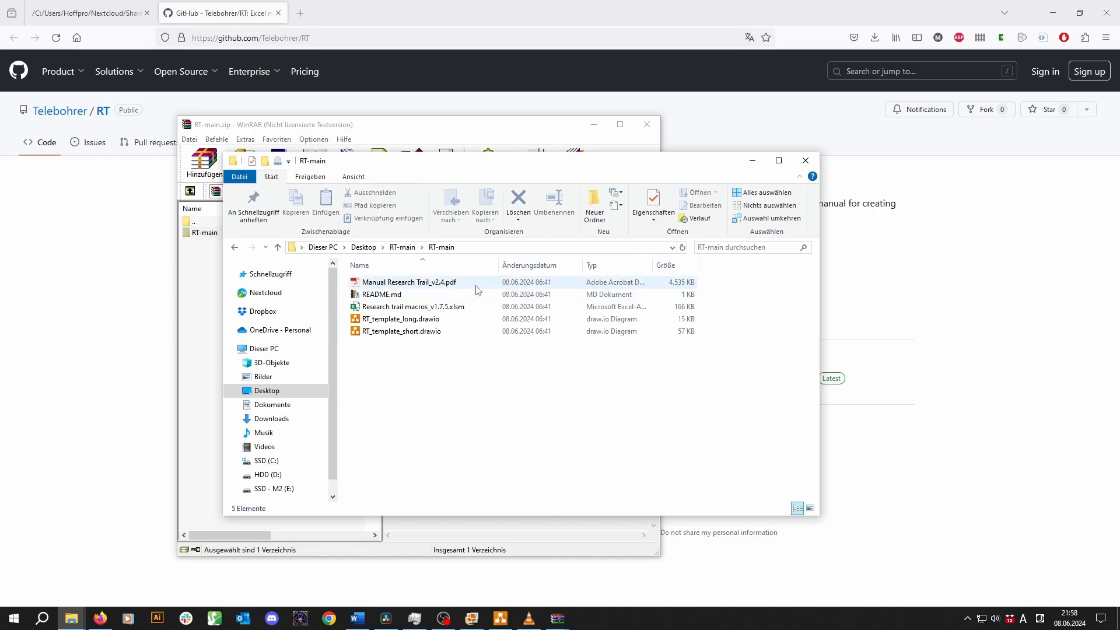
Open the workbook Research trail macros_v1.7.5.xlsm from the RT-main folder and enable editing
double_click(524, 307)
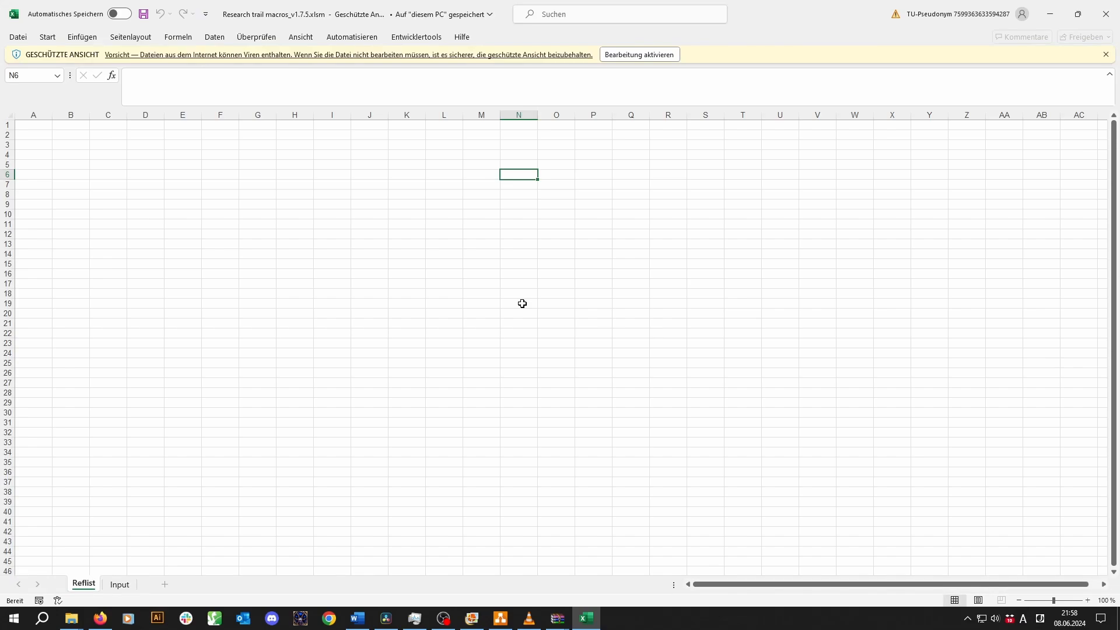
click(645, 56)
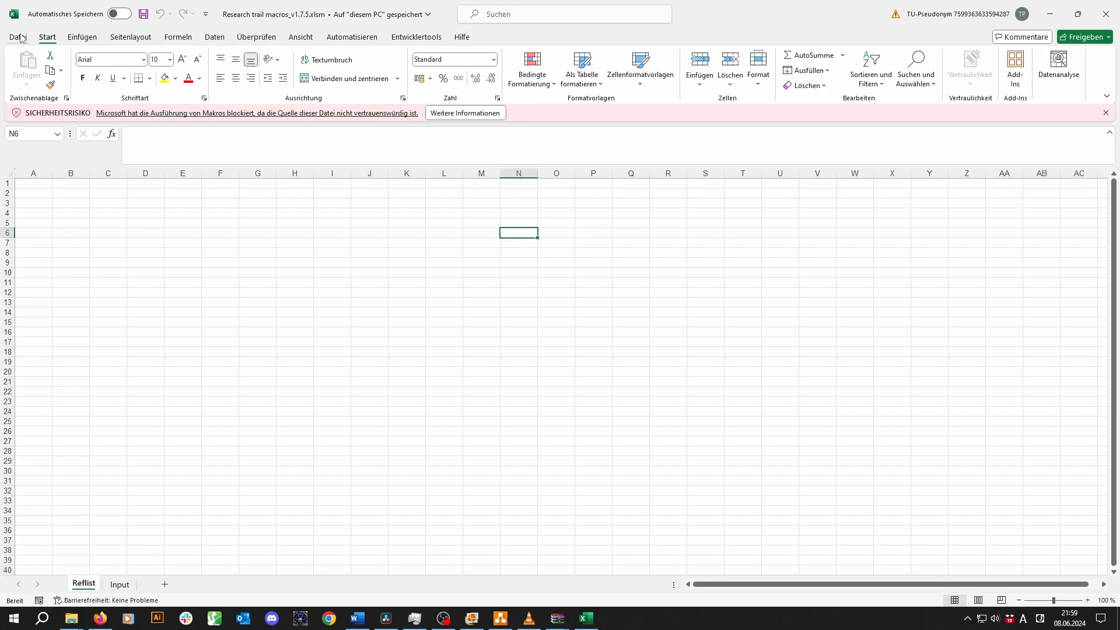
Set the Trust Center macro settings to enable VBA macros (Aktivieren von VBA-Makros) and confirm the Excel options
click(21, 38)
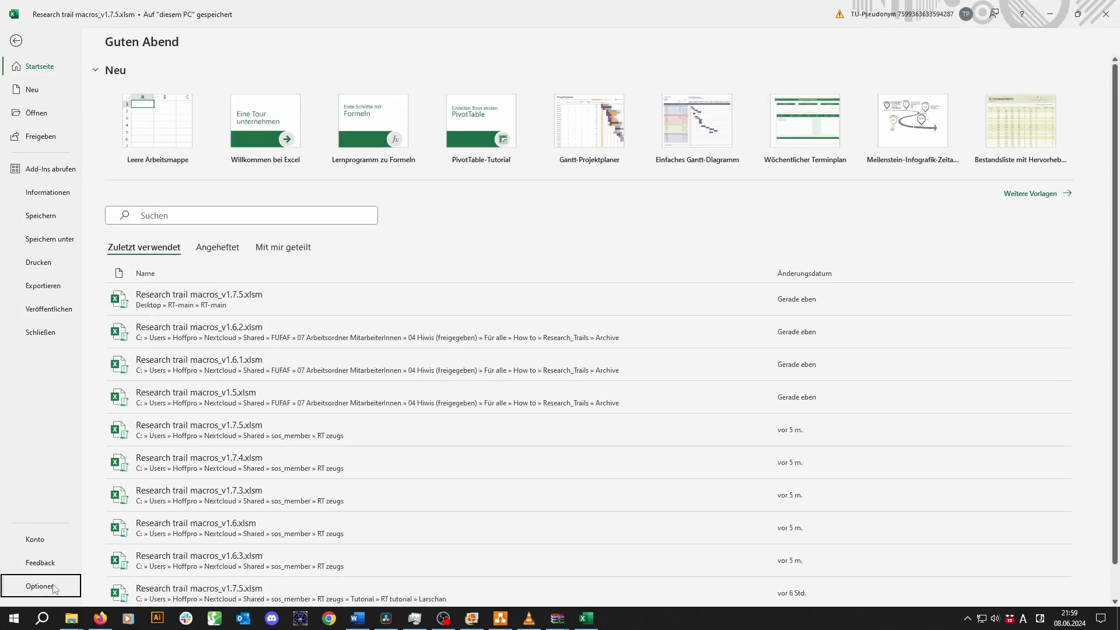
click(40, 585)
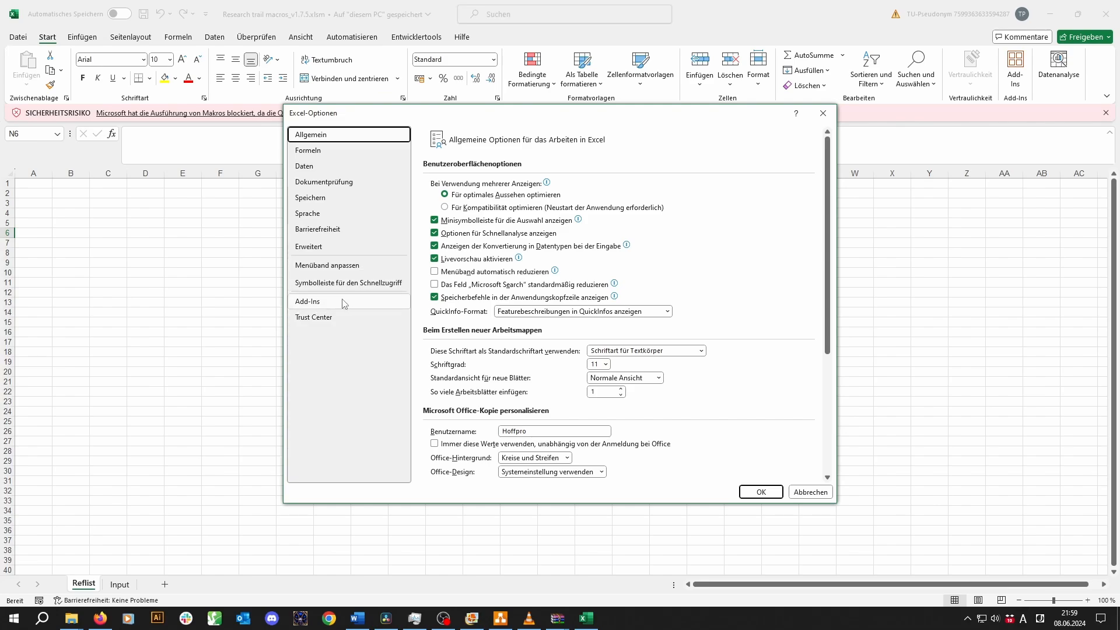
click(341, 317)
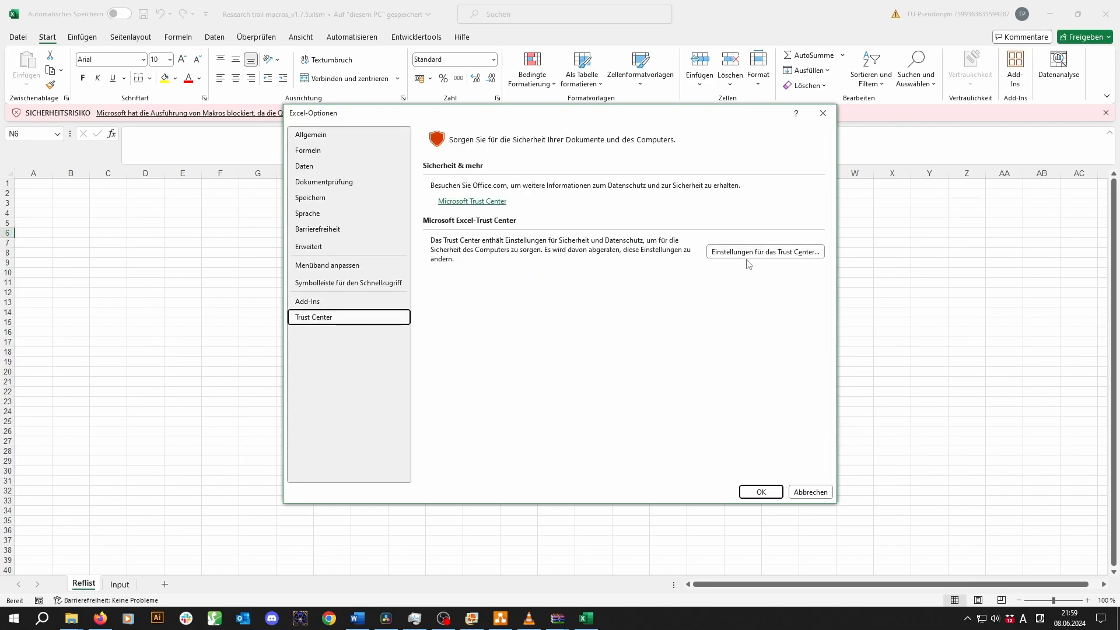
click(766, 254)
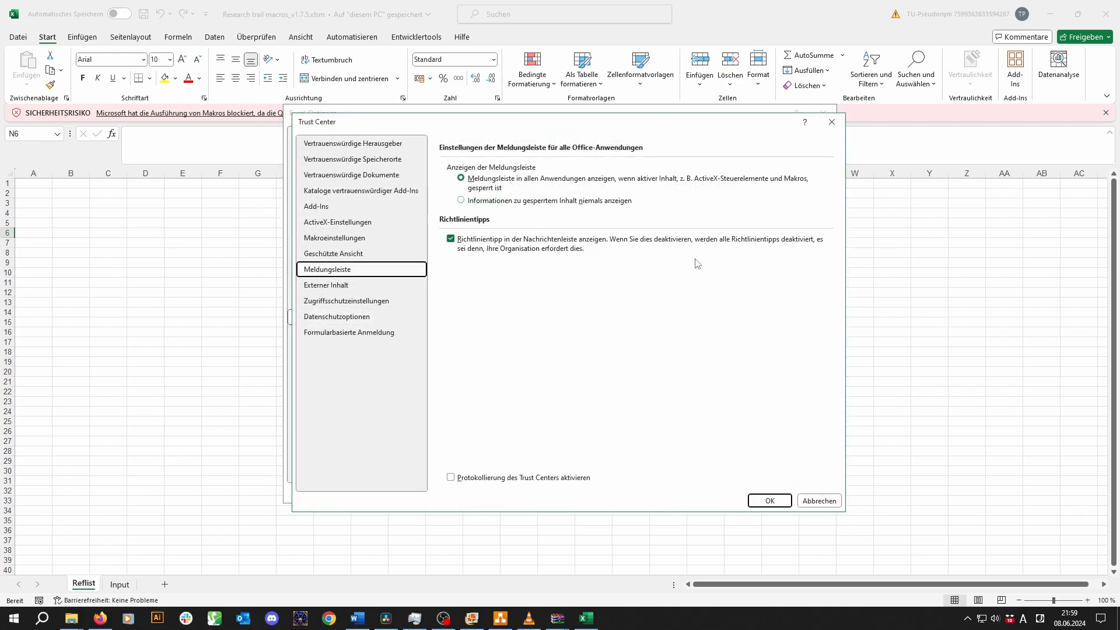
click(374, 241)
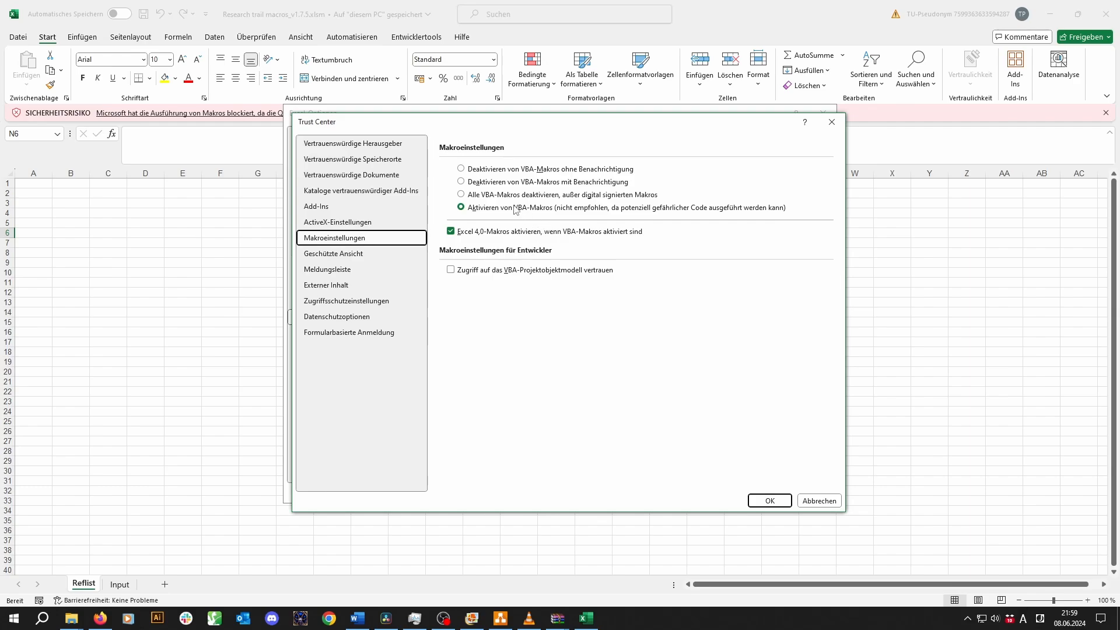
click(543, 208)
click(539, 184)
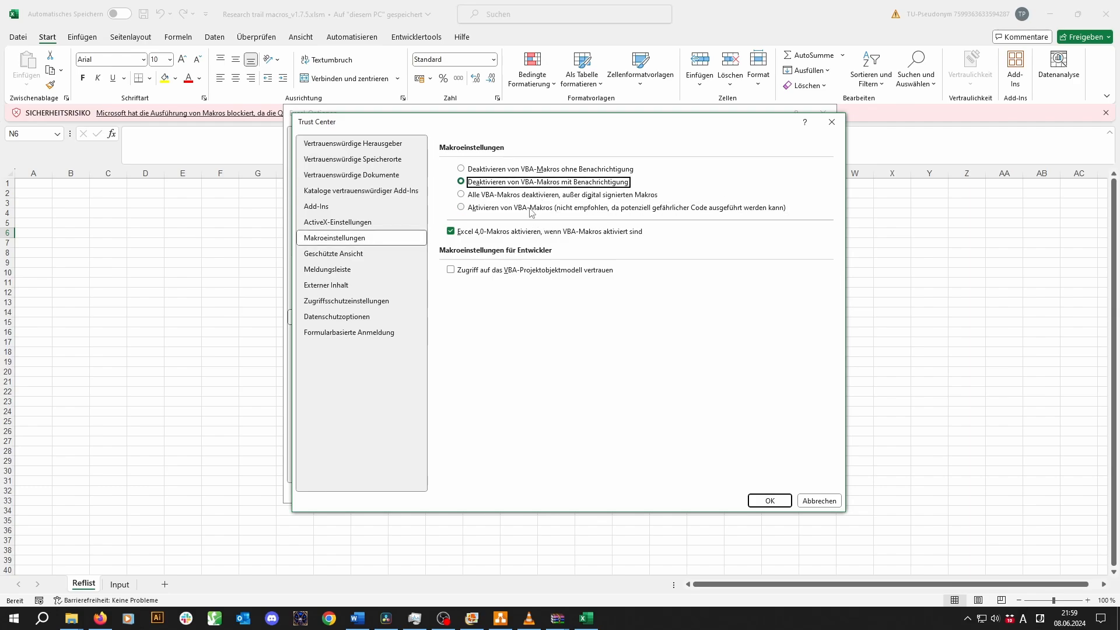
click(522, 209)
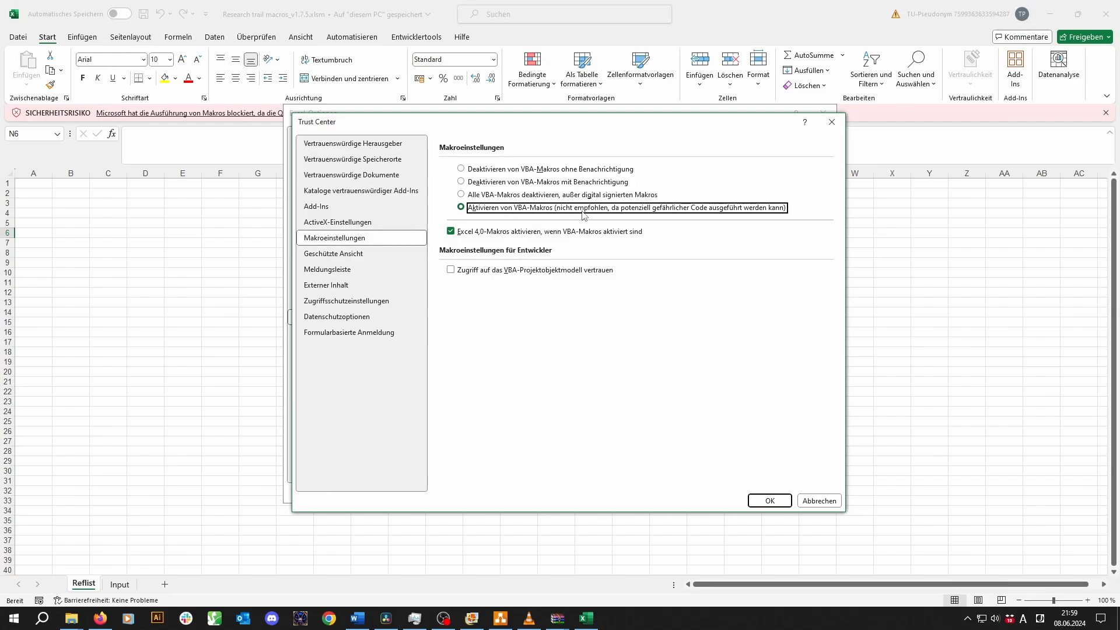
click(770, 502)
click(752, 490)
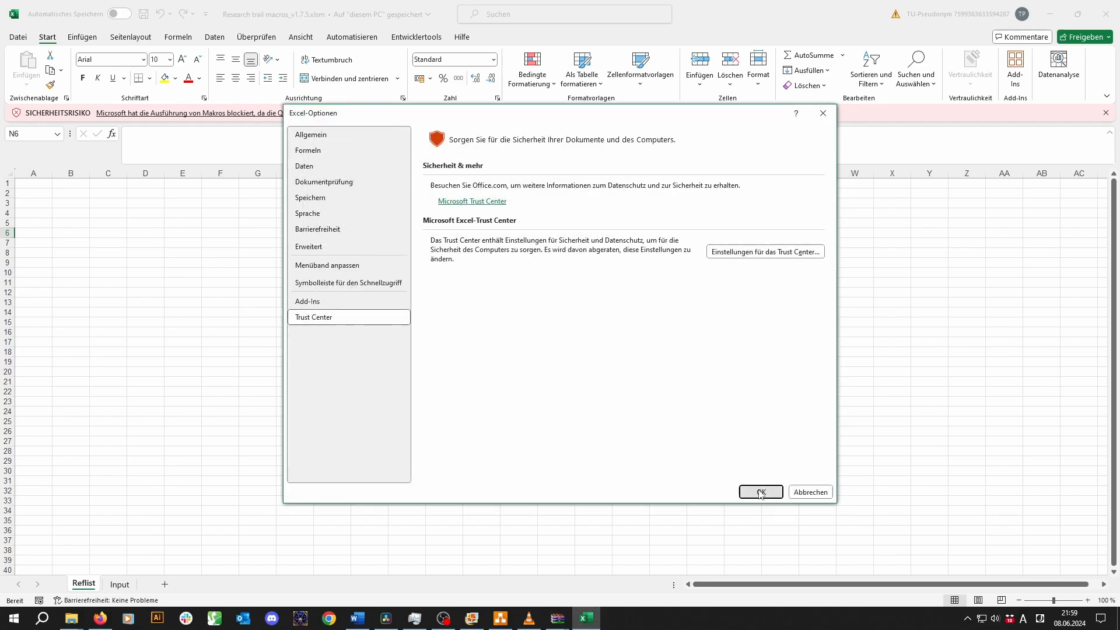
Close the workbook and unblock Research trail macros_v1.7.5.xlsm in its file properties with the Zulassen option
key(alt+Tab)
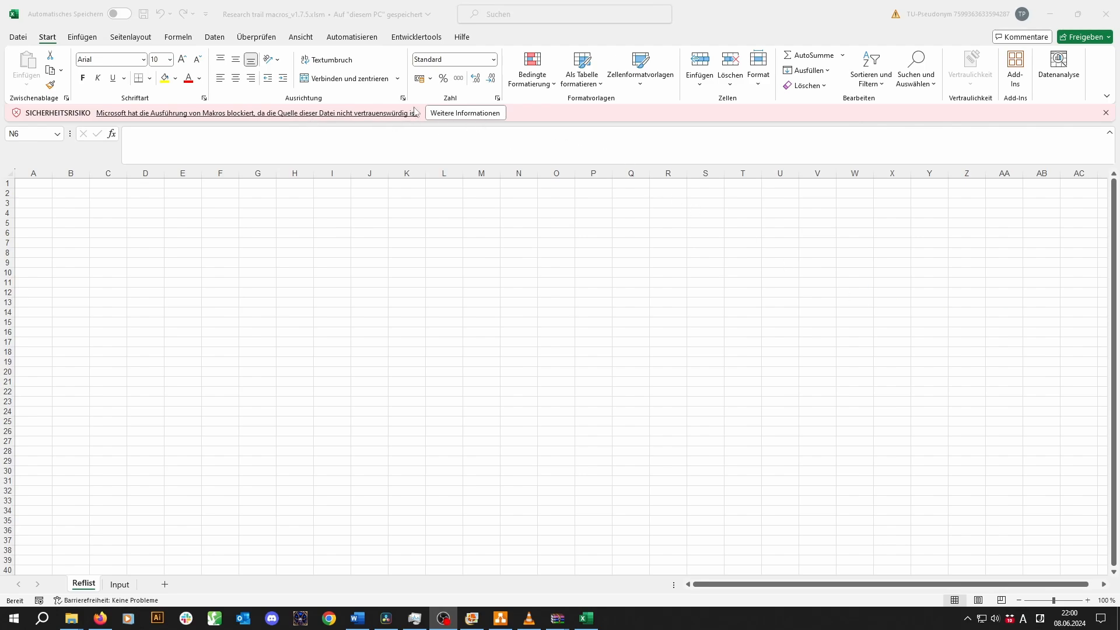
key(alt+Tab)
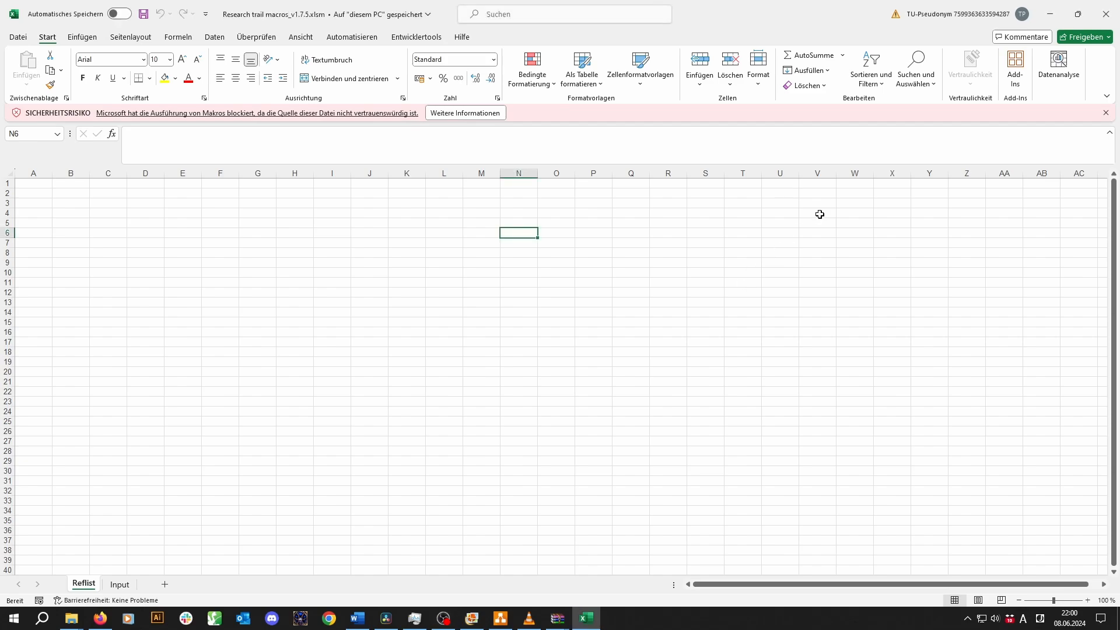
click(1099, 17)
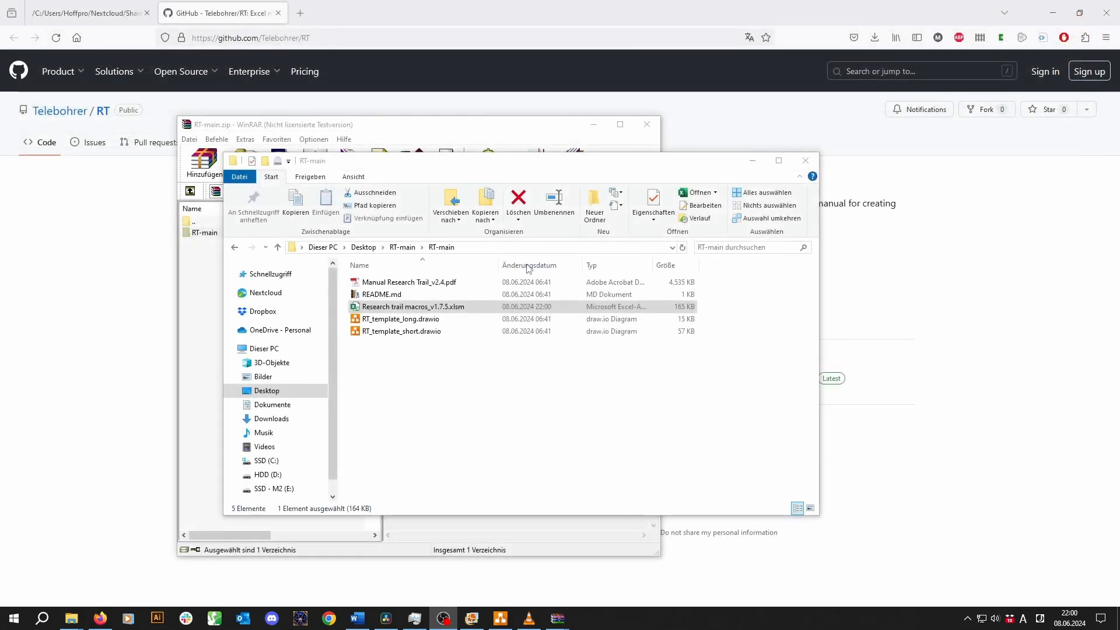
right_click(430, 307)
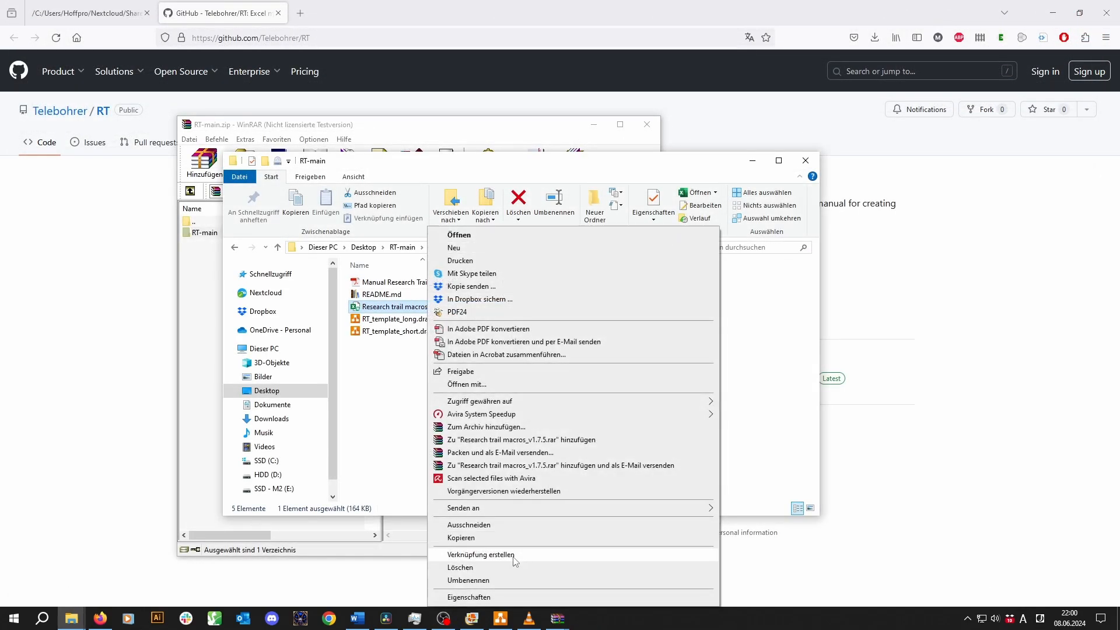
click(503, 597)
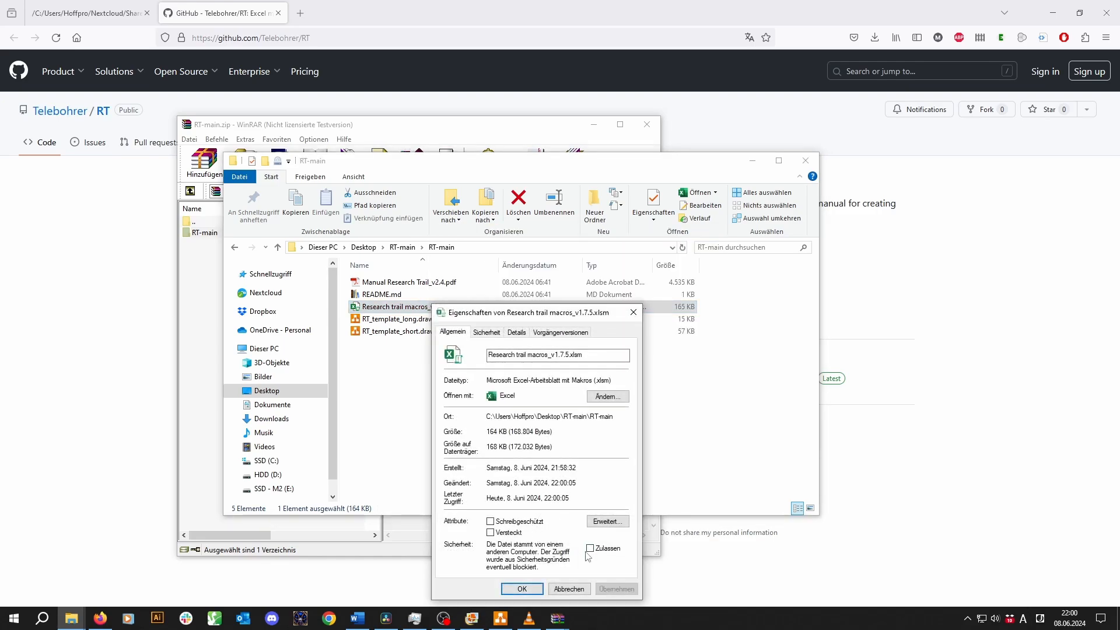
click(590, 548)
click(622, 590)
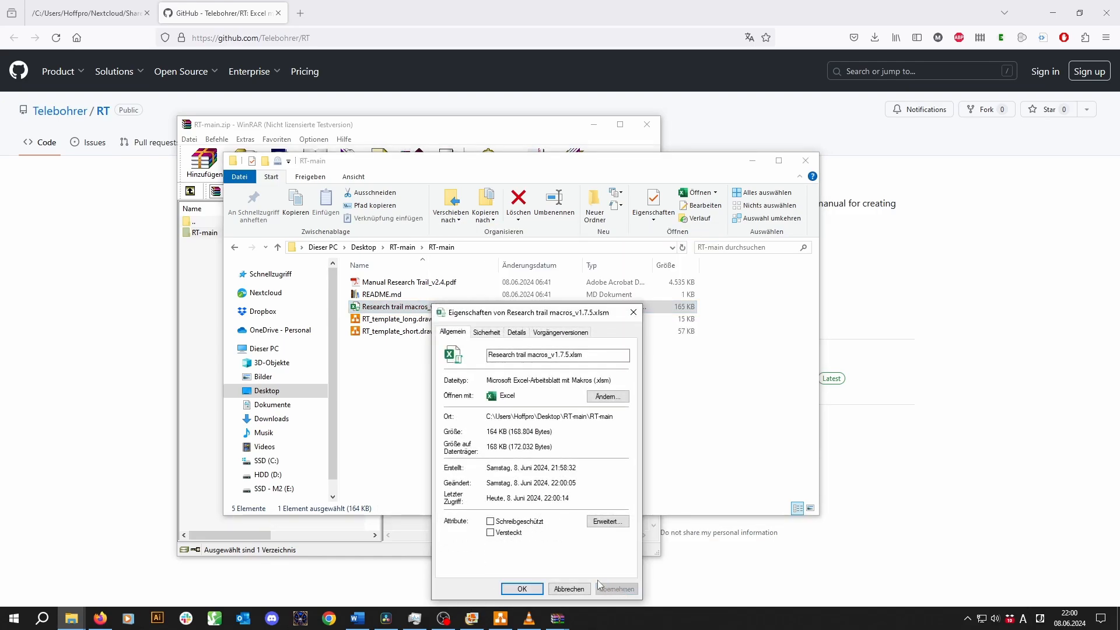
click(522, 589)
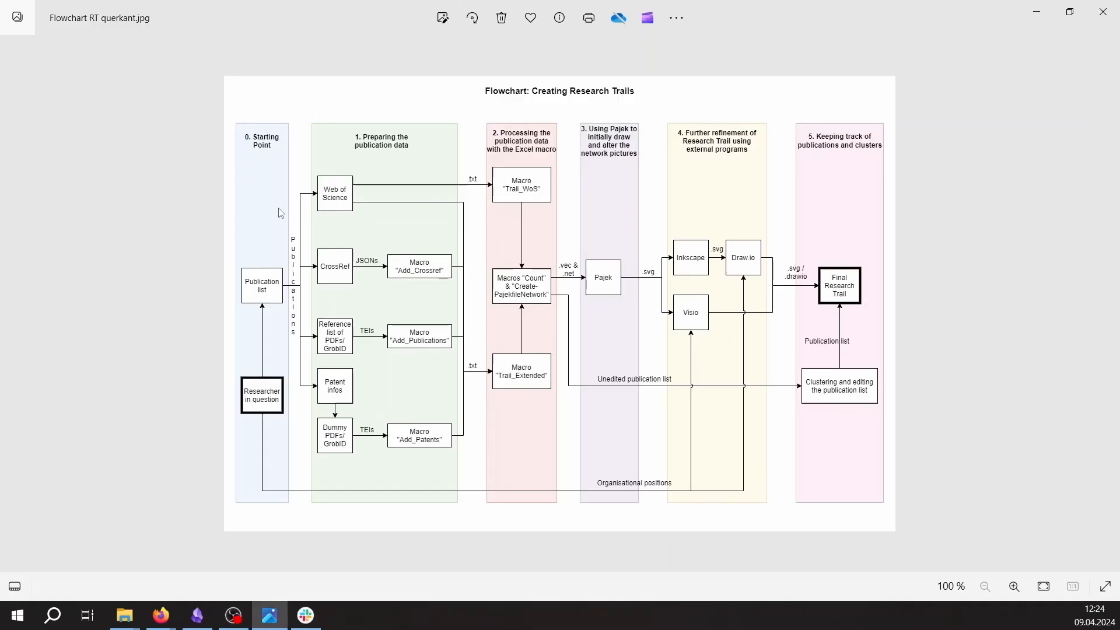
key(Right)
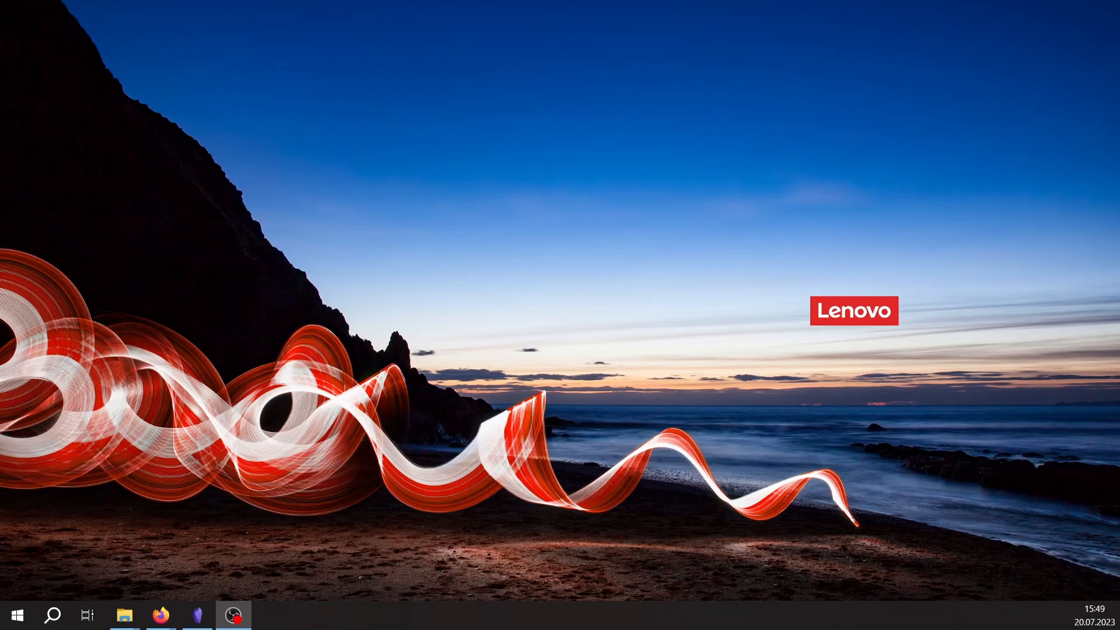
Switch to Firefox, search the web for the researcher's name with "brown university", and open the researcher's vivo.brown.edu profile
key(alt+Tab)
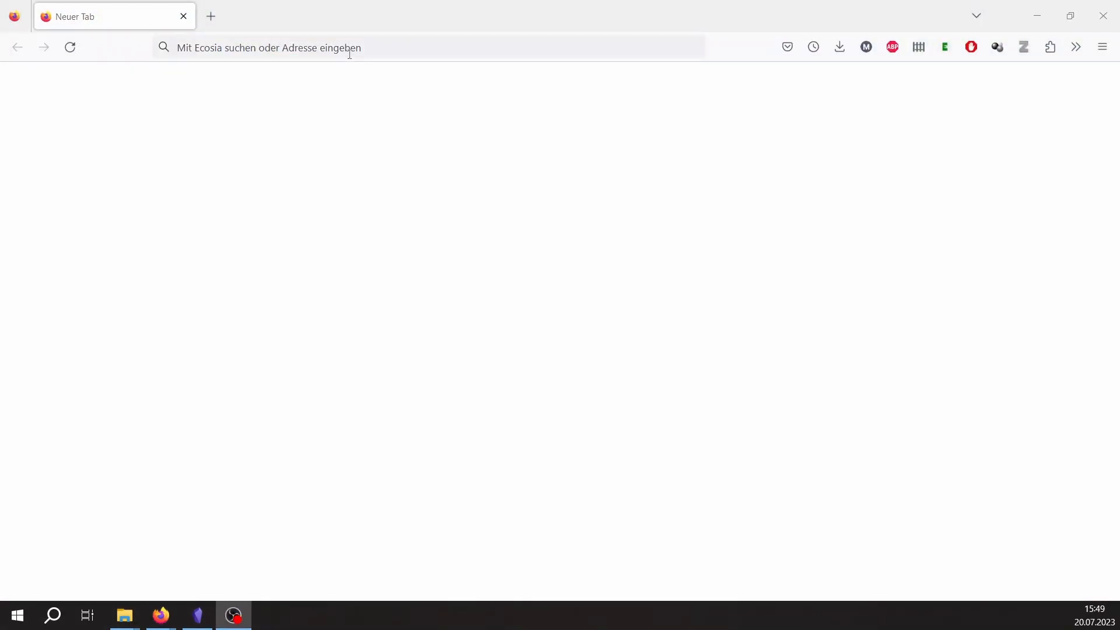
click(350, 49)
text(larsch)
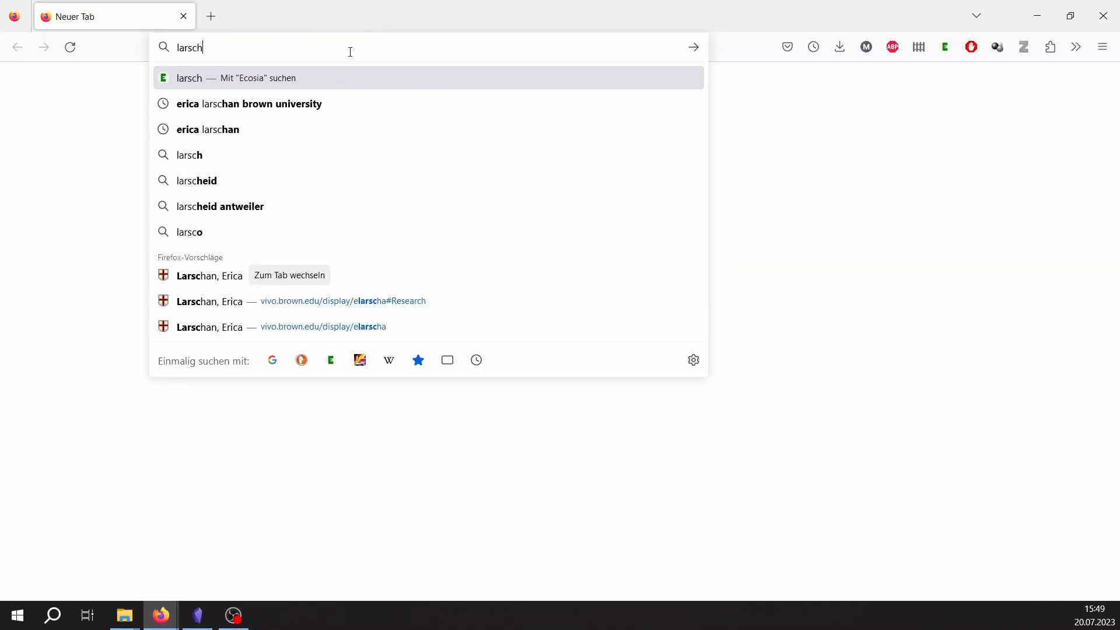
text(an erica)
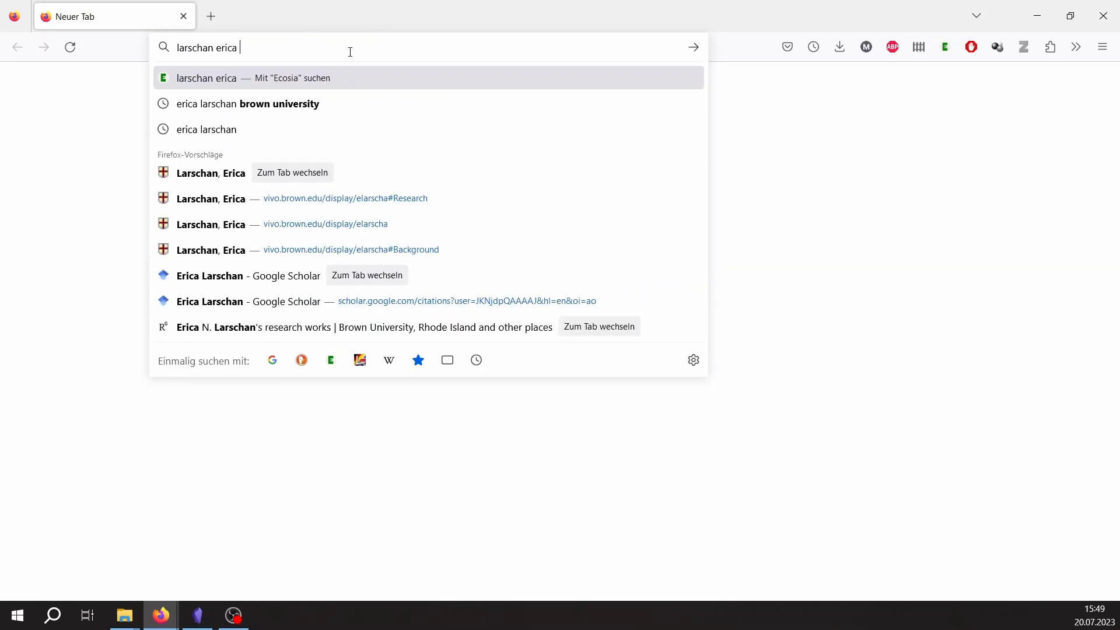
key(Down)
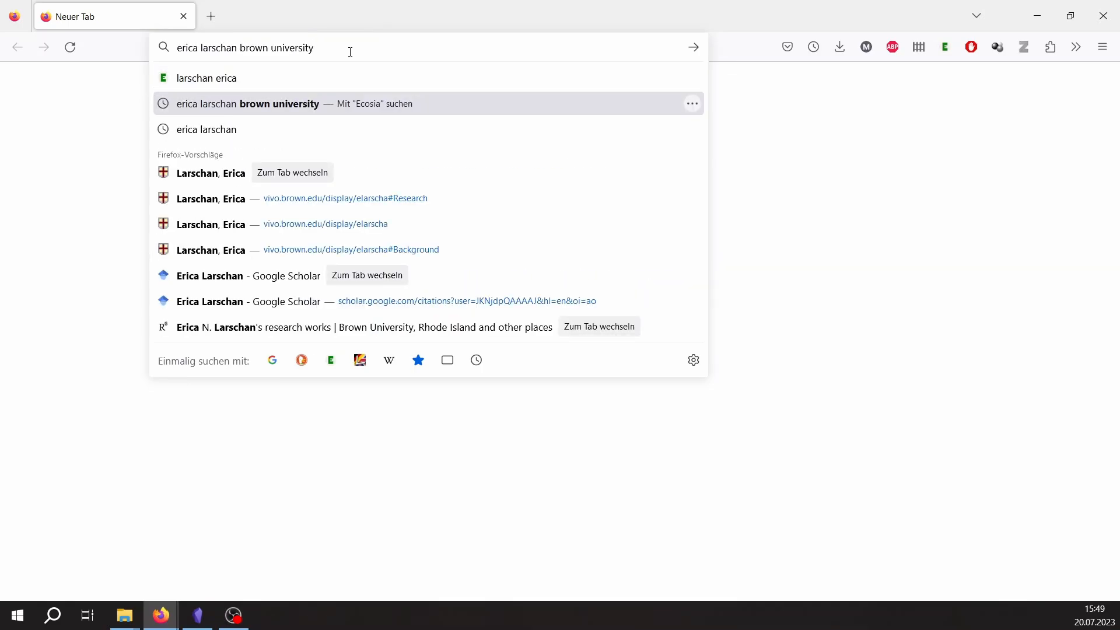
key(Return)
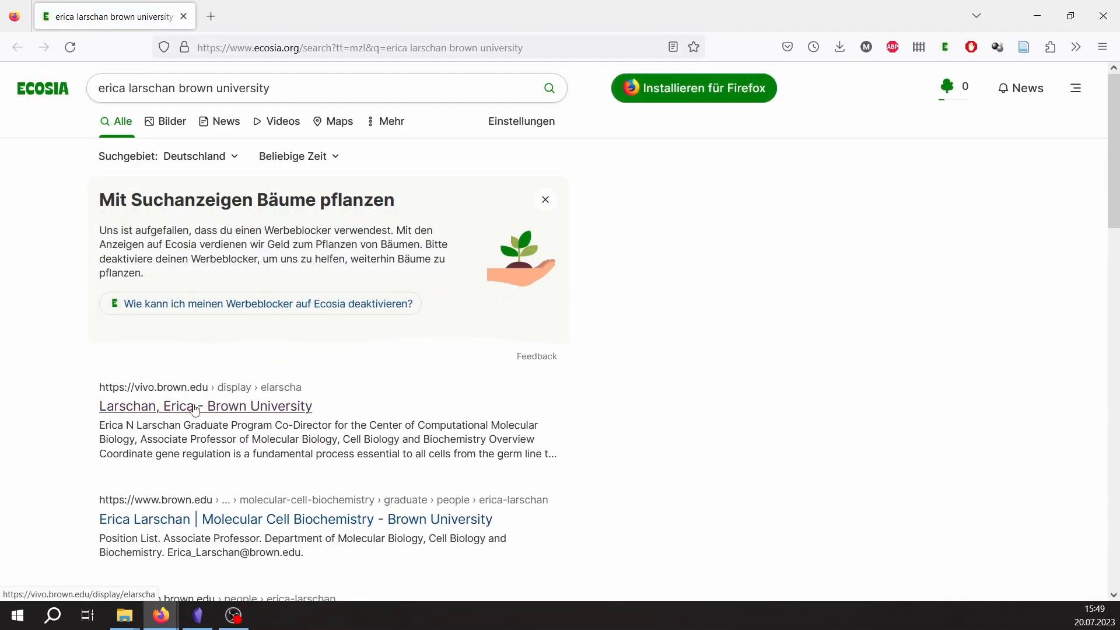
click(195, 408)
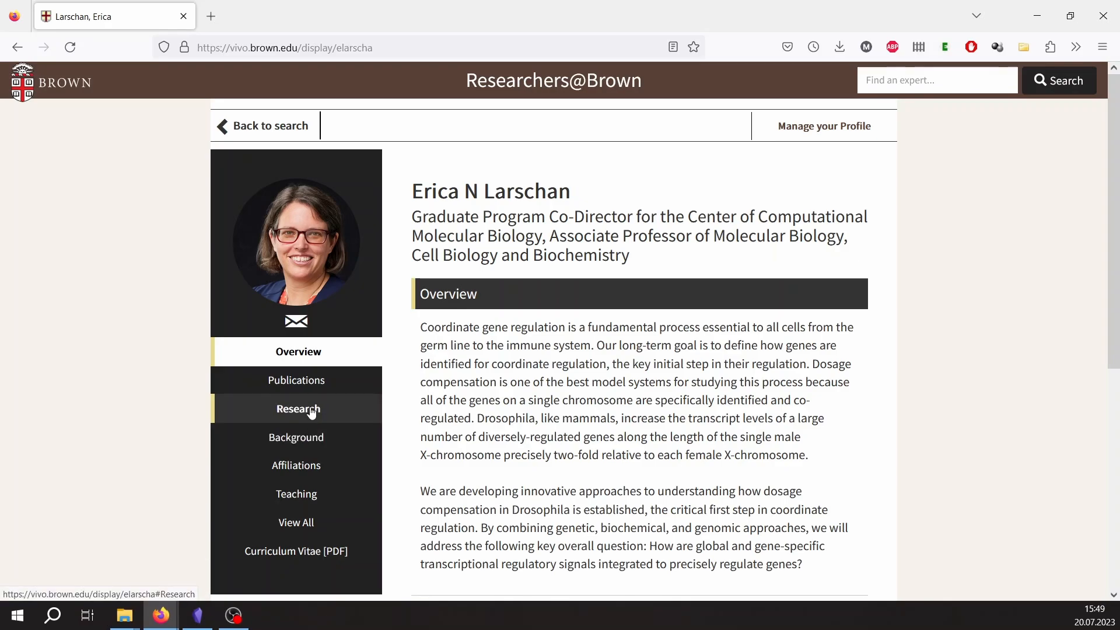
Examine the profile's Background, Research and Publications sections and highlight the first listed publication's year
click(313, 441)
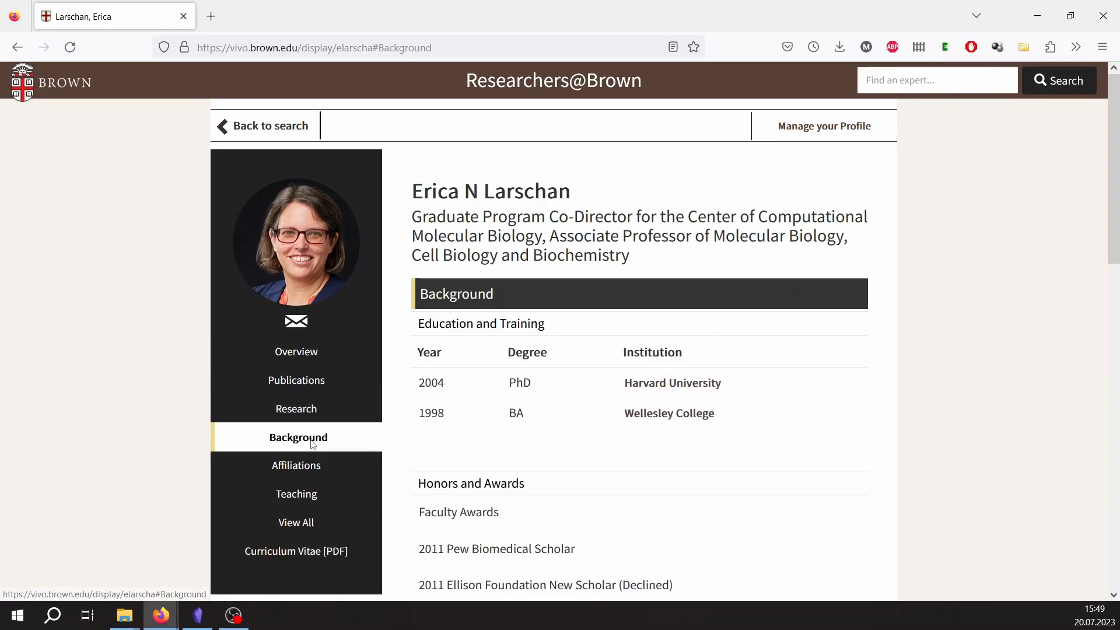
click(341, 416)
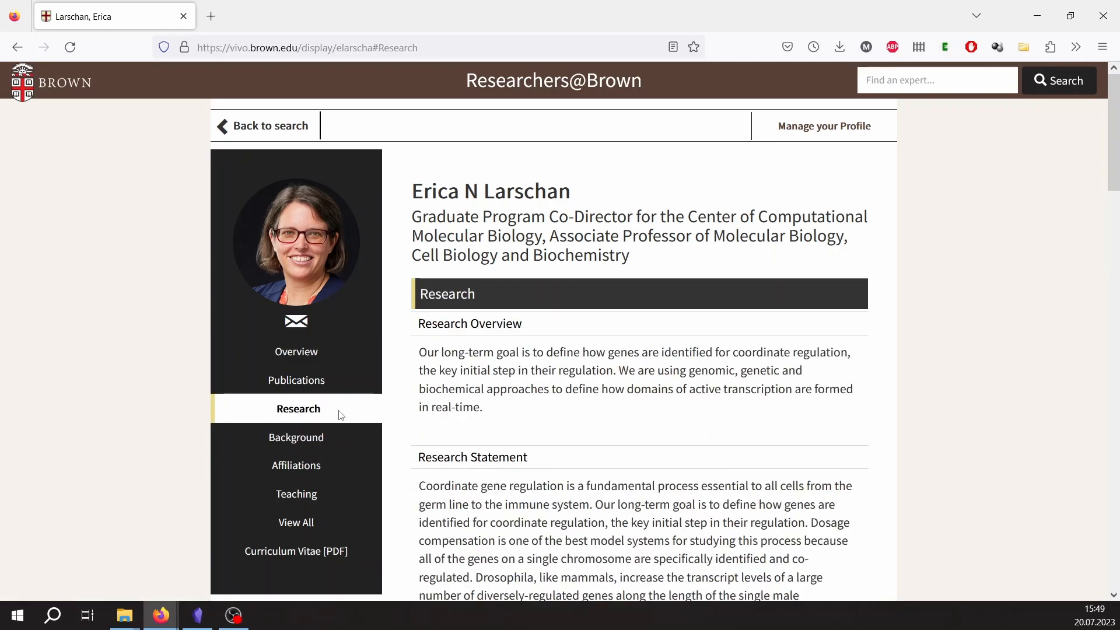
click(315, 382)
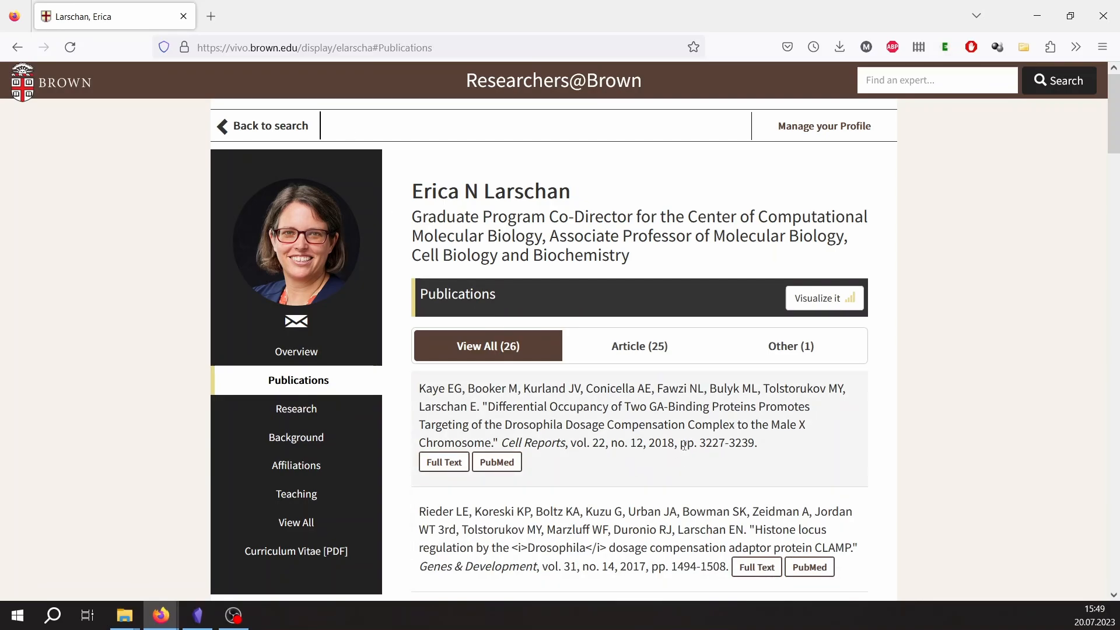
drag(676, 443, 647, 444)
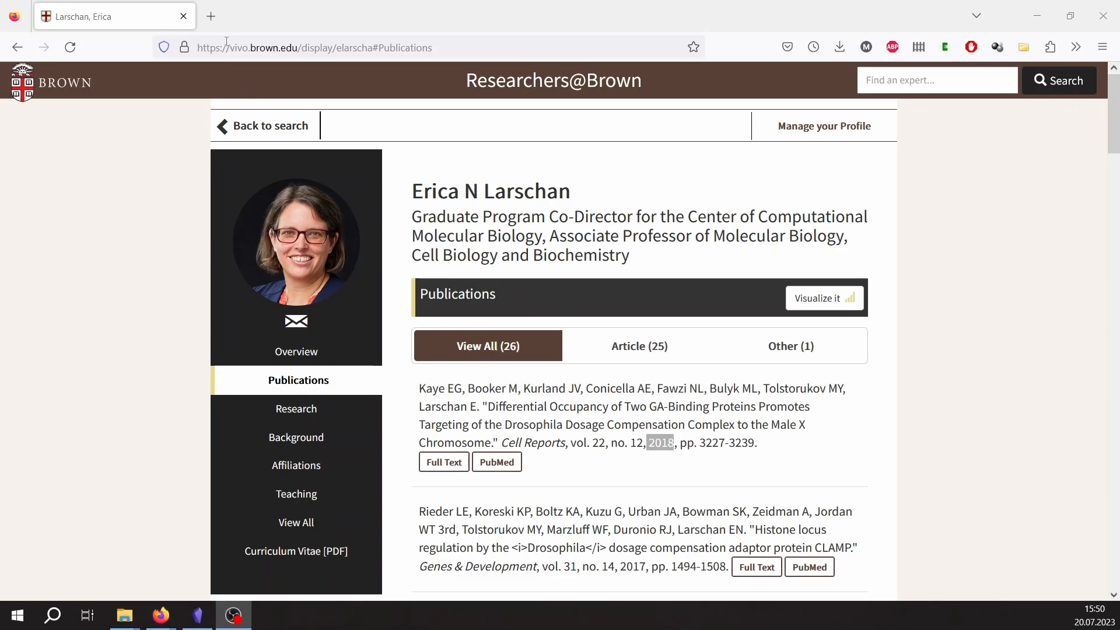
click(211, 16)
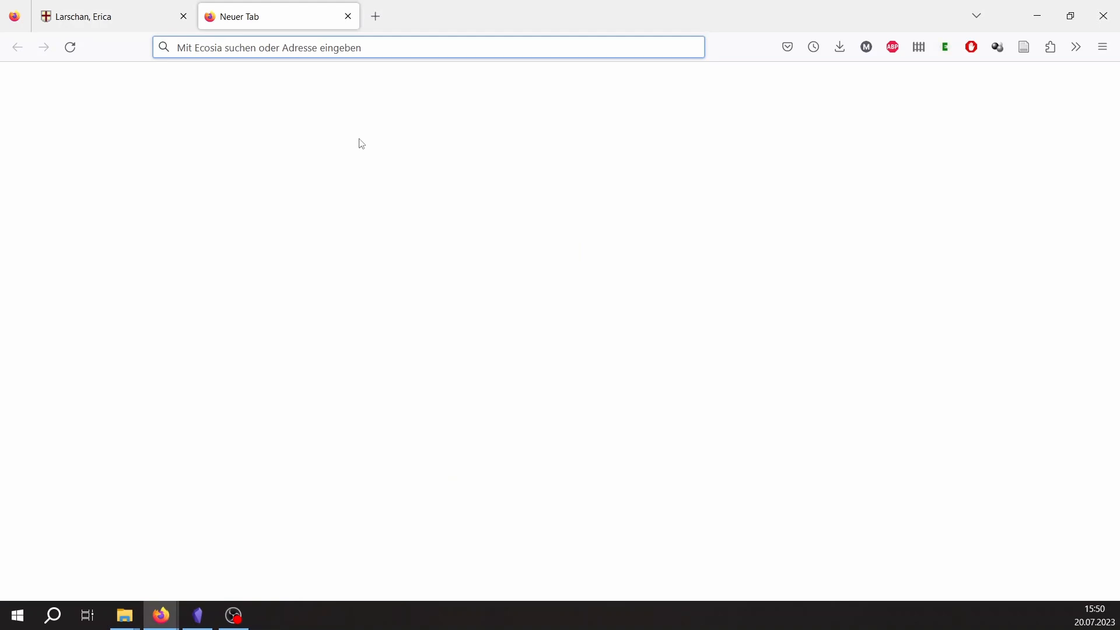
text(res)
key(Return)
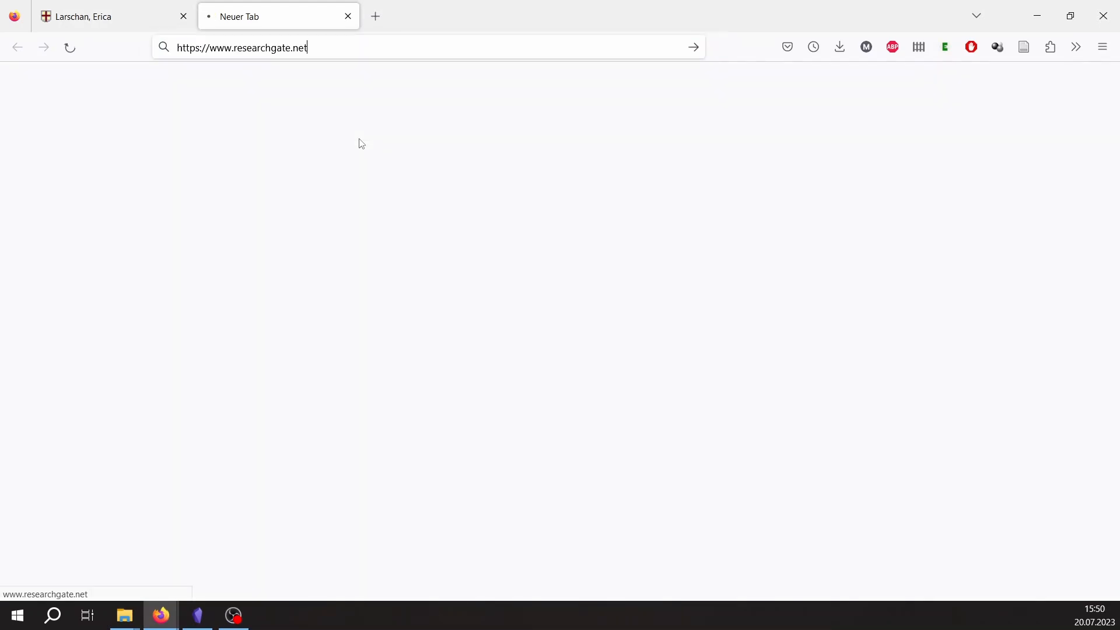
Search ResearchGate publications for the researcher's name and open the researcher's author page from the preprint on CLAMP and neurogenesis
scroll(519, 296, down, 9)
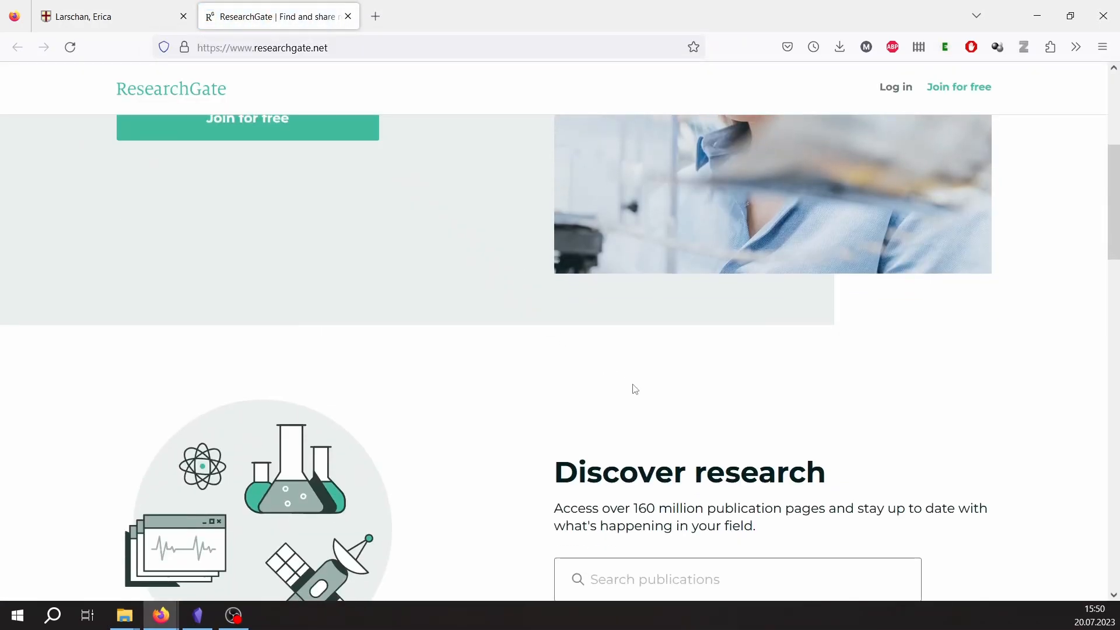
click(664, 345)
text(lar)
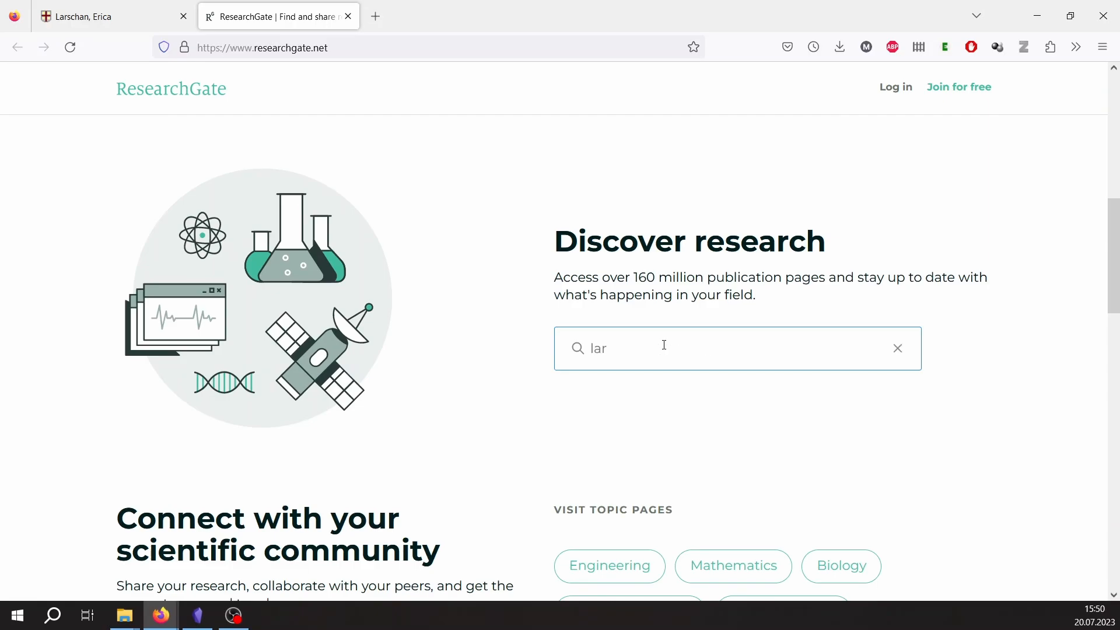
text(schan erica)
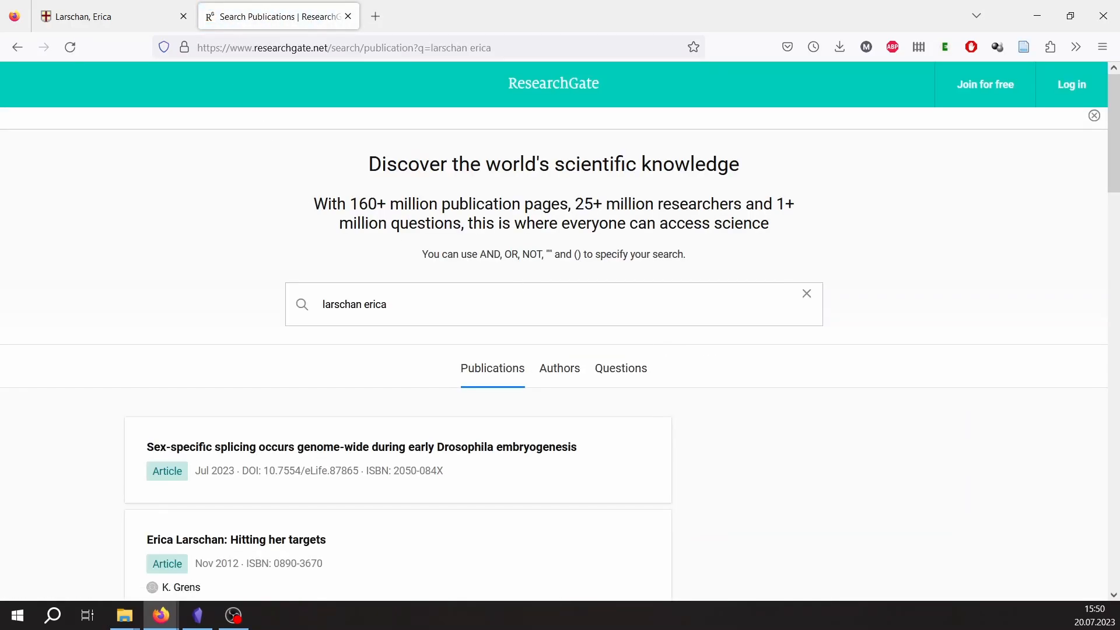
scroll(483, 400, down, 10)
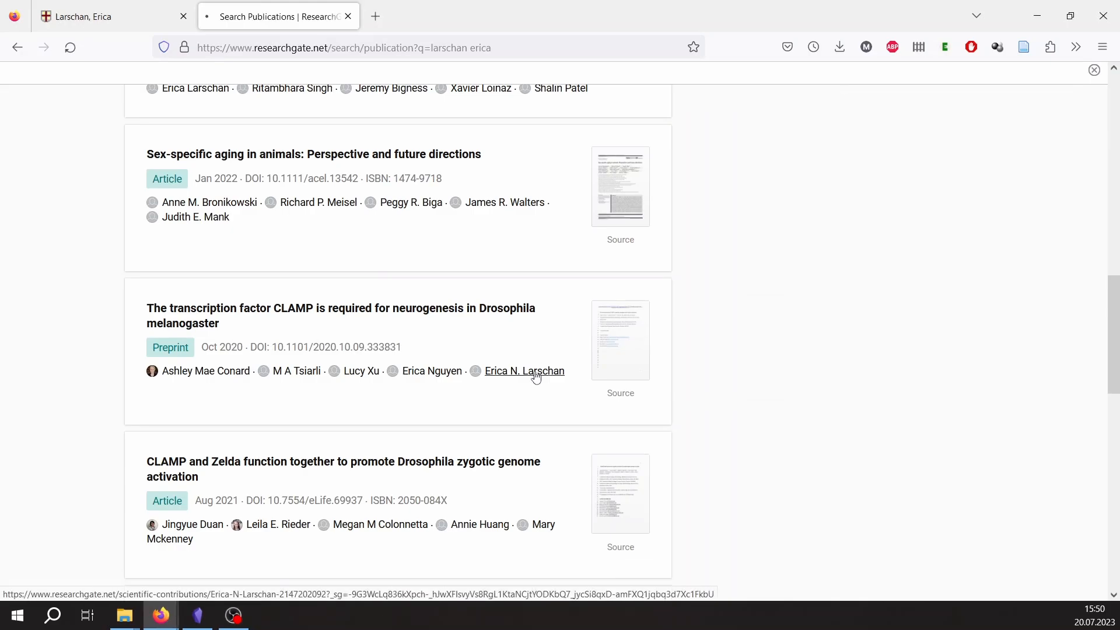
click(536, 376)
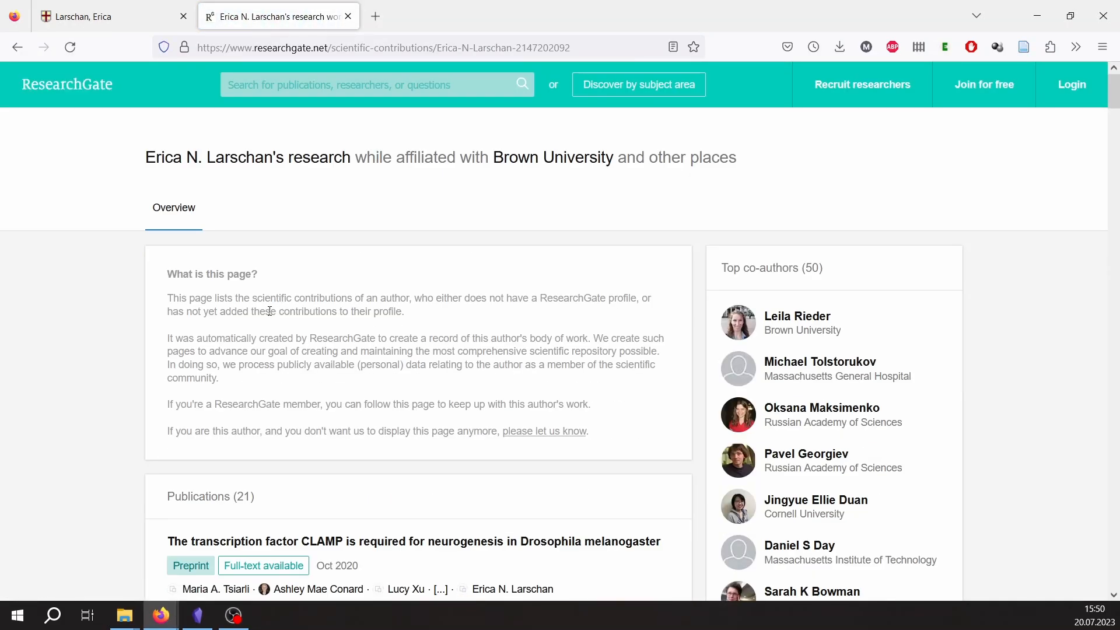
Search the web for "google scholar" in a new browser tab and open Google Scholar
scroll(269, 311, down, 3)
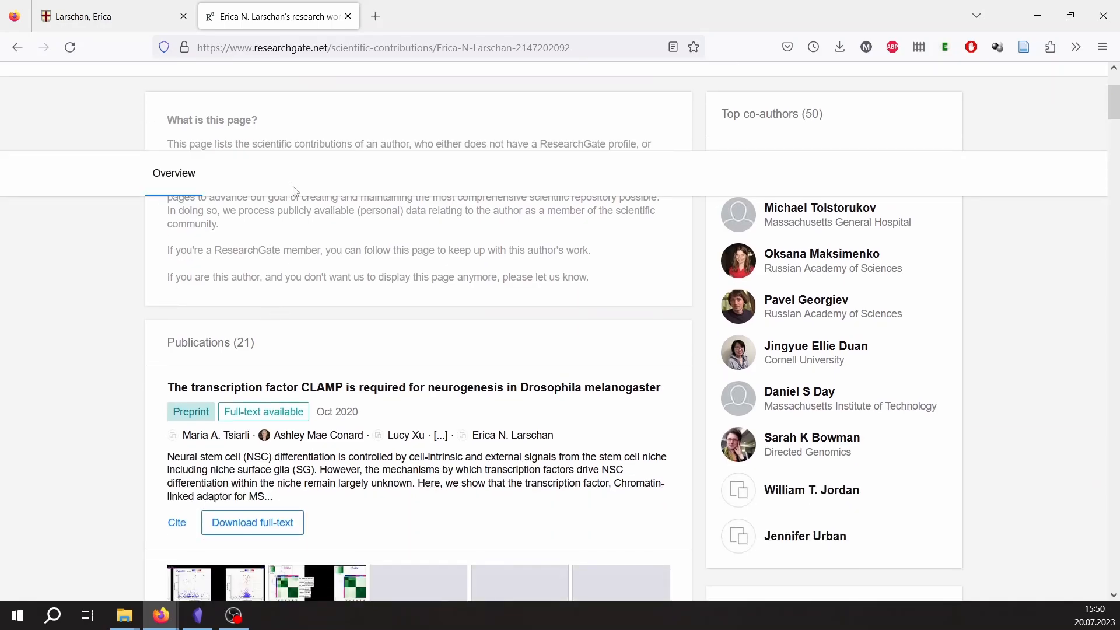
click(379, 23)
text(google)
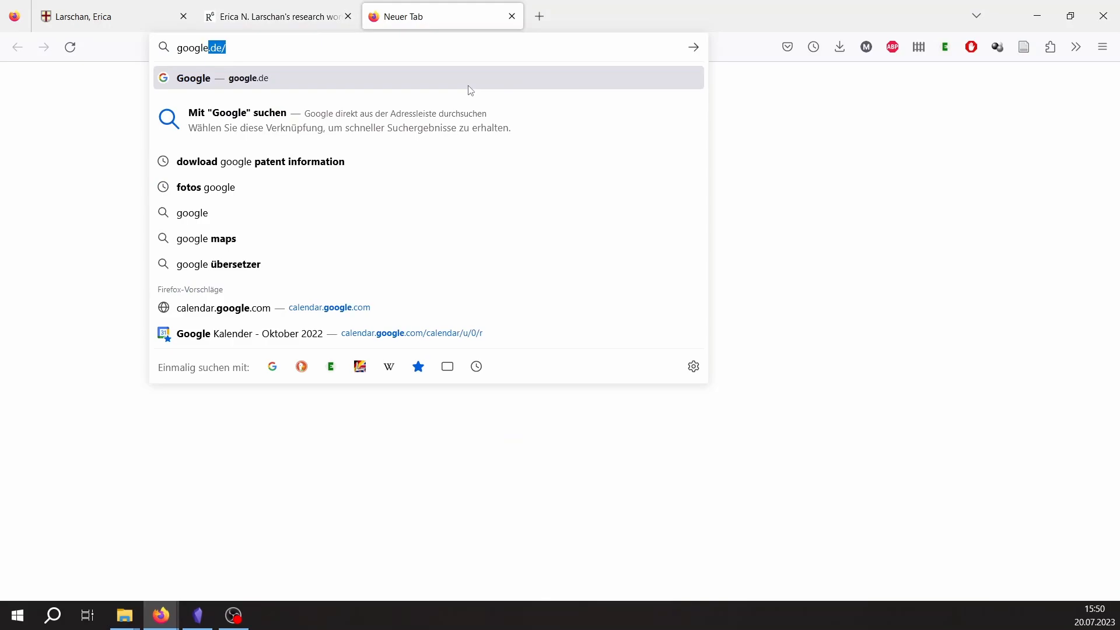
text( scholar)
key(Return)
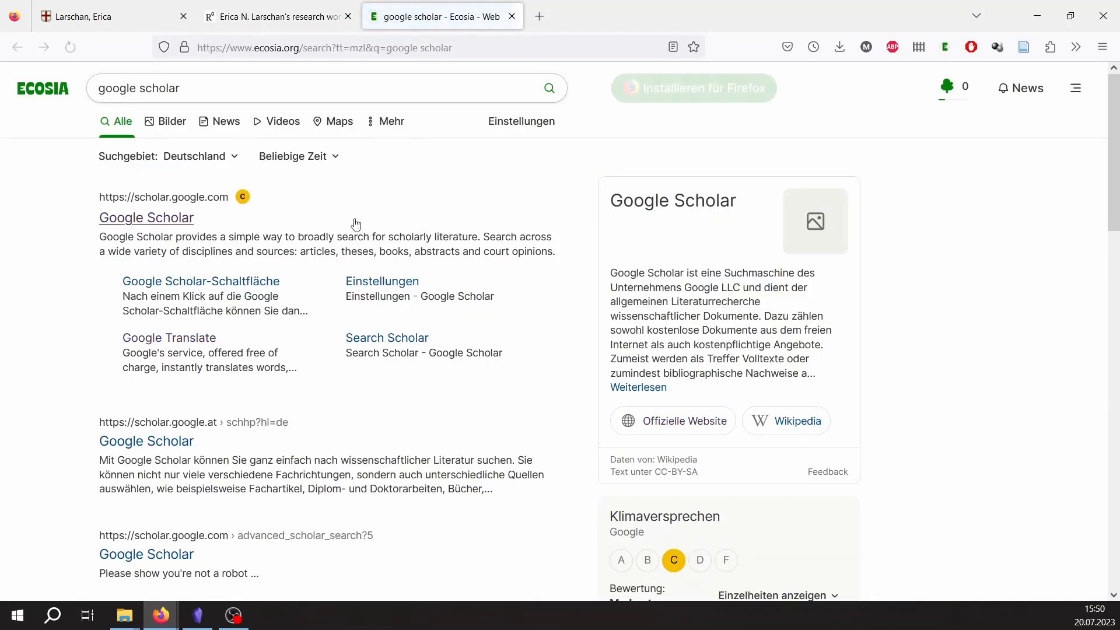
click(153, 218)
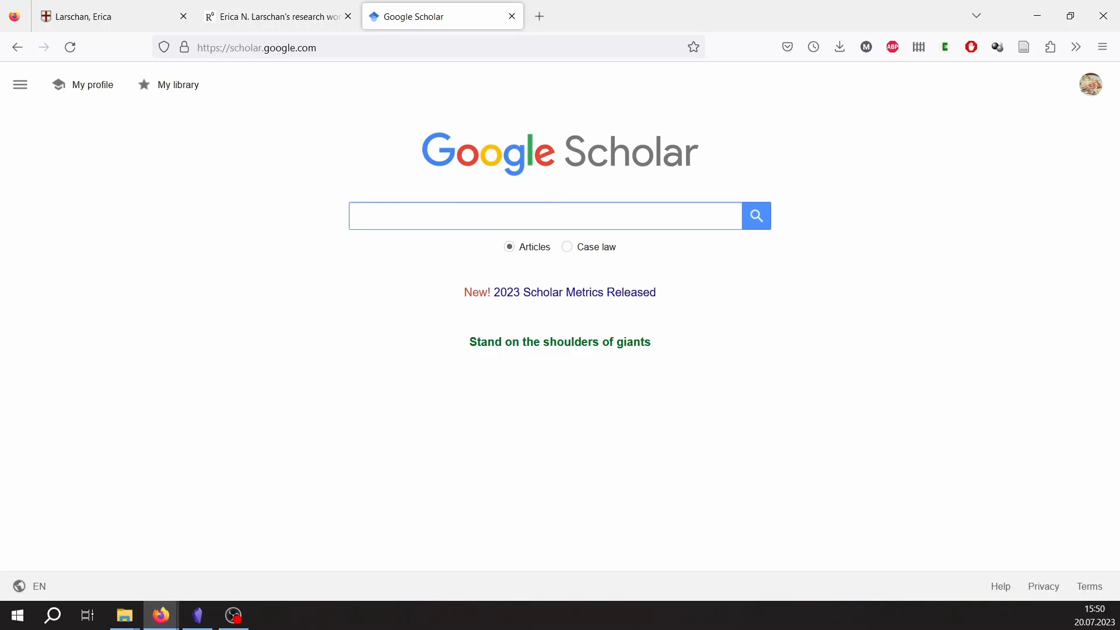
Search Google Scholar for the researcher's name and open the matching Brown University user profile
click(393, 220)
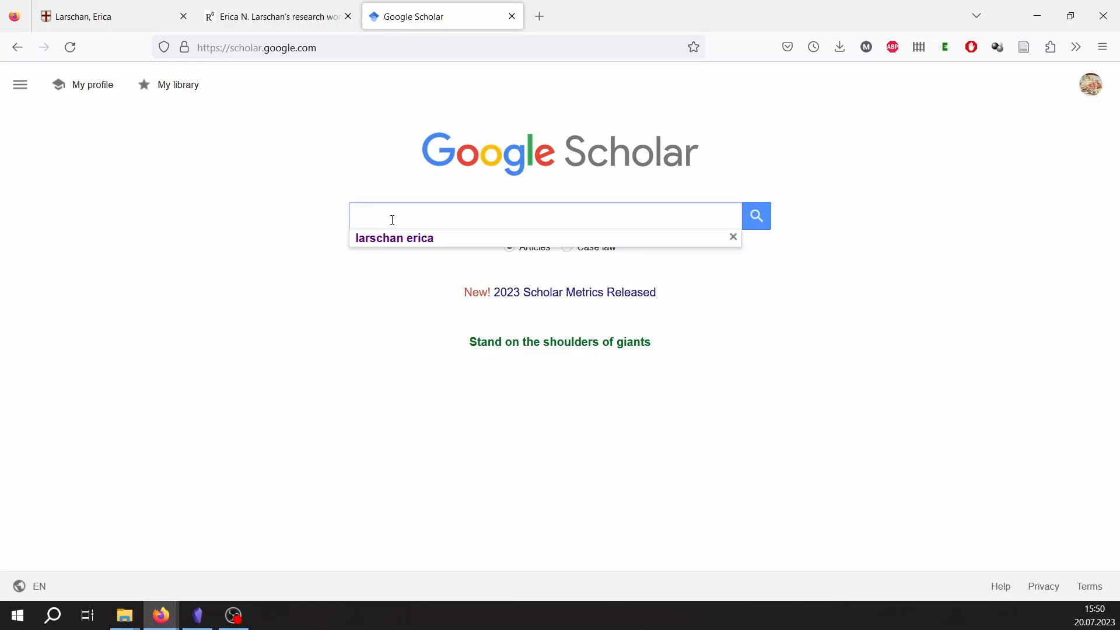
key(Down)
key(Return)
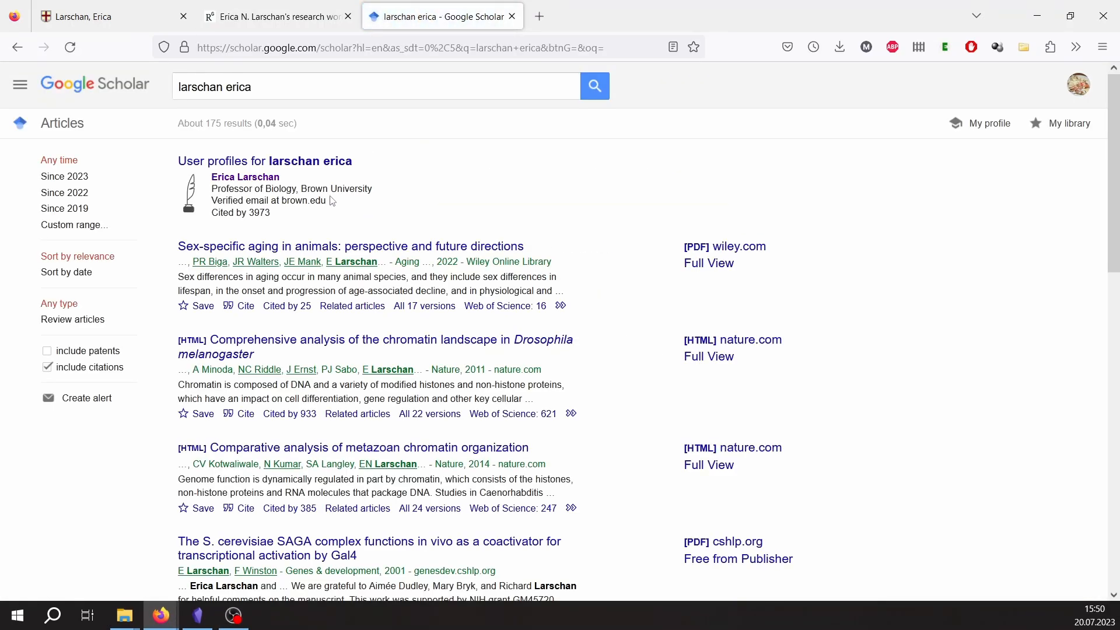
click(262, 184)
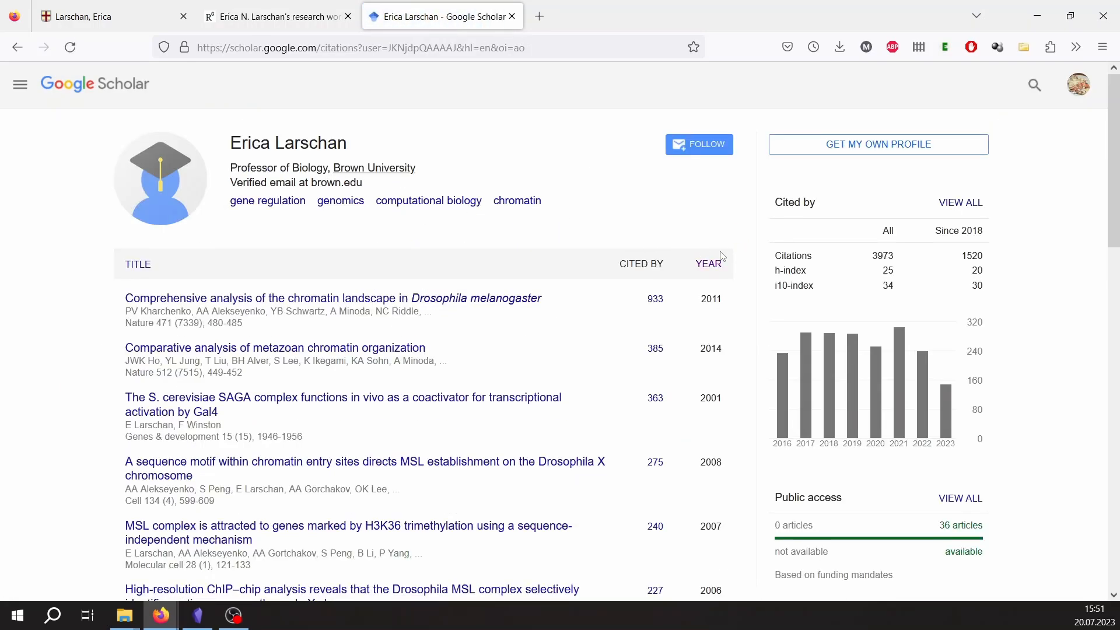
Sort the researcher's Google Scholar articles by year and expand the list to show the remaining articles
click(711, 267)
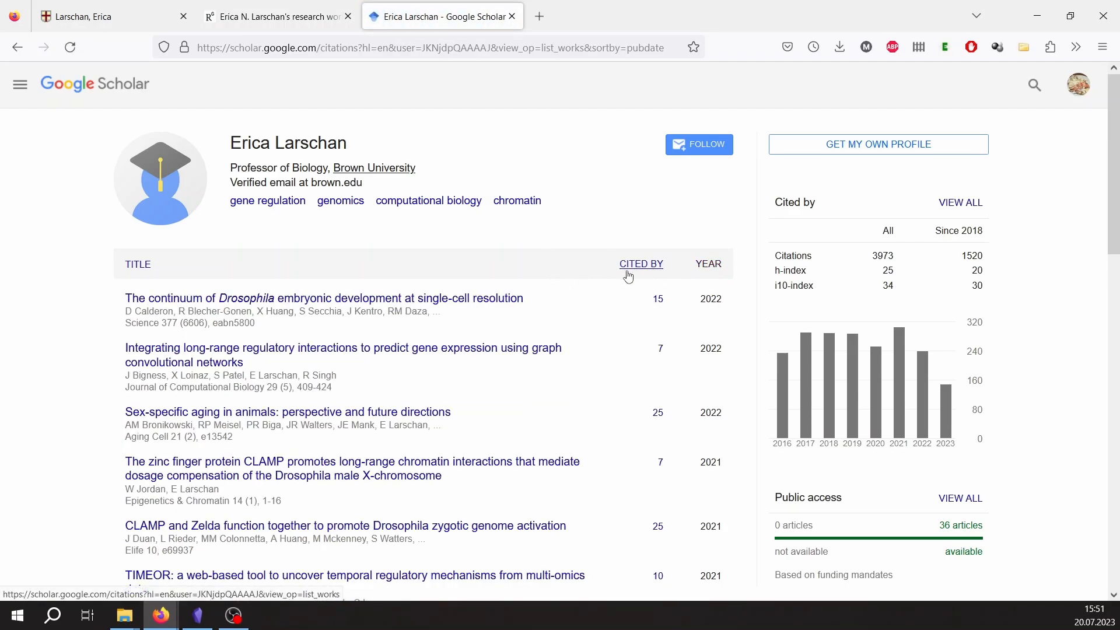
scroll(628, 276, down, 15)
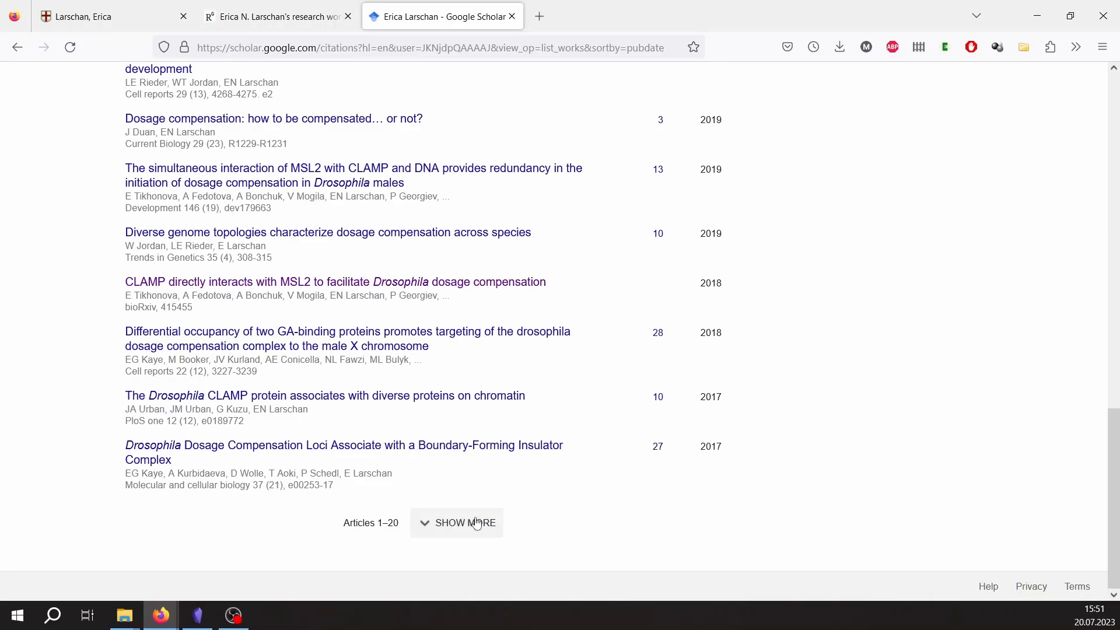
click(477, 523)
scroll(601, 442, down, 20)
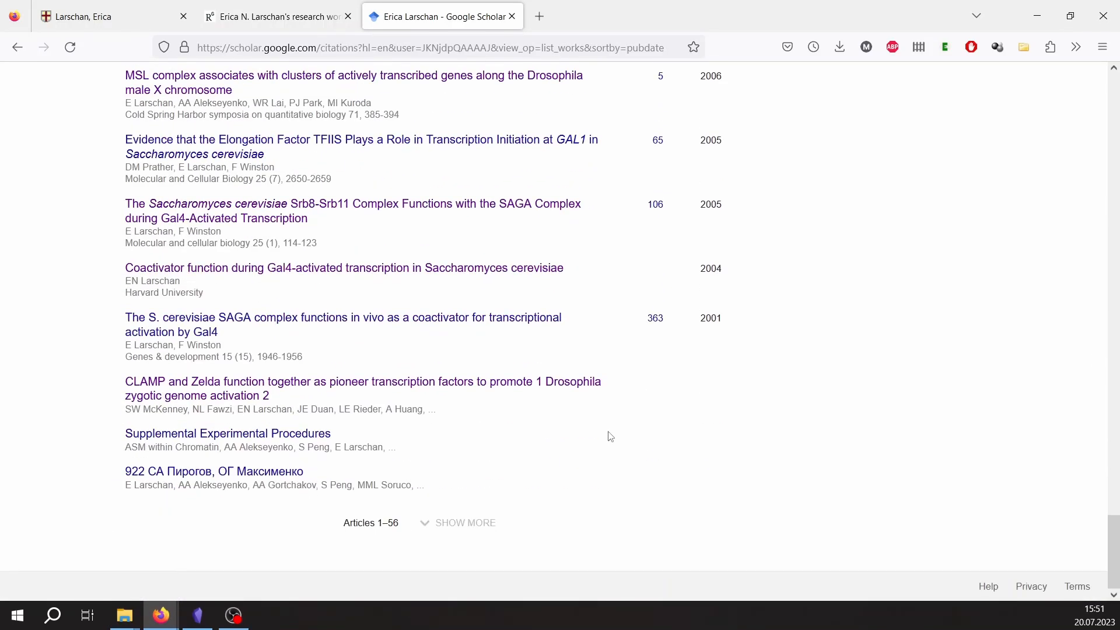
drag(1113, 519, 1103, 83)
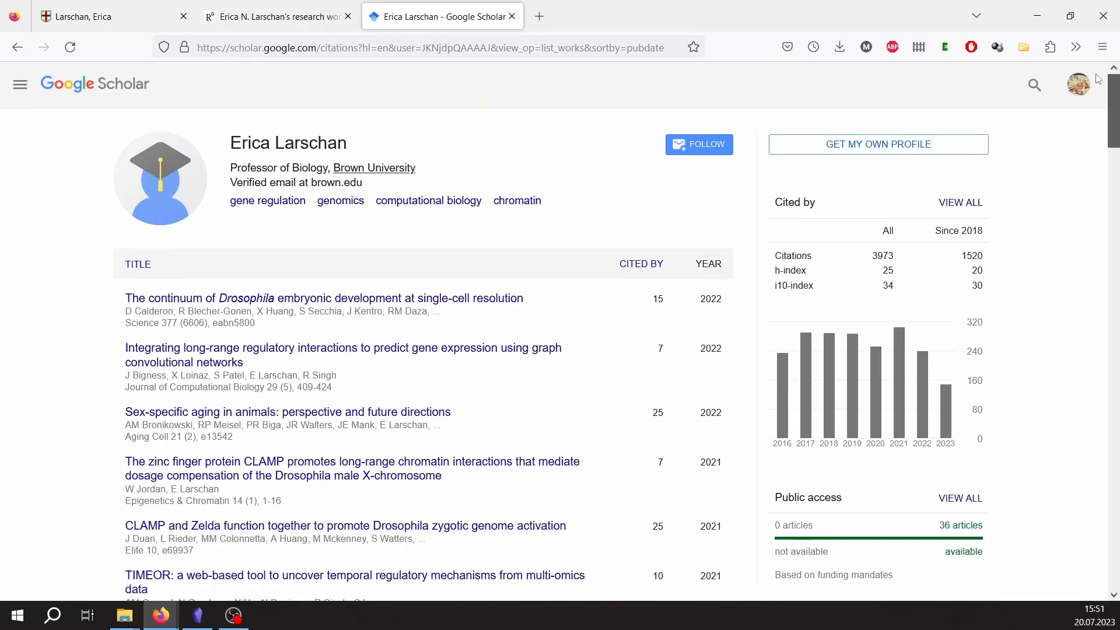
drag(1098, 79, 1077, 65)
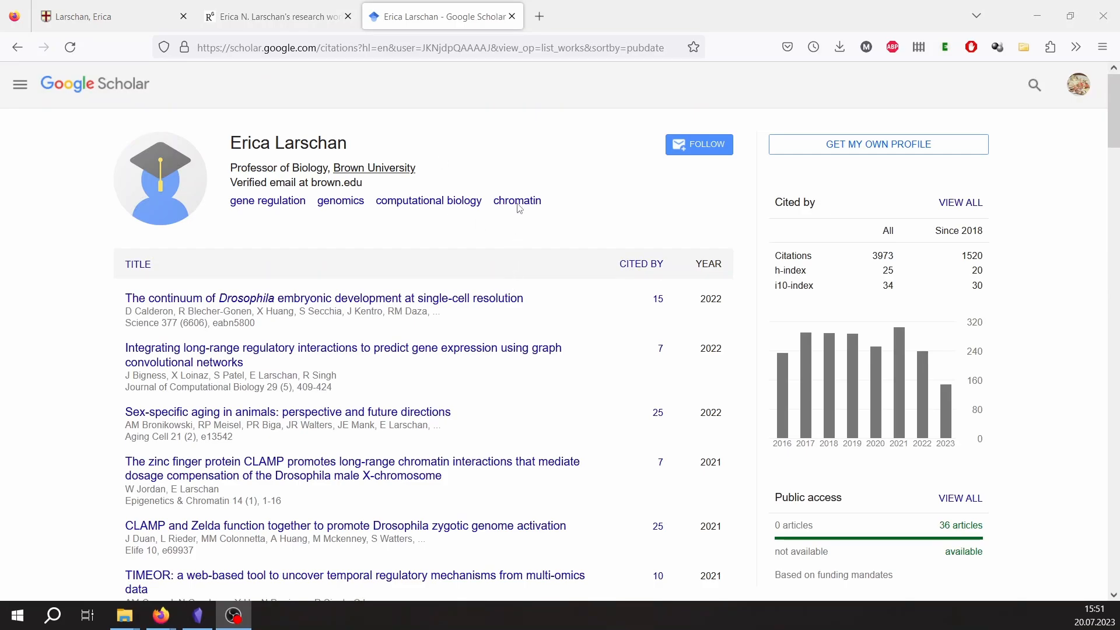
Detach the Brown profile into its own window and tile it side by side with the other browser window
click(114, 24)
drag(220, 157, 222, 158)
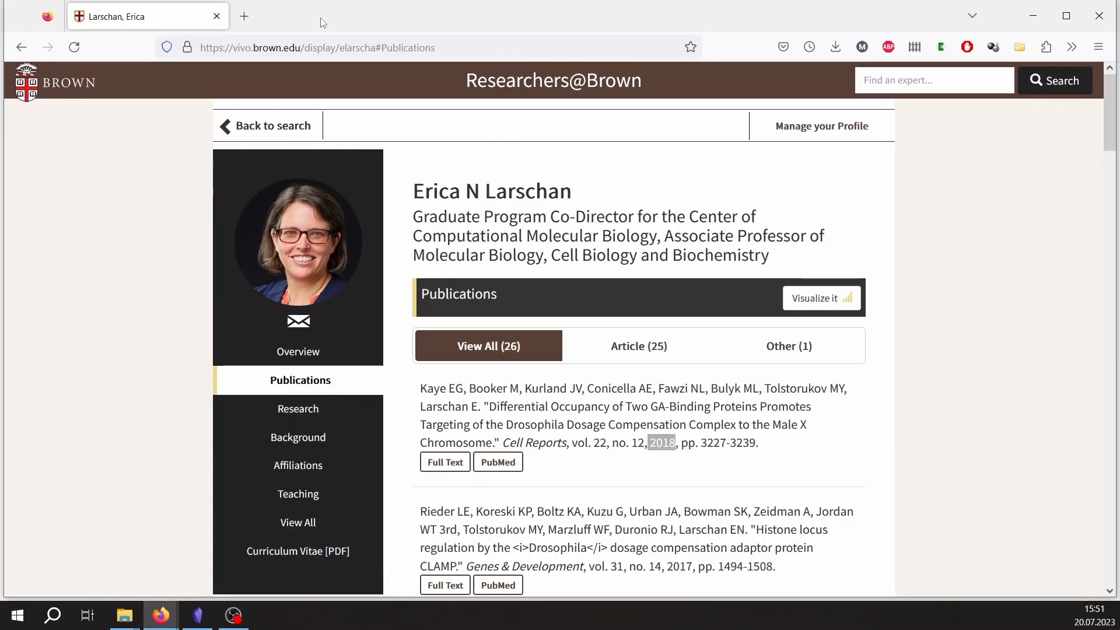
drag(321, 20, 1, 175)
click(702, 171)
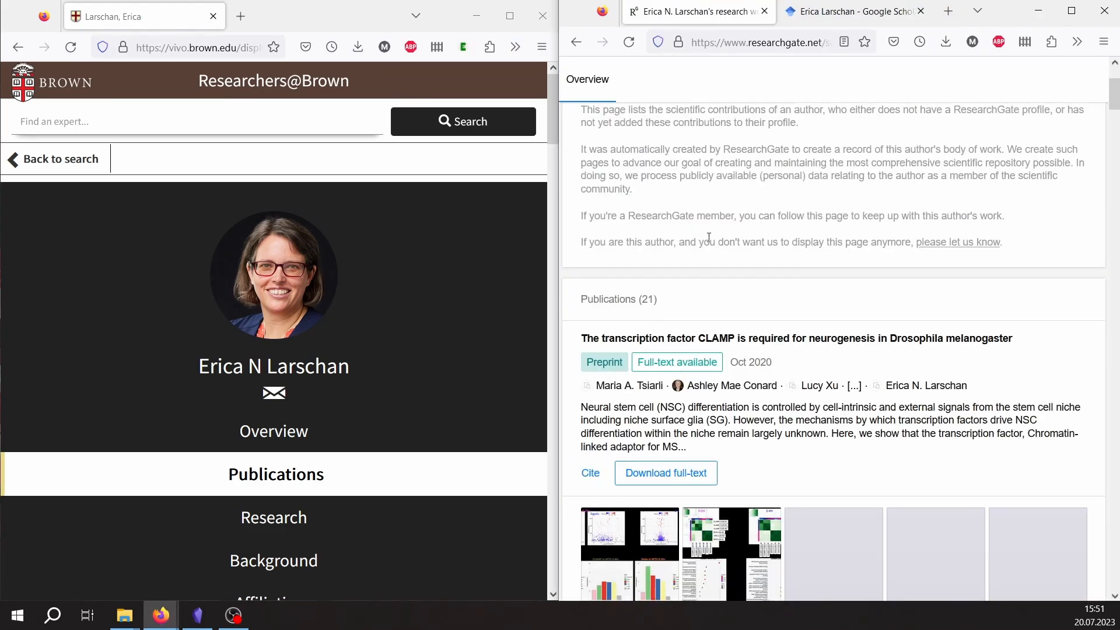
Display the Google Scholar profile beside the Brown profile and compare the years covered by both publication lists
click(851, 11)
scroll(424, 329, down, 10)
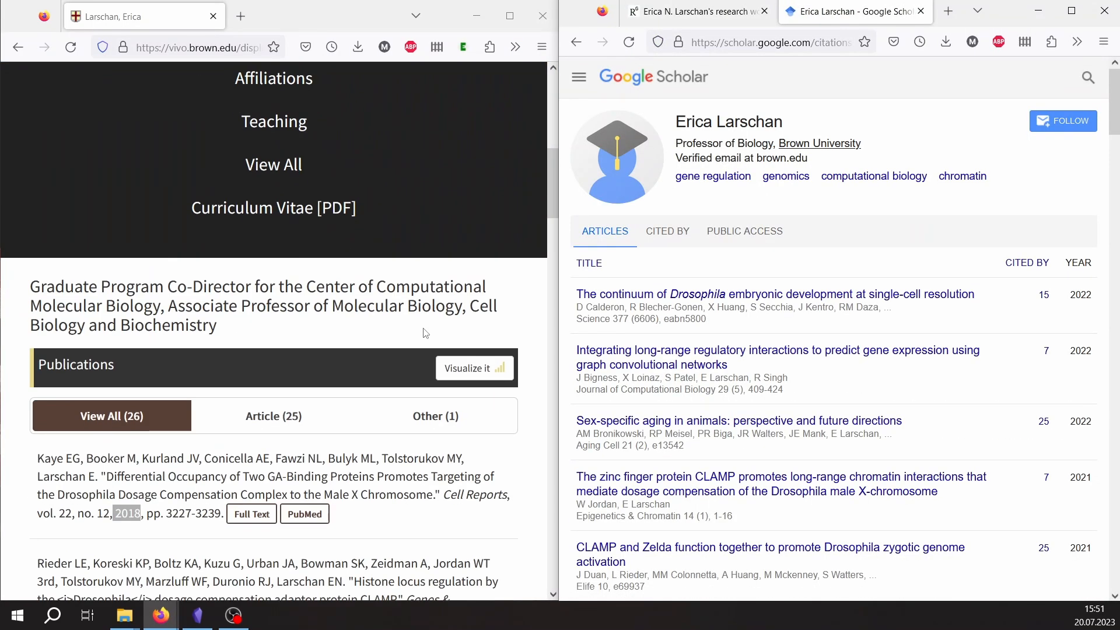
scroll(424, 328, up, 4)
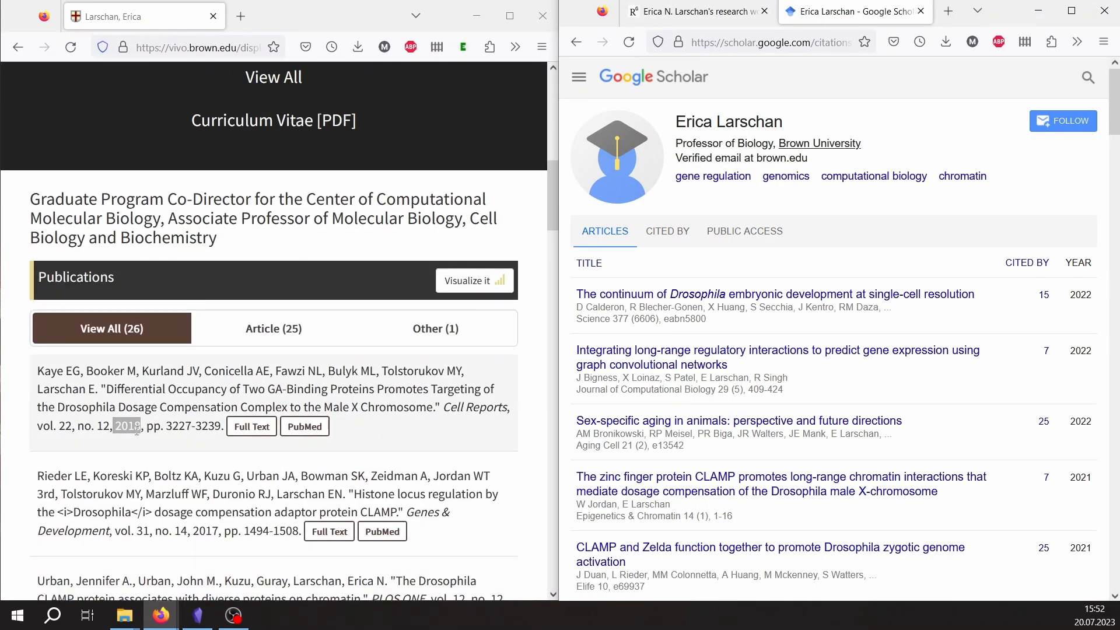
scroll(881, 398, down, 10)
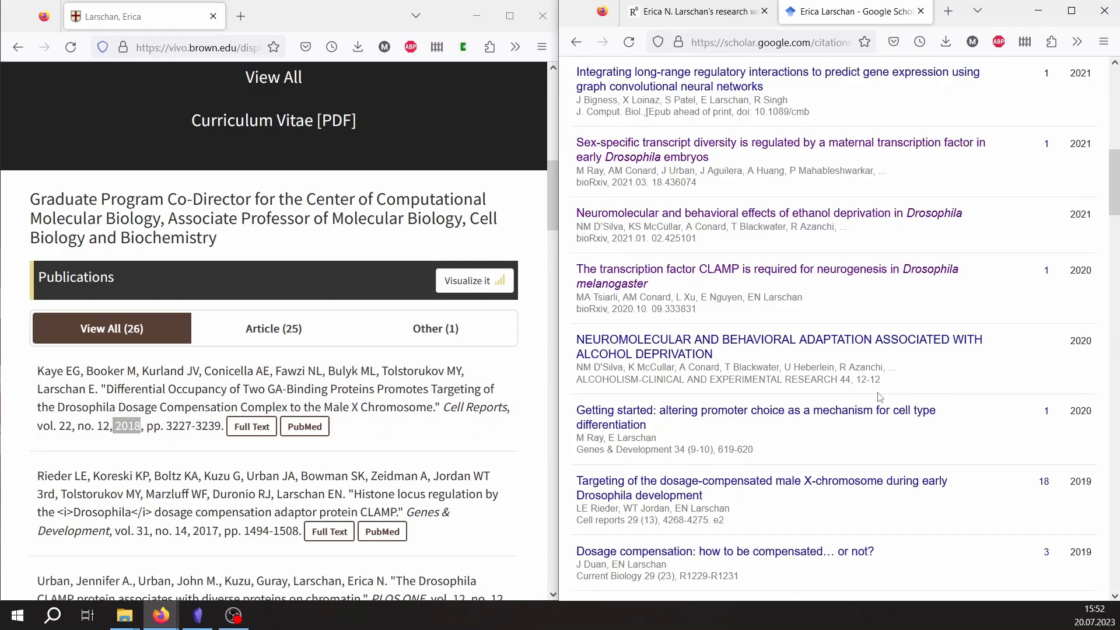
scroll(881, 397, down, 5)
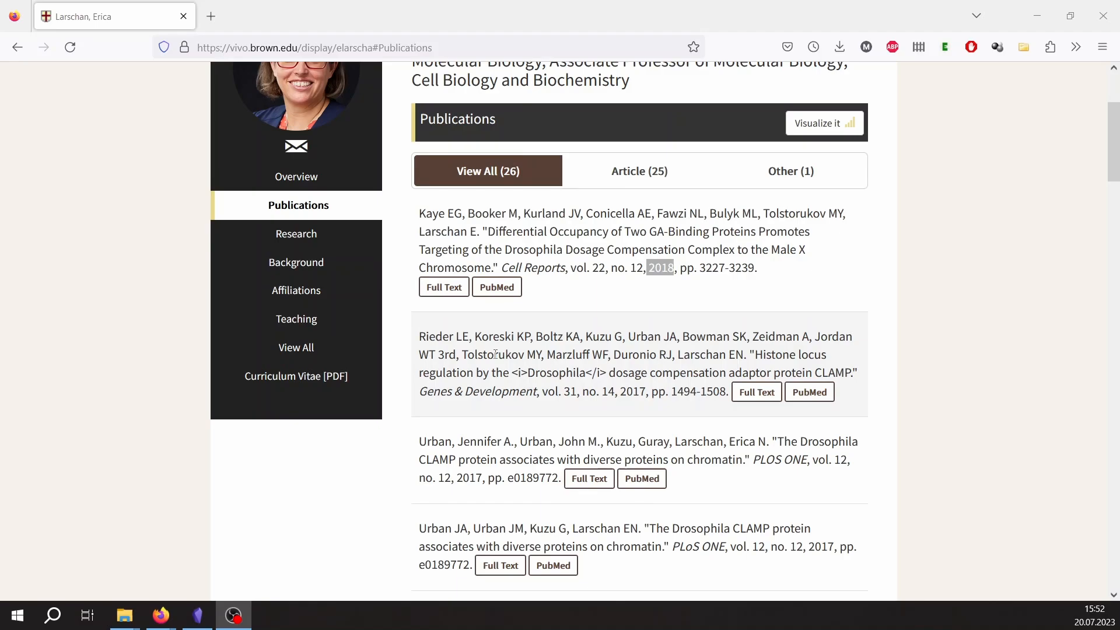
Download the researcher's Curriculum Vitae PDF from the Brown profile and show the file in its download folder
scroll(494, 354, up, 3)
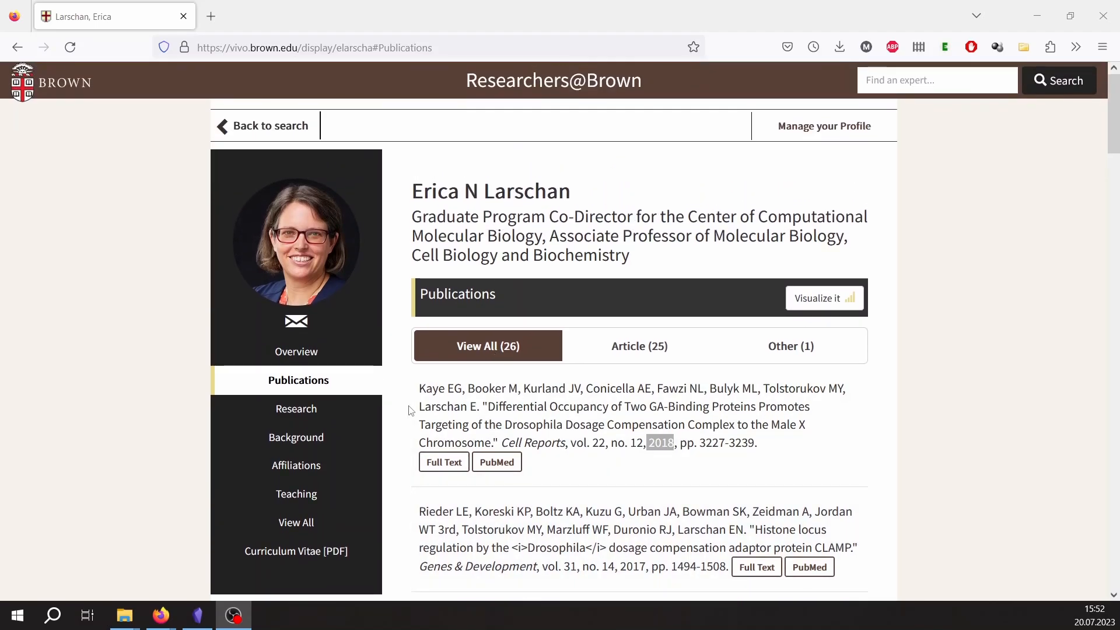
scroll(350, 461, down, 2)
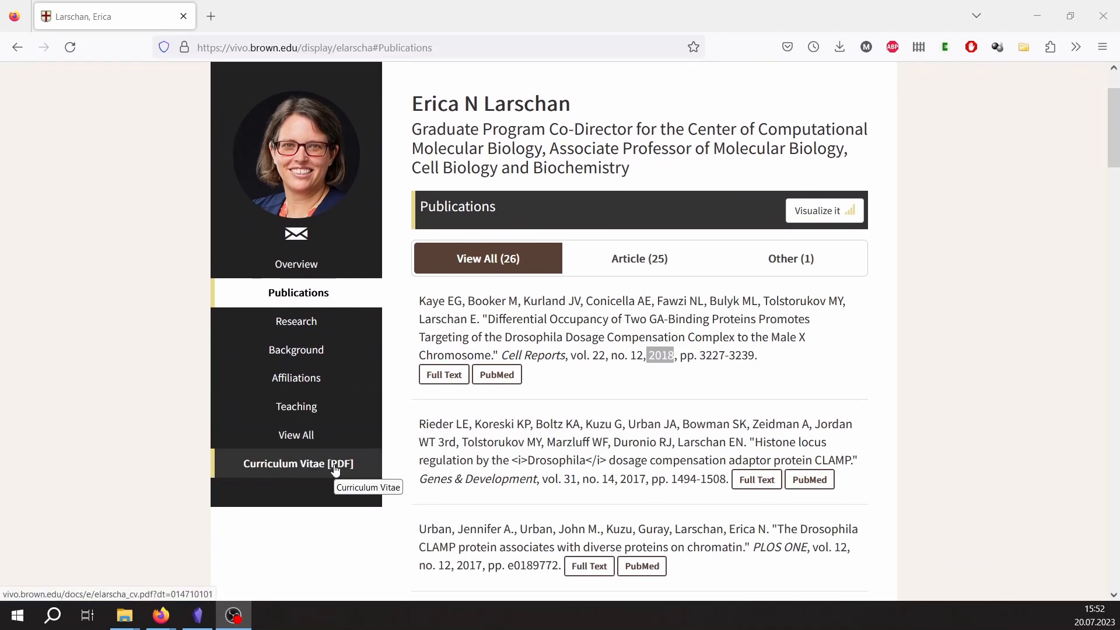
click(335, 469)
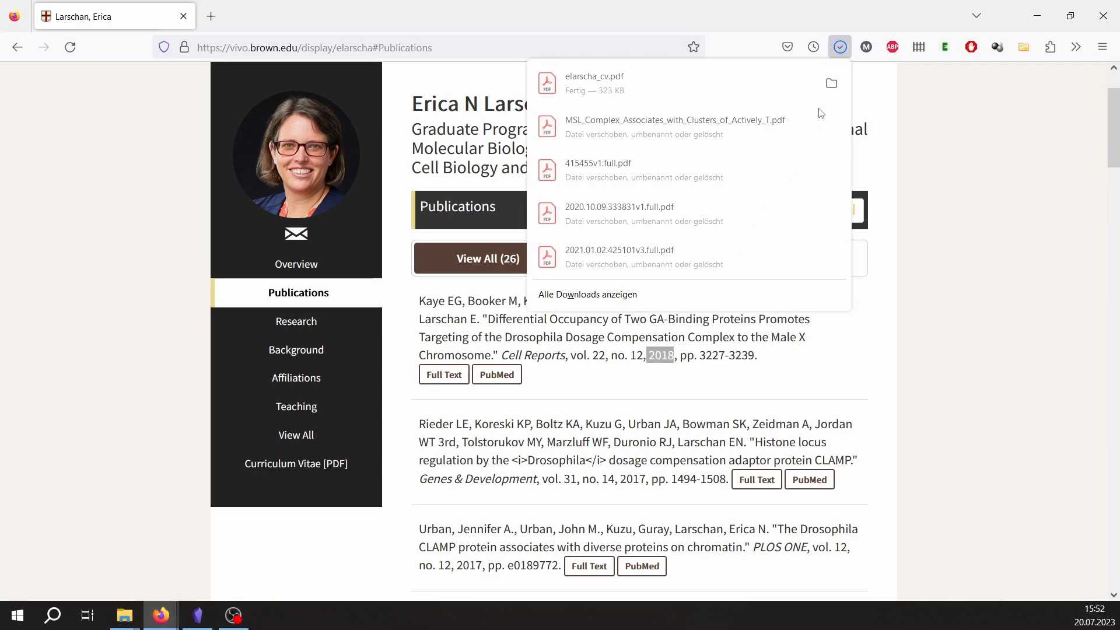
click(831, 83)
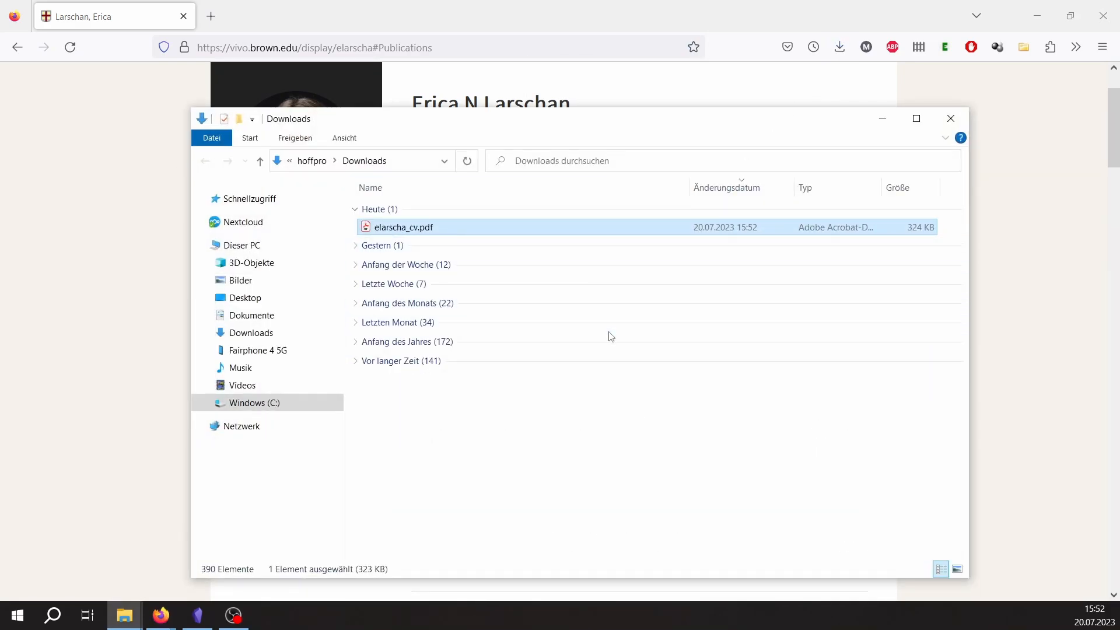
Create a folder named with the researcher's surname inside RT tutorial and move the downloaded CV PDF into it
key(alt+Tab)
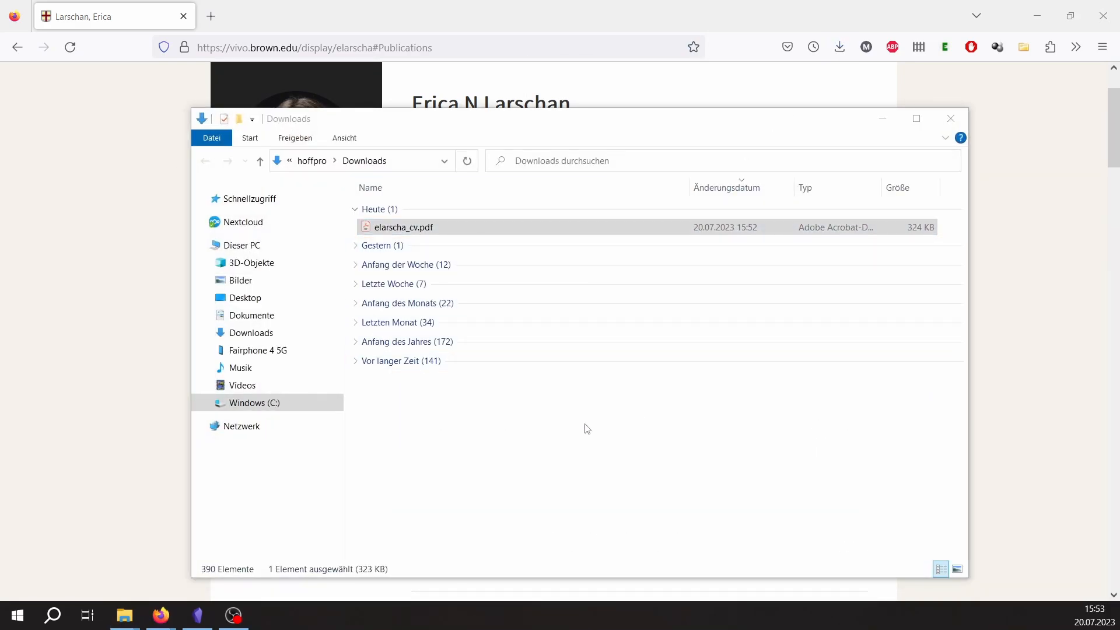
key(alt+Tab)
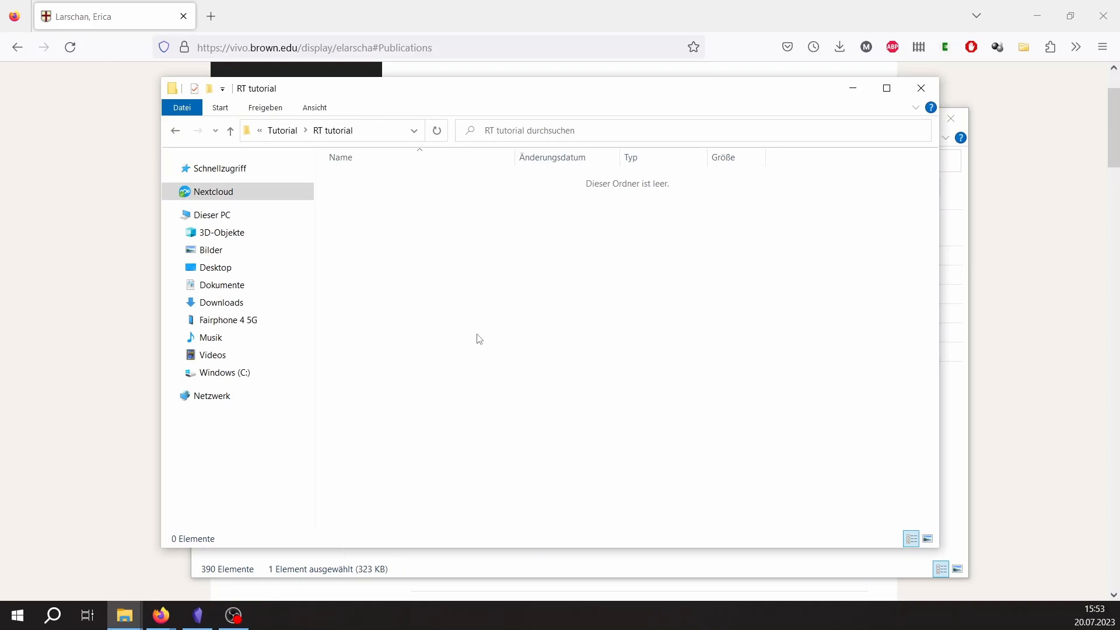
right_click(464, 306)
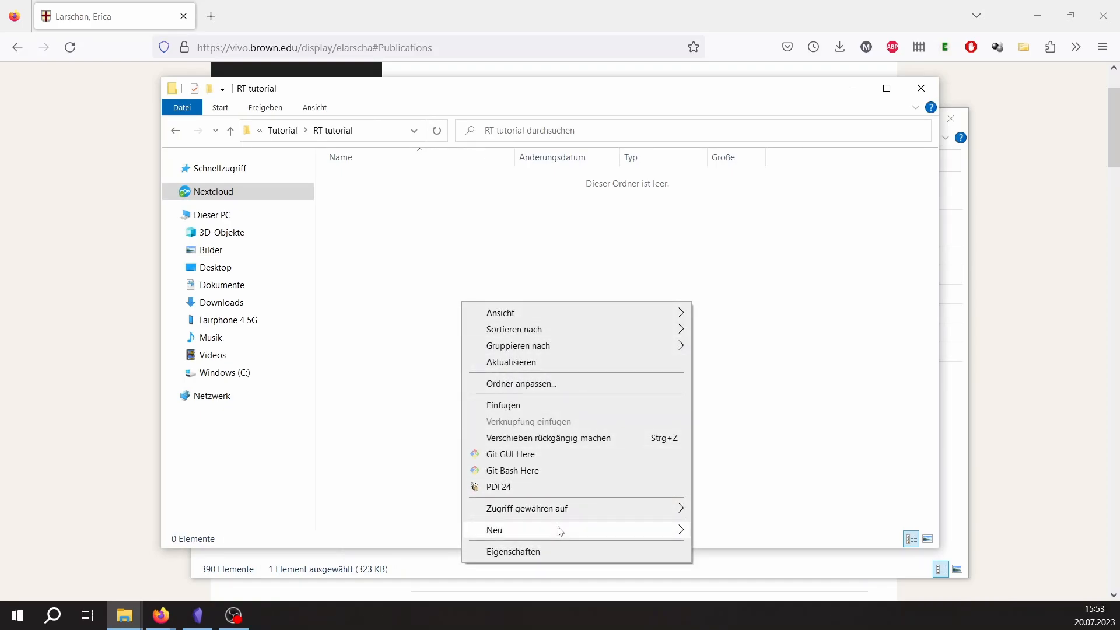
mouse_move(560, 530)
click(729, 325)
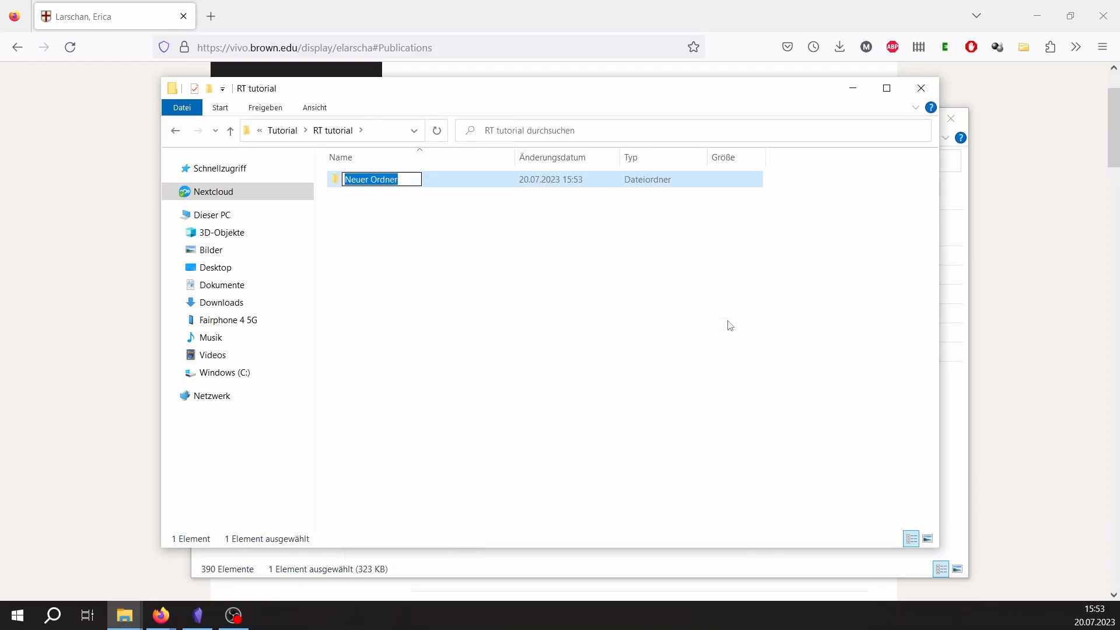
text(Larschan)
key(Return)
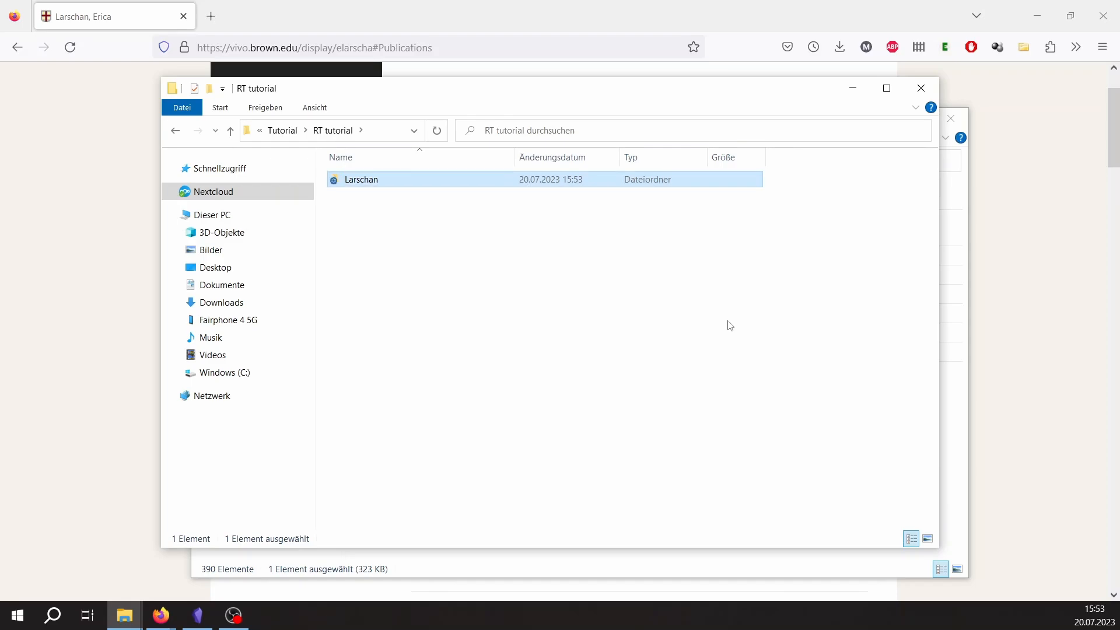
key(Return)
key(ctrl+v)
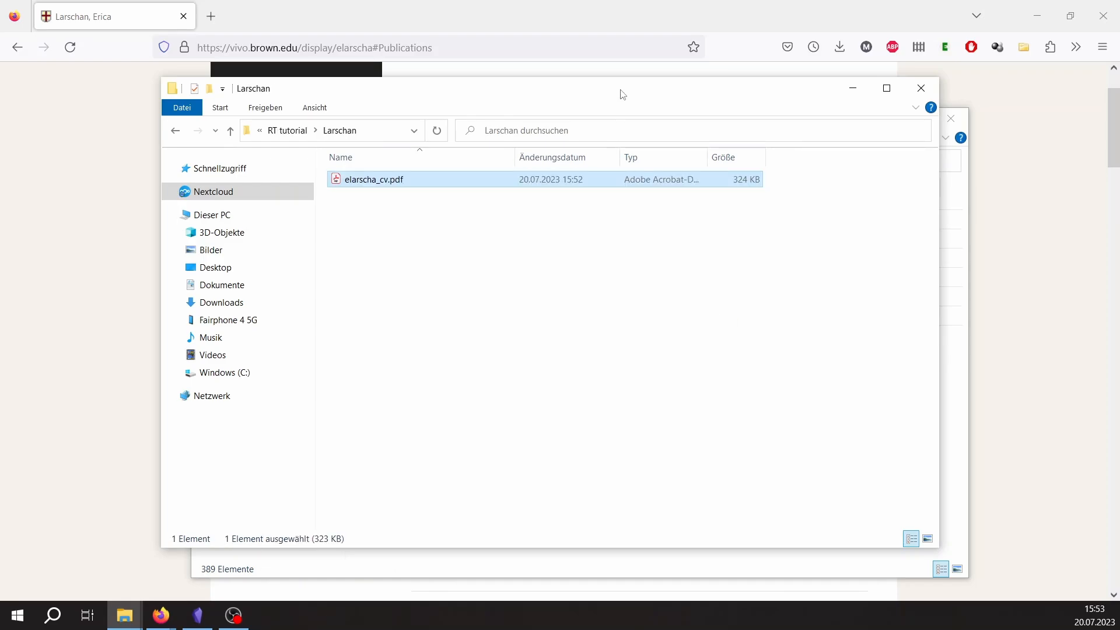
Tile the Brown profile window beside the Google Scholar window again and bring both publication lists into view
drag(621, 94, 639, 203)
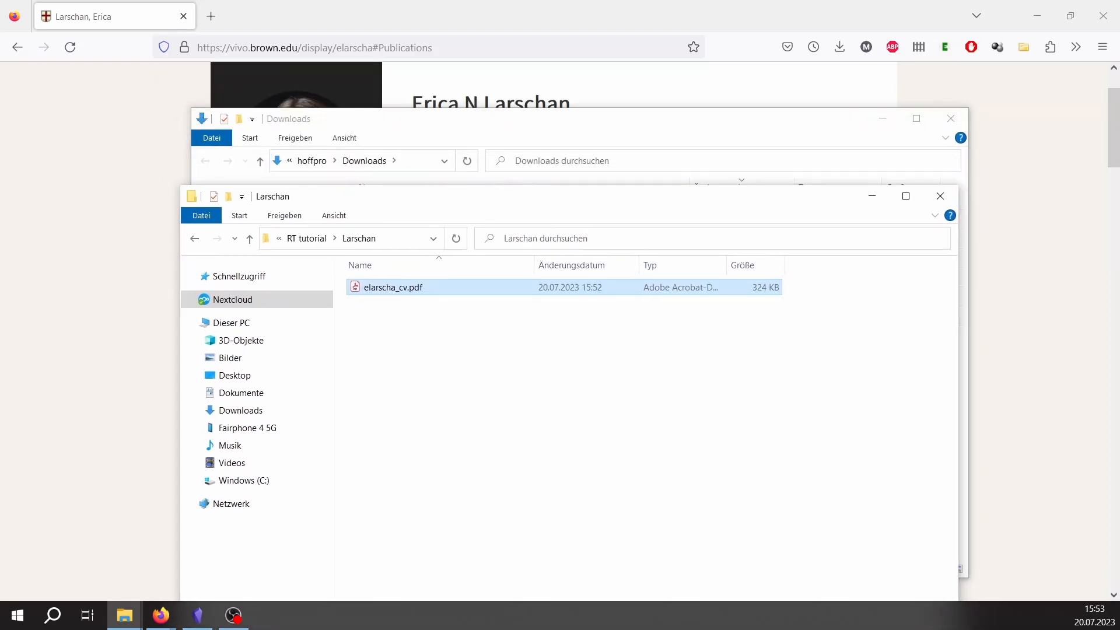
click(517, 64)
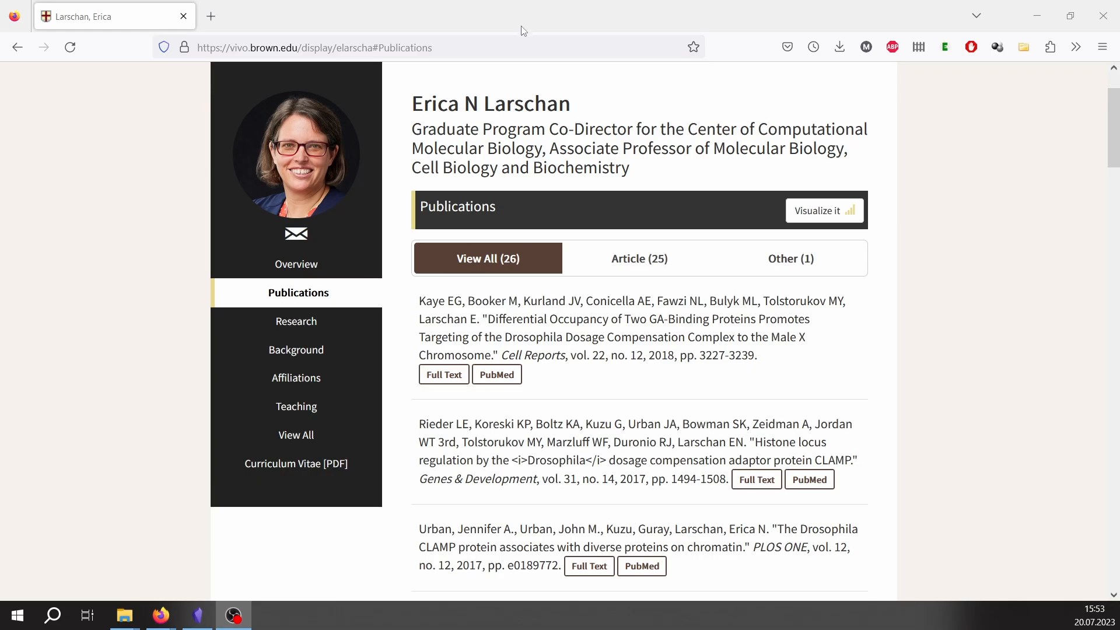
drag(521, 14, 1, 35)
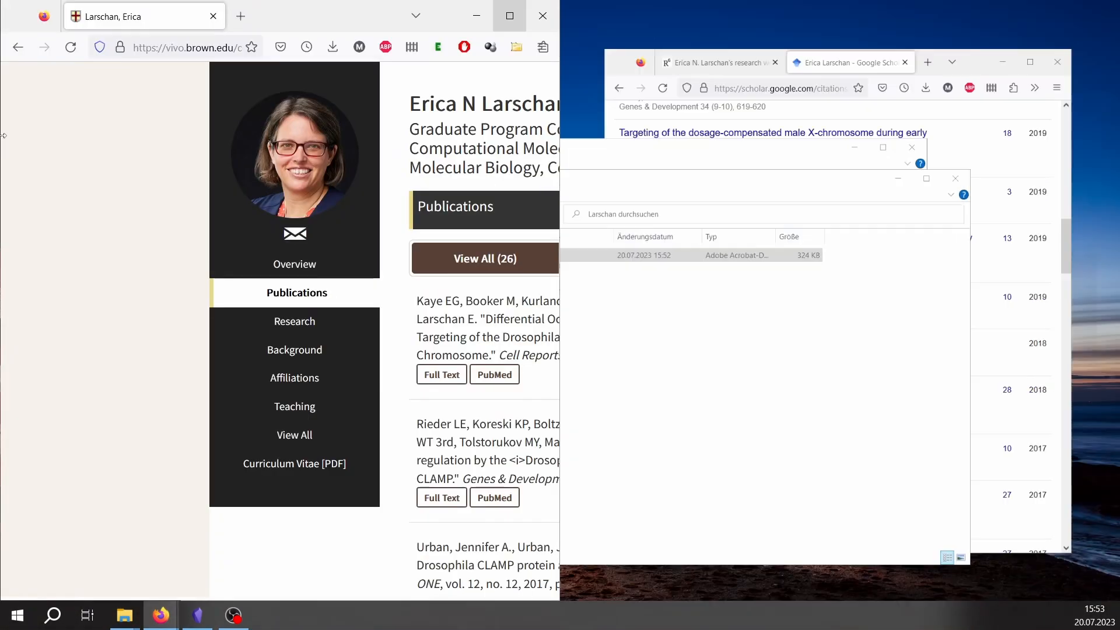
click(453, 142)
scroll(454, 142, down, 8)
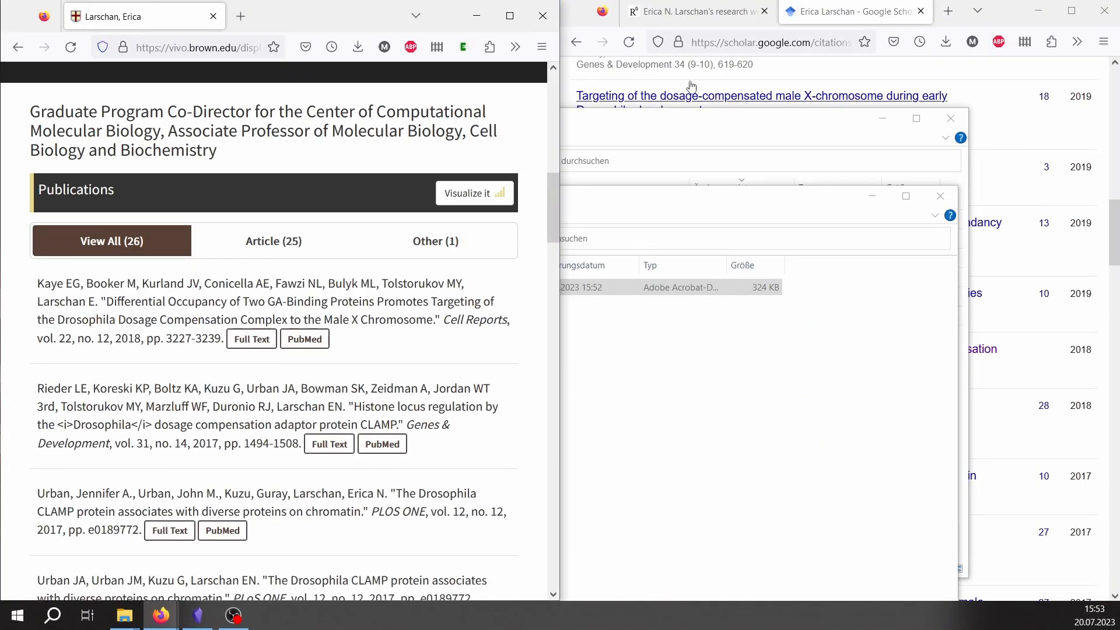
click(878, 9)
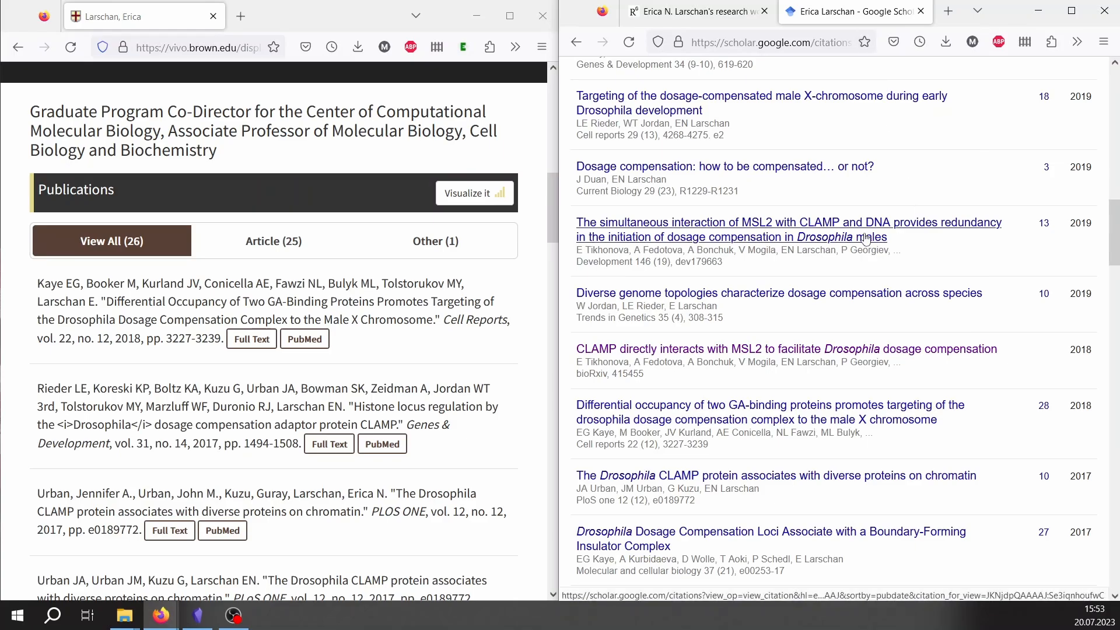
scroll(865, 237, up, 8)
scroll(865, 237, up, 6)
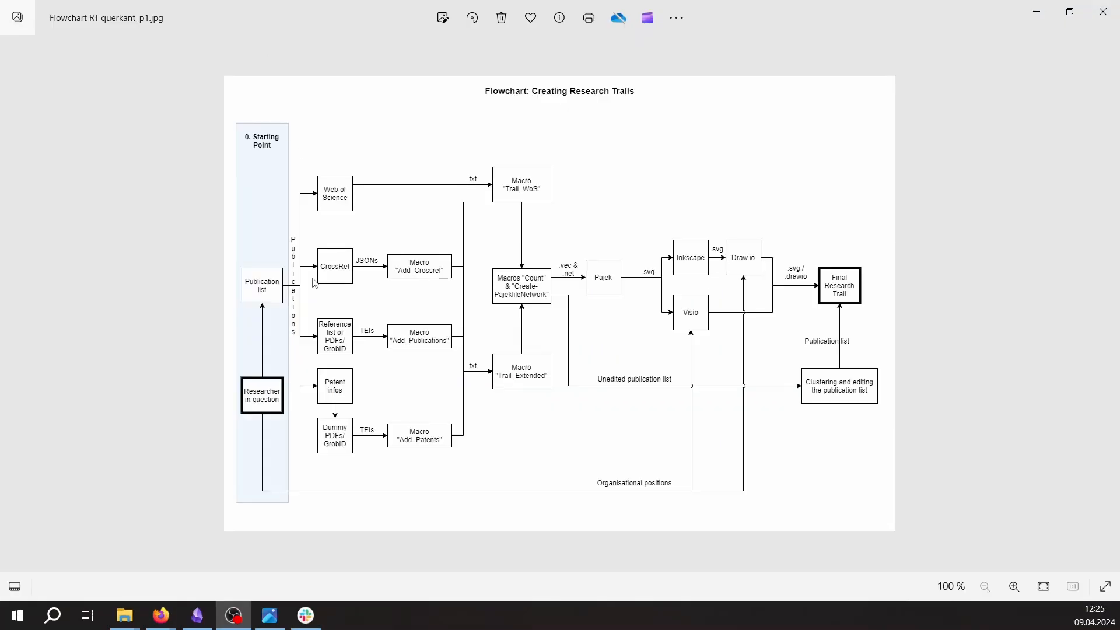
click(300, 309)
key(Right)
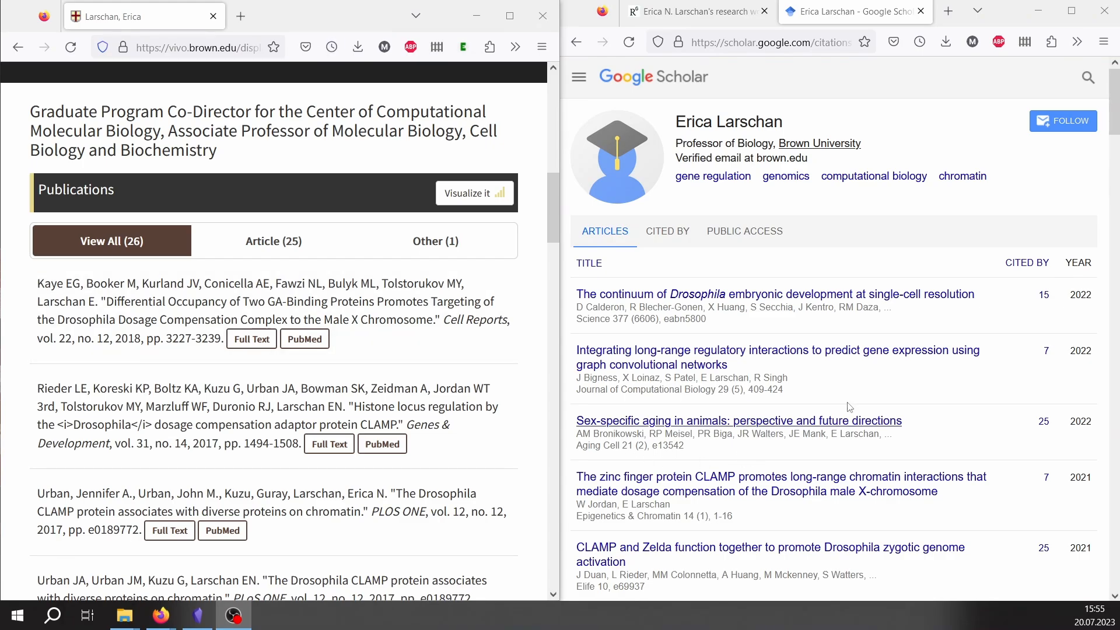
Maximize the Brown profile window and open webofscience.com in a new tab
double_click(285, 16)
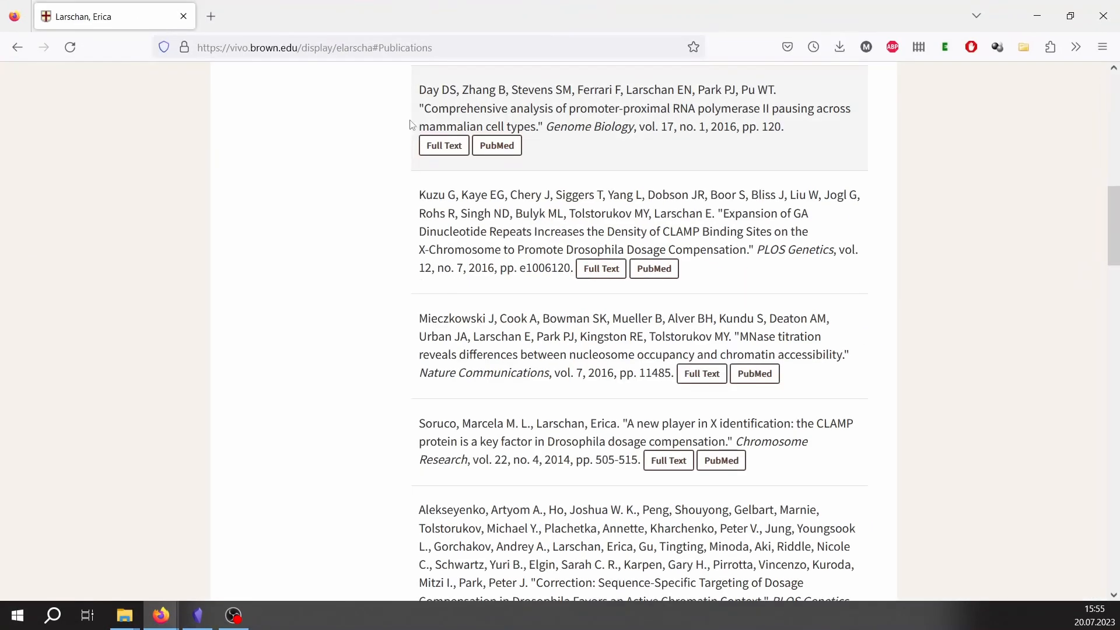
click(338, 47)
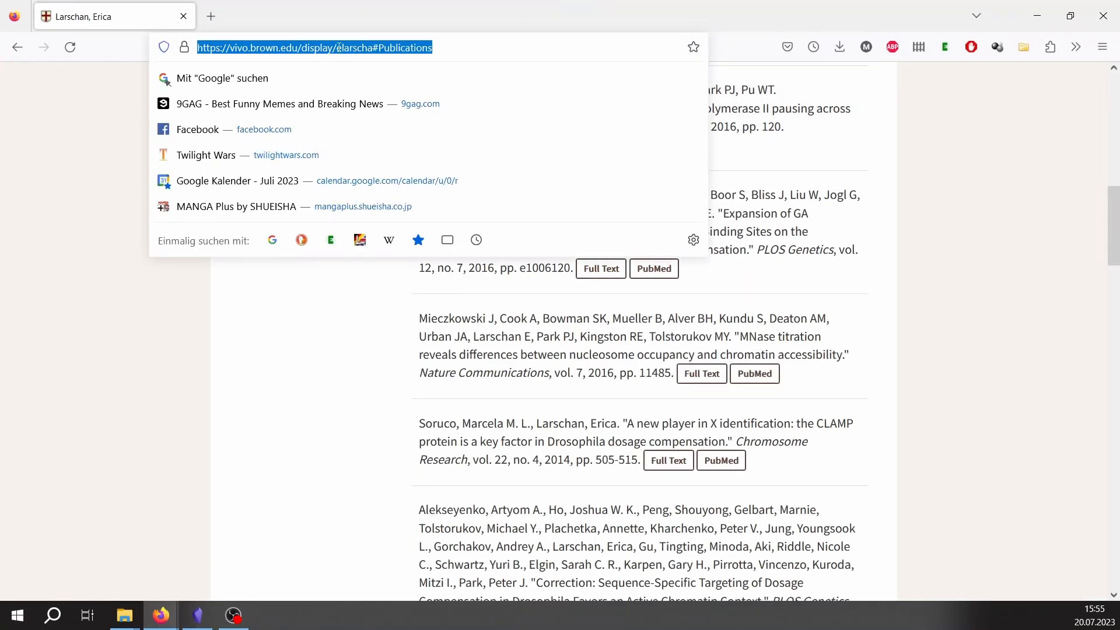
key(ctrl+t)
text(webofscience.com/)
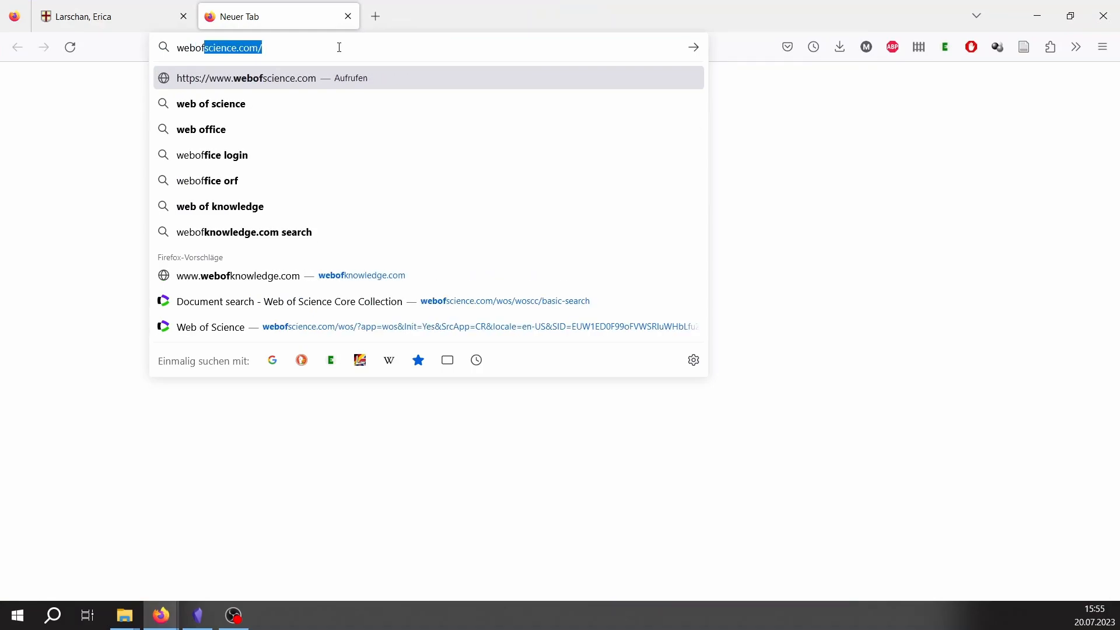
key(Return)
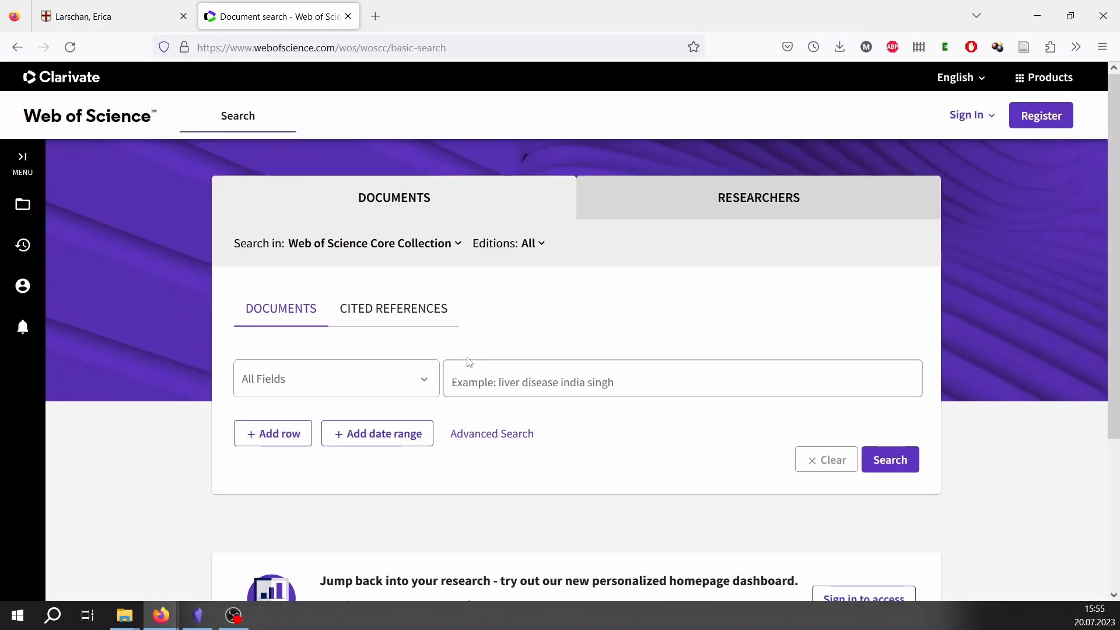
Search the Web of Science Core Collection by Author for the researcher's surname and first initial followed by the * wildcard
click(400, 378)
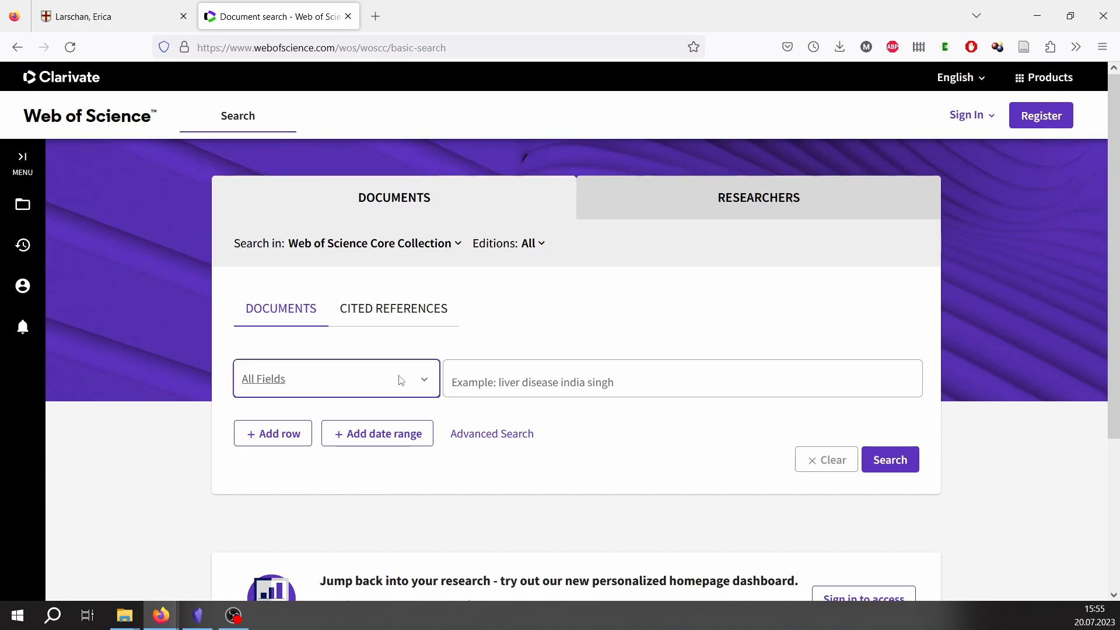
click(300, 520)
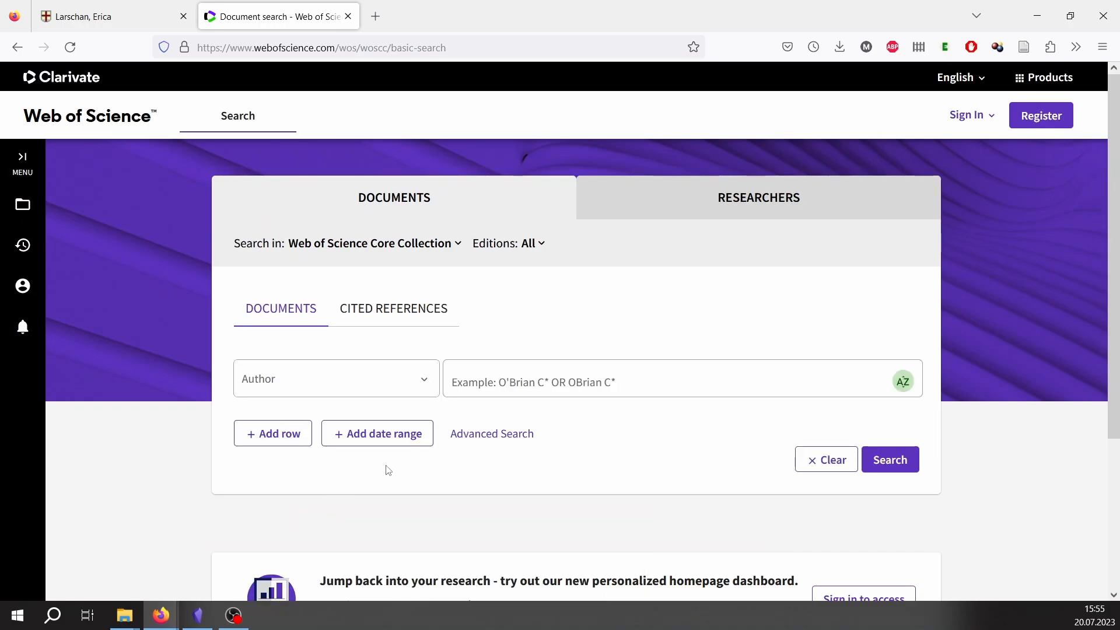
click(602, 379)
text(L)
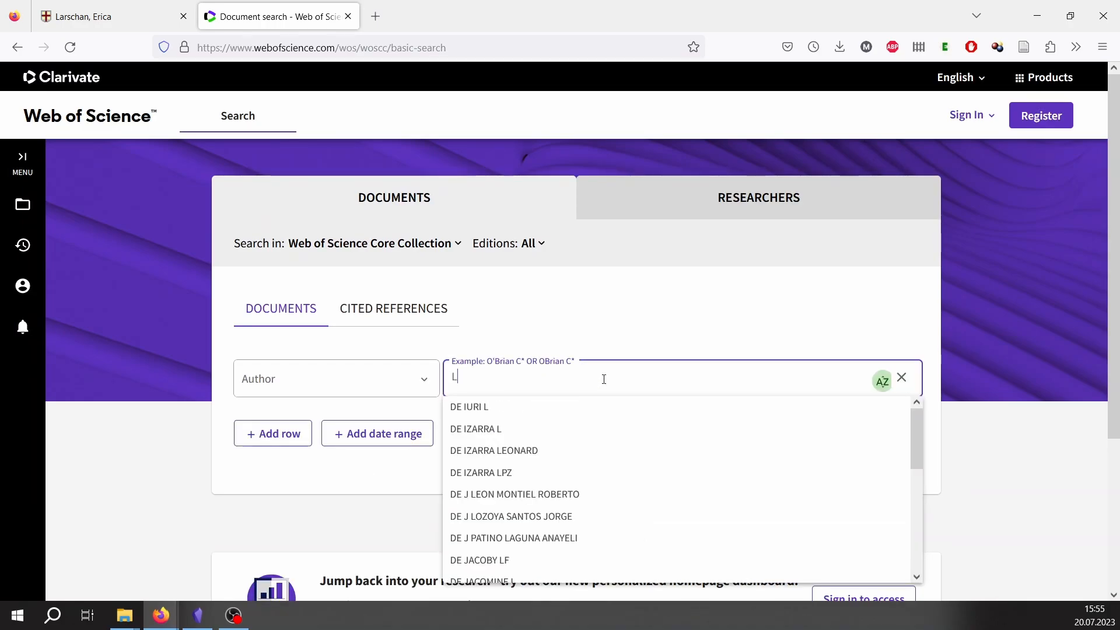
text(arschan E*)
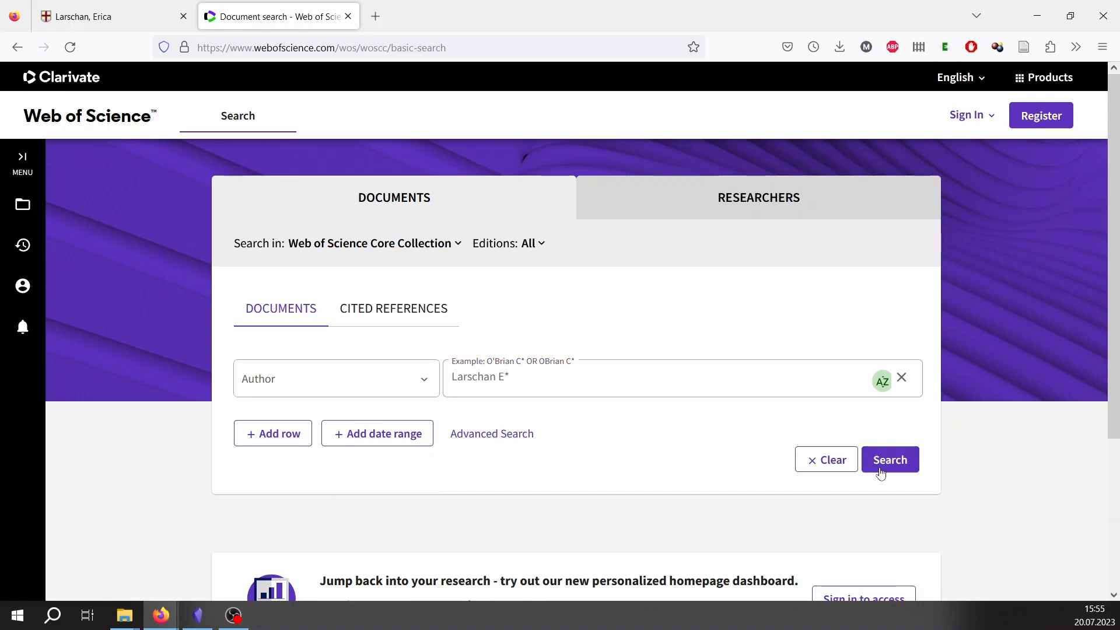
click(884, 465)
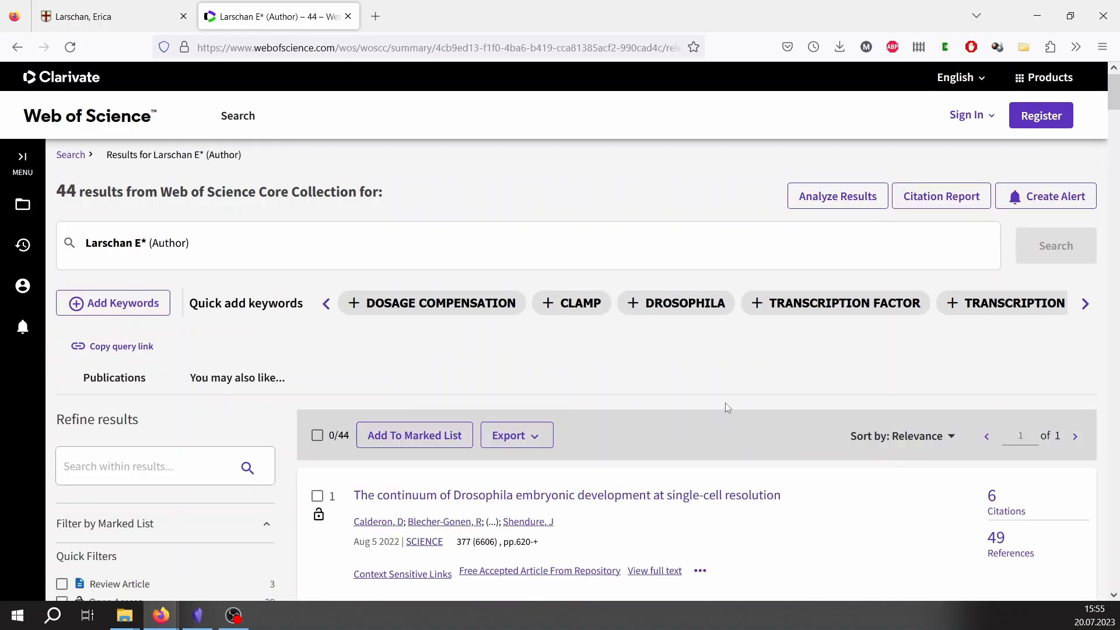
Tile the Web of Science results window beside the Google Scholar profile and bring the first records into view
scroll(726, 407, down, 3)
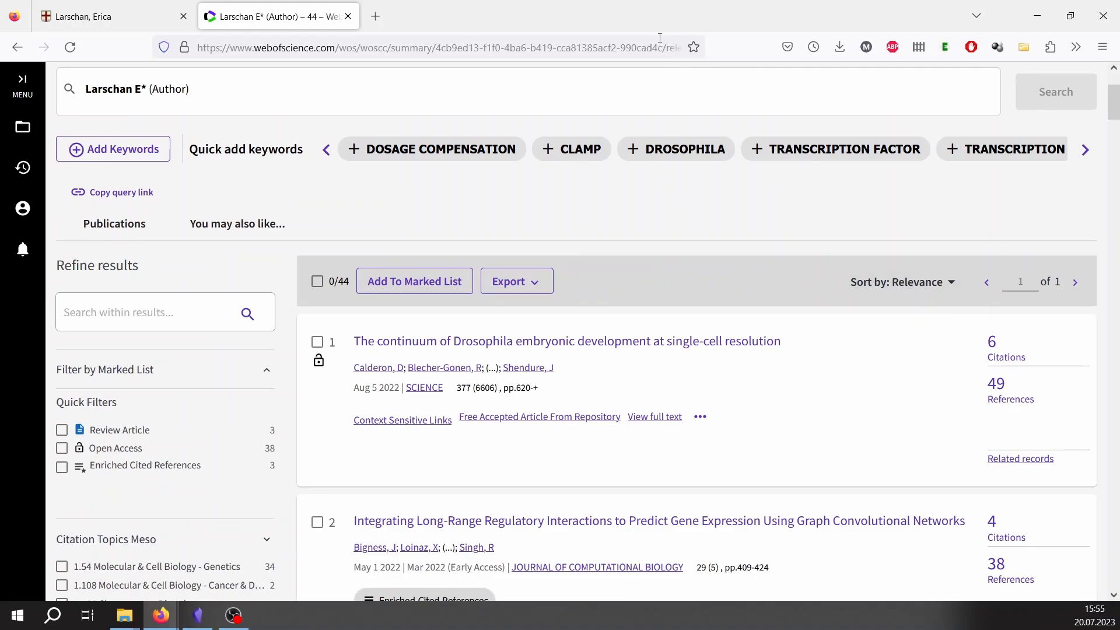
drag(671, 16, 0, 221)
click(325, 188)
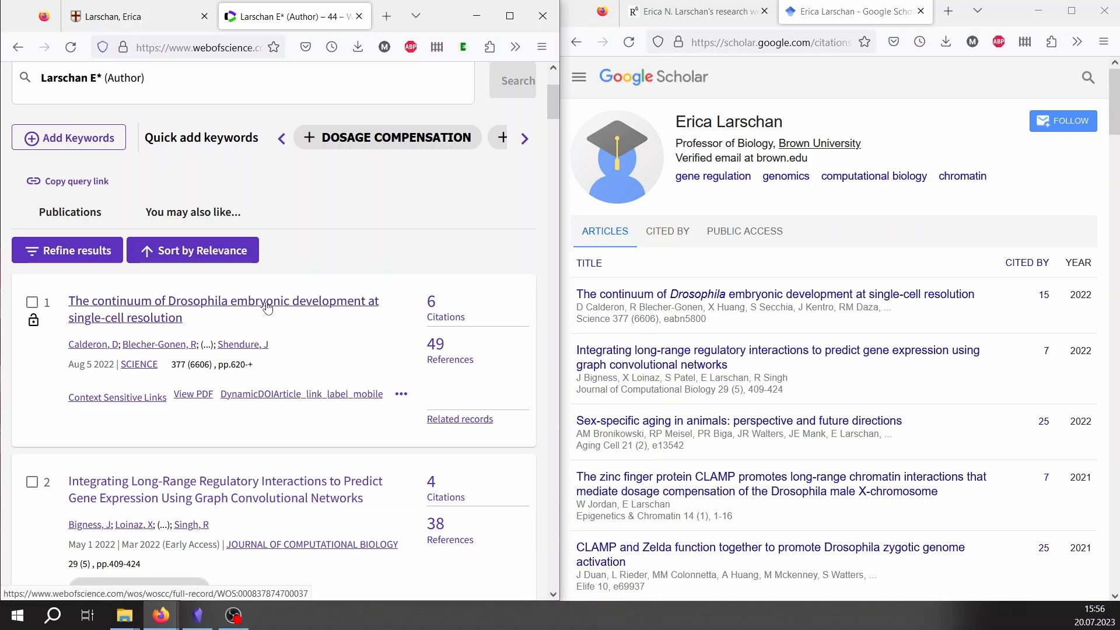
Open the record "The continuum of Drosophila embryonic development at single-cell resolution" in a new tab and check the researcher's full name and numbered affiliation
middle_click(313, 304)
click(309, 18)
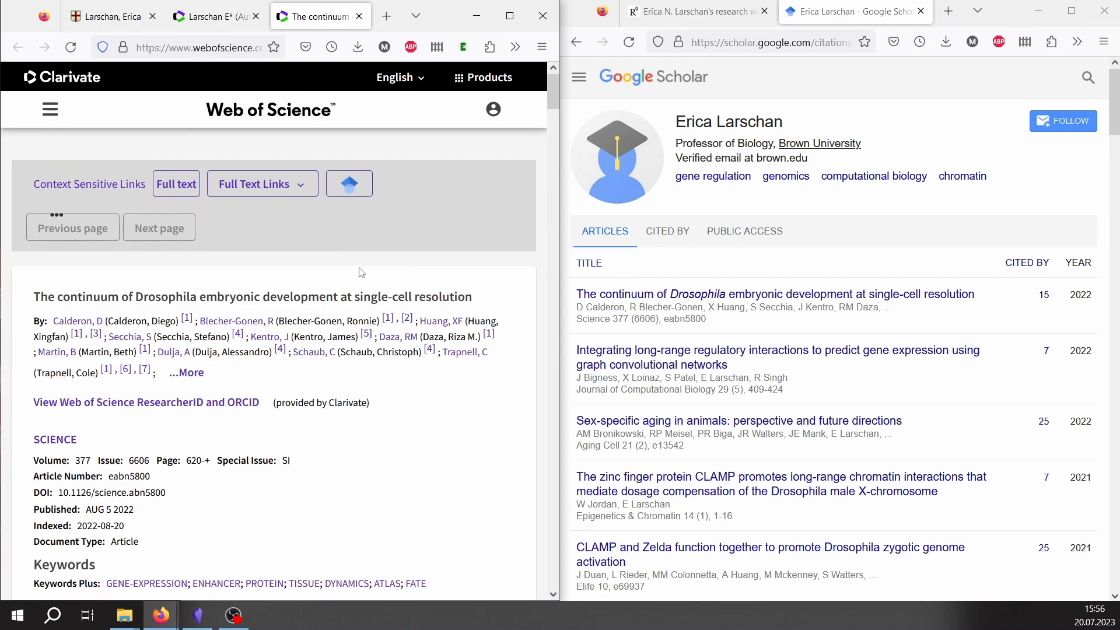
click(186, 373)
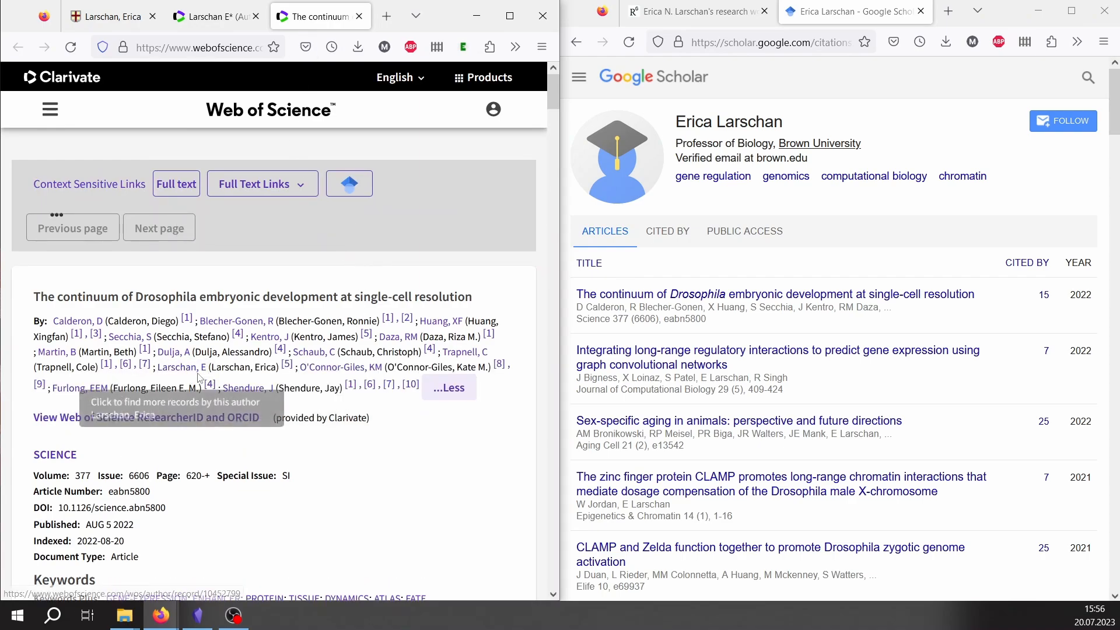
double_click(264, 368)
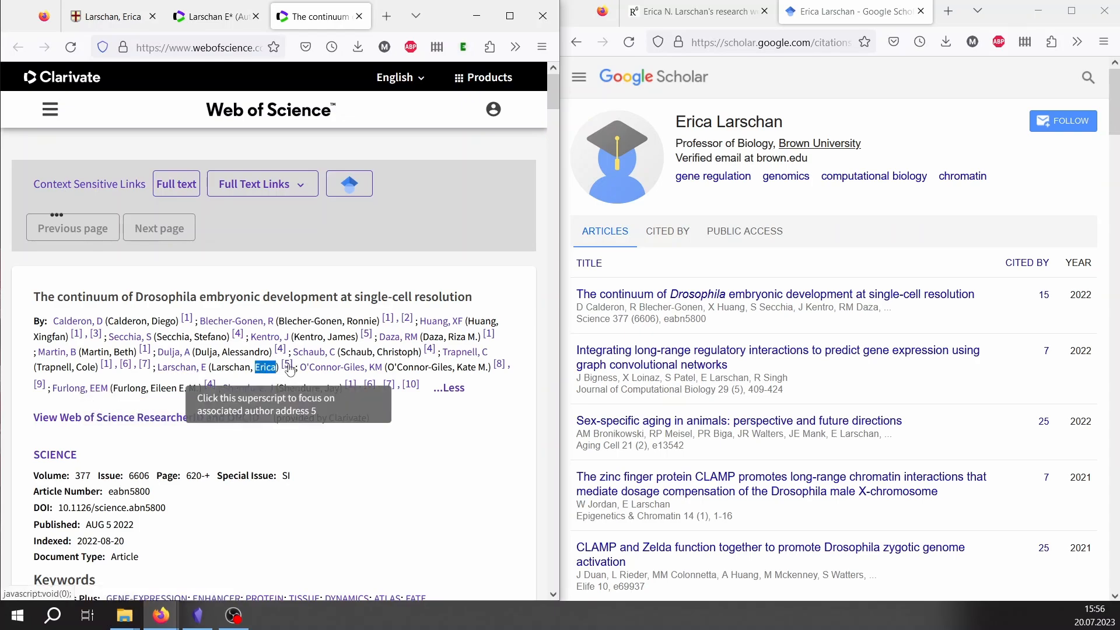
scroll(290, 370, down, 4)
scroll(289, 369, up, 1)
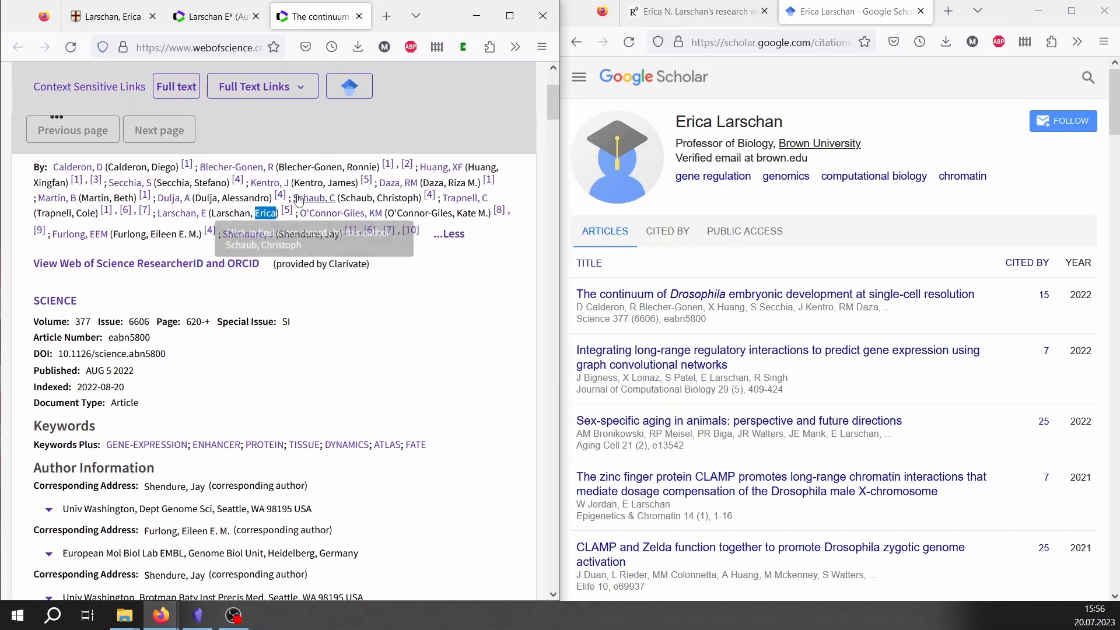
scroll(283, 318, down, 4)
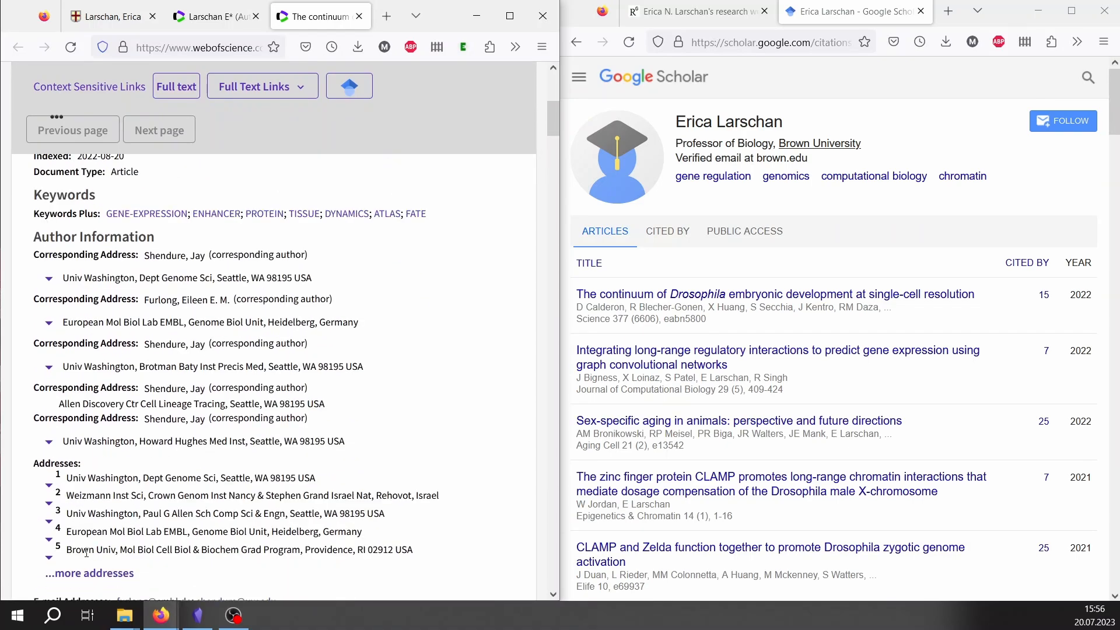
drag(80, 553, 116, 553)
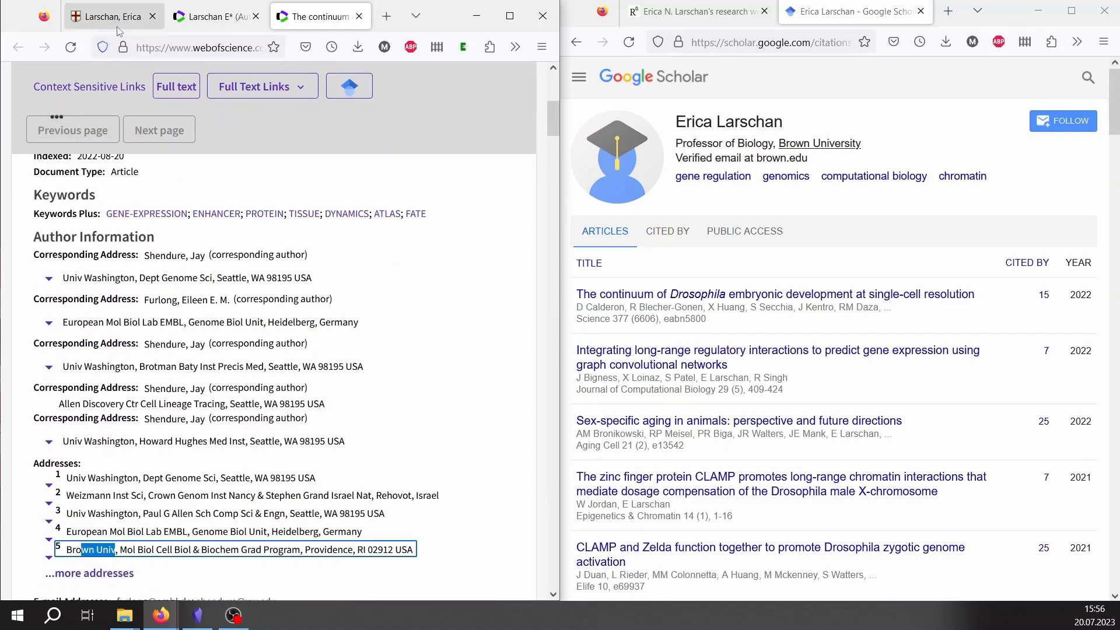
Check the article's affiliation against the Brown profile and close the article record
click(111, 16)
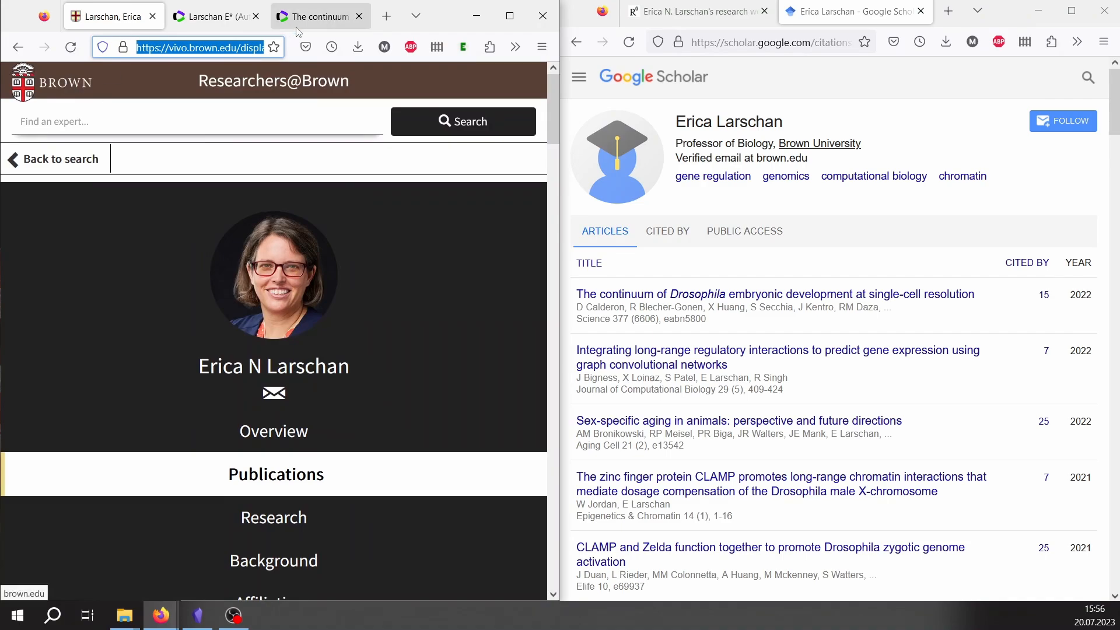
key(ctrl+Tab)
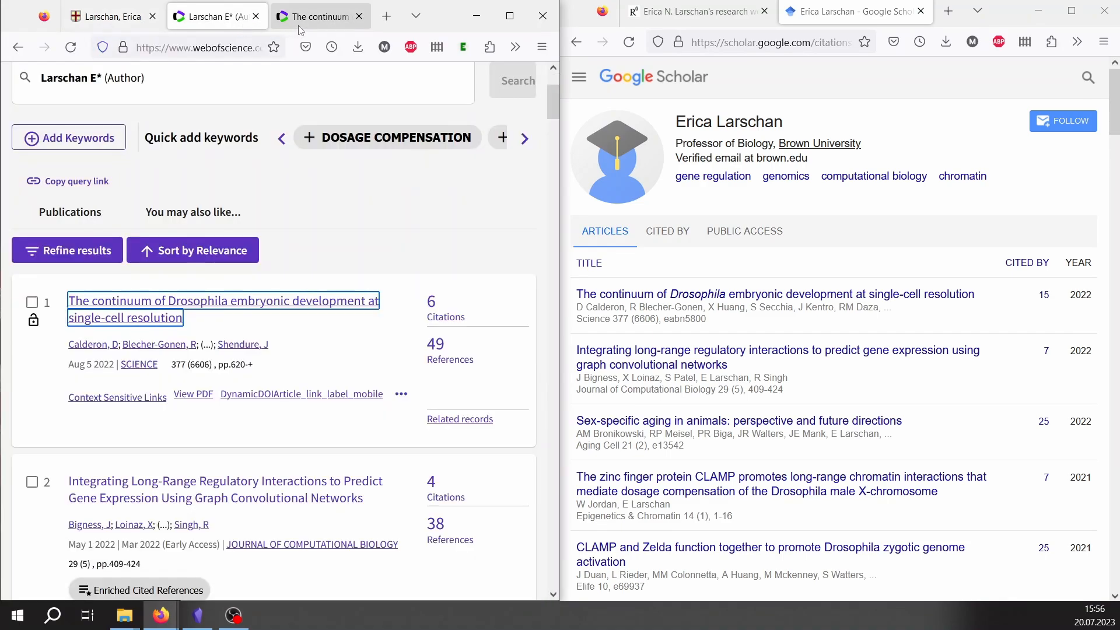
click(315, 17)
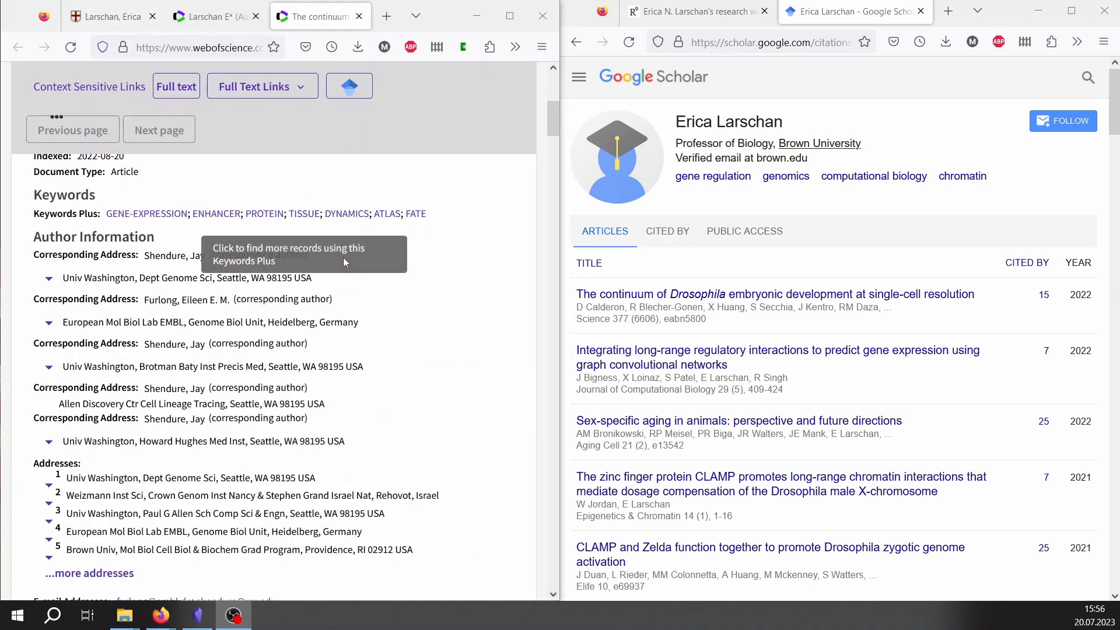
click(359, 16)
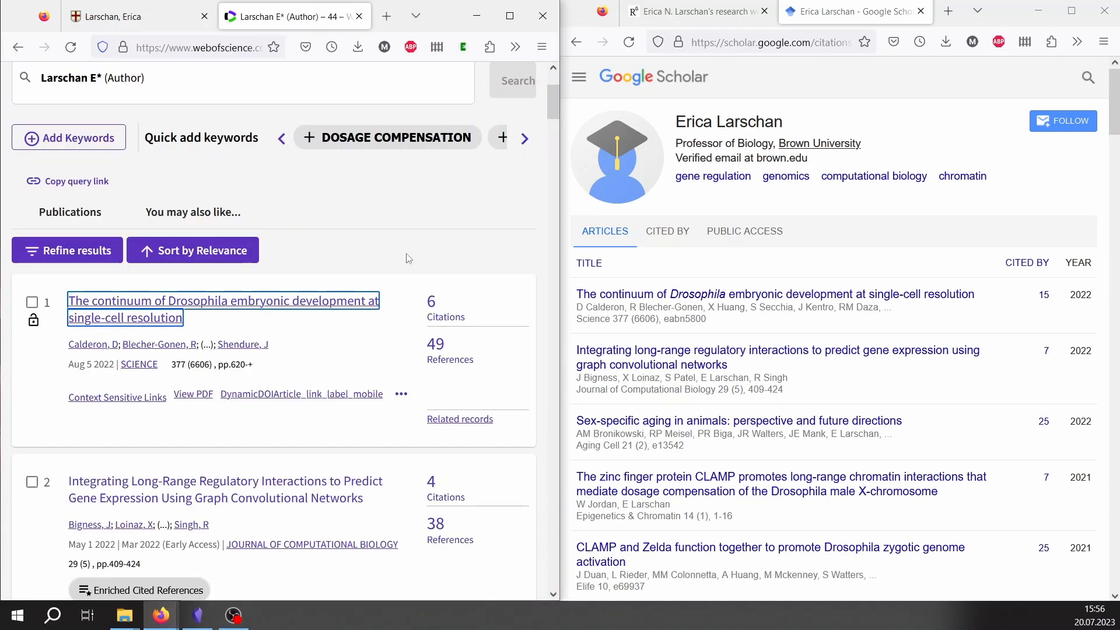
Select Web of Science records 1 and 2 after matching their titles against the Google Scholar list
scroll(328, 335, up, 1)
scroll(331, 359, down, 1)
scroll(331, 360, down, 1)
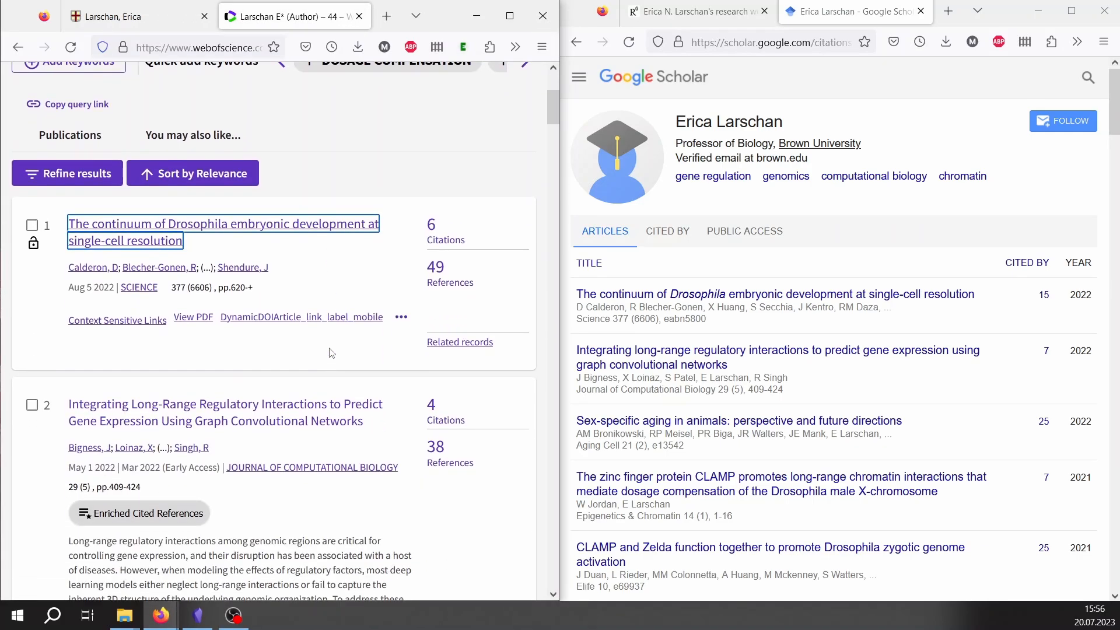
click(33, 226)
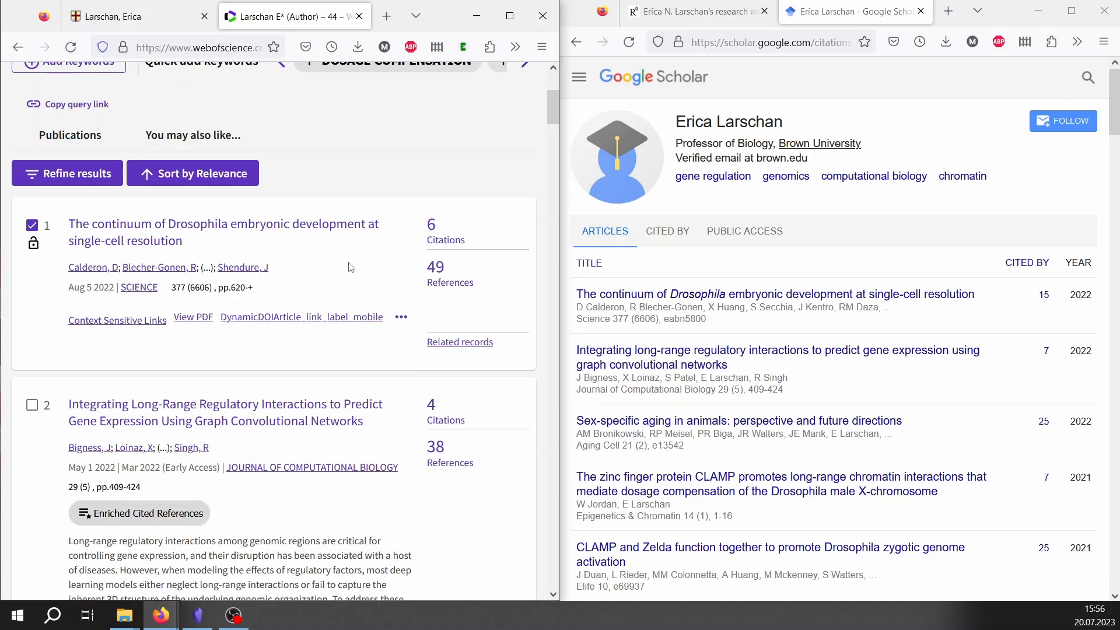
scroll(350, 267, down, 1)
scroll(769, 324, down, 2)
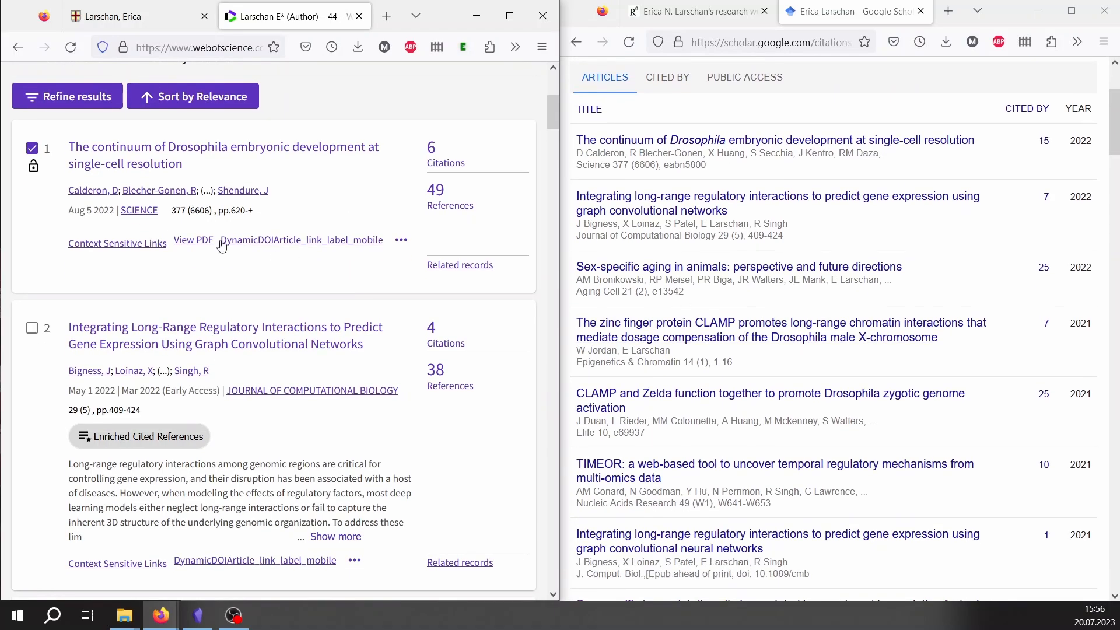
scroll(738, 321, up, 1)
scroll(234, 350, up, 1)
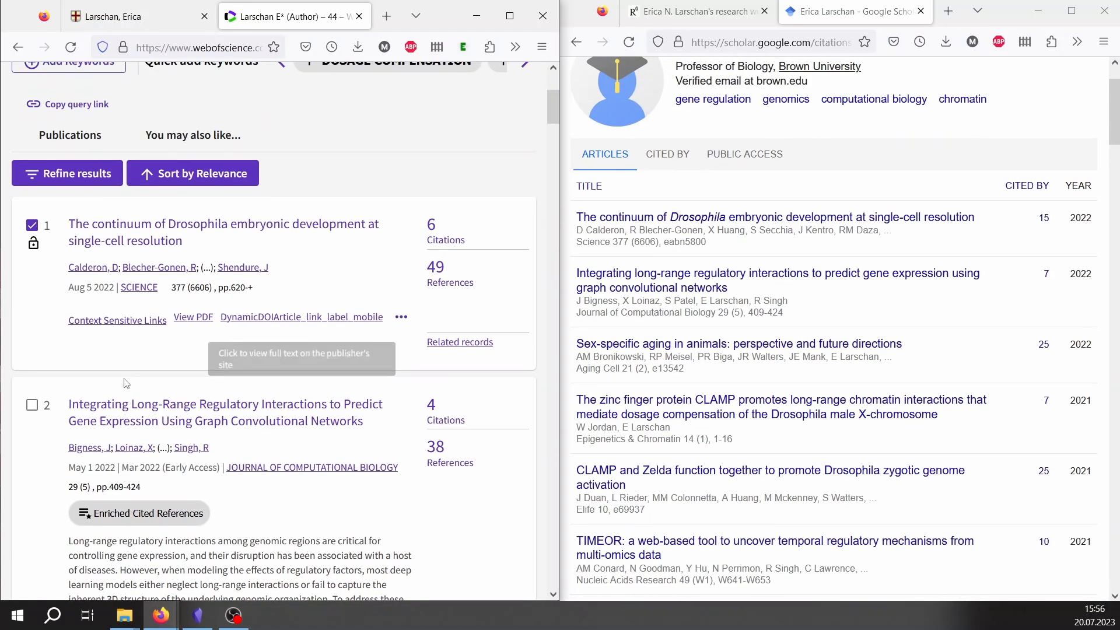
click(32, 406)
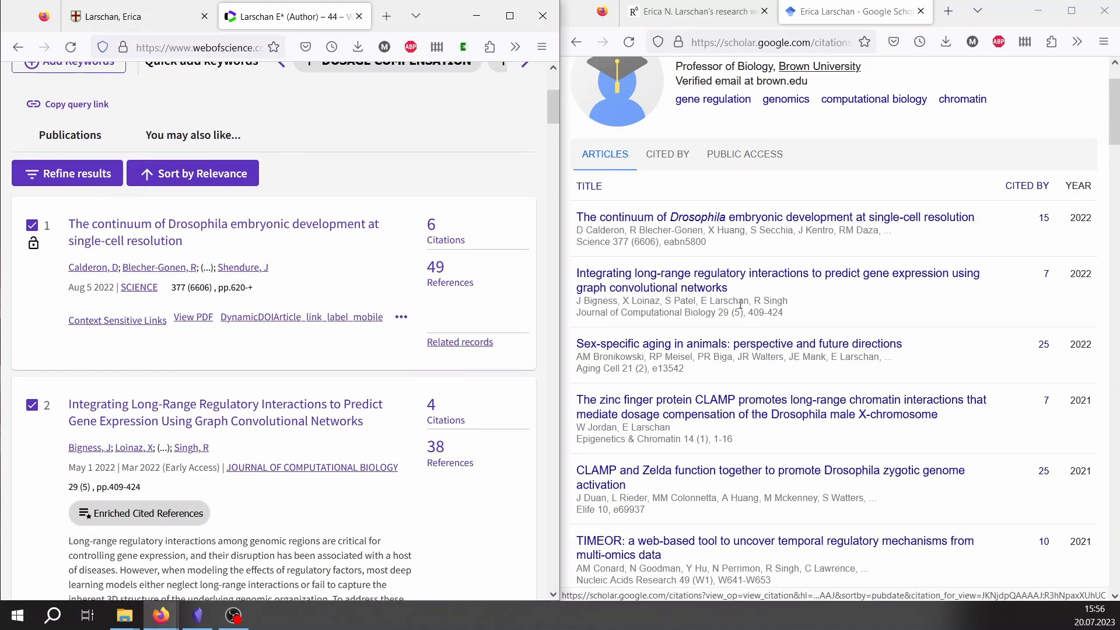
Select Web of Science records 3 to 6 that match the Google Scholar list and bring record 7 into view
scroll(282, 342, down, 5)
click(33, 318)
scroll(162, 318, down, 3)
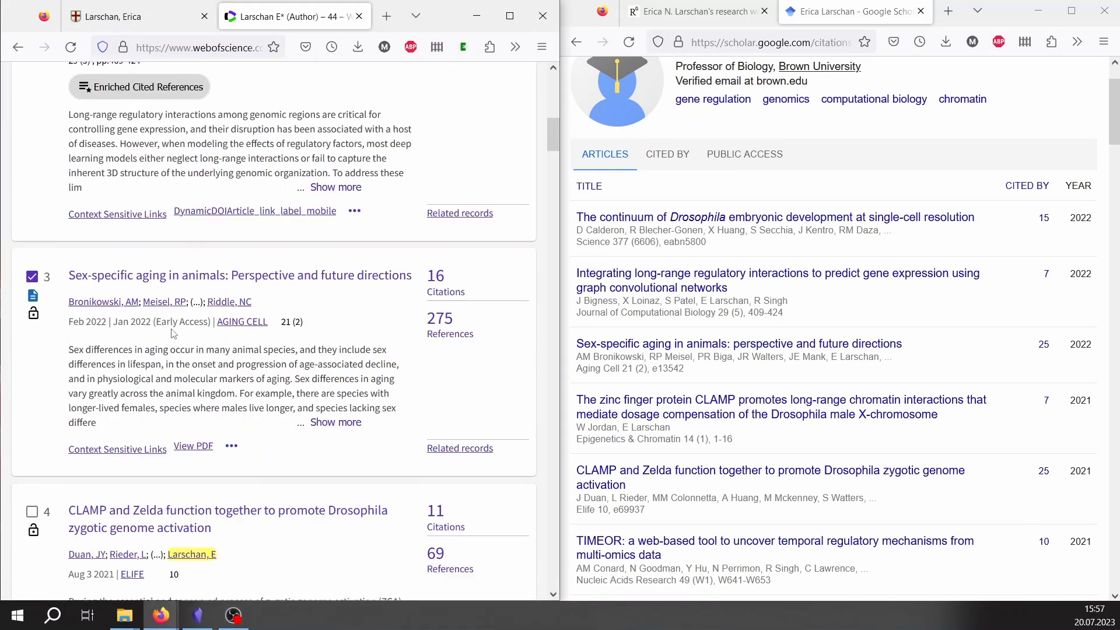
click(33, 320)
scroll(758, 326, down, 2)
scroll(459, 335, down, 3)
click(33, 343)
scroll(172, 353, down, 4)
scroll(173, 353, down, 5)
scroll(758, 327, down, 5)
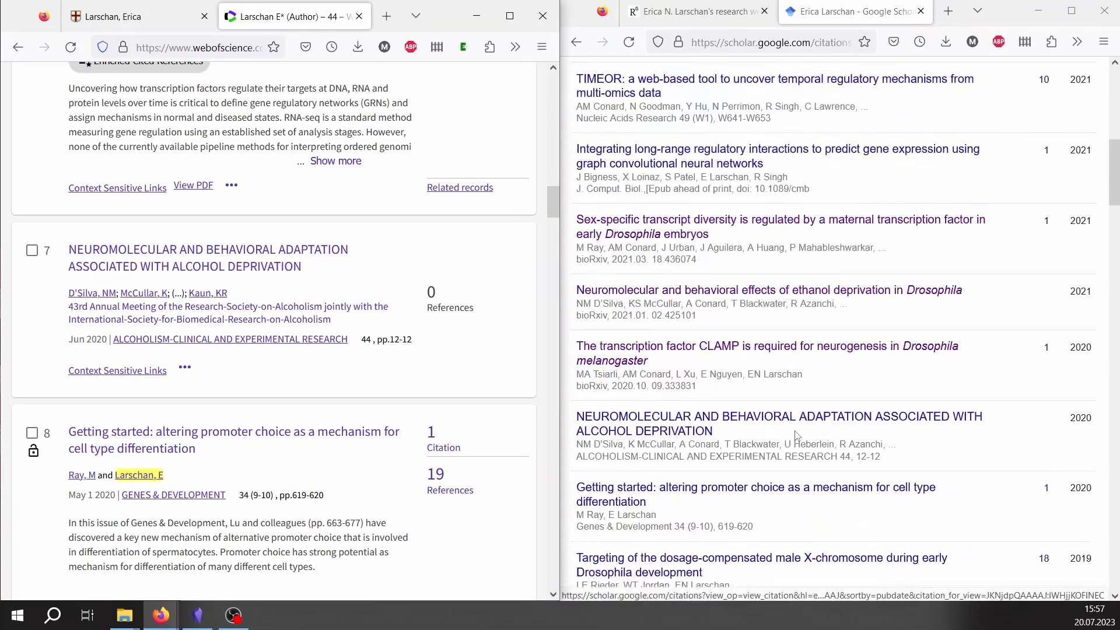
Compare the Google Scholar entries titled "Integrating long-range regulatory interactions" with the corresponding Web of Science record
scroll(509, 358, up, 1)
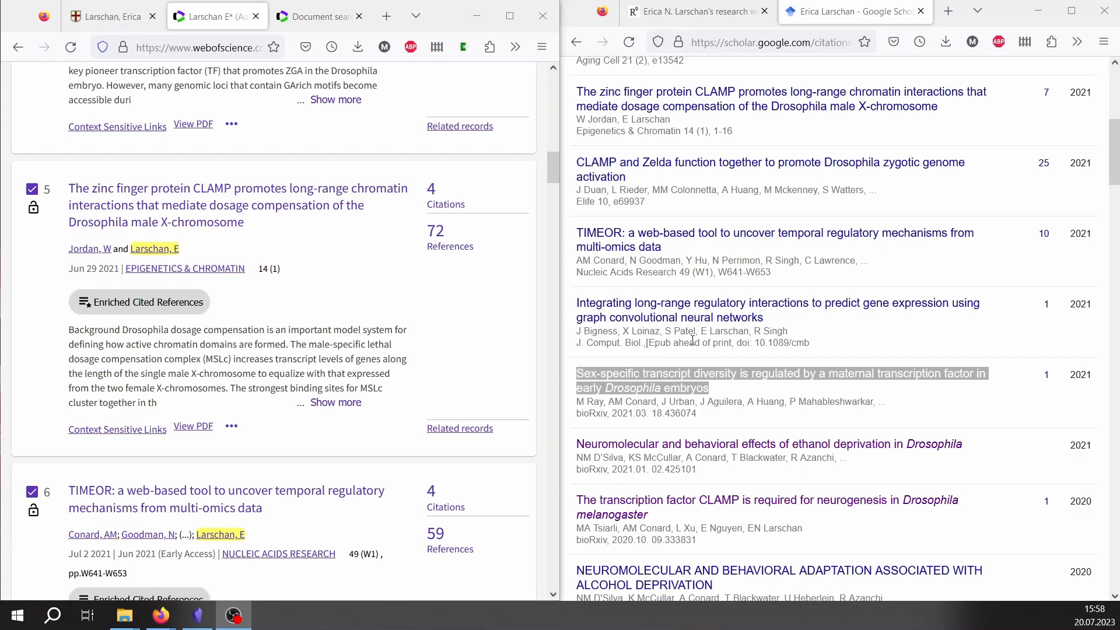
scroll(723, 339, up, 3)
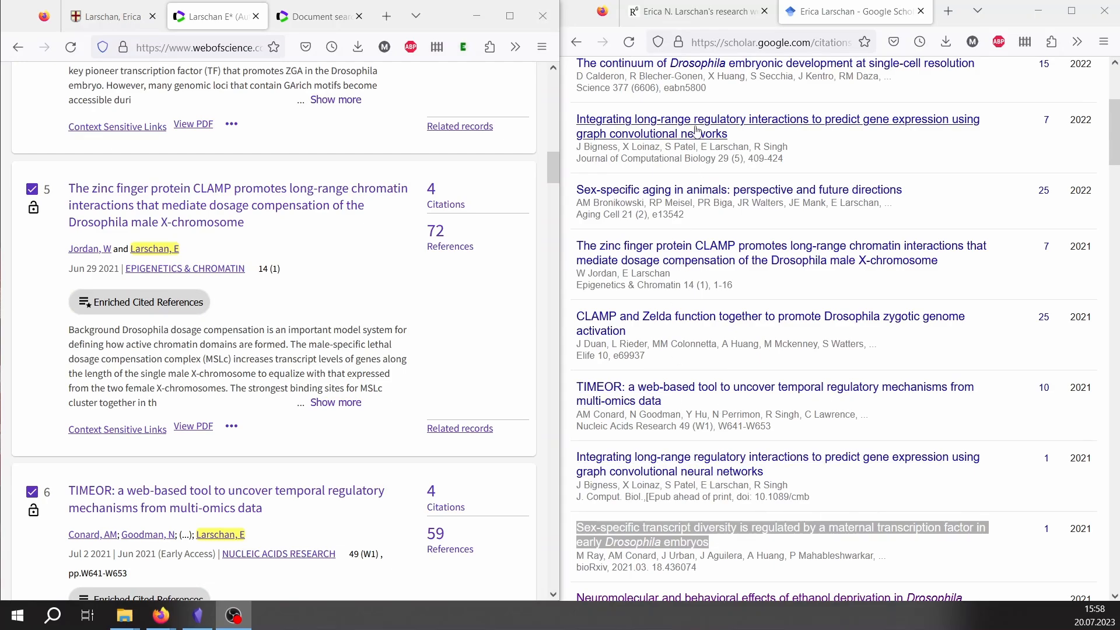
scroll(287, 315, up, 8)
scroll(287, 315, up, 2)
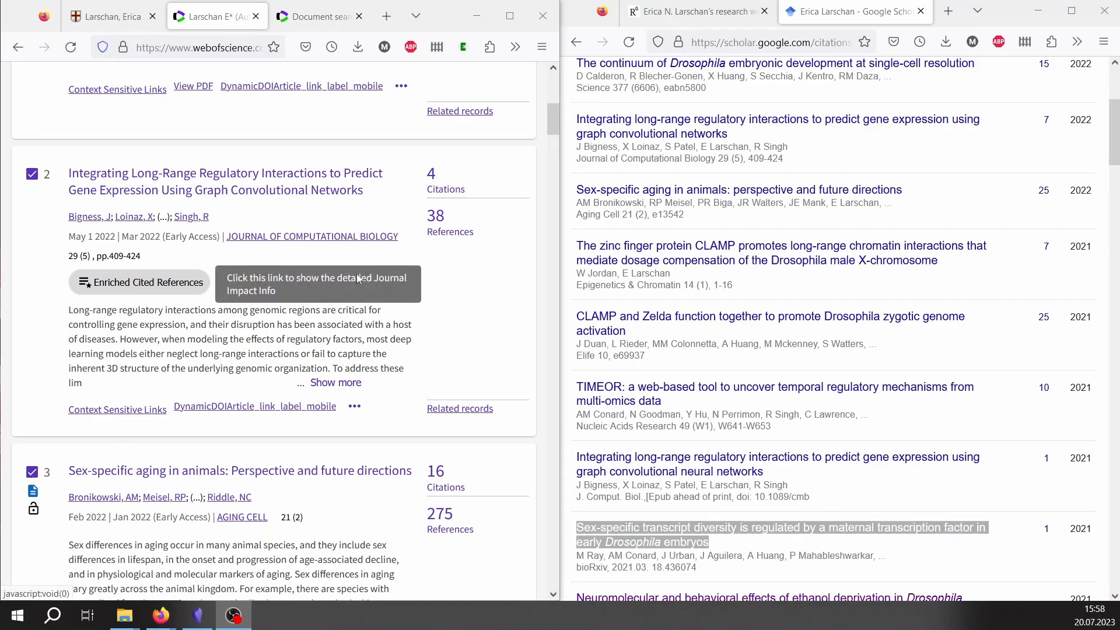
Check the bioRxiv source of "Sex-specific transcript diversity" in Google Scholar and review the Web of Science records down to record 7
scroll(705, 353, down, 4)
click(732, 316)
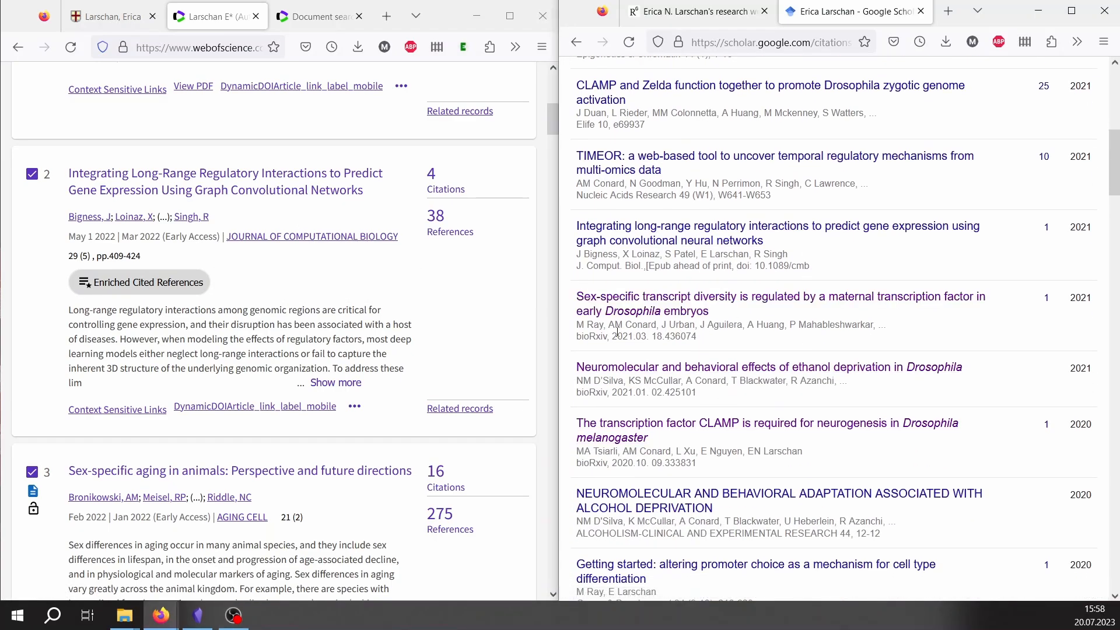
drag(587, 337, 618, 338)
click(611, 352)
drag(578, 337, 600, 338)
scroll(378, 358, down, 8)
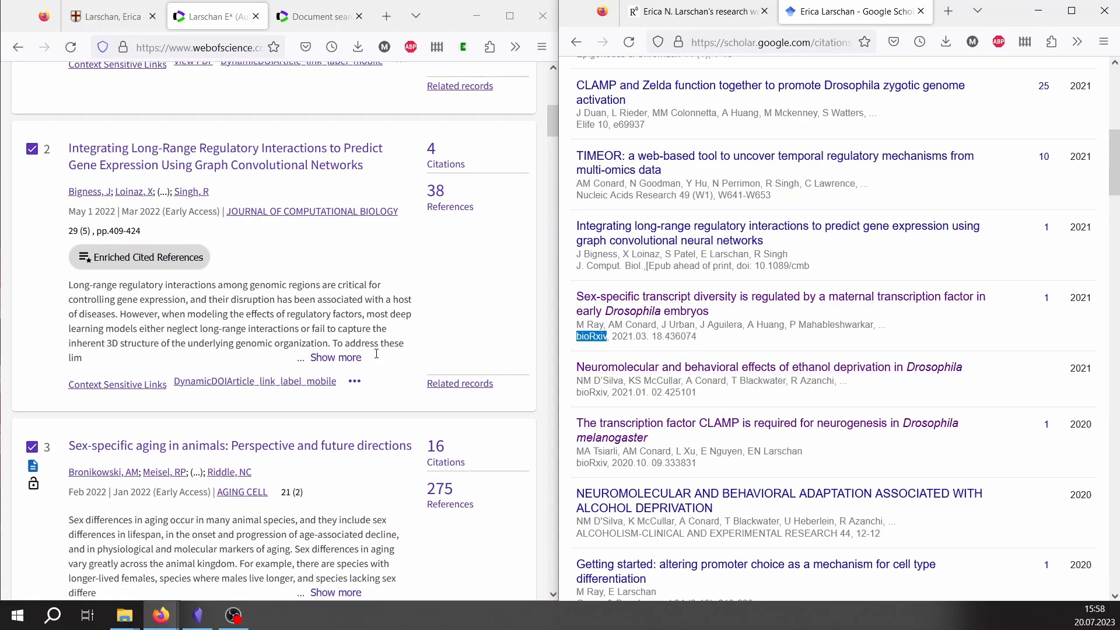
scroll(378, 358, down, 12)
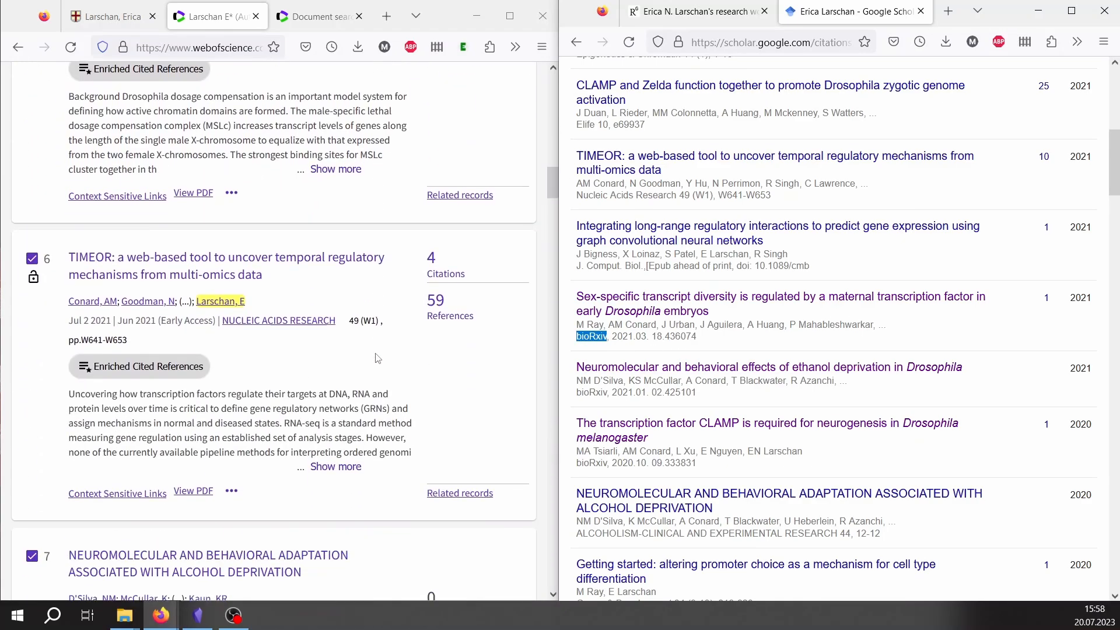
scroll(376, 354, down, 1)
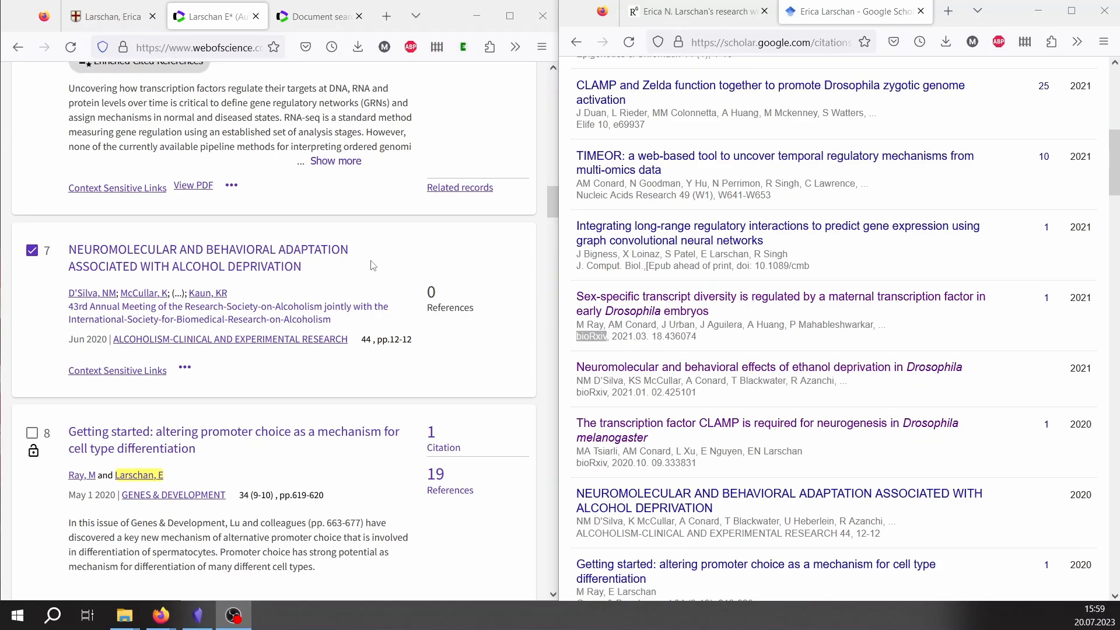
Open the full record of "Neuromolecular and behavioral adaptation associated with alcohol deprivation", check its page range and document details, and close it
middle_click(202, 266)
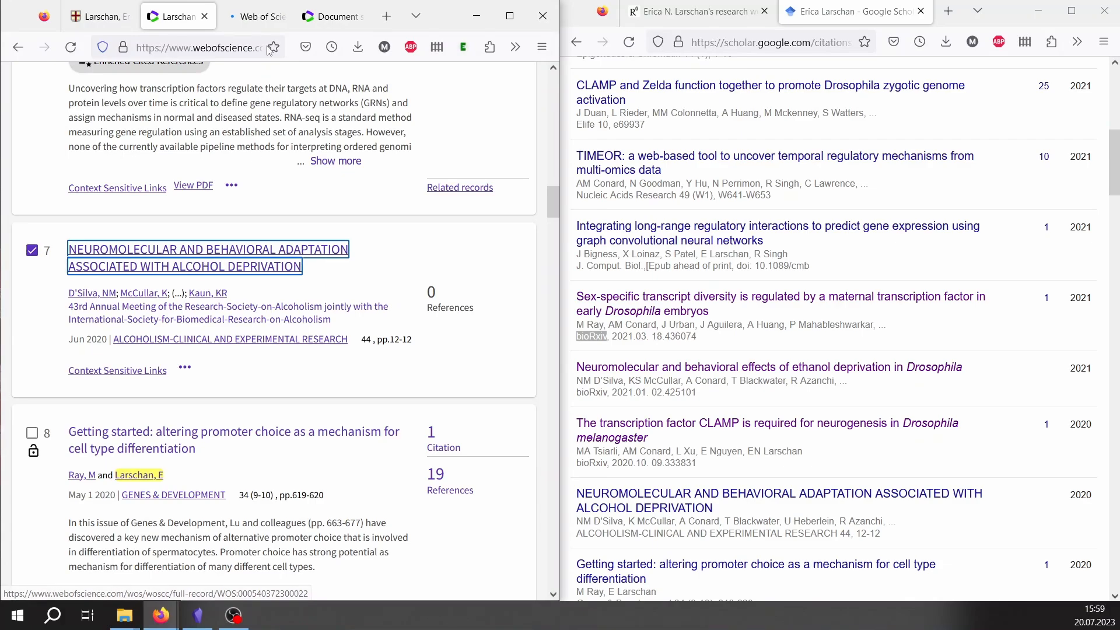
click(265, 26)
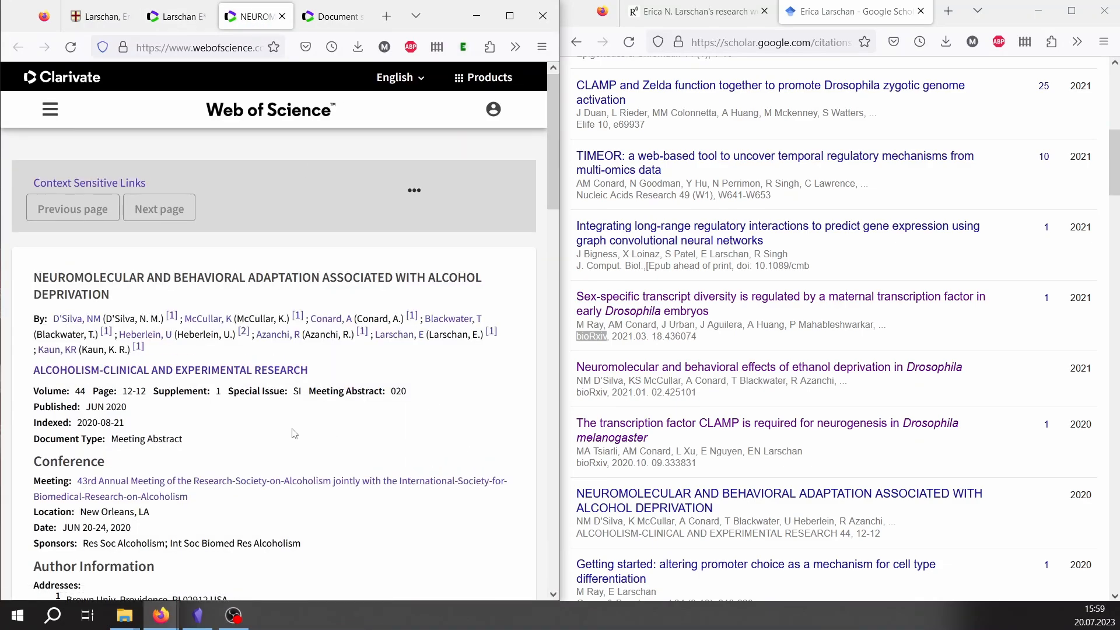
scroll(295, 434, down, 2)
drag(124, 313, 148, 319)
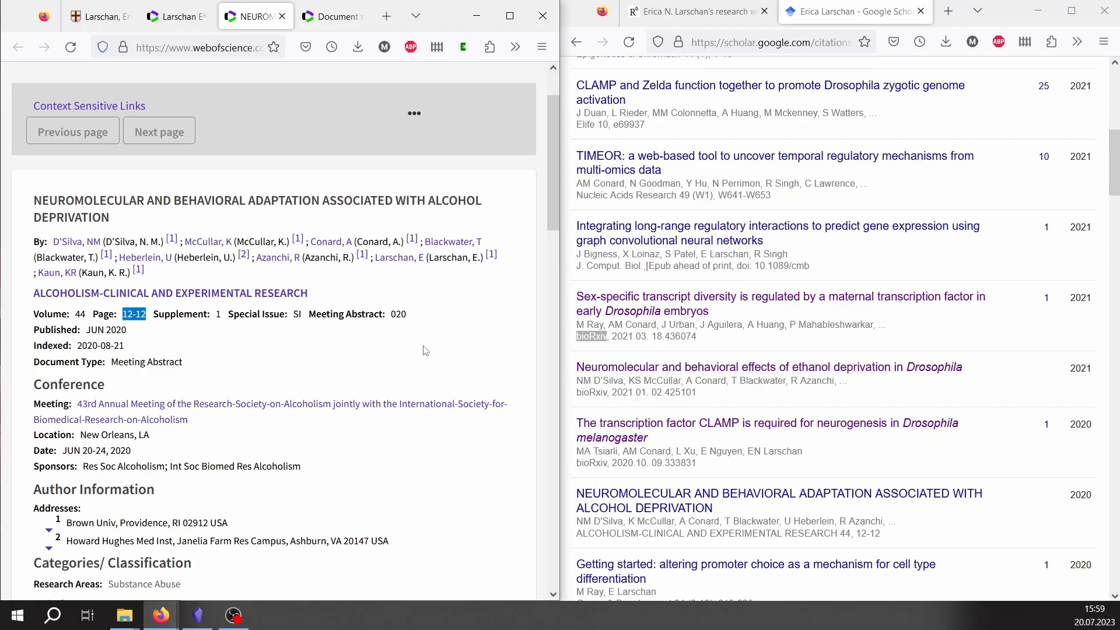
scroll(426, 350, up, 2)
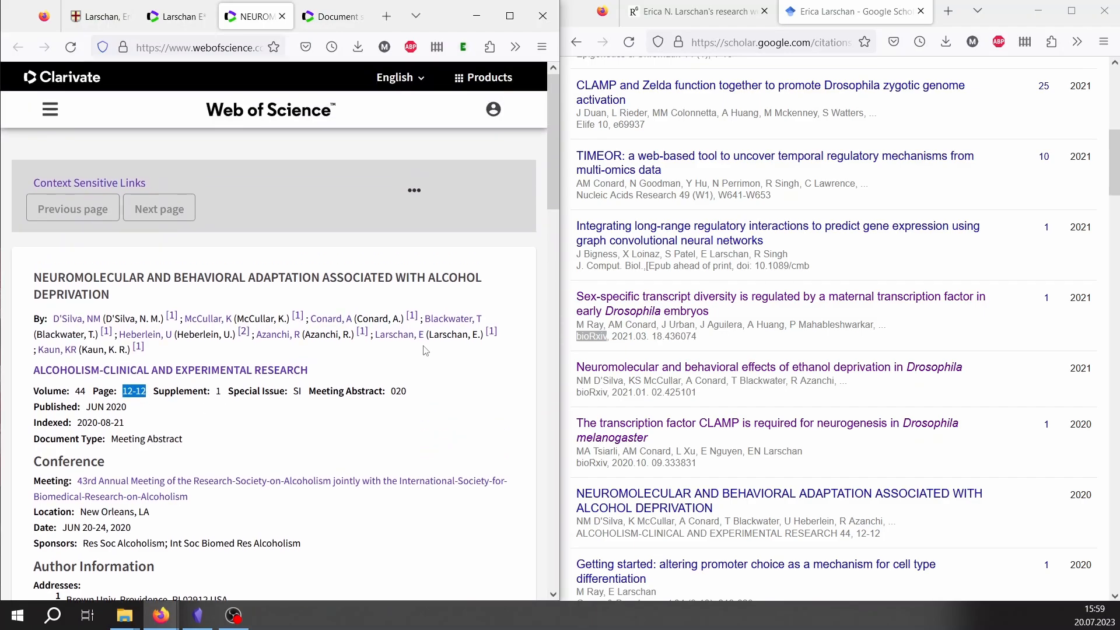
click(282, 17)
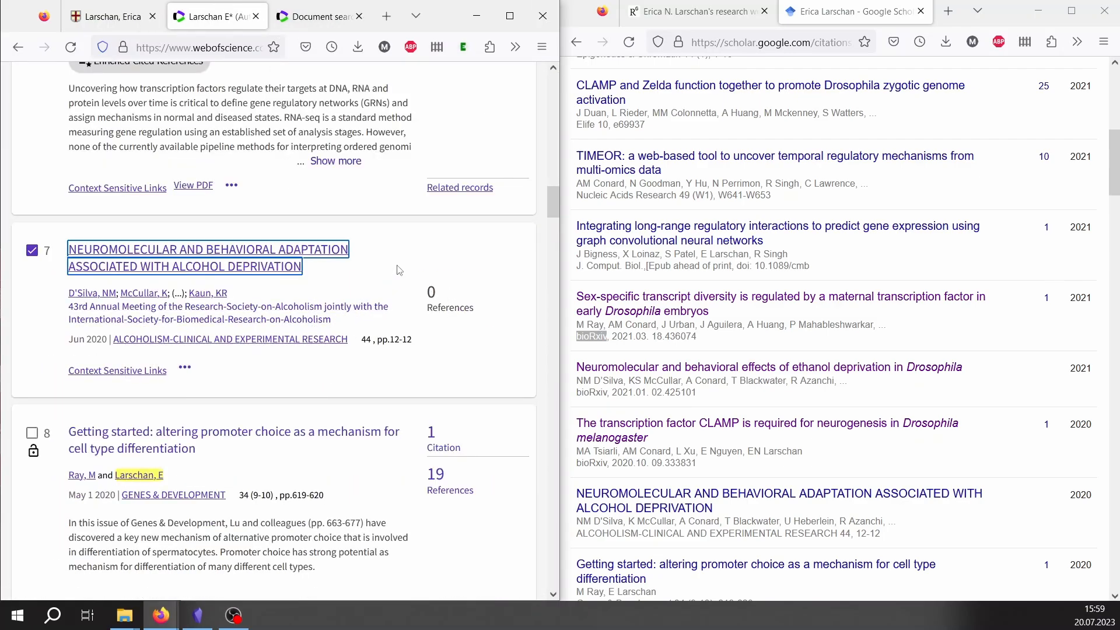
Select Web of Science records 8 to 23 after matching their titles against the Google Scholar list
scroll(454, 290, down, 12)
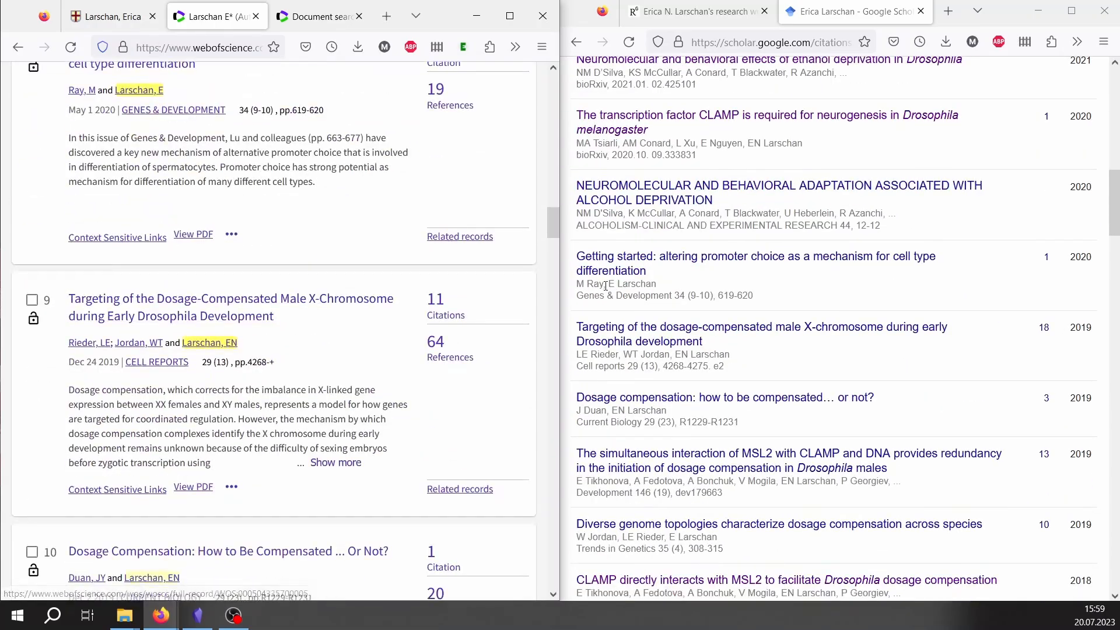
scroll(292, 350, down, 15)
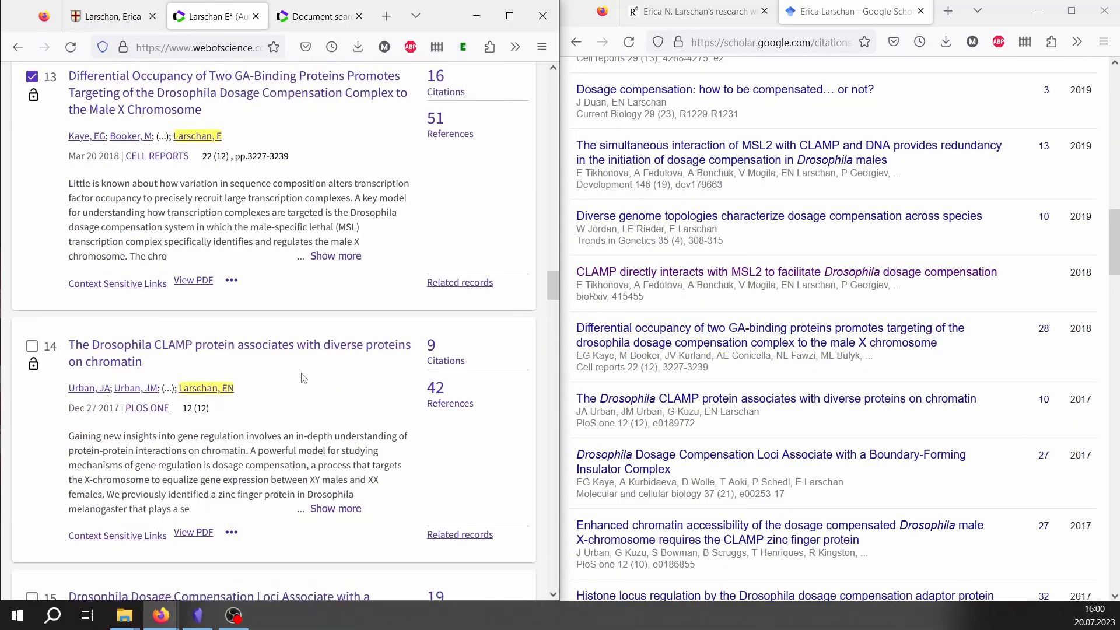
scroll(349, 327, down, 14)
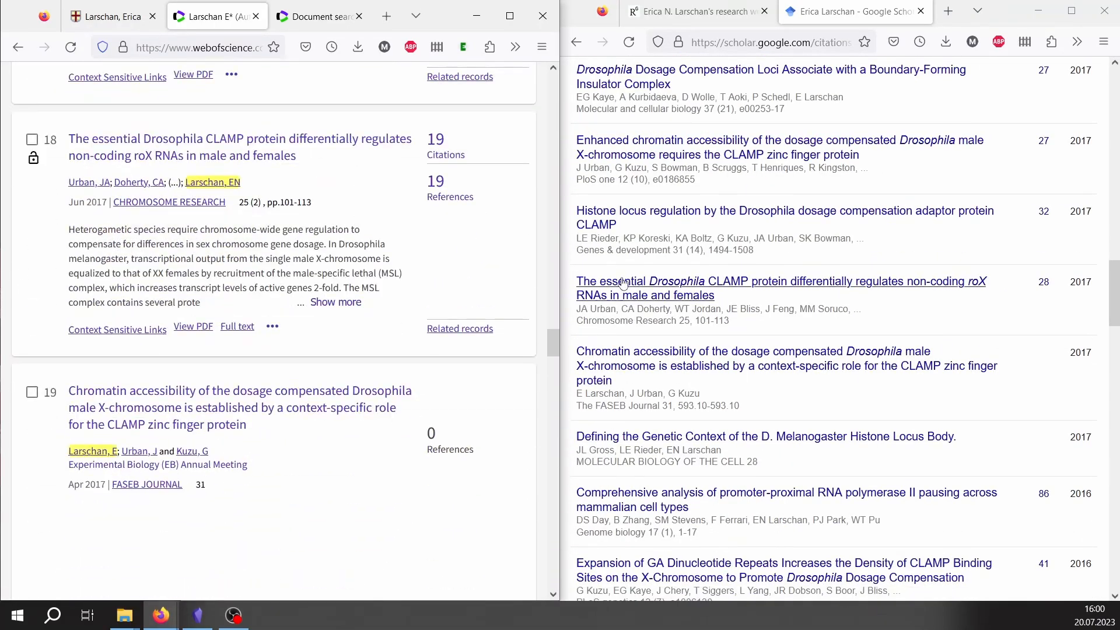
click(33, 162)
scroll(350, 338, up, 3)
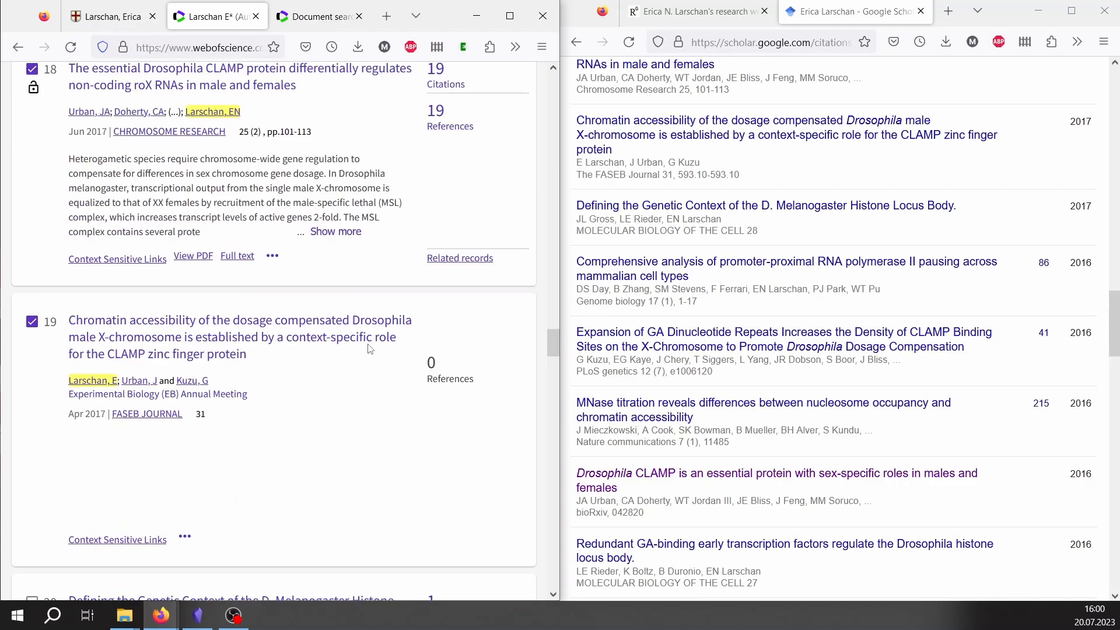
scroll(315, 255, down, 11)
scroll(397, 262, down, 13)
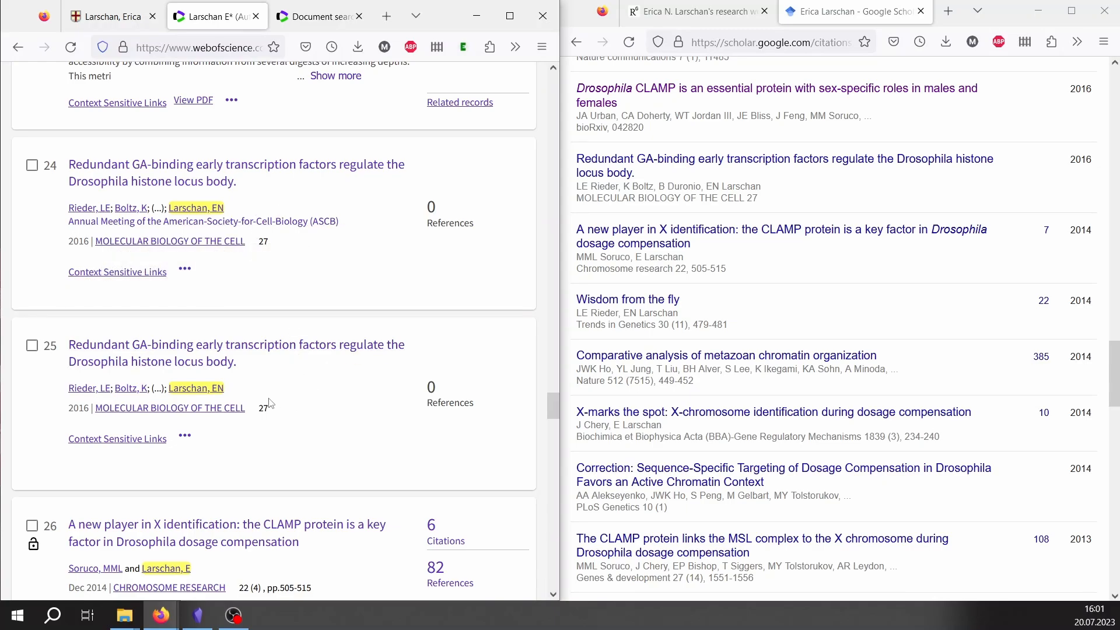
Select Web of Science records 24 and 26 to 29, skipping record 25, the duplicate of the Redundant GA-binding abstract
click(32, 166)
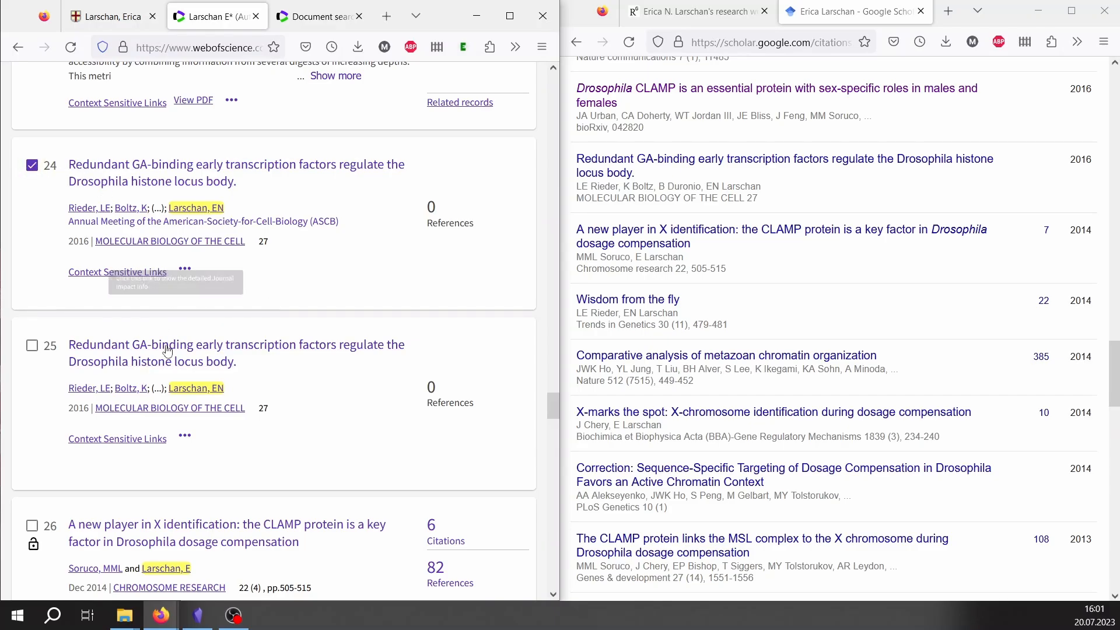
scroll(175, 292, down, 10)
scroll(117, 193, down, 4)
click(32, 166)
scroll(116, 192, down, 4)
scroll(729, 379, down, 5)
click(32, 169)
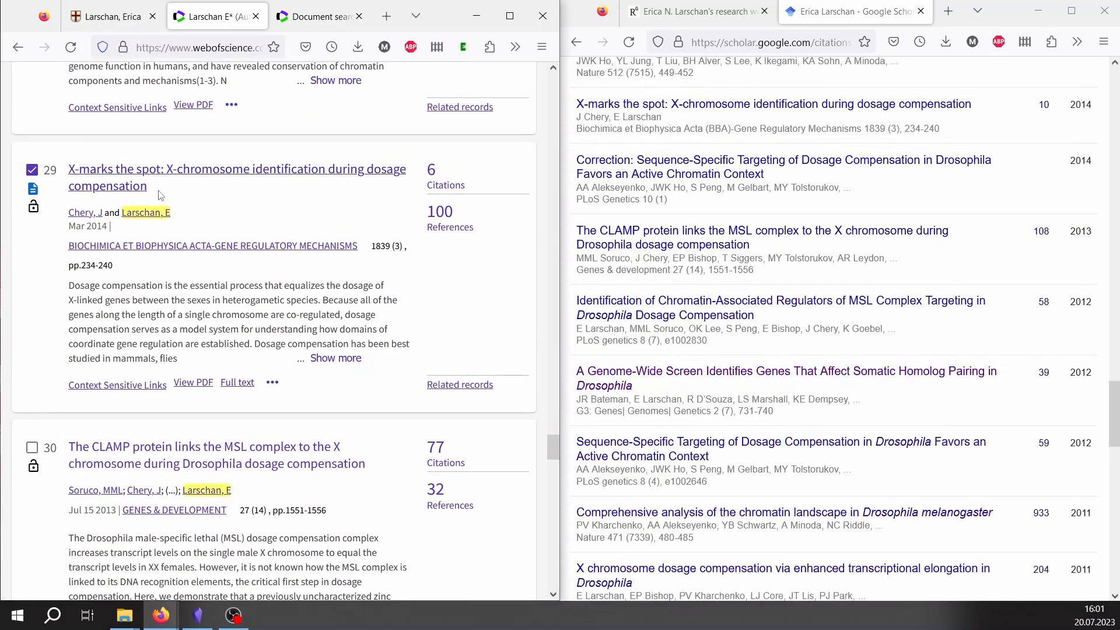
Select Web of Science records 30 to 34 that match the Google Scholar list
scroll(160, 193, down, 9)
scroll(116, 192, down, 4)
scroll(658, 313, down, 4)
click(32, 182)
scroll(225, 230, down, 6)
click(32, 225)
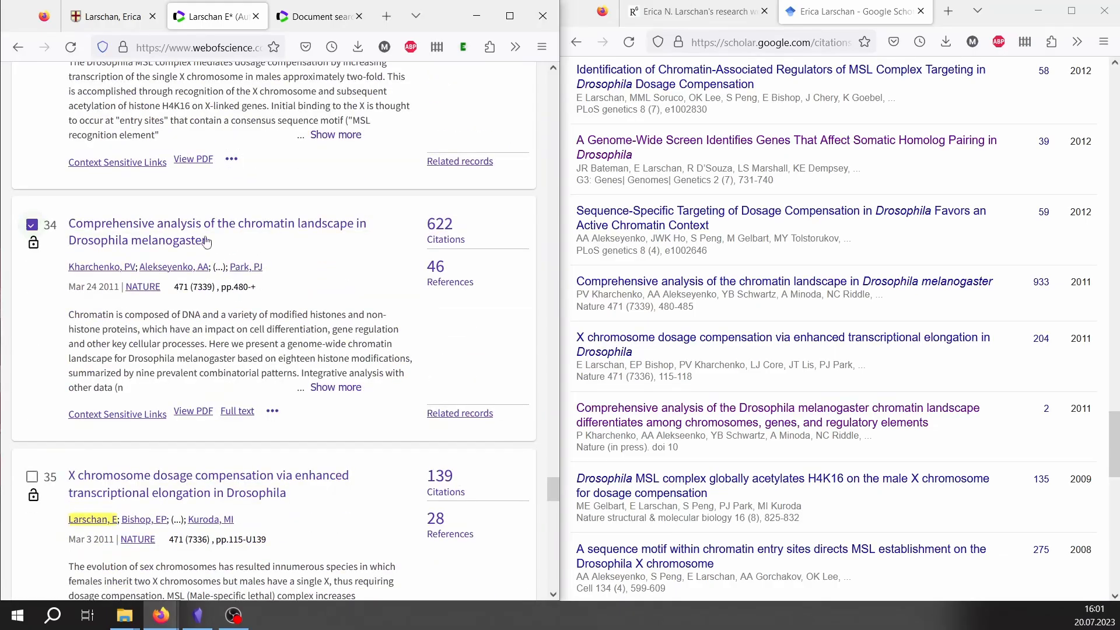
Select Web of Science records 35 to 39 that match the Google Scholar list
scroll(208, 243, down, 4)
scroll(658, 313, down, 2)
click(33, 169)
scroll(658, 314, down, 2)
scroll(273, 220, down, 6)
scroll(272, 233, down, 3)
scroll(270, 263, down, 3)
scroll(667, 299, down, 2)
click(32, 251)
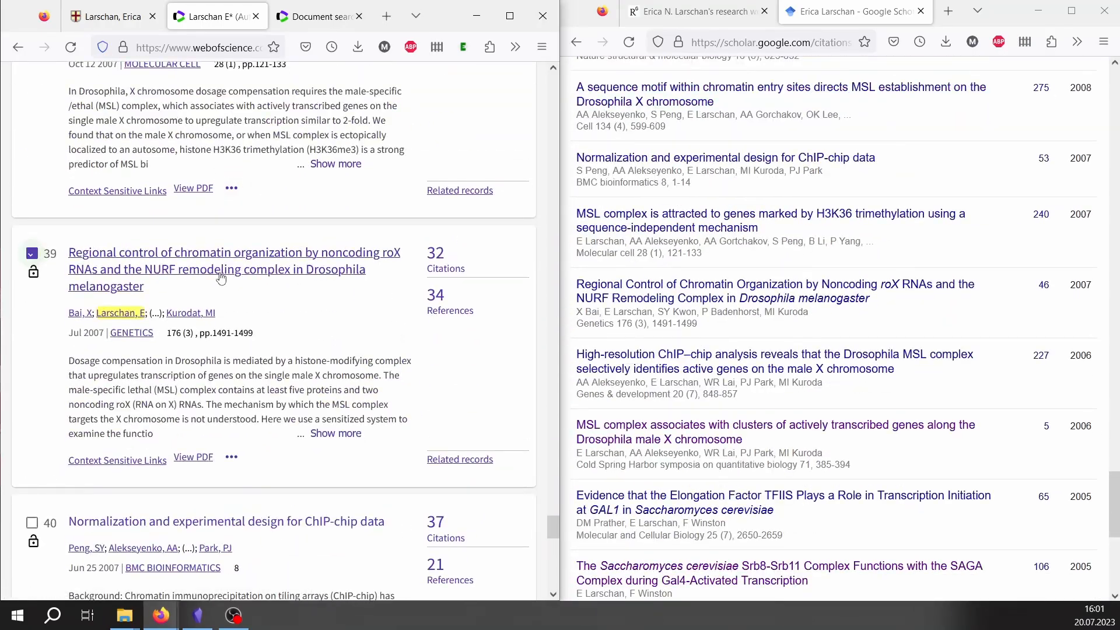
Select record 40, "Normalization and experimental design for ChIP-chip data", after finding its entry in the Google Scholar list
scroll(220, 275, down, 4)
scroll(668, 300, up, 1)
scroll(667, 300, down, 7)
scroll(348, 308, up, 2)
scroll(612, 408, up, 7)
scroll(417, 373, down, 5)
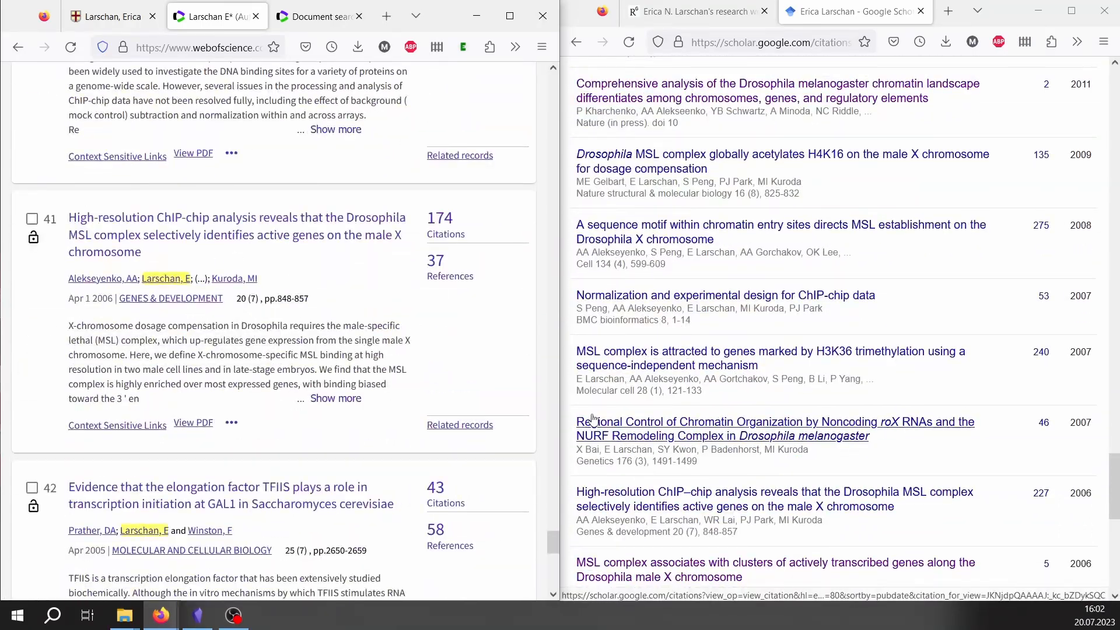
Select Web of Science records 41 to 44 after matching them against the remaining Google Scholar entries
scroll(592, 420, down, 2)
scroll(268, 245, down, 5)
scroll(612, 380, down, 4)
click(32, 103)
scroll(270, 212, down, 2)
click(33, 236)
scroll(256, 251, down, 5)
scroll(583, 379, down, 2)
click(32, 145)
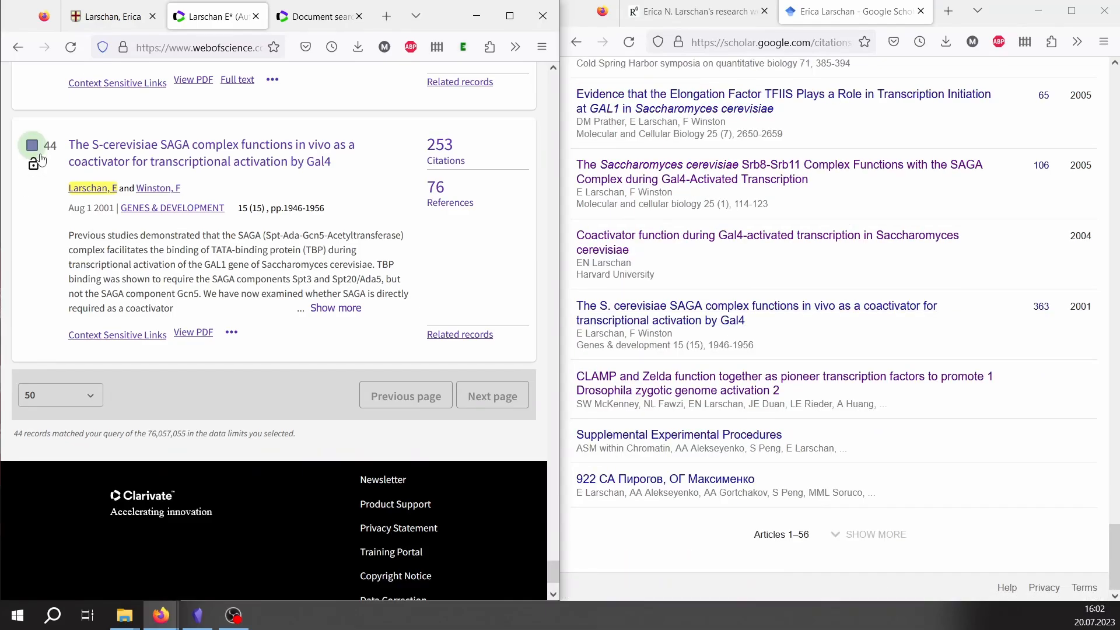
Review the record selection from the end of the Web of Science results back to record 1, including duplicate record 25
scroll(281, 380, up, 4)
scroll(280, 379, down, 5)
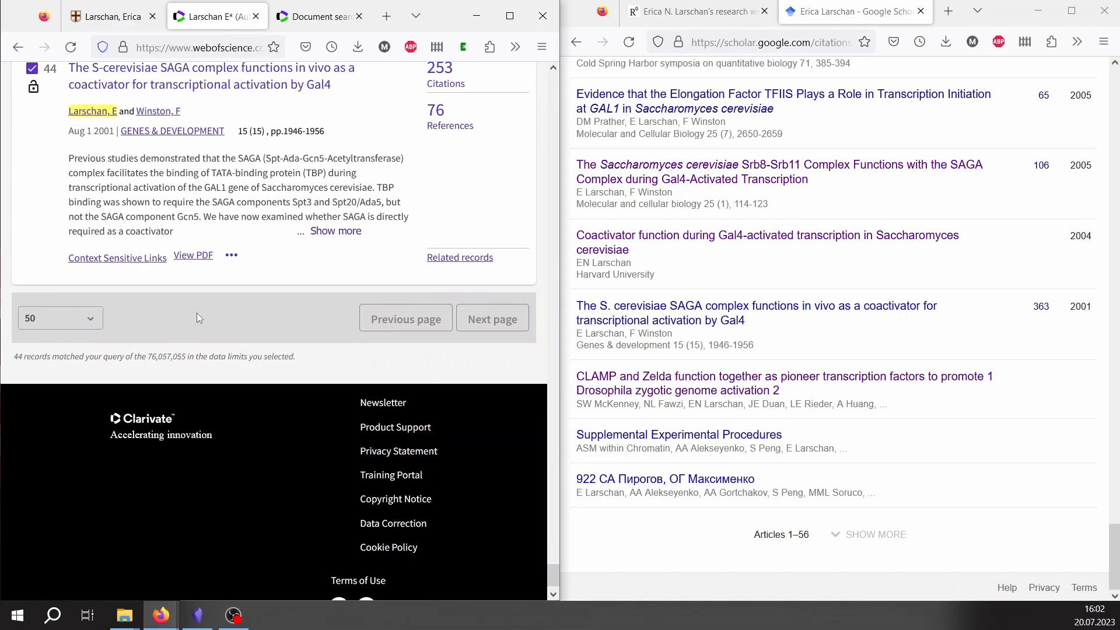
scroll(258, 349, up, 15)
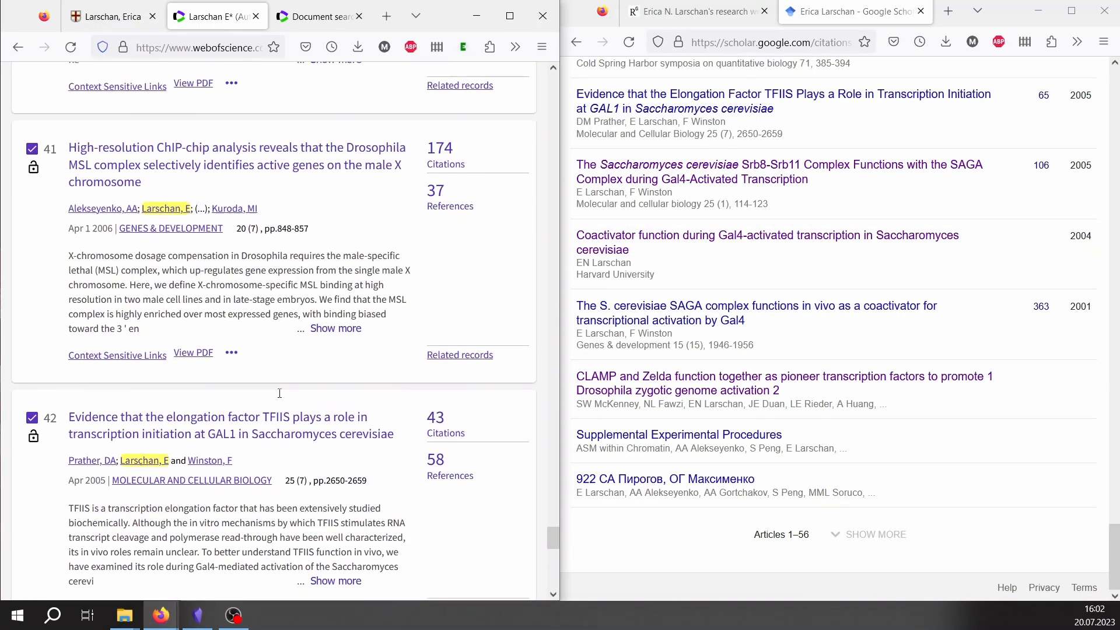
scroll(284, 395, up, 15)
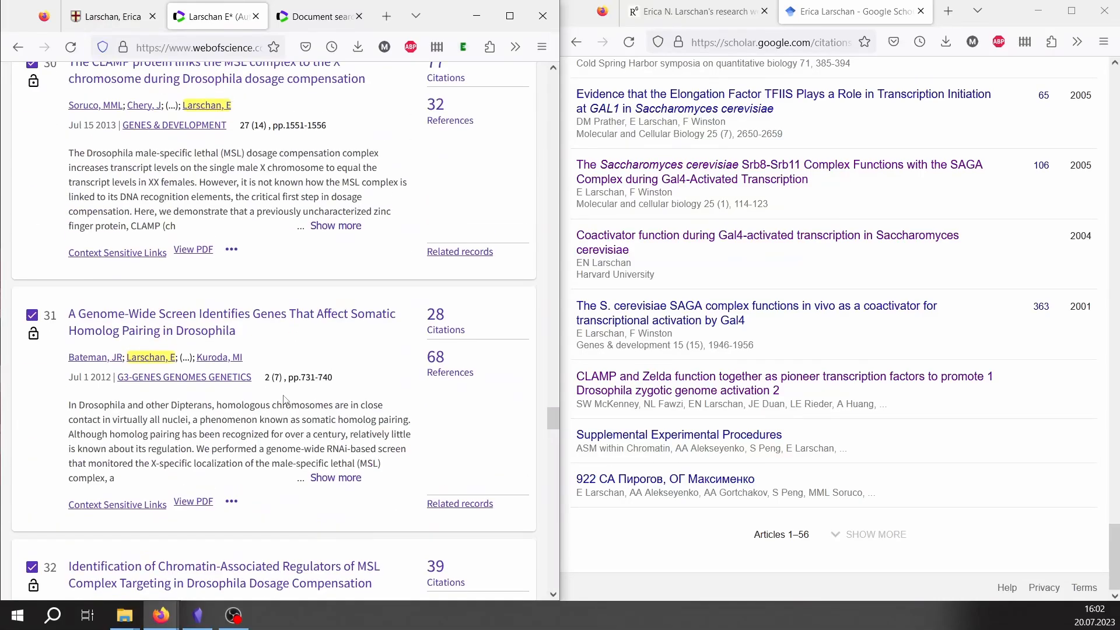
scroll(284, 395, up, 3)
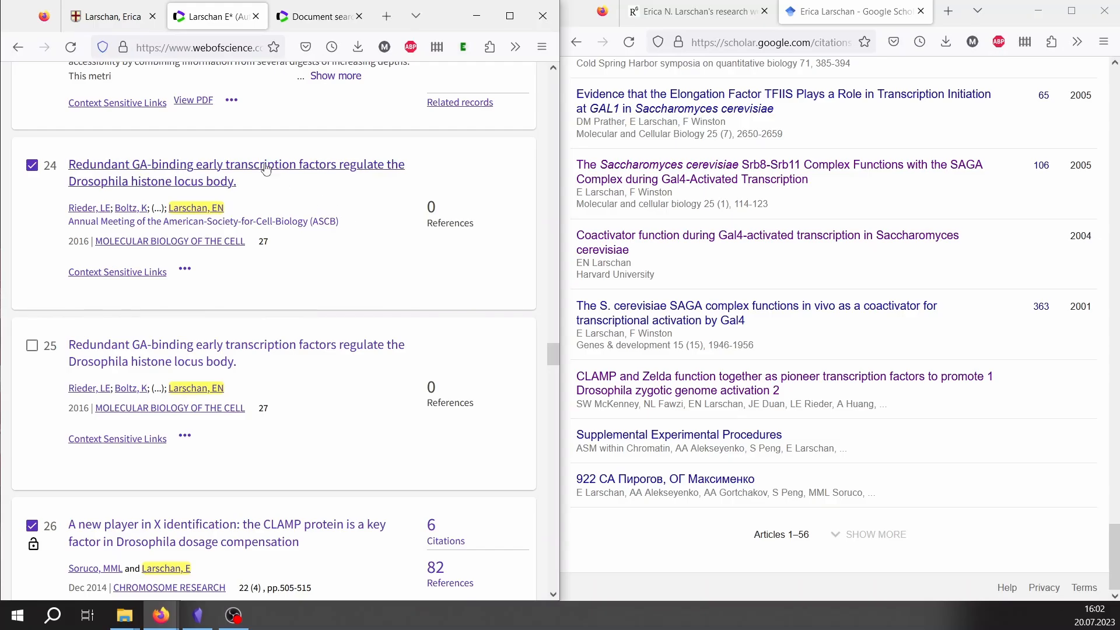
scroll(411, 377, up, 1)
scroll(411, 377, up, 20)
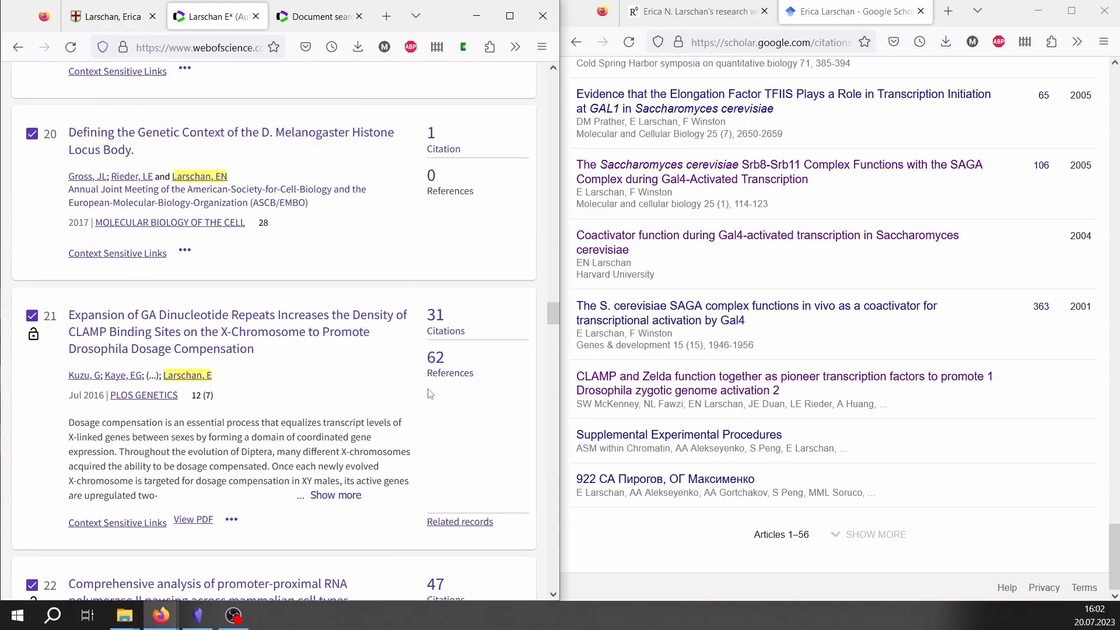
scroll(431, 395, up, 20)
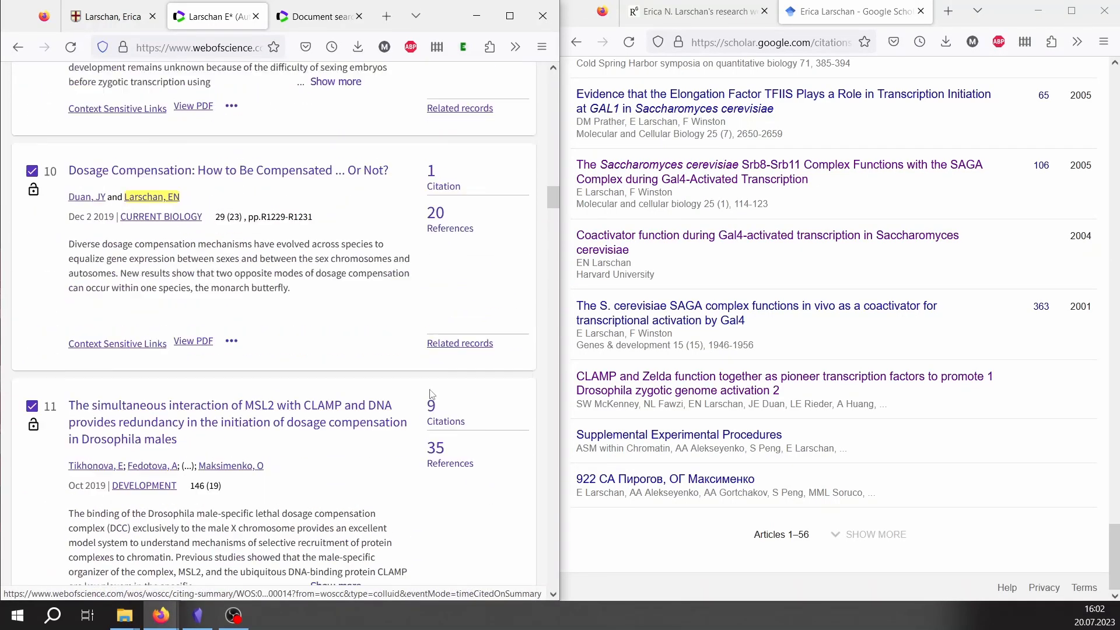
scroll(431, 394, up, 15)
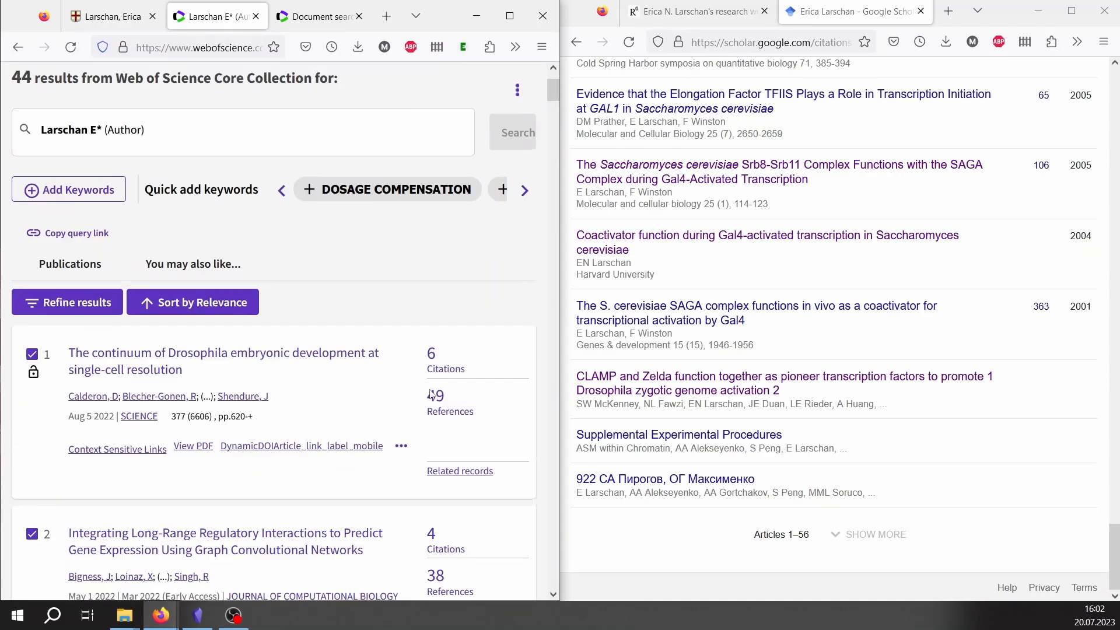
Maximize the Web of Science window and export the 43 selected records as a tab delimited file with Full Record and Cited References
click(510, 16)
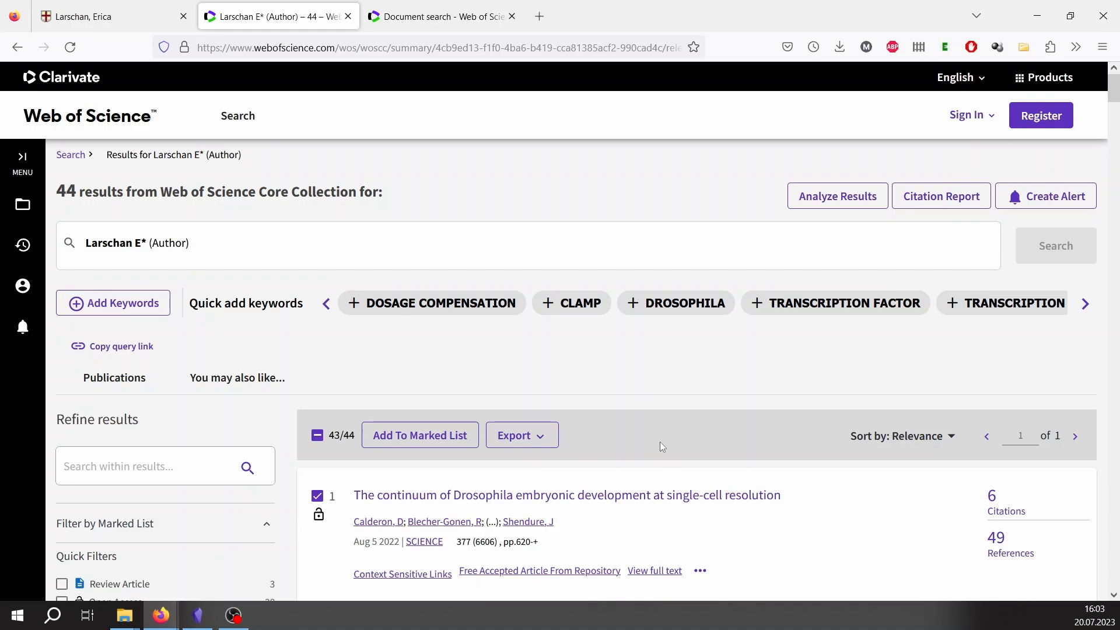
scroll(653, 440, down, 1)
scroll(805, 460, up, 1)
scroll(634, 401, down, 3)
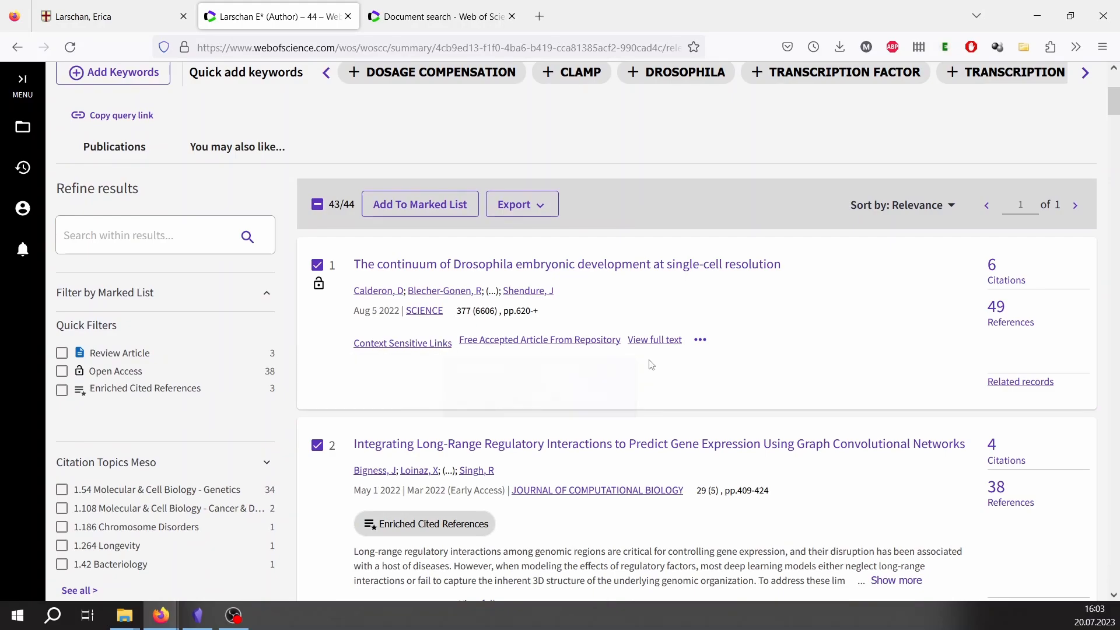
scroll(671, 364, up, 2)
scroll(594, 357, down, 1)
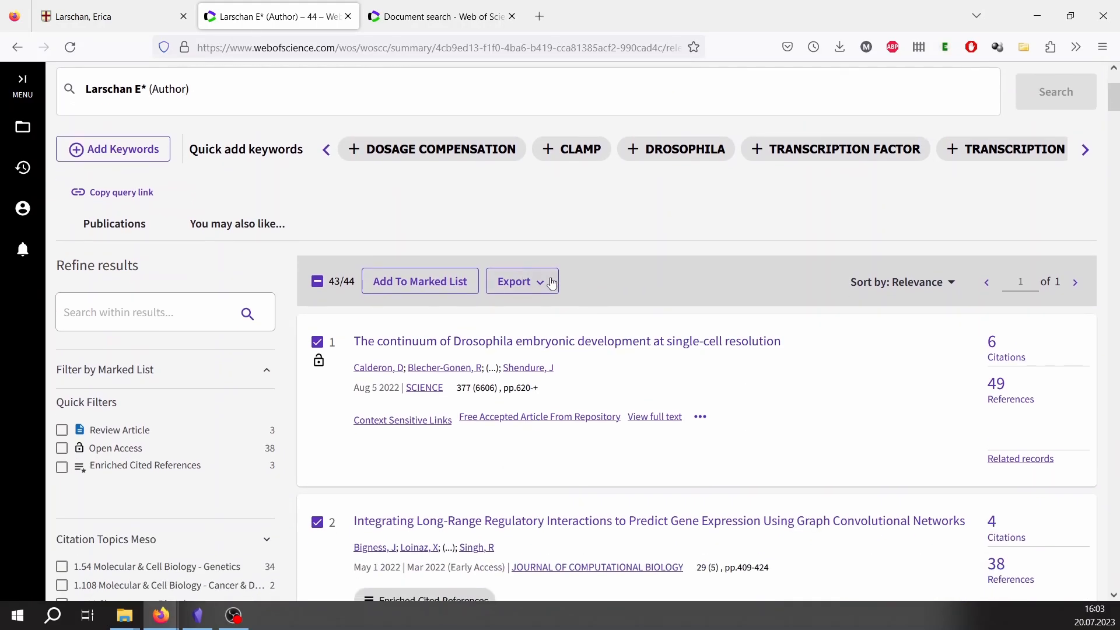
click(532, 284)
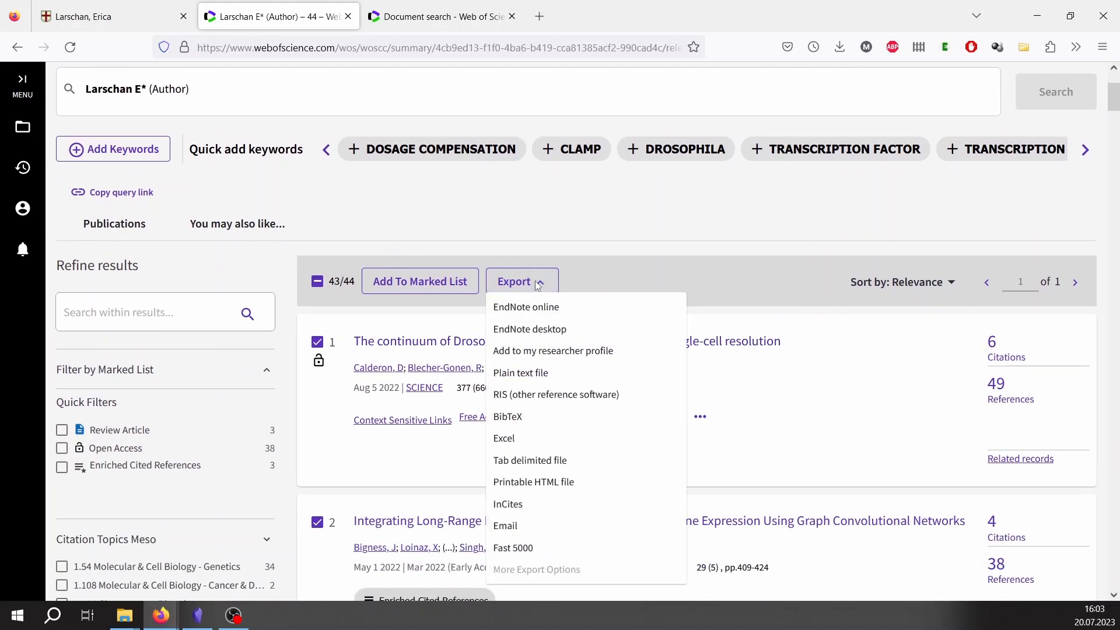
click(526, 460)
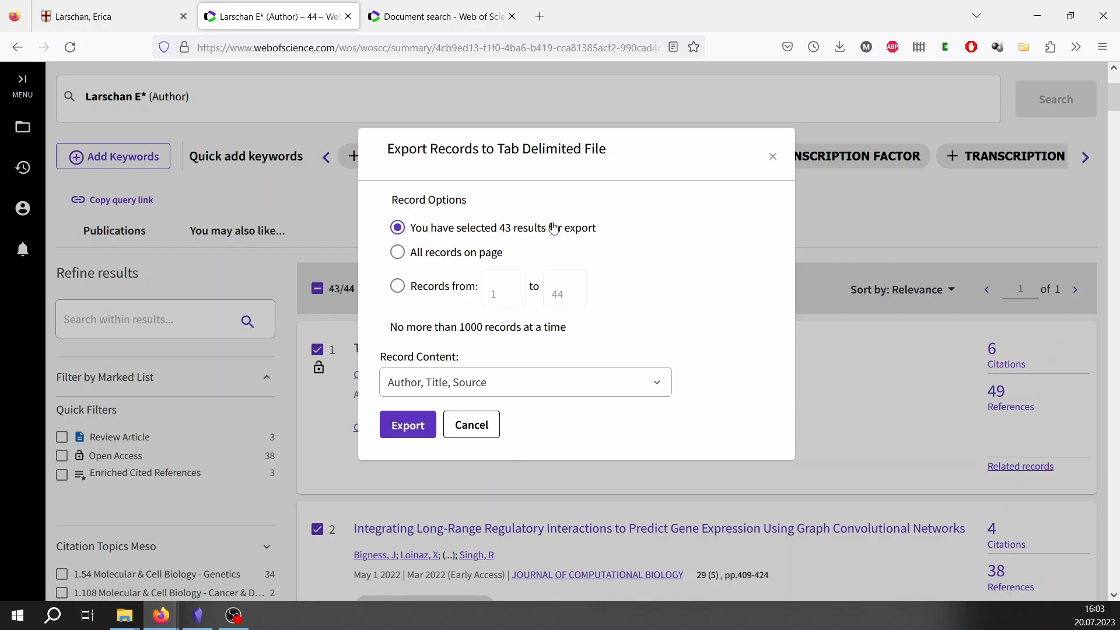
click(463, 382)
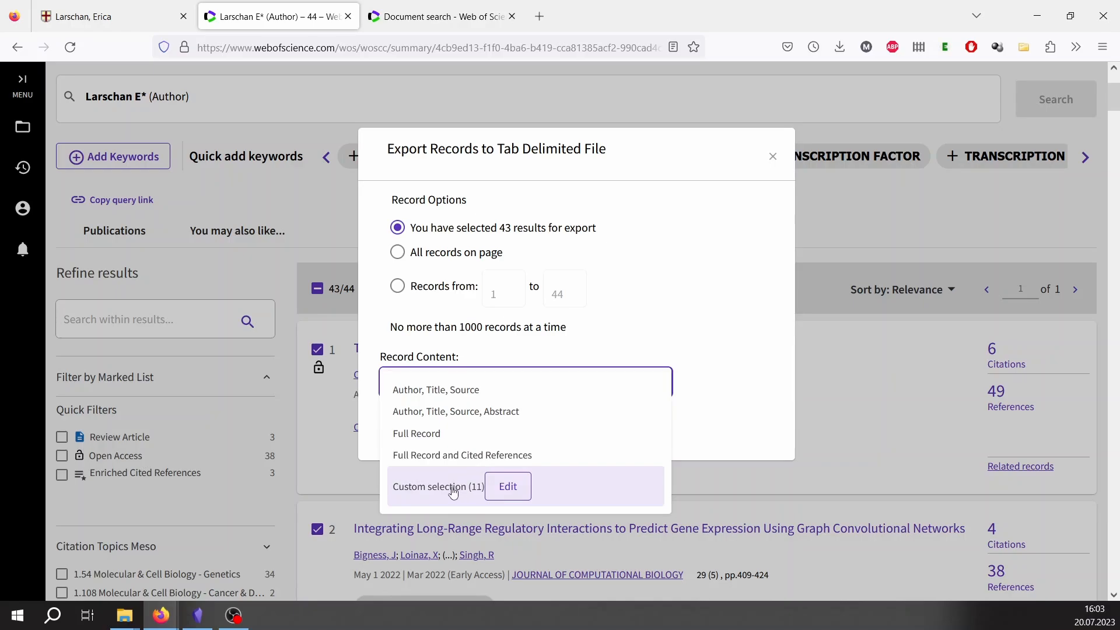
click(479, 457)
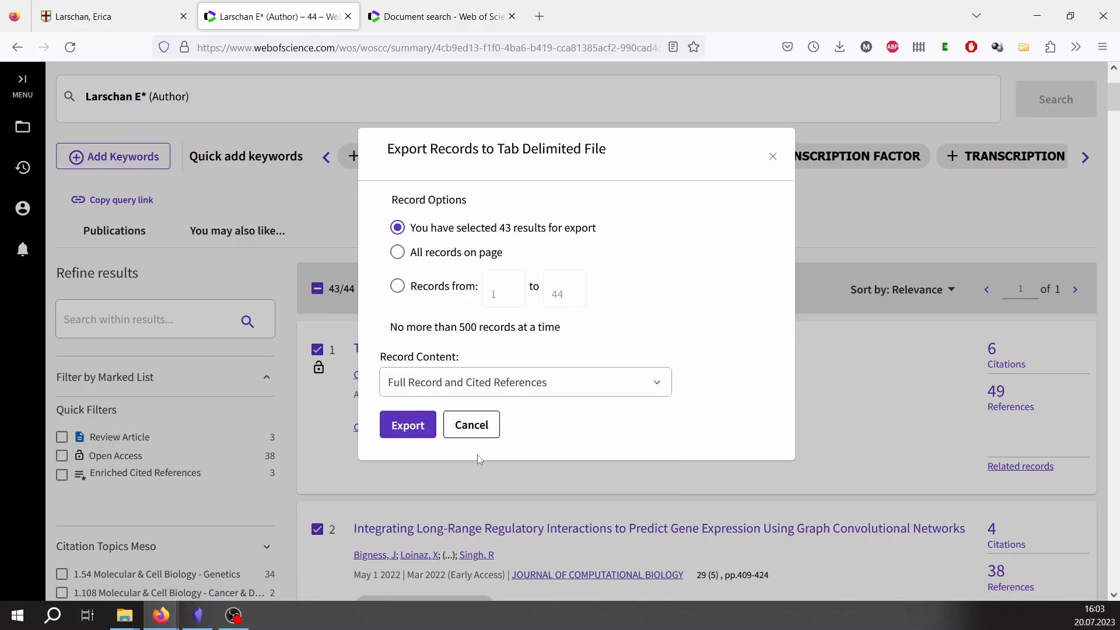
click(426, 430)
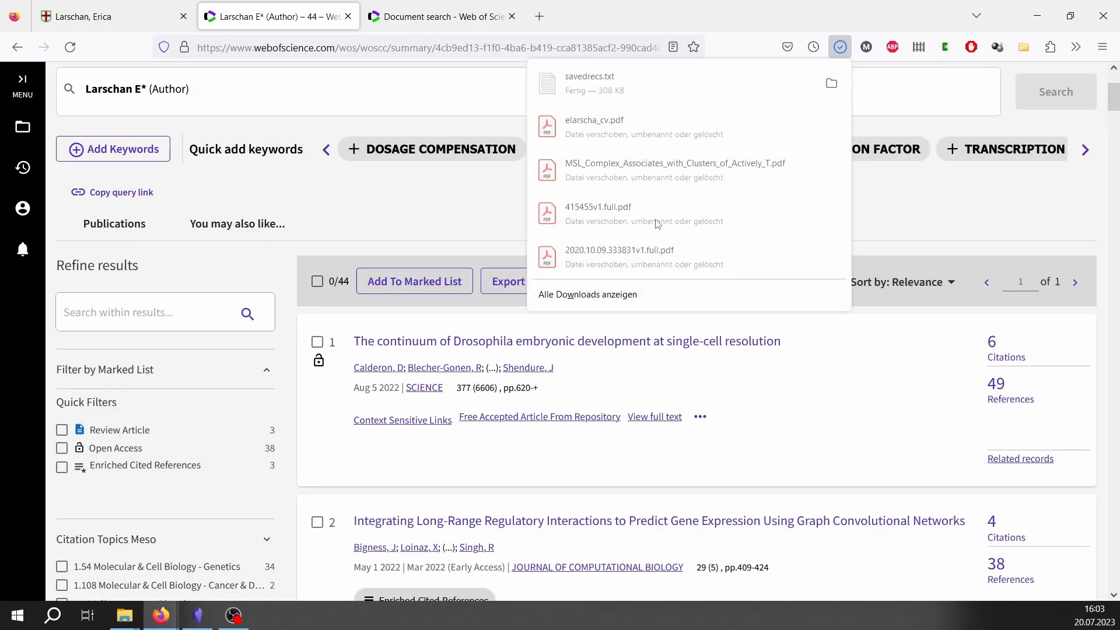
click(830, 85)
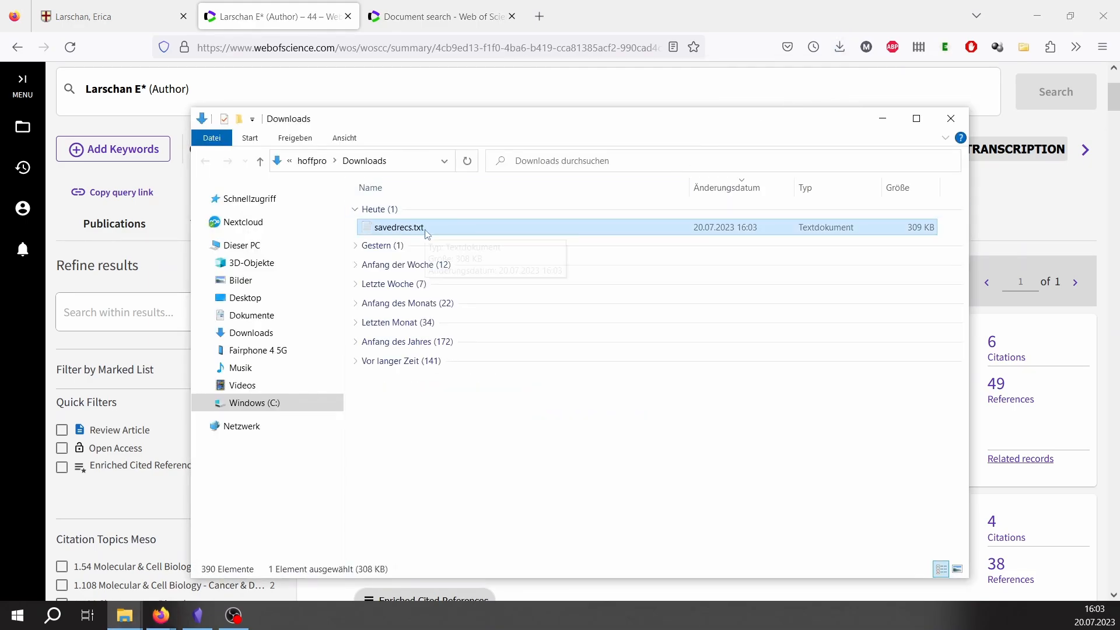
double_click(425, 230)
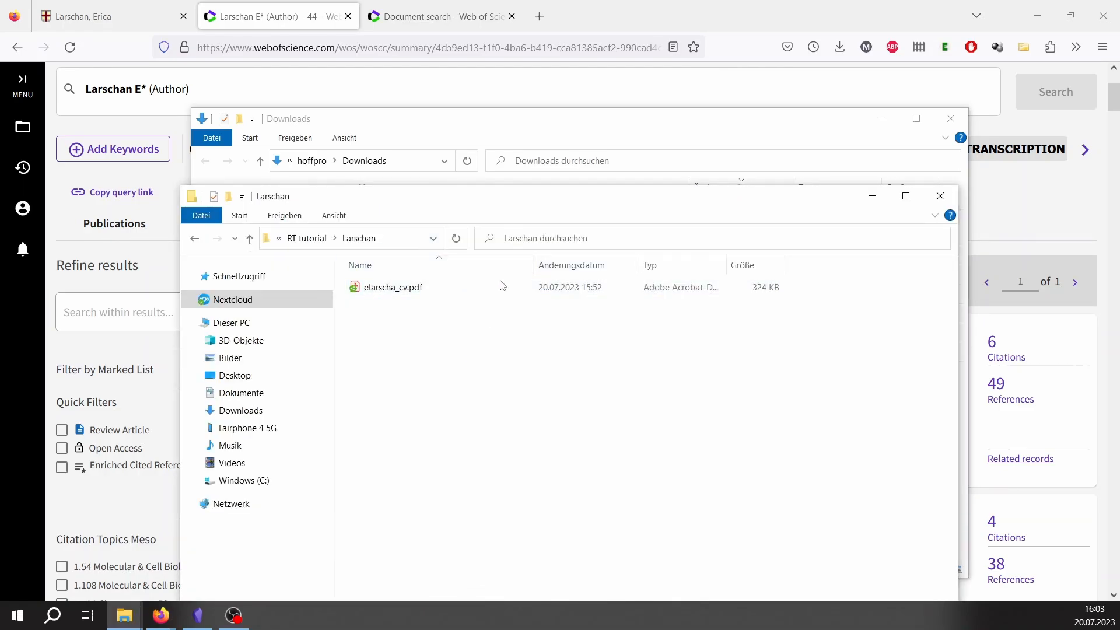
drag(514, 201, 503, 137)
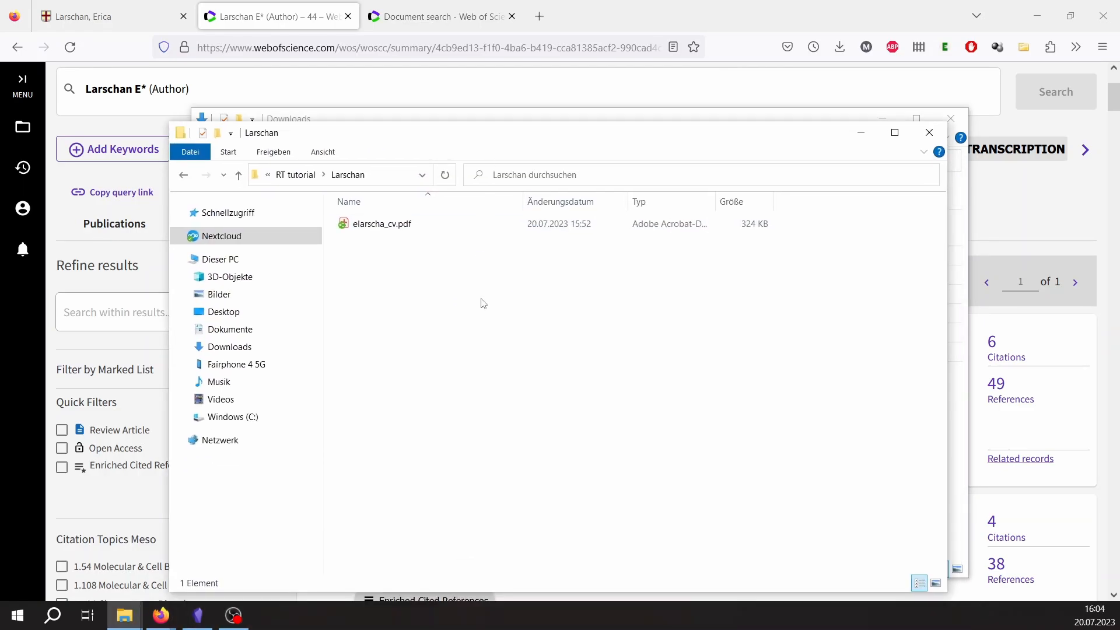
key(ctrl+v)
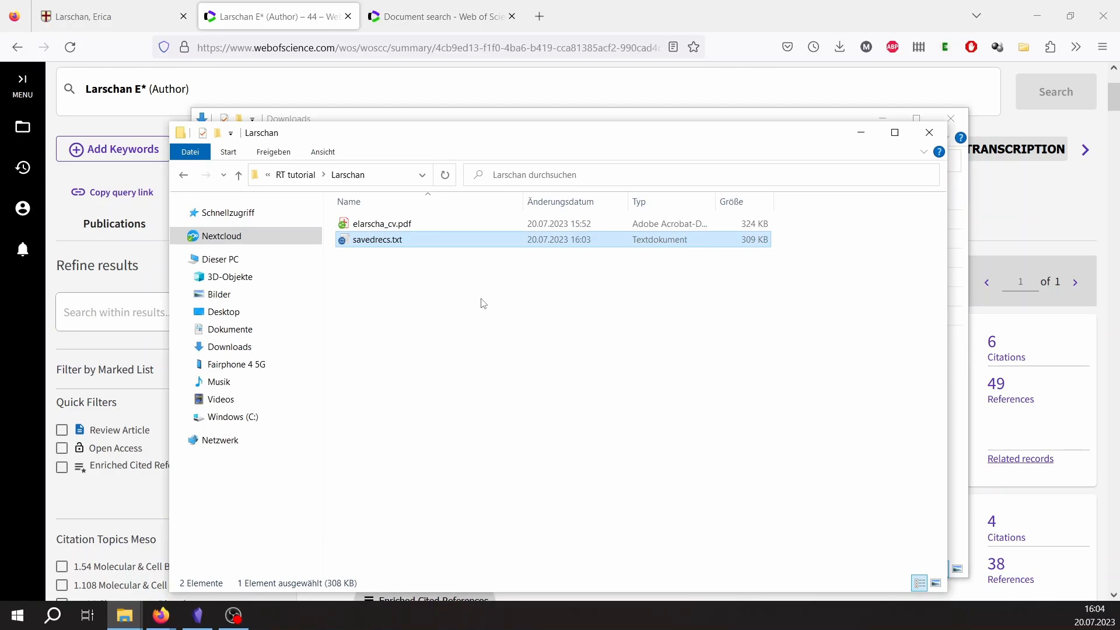
Rename the exported savedrecs.txt file to the researcher's surname, keeping the .txt extension
key(F2)
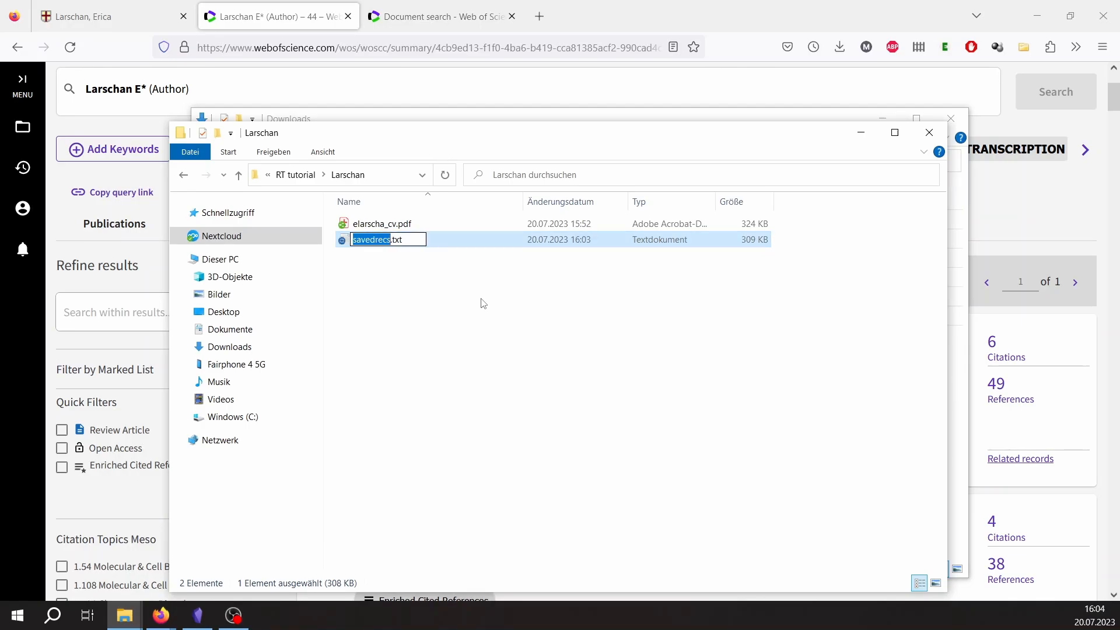
text(Larschan)
key(Return)
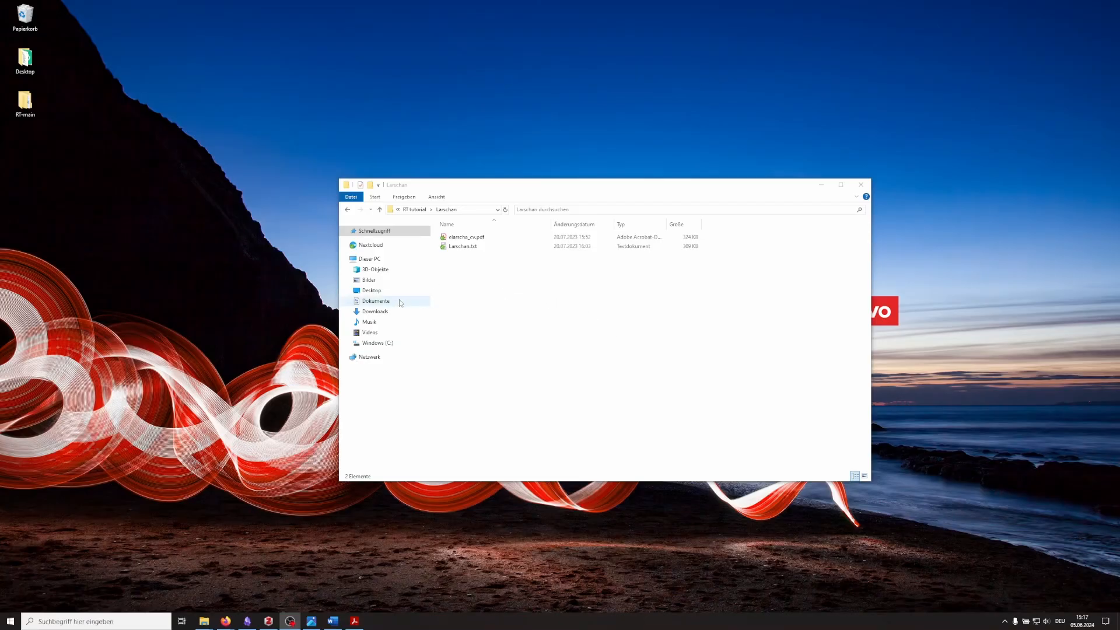
Bring up the Creating Research Trails flowchart in the photo viewer to review the publication data preparation stage
click(264, 300)
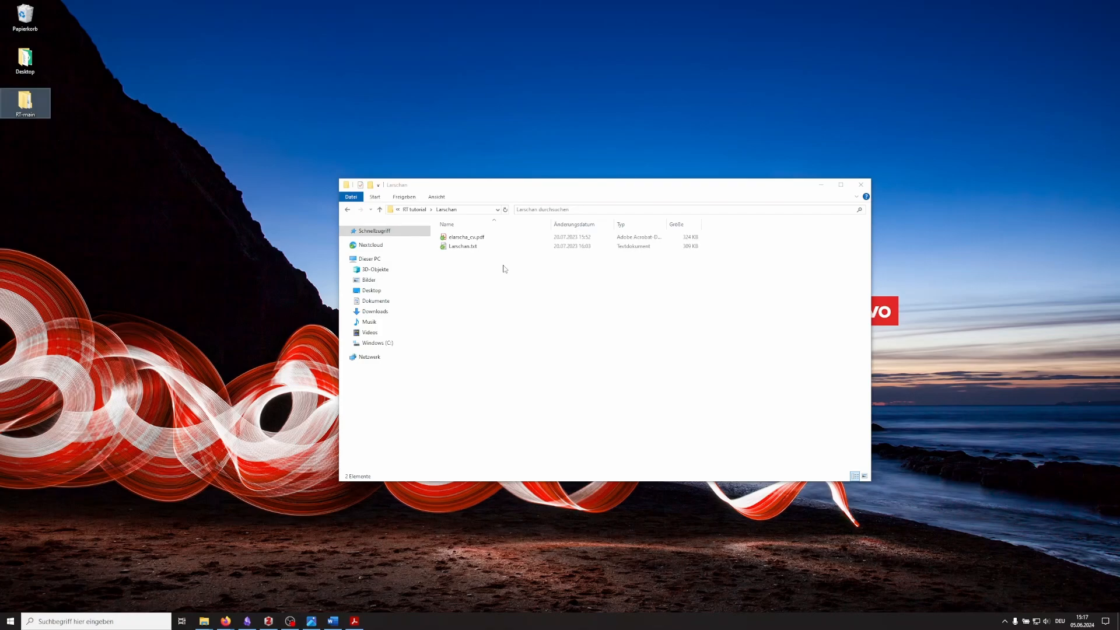
key(alt+Tab)
key(alt+Tab)
key(alt+Tab)
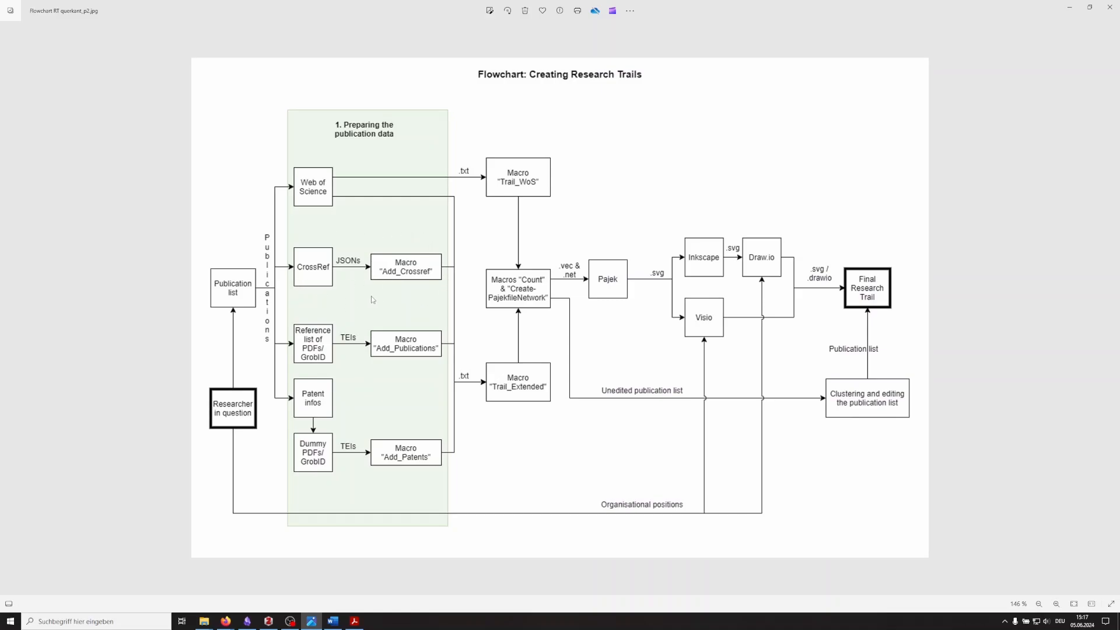
Switch to the Crossref site in Firefox and search its metadata for the researcher's surname and wildcarded first initial
key(alt+Tab)
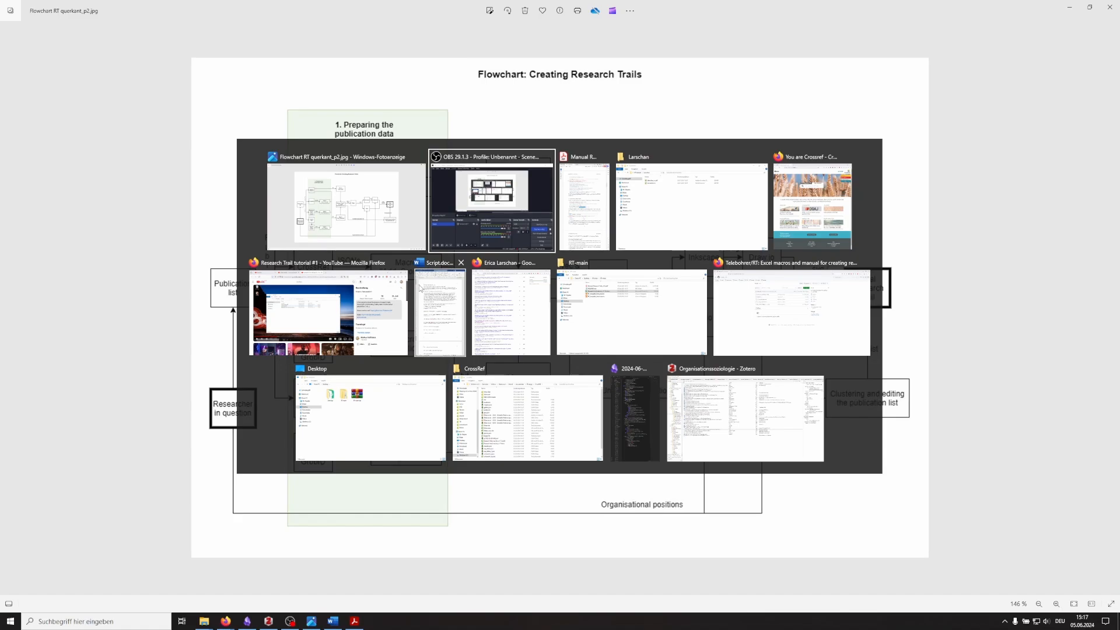
key(alt+Tab)
key(alt+Tab)
key(alt+Tab)
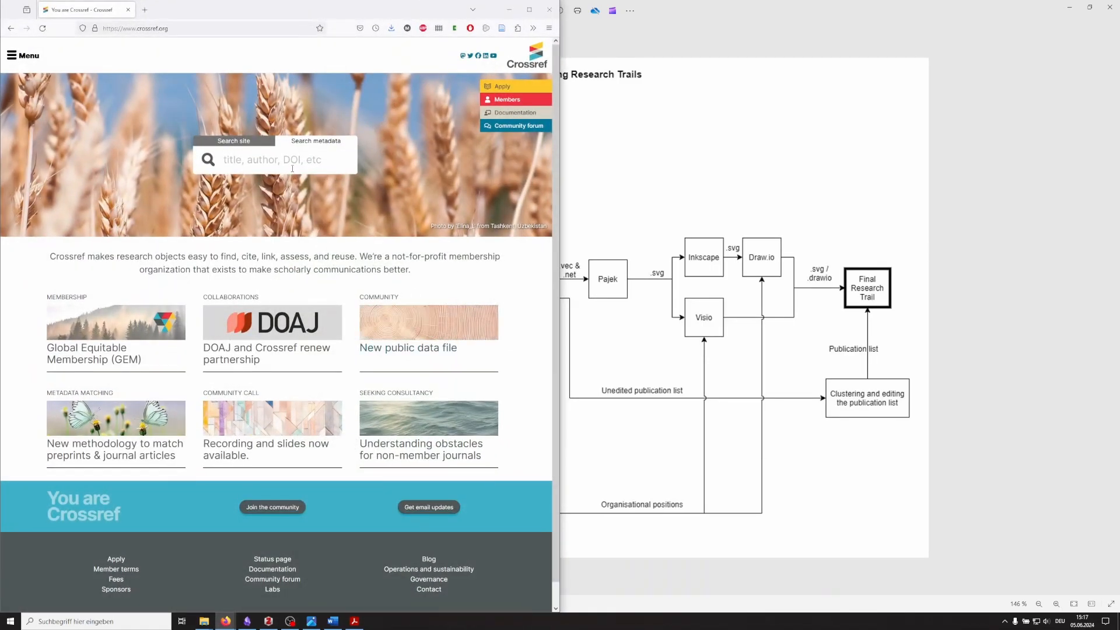
click(234, 141)
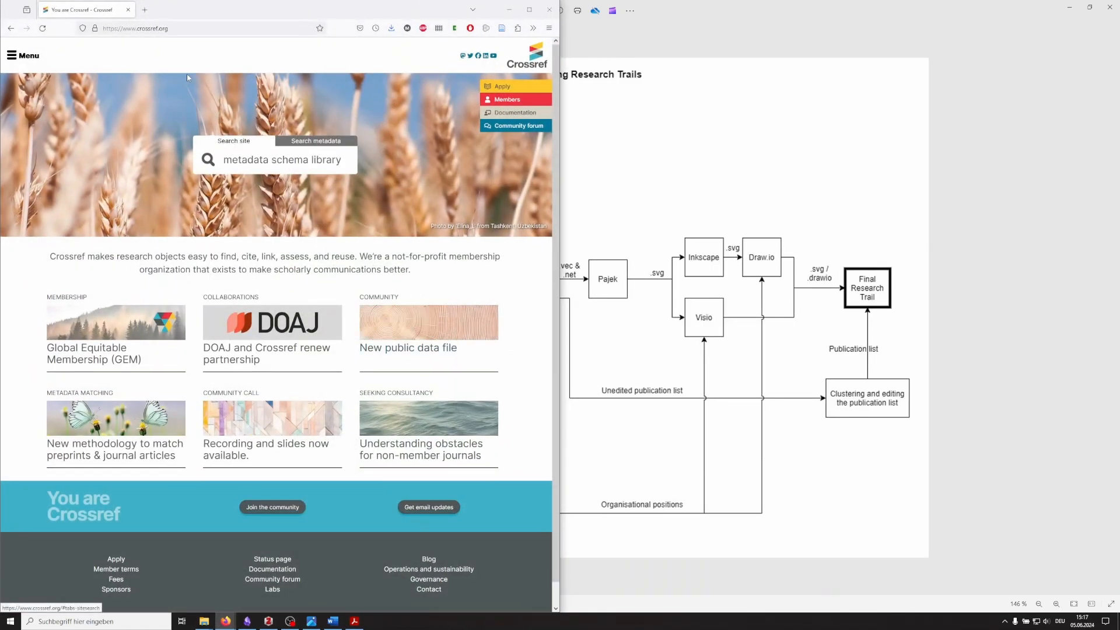
click(304, 142)
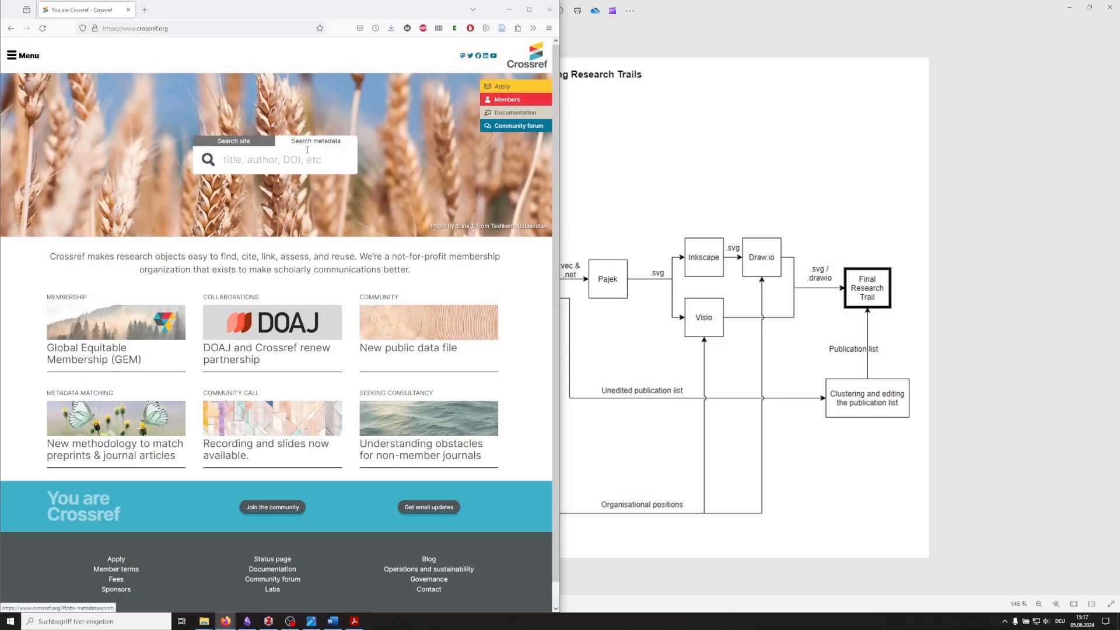
click(291, 162)
text(Larschan E*)
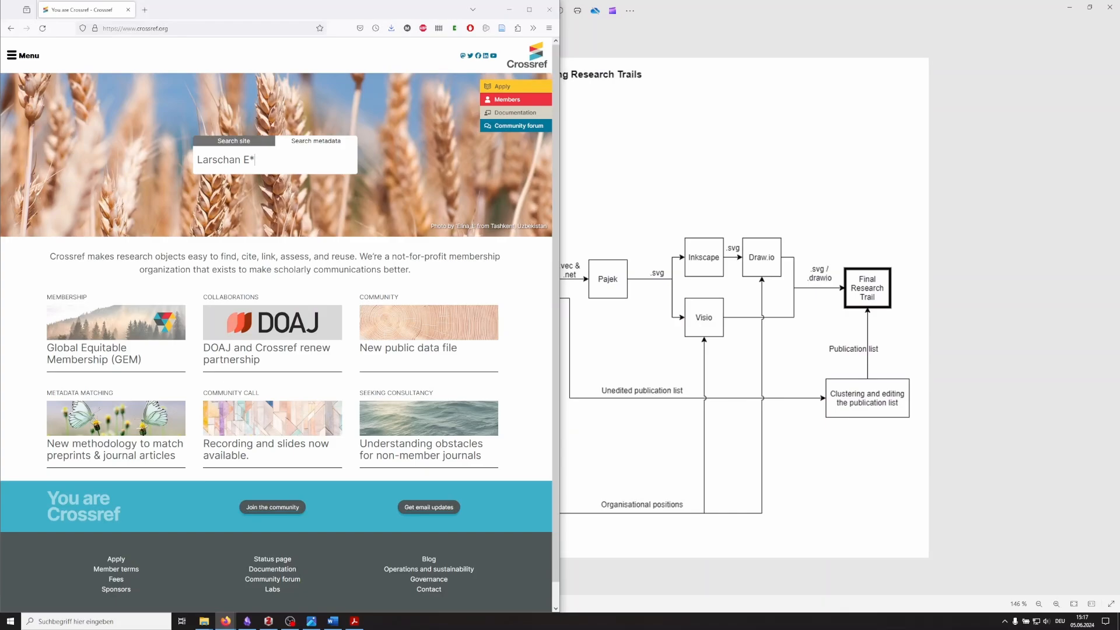
key(Return)
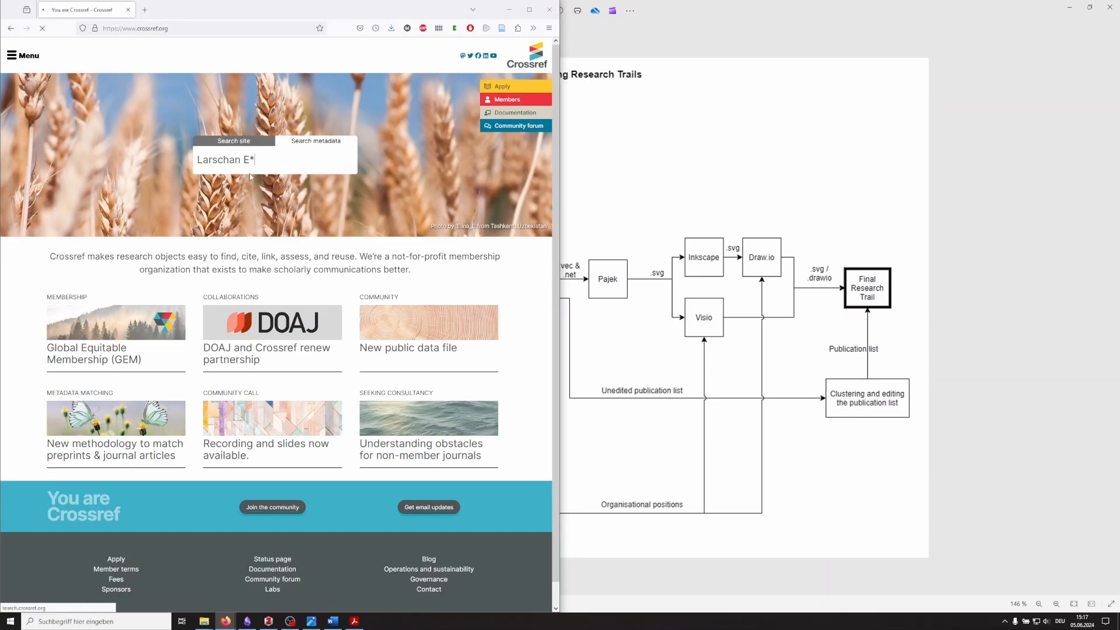
Show the researcher's Google Scholar profile beside the Crossref results and compare the two publication lists
key(alt+Tab)
key(alt+Tab)
key(alt+Tab)
key(alt+Tab)
key(alt+Tab)
key(alt+Tab)
key(alt+Tab)
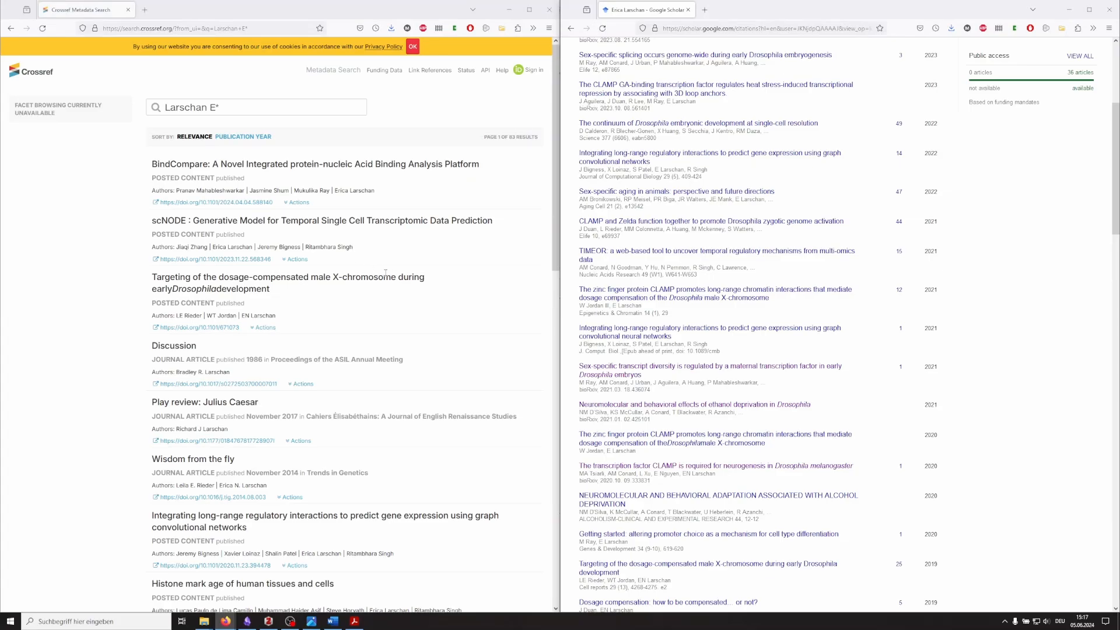
scroll(802, 364, up, 3)
scroll(804, 360, down, 5)
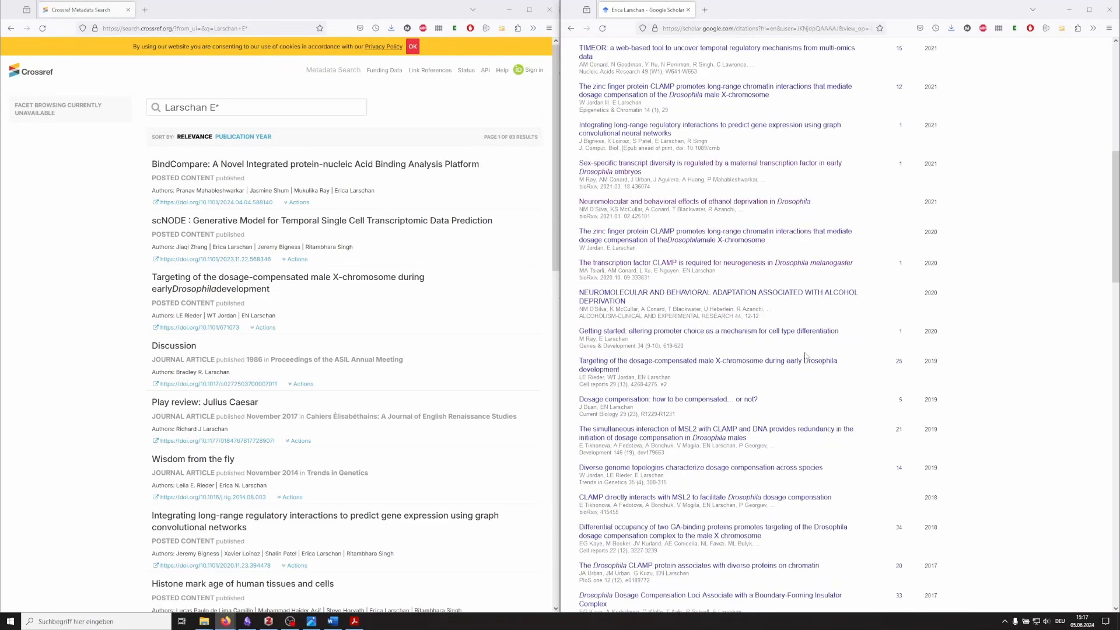
scroll(415, 365, down, 6)
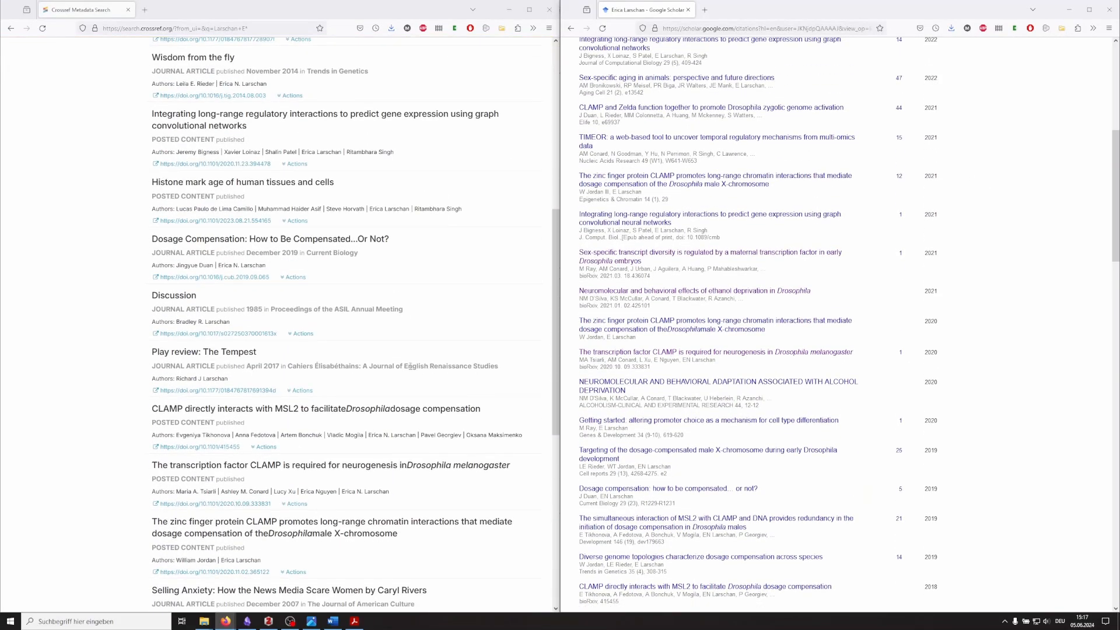
Save the Crossref JSON metadata of "The transcription factor CLAMP is required for neurogenesis in Drosophila melanogaster" in the researcher's folder and return to the results
scroll(415, 364, down, 2)
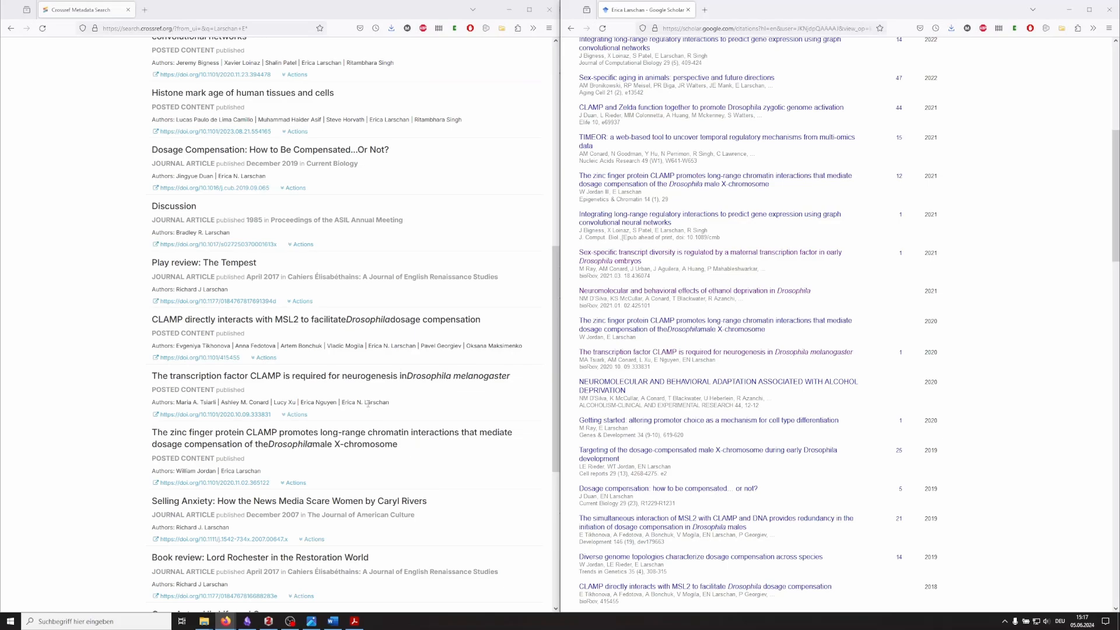
scroll(348, 393, down, 1)
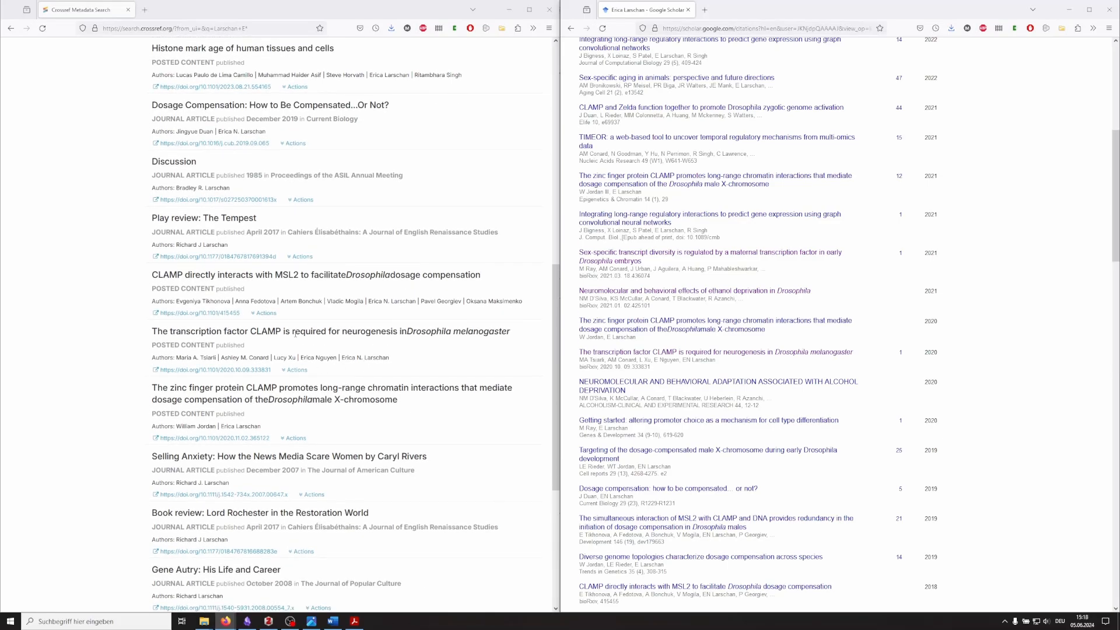
click(297, 371)
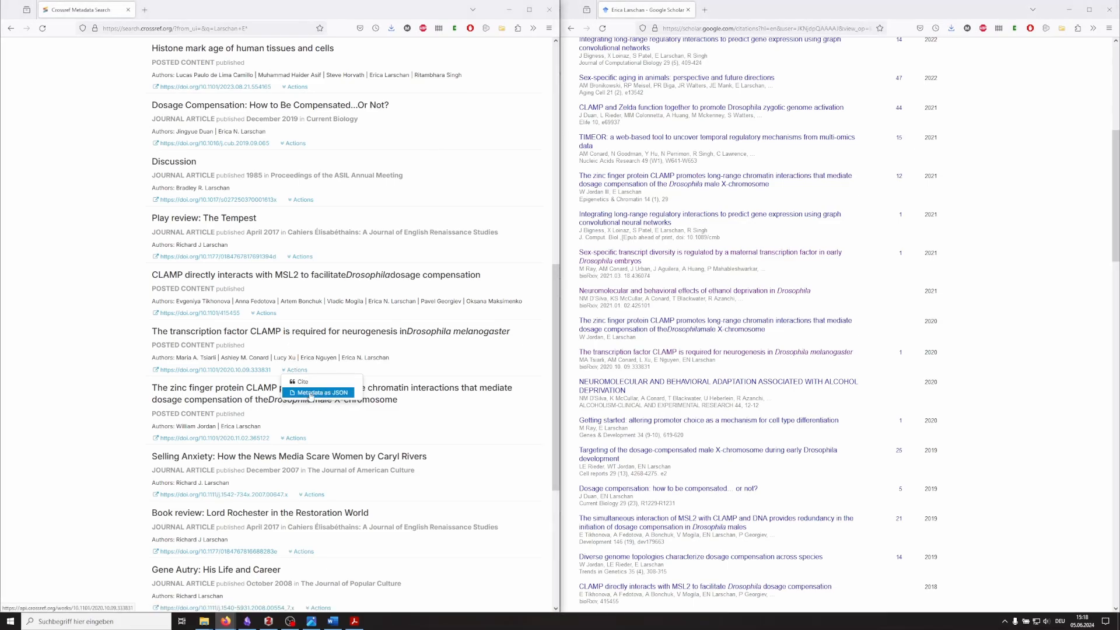
click(311, 394)
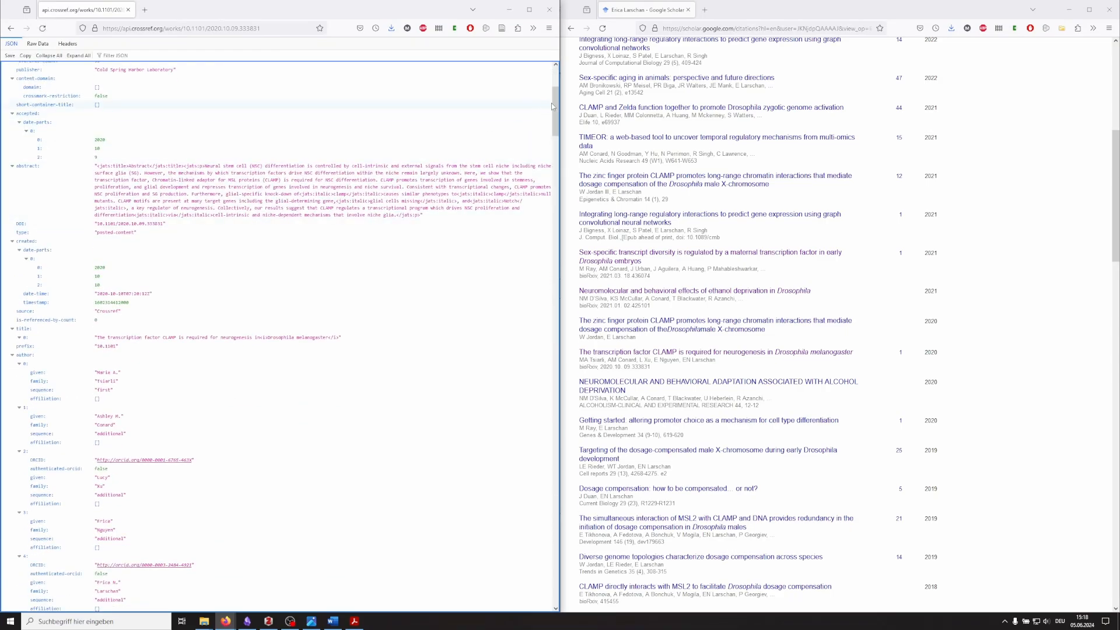
drag(555, 114, 546, 84)
click(10, 56)
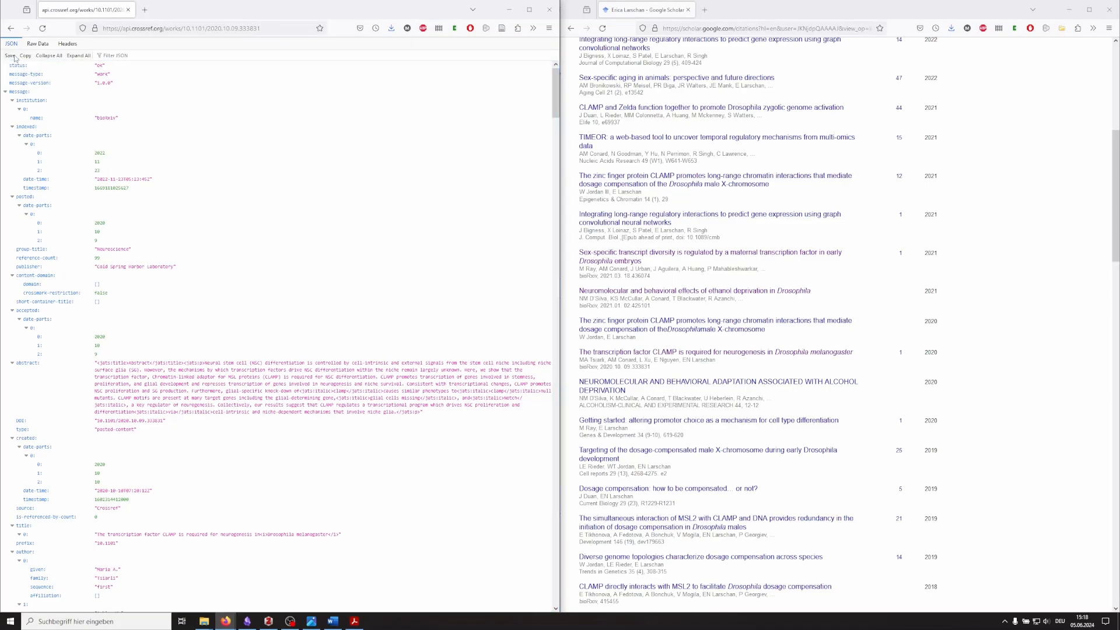
drag(255, 8, 333, 96)
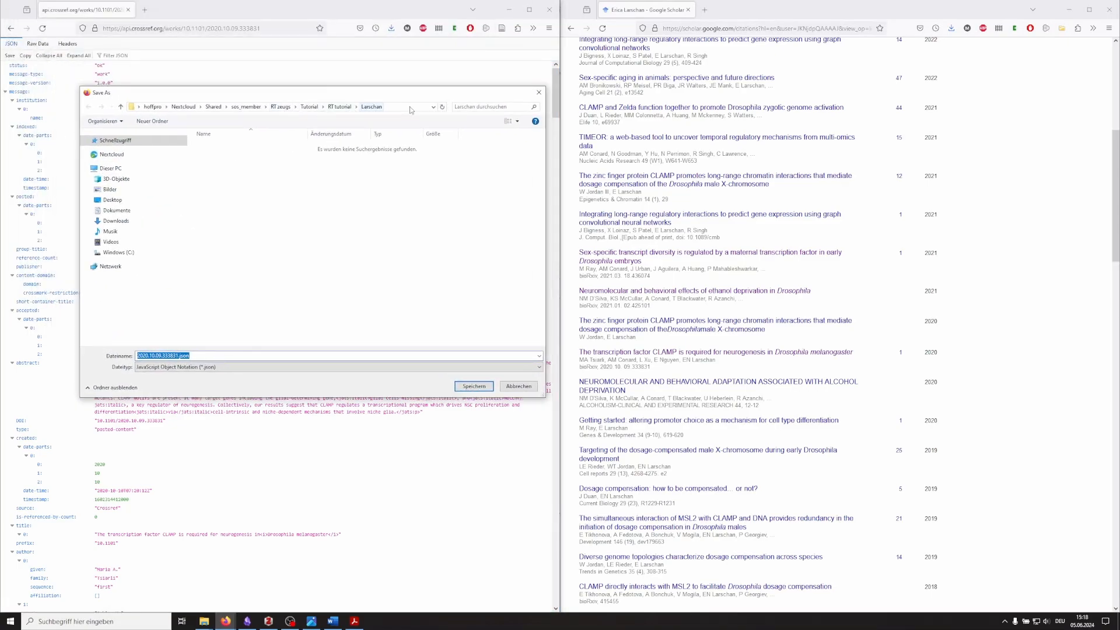
click(474, 387)
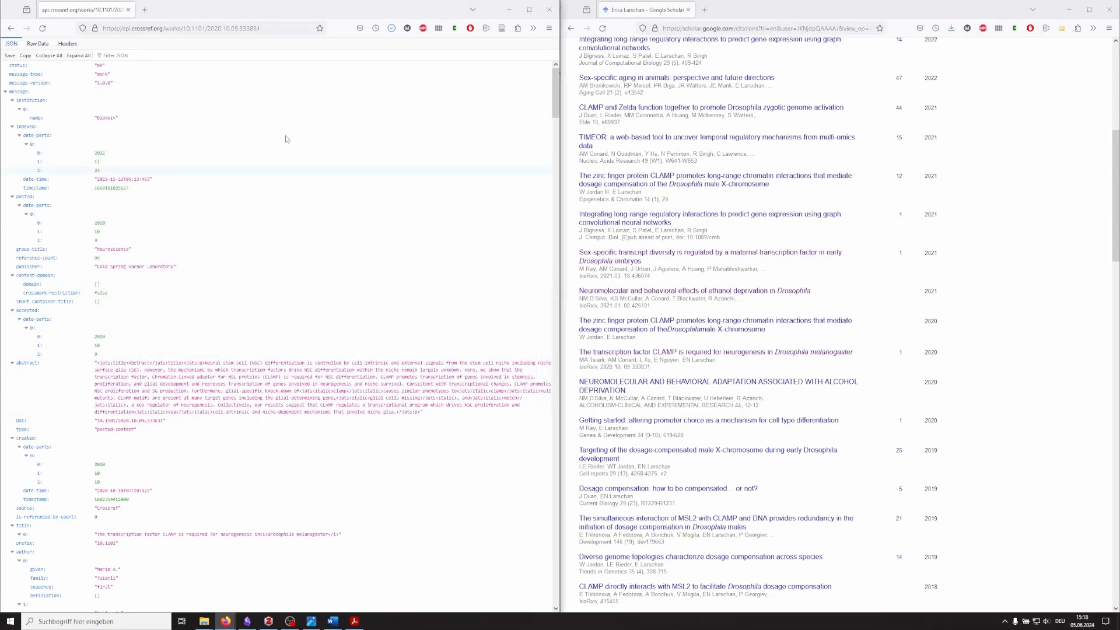
click(11, 28)
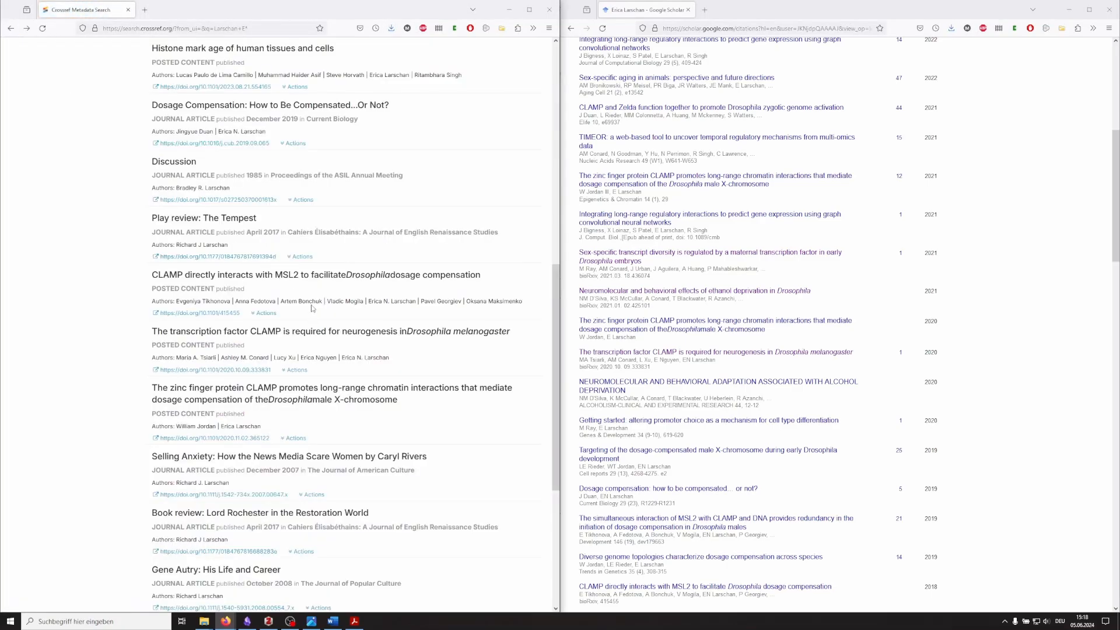
Save the Crossref JSON metadata of "Targeting of the dosage-compensated male X-chromosome during early Drosophila development" in the same folder and return to the results
scroll(320, 325, down, 3)
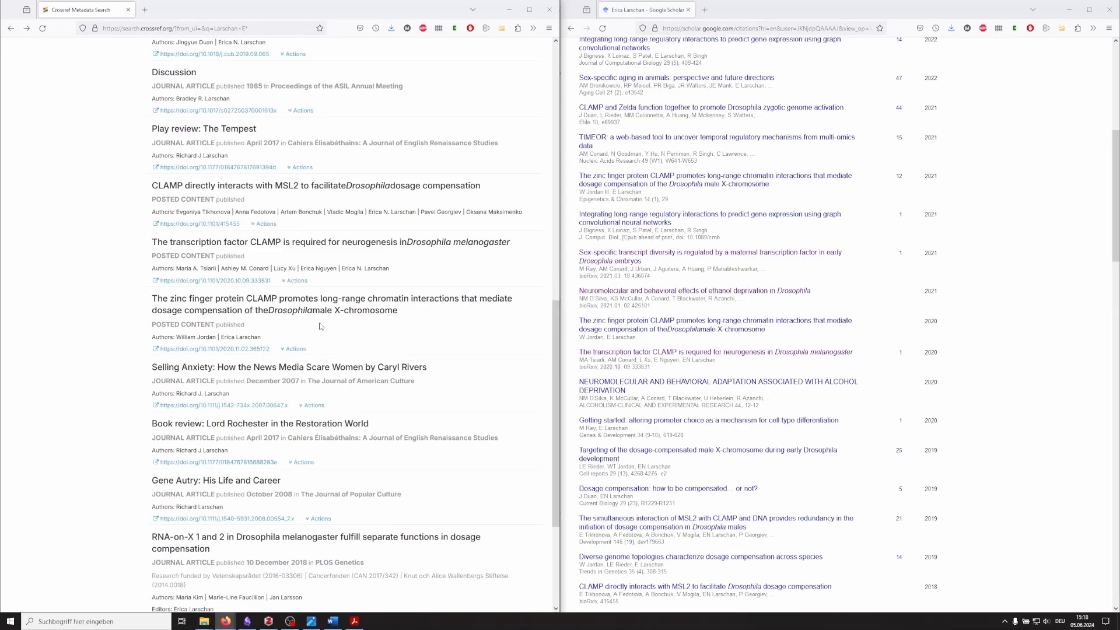
scroll(320, 325, up, 9)
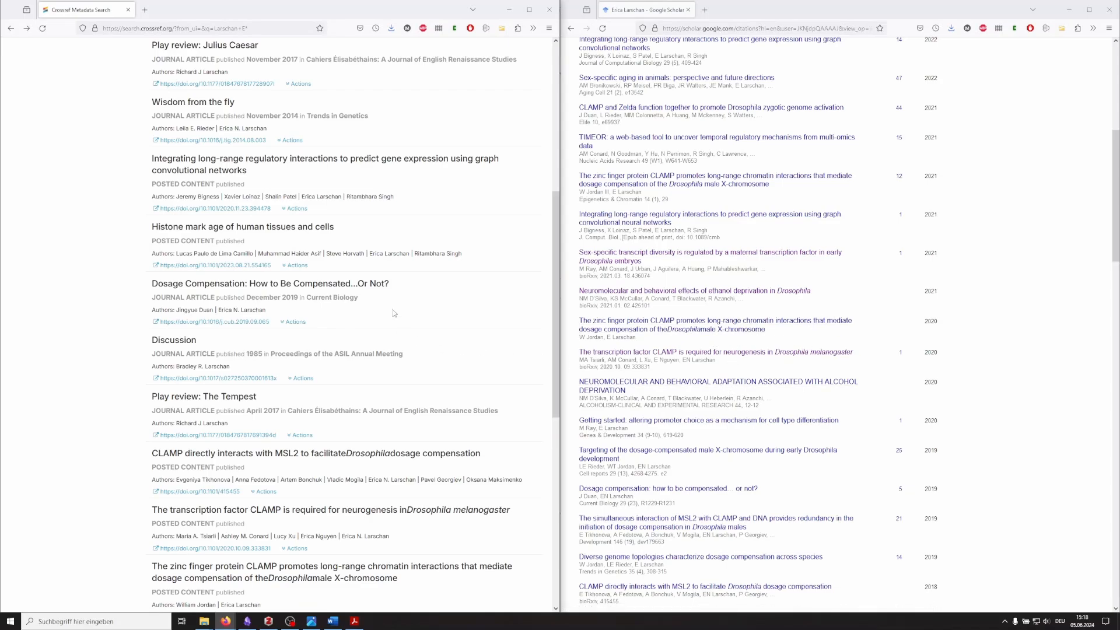
scroll(390, 331, up, 3)
scroll(390, 330, up, 1)
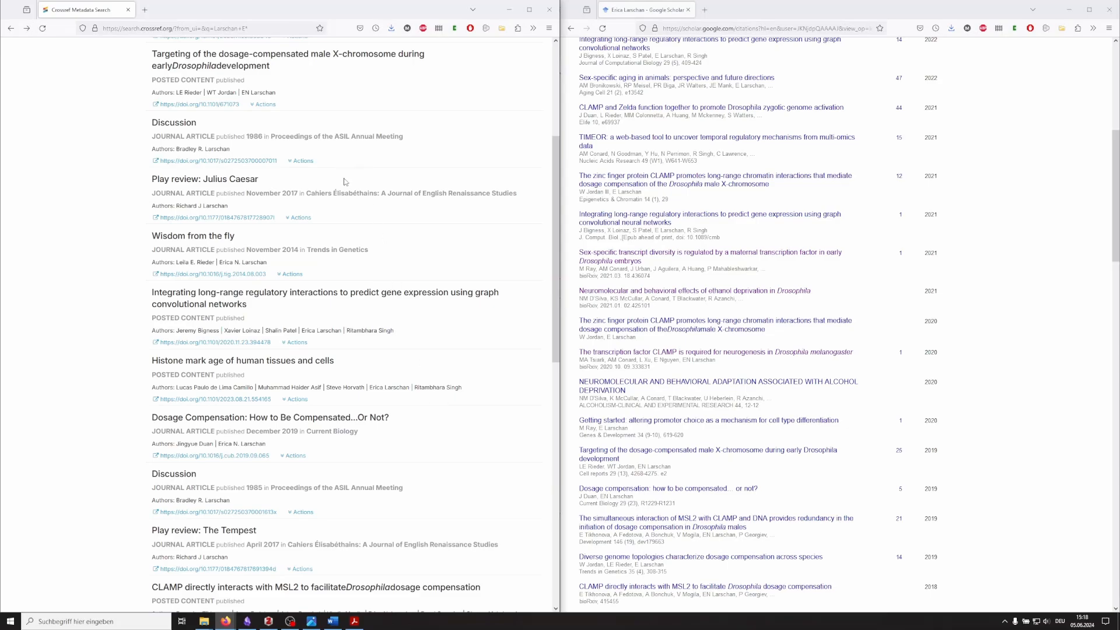
click(264, 104)
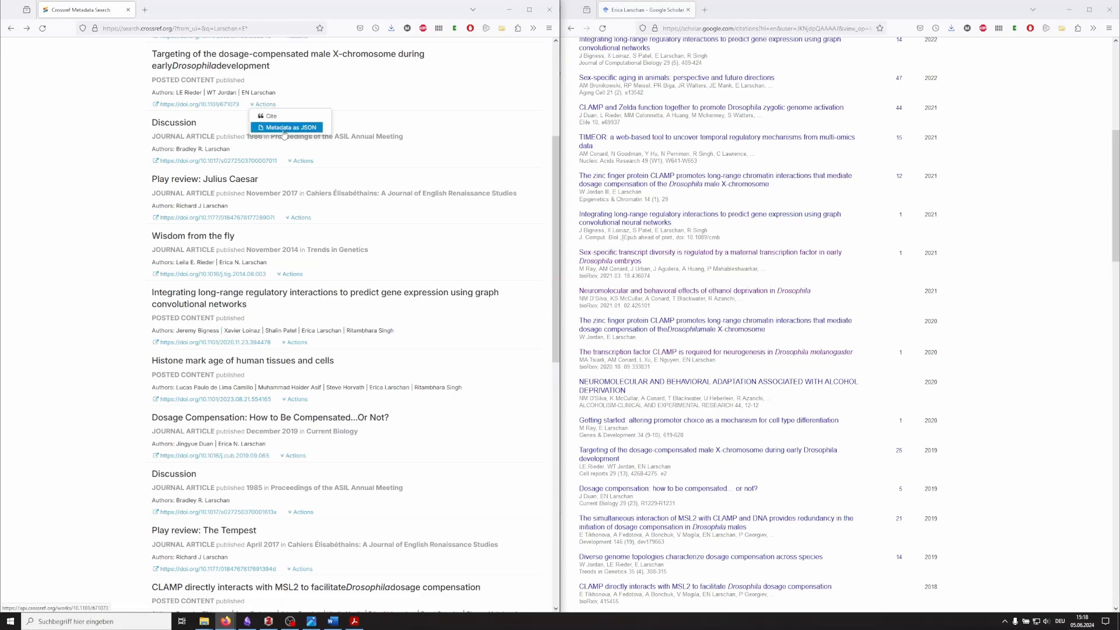
click(285, 127)
click(10, 55)
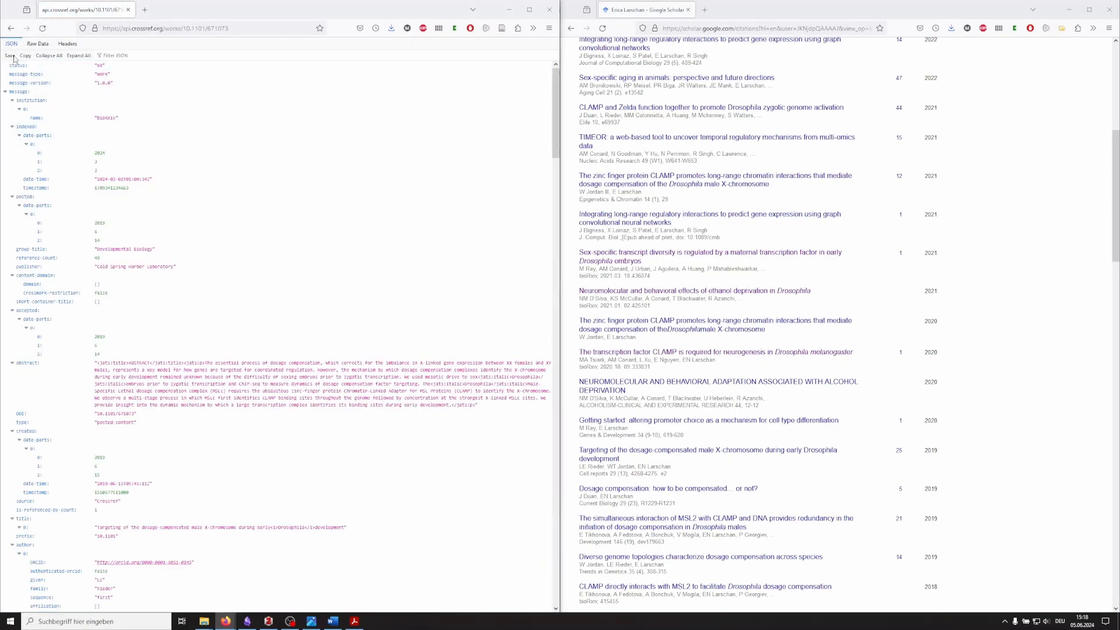
click(474, 386)
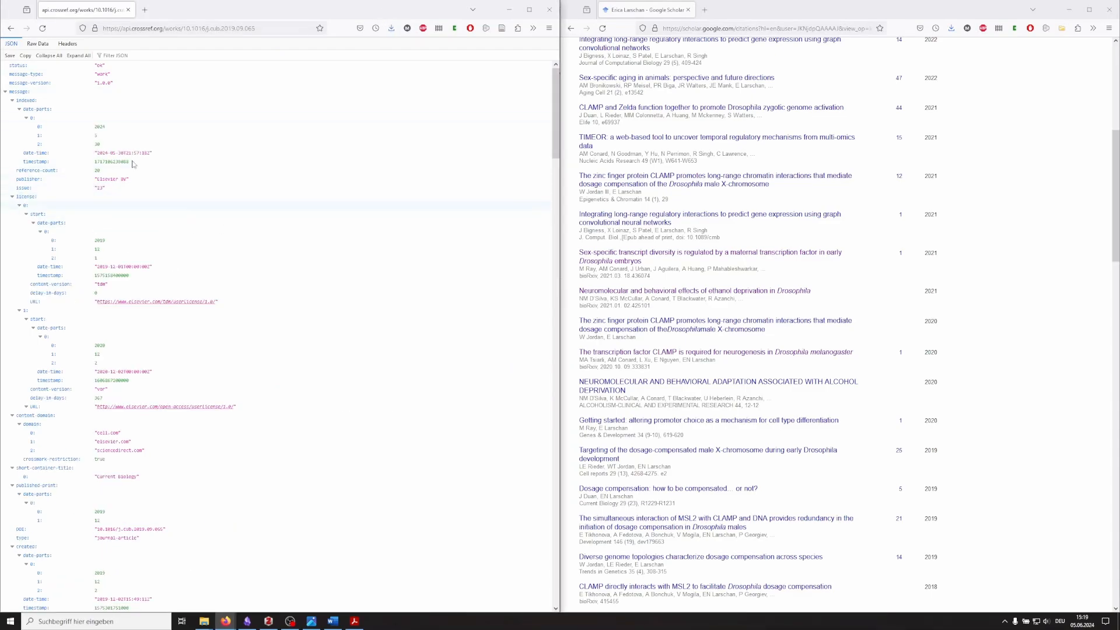
click(11, 28)
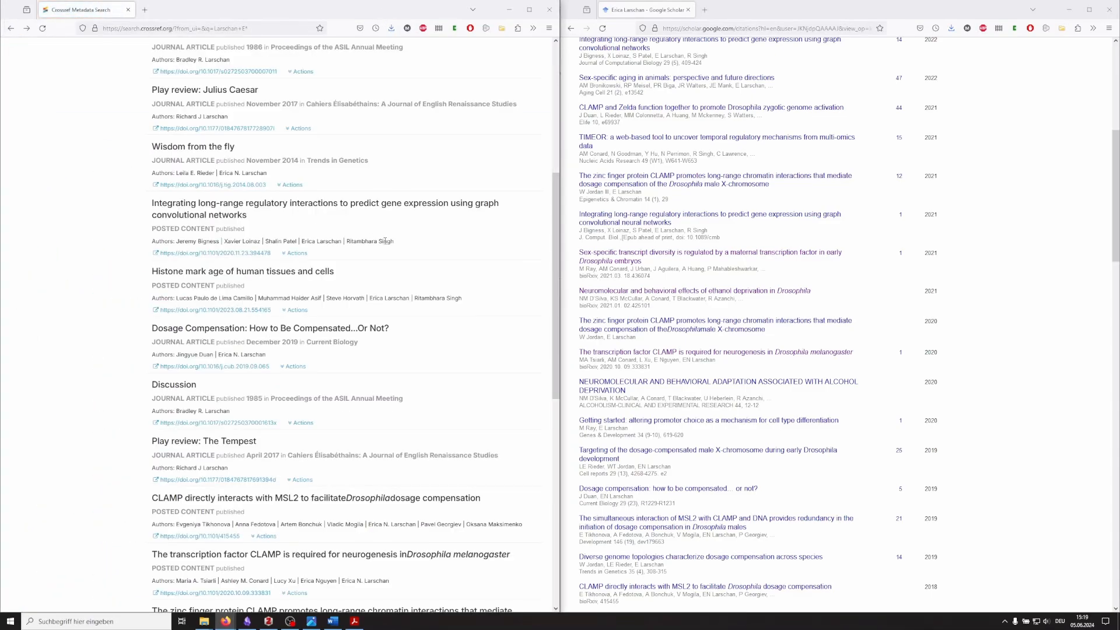
Bring up the researcher's folder in File Explorer to check the saved Crossref JSON files
key(alt+Tab)
key(Tab)
key(Tab)
key(Tab)
key(Tab)
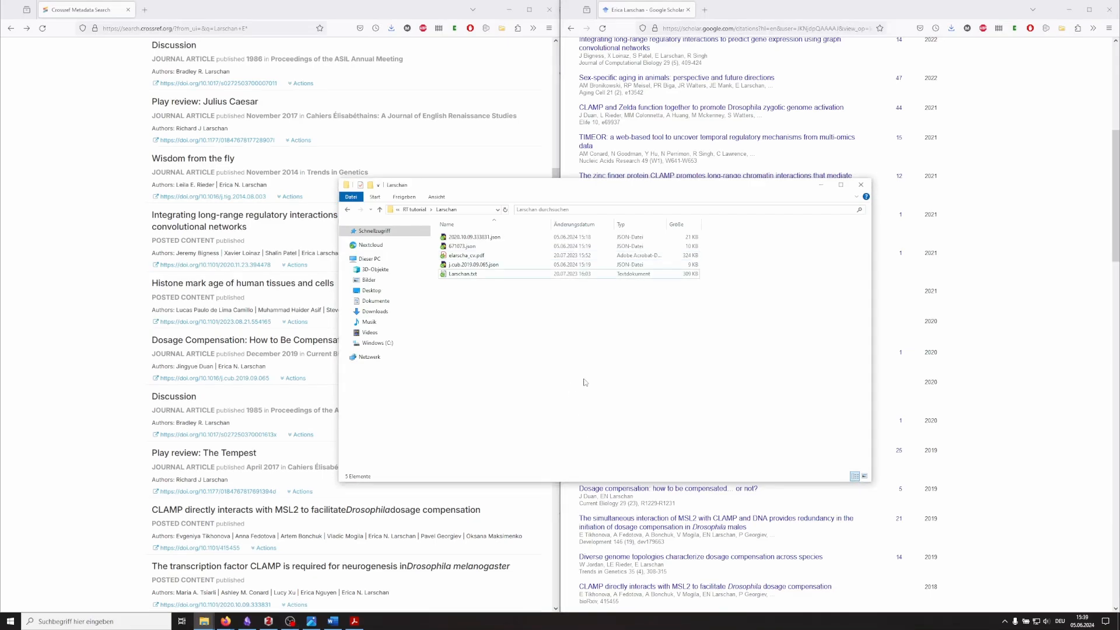
Copy Research trail macros_v1.7.5.xlsm from the RT-main folder into the researcher's folder
key(alt+Tab)
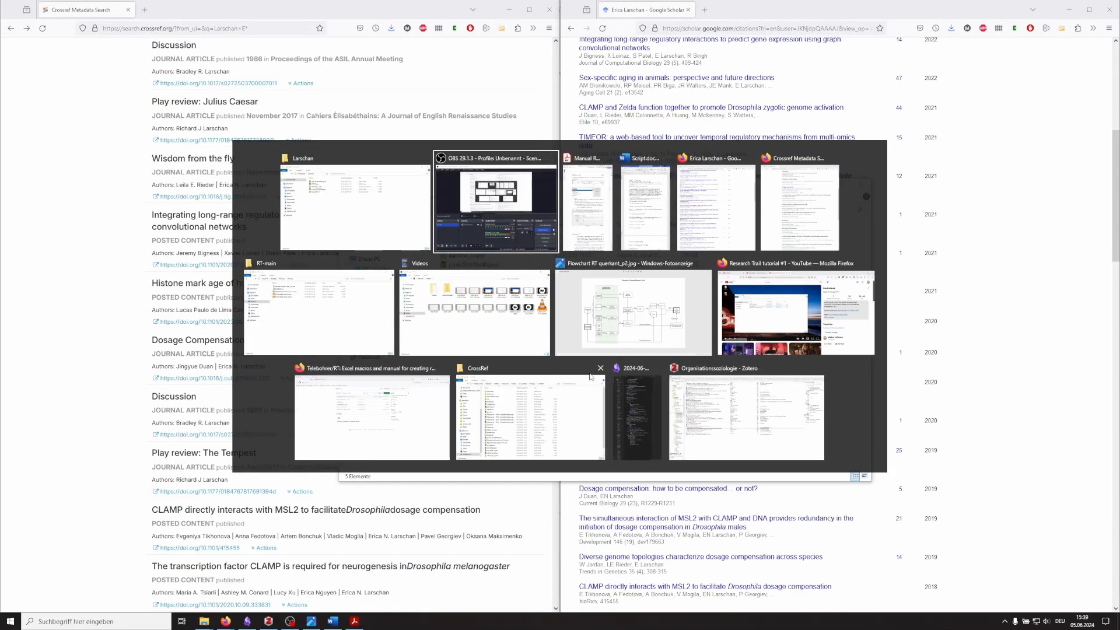
click(342, 343)
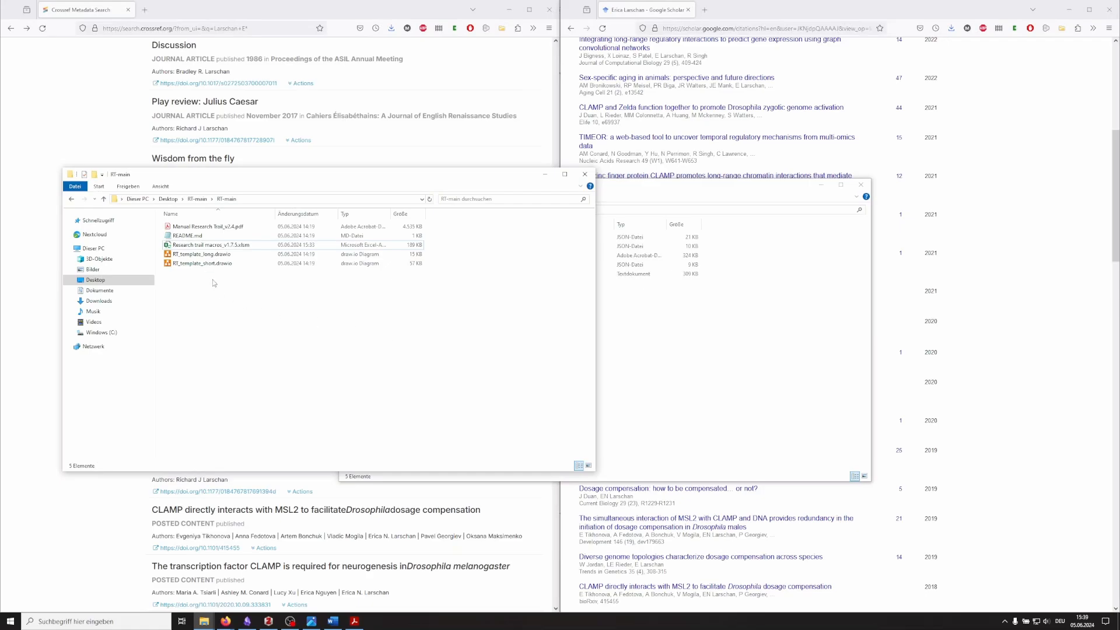
click(213, 245)
click(675, 354)
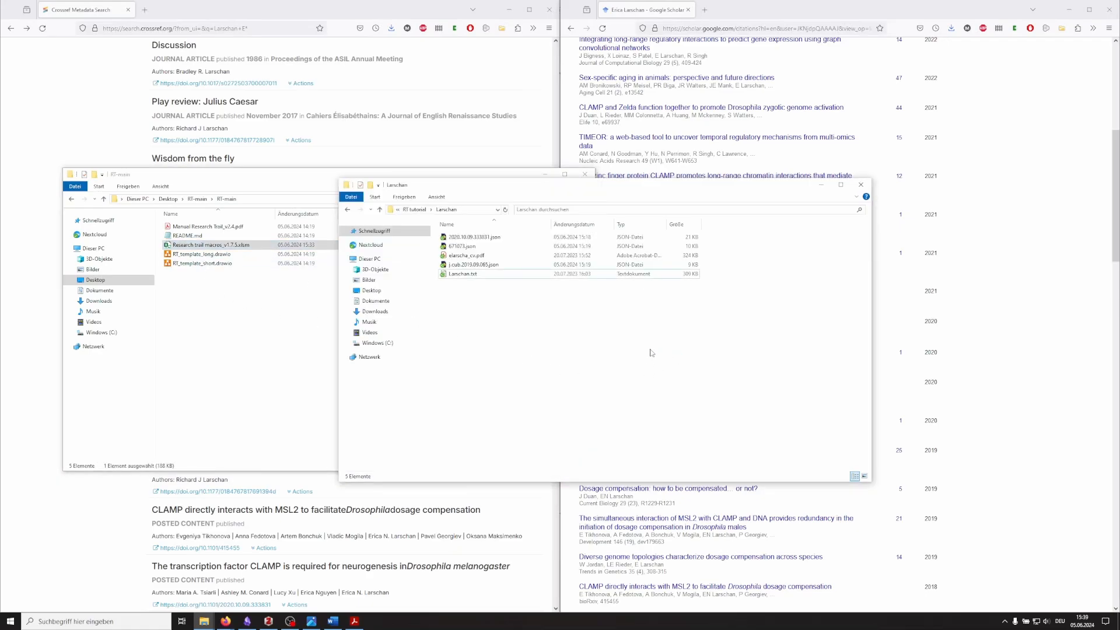
key(ctrl+v)
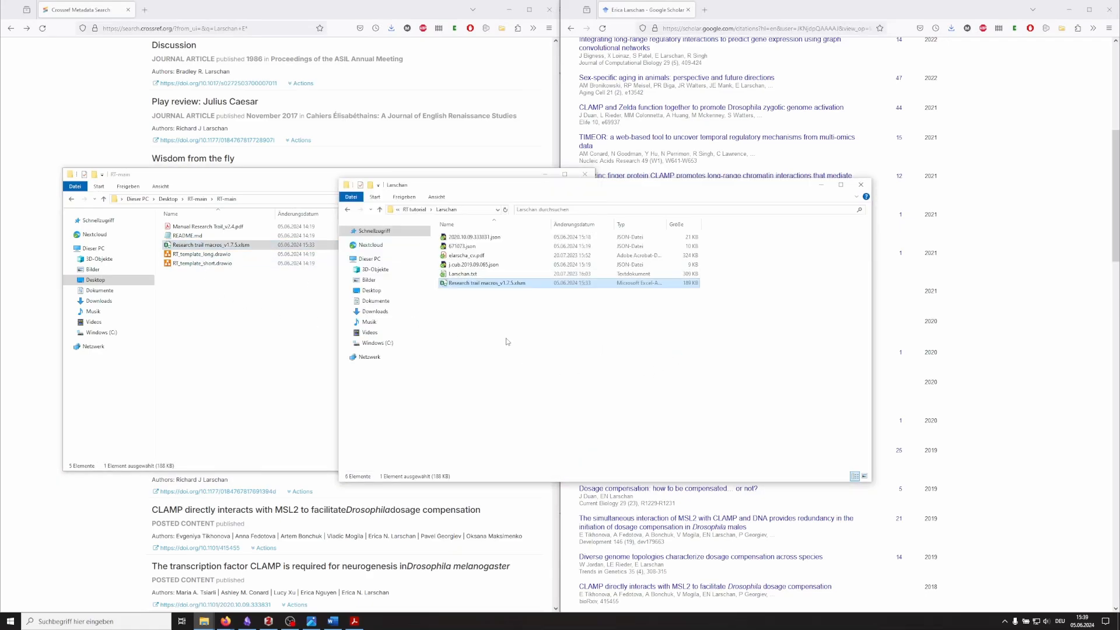
Open the copied Research trail macros_v1.7.5.xlsm workbook in Excel and enable editing
click(507, 339)
double_click(487, 284)
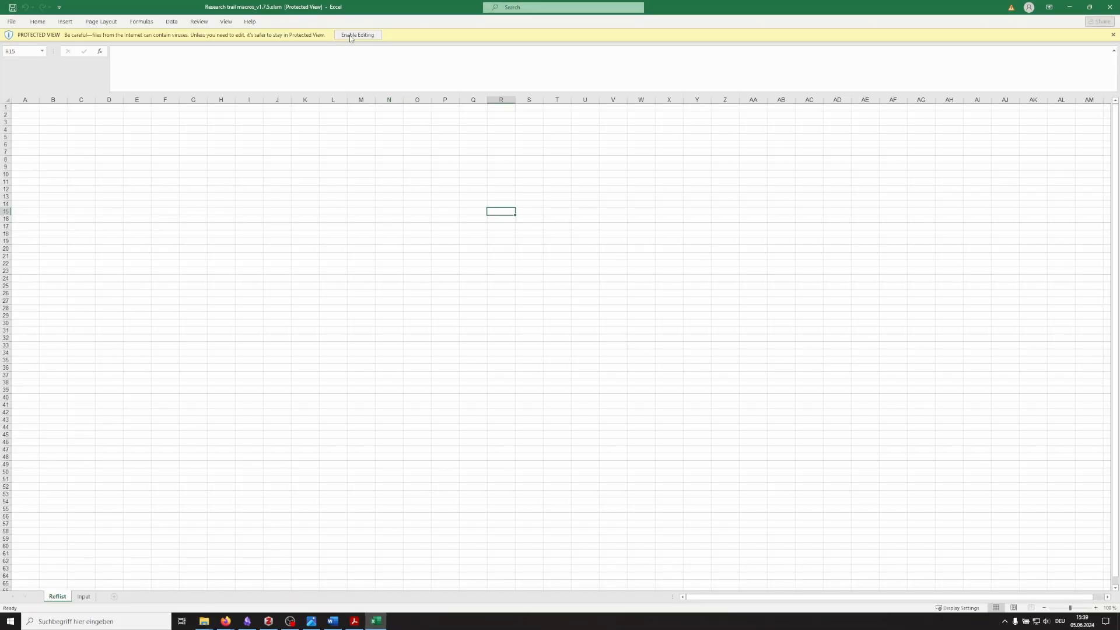
click(357, 35)
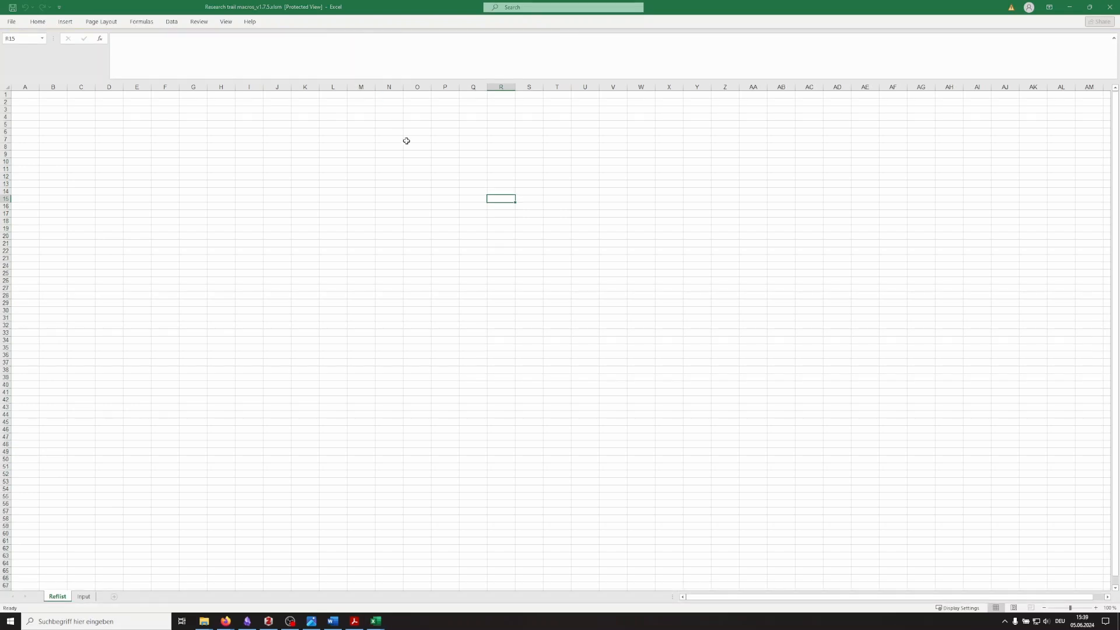
Run the Add_Crossref macro on the three JSON files 2020.10.09.333831.json, 671073.json and j.cub.2019.09.065.json
click(502, 294)
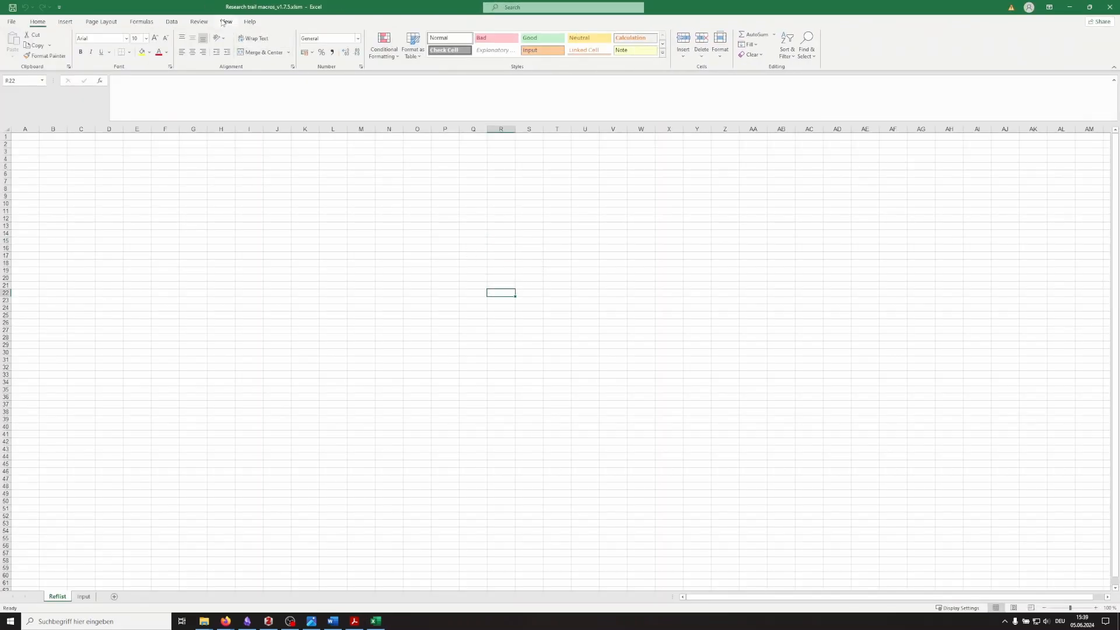
click(225, 22)
click(454, 40)
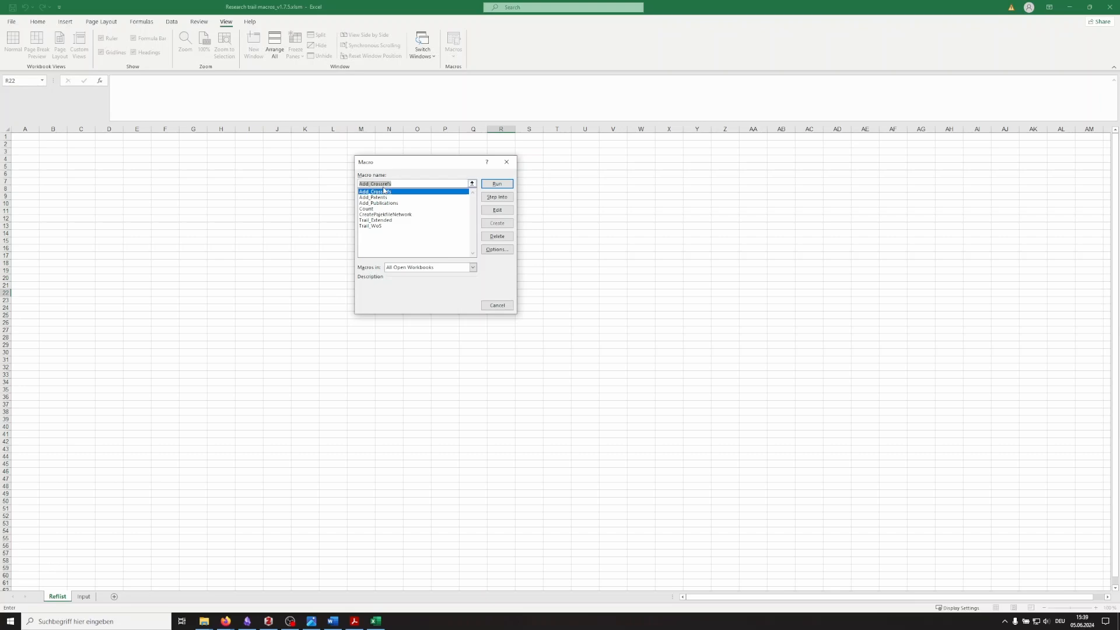
click(494, 183)
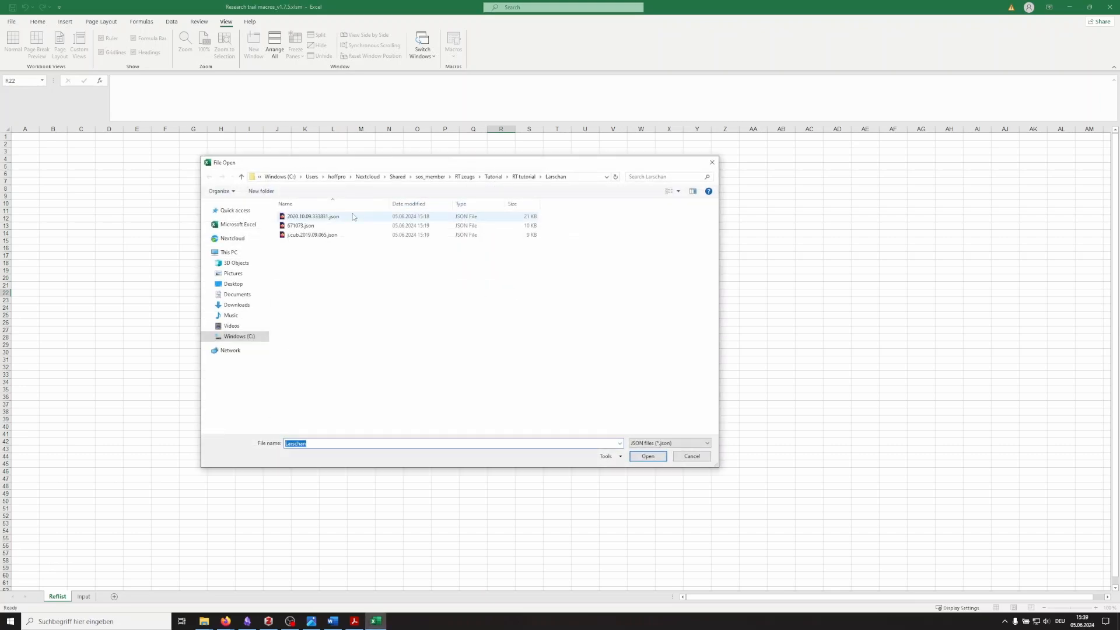
click(352, 216)
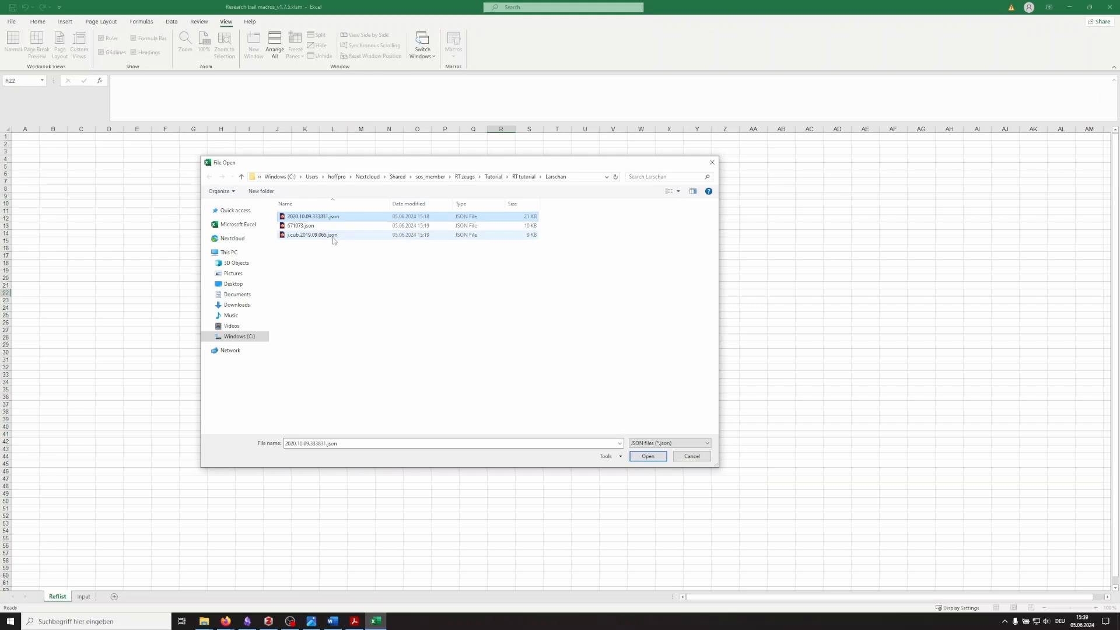
shift+click(334, 236)
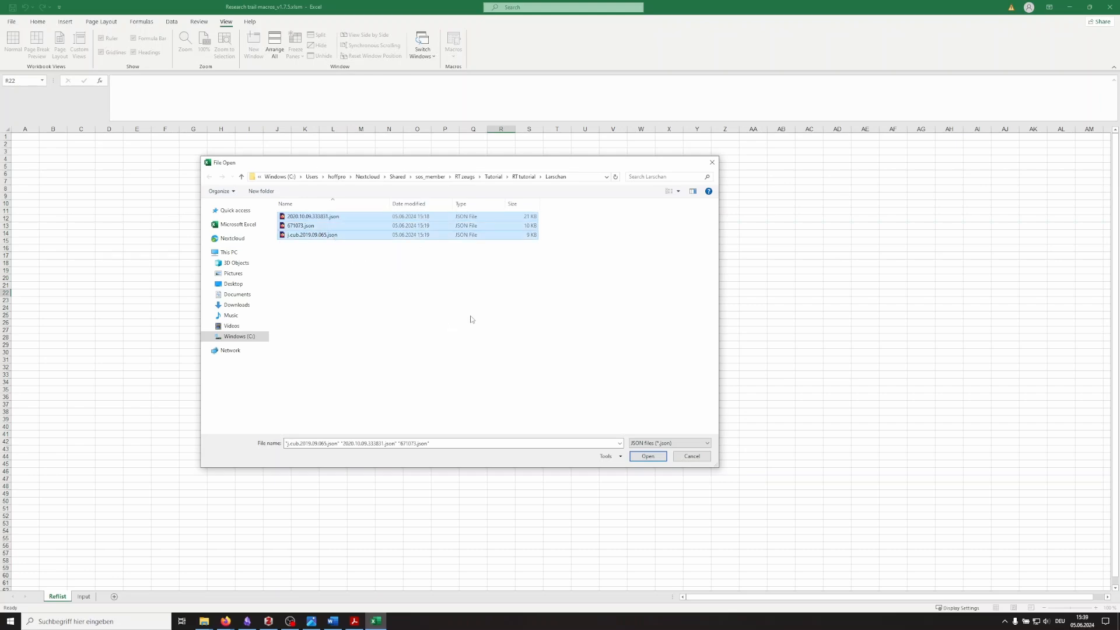
click(648, 456)
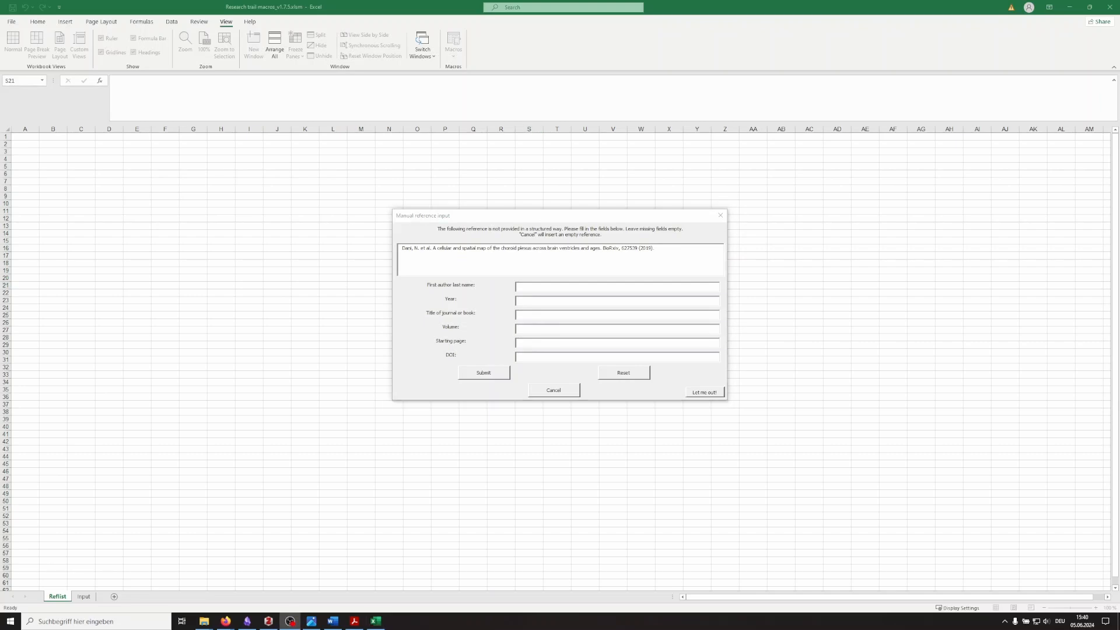
Fill in the choroid plexus reference with the first author's last name, year 2019, journal BioRxiv and its number as volume, and submit it
click(540, 288)
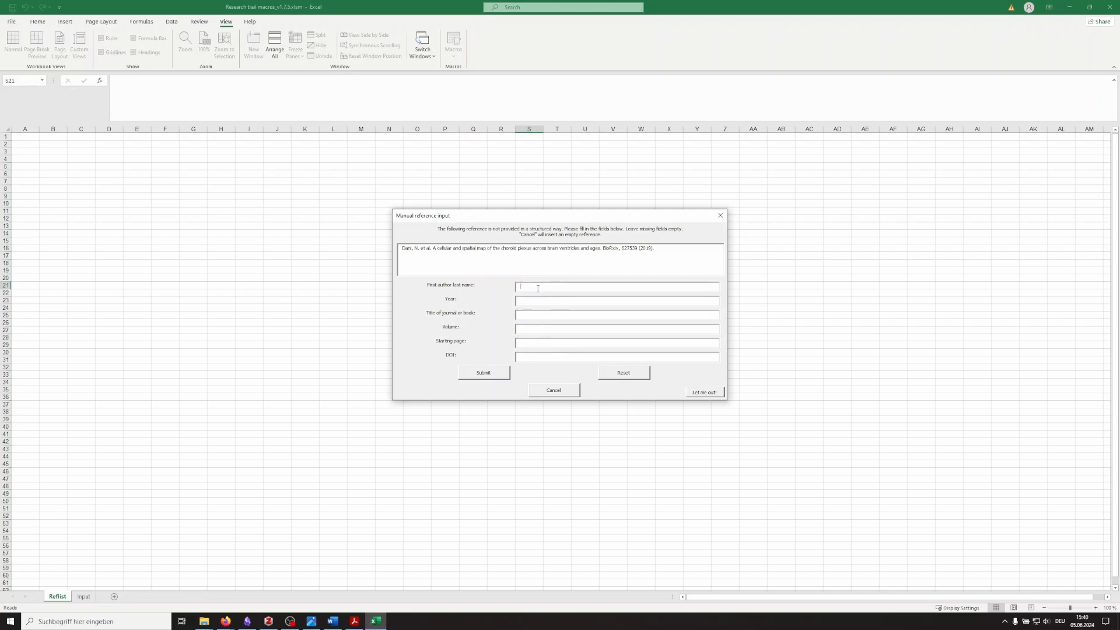
double_click(403, 249)
key(ctrl+c)
click(542, 287)
key(ctrl+v)
click(540, 300)
text(2)
double_click(610, 248)
key(ctrl+c)
click(557, 315)
key(ctrl+v)
double_click(629, 248)
key(ctrl+c)
click(533, 329)
key(ctrl+v)
click(499, 374)
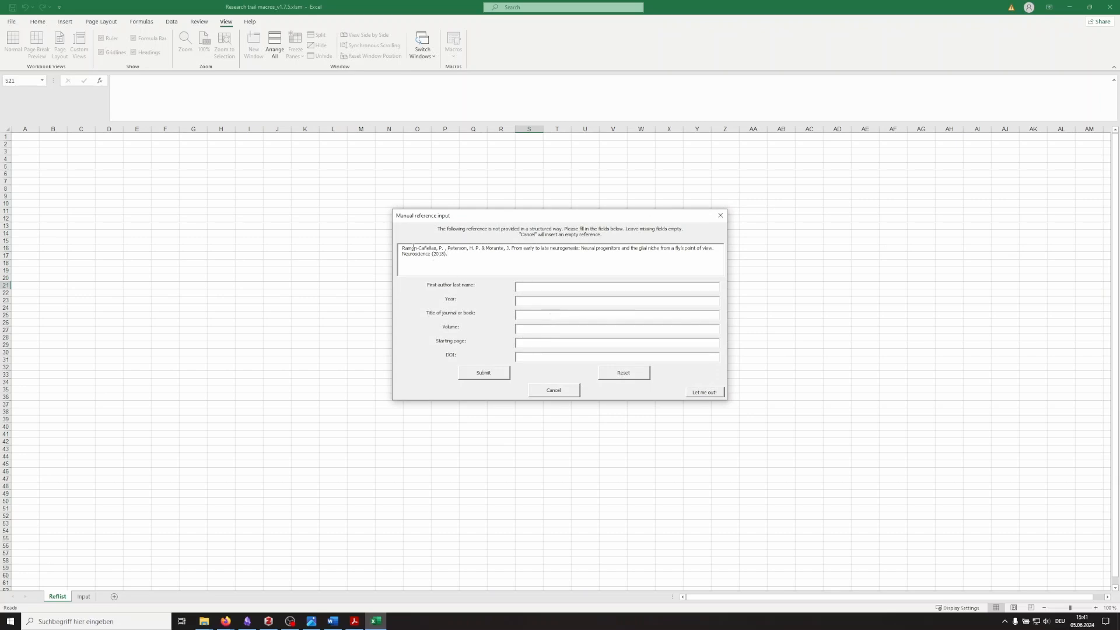
Fill in the late neurogenesis reference with the first author's last name, year 2018 and journal Neuroscience, and submit it
drag(402, 248, 437, 249)
click(554, 286)
key(ctrl+v)
click(522, 299)
text(20)
double_click(406, 254)
click(563, 315)
key(ctrl+v)
click(504, 373)
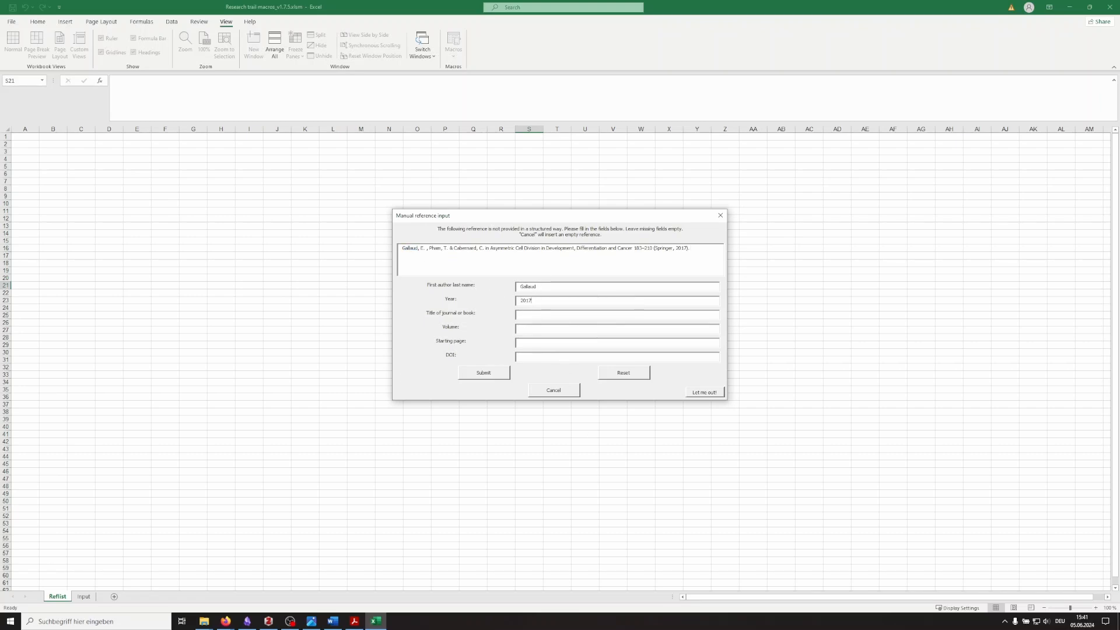
Work through the remaining unstructured references, leaving the modENCODE website citation empty, and decline adding to an existing Web of Science output file
click(490, 372)
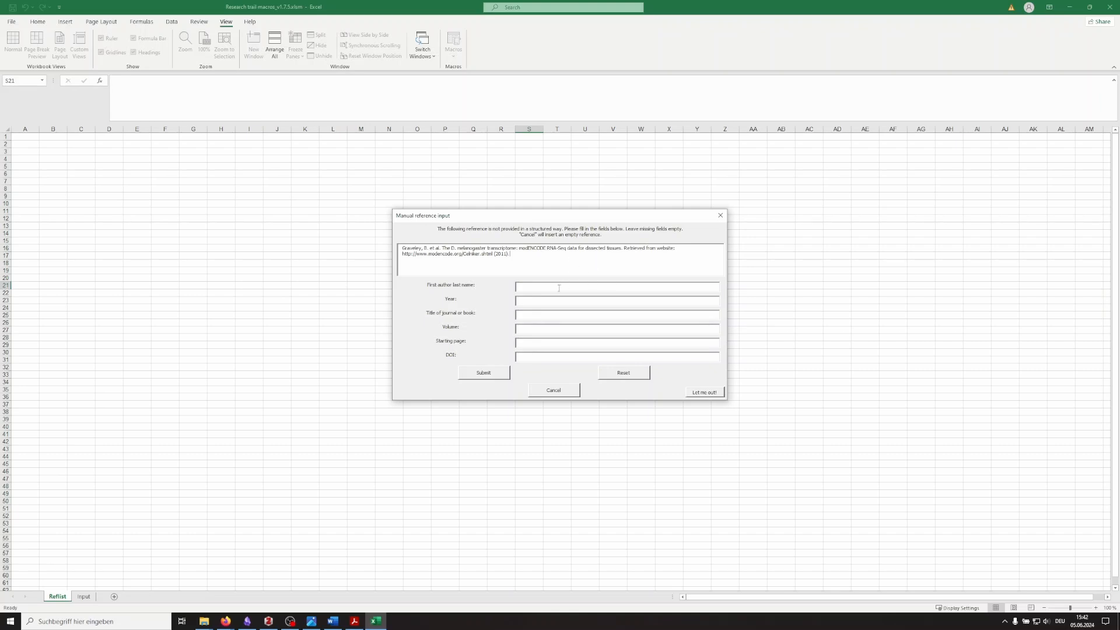
click(552, 392)
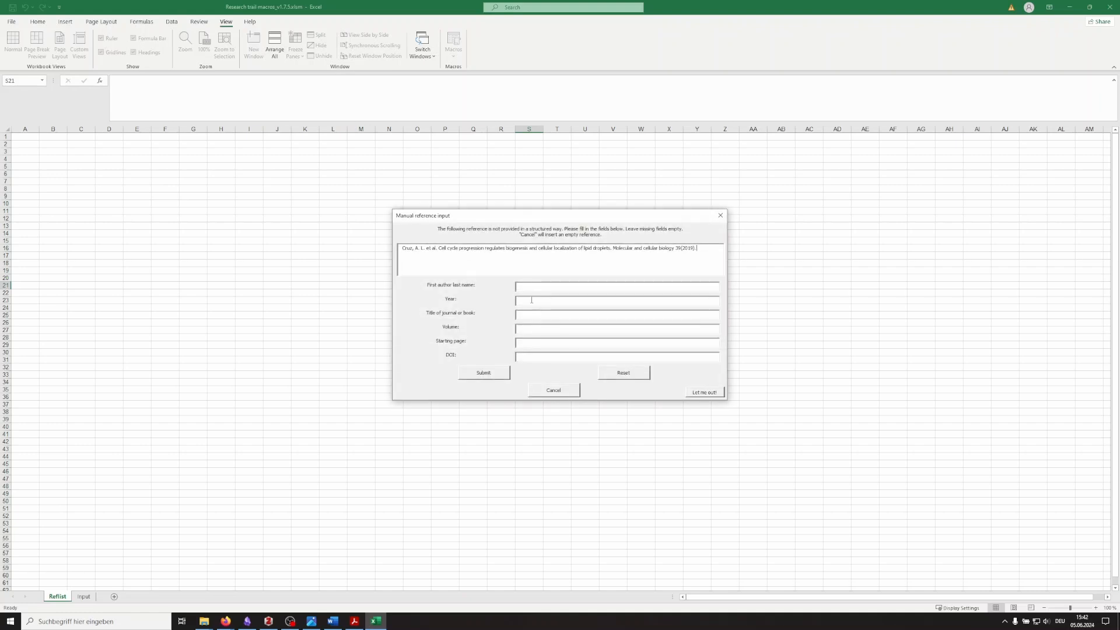
click(483, 376)
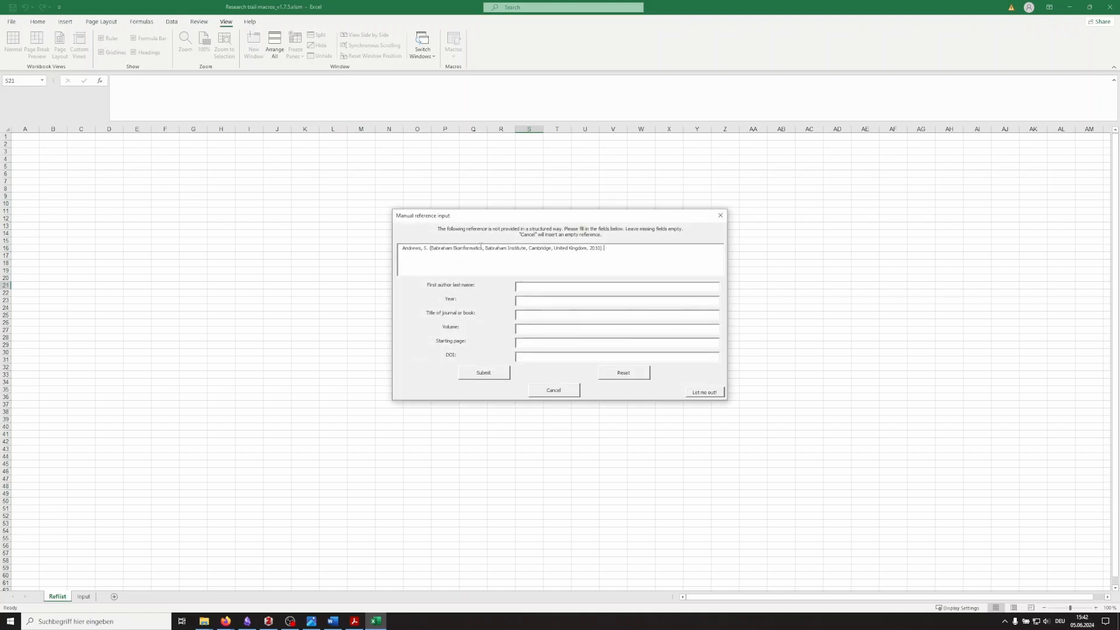
click(505, 376)
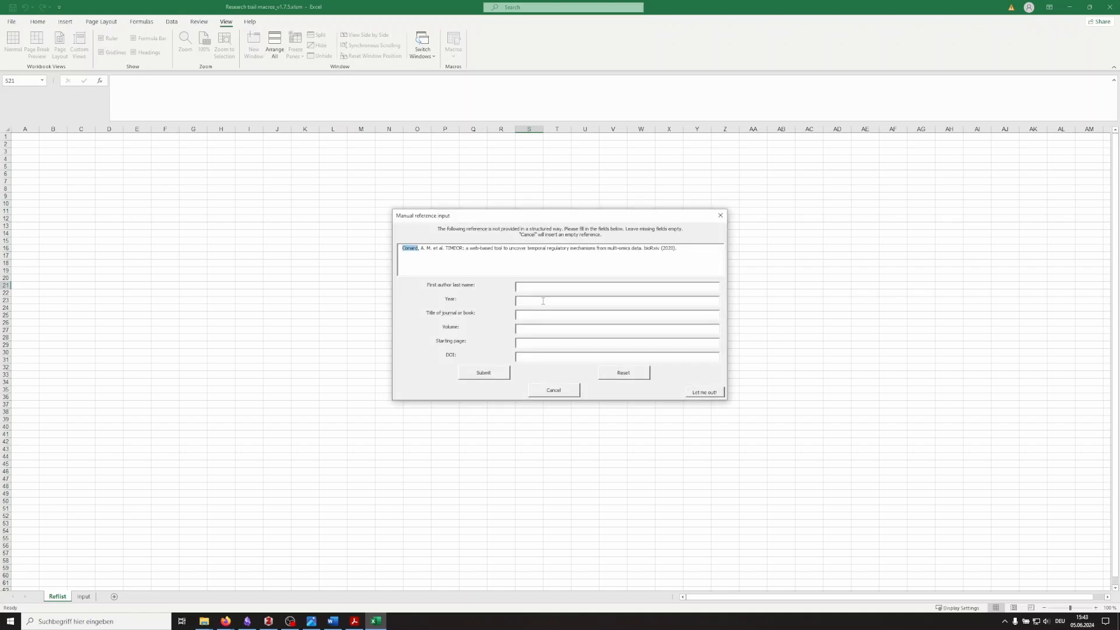
click(502, 376)
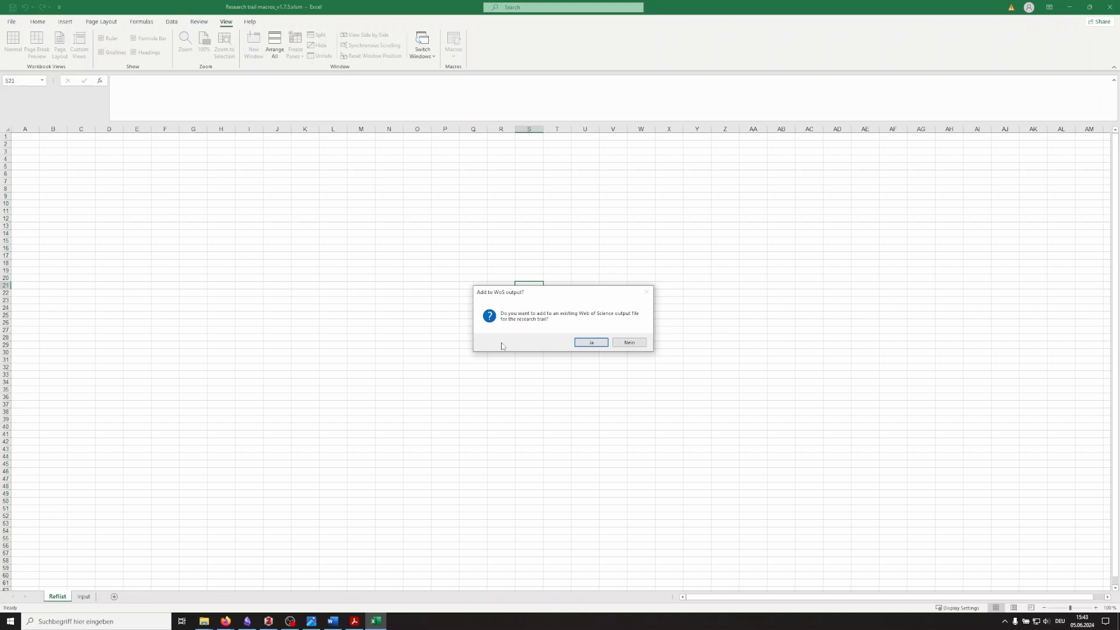
click(629, 343)
Open the macro's text output file from the researcher's folder and examine the converted Crossref records
key(alt+Tab)
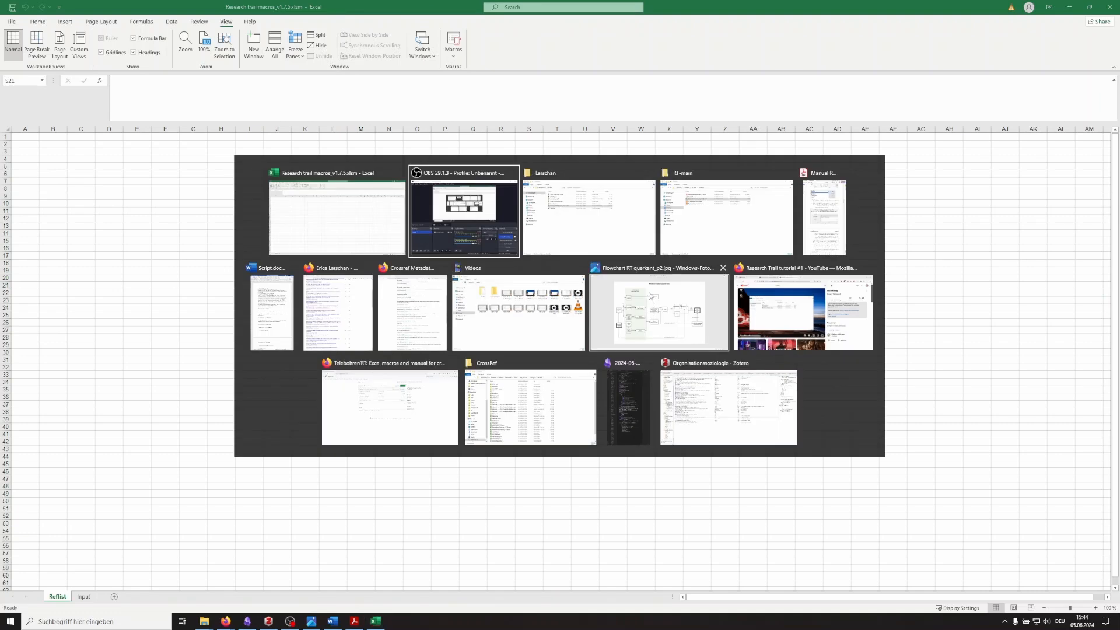
click(602, 243)
click(546, 334)
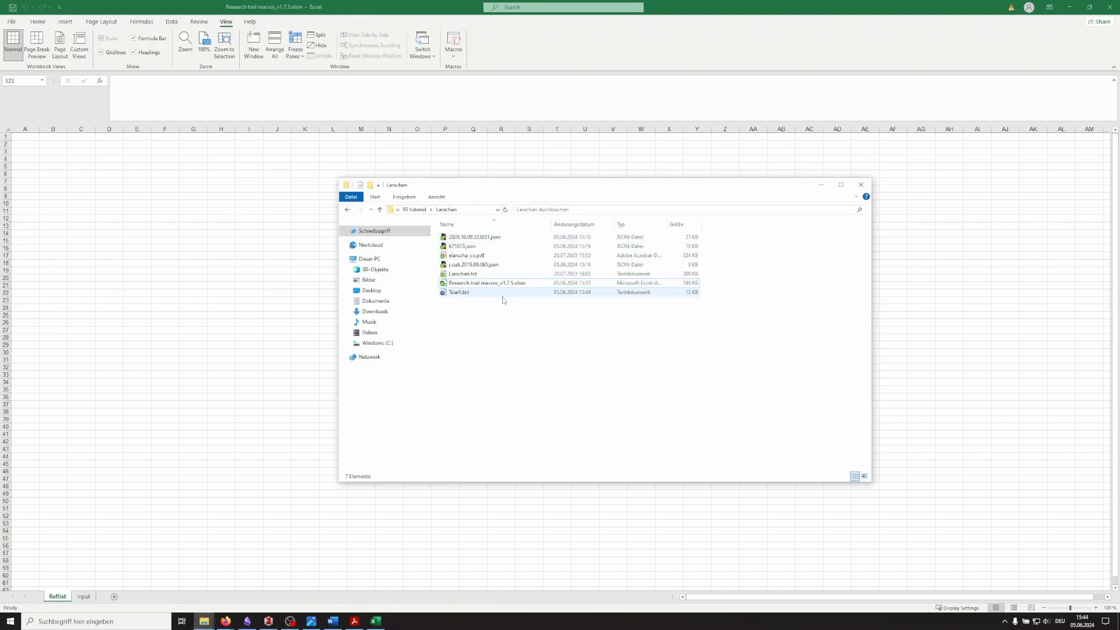
click(477, 293)
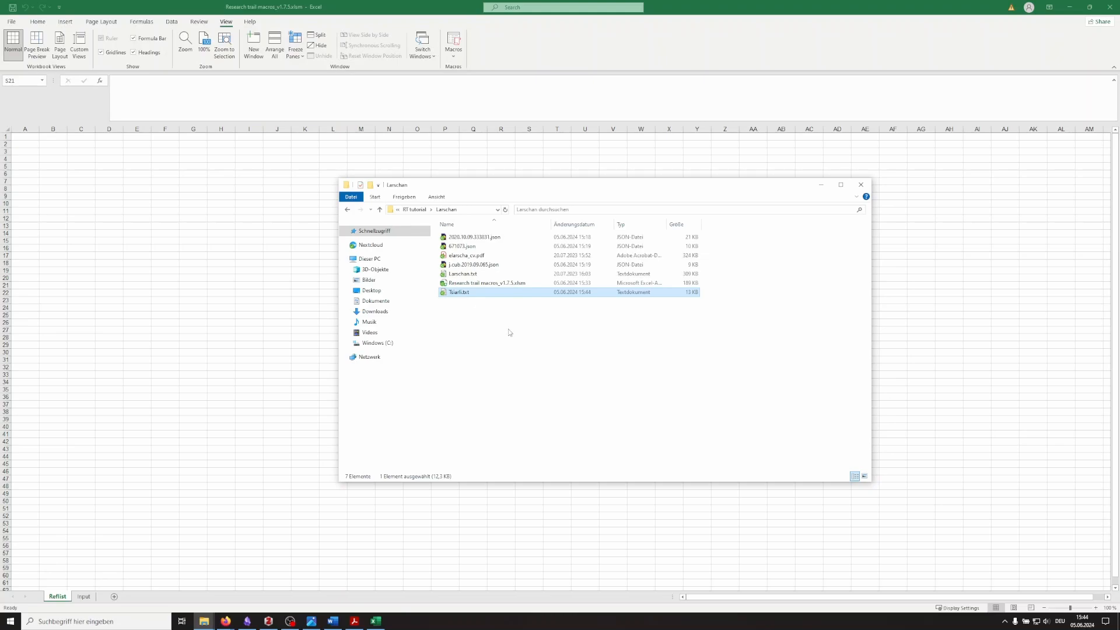
double_click(477, 291)
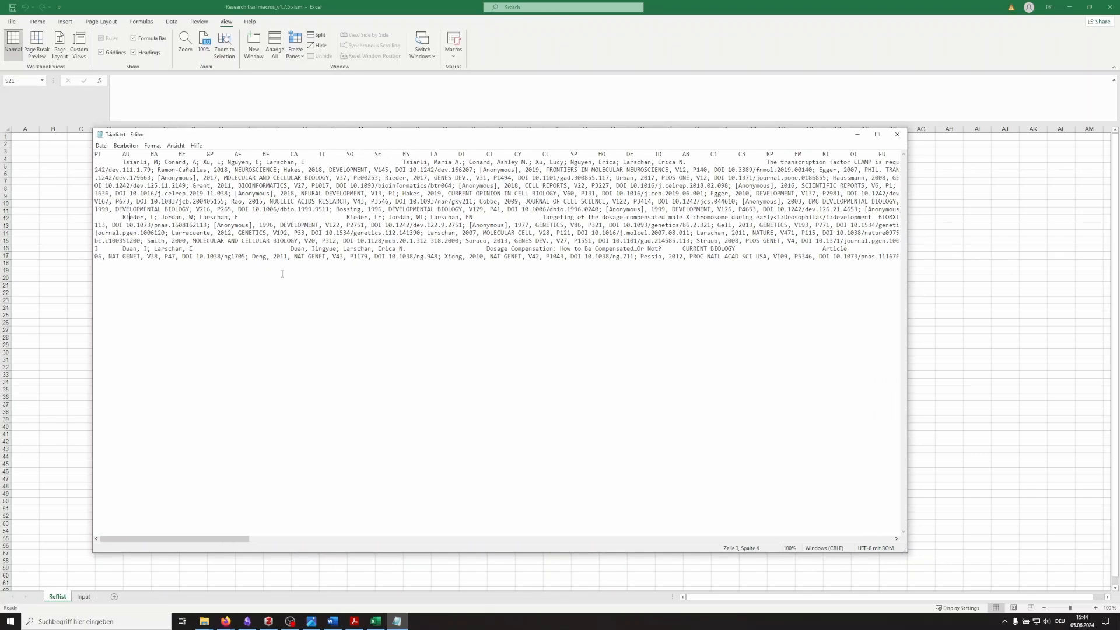
key(super+Tab)
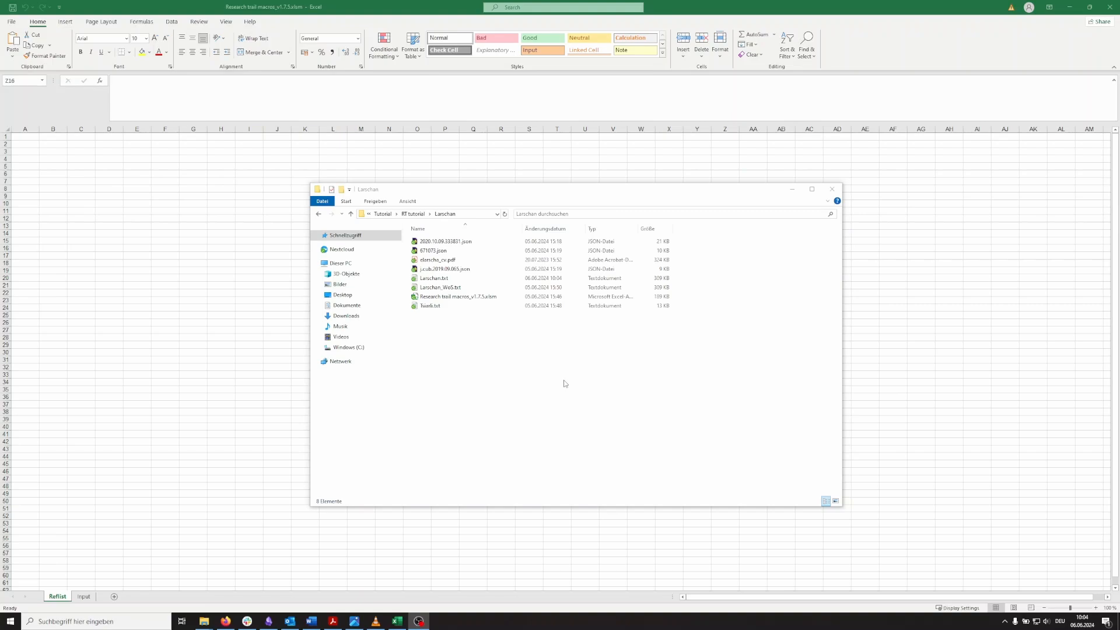
Open the Crossref output text file and the researcher's Web of Science text file, arranging both windows so each stays accessible
click(524, 350)
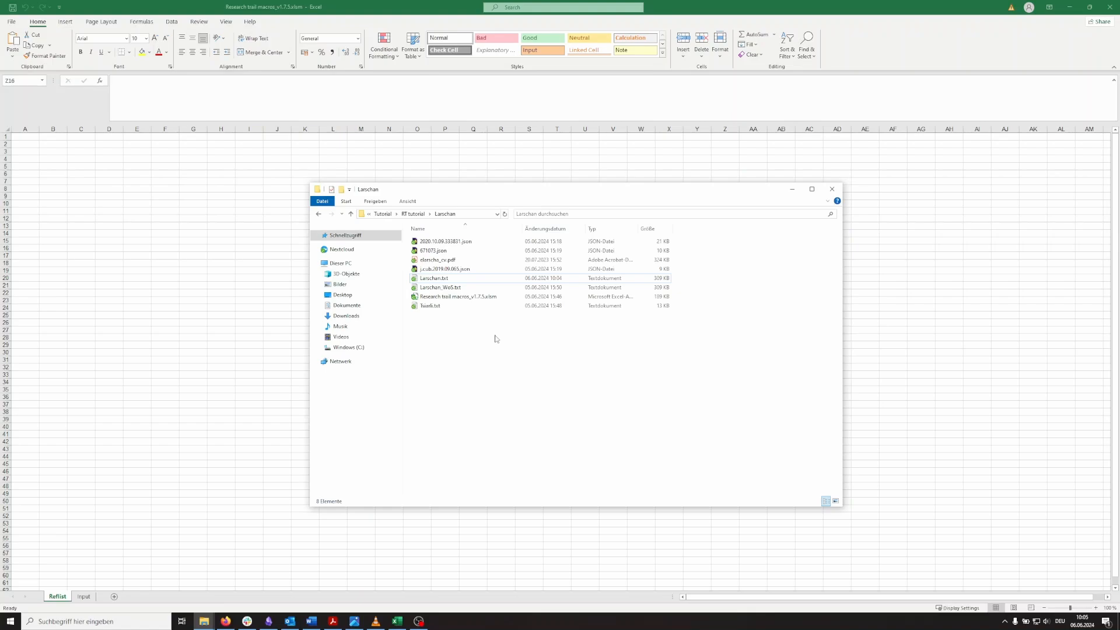
double_click(465, 305)
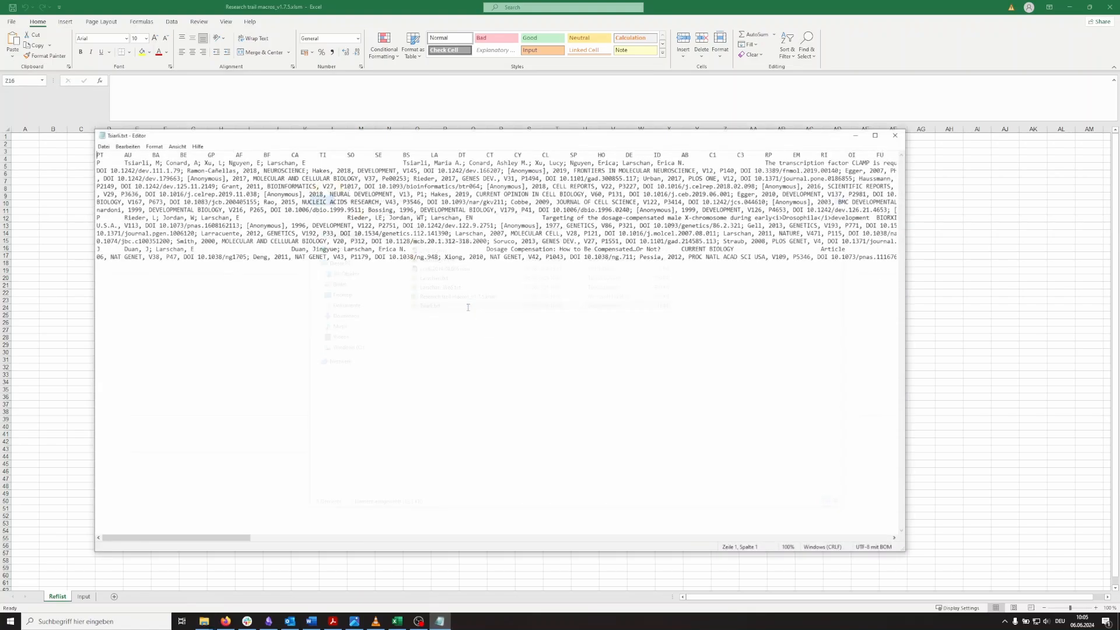
drag(555, 138, 690, 149)
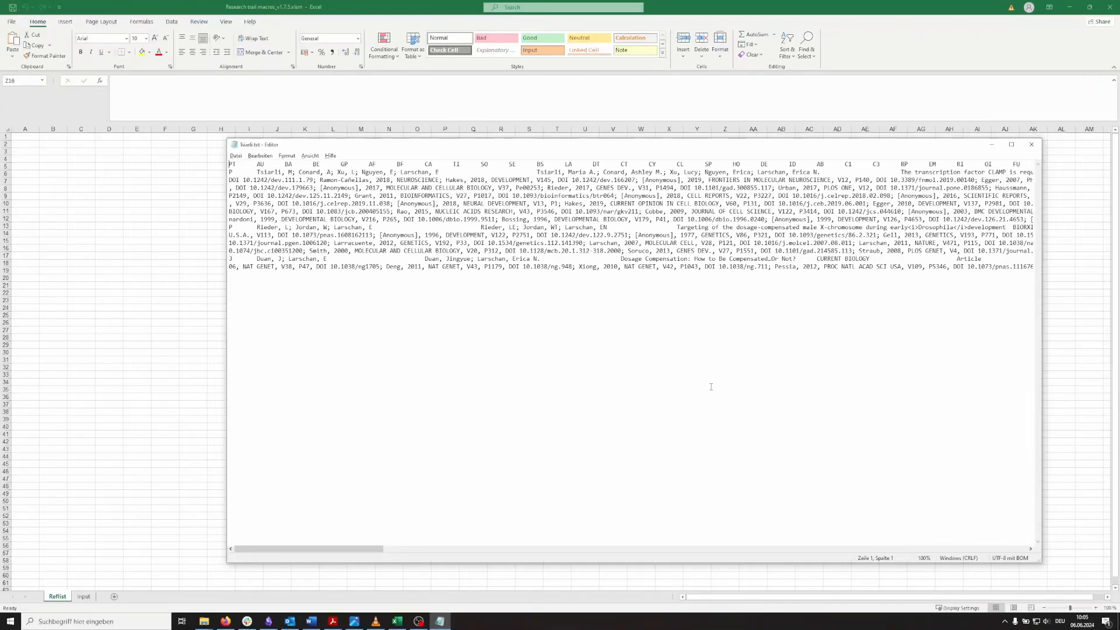
key(alt+Tab)
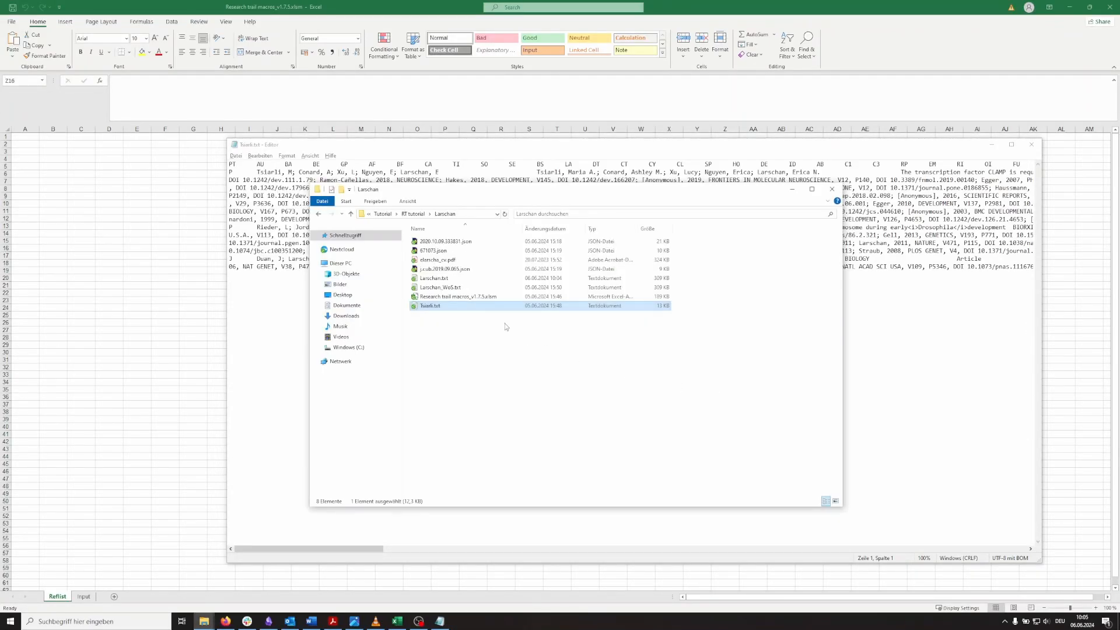
double_click(446, 278)
drag(409, 136, 376, 121)
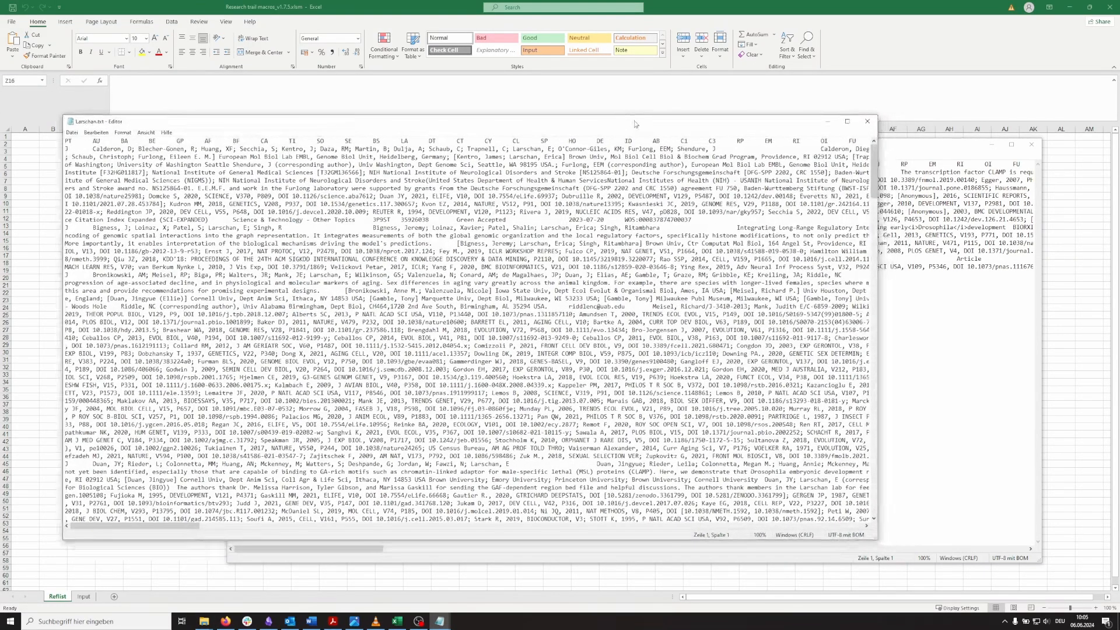
Append the three Crossref records without the header line to the end of the Web of Science text file, then save and close both files
click(950, 346)
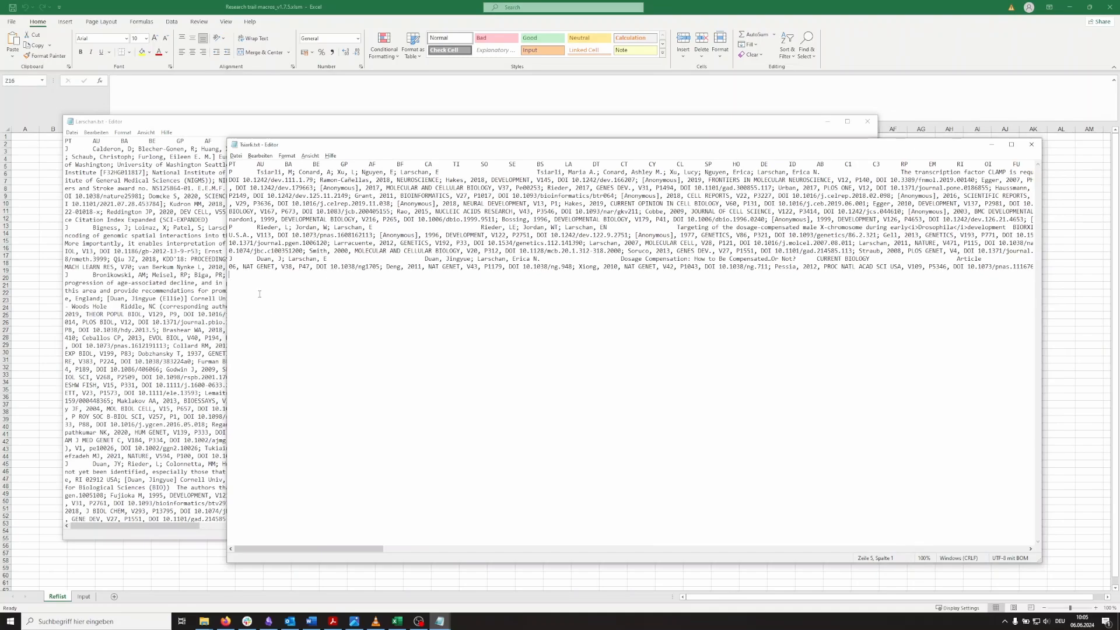
key(shift+Up)
key(shift+Up)
key(shift+Up)
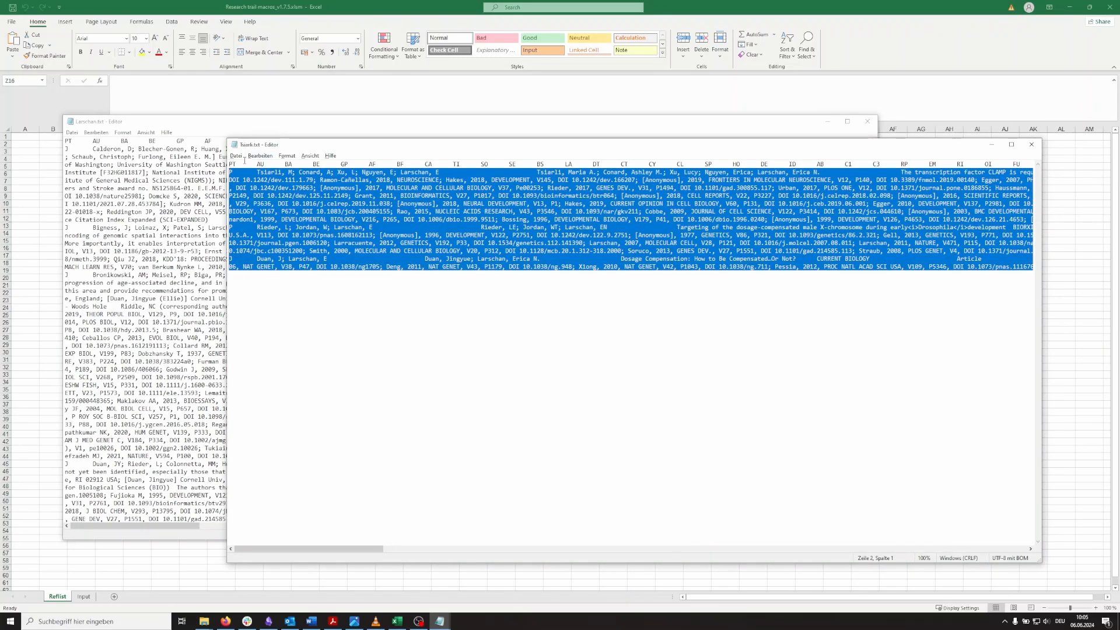
click(136, 130)
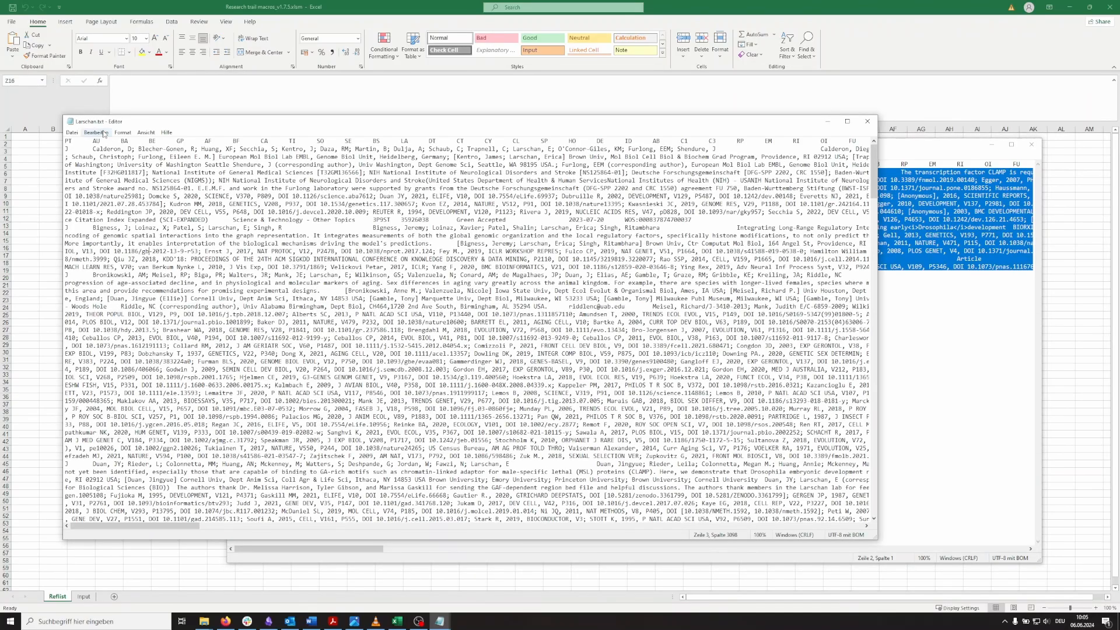
drag(874, 174, 874, 502)
click(93, 509)
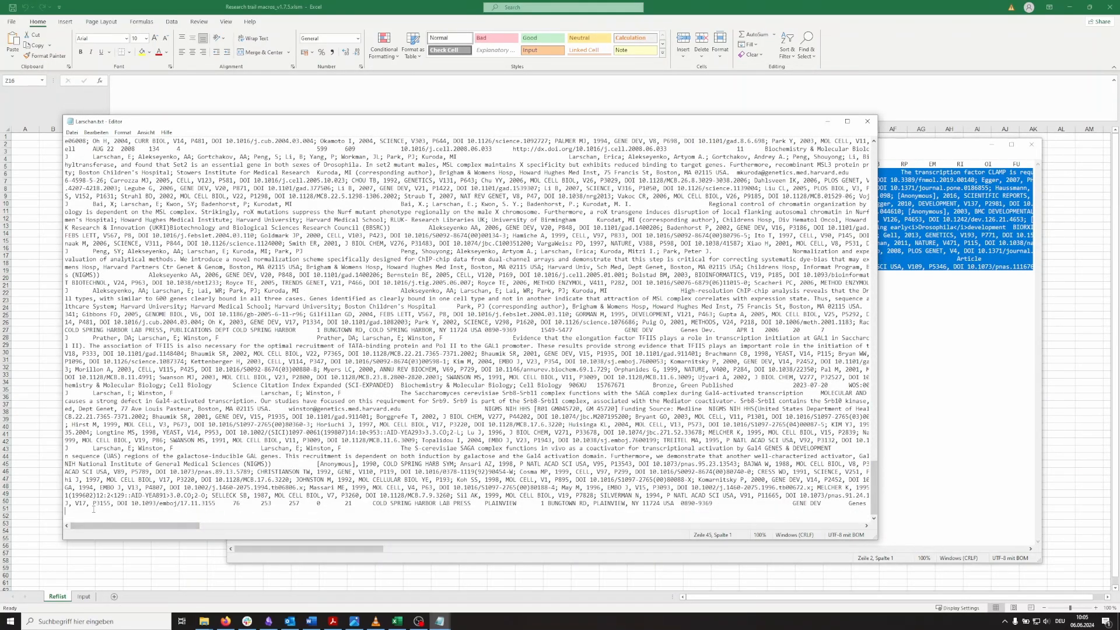
key(ctrl+v)
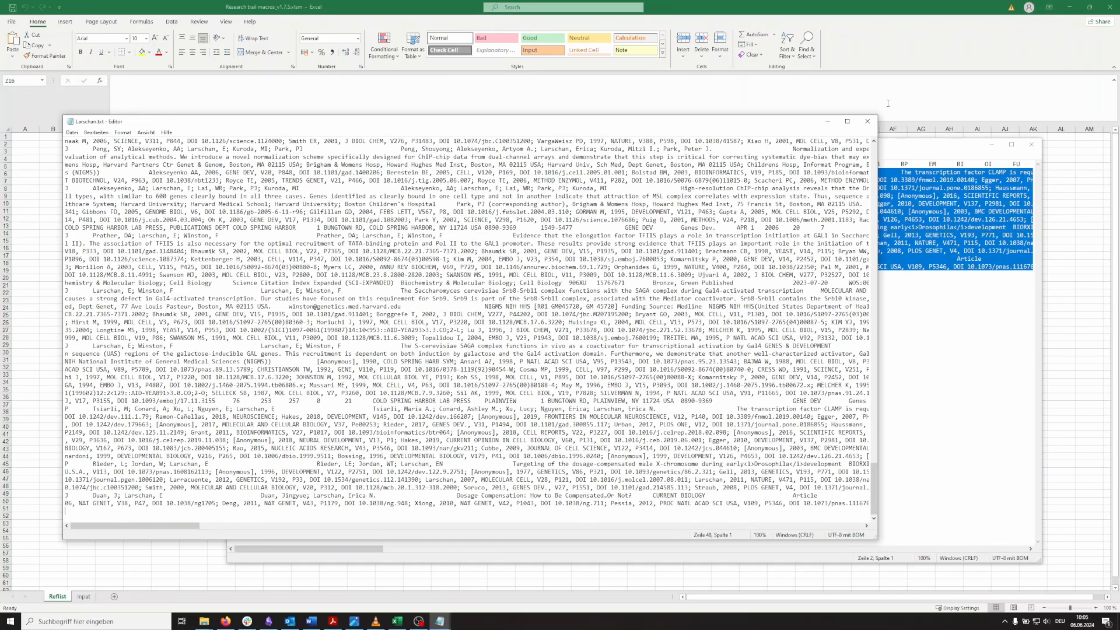
click(868, 122)
click(1032, 145)
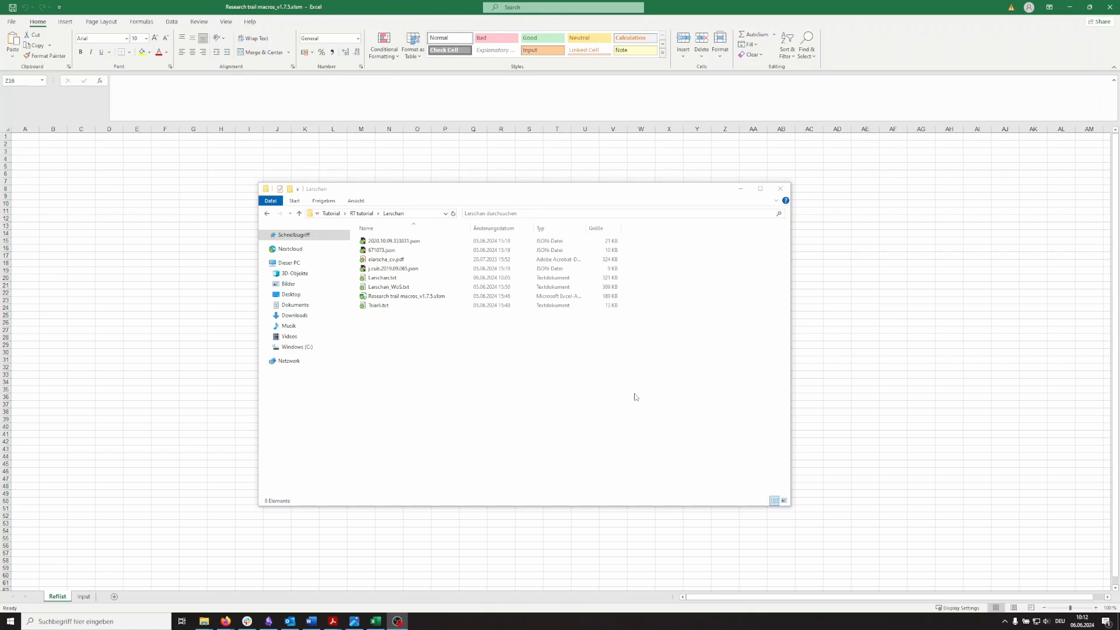
Switch to the Flowchart RT querkant.jpg image to review the routes for preparing the publication data
key(alt+Tab)
key(Tab)
key(Tab)
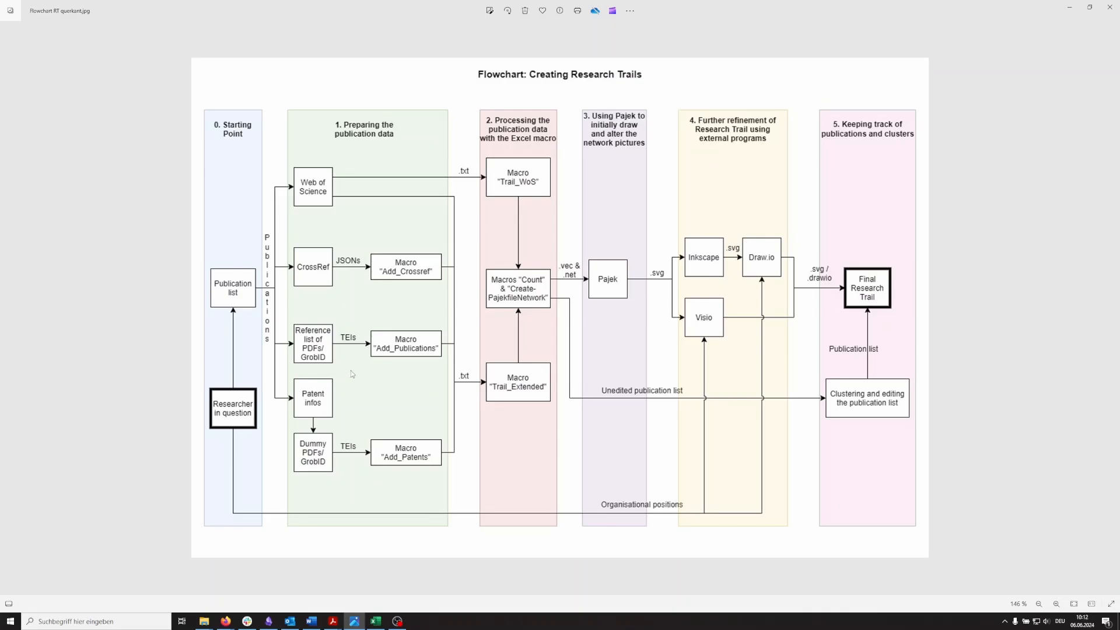
Switch to Google Scholar in Firefox and open the 2006 "MSL complex associates with clusters of actively transcribed genes" entry and its article link in new tabs
key(alt+Tab)
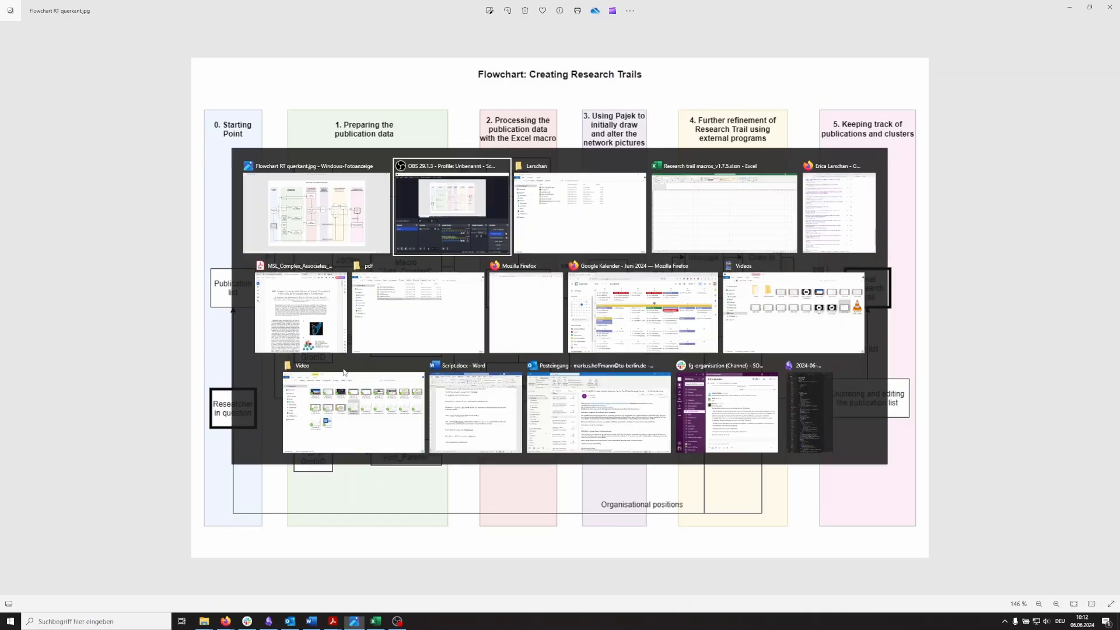
key(alt+Tab)
key(alt+Tab)
key(alt+Tab)
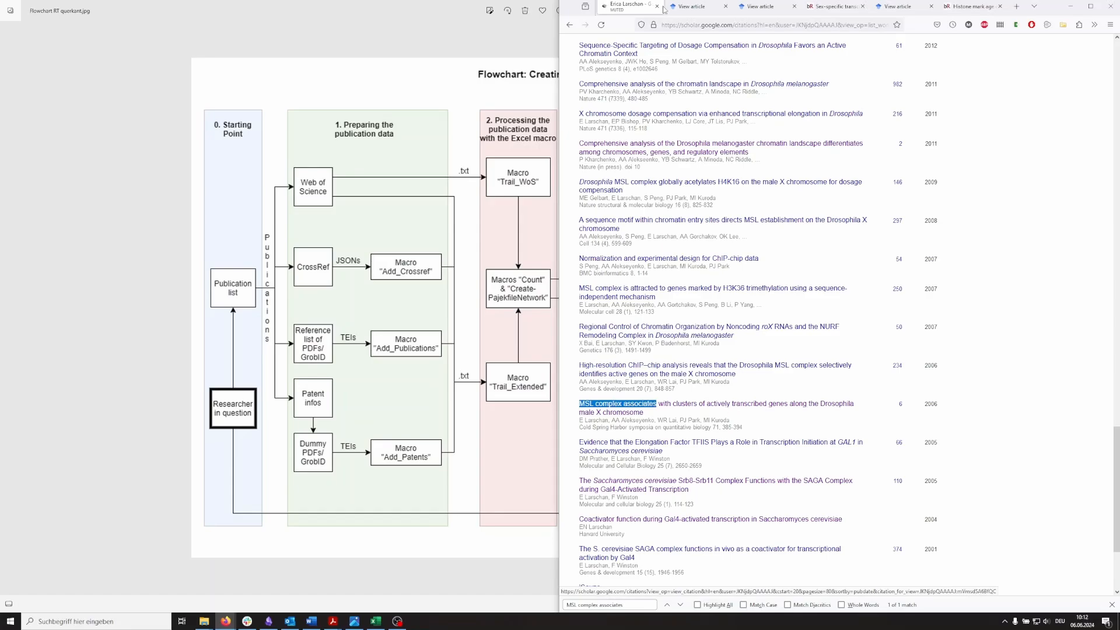
middle_click(720, 413)
click(681, 5)
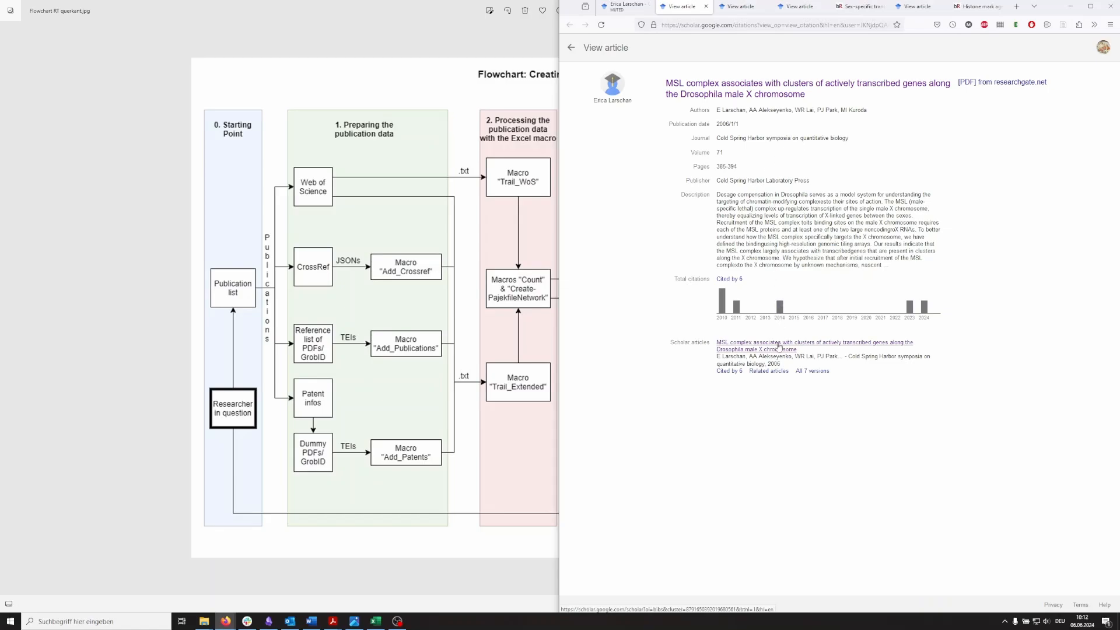
middle_click(778, 347)
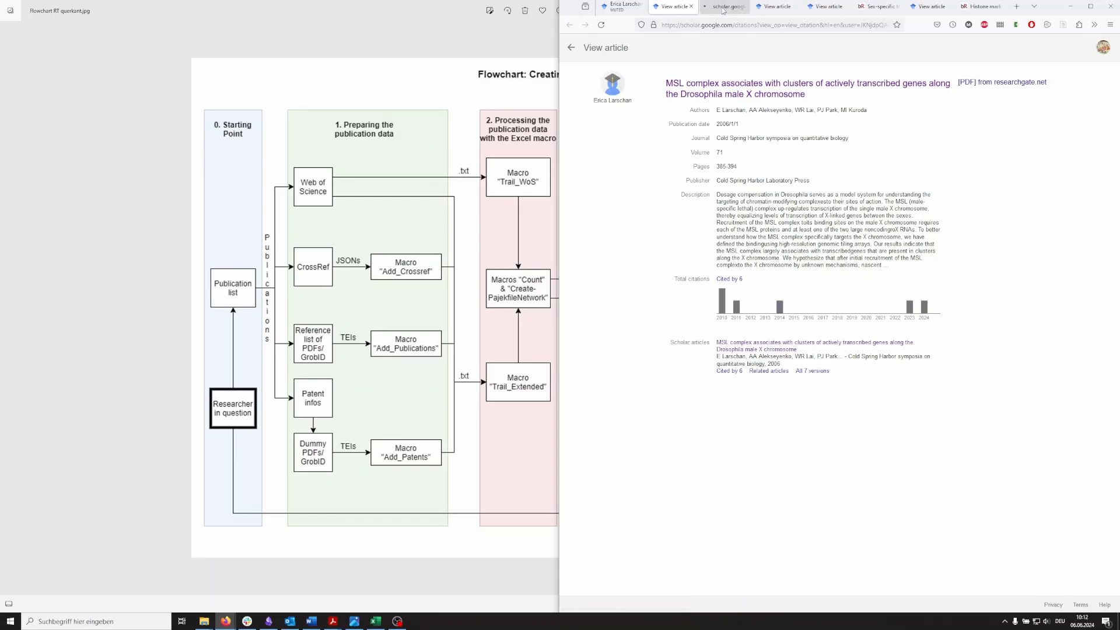
Download the full-text PDF of the 2006 MSL complex article from the Cold Spring Harbor Symposia page into the researcher's folder
click(722, 7)
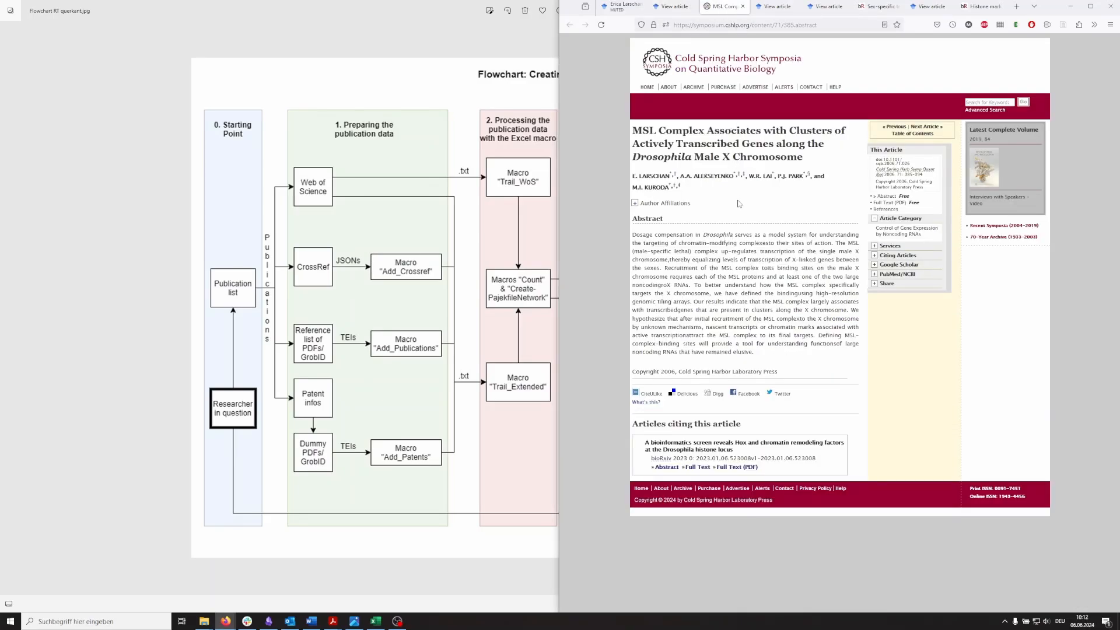
click(889, 204)
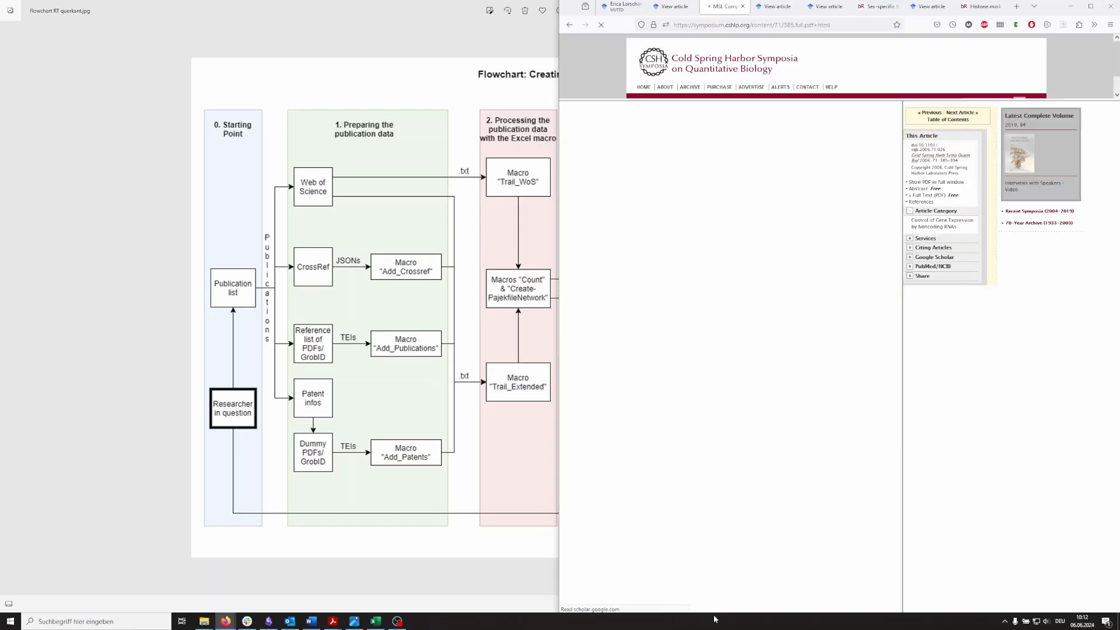
click(855, 190)
click(955, 302)
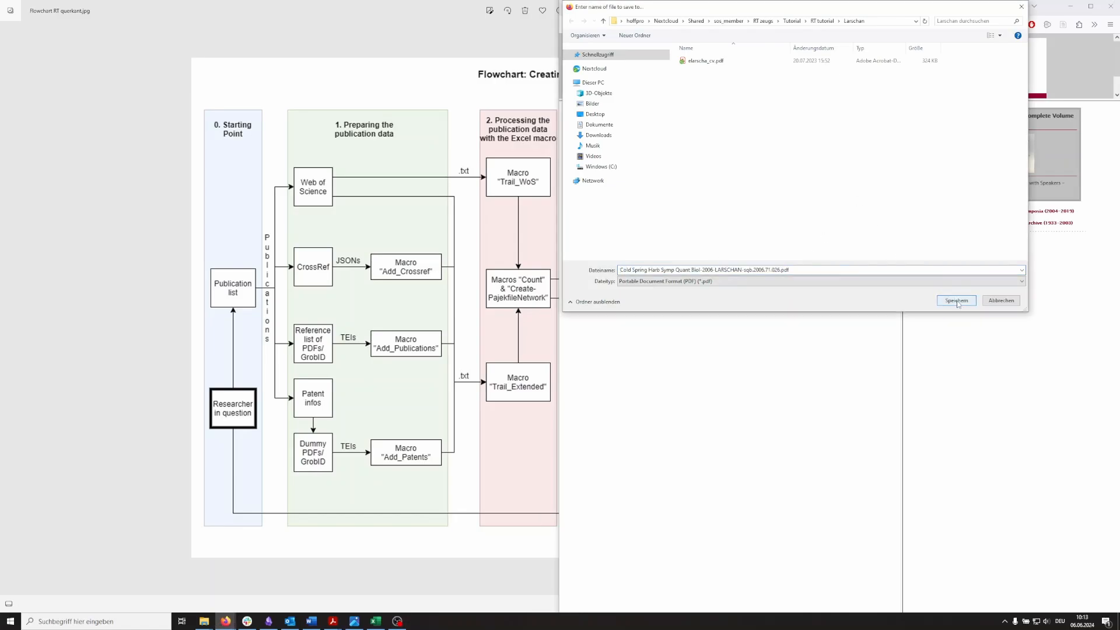
Switch to File Explorer, create a subfolder named pdf in the researcher's folder, and select the downloaded Cold Spring Harbor PDF
key(alt+Tab)
key(Tab)
key(Tab)
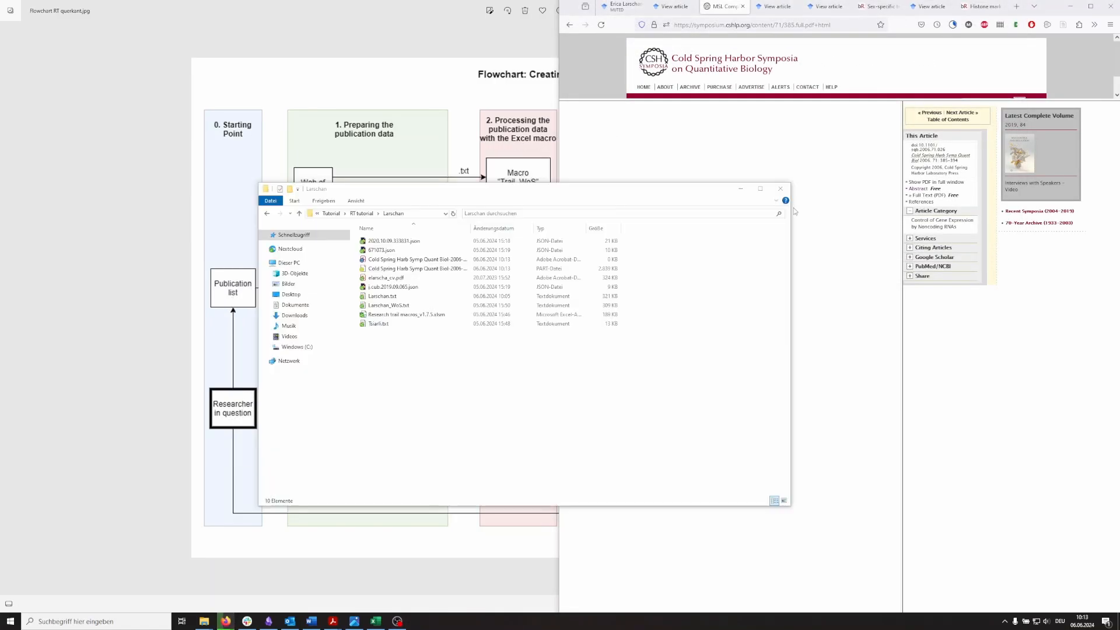
right_click(443, 361)
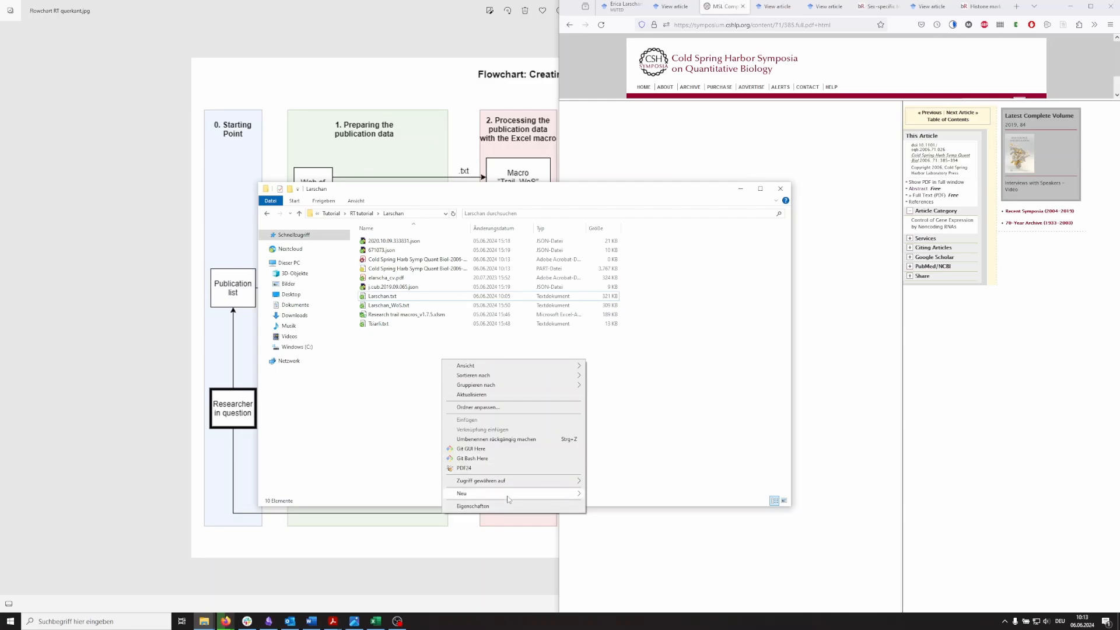
mouse_move(509, 497)
click(619, 496)
text(pdf)
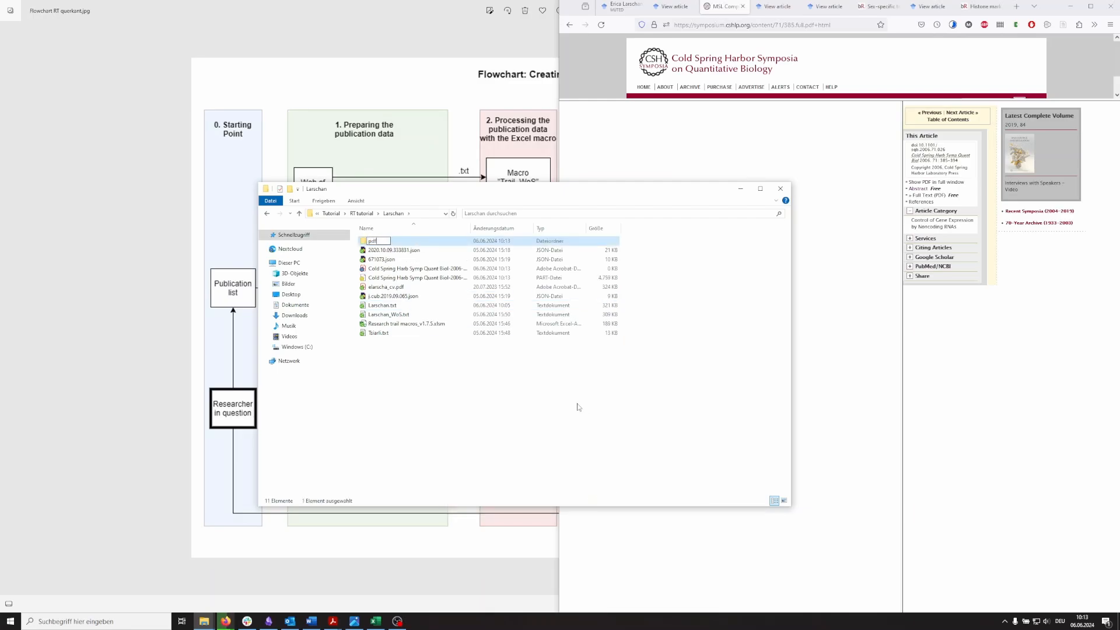
key(Return)
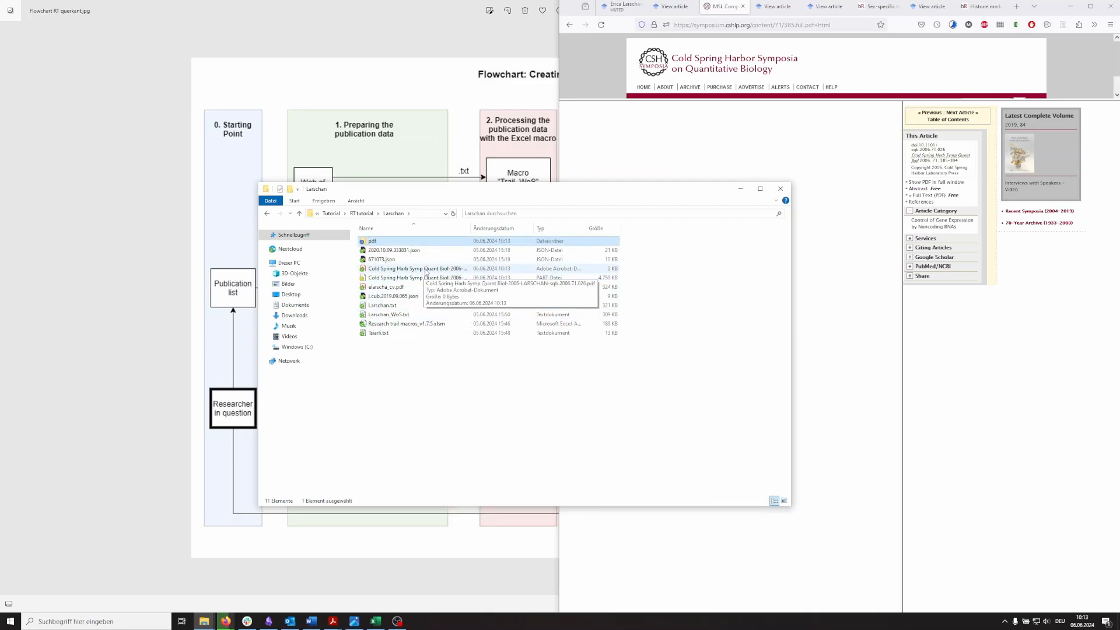
click(432, 270)
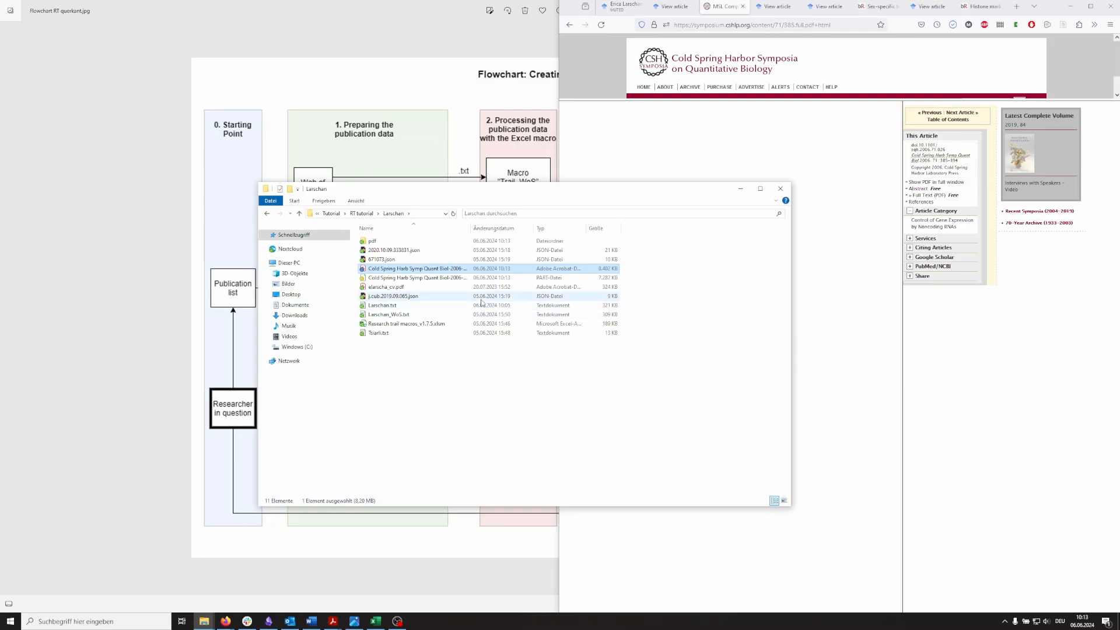
From the Google Scholar profile, open the 2021 "Sex-specific transcript diversity" bioRxiv preprint and save 2021.03.18.436074v5.full.pdf in the pdf subfolder
click(623, 7)
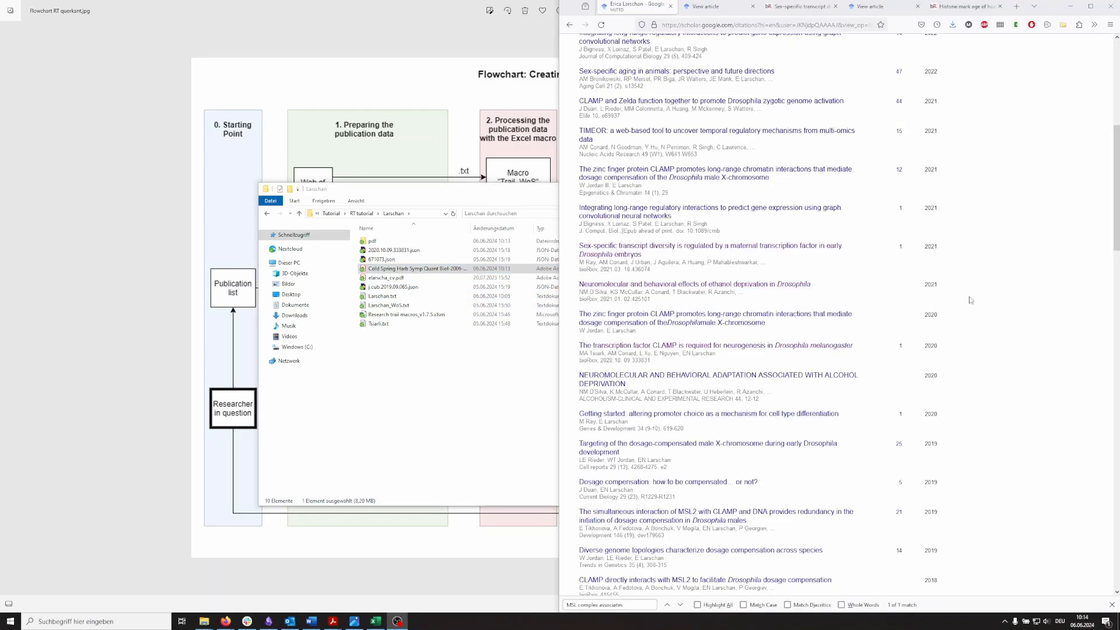
middle_click(672, 250)
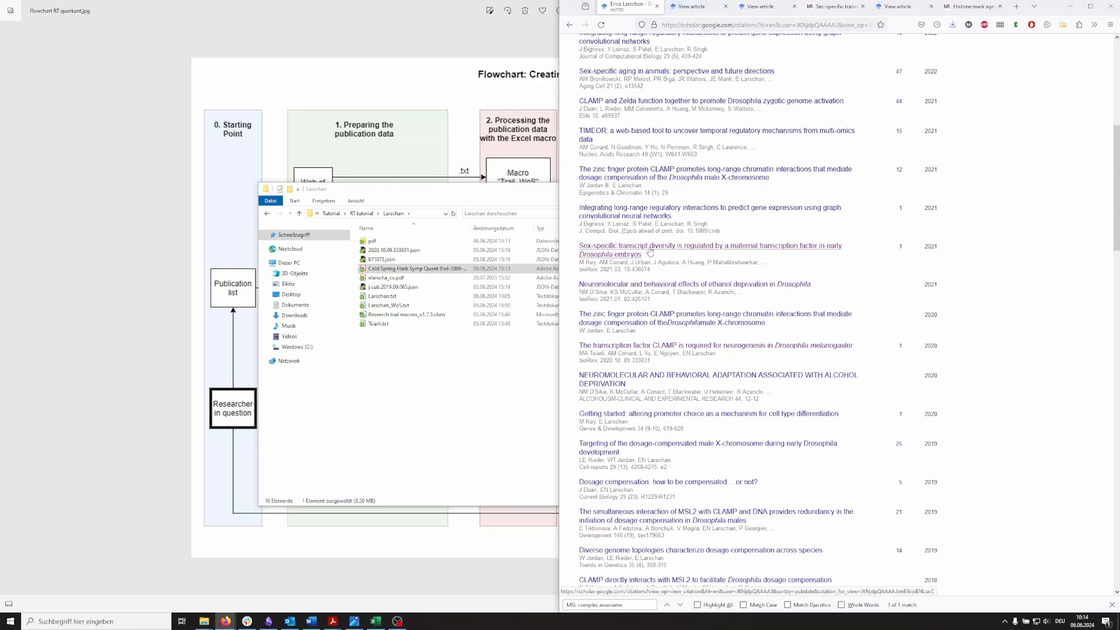
click(694, 6)
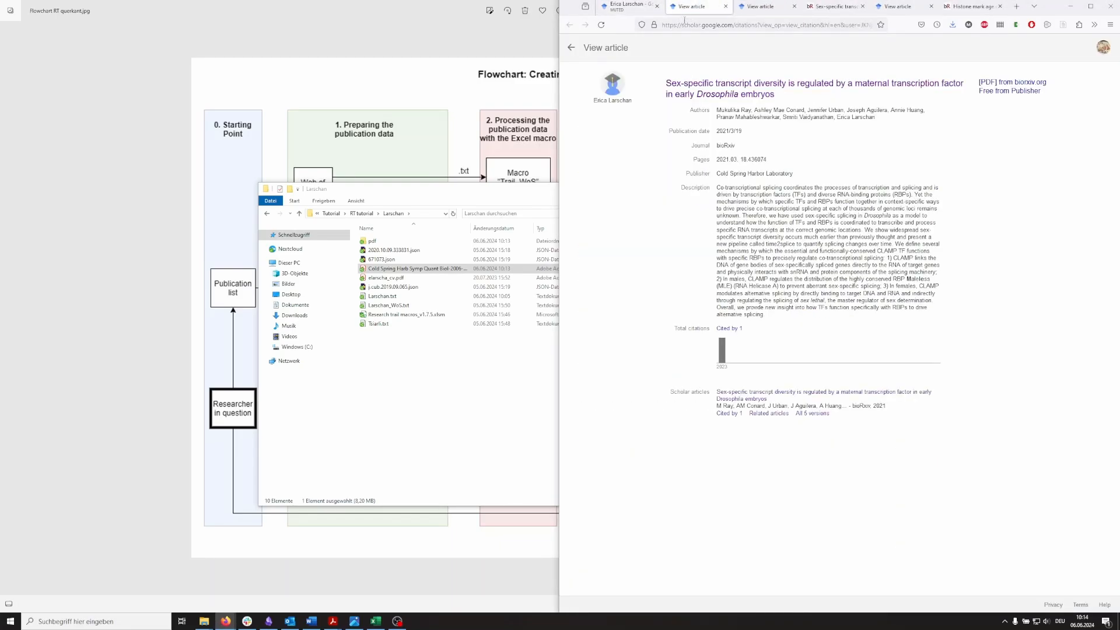
middle_click(813, 393)
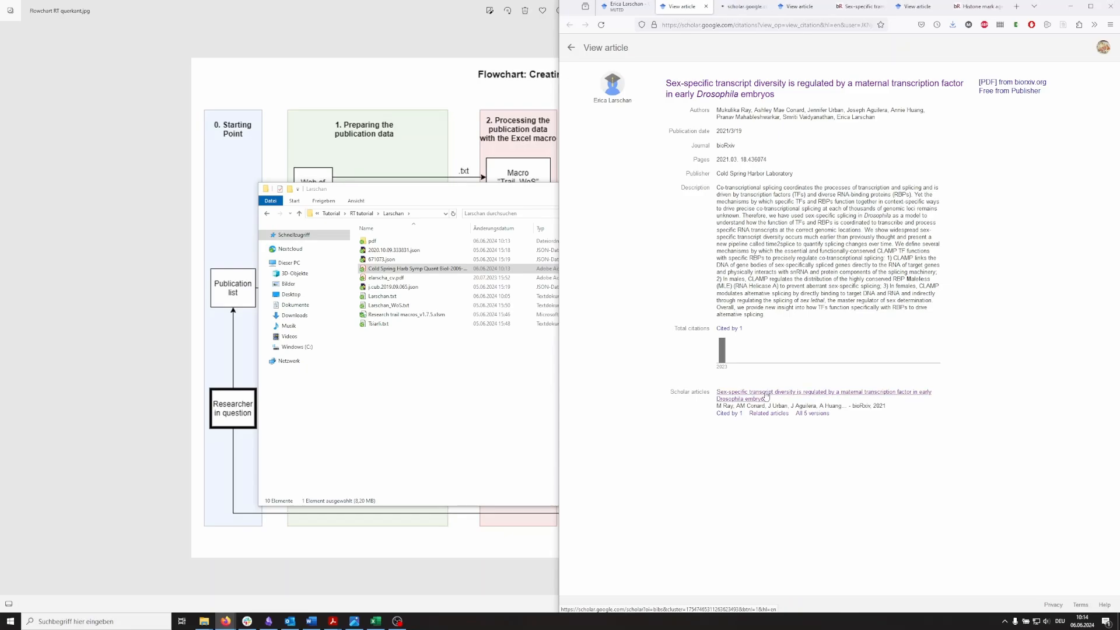
click(737, 11)
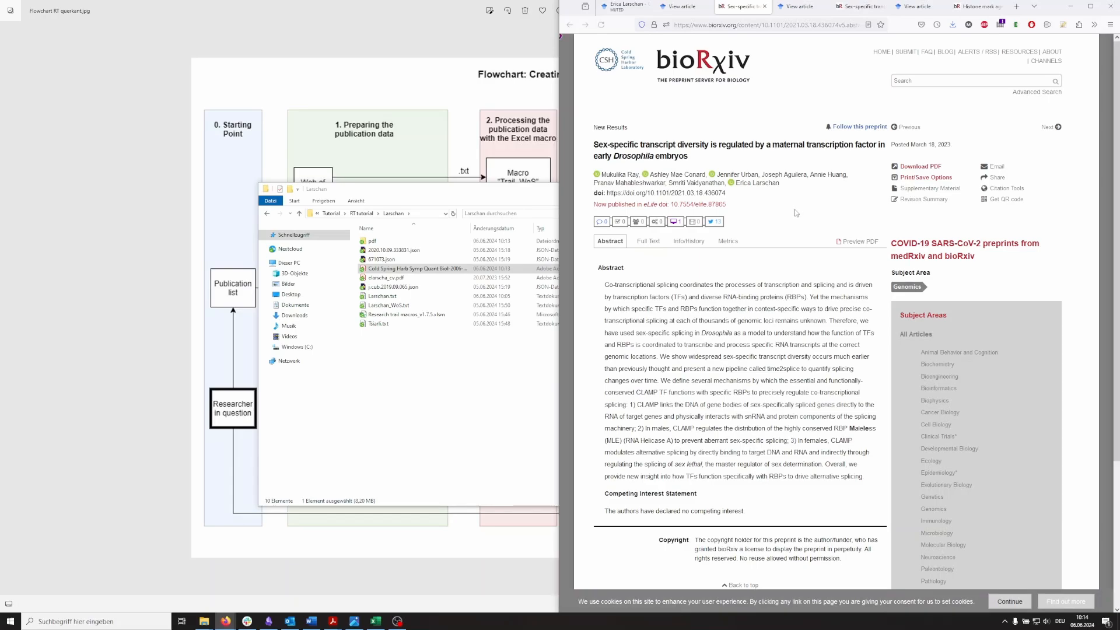
click(924, 171)
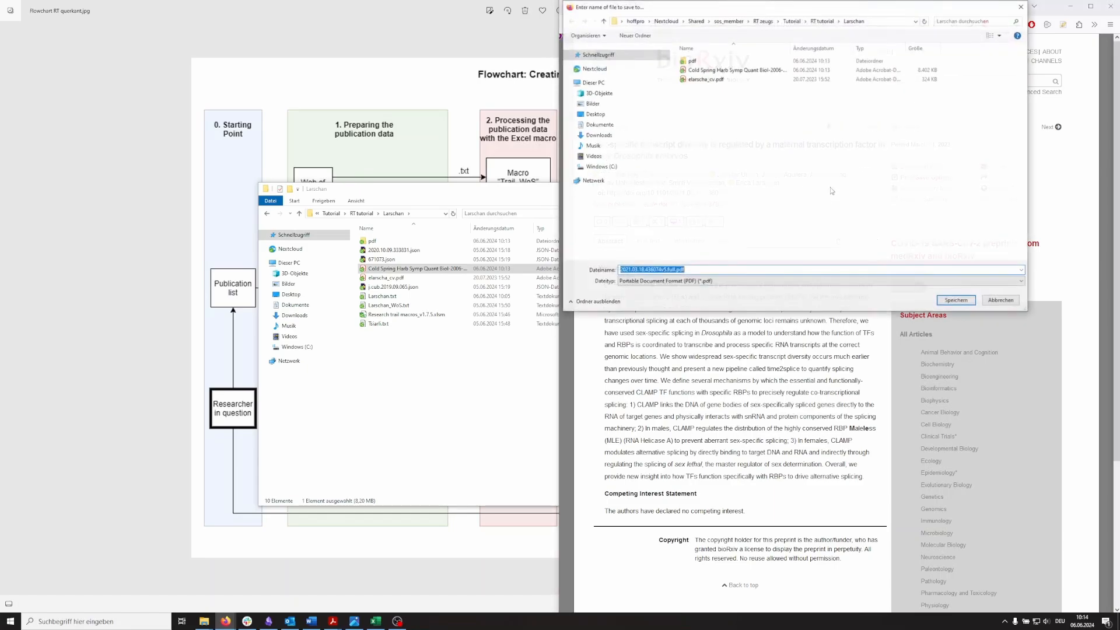
double_click(692, 61)
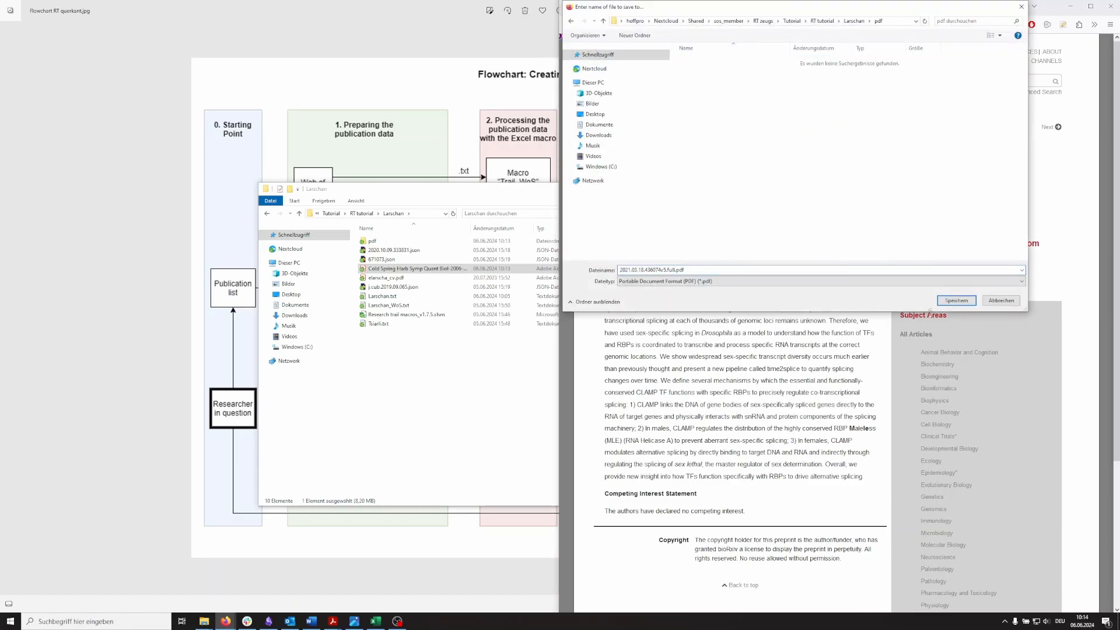
click(955, 305)
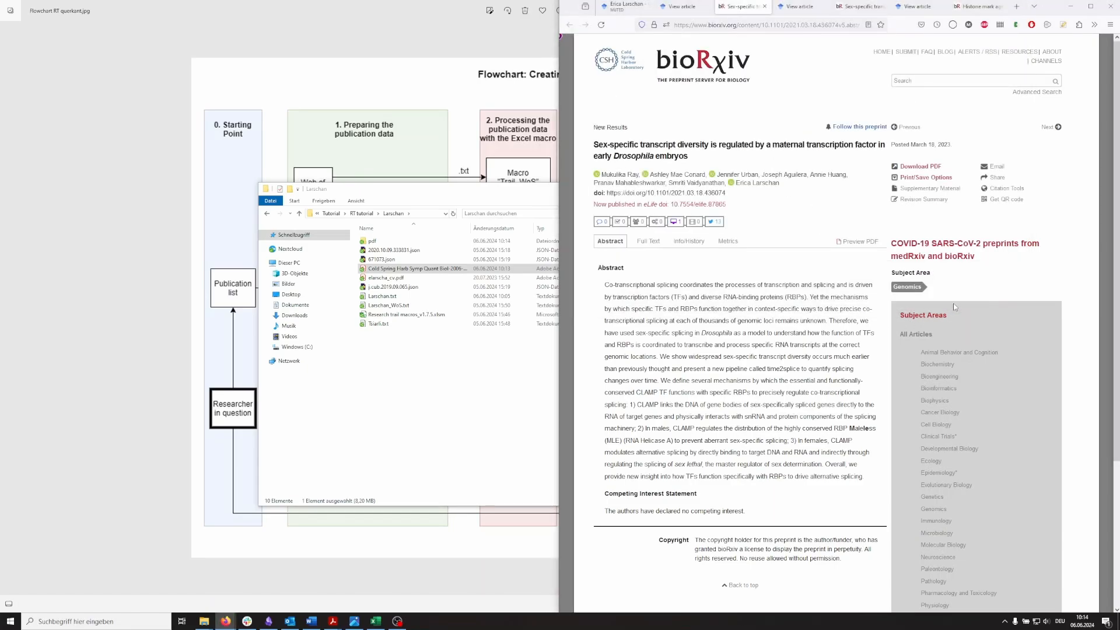
Open the "Histone mark age of human tissues and cells" bioRxiv preprint from Google Scholar and save its full-text PDF in the pdf subfolder
click(620, 9)
scroll(819, 252, up, 10)
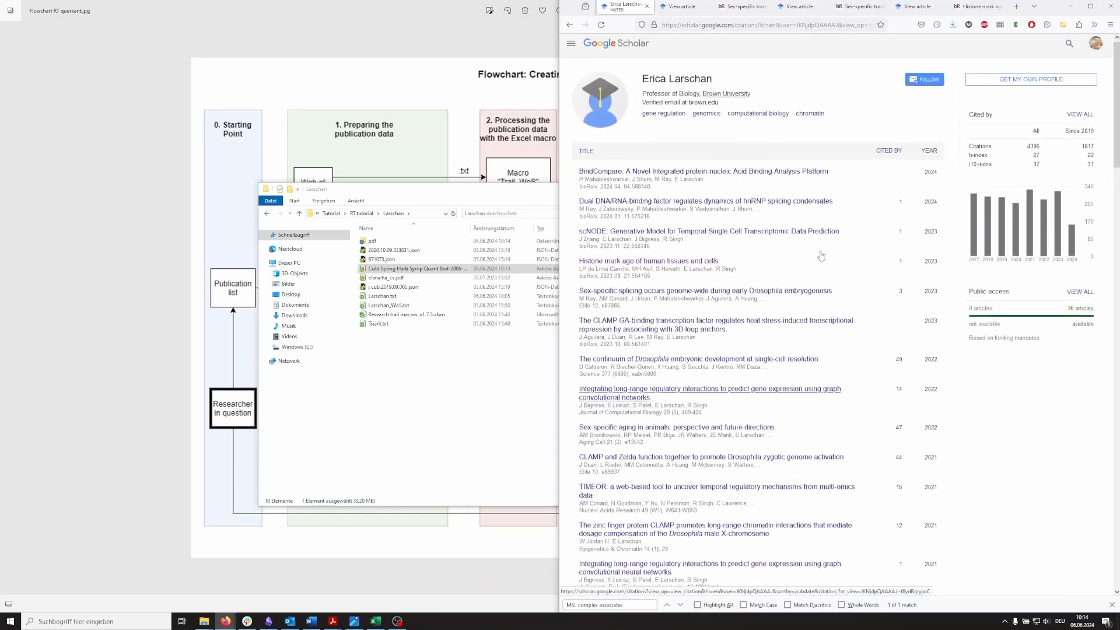
click(669, 263)
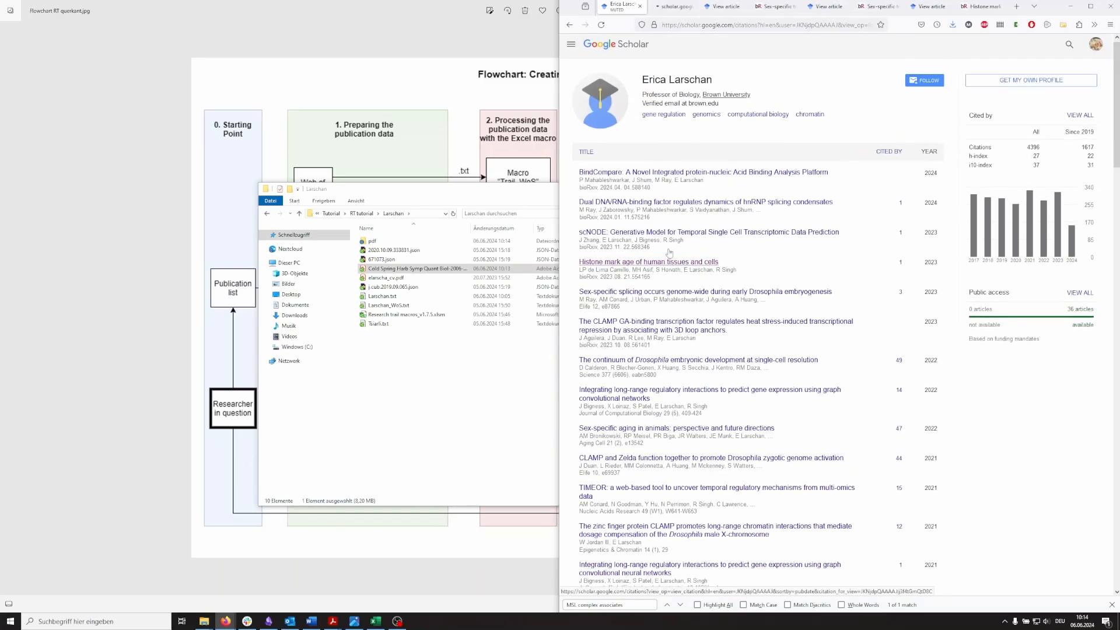
click(771, 399)
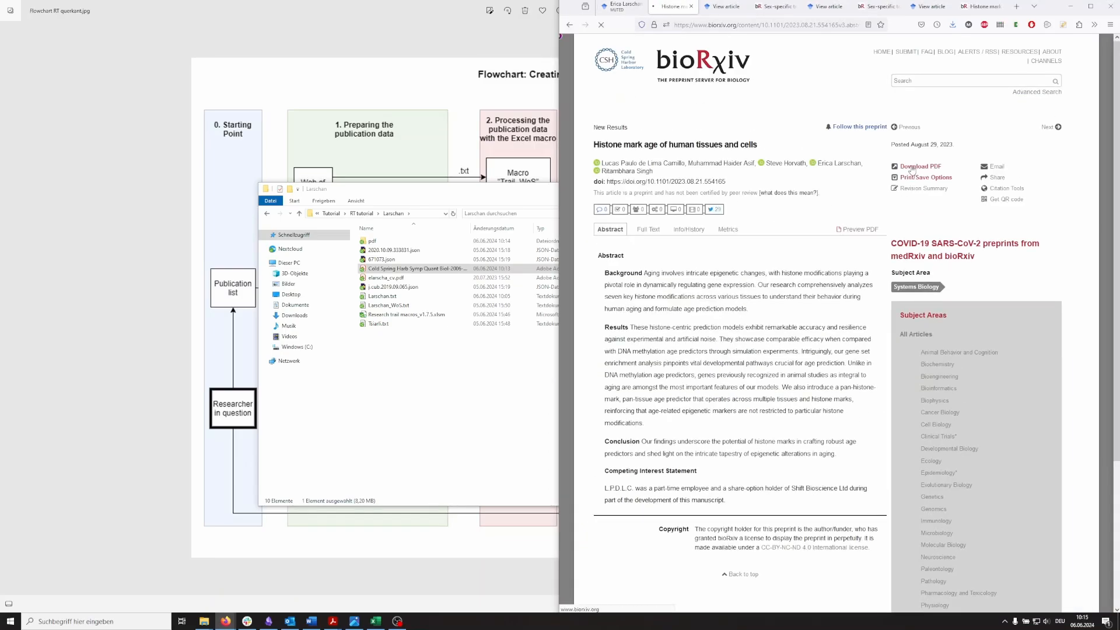
click(913, 170)
click(957, 300)
Move the Cold Spring Harbor article PDF into the pdf subfolder in File Explorer and open that subfolder
click(409, 268)
drag(409, 269, 372, 241)
double_click(372, 241)
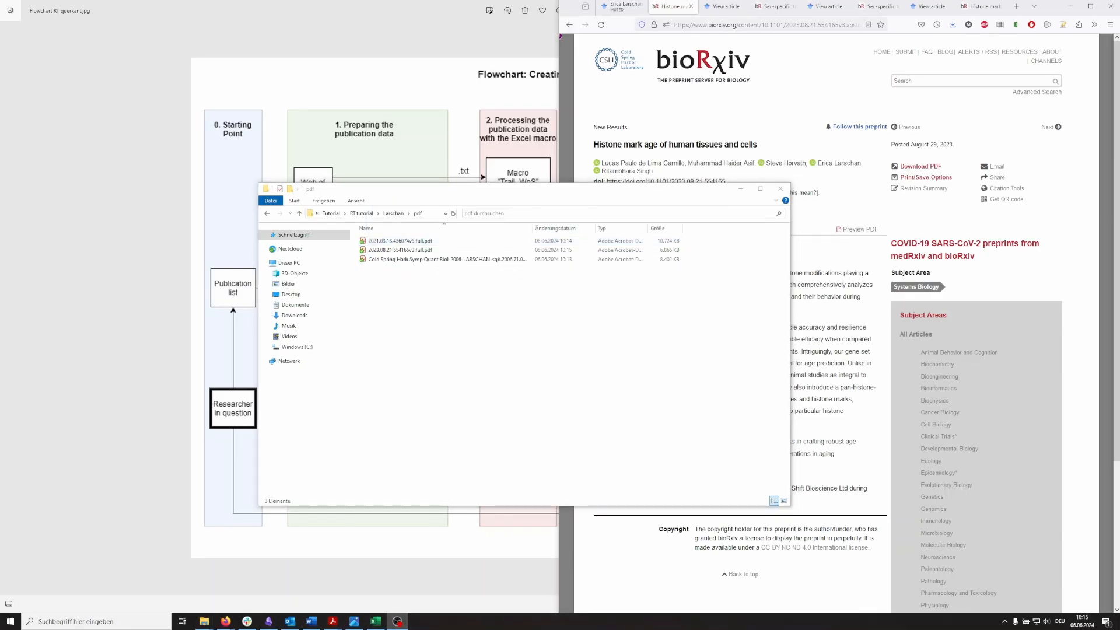
Open 2021.03.18.436074v5.full.pdf in Acrobat and examine its title, authors and abstract
click(432, 244)
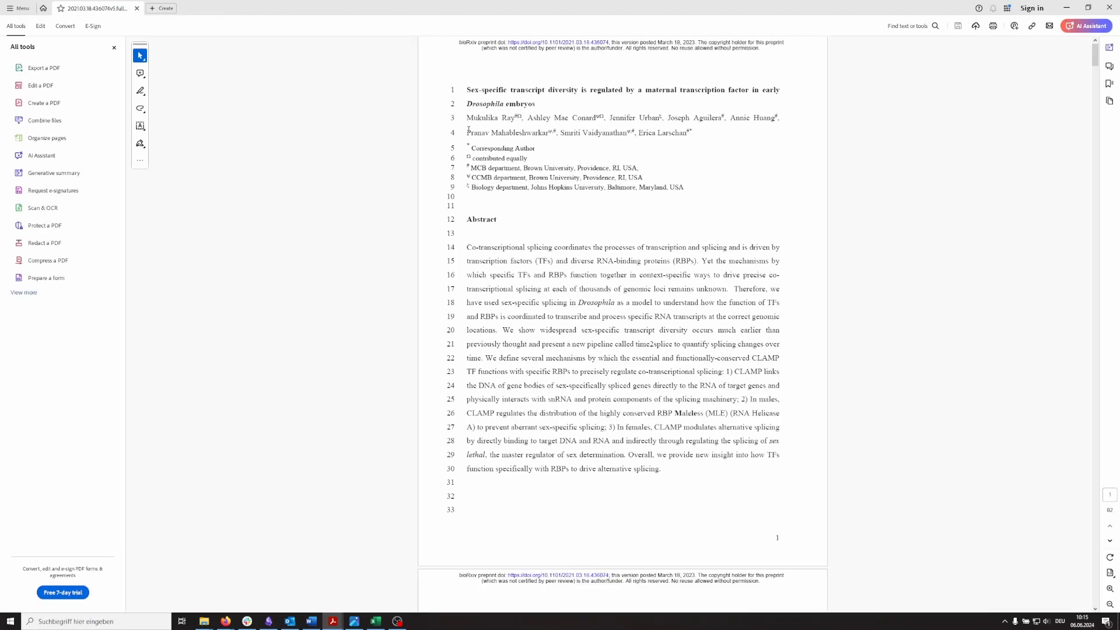
scroll(699, 300, down, 3)
scroll(703, 300, up, 3)
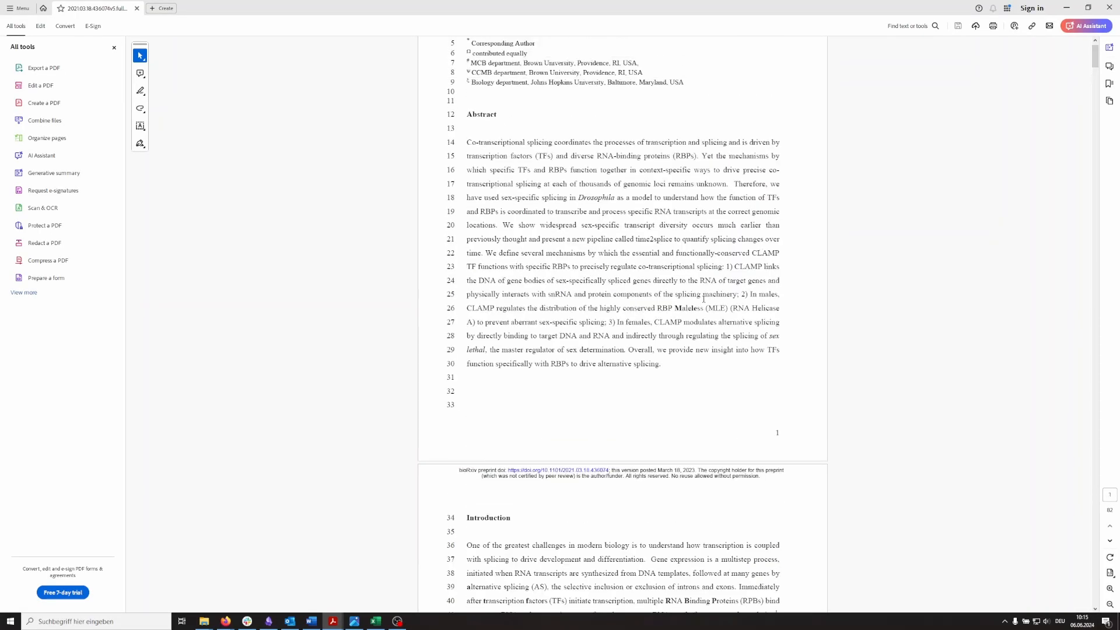
Switch to the Cold Spring Harbor article PDF and examine the reference list on its final pages
key(alt+Tab)
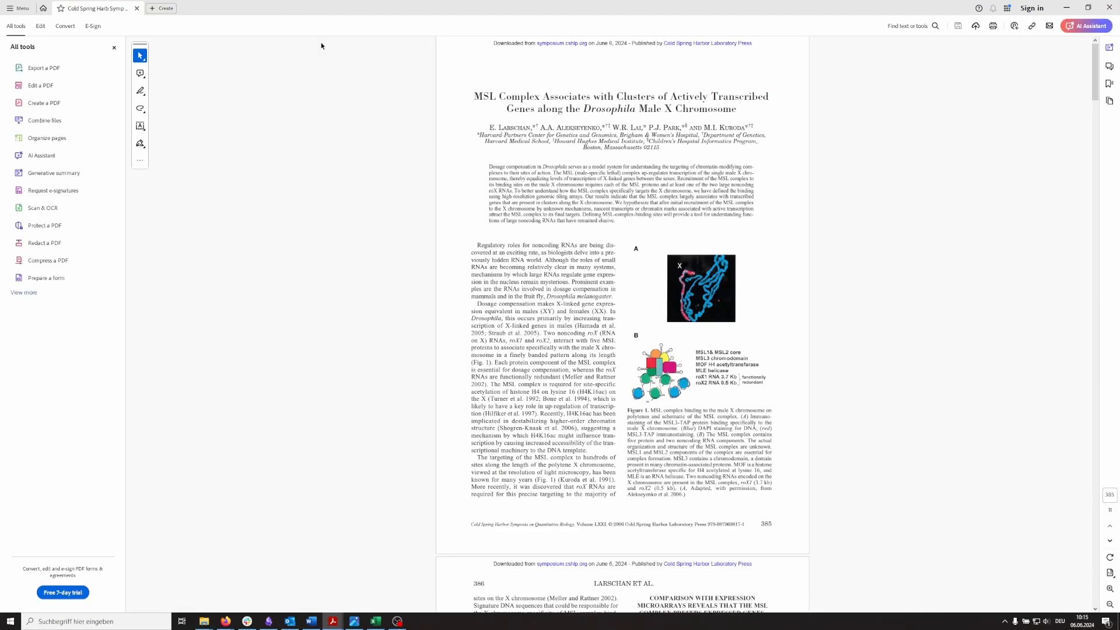
scroll(903, 237, down, 7)
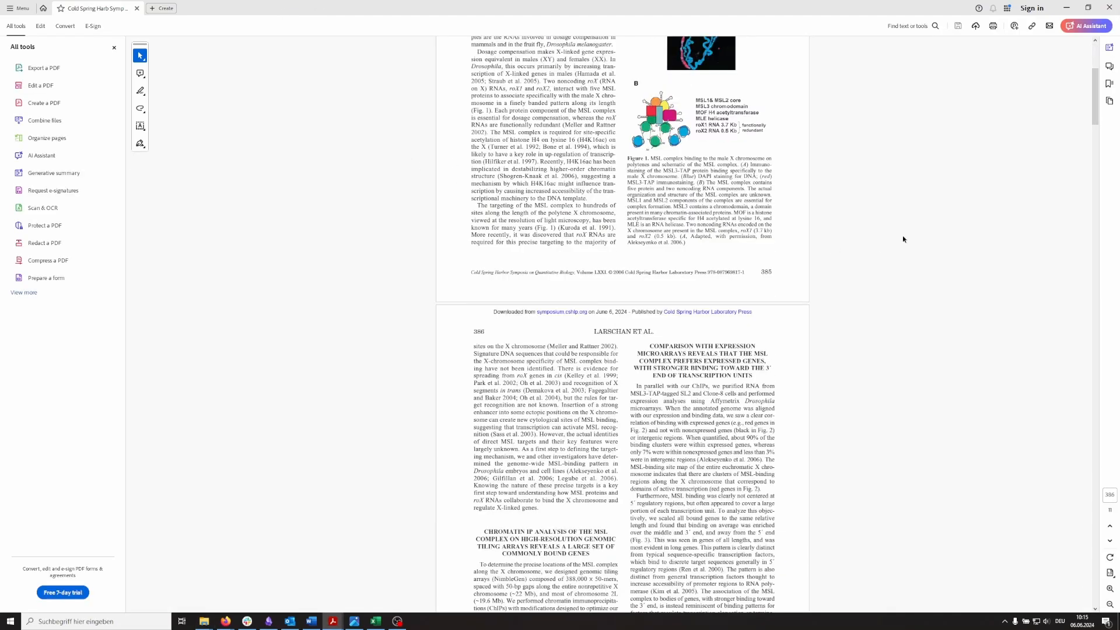
scroll(1090, 172, down, 3)
drag(1090, 171, 1090, 528)
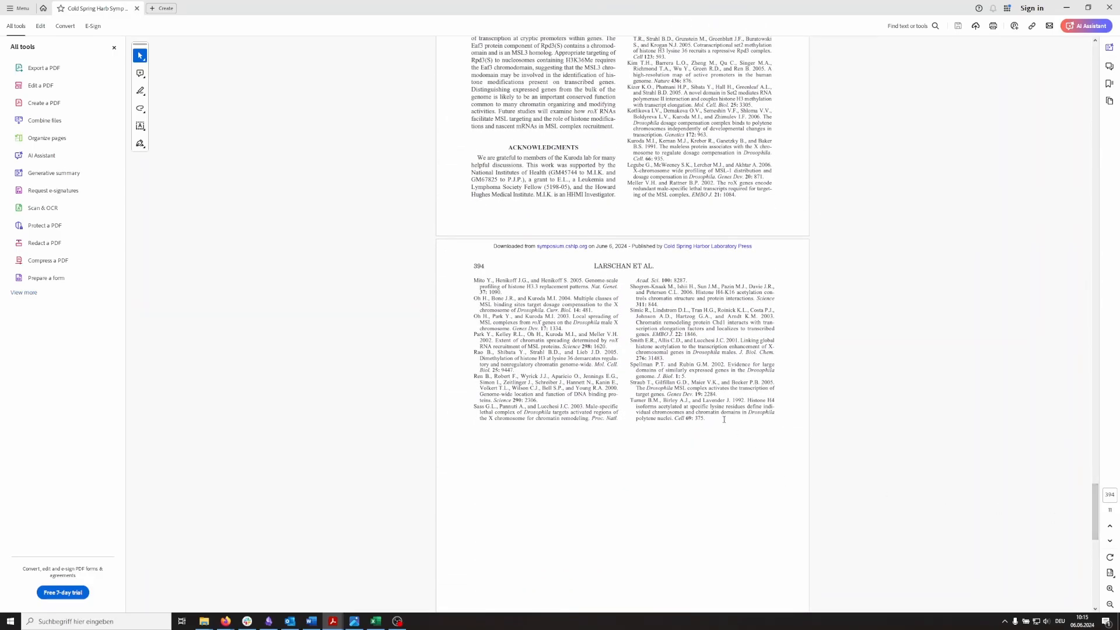
drag(725, 416, 509, 285)
scroll(747, 327, up, 8)
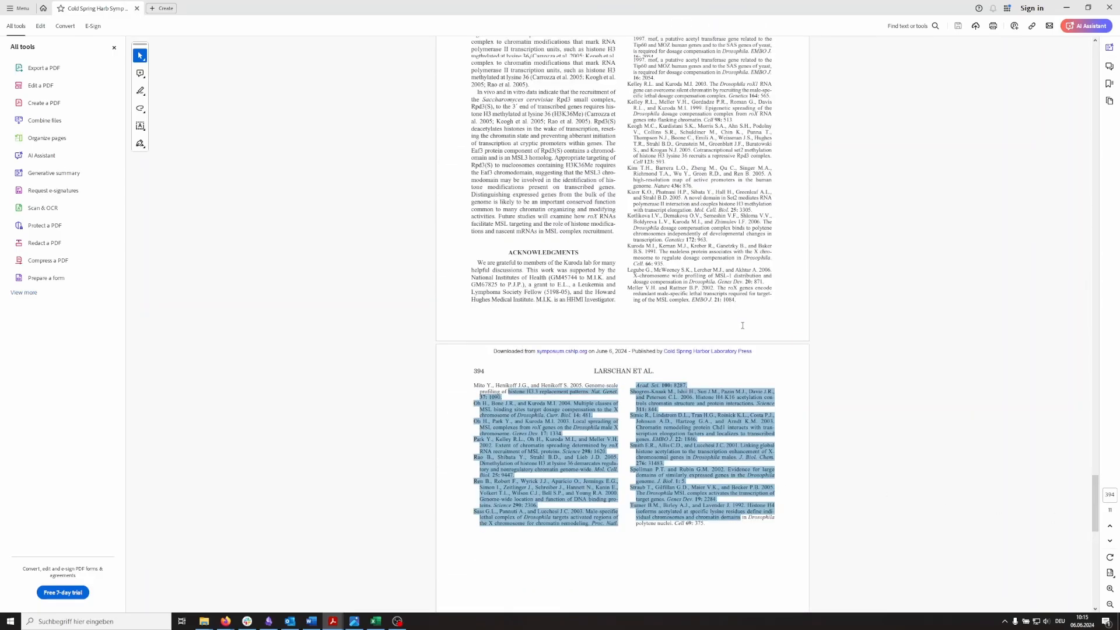
scroll(747, 327, up, 2)
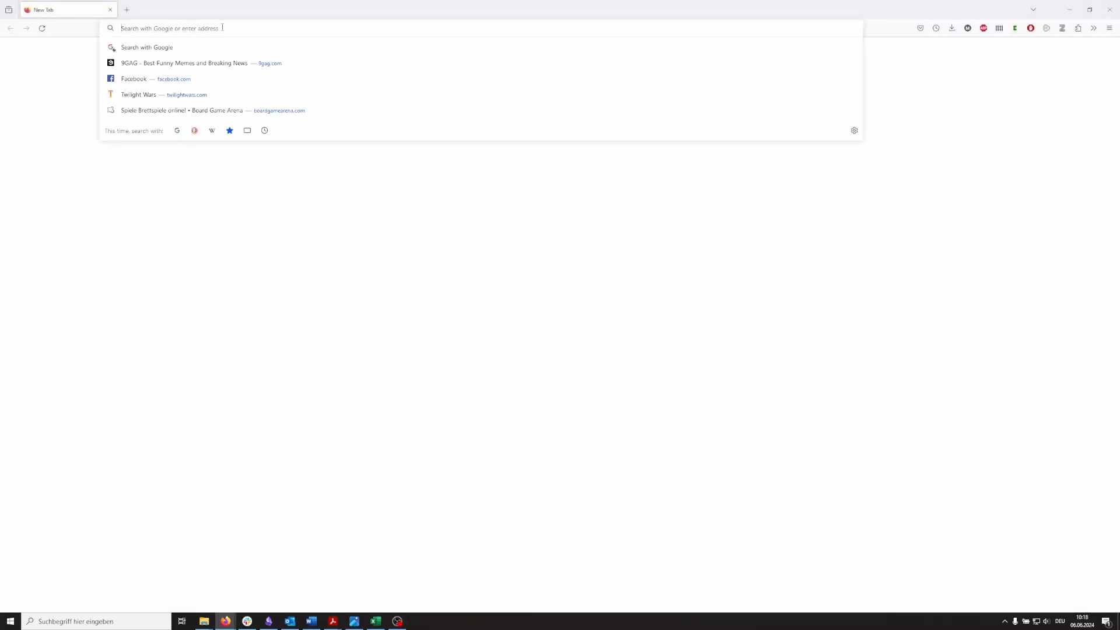
Open the Grobid web application in Firefox and set its TEI service to Process Fulltext Document with Consolidate citations enabled
text(grobid)
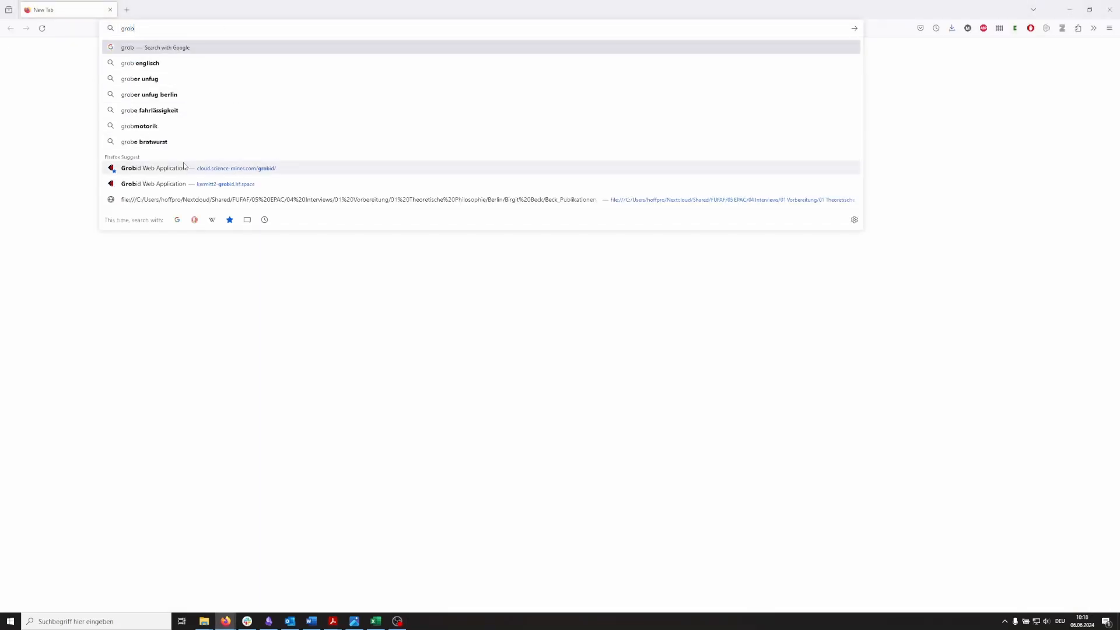
click(179, 168)
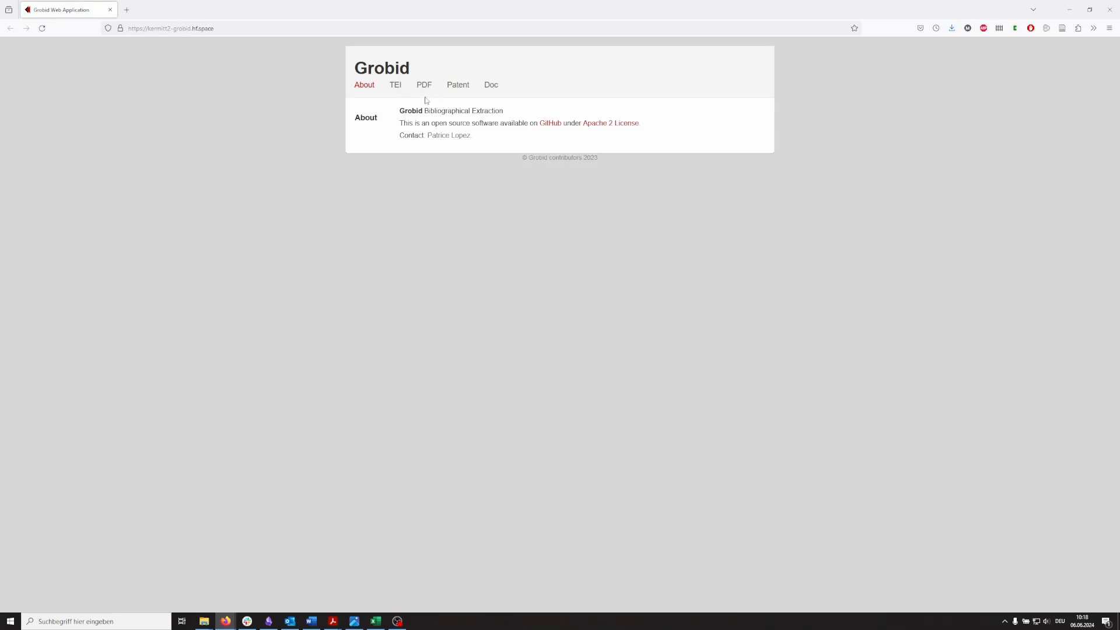
click(396, 85)
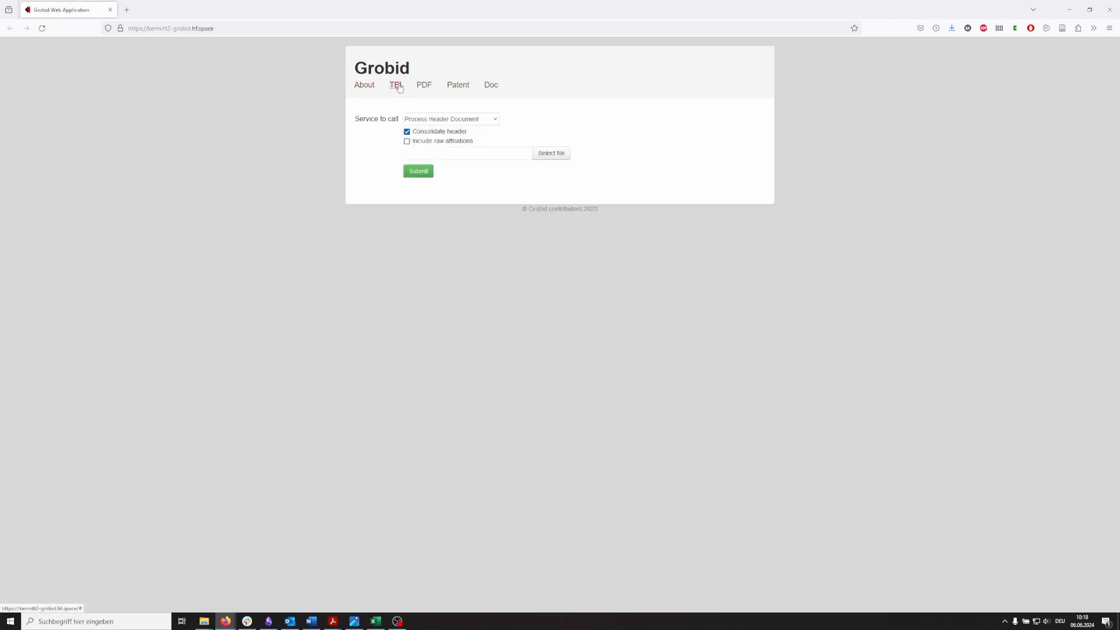
click(441, 119)
click(468, 157)
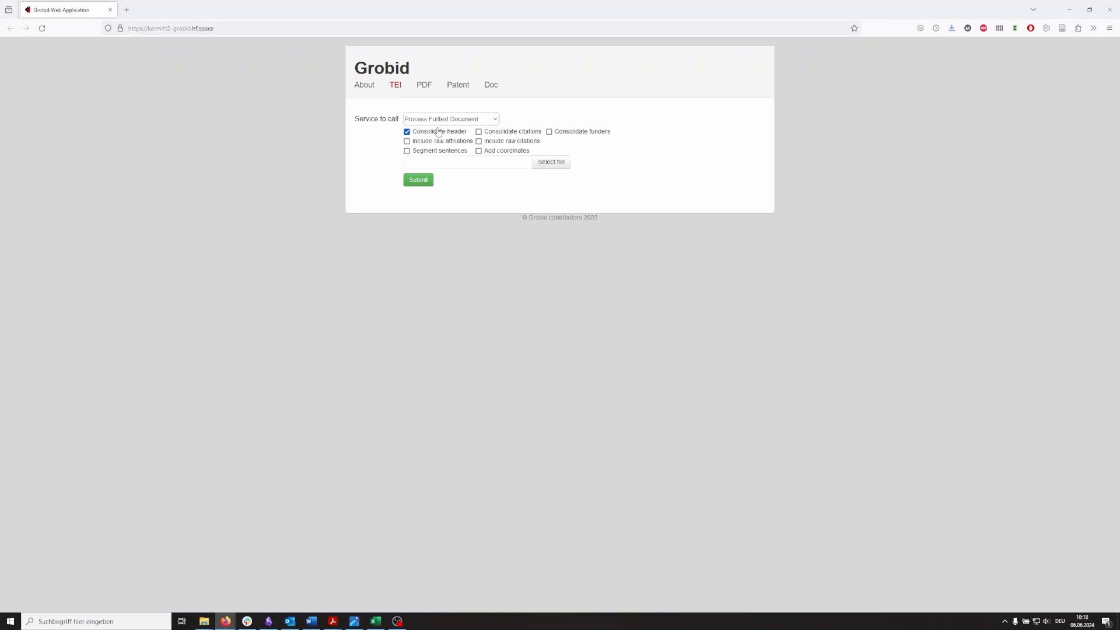
click(513, 135)
Select 2021.03.18.436074v5.full.pdf from the pdf subfolder as the file for Grobid to process
click(550, 161)
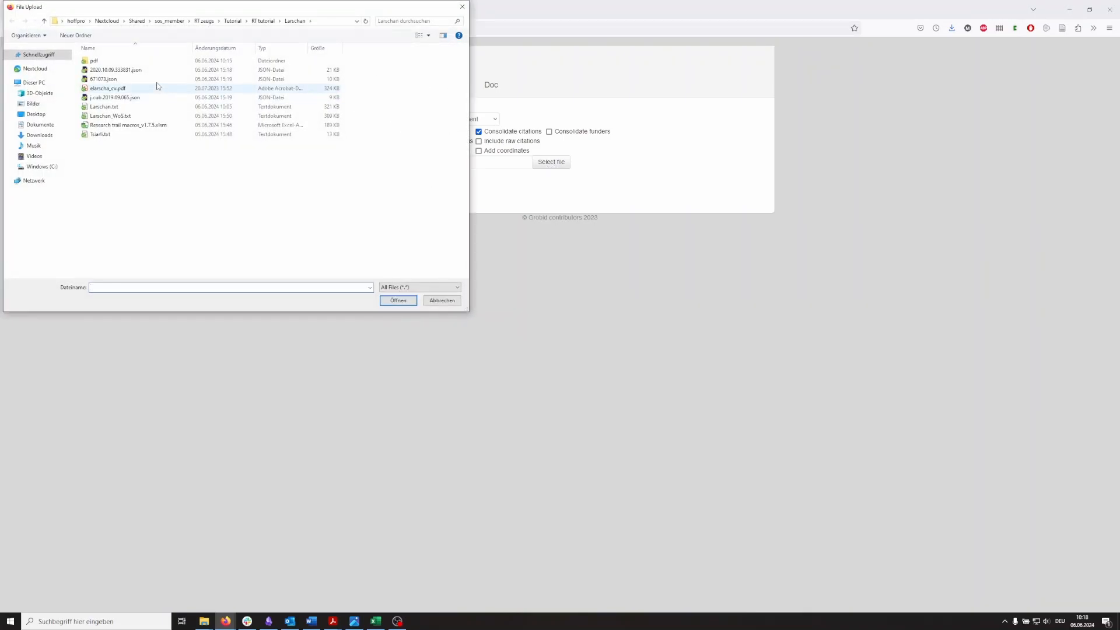
double_click(133, 62)
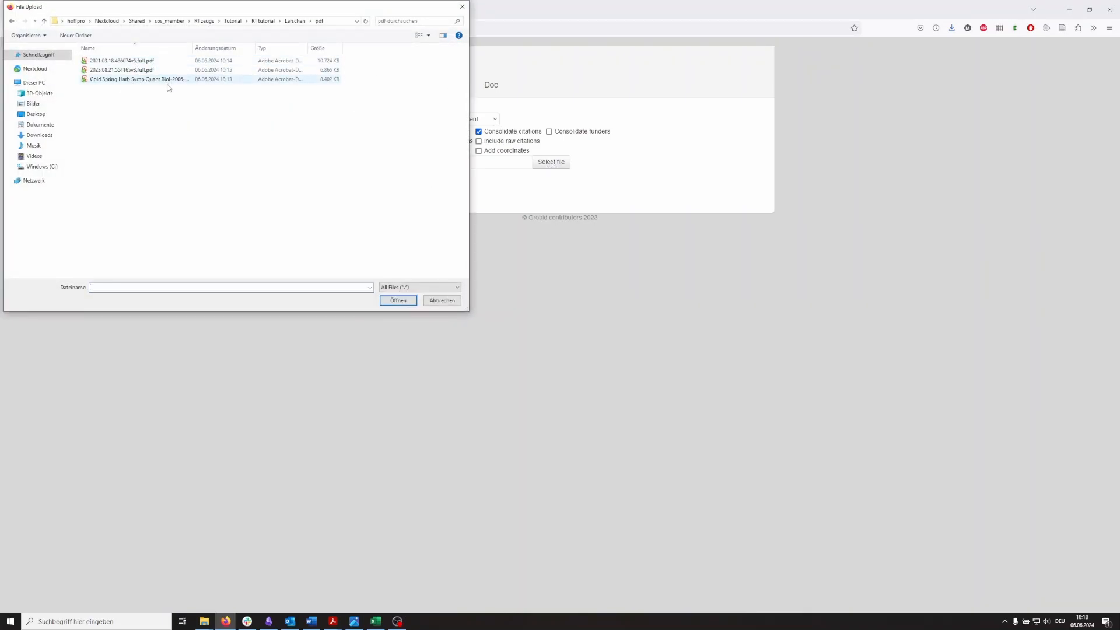
click(122, 61)
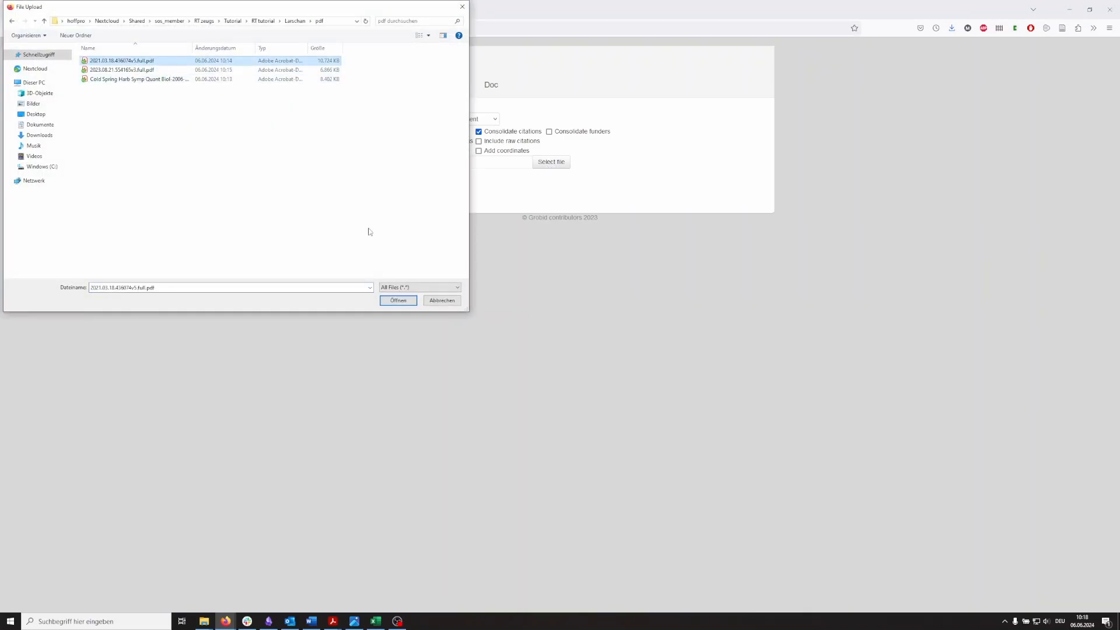
click(399, 300)
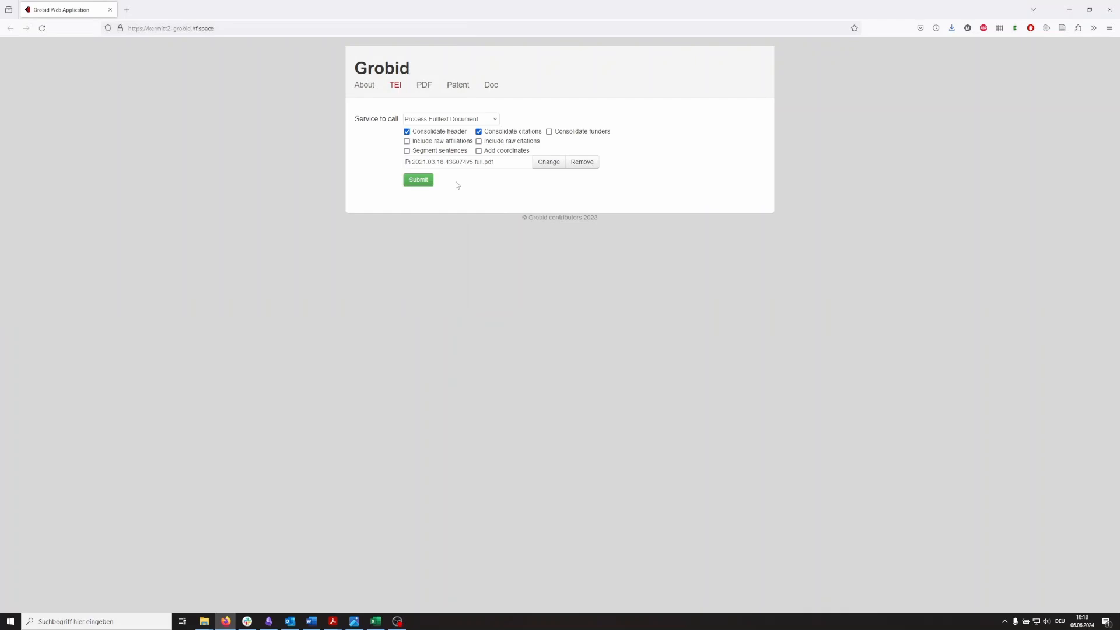
Submit 2021.03.18.436074v5.full.pdf to Grobid and examine the title, author and DOI entries in the TEI result
click(423, 182)
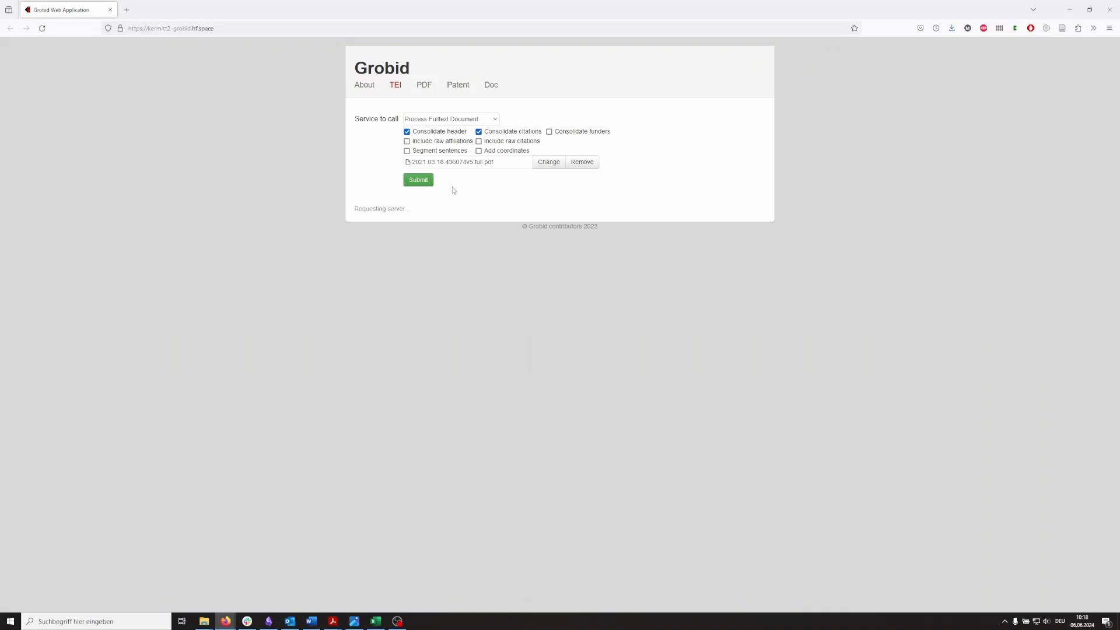
drag(477, 198, 548, 251)
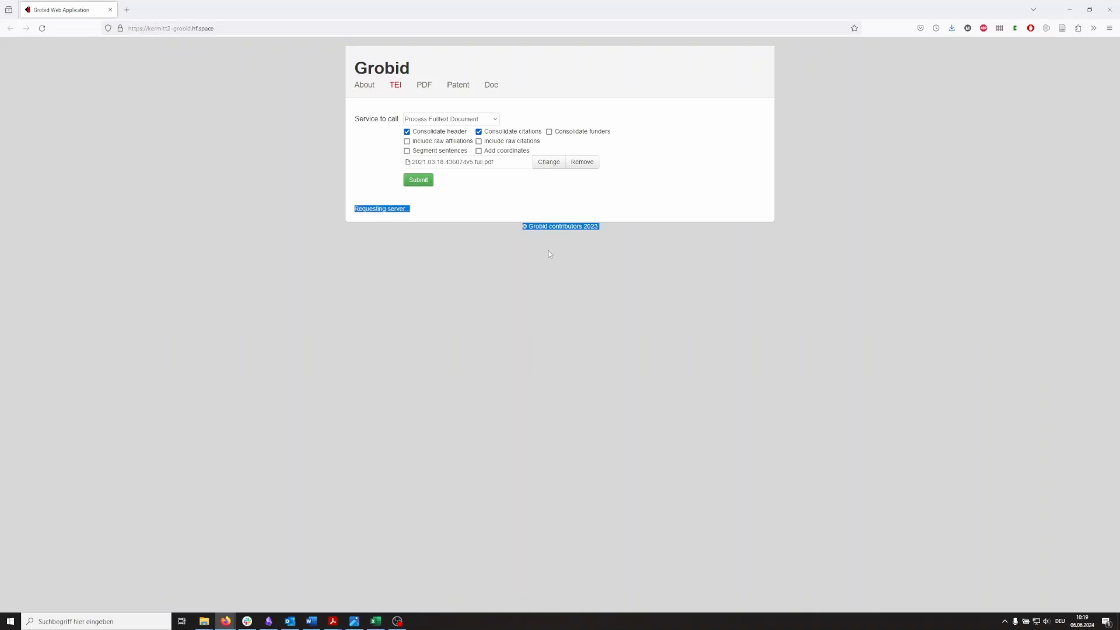
click(500, 249)
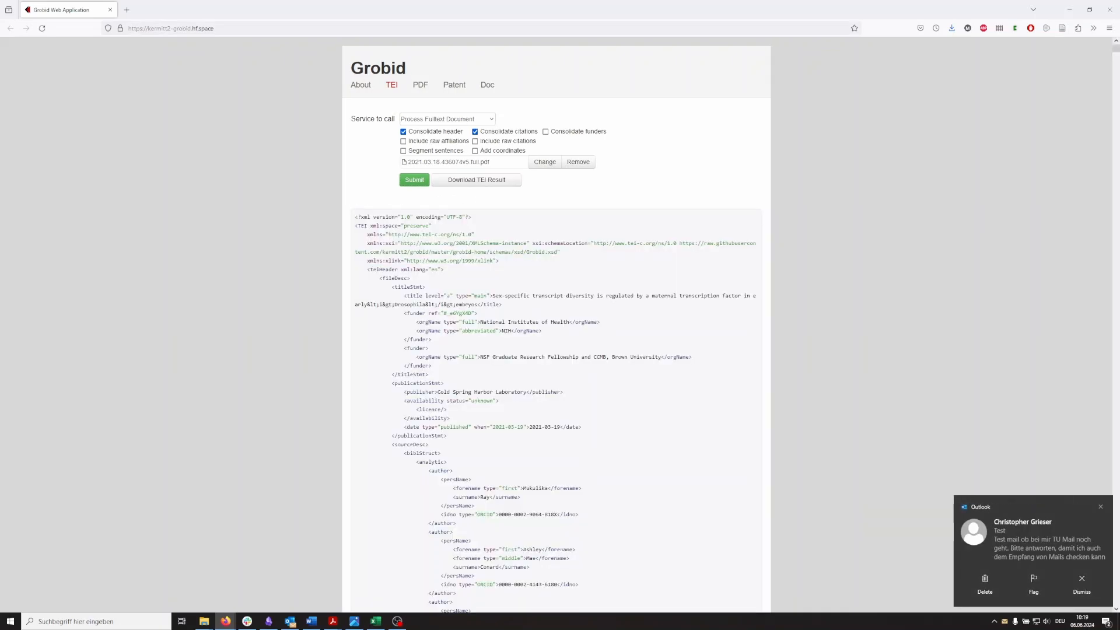
click(1102, 509)
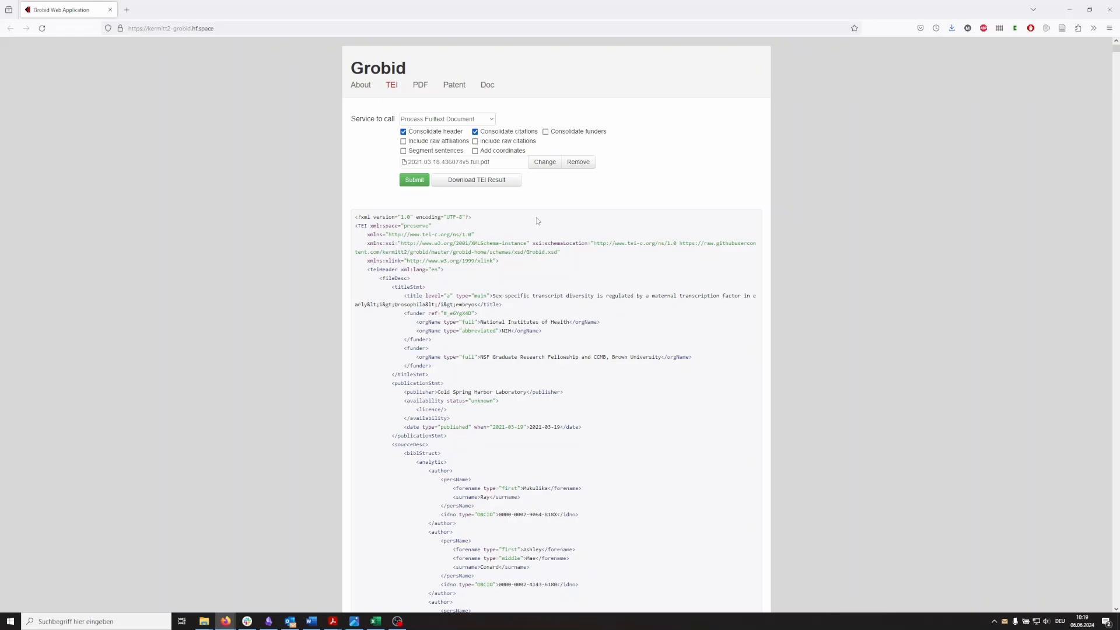
scroll(538, 221, down, 8)
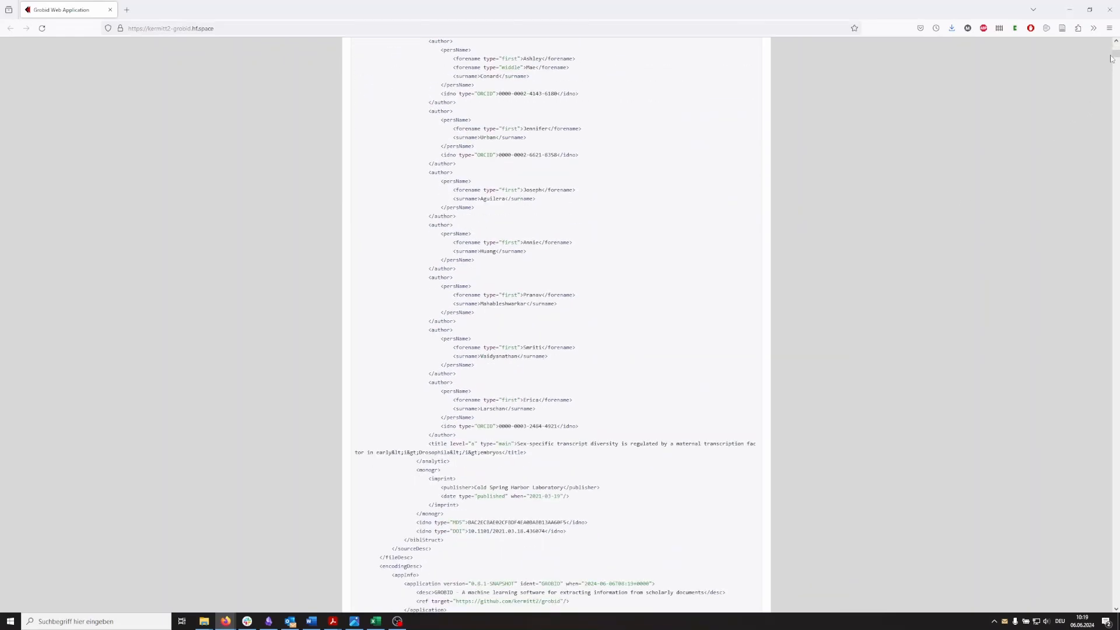
mouse_move(1111, 58)
mouse_down()
mouse_move(1112, 47)
mouse_move(1113, 375)
mouse_move(1112, 46)
mouse_up()
scroll(1115, 73, down, 1)
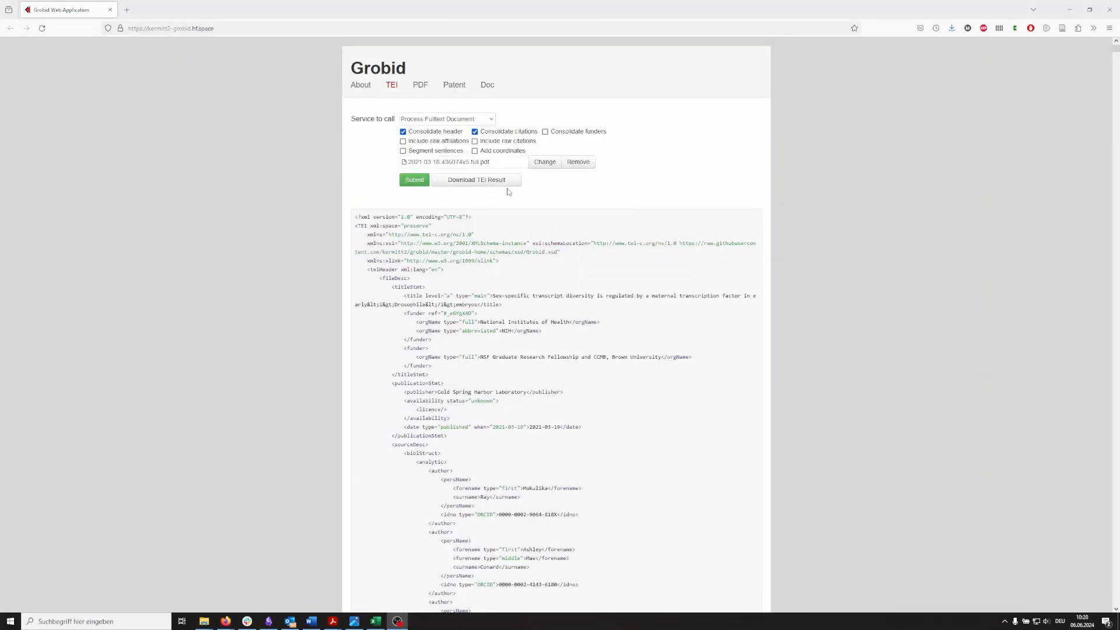
Download the TEI result as 2021.03.18.436074v5.full.pdf.tei.xml into the pdf subfolder of the researcher's tutorial folder
click(474, 180)
click(330, 104)
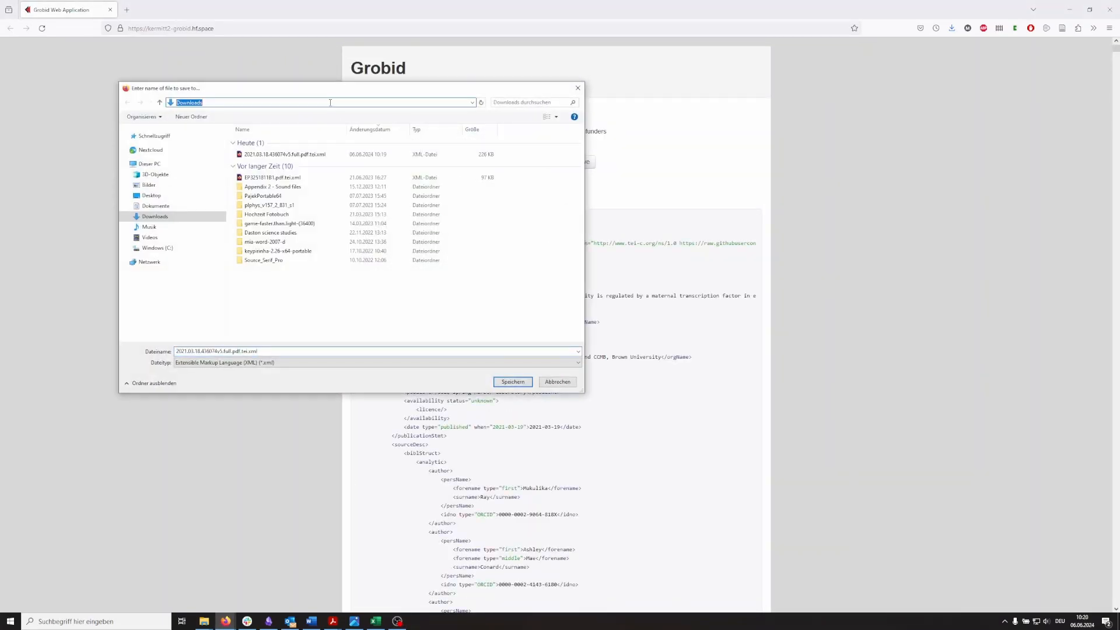
text(C:\Users\hoffpro\Nextcloud\Shared\sos_member\RT zeugs\Tutorial\RT tutorial\Larschan\pdf)
key(Return)
click(410, 103)
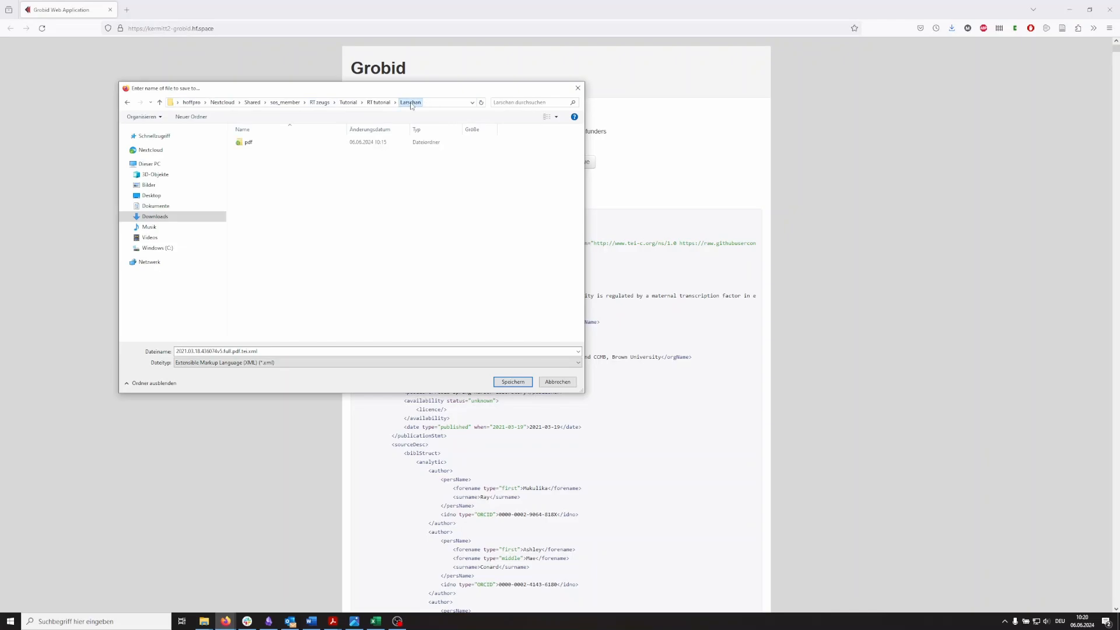
click(378, 103)
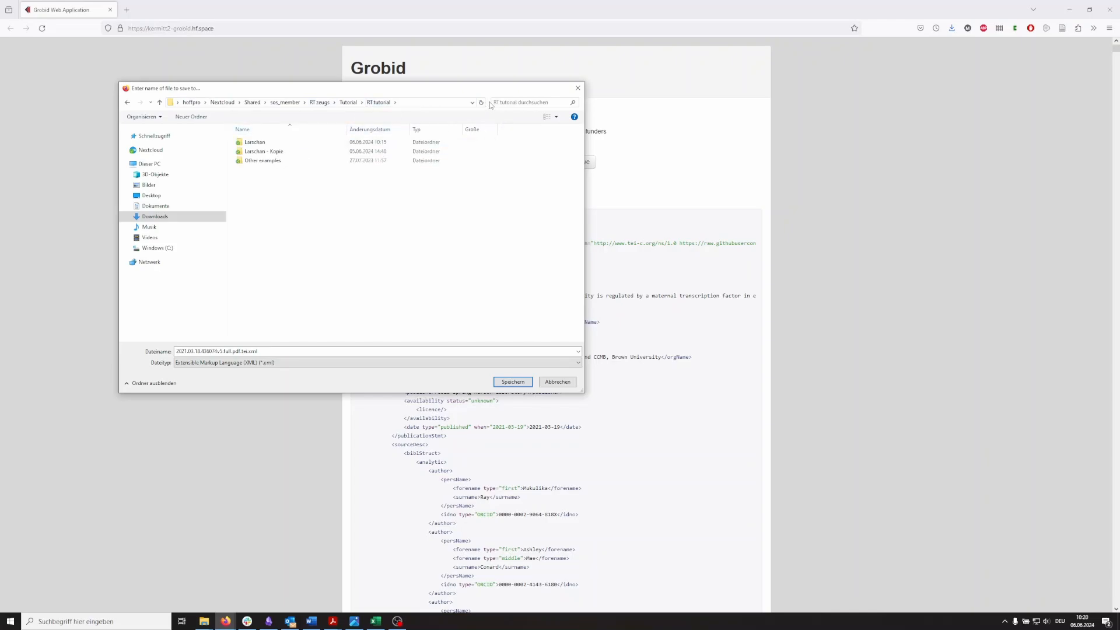
double_click(308, 142)
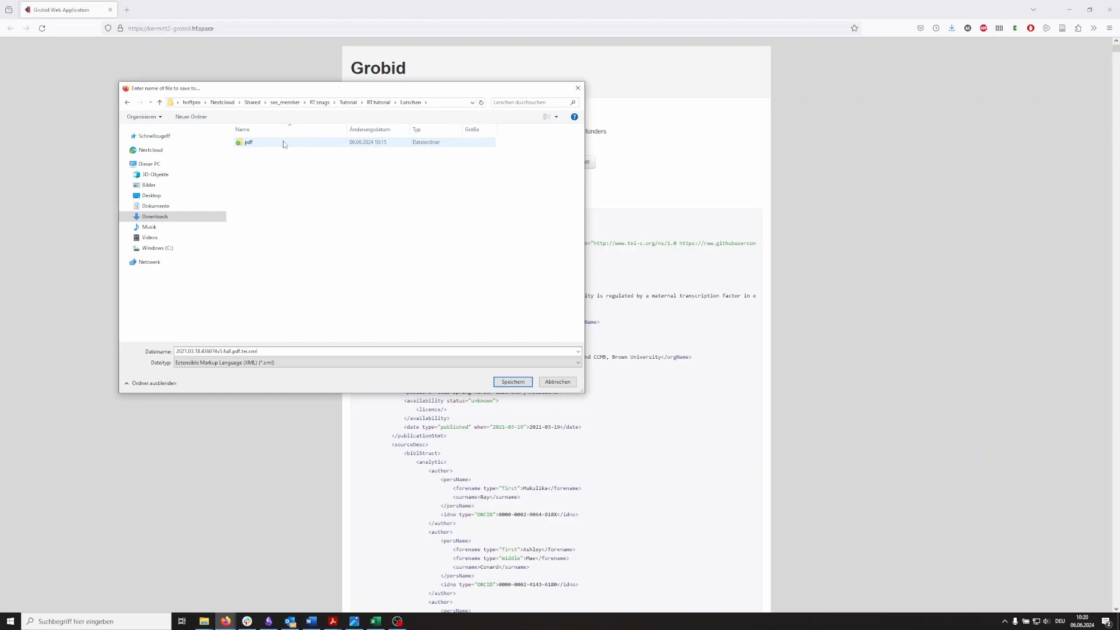
double_click(284, 144)
click(513, 382)
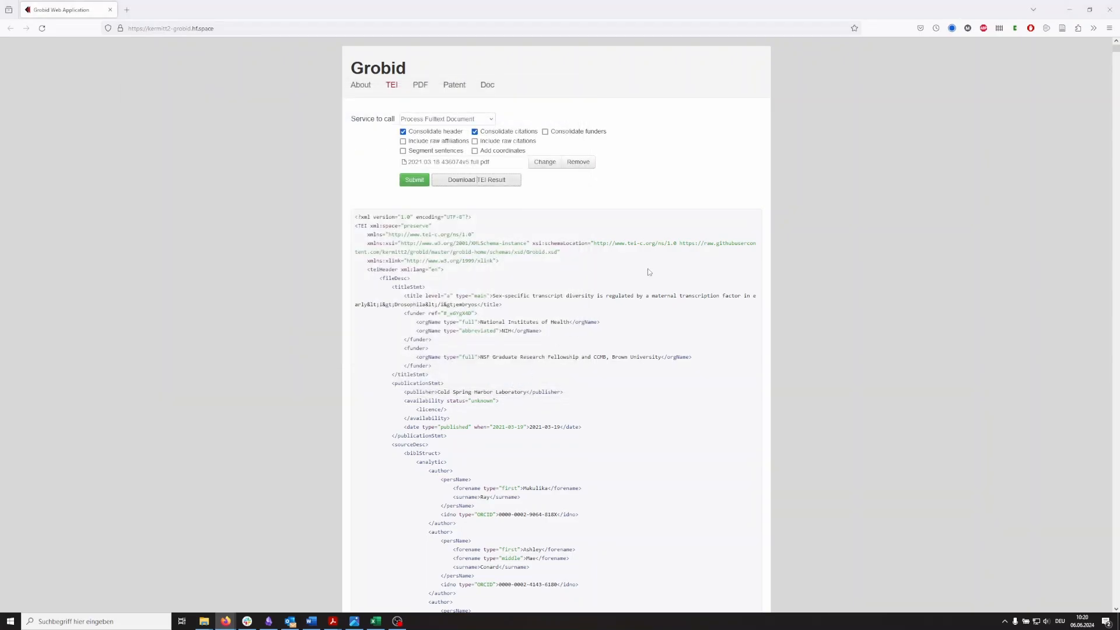
Check the pdf folder in File Explorer for the saved 2021.03.18.436074v5.full.pdf.tei.xml file
key(alt+Tab)
key(alt+Tab)
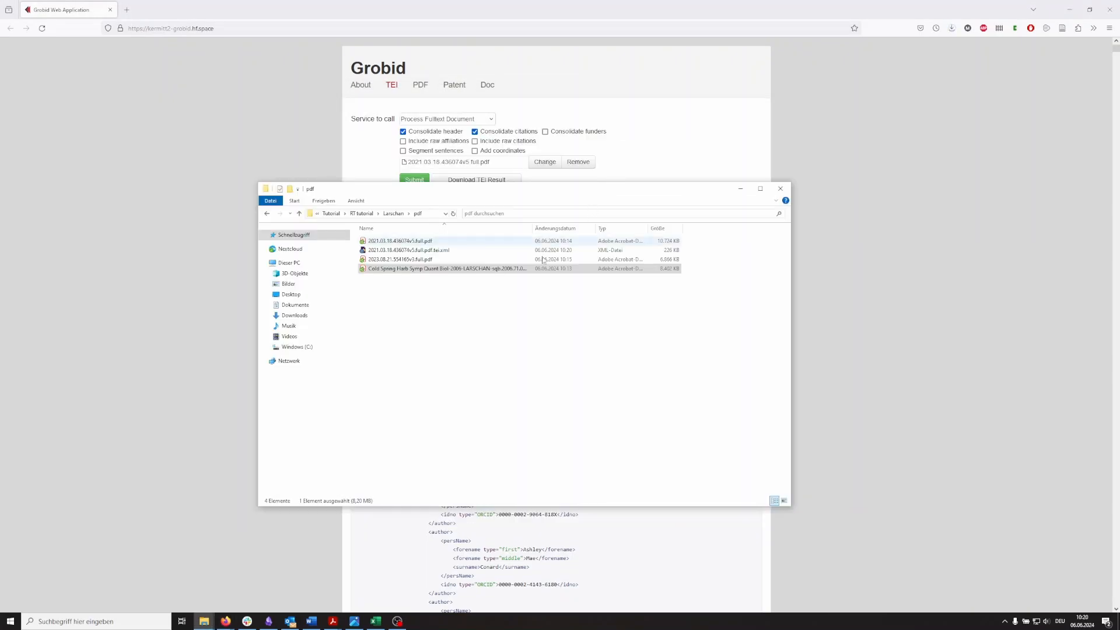
click(410, 251)
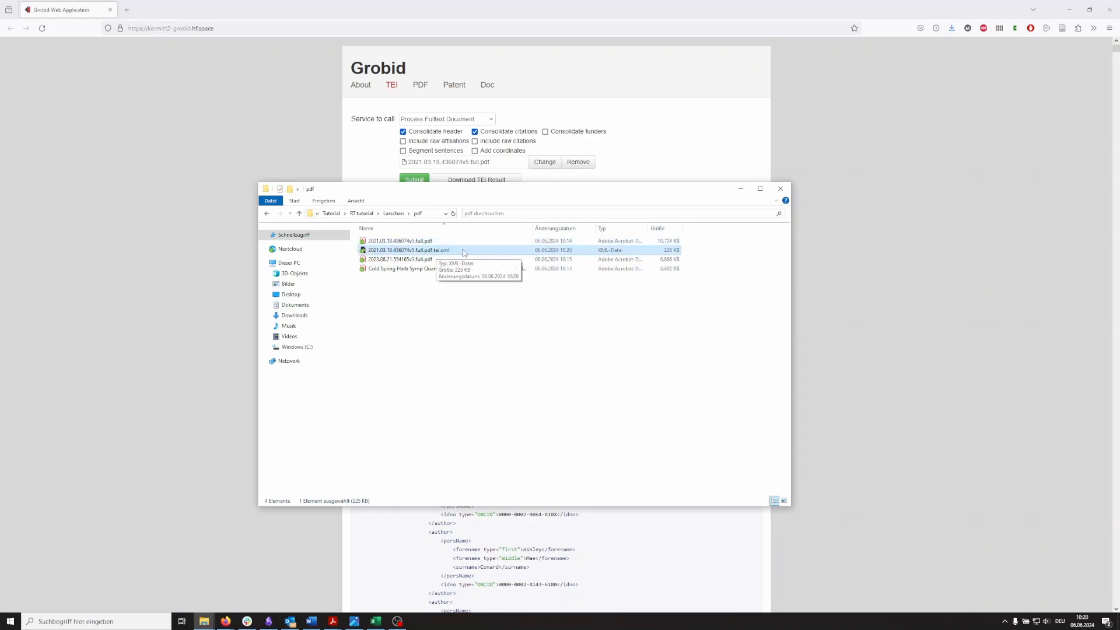
drag(496, 195, 474, 235)
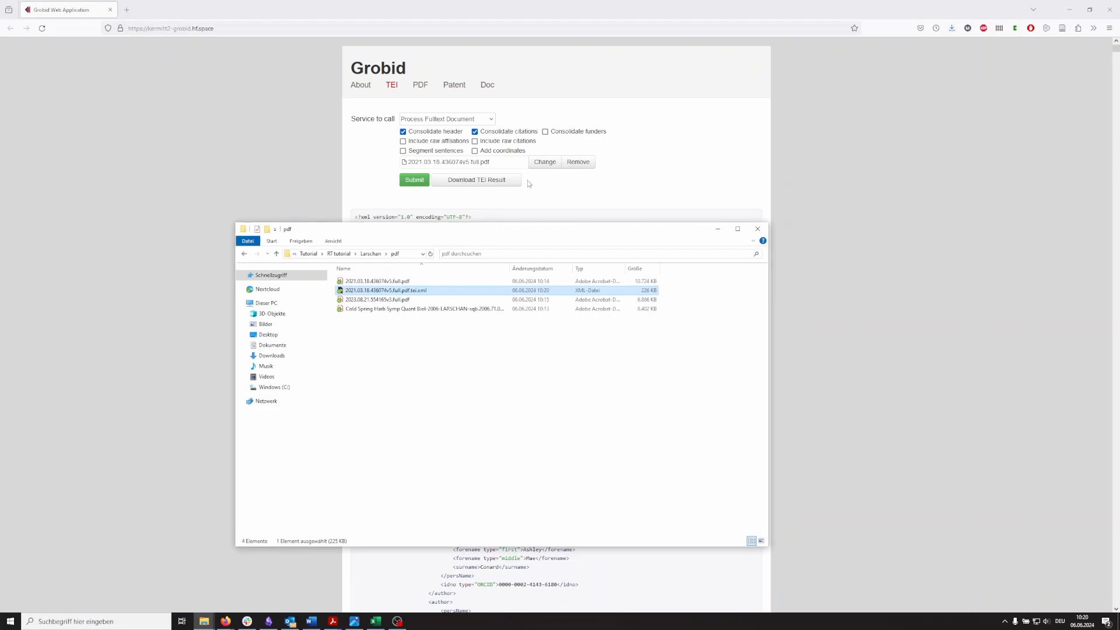
Process 2023.08.21.554165v3.full.pdf in Grobid and save its TEI result to the pdf folder
click(542, 168)
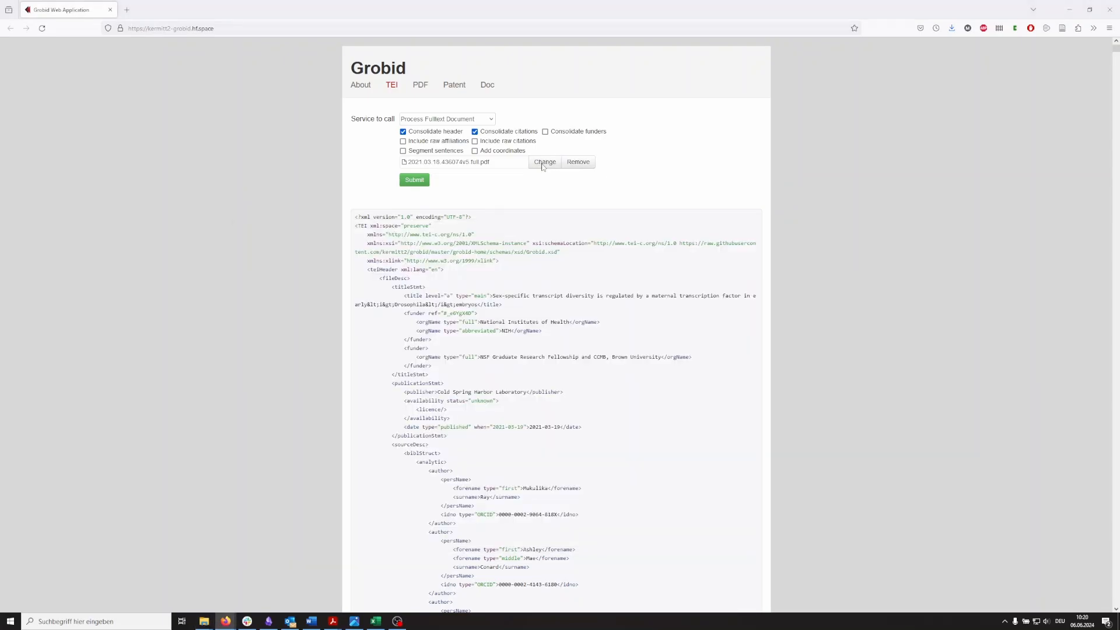
click(326, 161)
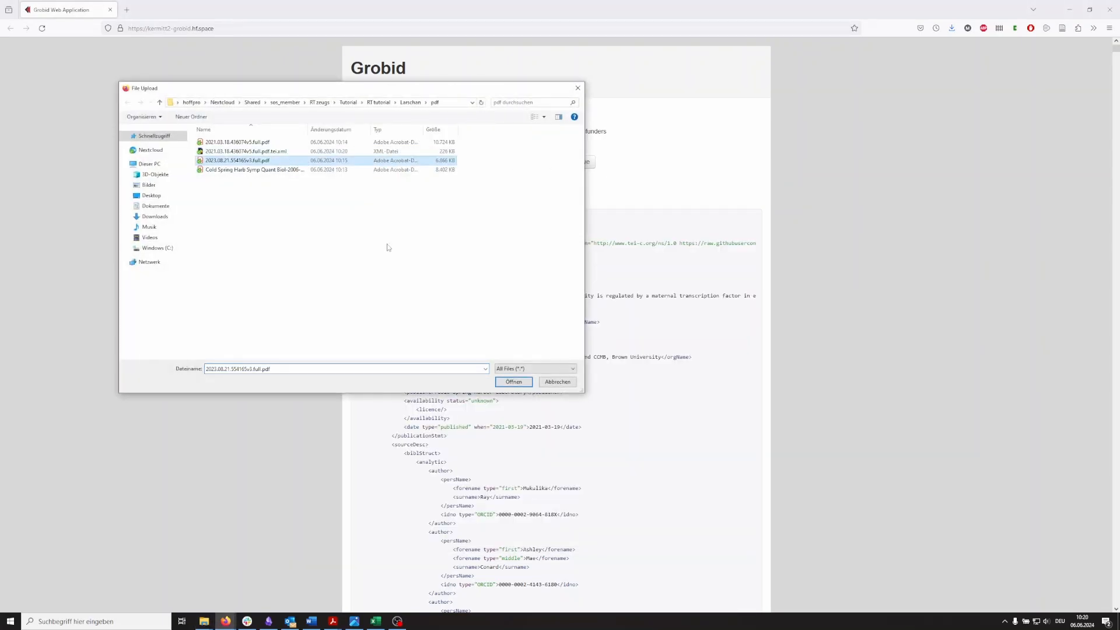
click(513, 381)
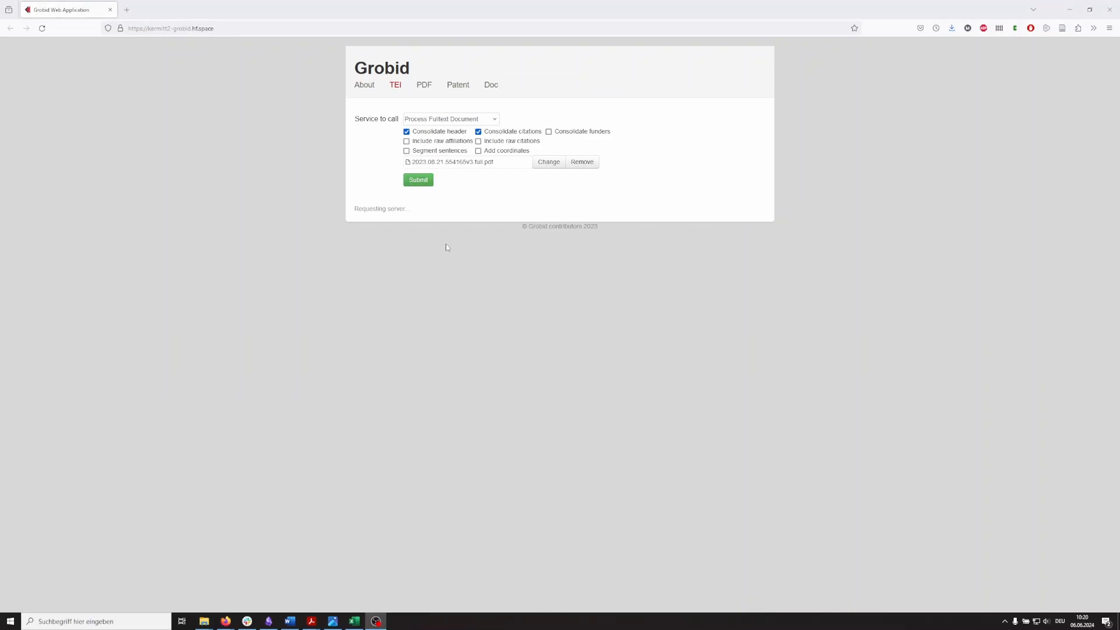
scroll(582, 357, down, 10)
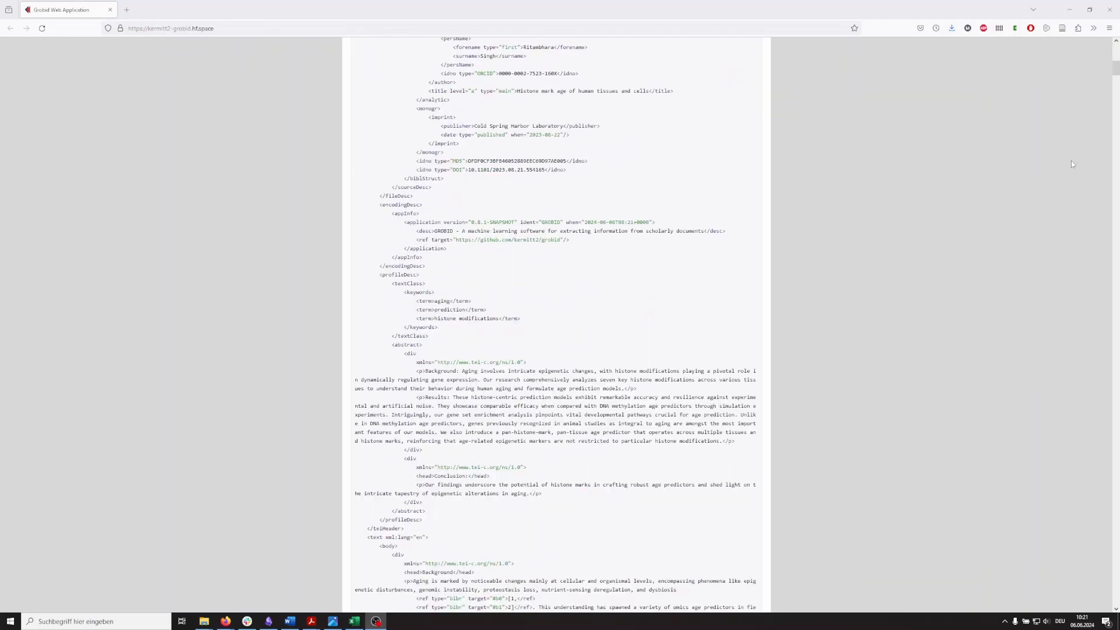
mouse_move(1116, 70)
mouse_down()
mouse_move(1116, 134)
mouse_move(1113, 53)
mouse_up()
click(495, 185)
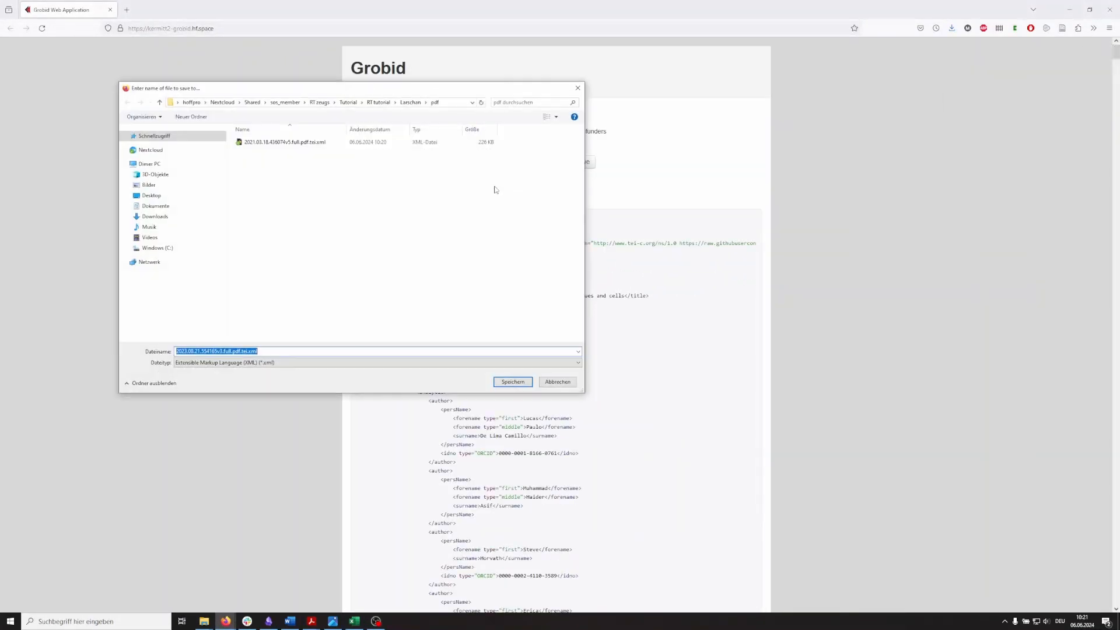
click(505, 379)
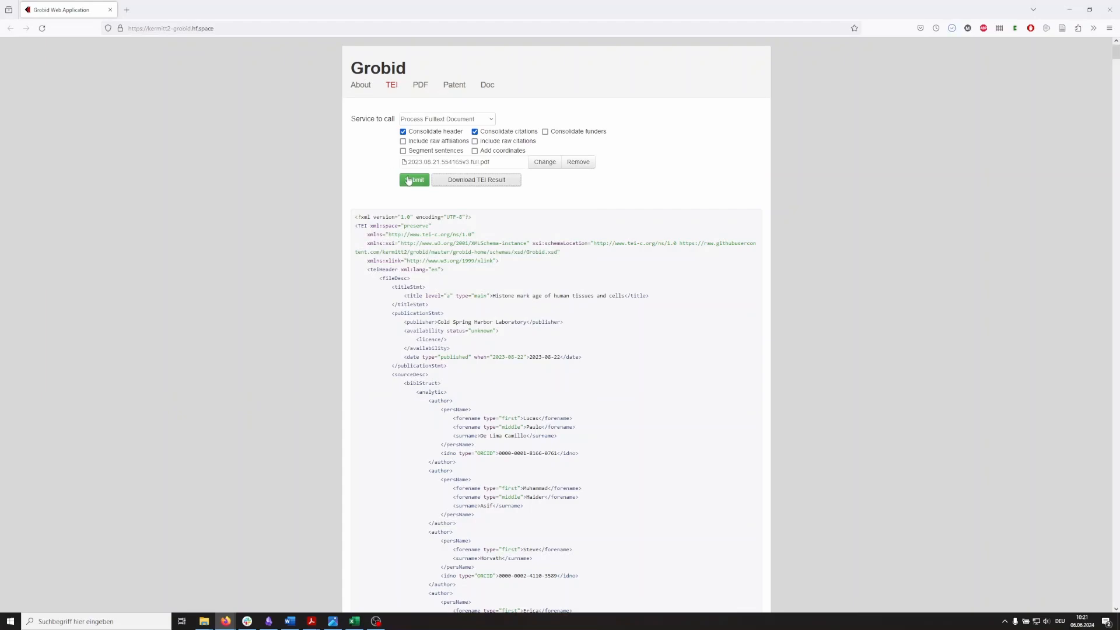
Process the Cold Spring Harbor article PDF in Grobid and save its TEI result to the pdf folder
click(545, 161)
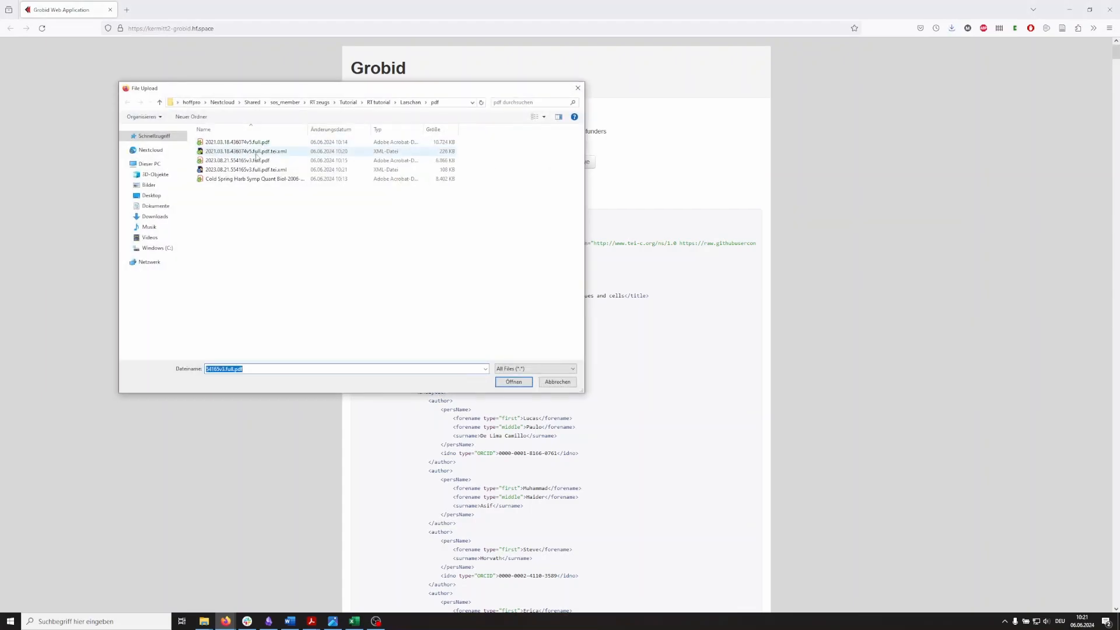
click(247, 182)
click(523, 385)
click(425, 186)
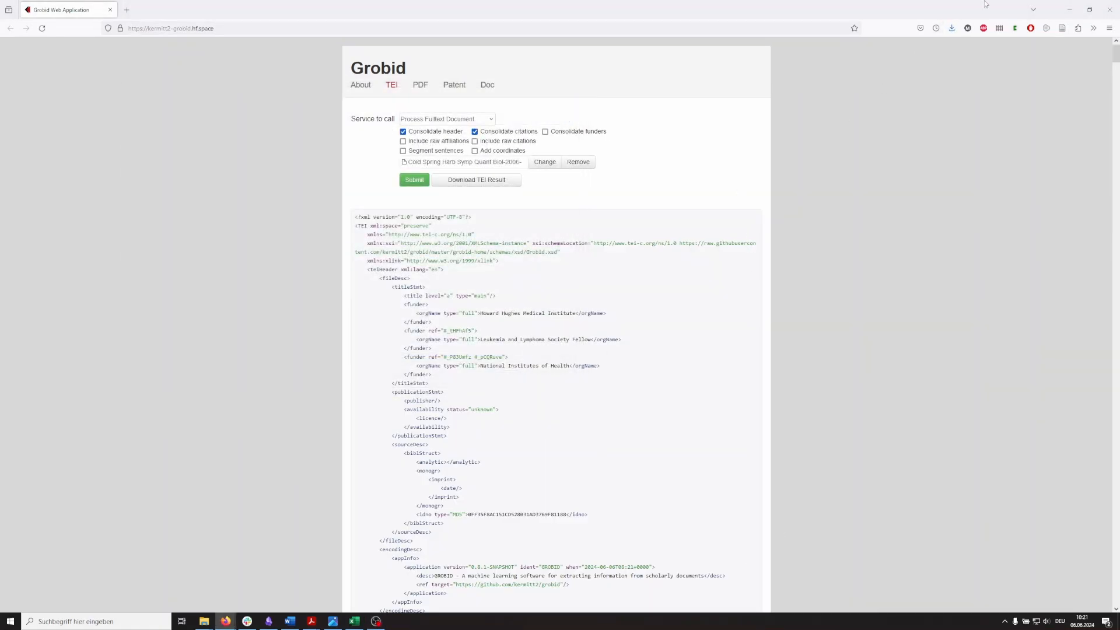
Switch to the Research trail macros_v1.7.5.xlsm workbook in Excel and run the Add_Publications macro
click(1066, 10)
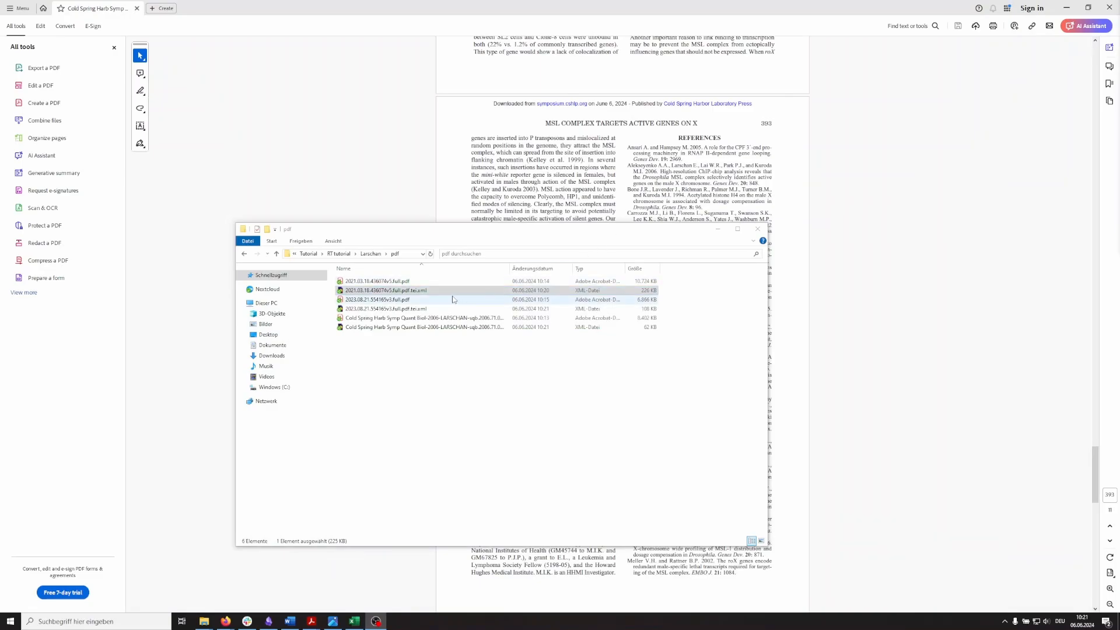
click(371, 253)
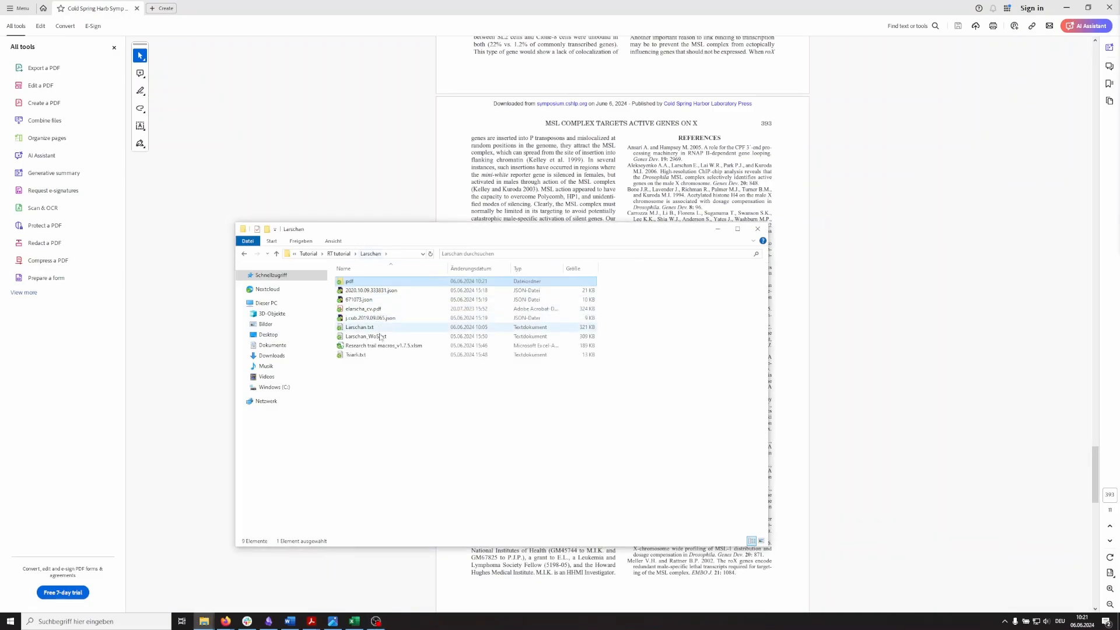
key(alt+Tab)
key(alt+Tab)
key(alt+Tab)
key(alt+Tab)
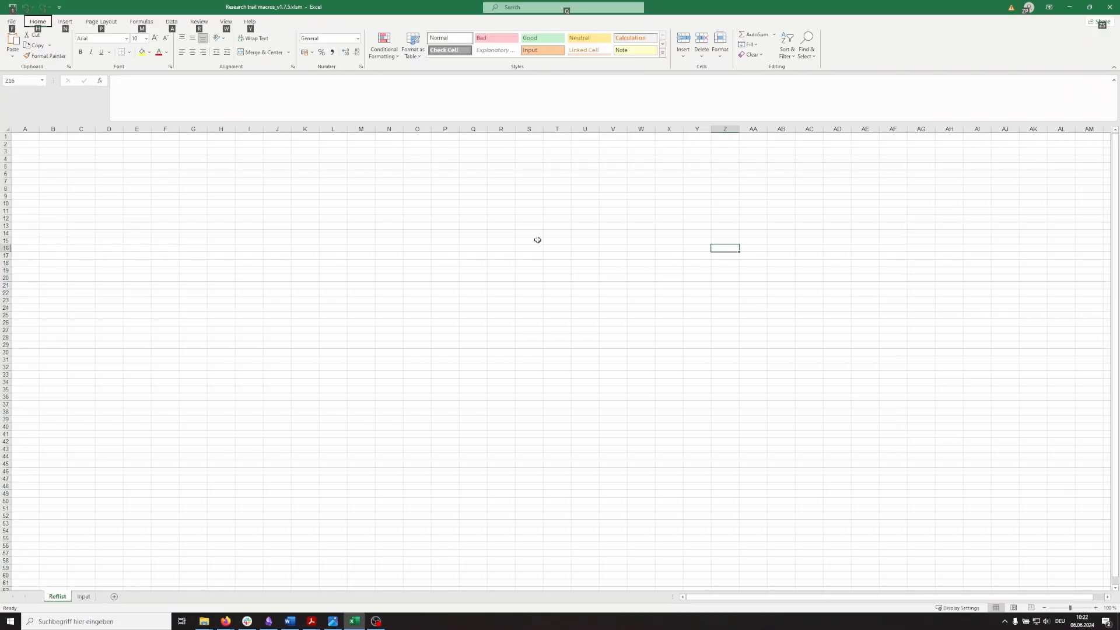
click(500, 226)
click(226, 22)
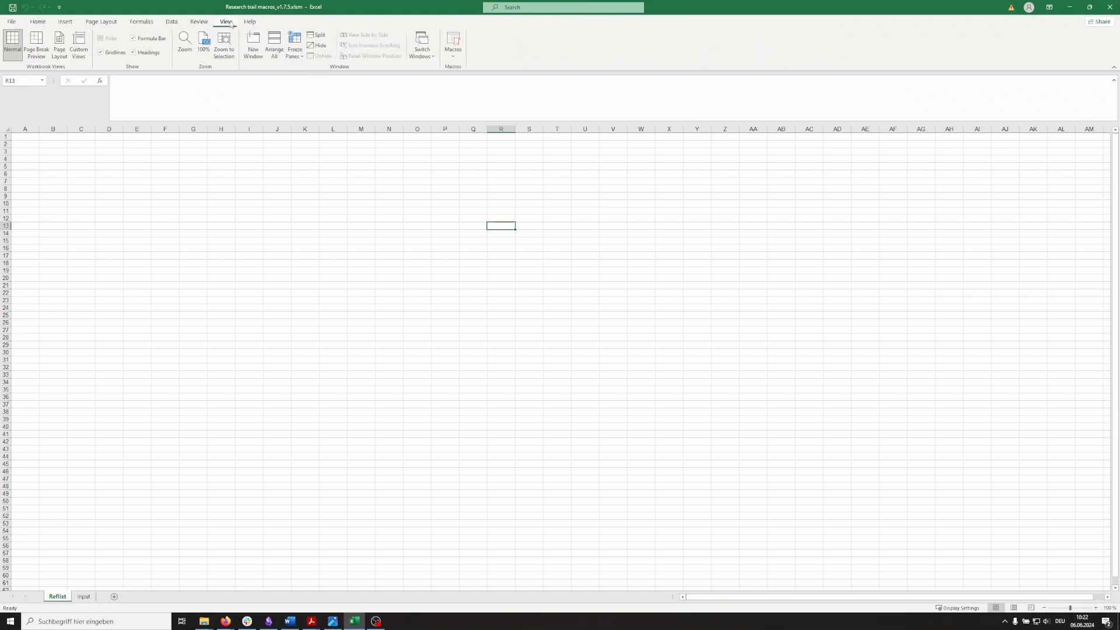
click(453, 41)
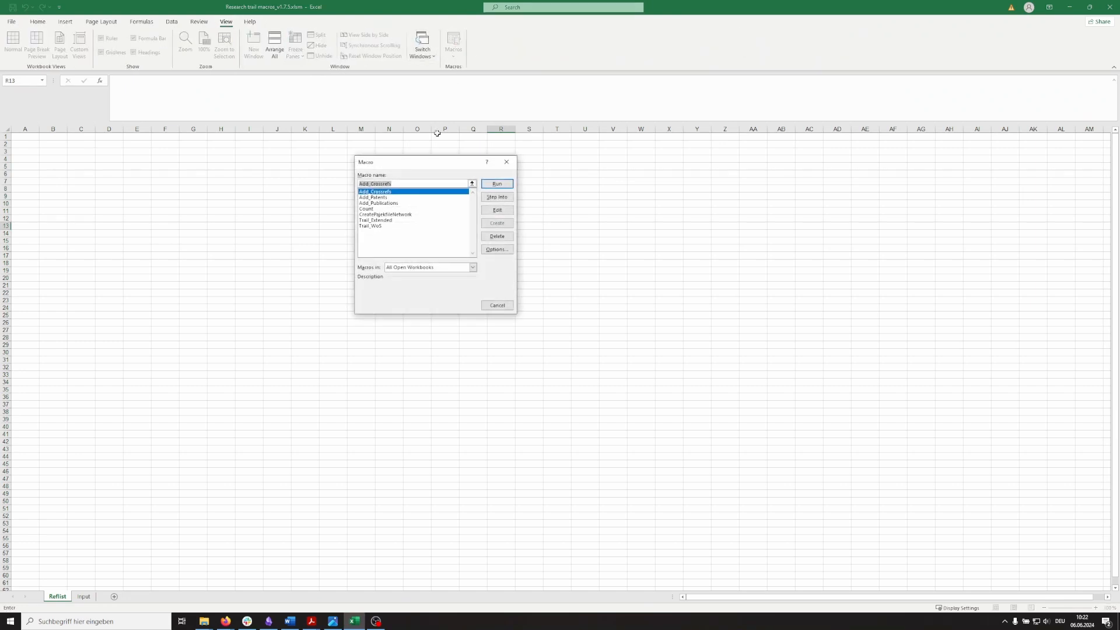
click(392, 203)
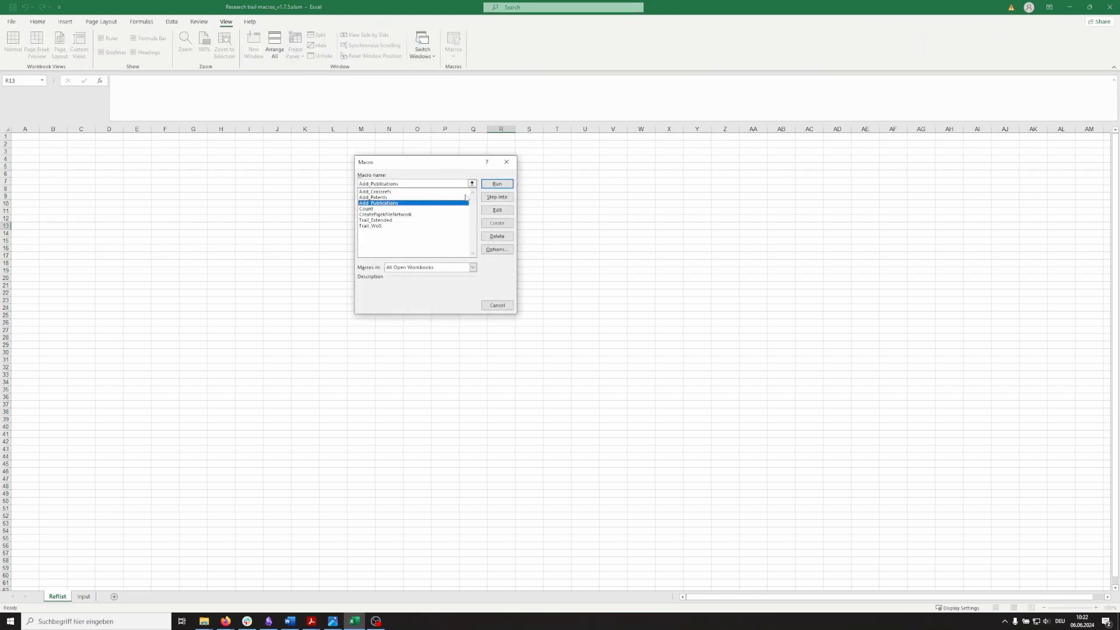
click(497, 185)
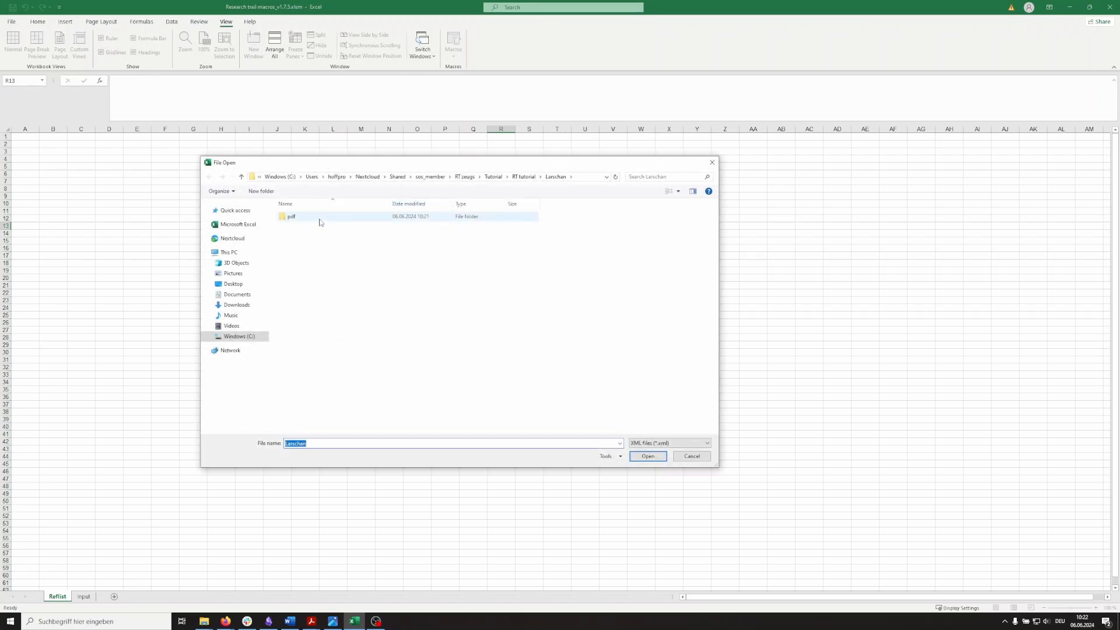
Load all three TEI XML files from the pdf subfolder into the Add_Publications macro
double_click(320, 221)
click(324, 219)
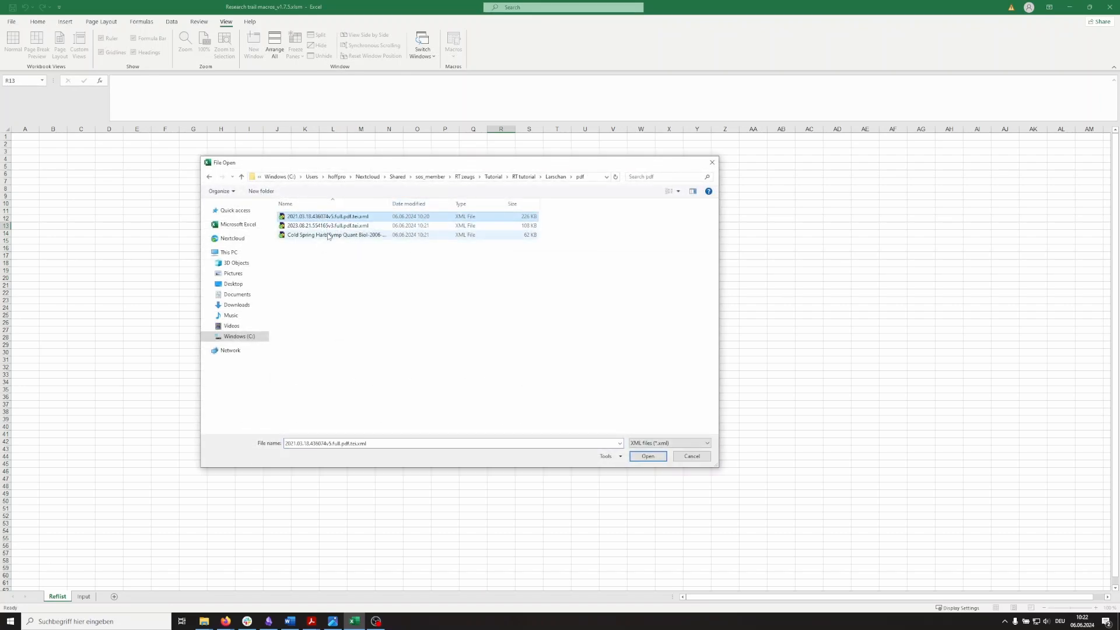
shift+click(328, 236)
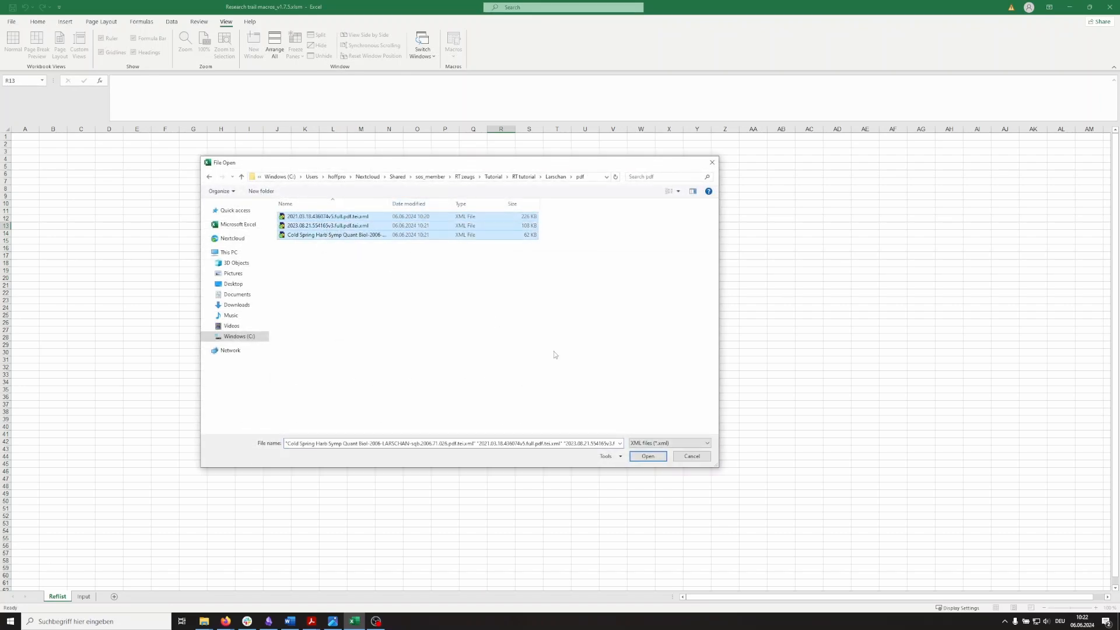
click(645, 457)
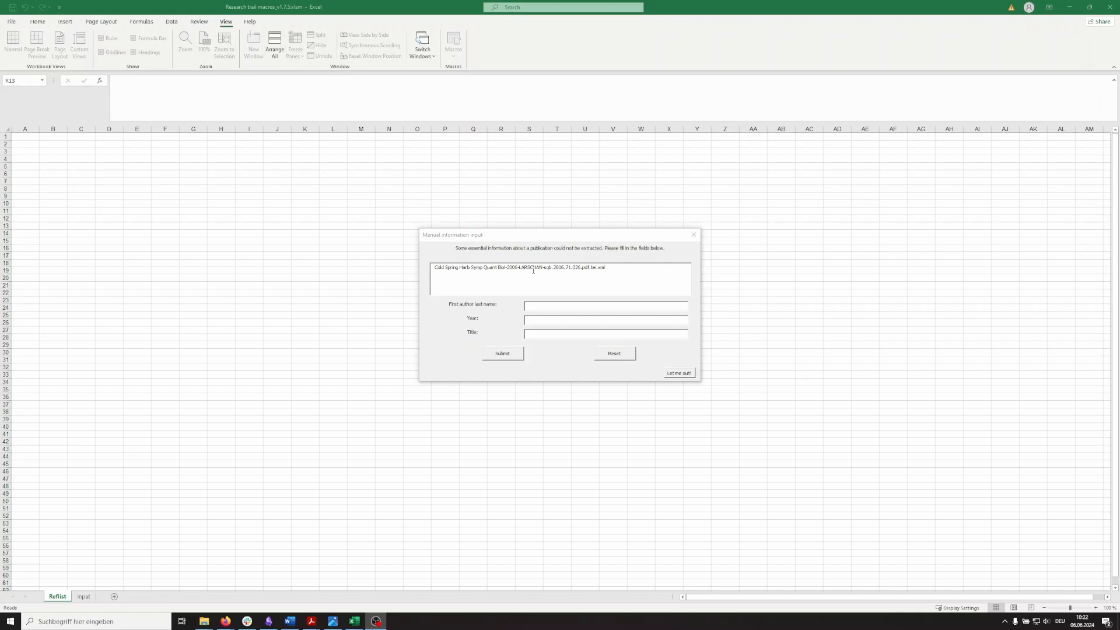
Fill in the first author's last name for the Cold Spring Harbor article, copying it from the article's Google Scholar page
click(548, 307)
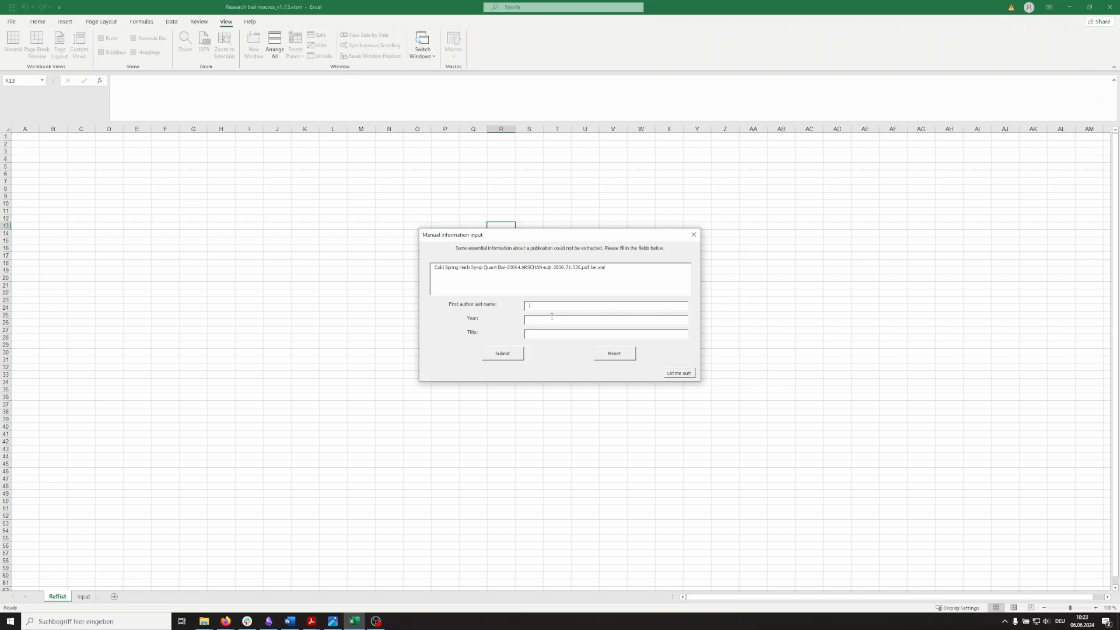
key(alt+Tab)
key(Tab)
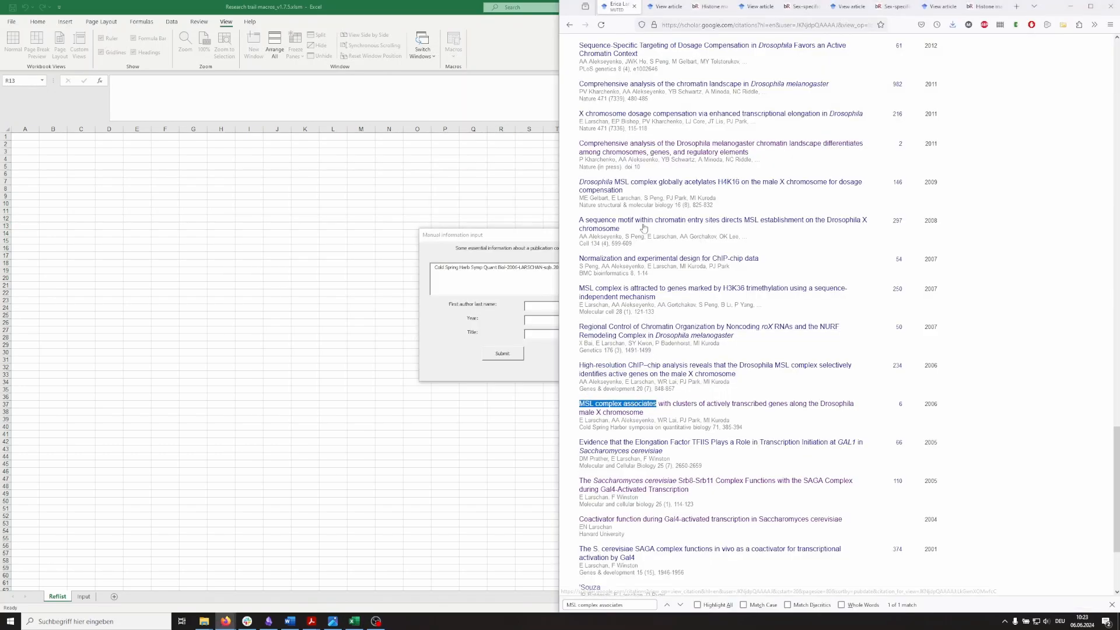
click(663, 7)
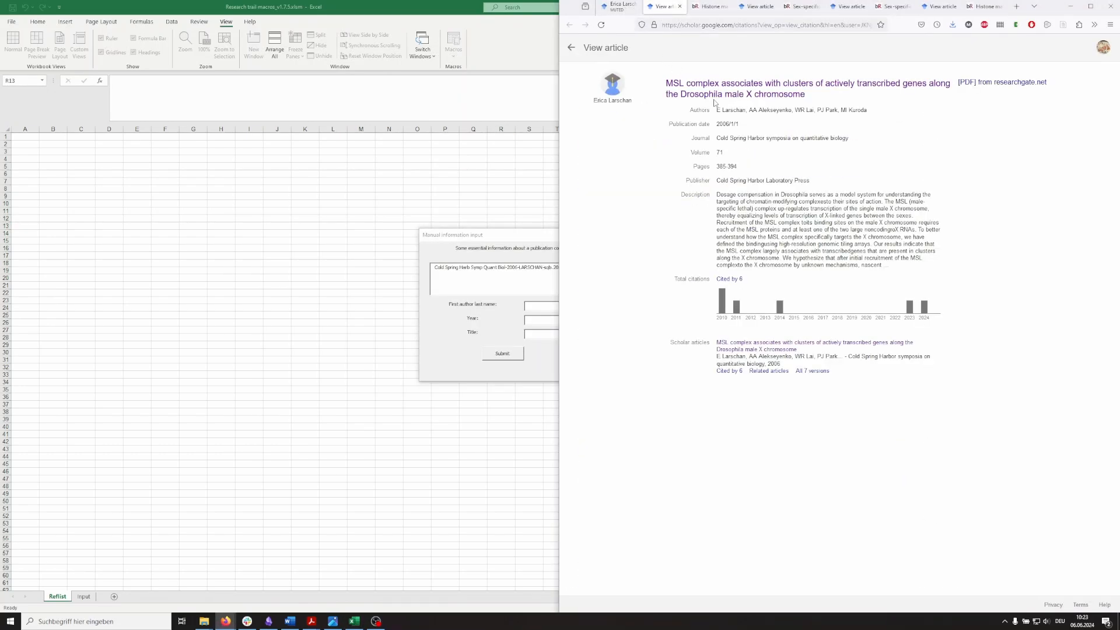
double_click(730, 110)
key(ctrl+c)
click(534, 305)
key(ctrl+v)
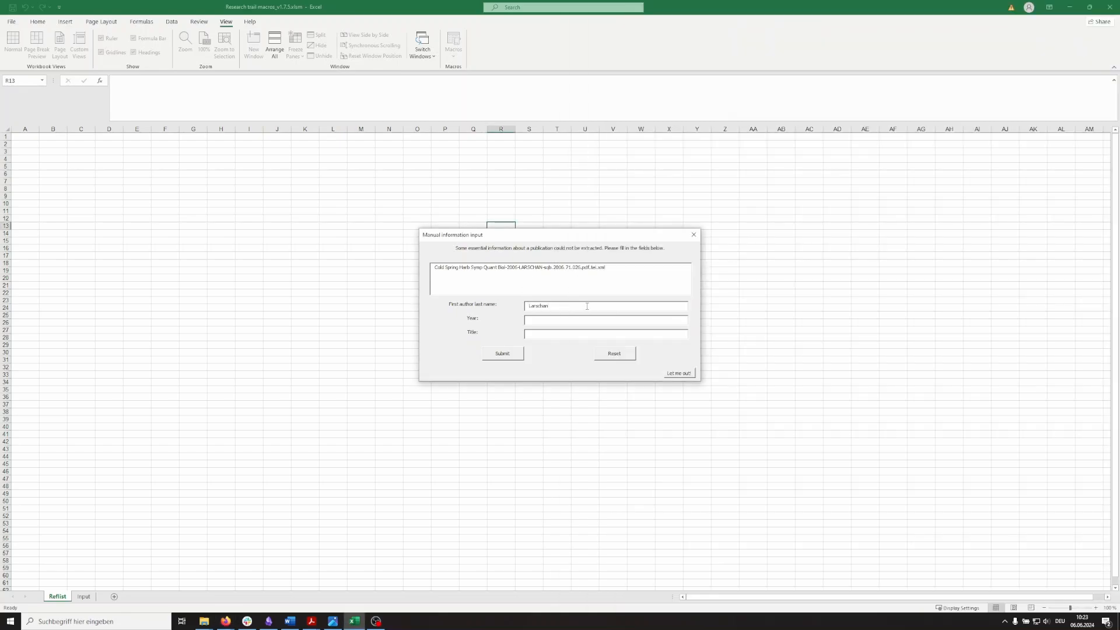
Enter 2006 as the year and copy the title "MSL complex associates with clusters of actively transcribed genes along the Drosophila male X chromosome" into the form
double_click(539, 306)
click(549, 319)
key(alt+Tab)
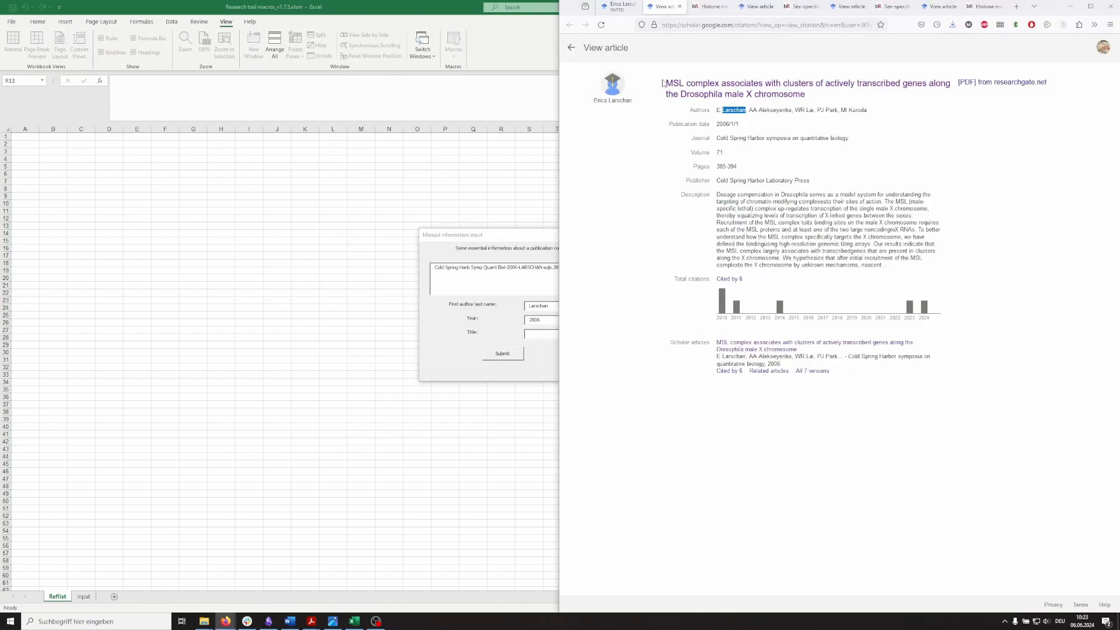
drag(666, 84, 813, 101)
key(ctrl+c)
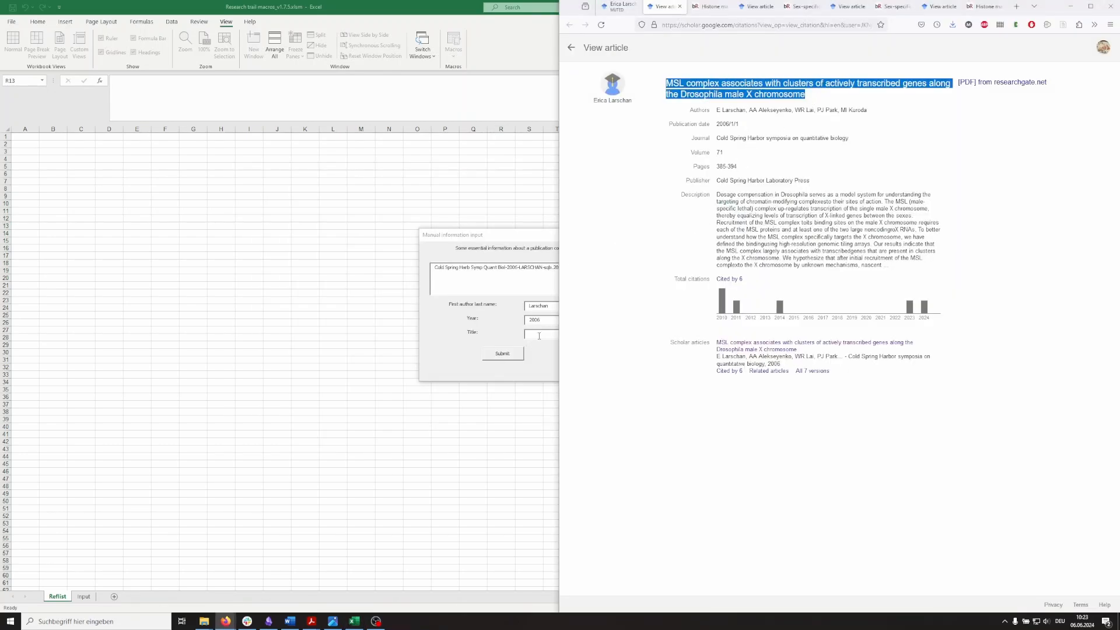
click(538, 336)
key(ctrl+v)
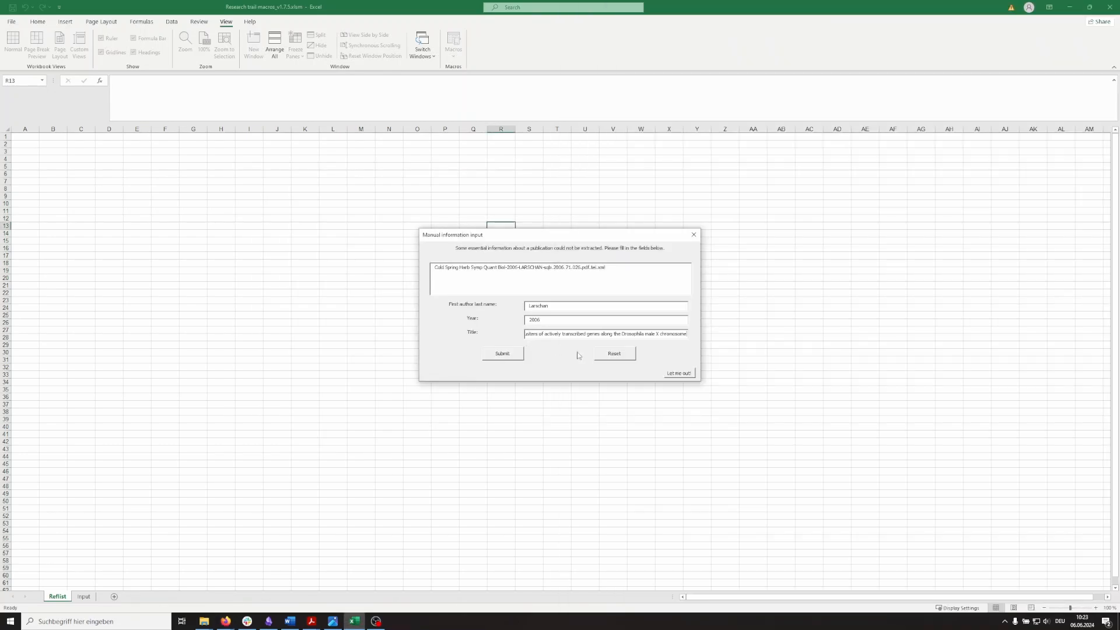
Submit the manual publication details and add the output to the researcher's existing combined text file, the one without the WoS suffix
click(521, 357)
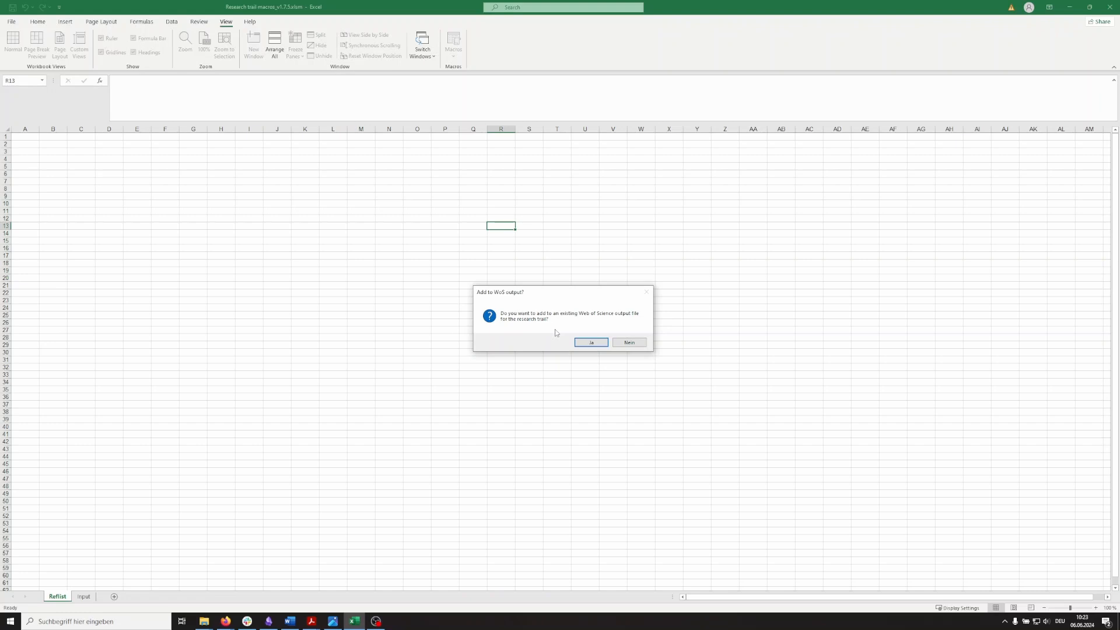
click(591, 343)
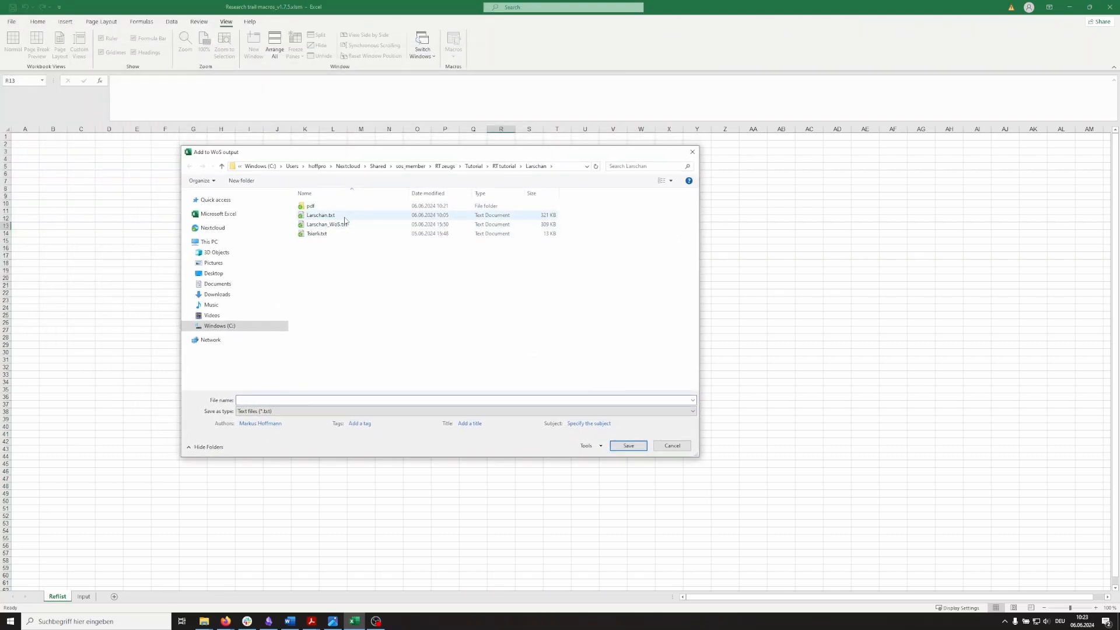
click(349, 217)
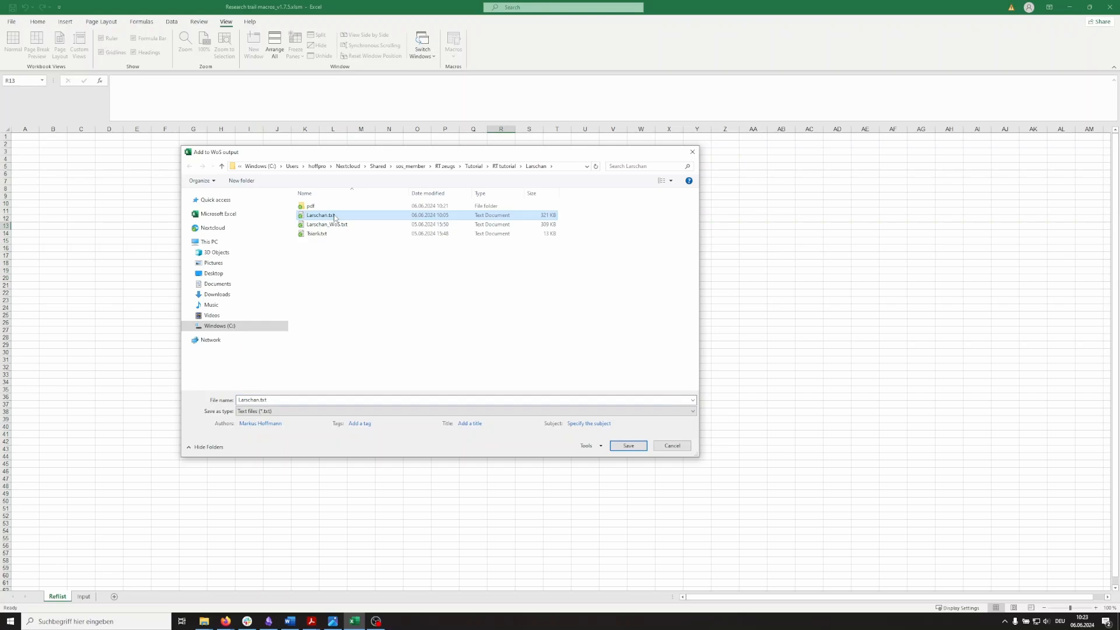
click(627, 446)
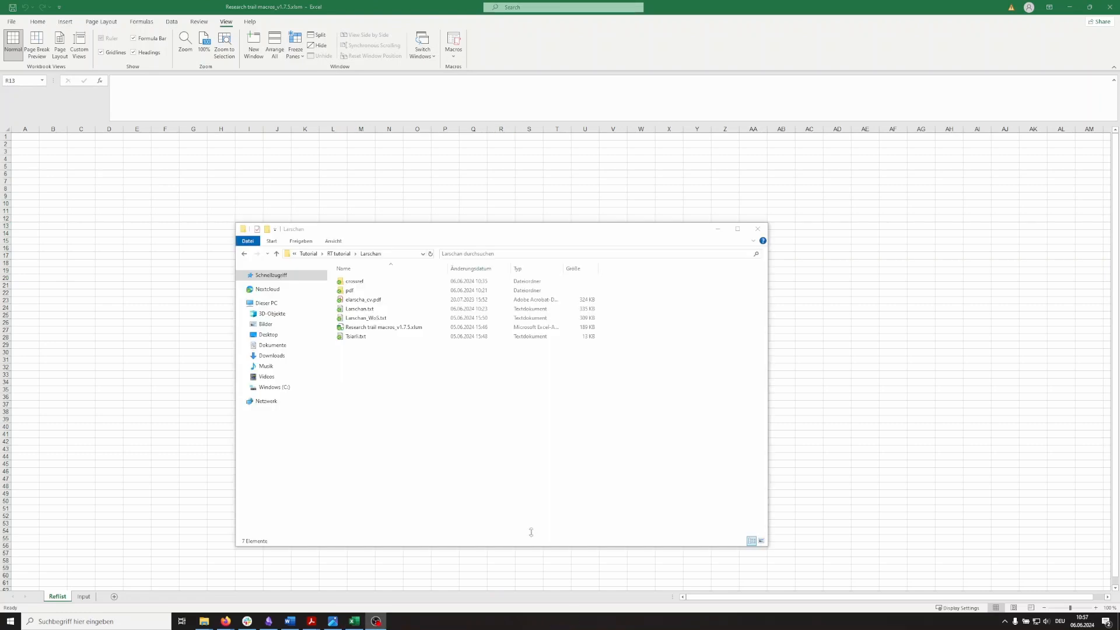
Switch to the Flowchart RT image in the photo viewer to review the research trail workflow
click(713, 366)
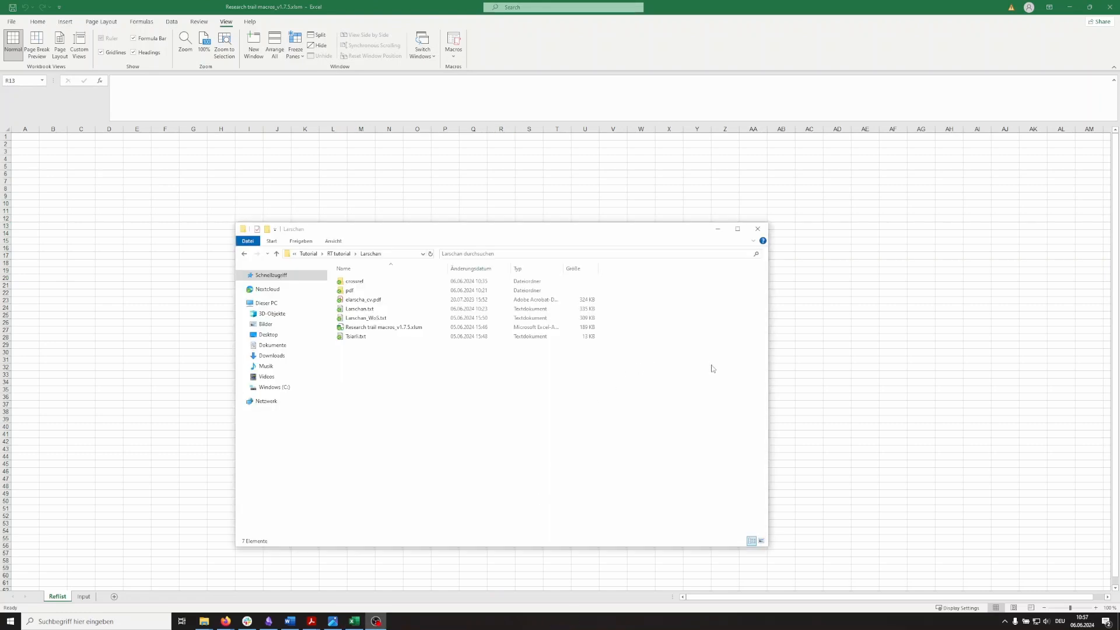
key(alt+Tab)
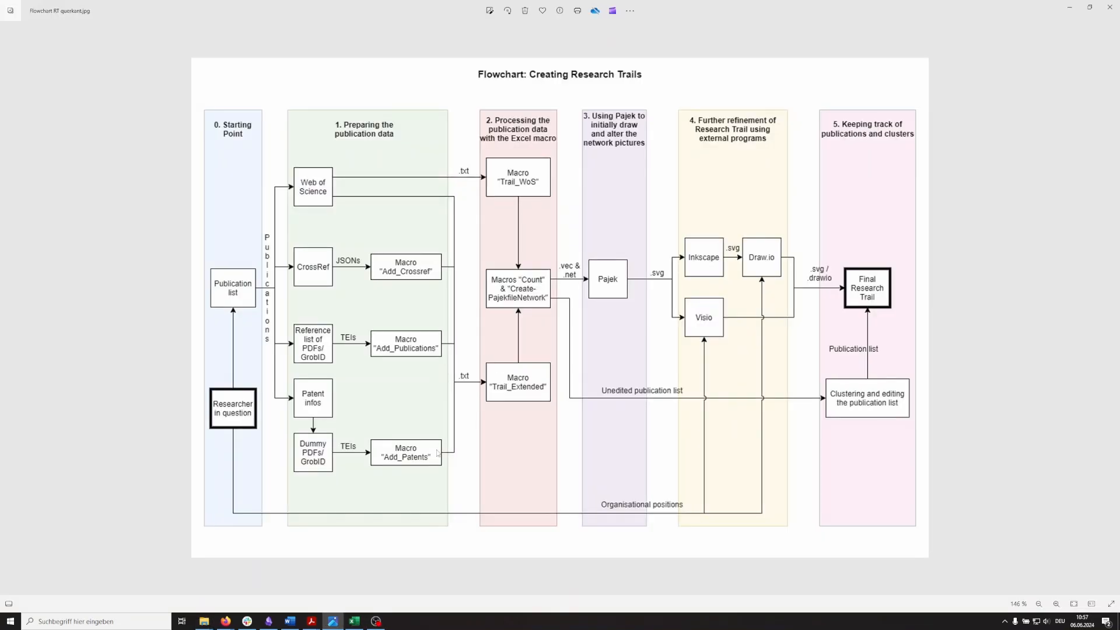
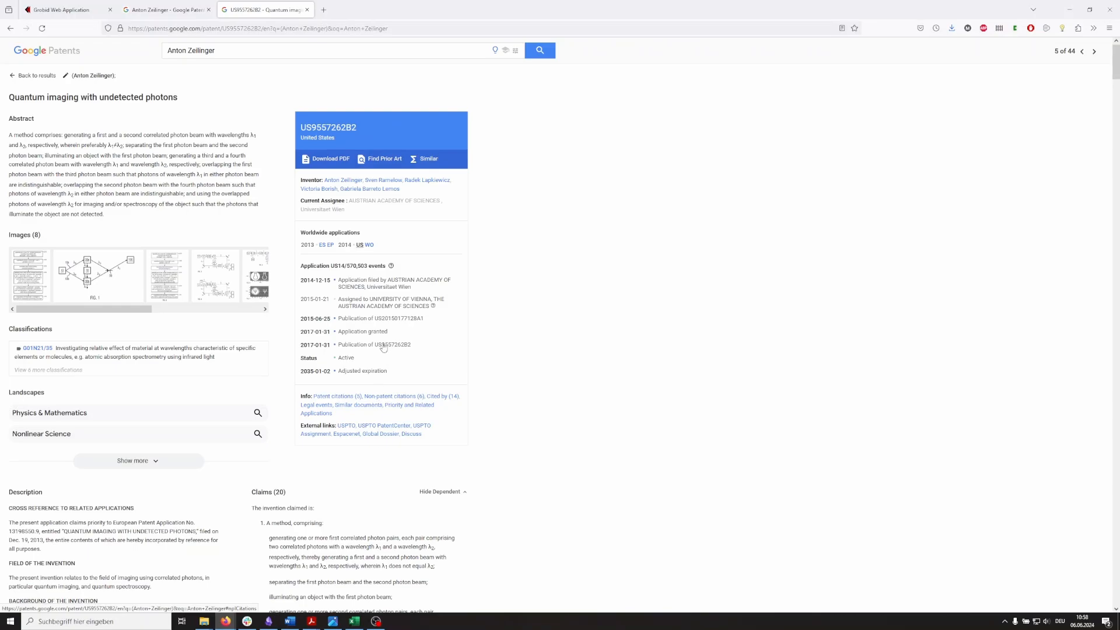
Compare the Spanish, European and WIPO versions of the undetected-photons imaging patent, then return to the US version
mouse_move(326, 245)
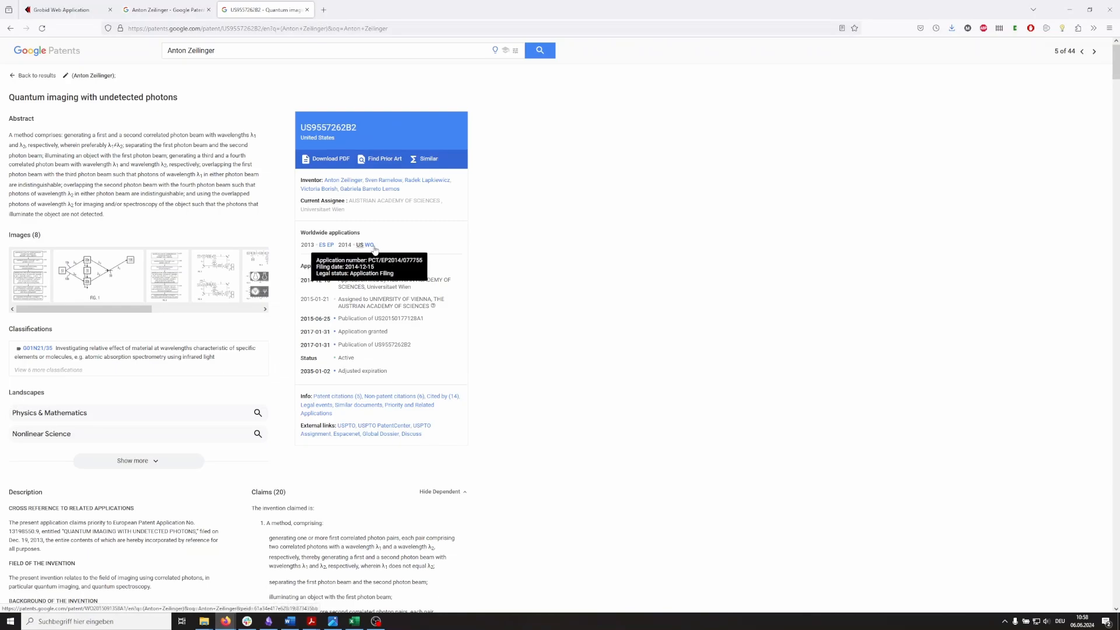
click(325, 248)
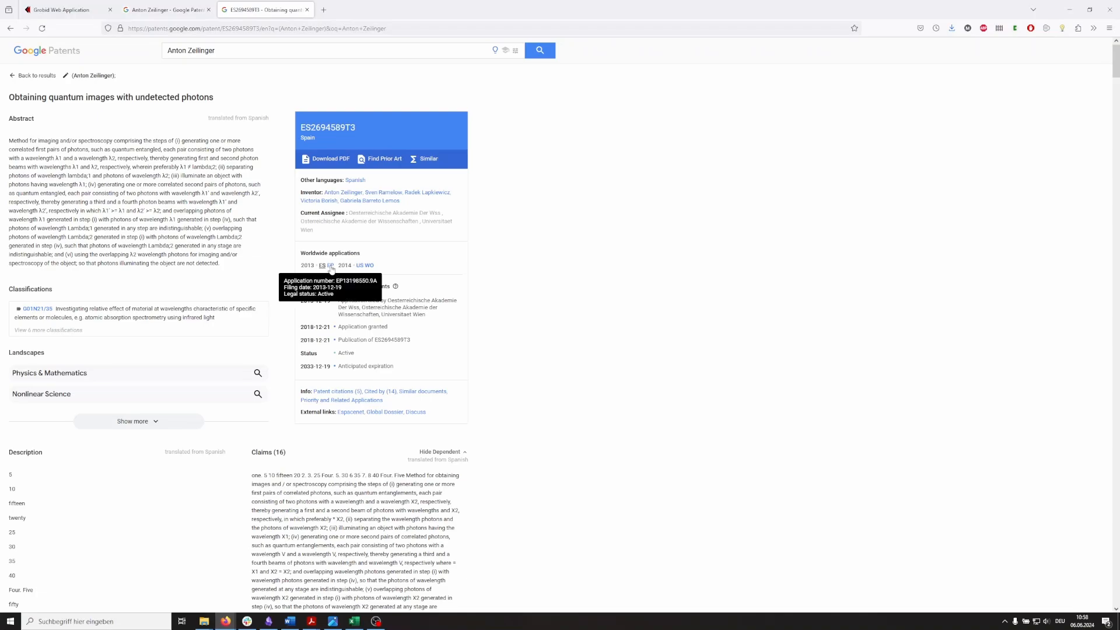
click(330, 265)
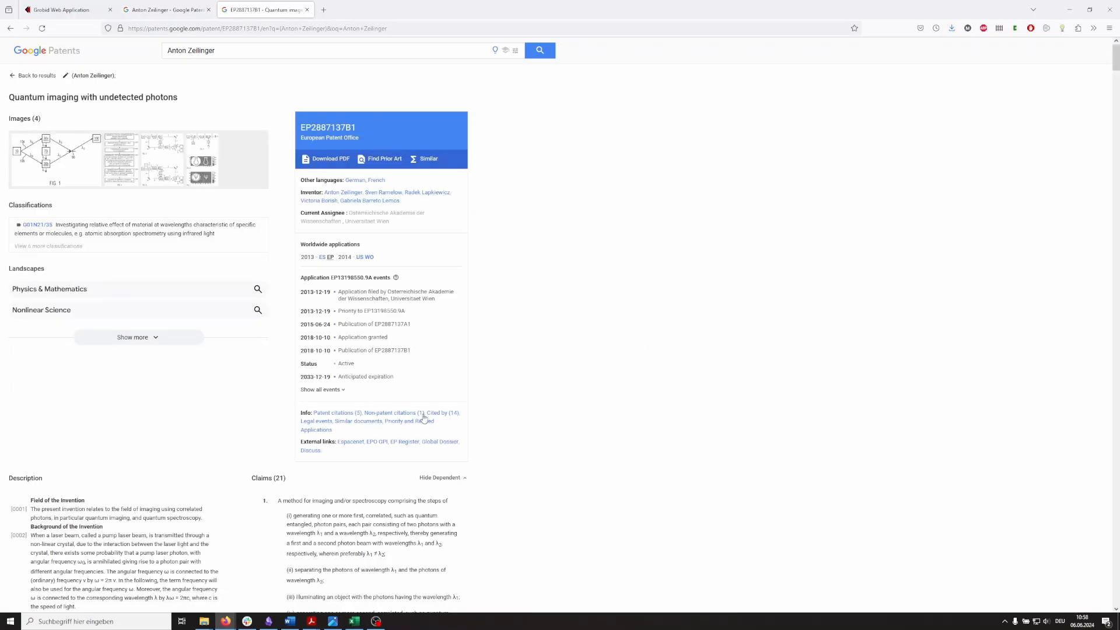
click(369, 257)
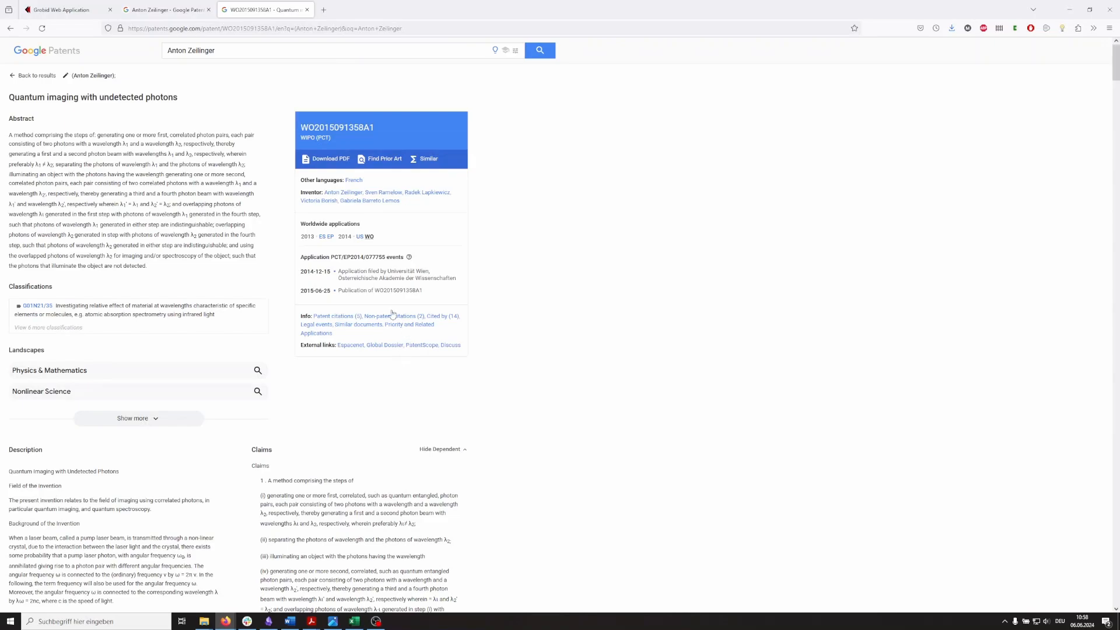
click(359, 237)
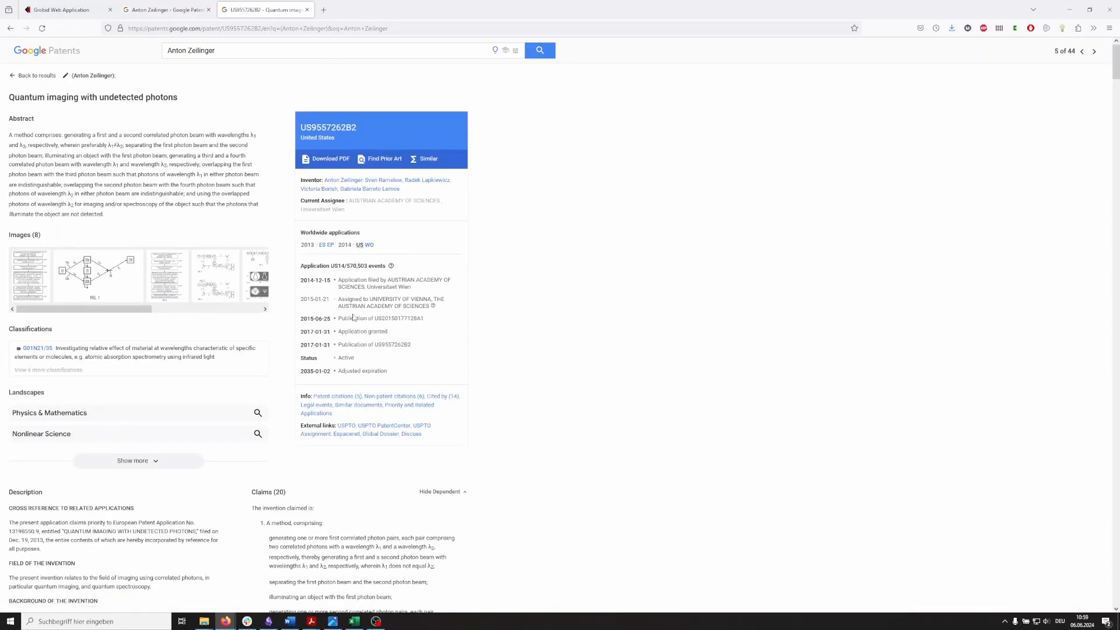
Go to the non-patent citations of patent US9557262B2 and select the whole list for copying
click(397, 400)
scroll(470, 306, up, 2)
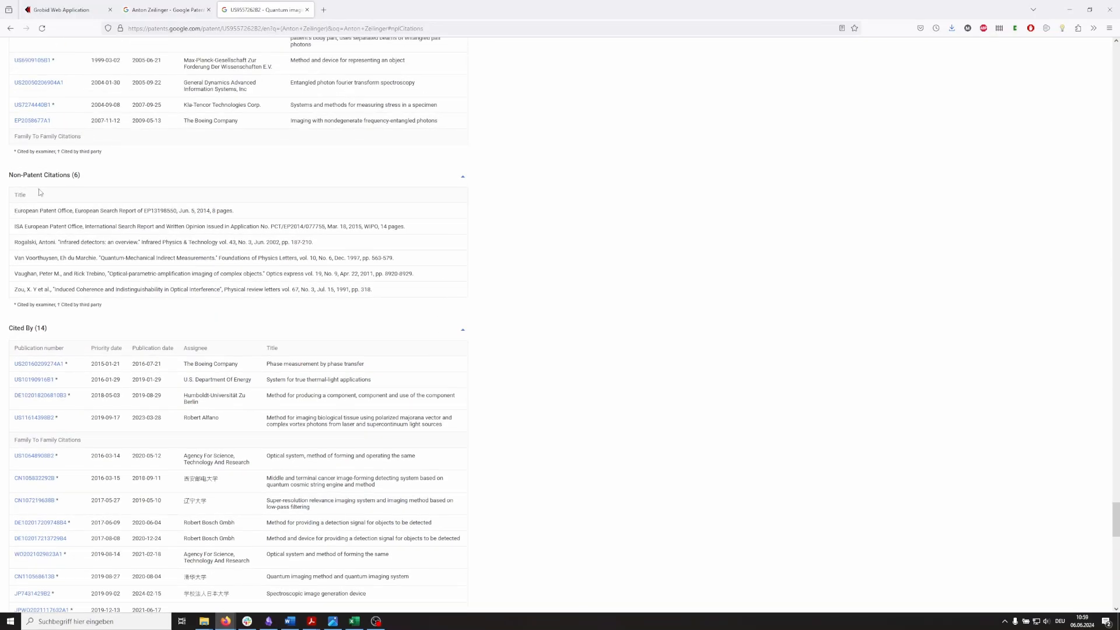
drag(412, 291, 18, 212)
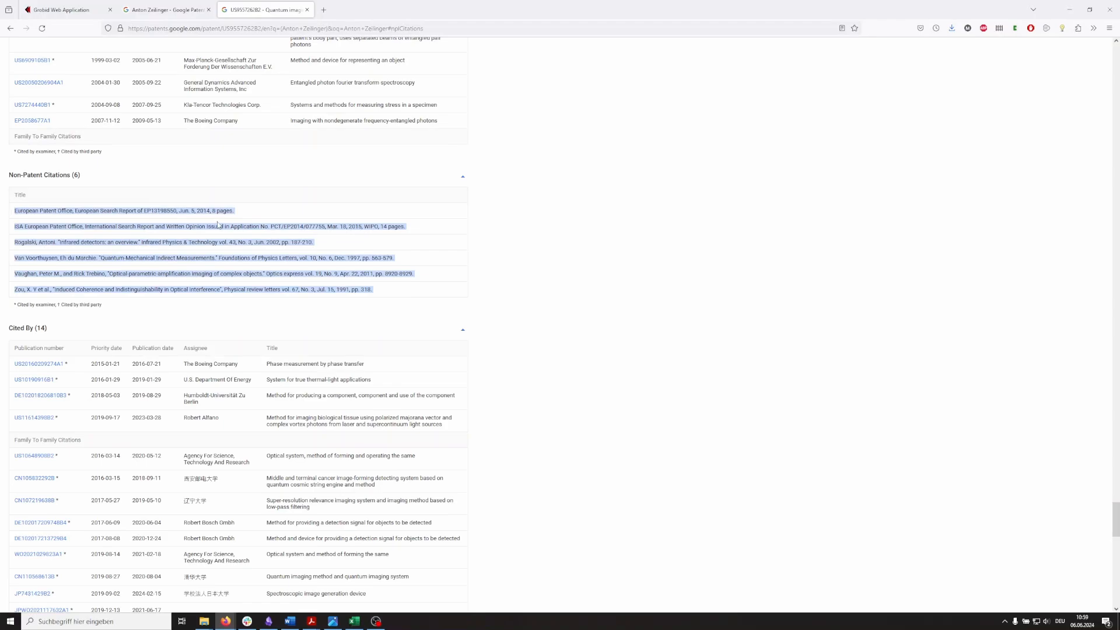
Switch to File Explorer, create a folder named patents in the researcher's tutorial folder, and open it
key(alt+Tab)
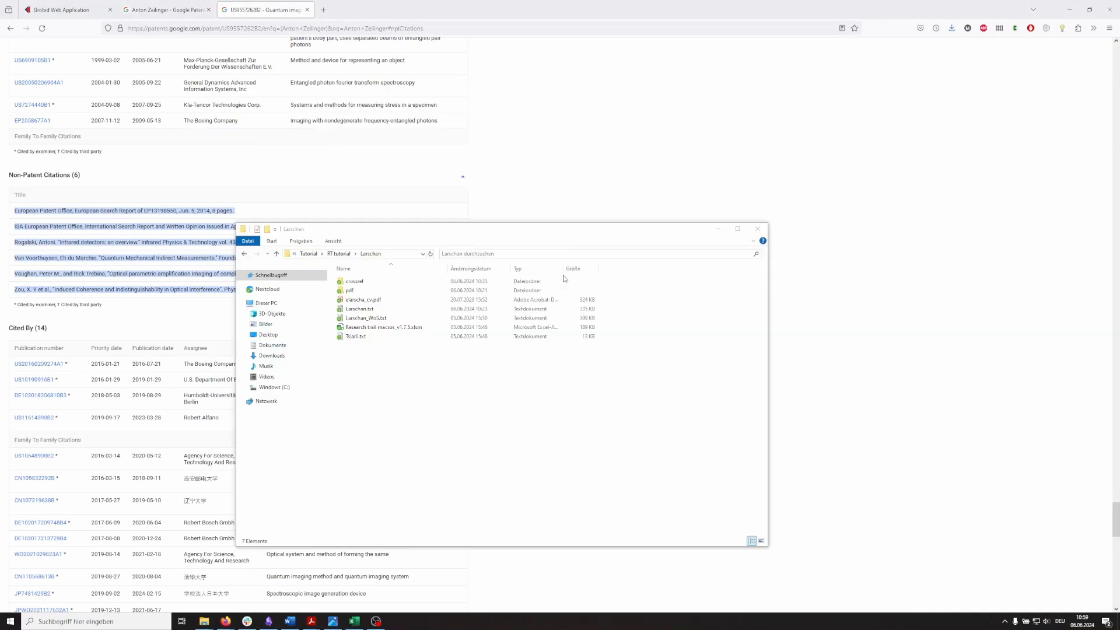
right_click(425, 376)
mouse_move(461, 496)
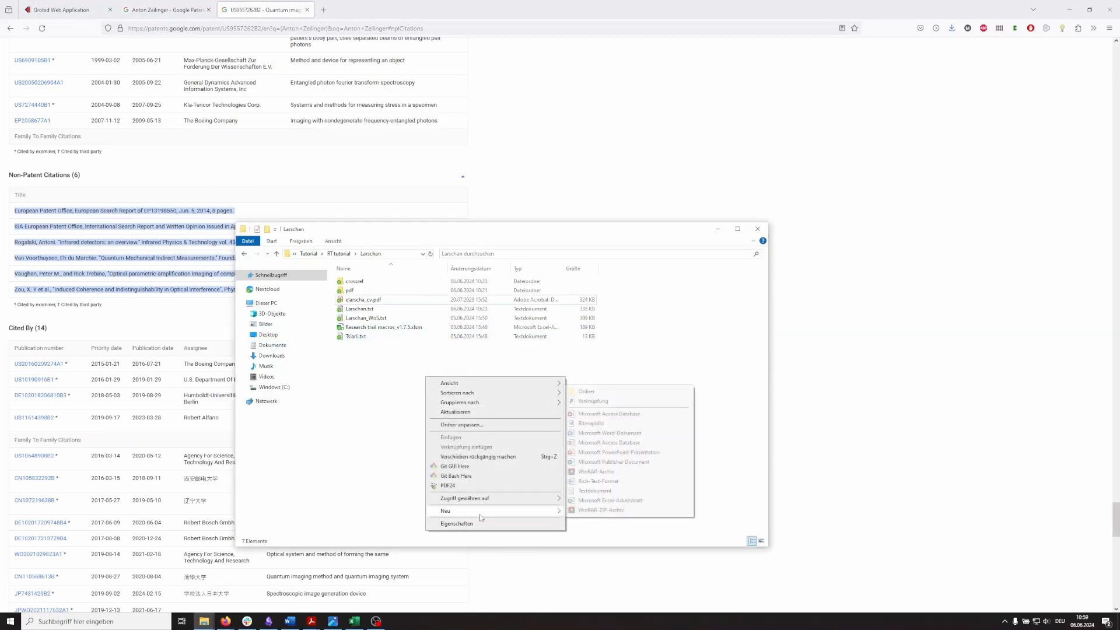
click(604, 396)
text(p)
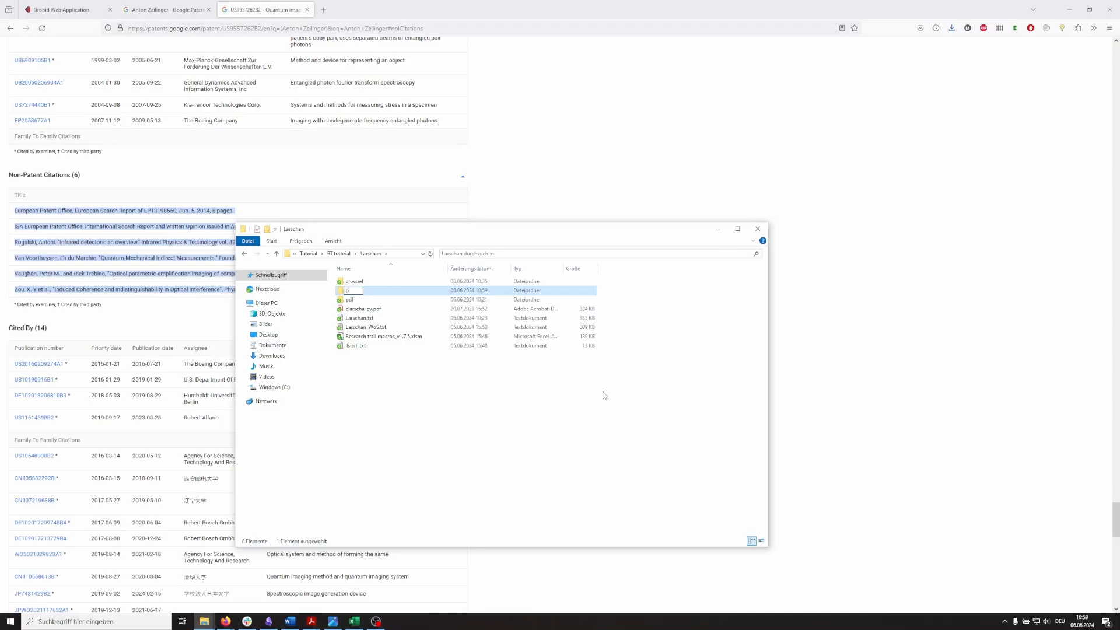
text(atents)
key(Return)
key(Return)
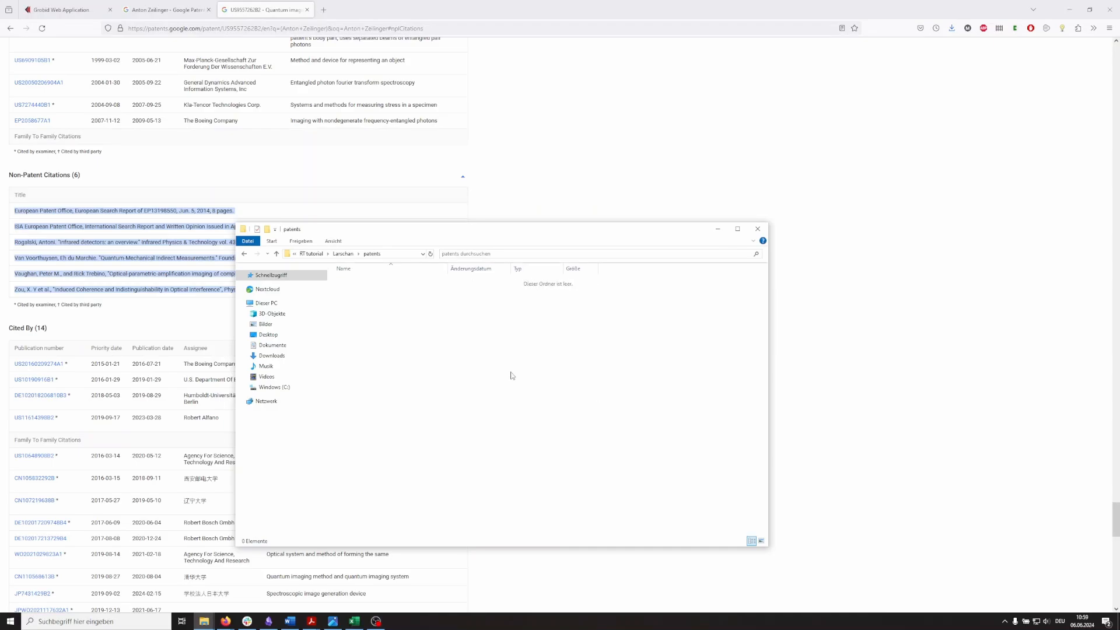
Create a Word document named asdf.docx in the patents folder and open it
right_click(478, 353)
mouse_move(563, 486)
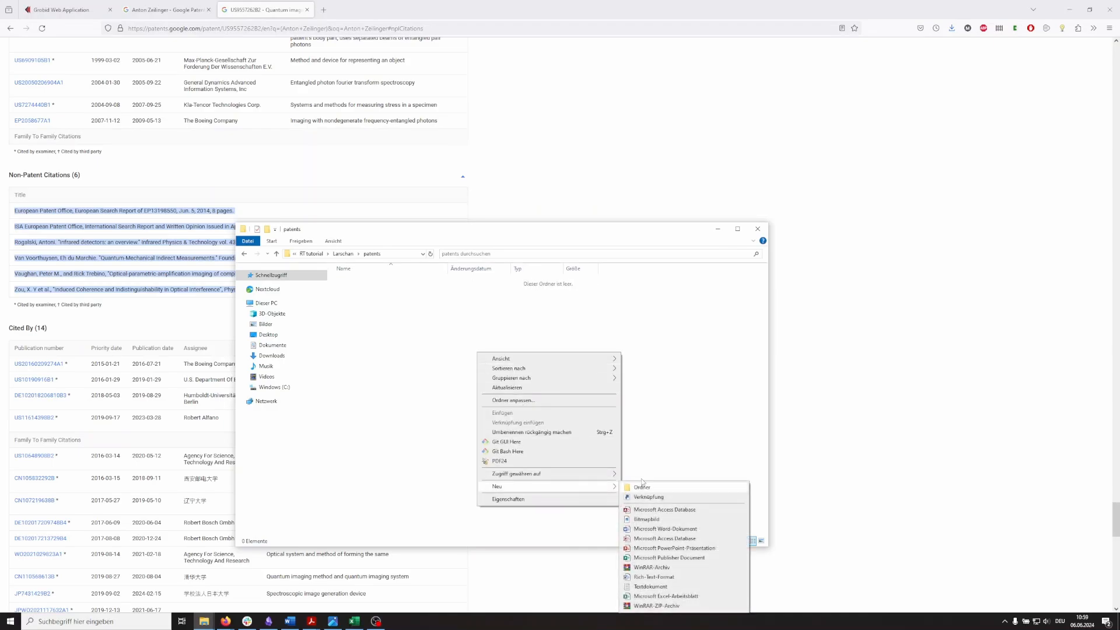
click(664, 529)
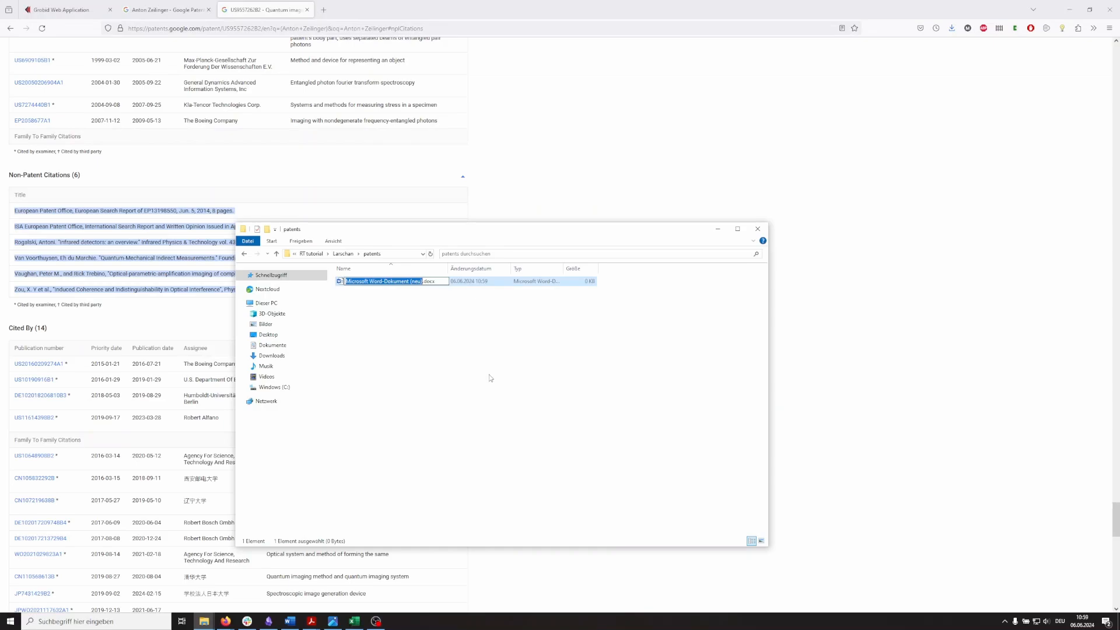
text(asdf)
key(Return)
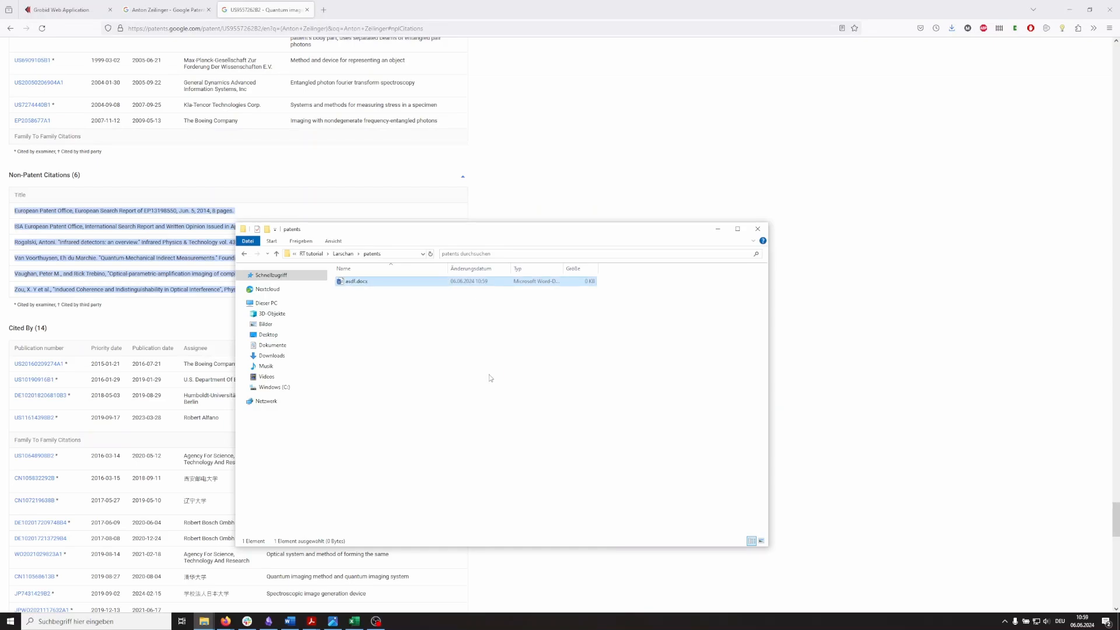
key(Return)
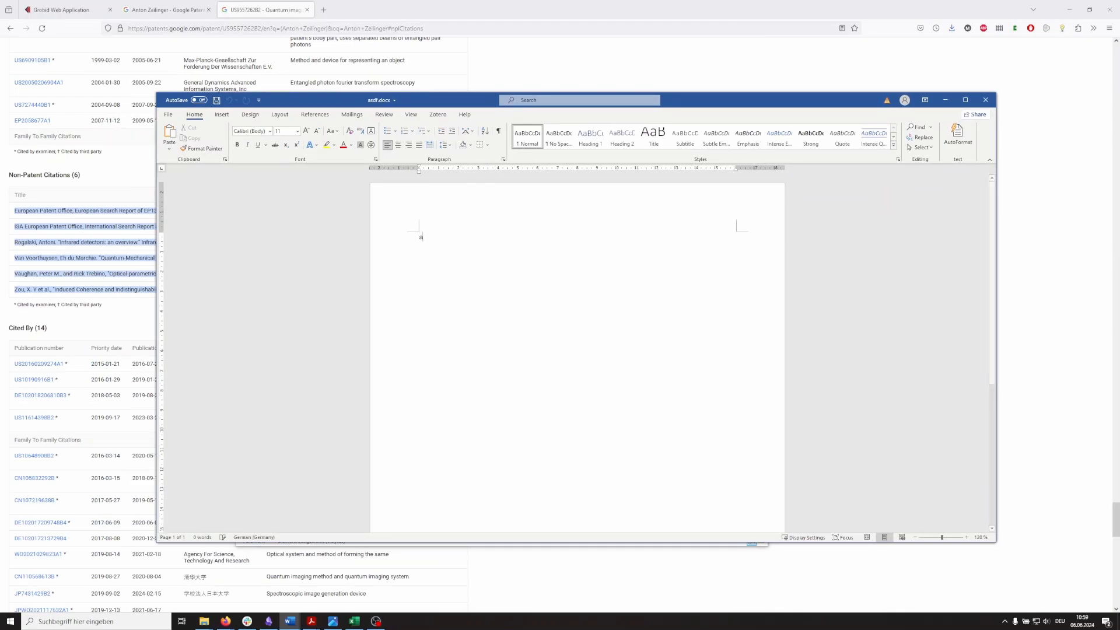
Enter the placeholder text Asdfsa on the first page, insert a page break, and add a References heading on the second page
text(Asdfsa)
key(Return)
key(ctrl+Return)
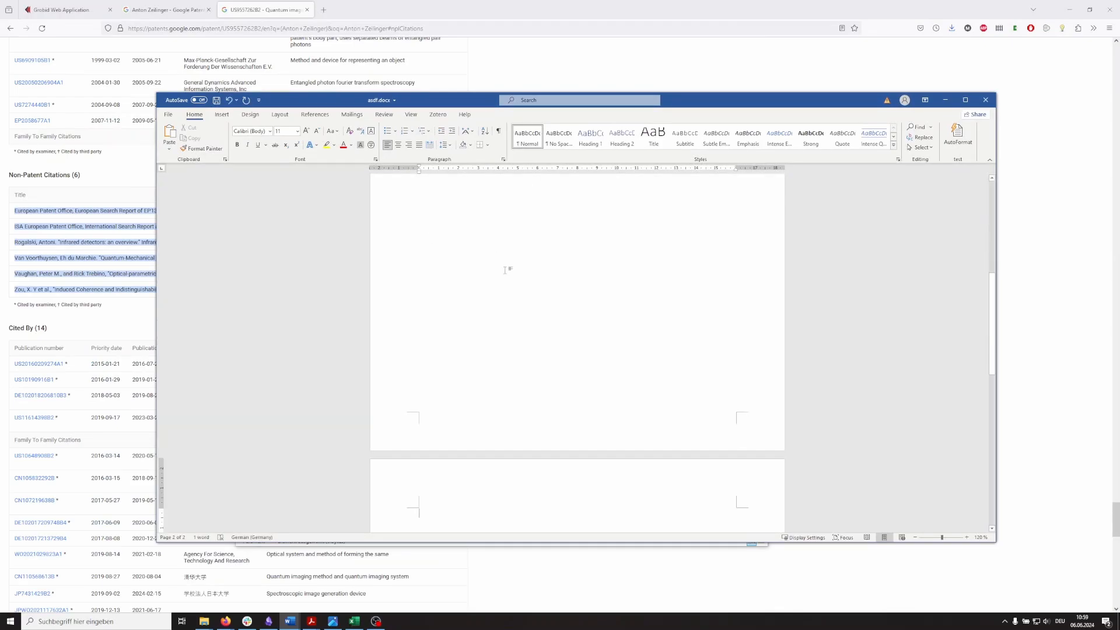
text(References)
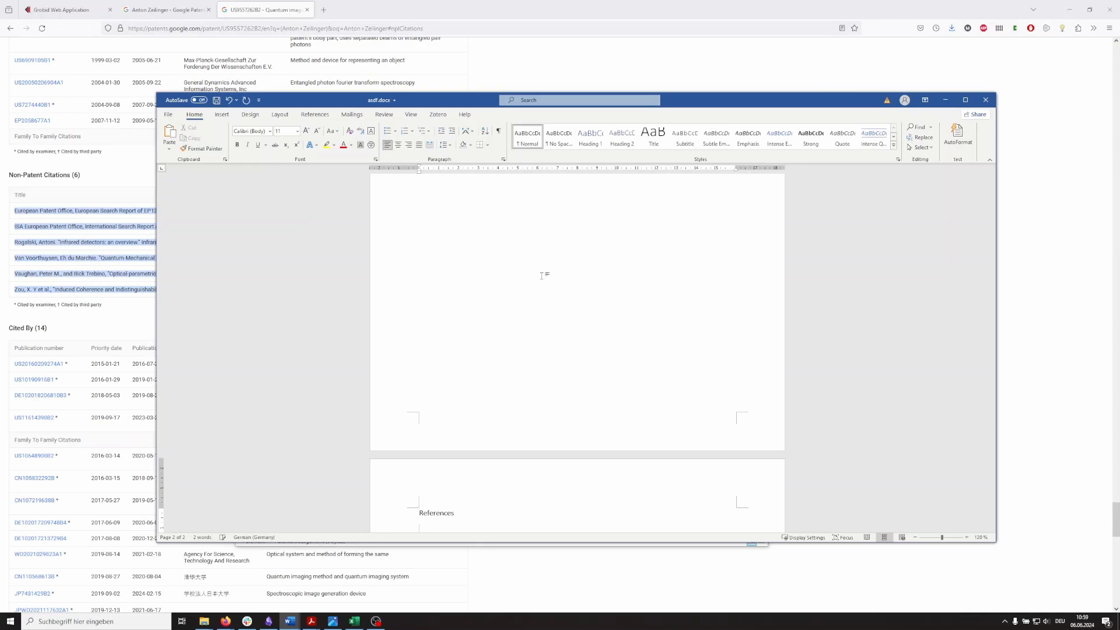
key(Return)
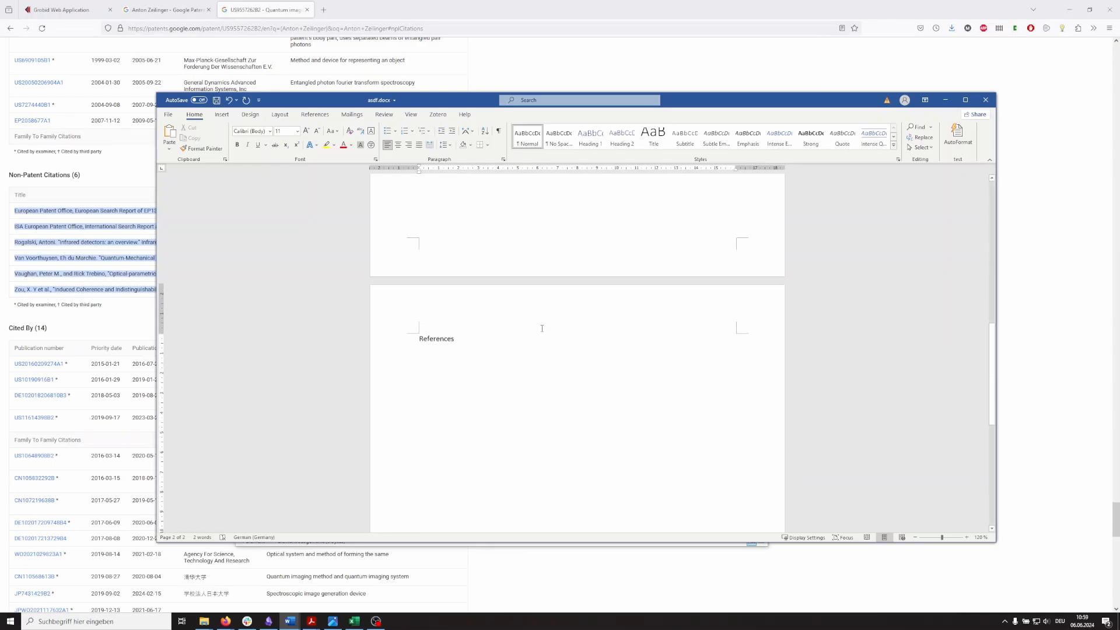
Paste the patent's non-patent citations below the References heading and make the heading bold
text(European Patent Office, European Search Report of EP13198550, Jun. 5, 2014, 8 pages. ISA European Patent Office, International Search Report and Written Opinion Issued in Application No. PCT/EP2014/077755, Mar. 18, 2015, WIPO, 14 pages. Rogalski, Antoni. "Infrared detectors: an overview." Infrared Physics & Technology vol. 43, No. 3, Jun. 2002, pp. 187-210. Van Voorthuysen, Eh du Marchie. "Quantum-Mechanical Indirect Measurements." Foundations of Physics Letters, vol. 10, No. 6, Dec. 1997, pp. 563-579. Vaughan, Peter M., and Rick Trebino, "Optical-parametric-amplification imaging of complex objects." Optics express vol. 19, No. 9, Apr. 22, 2011, pp. 8920-8929. Zou, X. Y et al., "Induced Coherence and Indistinguishability in Optical Interference", Physical review letters vol. 67, No. 3, Jul. 15, 1991, pp. 318.)
click(636, 462)
click(646, 489)
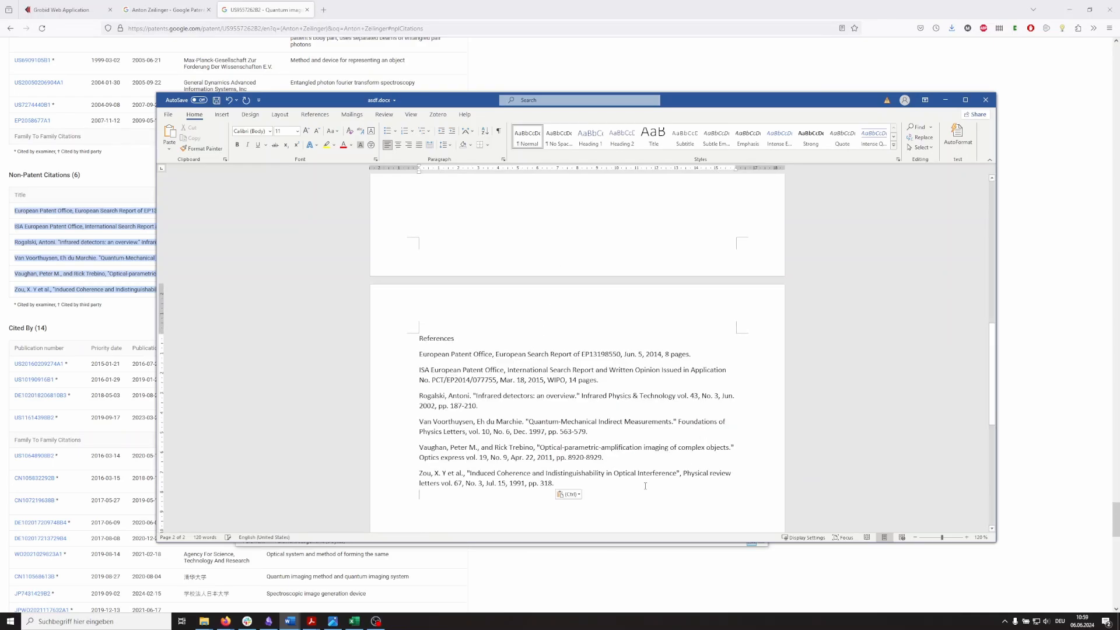
click(397, 342)
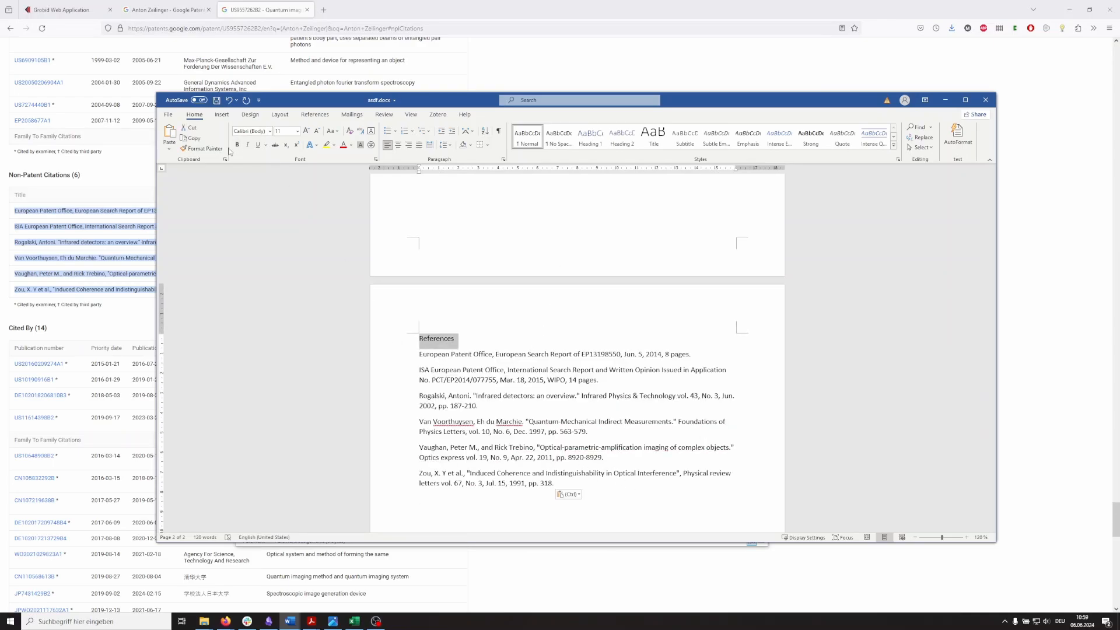
key(ctrl+b)
click(583, 418)
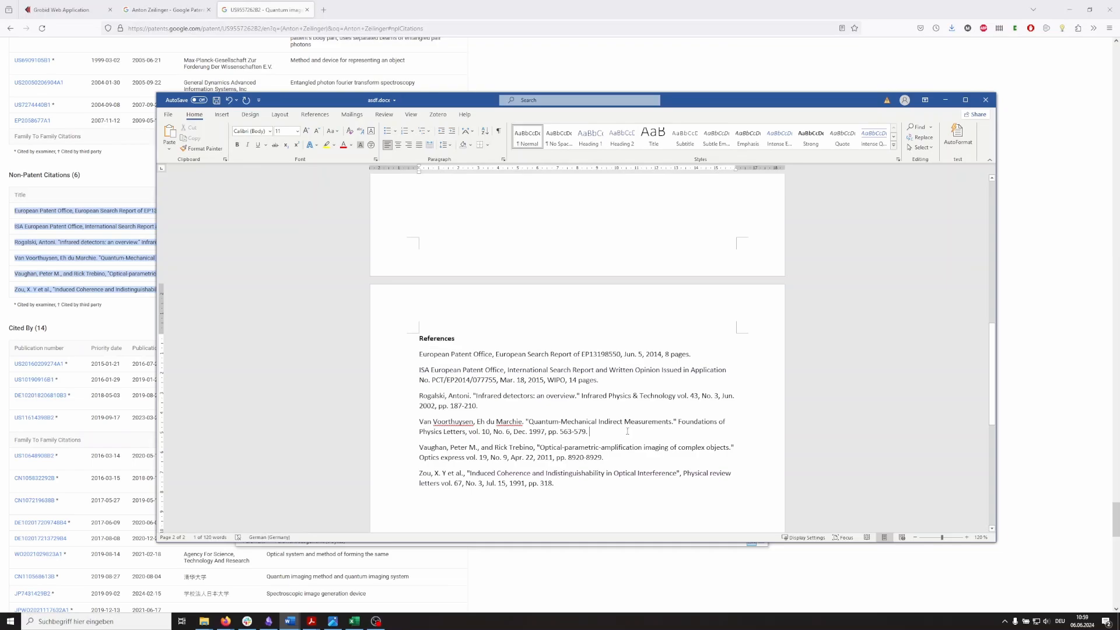
Copy the patent title "Quantum imaging with undetected photons" from its Google Patents page and switch back to asdf.docx
scroll(560, 327, up, 15)
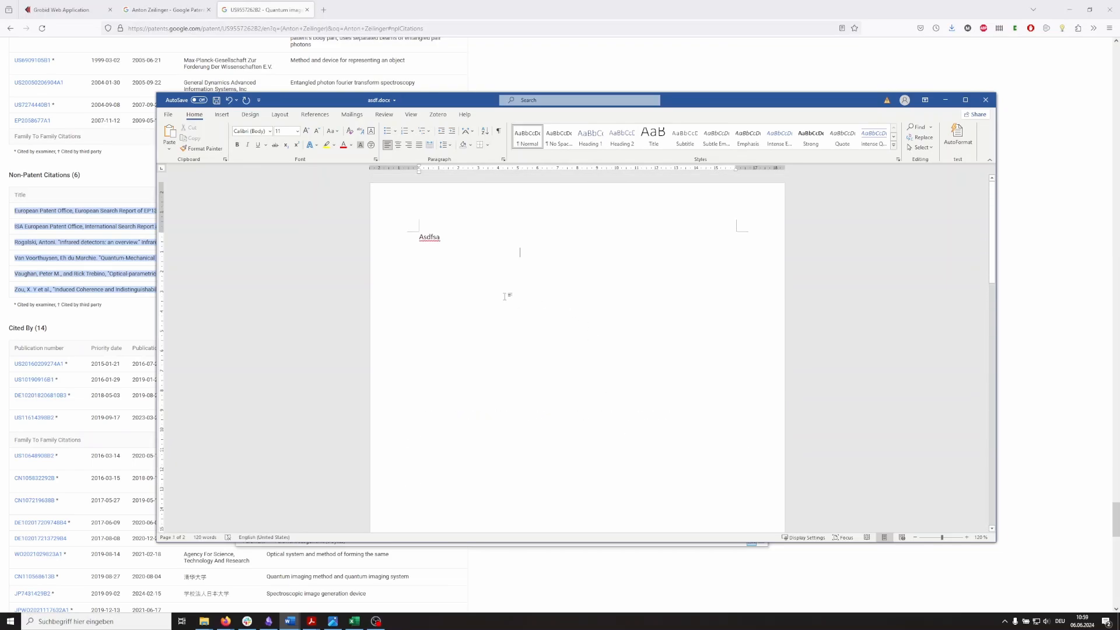
click(124, 174)
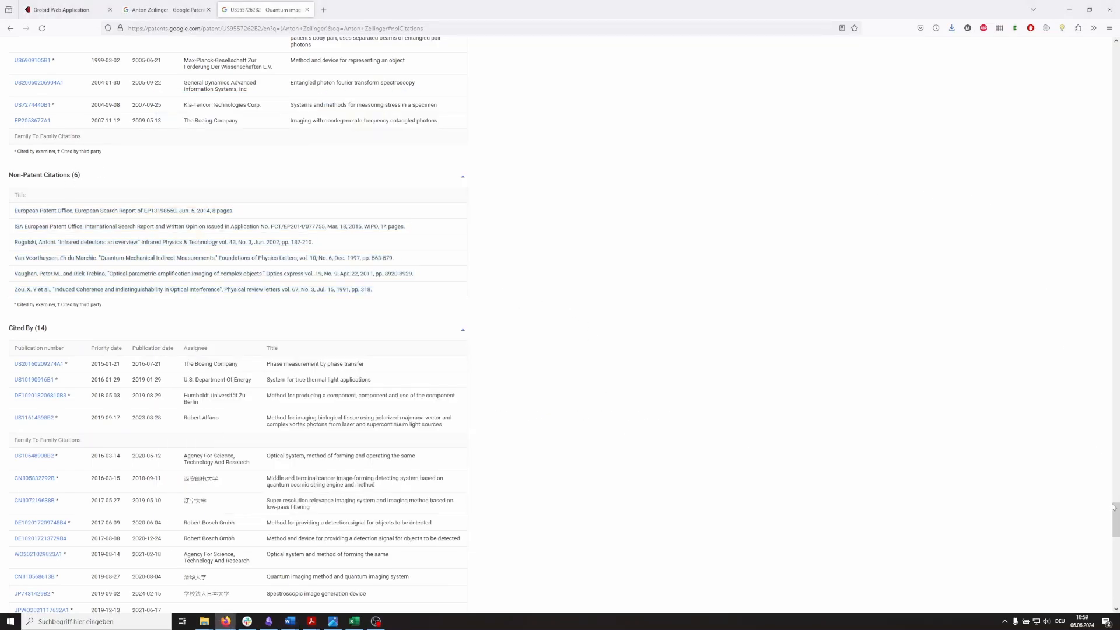
drag(1114, 514, 1083, 52)
drag(180, 97, 11, 98)
key(ctrl+c)
key(alt+Tab)
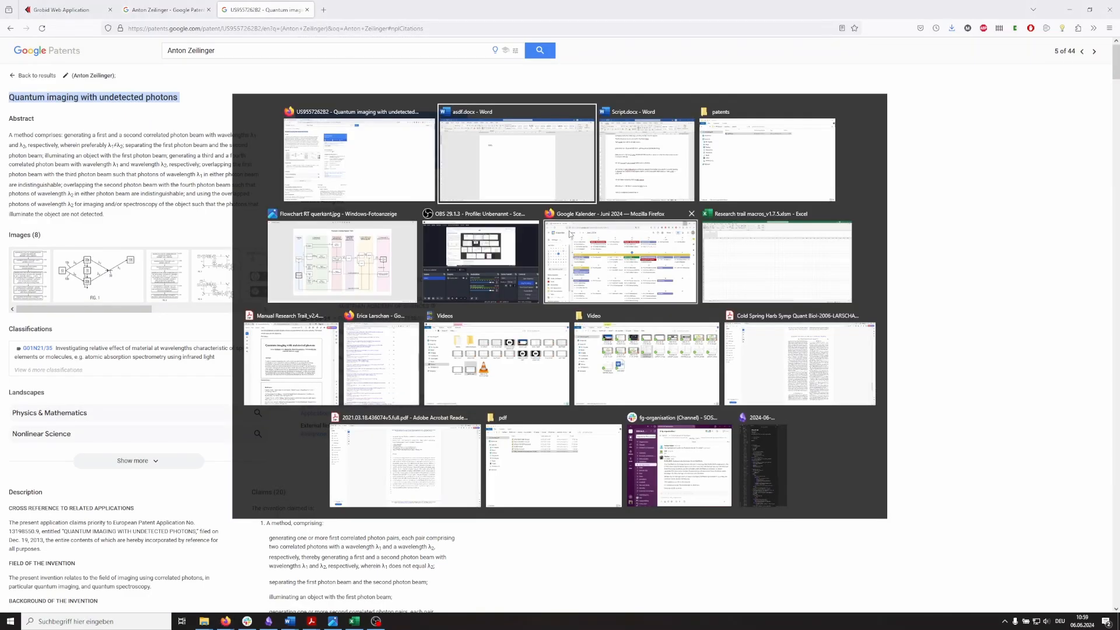
Paste the patent title into the Word document asdf.docx and add the inventors' names from the patent page below it
click(401, 243)
key(ctrl+v)
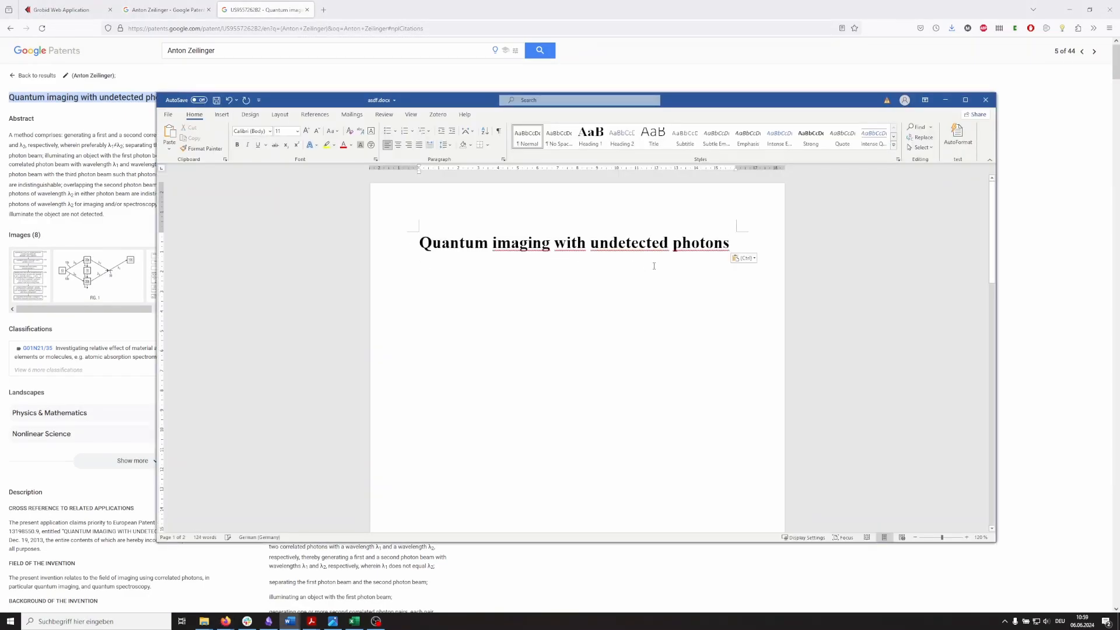
key(alt+Tab)
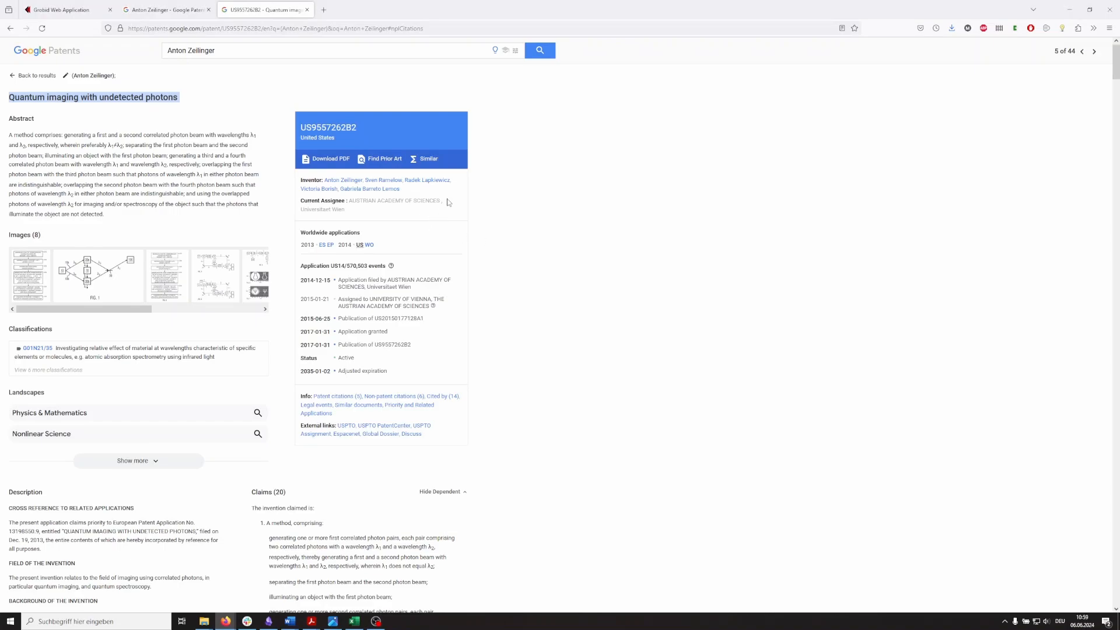
drag(409, 191, 326, 181)
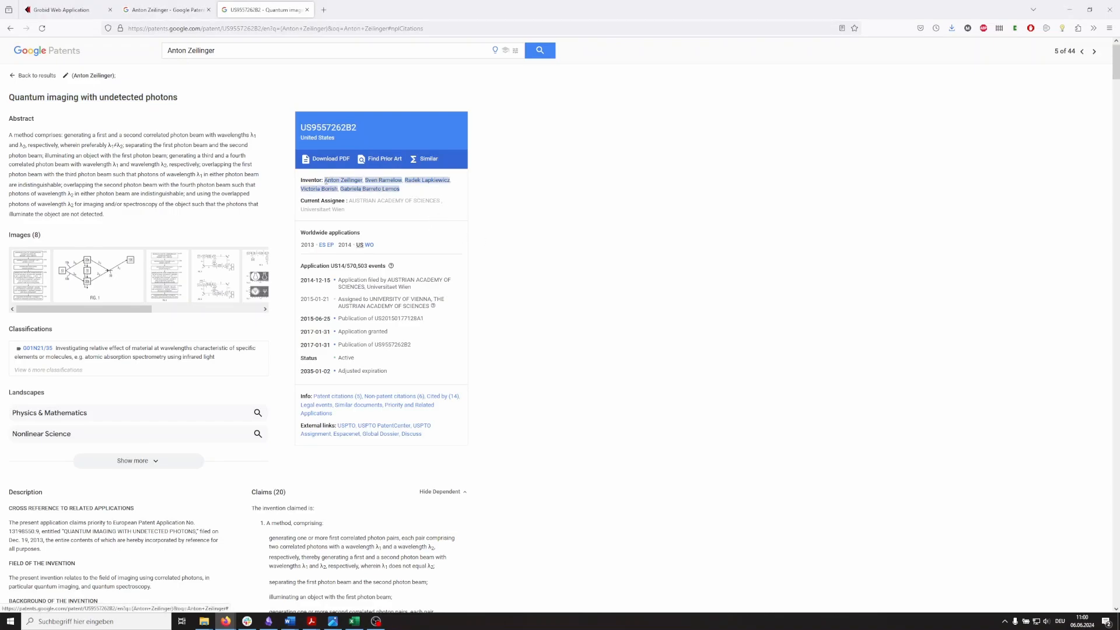
key(alt+Tab)
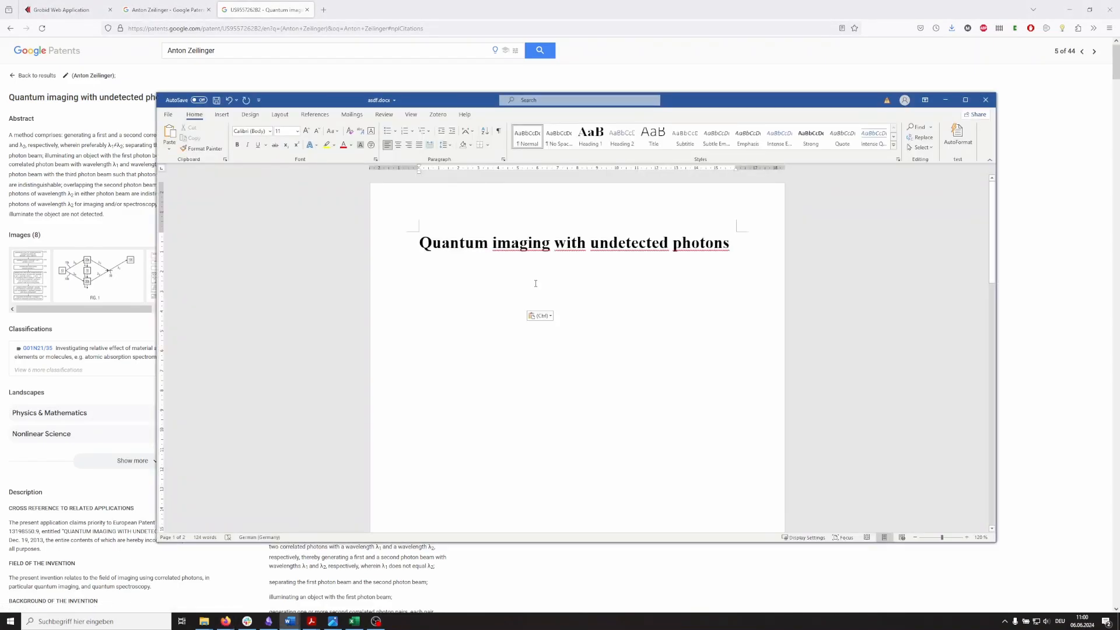
text(Anton Zeilinger Sven Ramelow Radek Lapkiewicz Victoria Borish Gabriela Barreto Lemos)
click(538, 315)
click(548, 340)
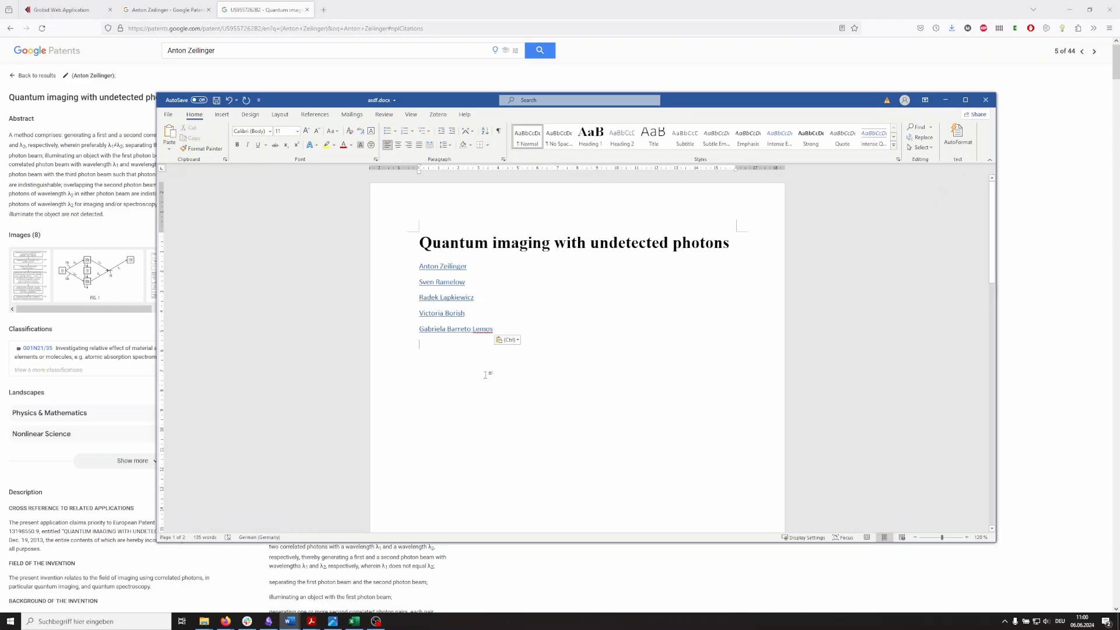
Copy the abstract text from the patent page and paste it below the inventors' names in the Word document
key(alt+Tab)
drag(105, 214, 2, 140)
key(ctrl+c)
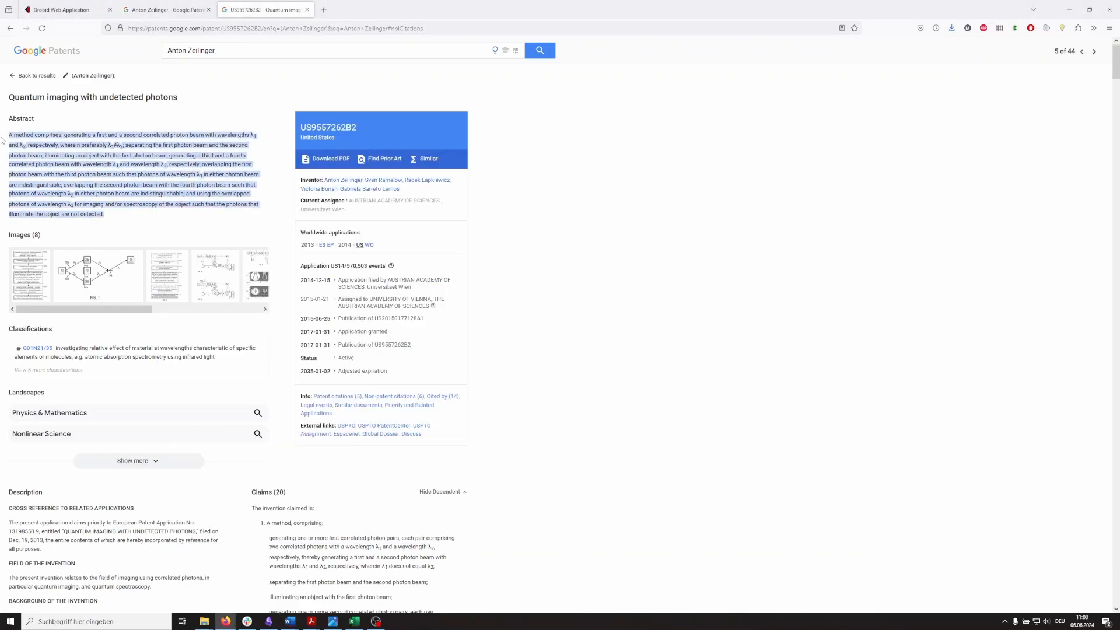
key(alt+Tab)
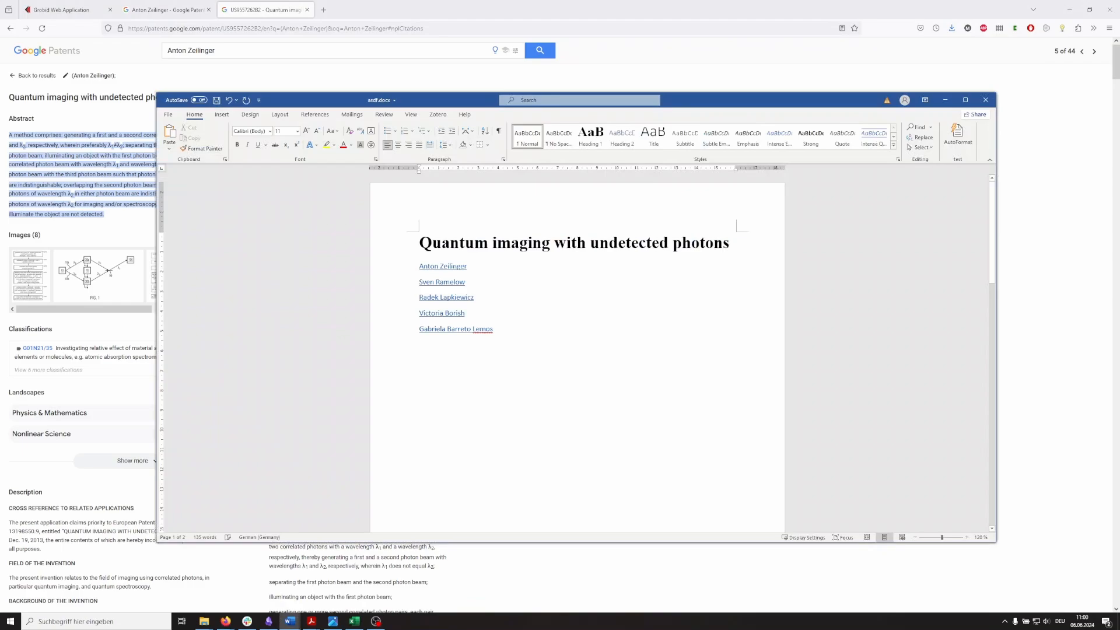
key(ctrl+v)
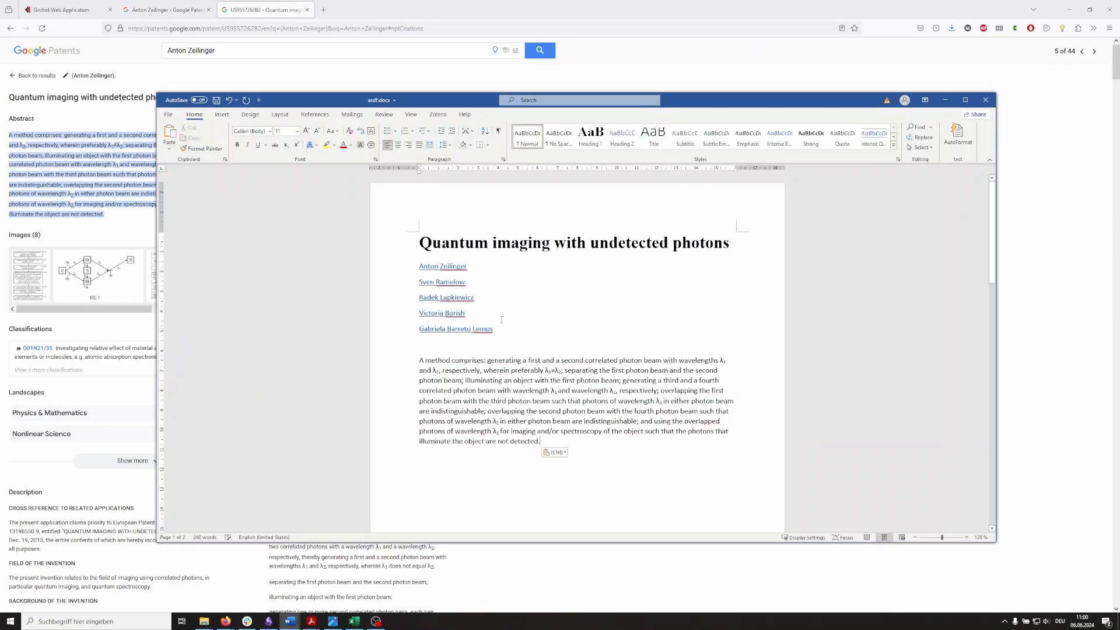
Change the inventors' names from blue to the automatic font colour and remove their underline
drag(497, 333, 418, 265)
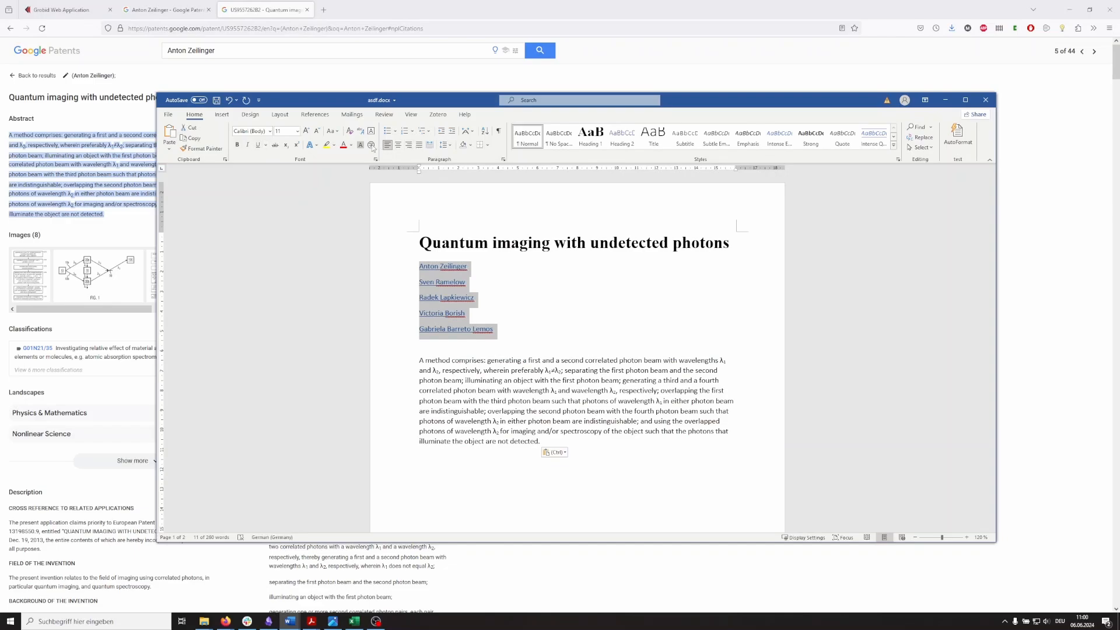
click(352, 146)
click(352, 157)
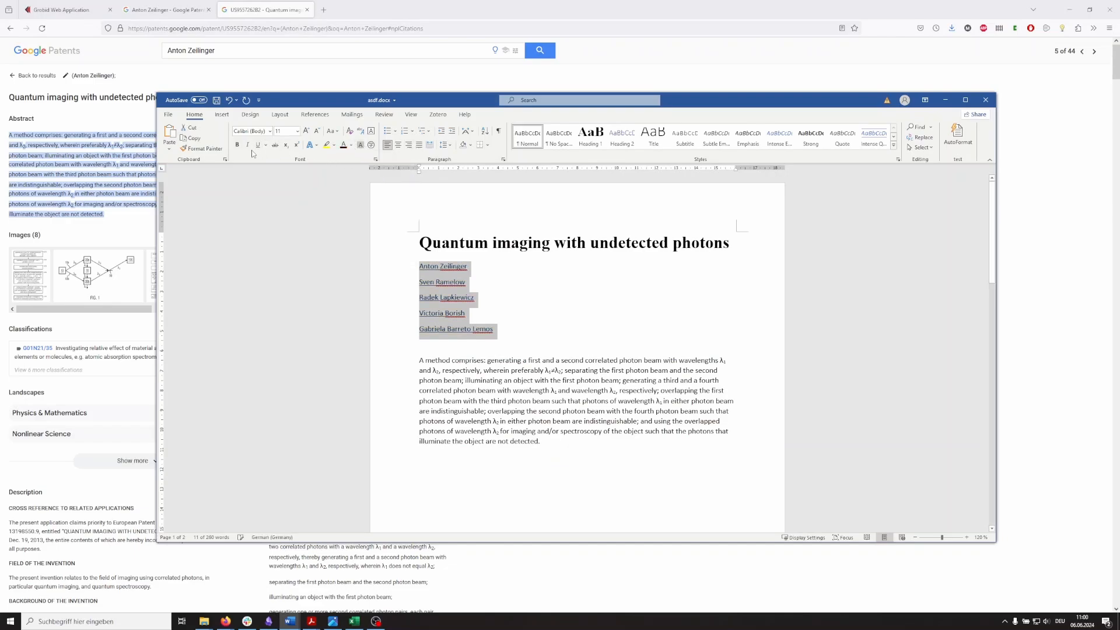
click(257, 145)
Join the inventors' names into a single line, separated by commas
click(481, 271)
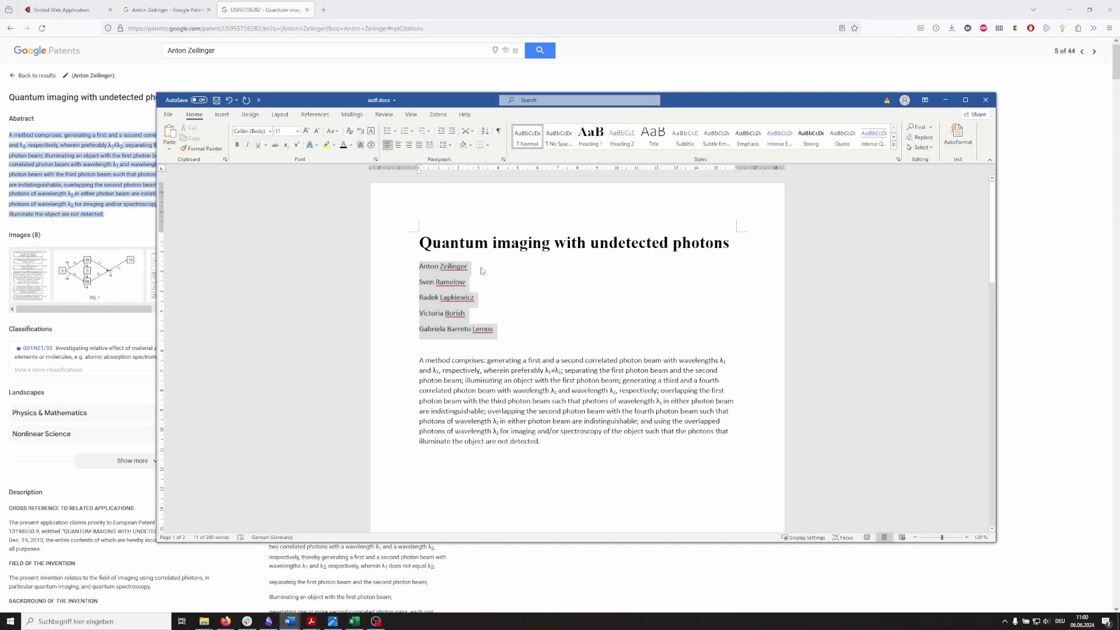
click(482, 271)
text(,)
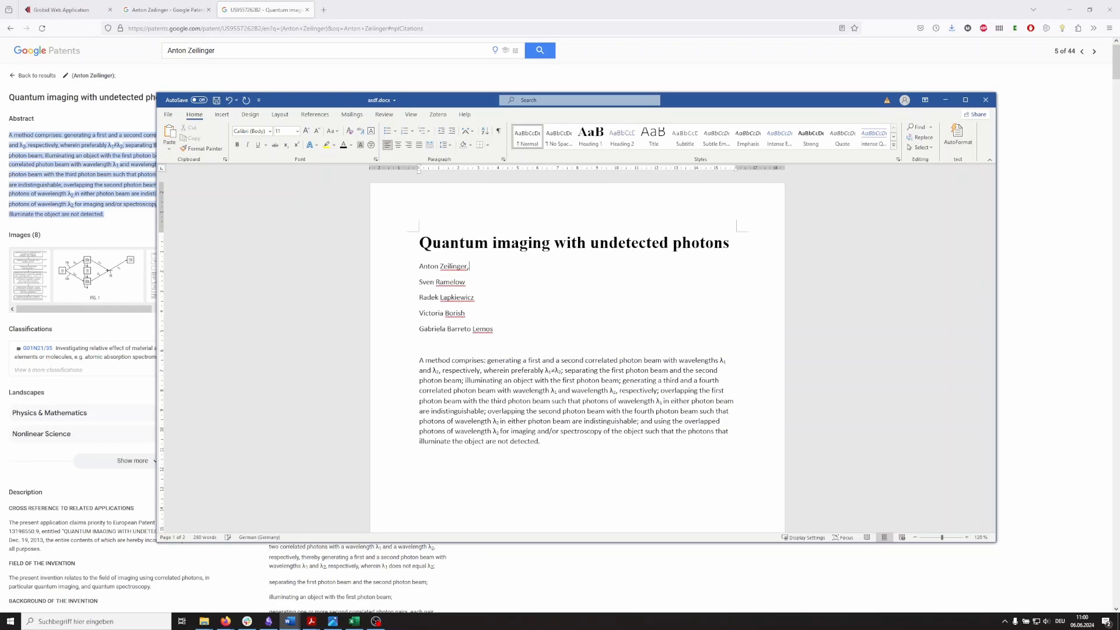
key(Delete)
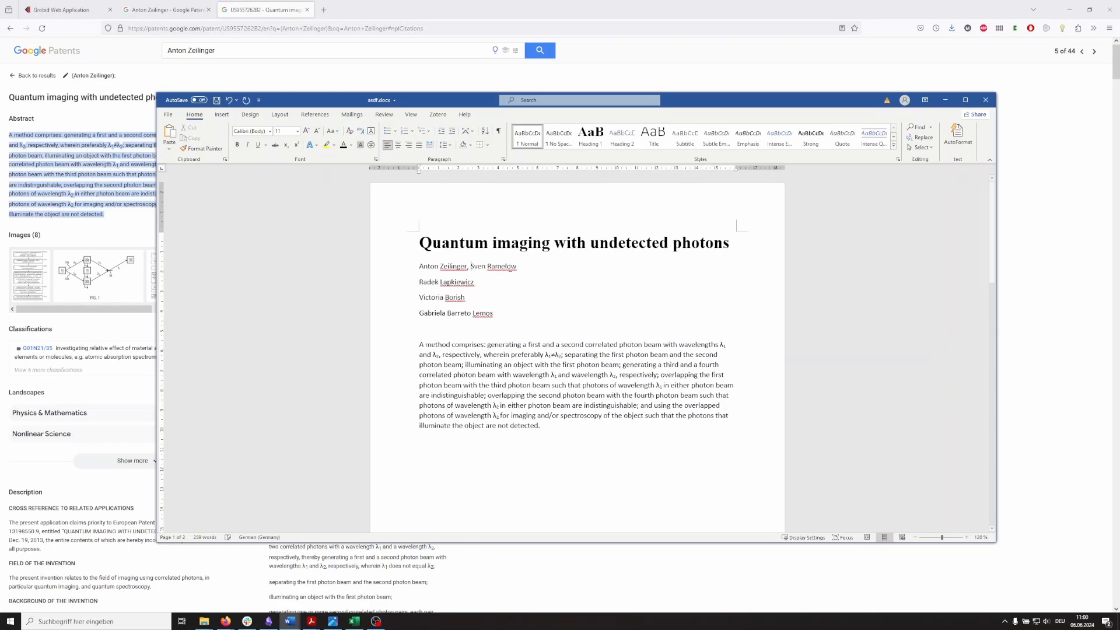
text(,)
key(Delete)
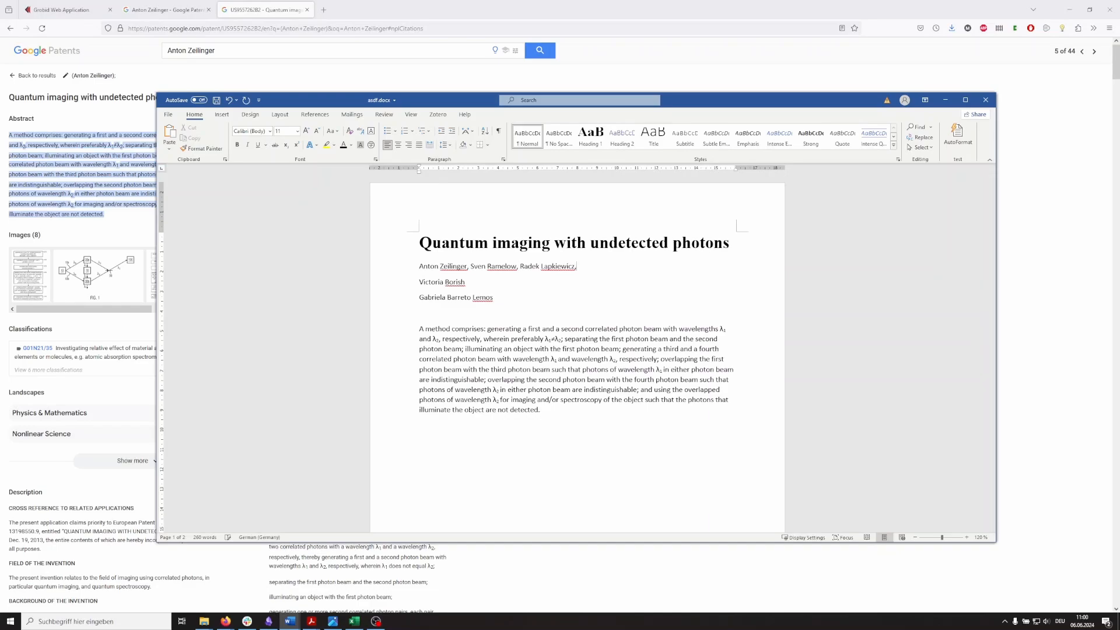
text(,)
key(Delete)
text(,)
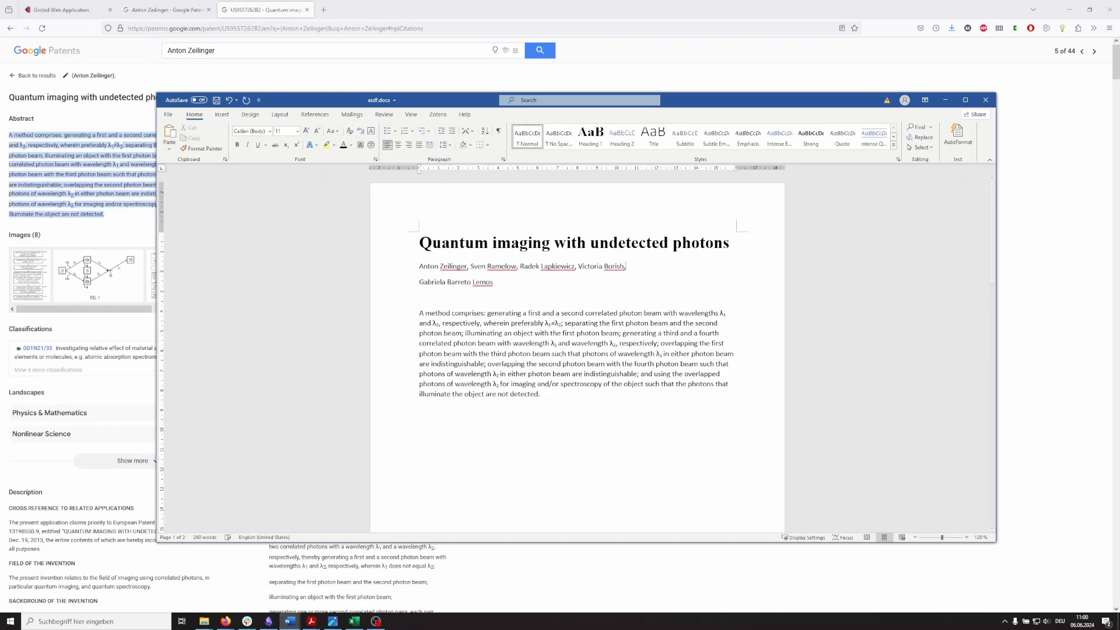
key(Delete)
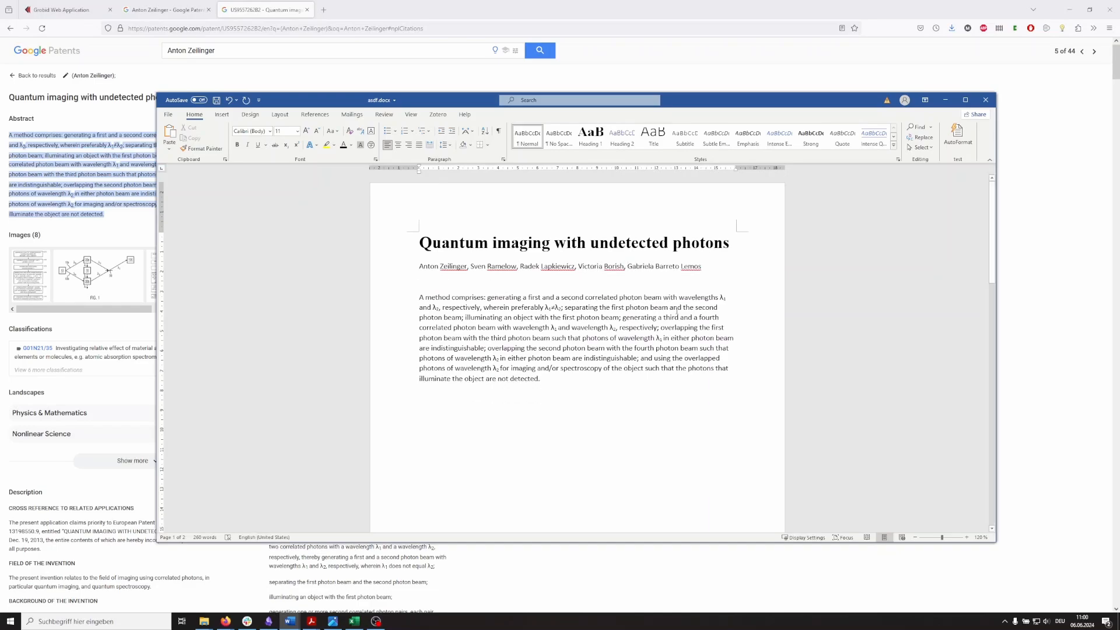
Centre the line of inventors' names and make it bold
click(393, 268)
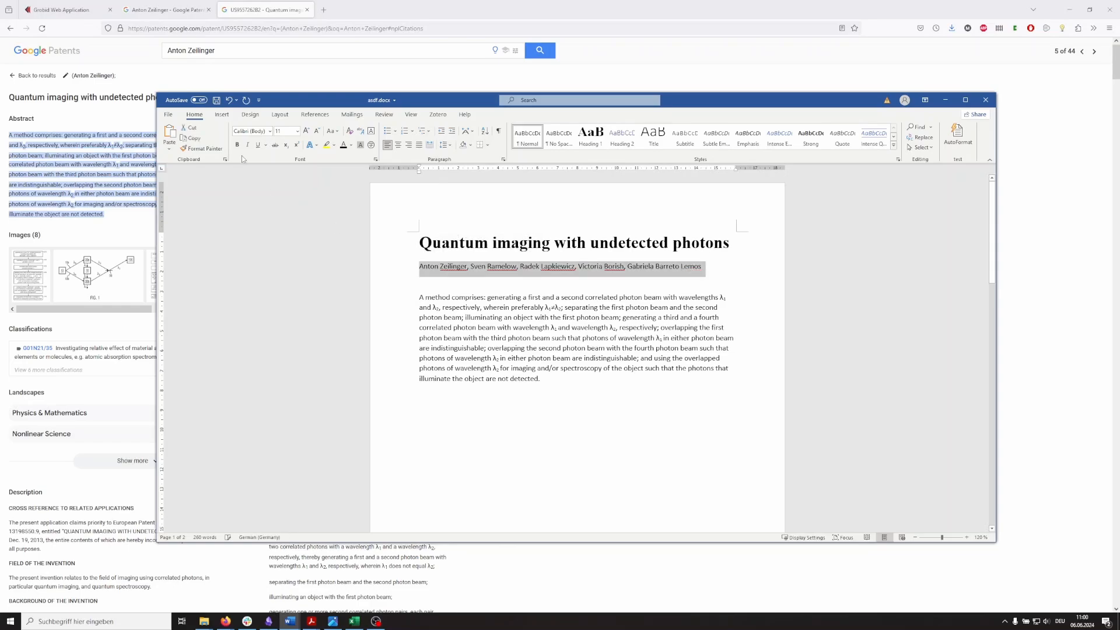
click(398, 144)
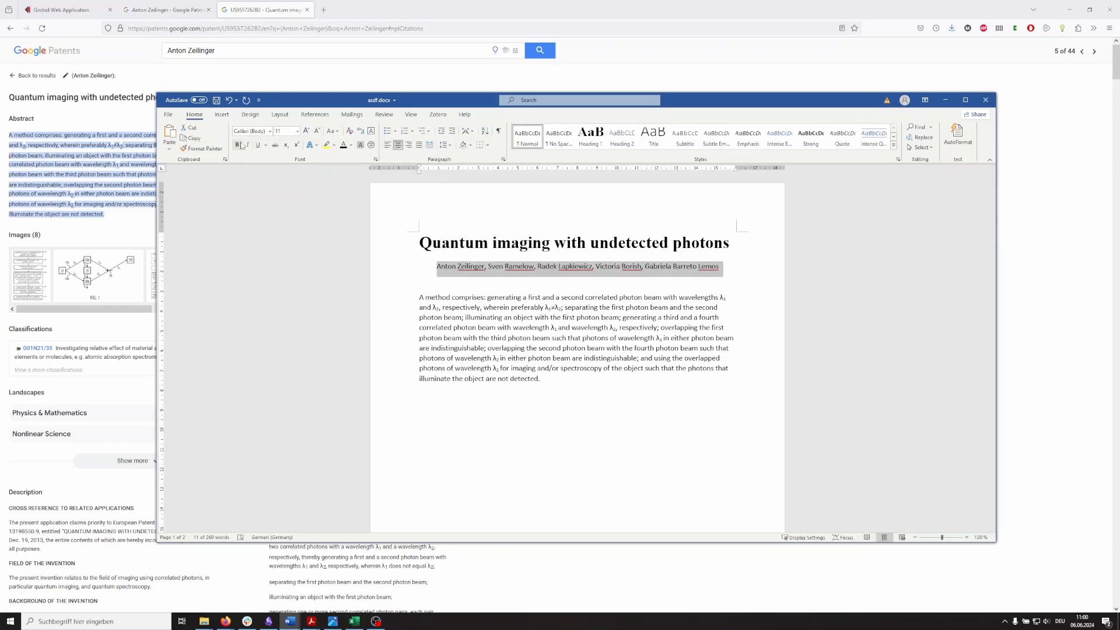
click(236, 145)
click(564, 334)
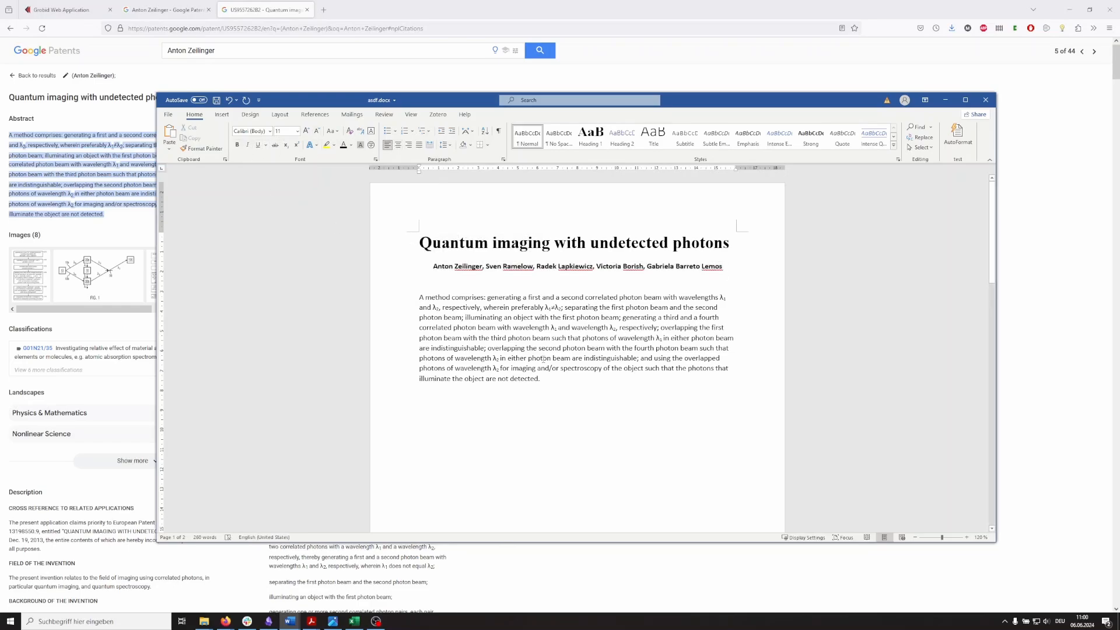
Check the document through to the References page and save it
click(512, 243)
click(509, 266)
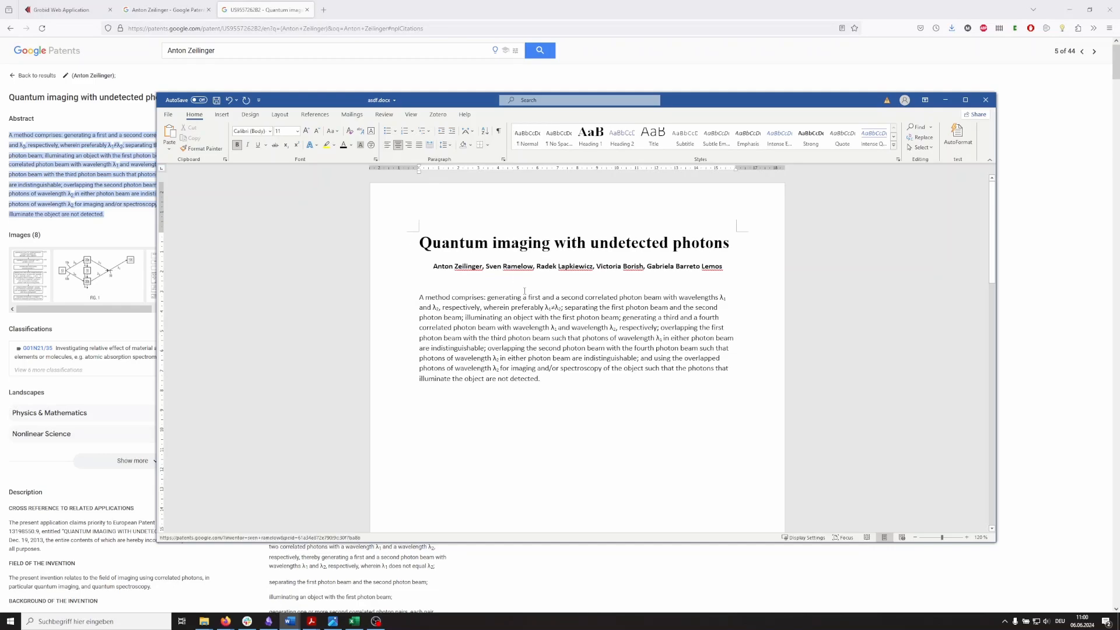
click(572, 346)
scroll(573, 347, down, 8)
scroll(575, 346, down, 2)
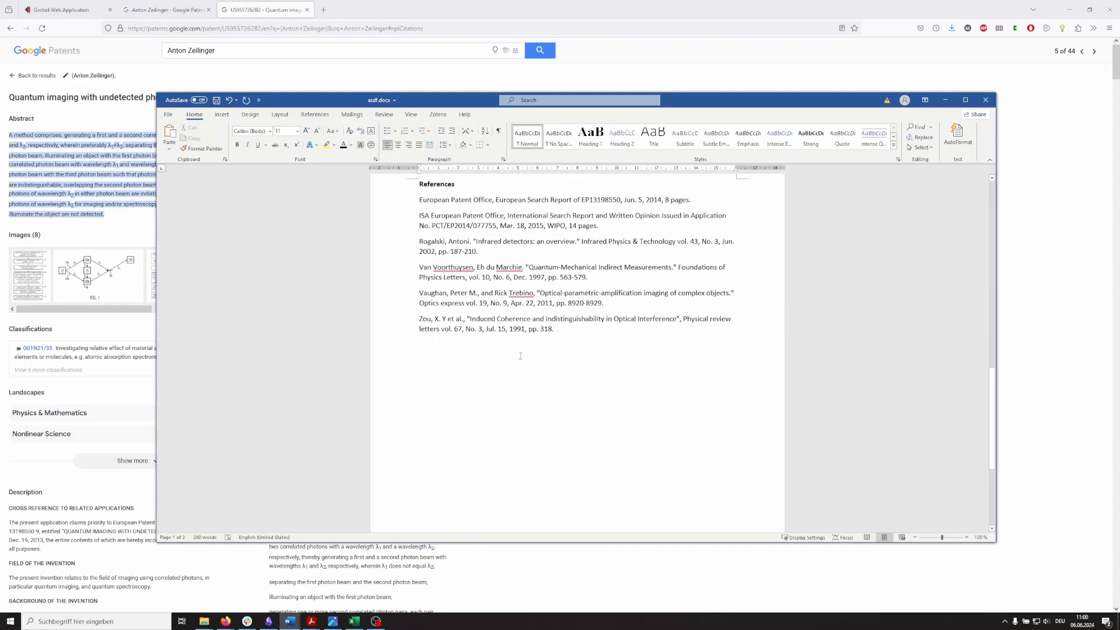
scroll(583, 339, up, 7)
key(ctrl+s)
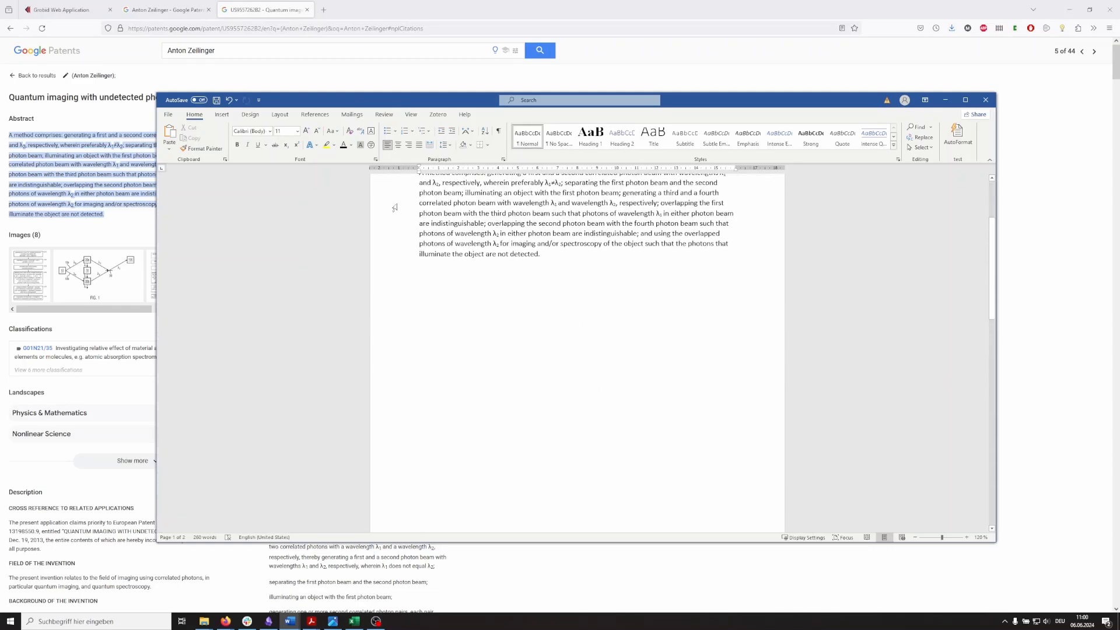
Save the document as a PDF in the patents folder, using the copied title "Quantum imaging with undetected photons" as the file name
scroll(584, 321, up, 4)
drag(452, 240, 740, 243)
key(ctrl+c)
click(168, 114)
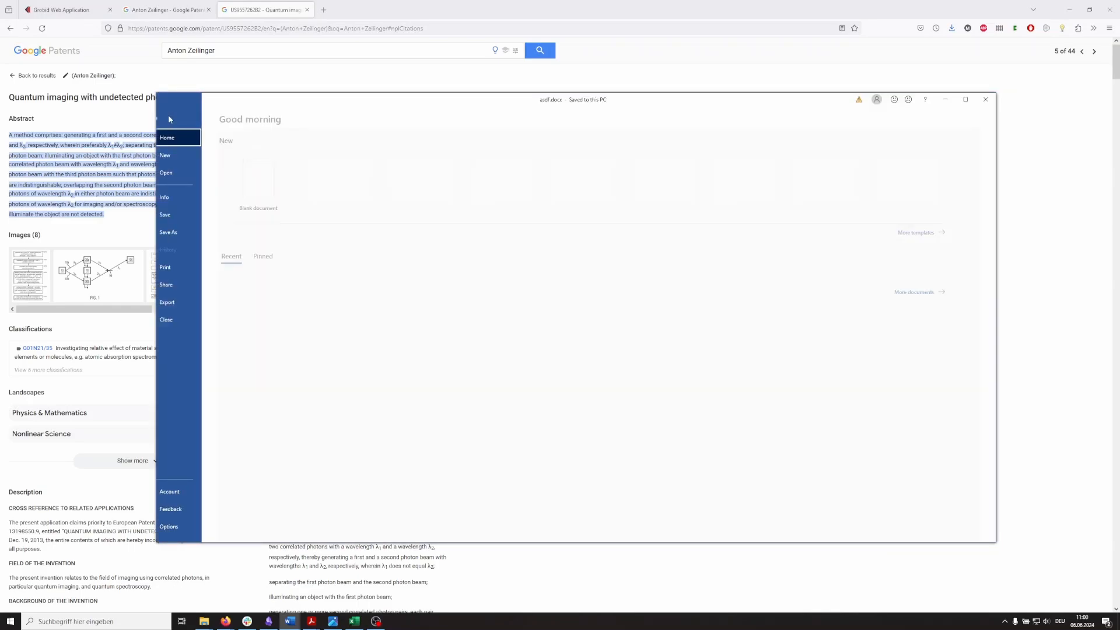
click(185, 232)
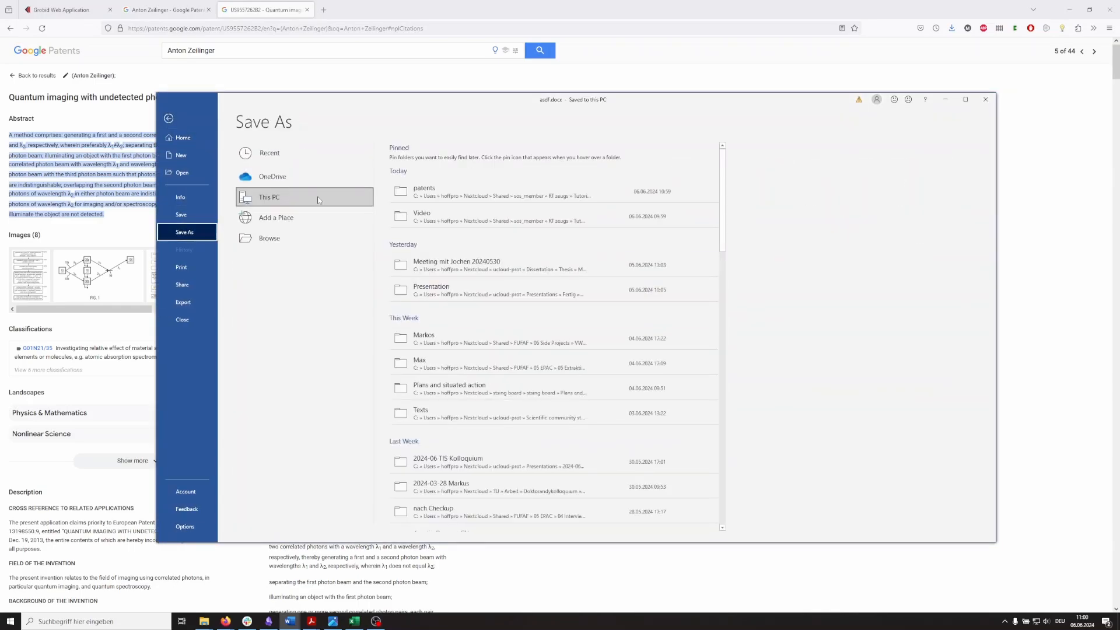
click(432, 192)
click(350, 359)
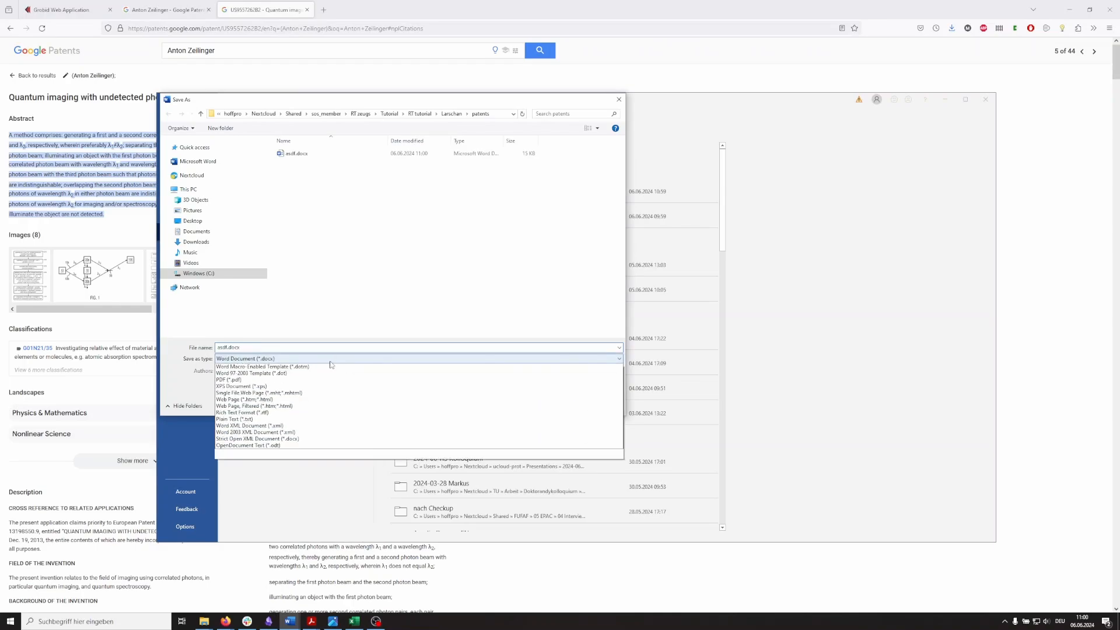
click(262, 404)
key(ctrl+a)
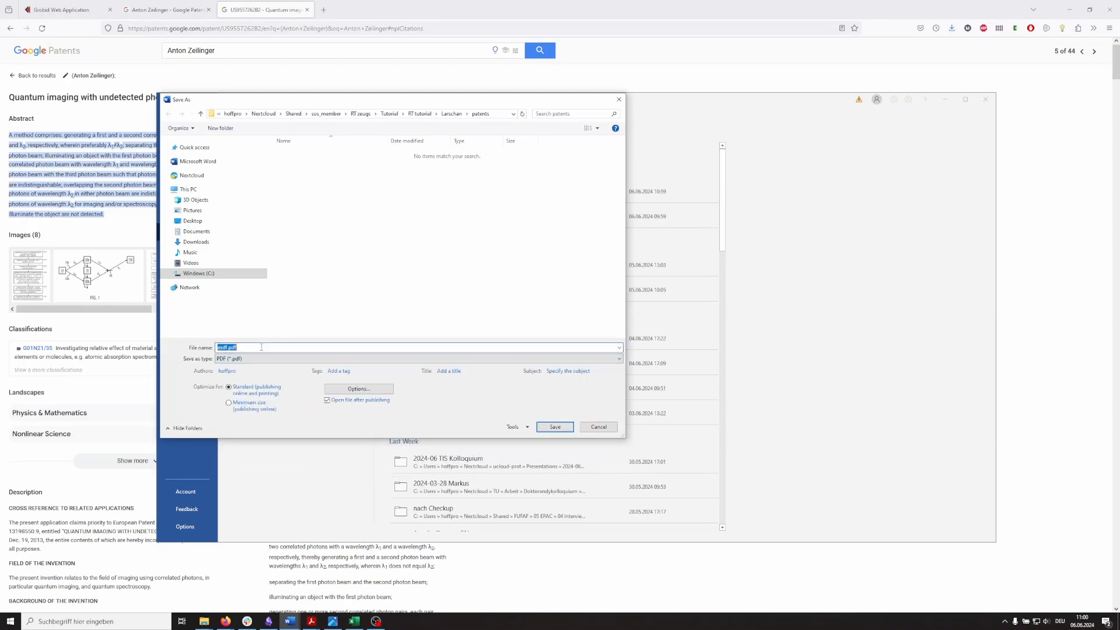
key(ctrl+v)
click(555, 427)
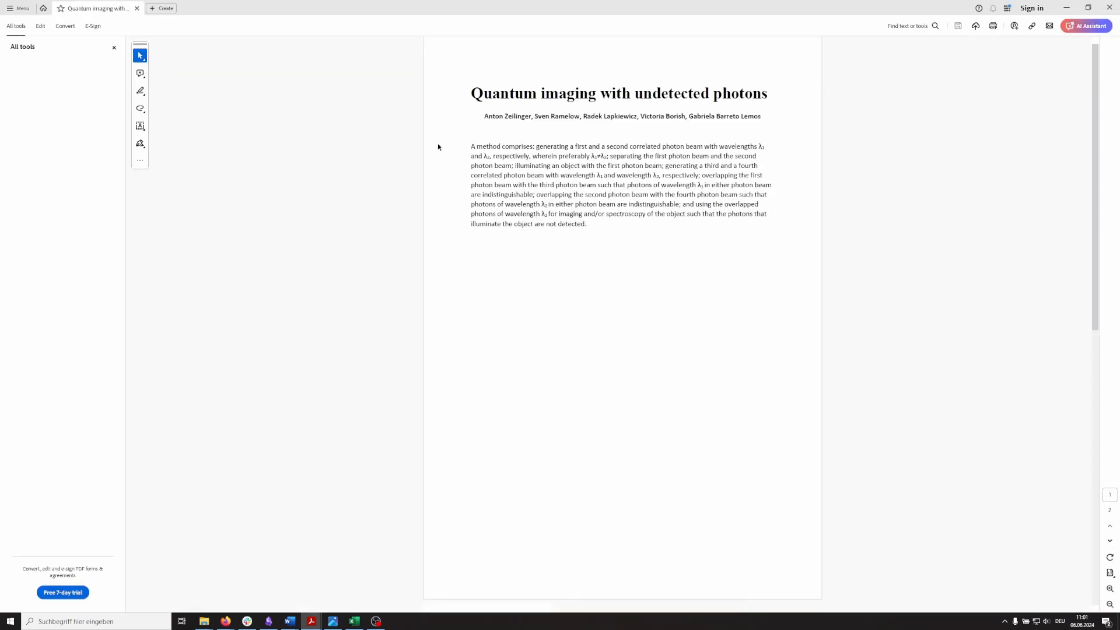
Look through both pages of the exported PDF, and close the PDF and the Word document
scroll(700, 247, down, 8)
scroll(706, 248, up, 10)
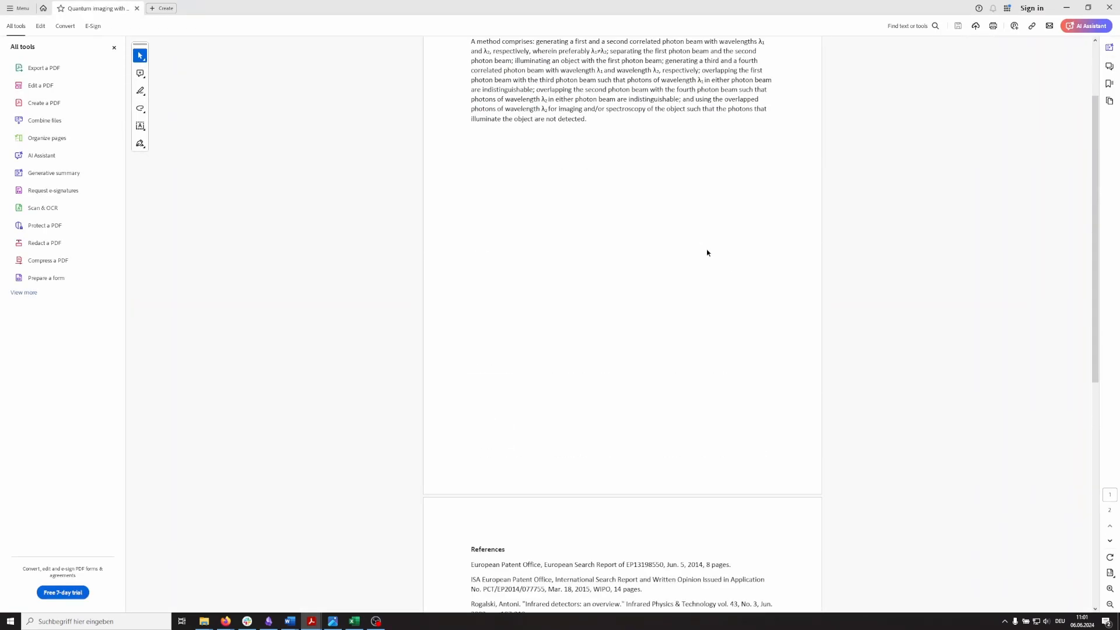
click(1114, 5)
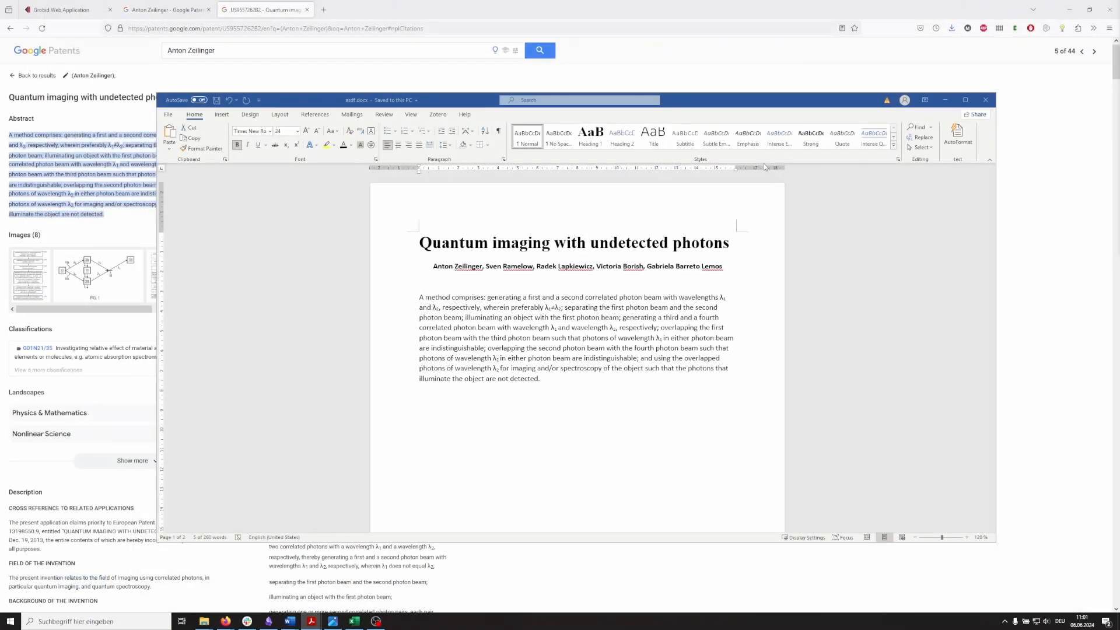
click(991, 99)
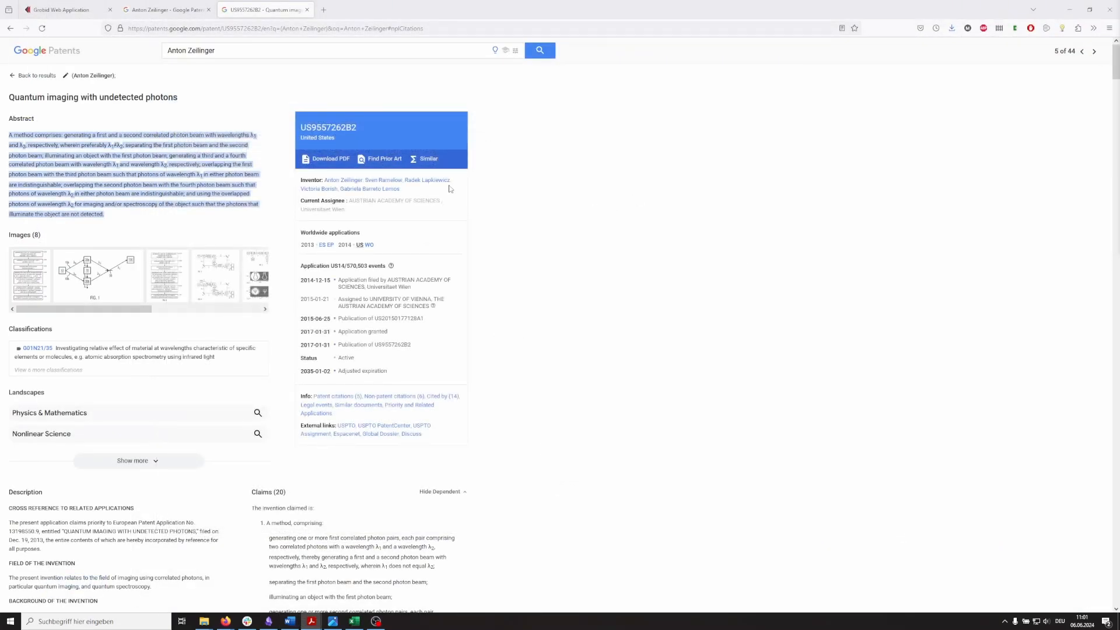
In Grobid, replace the uploaded file with "Quantum imaging with undetected photons.pdf" from the patents folder and run Process Fulltext Document
click(64, 10)
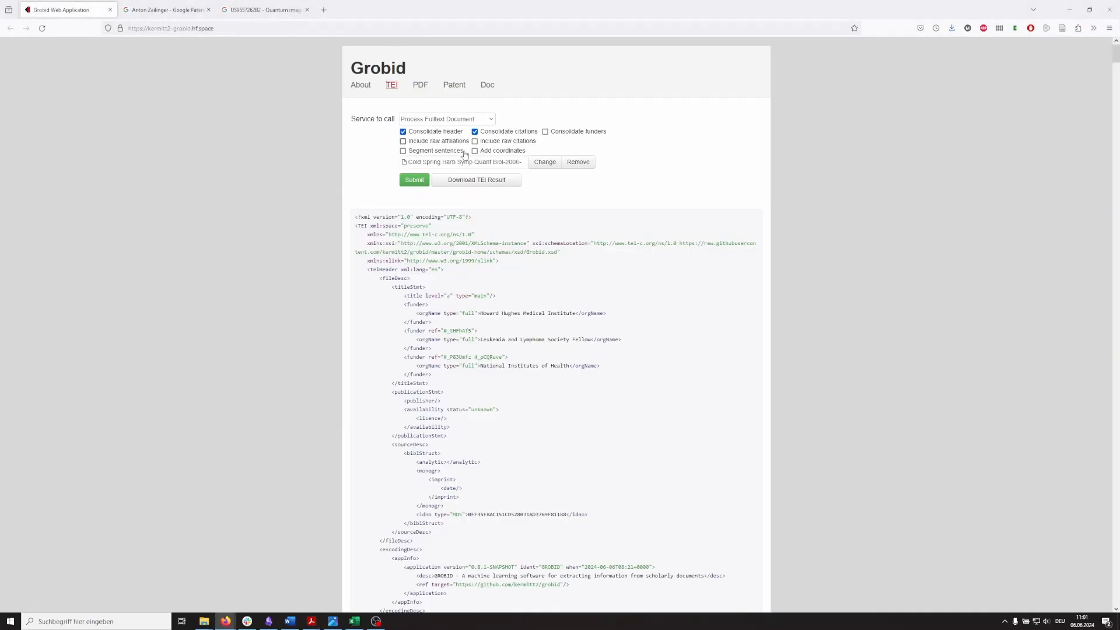
click(535, 168)
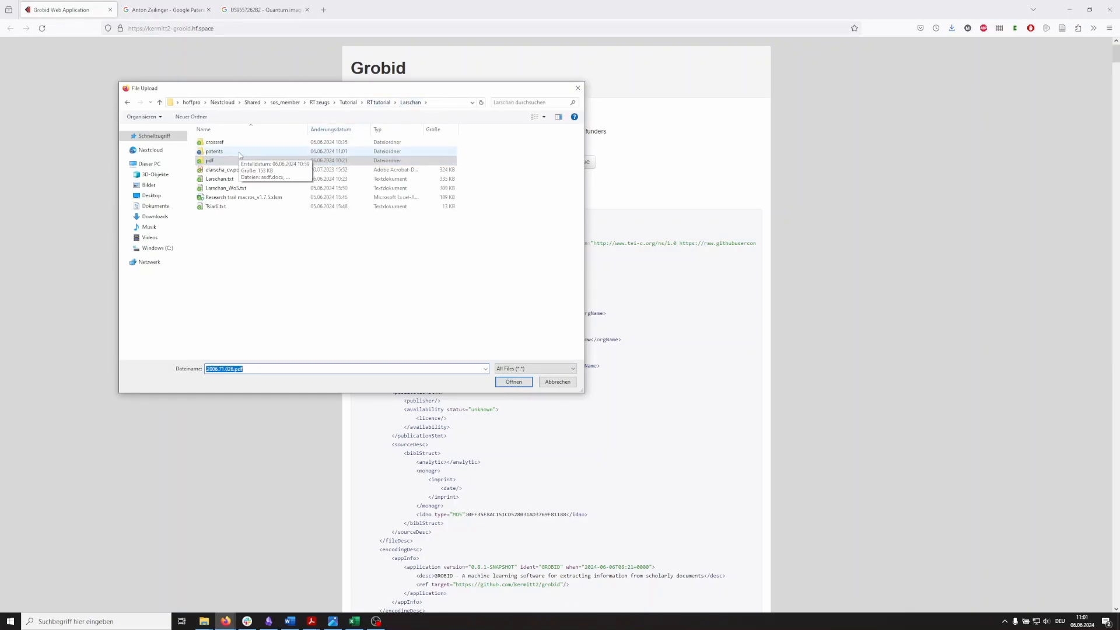
double_click(241, 153)
click(247, 154)
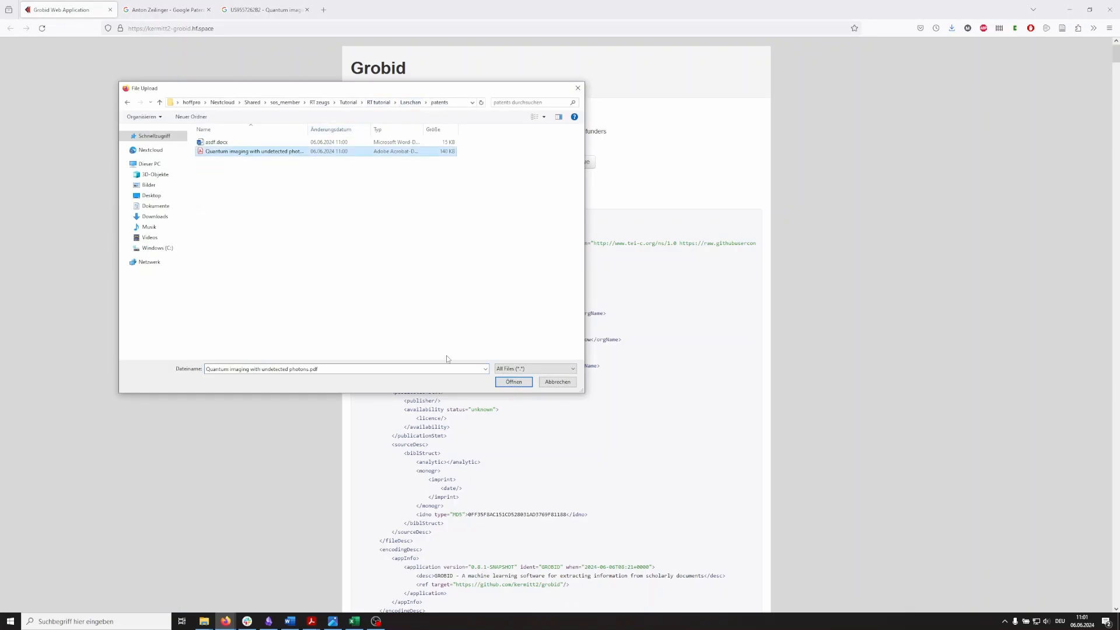
click(514, 382)
click(415, 181)
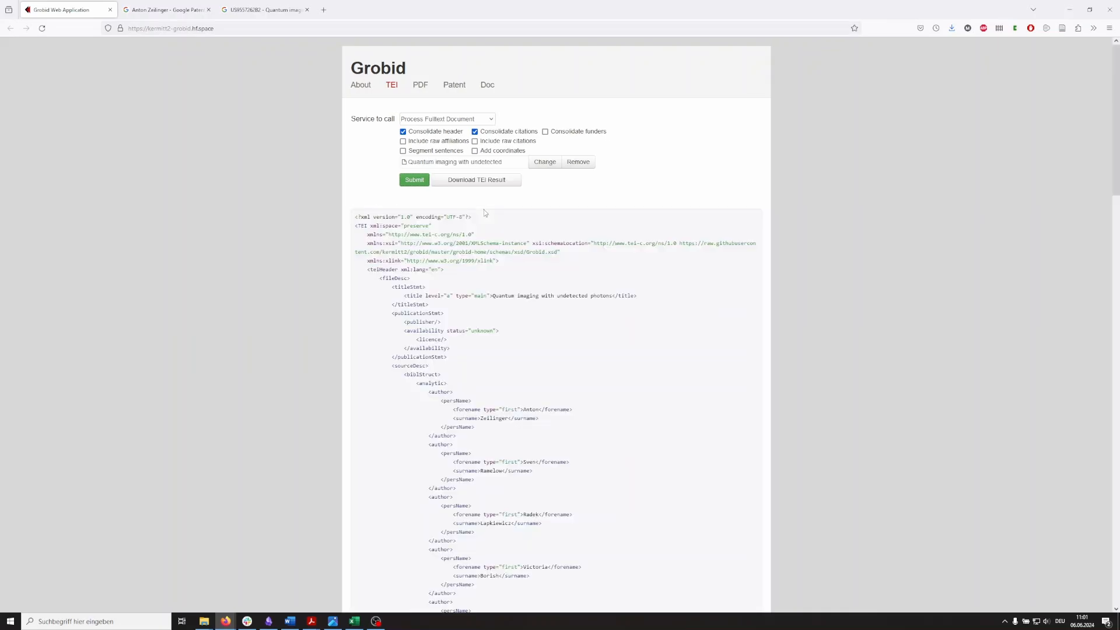
drag(1115, 146, 1093, 122)
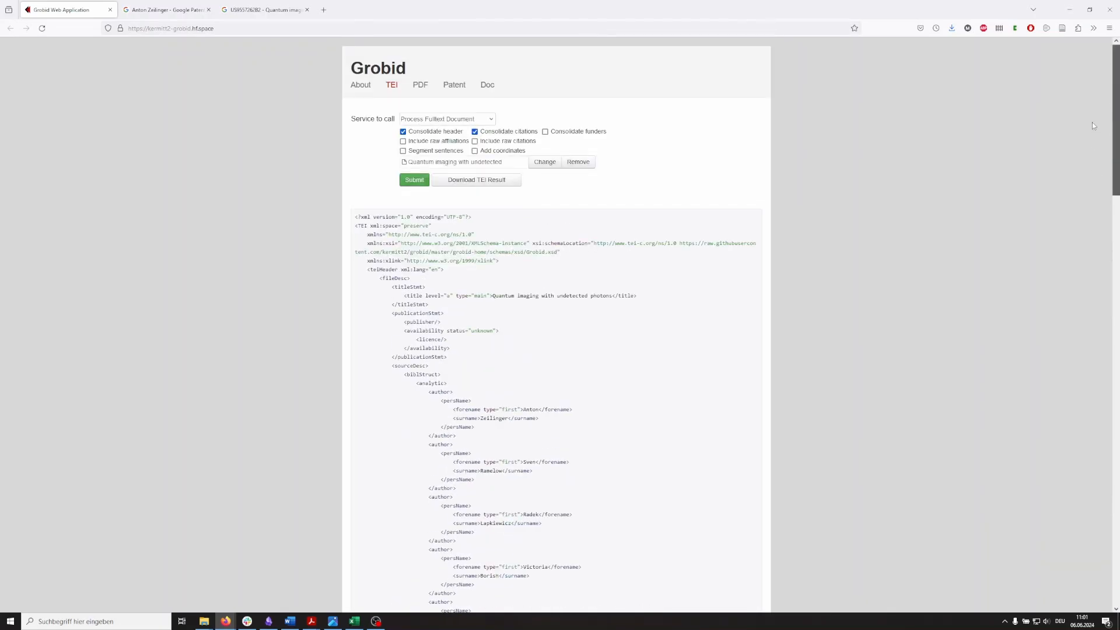
Download the TEI result and save it in the patents folder as "Quantum imaging with undetected photons.pdf.tei.xml"
click(477, 180)
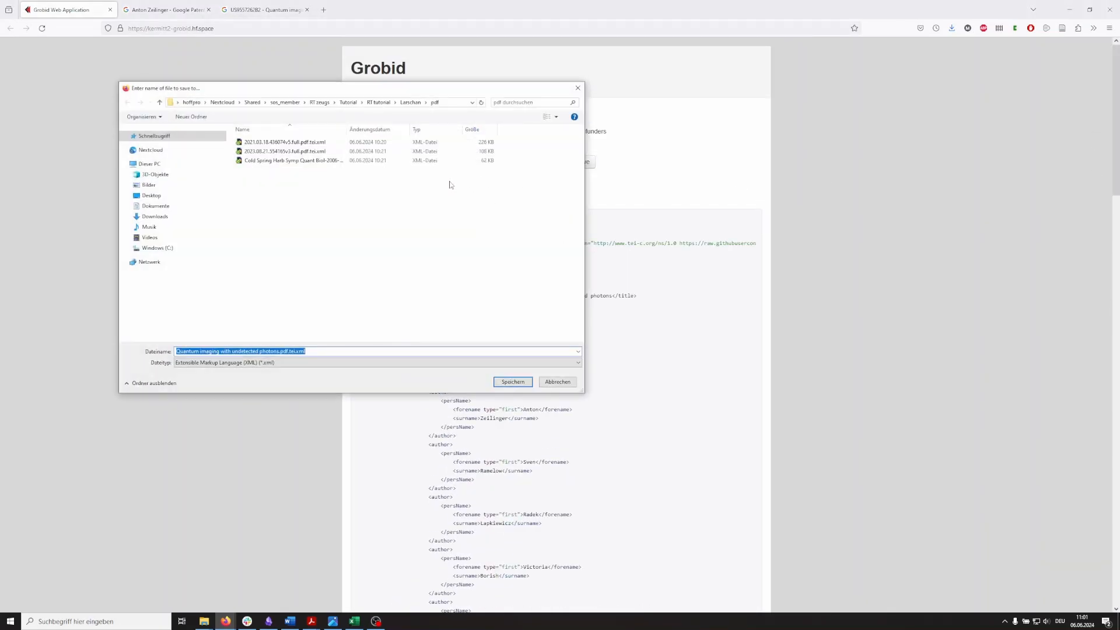
click(410, 102)
double_click(253, 151)
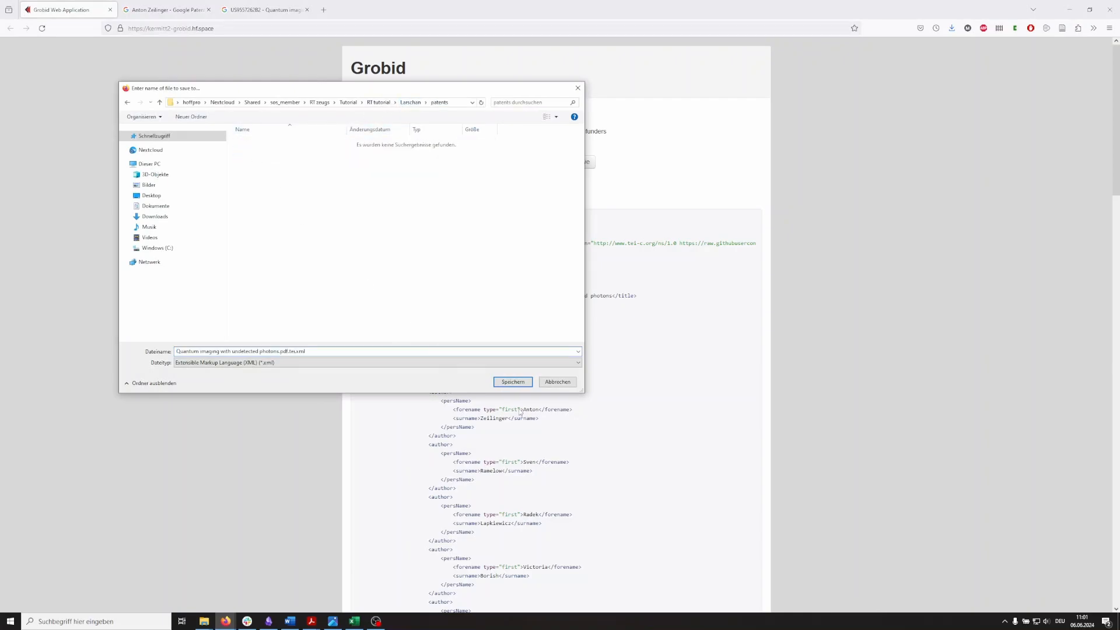
click(513, 382)
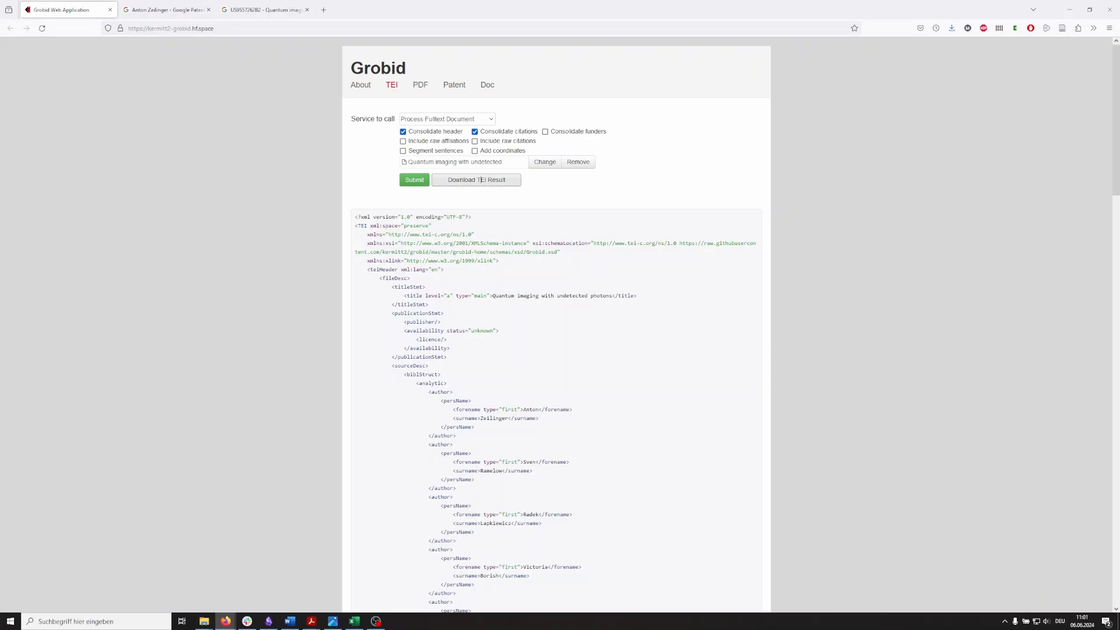
click(701, 375)
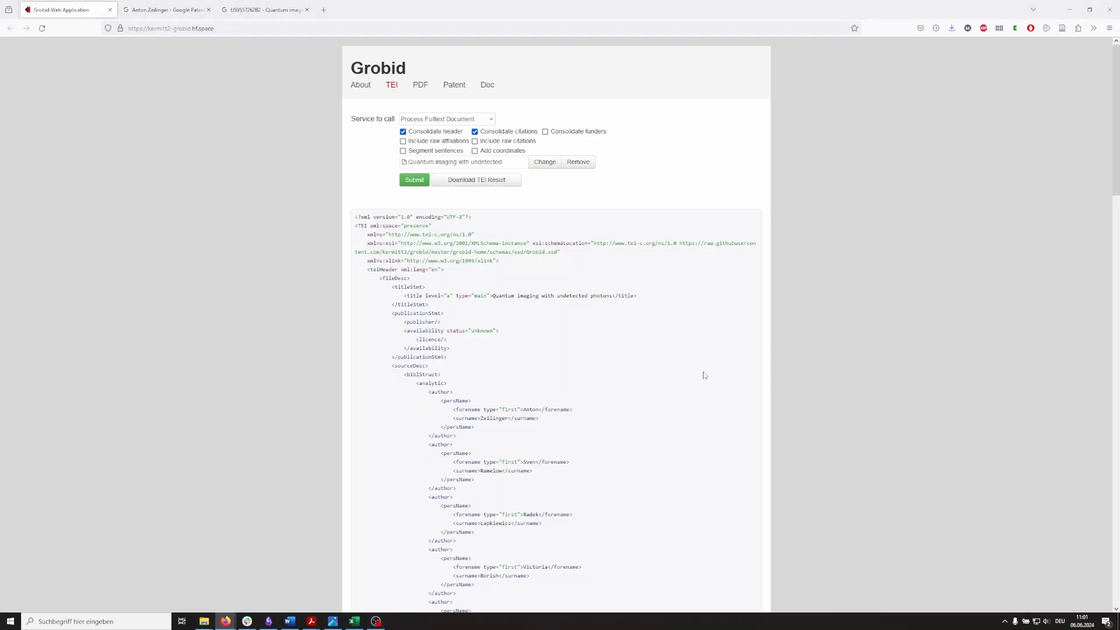
Switch to the Research trail macros workbook in Excel and run Add_Patents on the "Quantum imaging with undetected photons" XML file from the patents folder
key(alt+Tab)
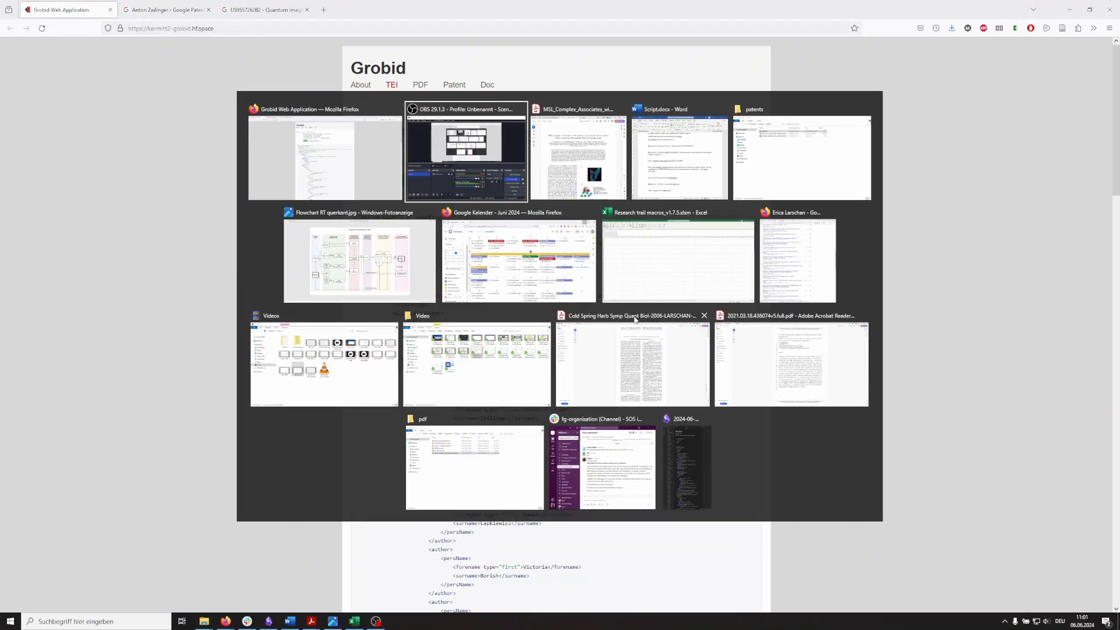
click(454, 240)
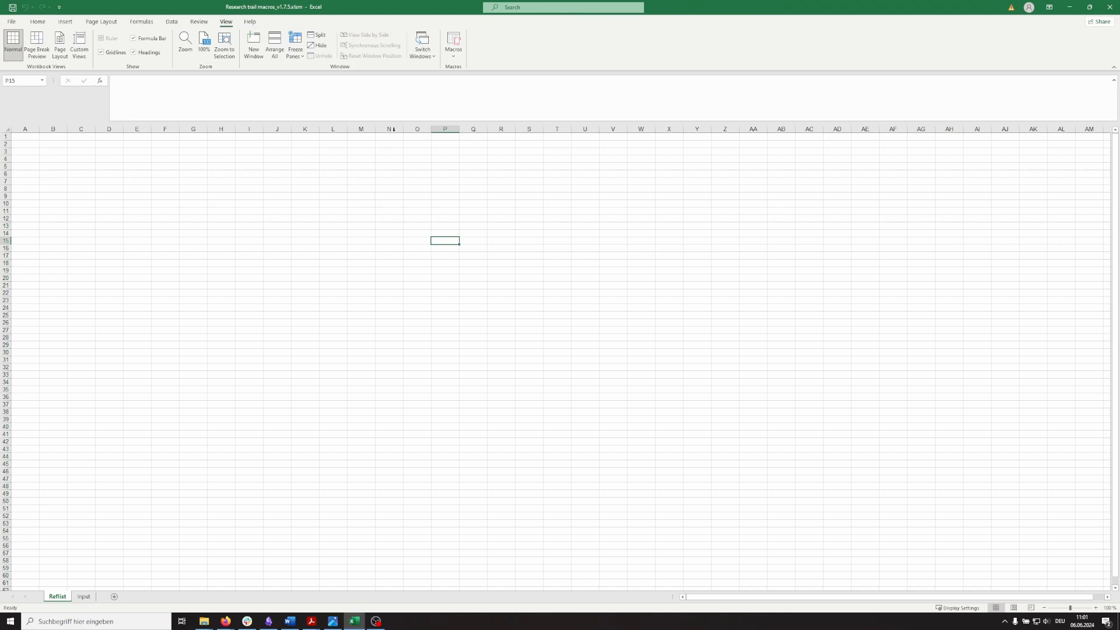
click(454, 42)
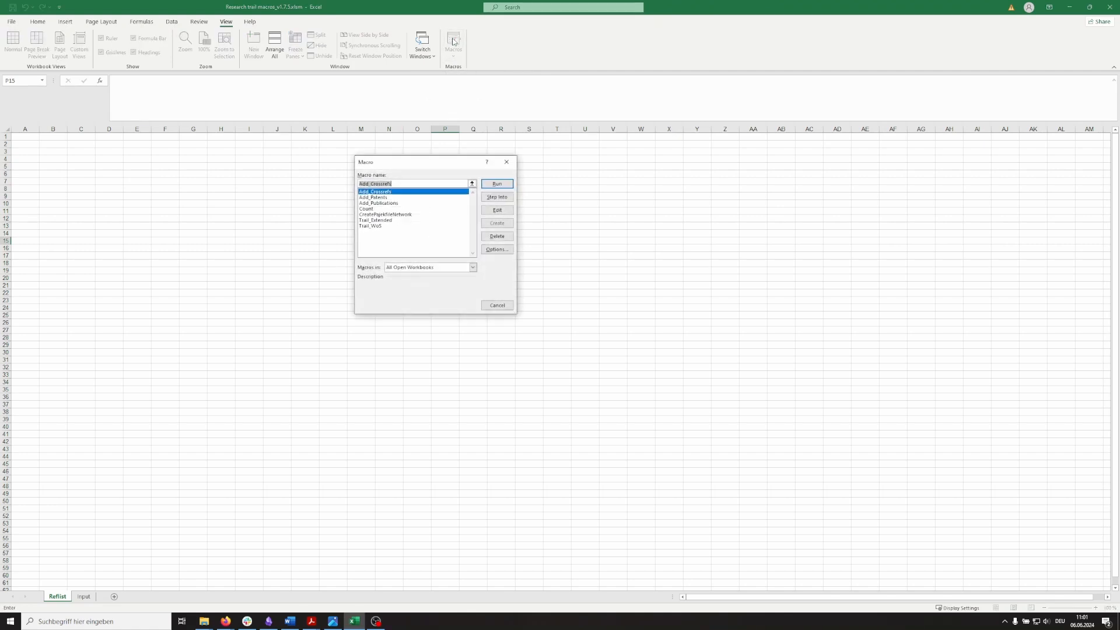
click(386, 198)
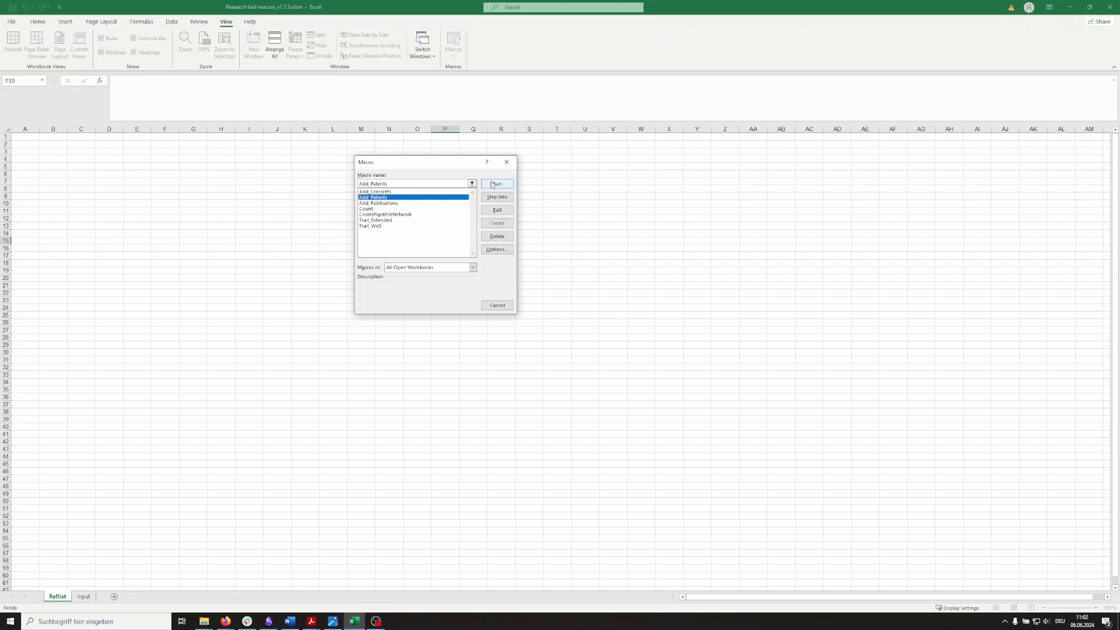
key(Return)
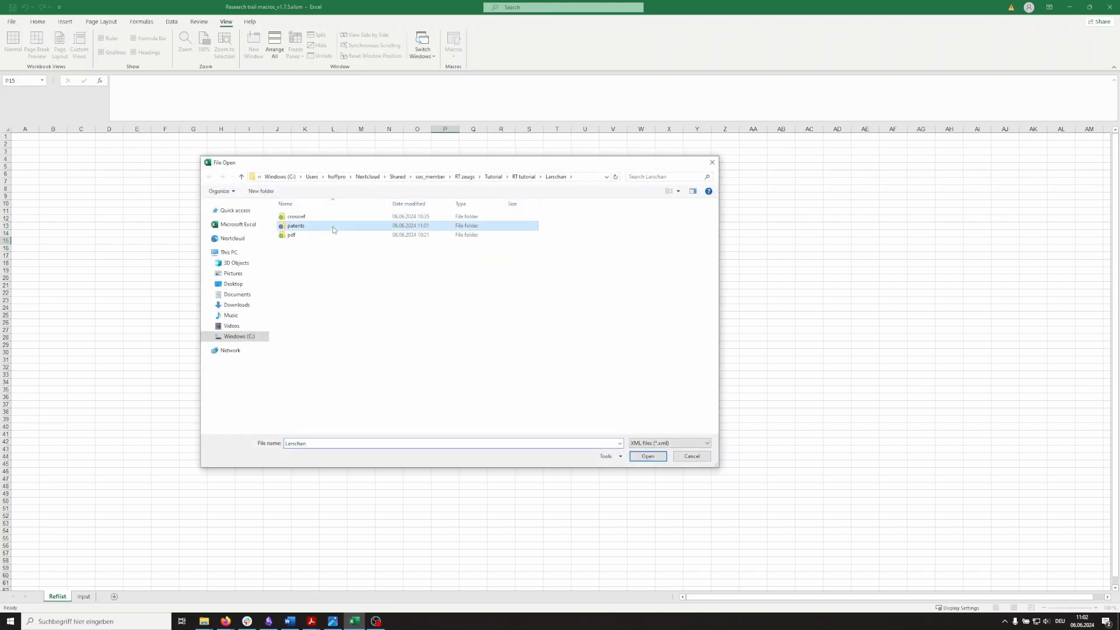
double_click(333, 226)
click(347, 218)
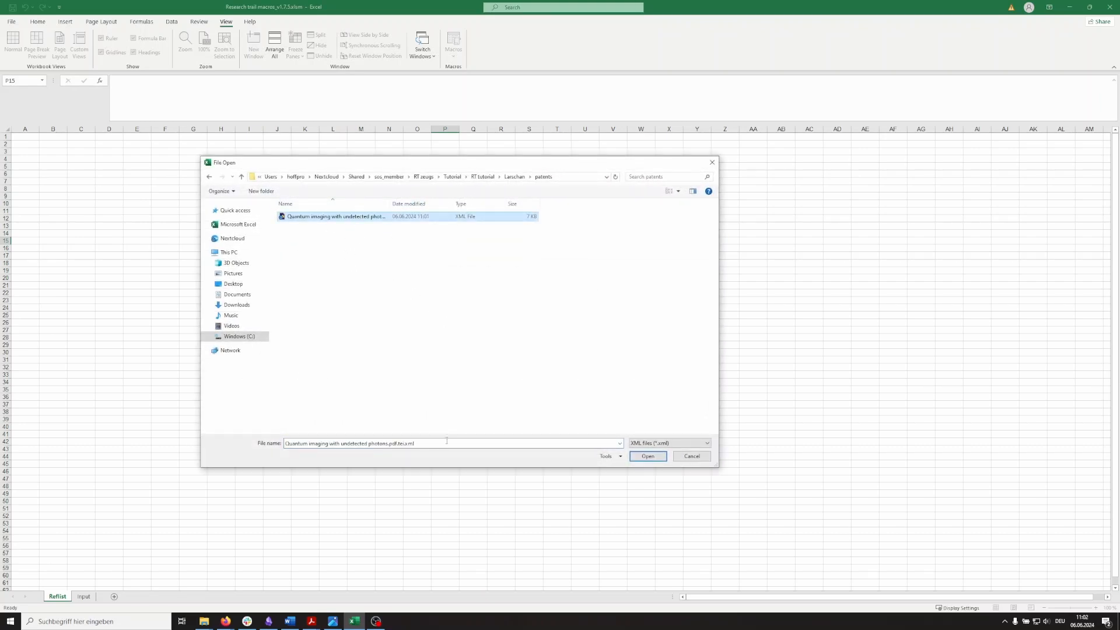
click(652, 458)
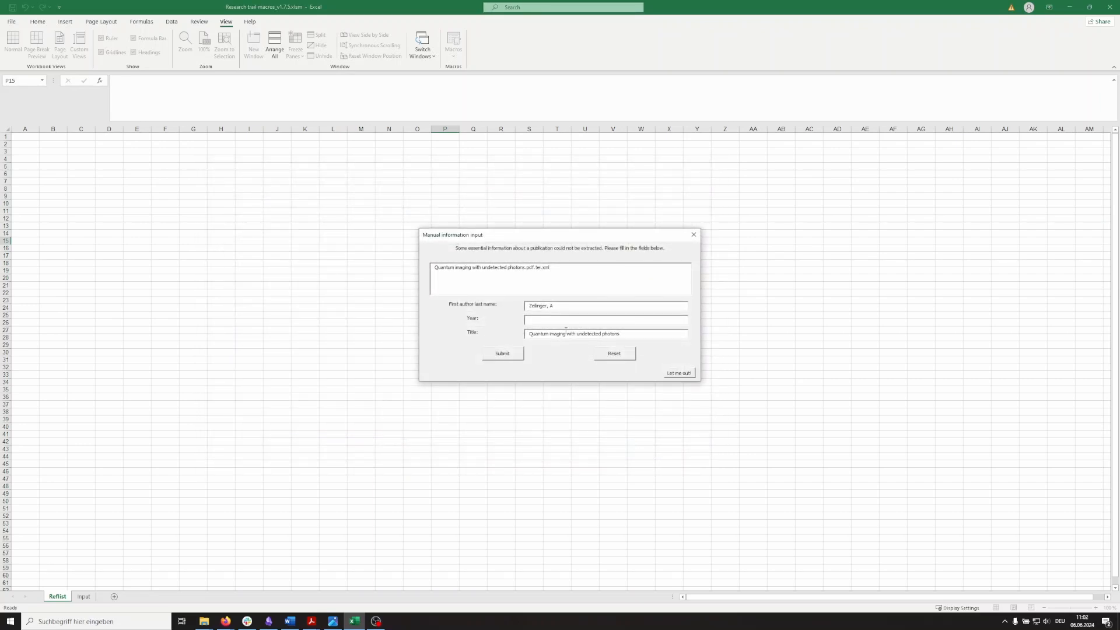
Check the prefilled author and title in the manual information form, and look up the patent's publication year on its Google Patents page
drag(553, 307, 519, 307)
click(540, 333)
drag(531, 334, 635, 335)
click(606, 320)
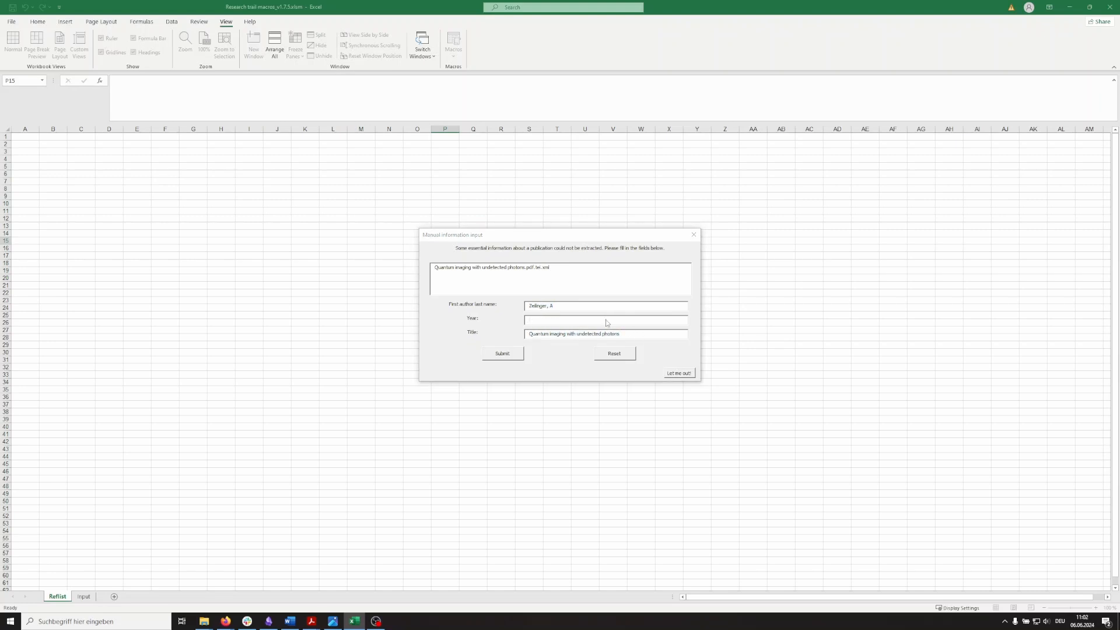
key(alt+Tab)
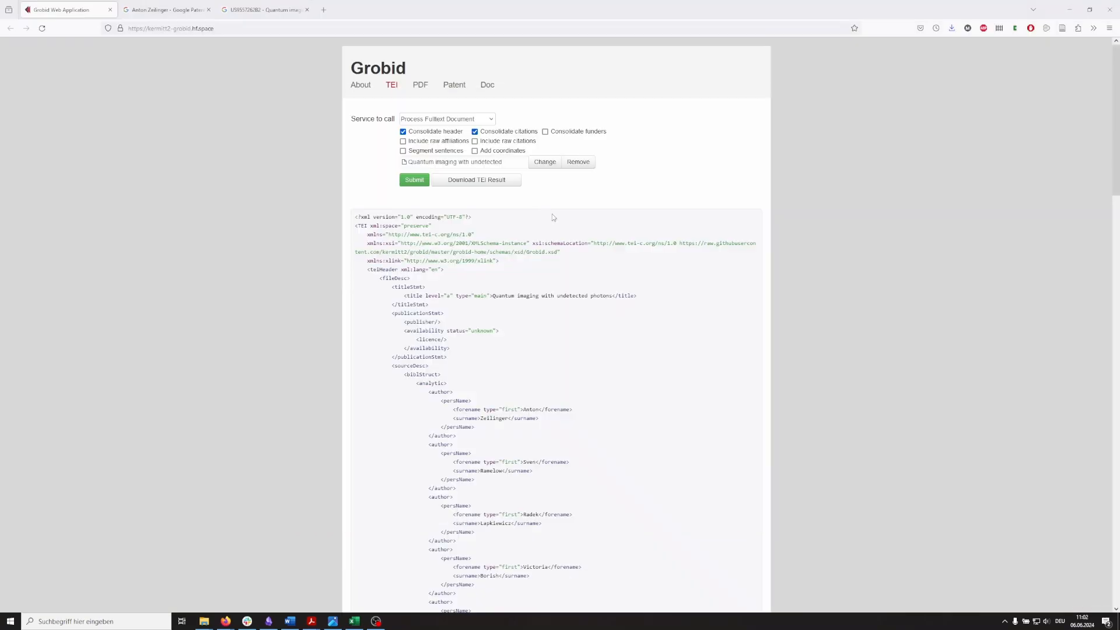
click(266, 15)
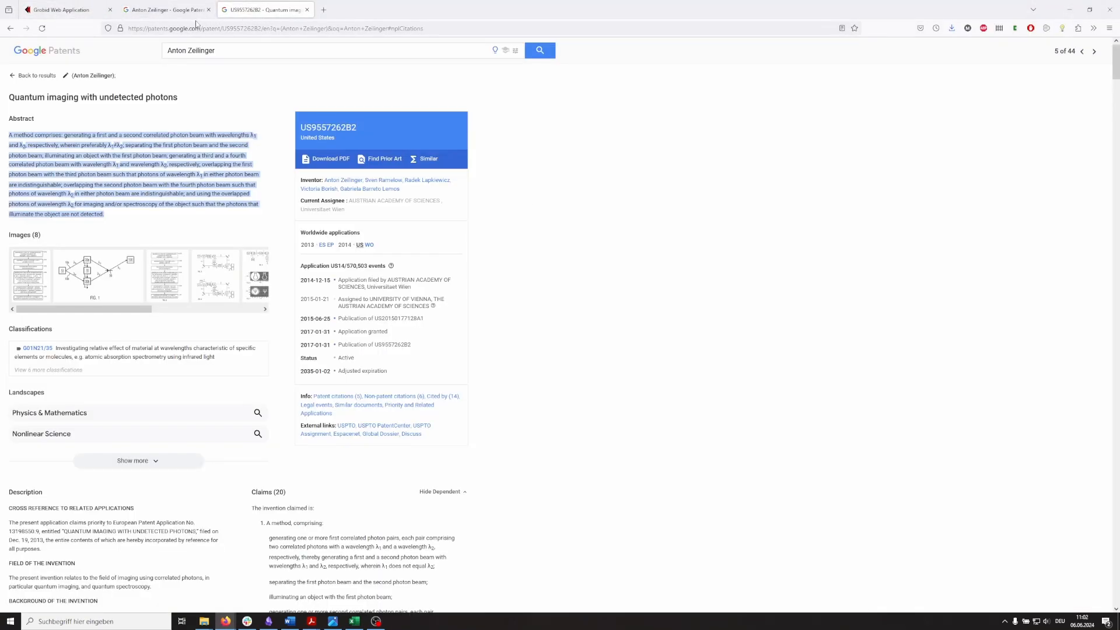
click(615, 220)
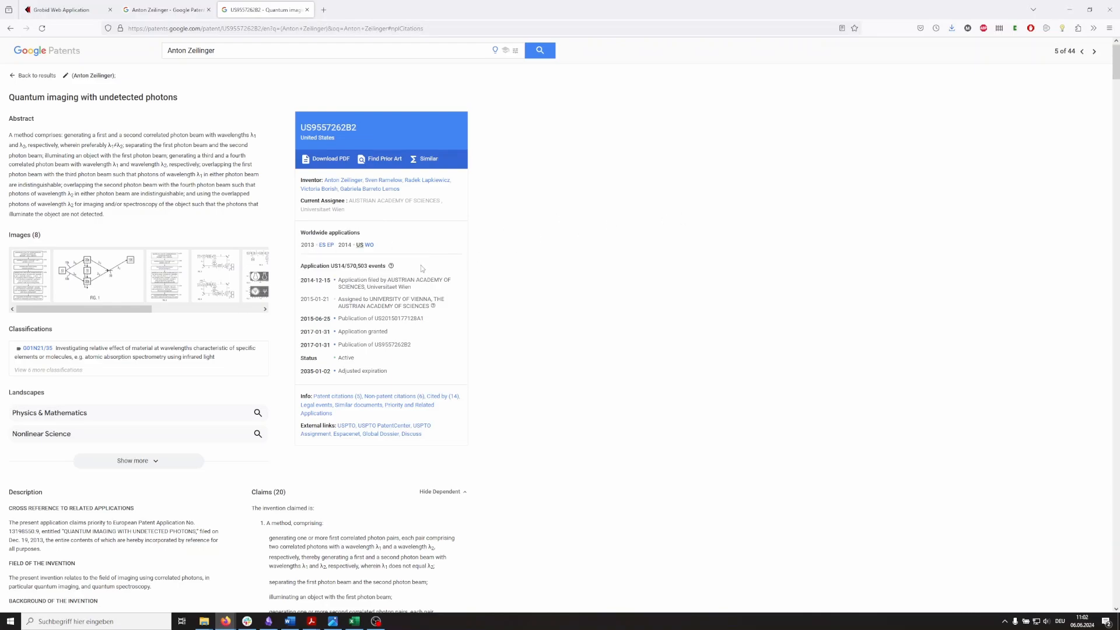
click(1069, 10)
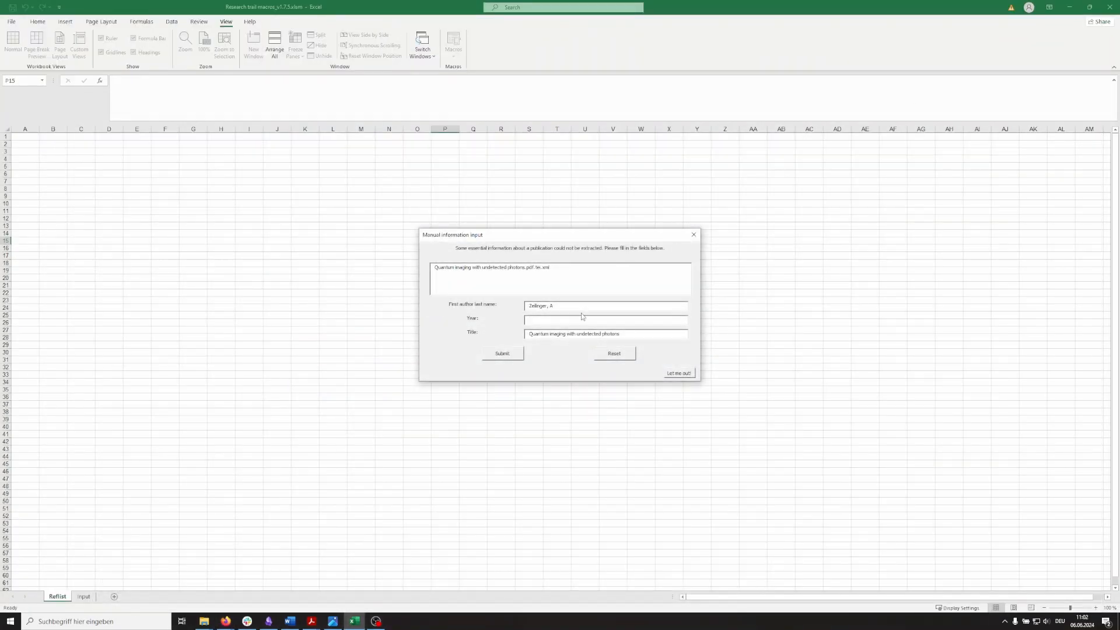
Fill in the patent's year, submit the manual information, and decline adding to an existing Web of Science output file
click(579, 318)
click(521, 357)
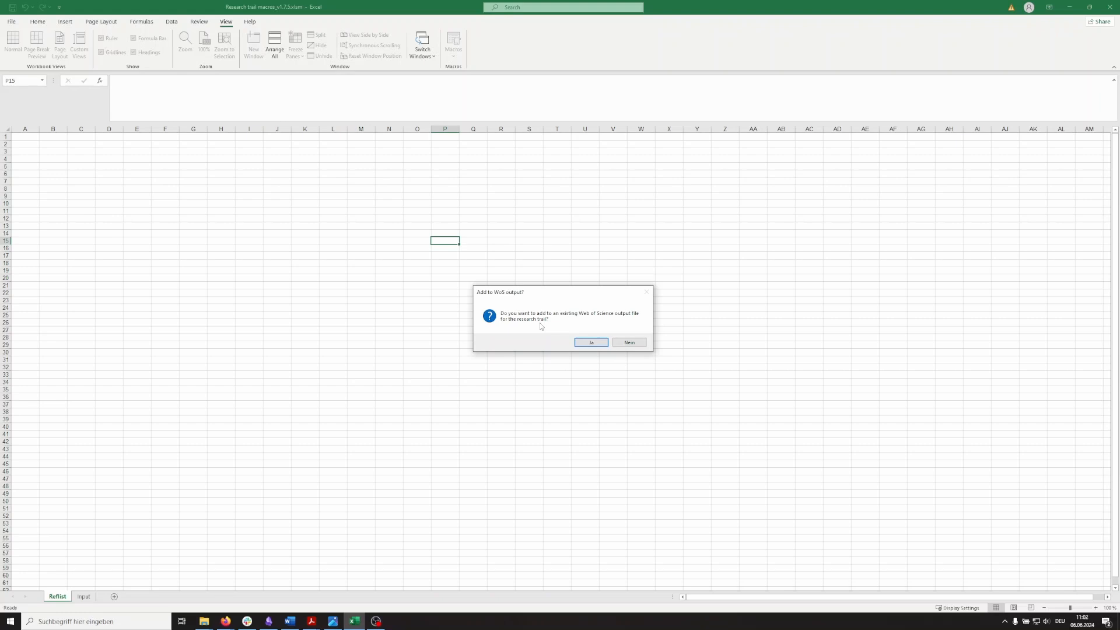
click(631, 344)
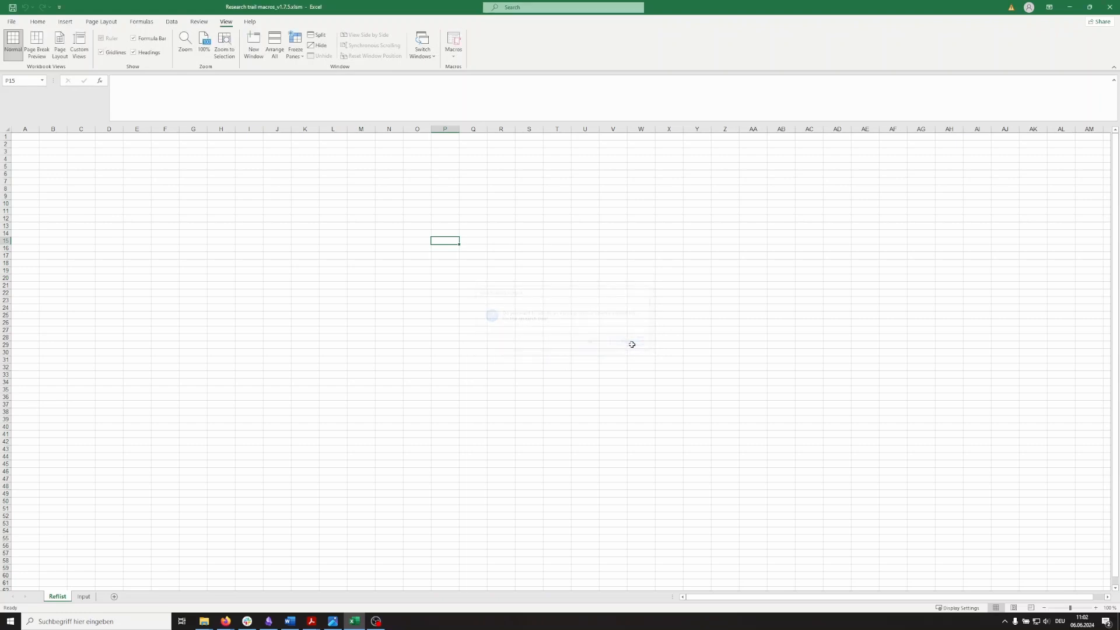
Open Zeilinger.txt from the Larschan folder, look through its contents and select the whole patent record below the header line
key(alt+Tab)
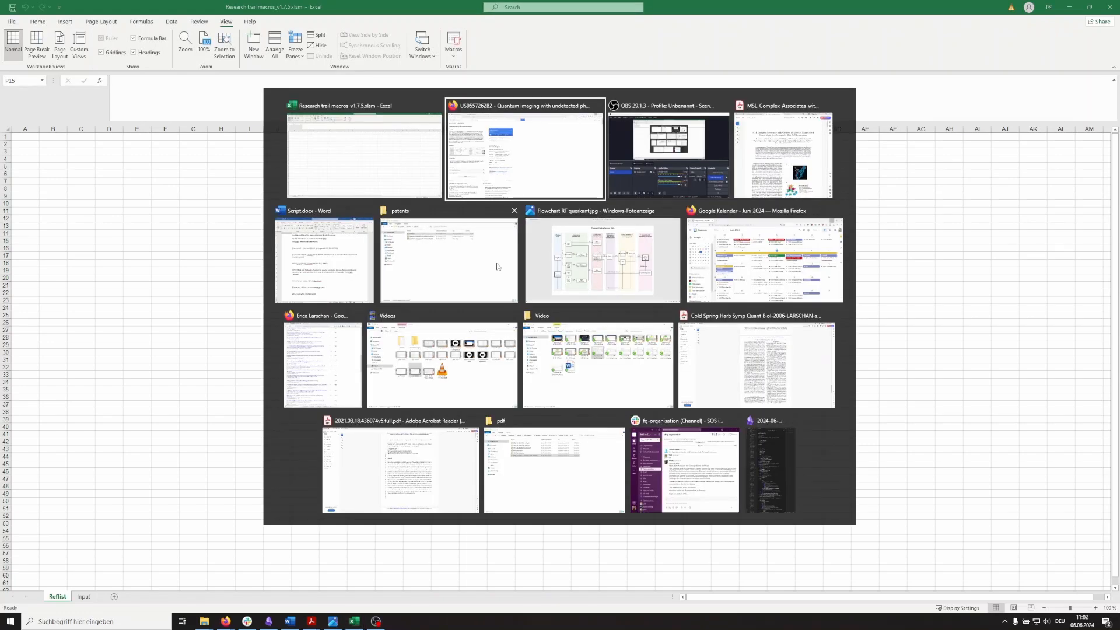
click(443, 257)
click(347, 257)
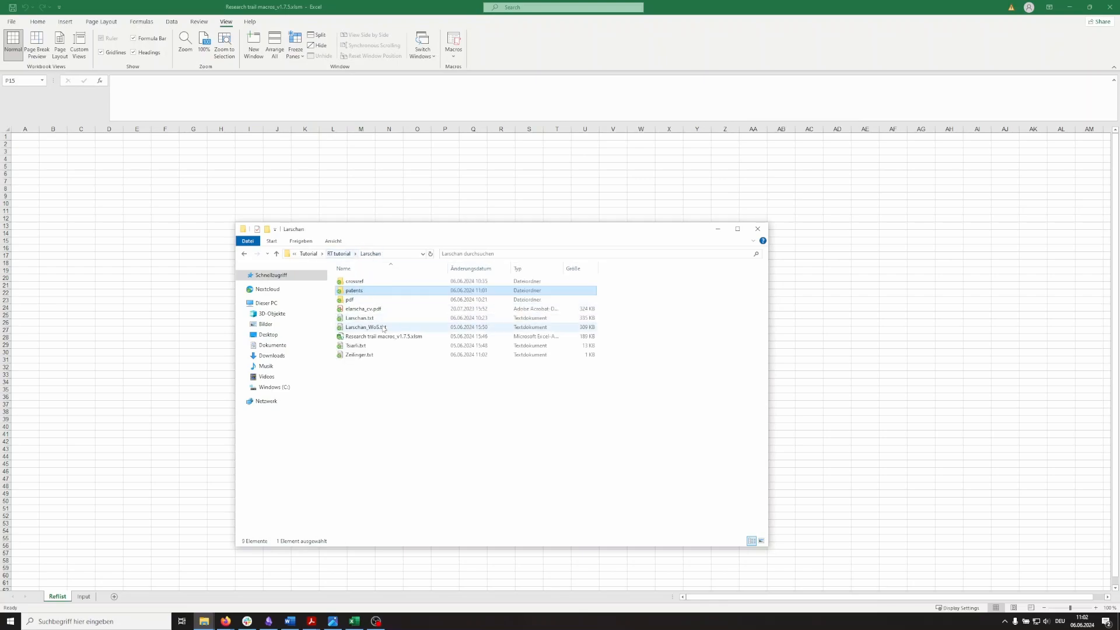
double_click(387, 355)
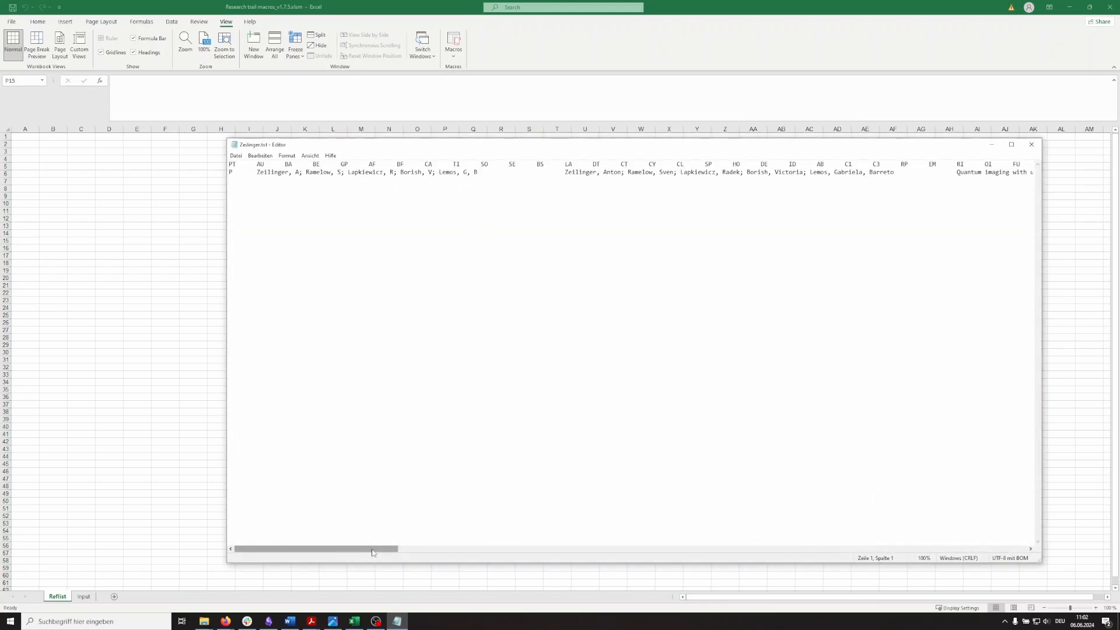
drag(372, 551, 293, 512)
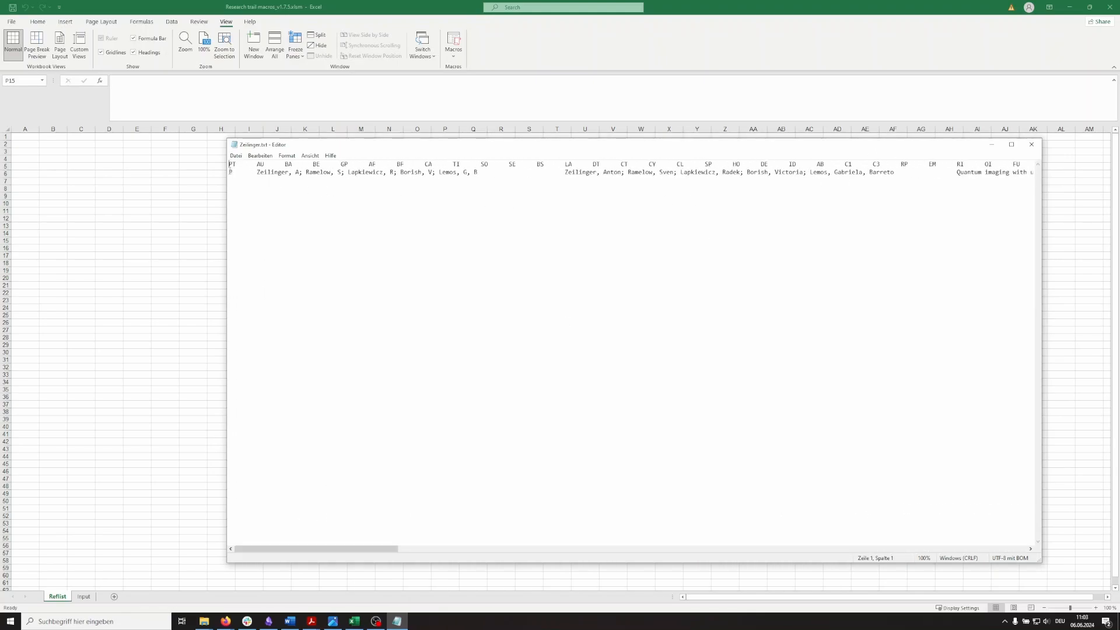
drag(229, 172, 229, 210)
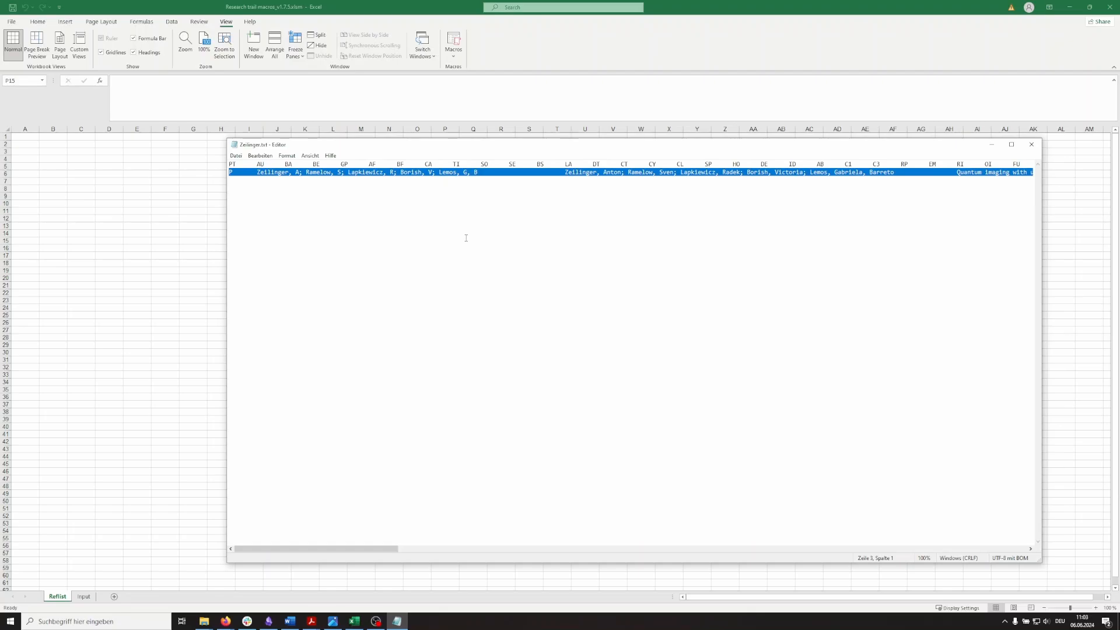
Open Larschan.txt from the Larschan folder to view the existing publication records, and close it
key(alt+Tab)
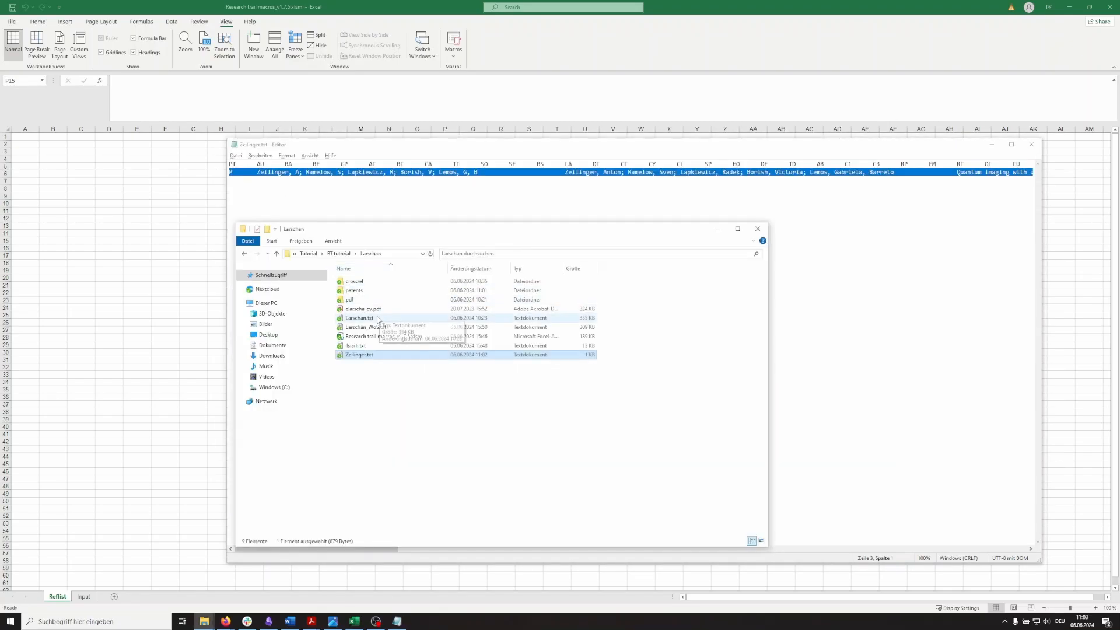
click(378, 318)
double_click(378, 318)
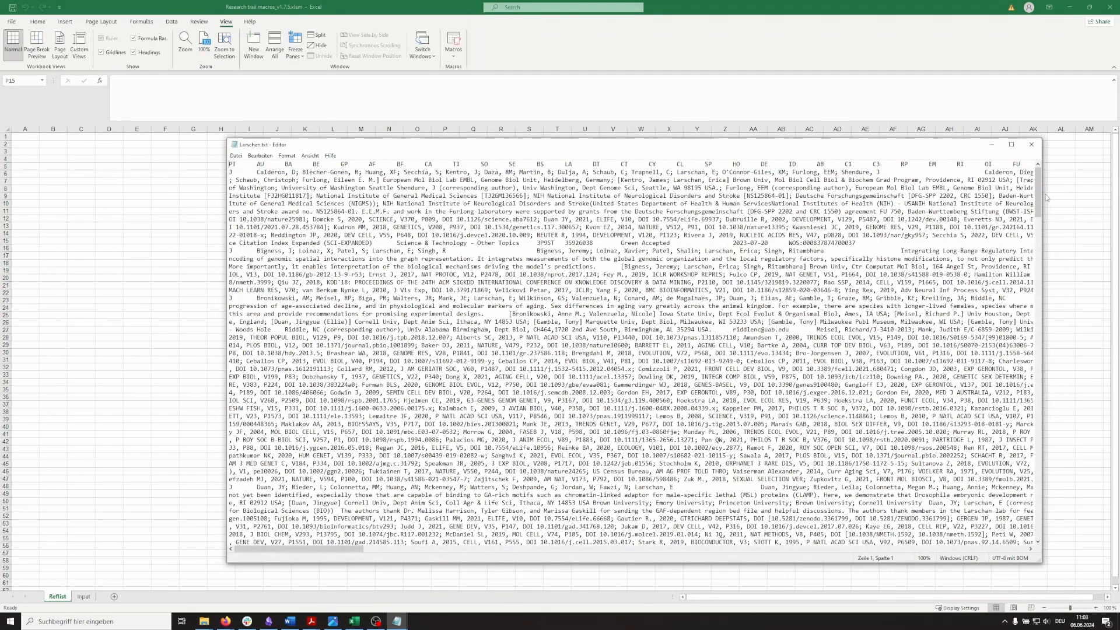
click(1030, 145)
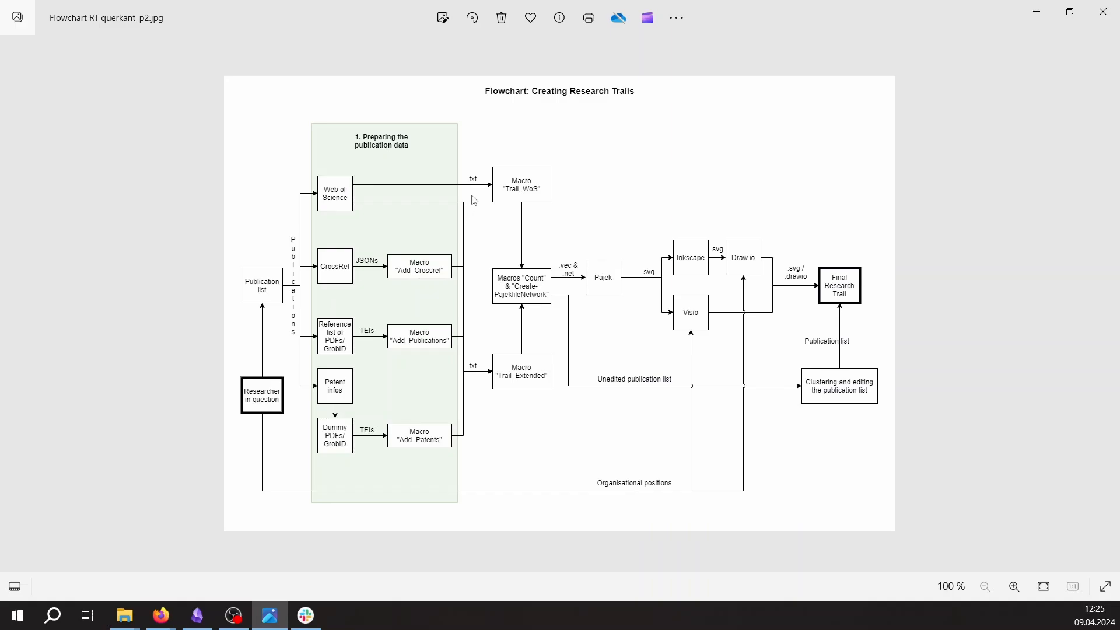
Advance the flowchart to the stage on processing publication data with the Excel macro, and load Larschan_WoS.txt as the macro's input in Excel
key(Right)
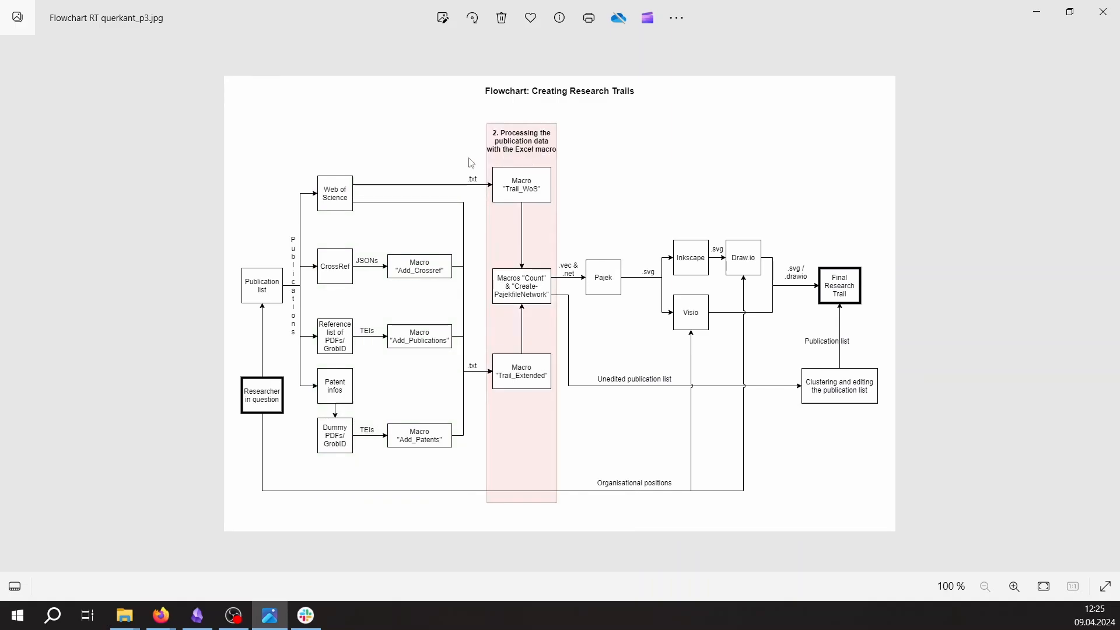
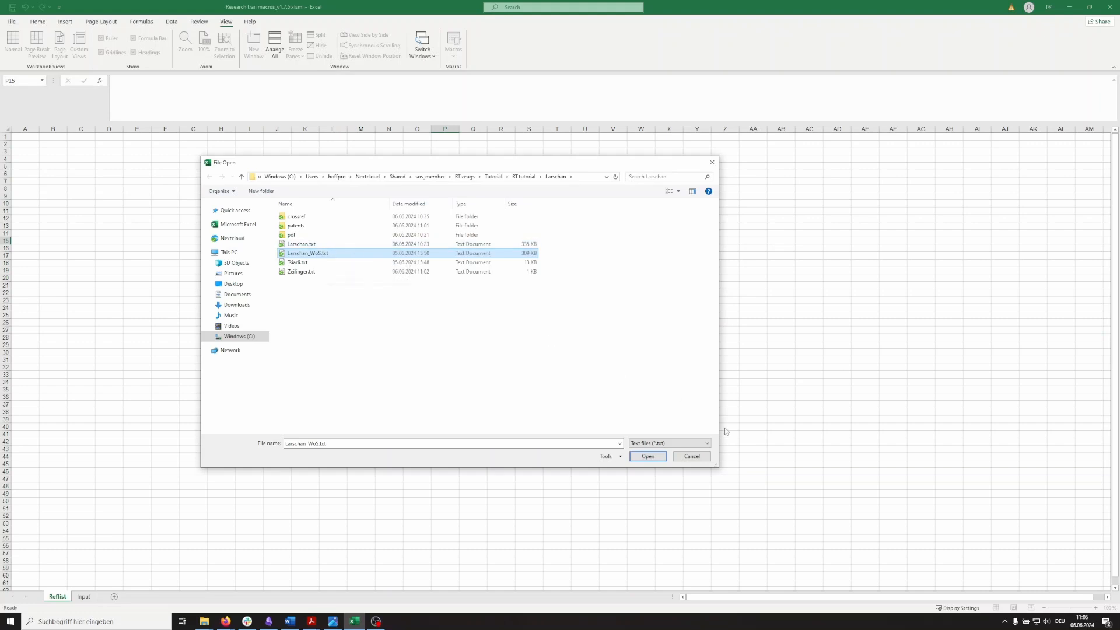
click(648, 457)
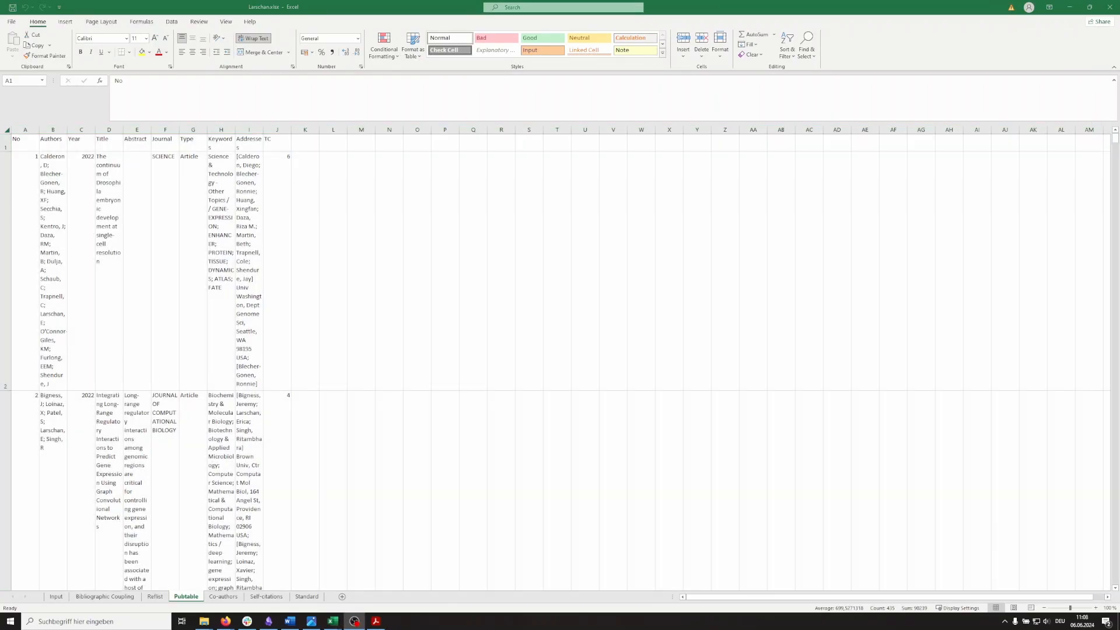
In Larschan.xlsx, turn off text wrapping for all cells of the Pubtable sheet and clear the selection
key(alt+Tab)
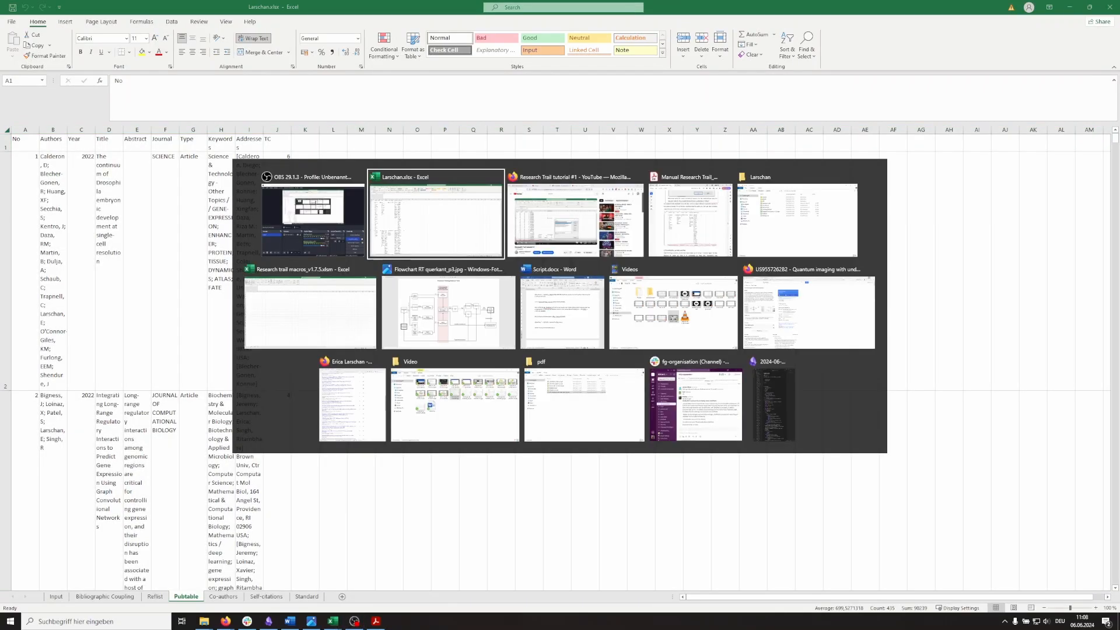
key(ctrl+a)
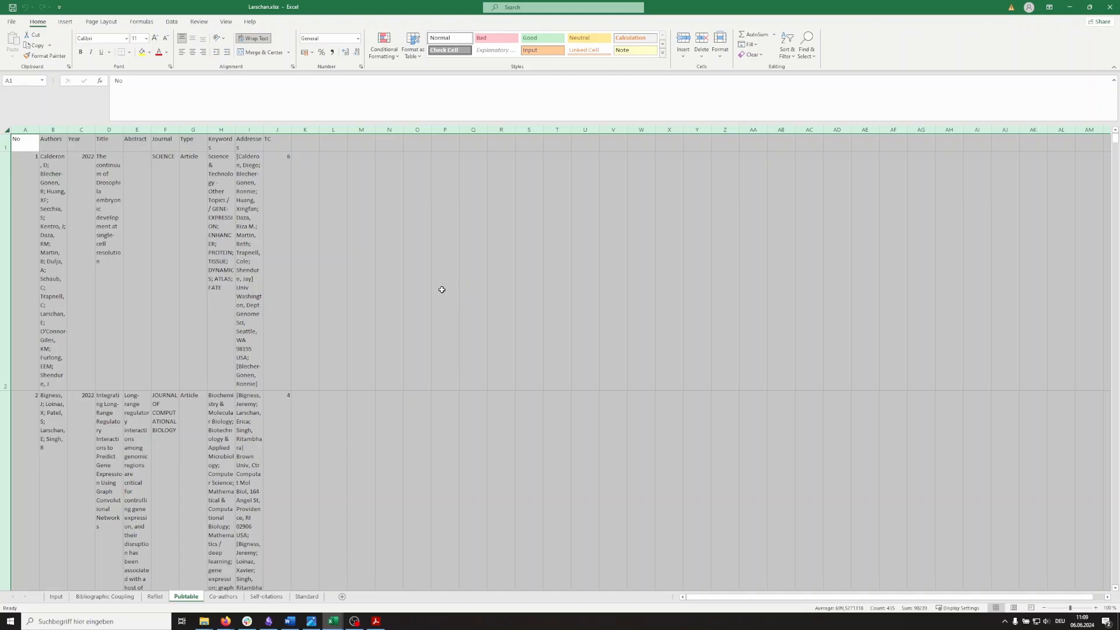
click(253, 38)
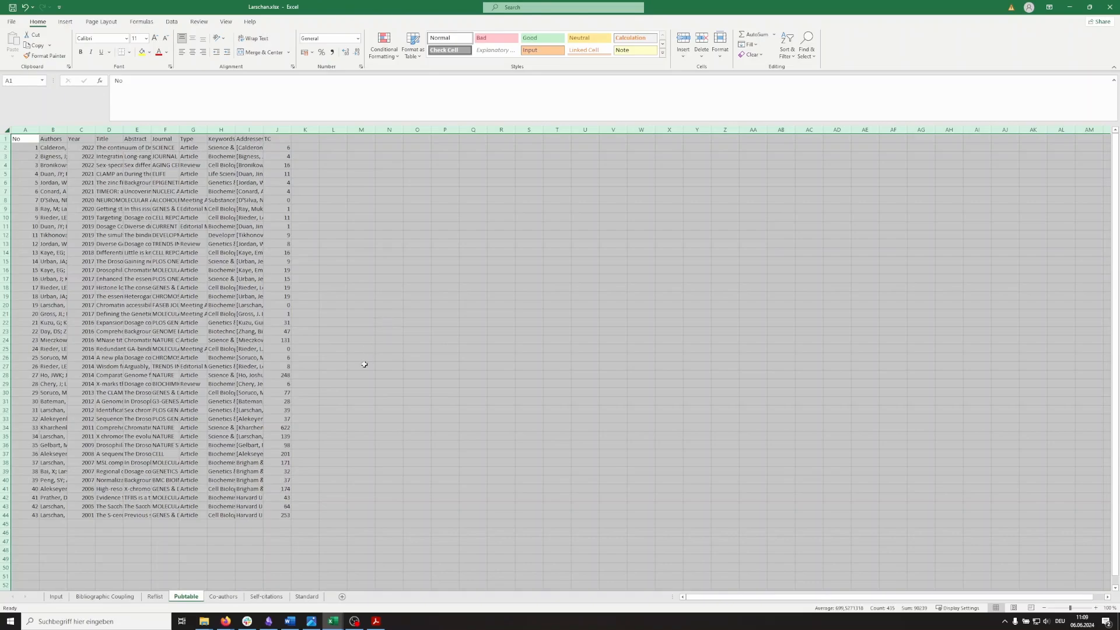
click(406, 391)
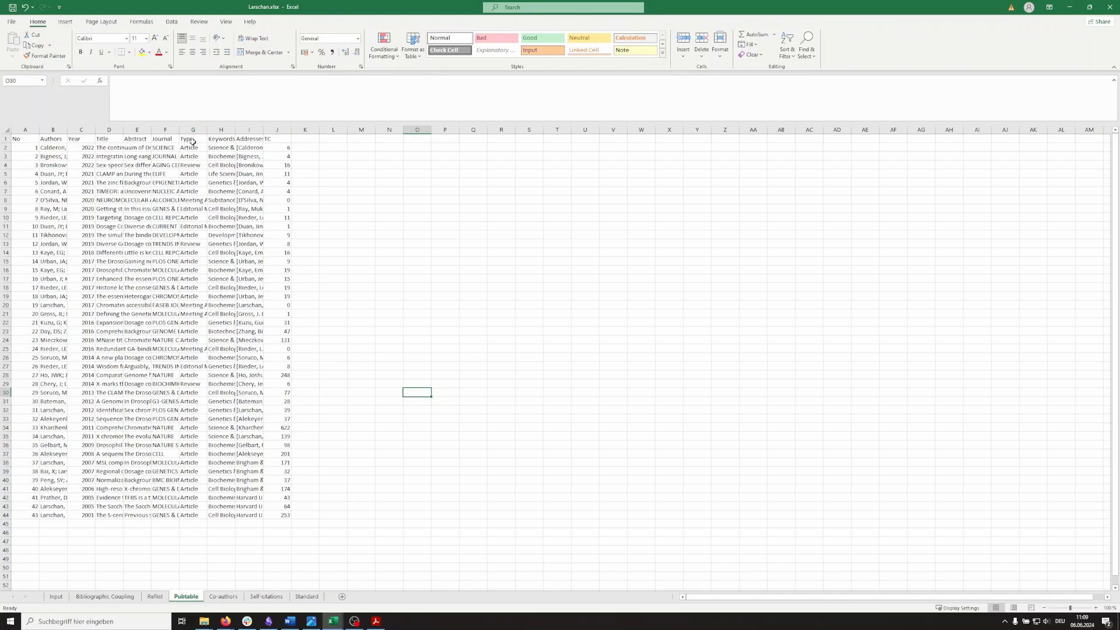
Check the first and last publication numbers in the Pubtable sheet and widen the Title column
click(32, 147)
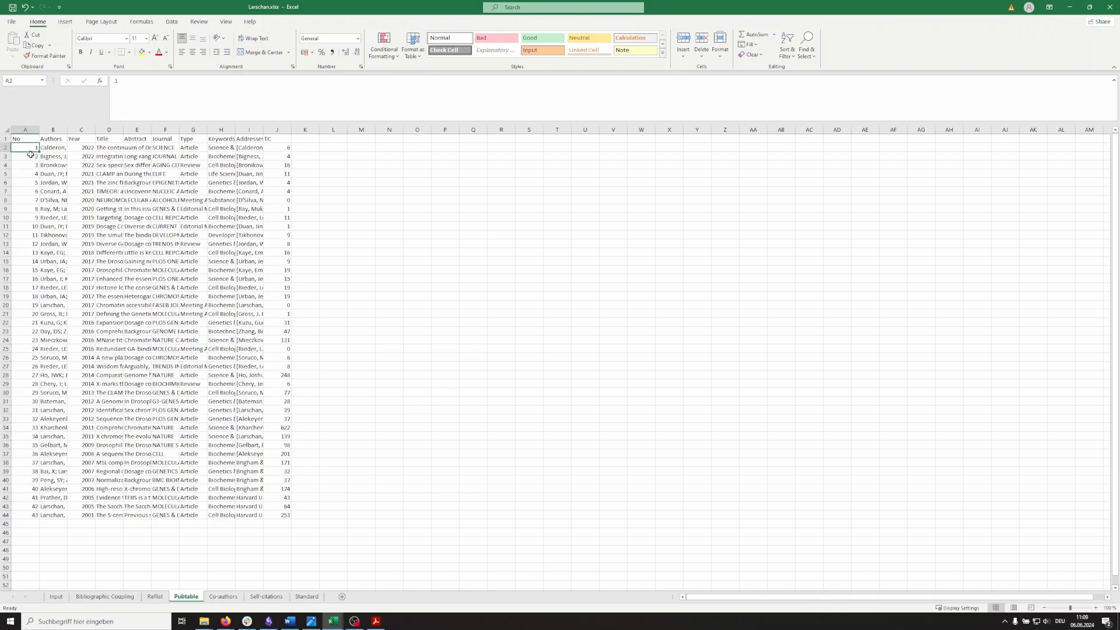
click(32, 514)
drag(124, 130, 193, 129)
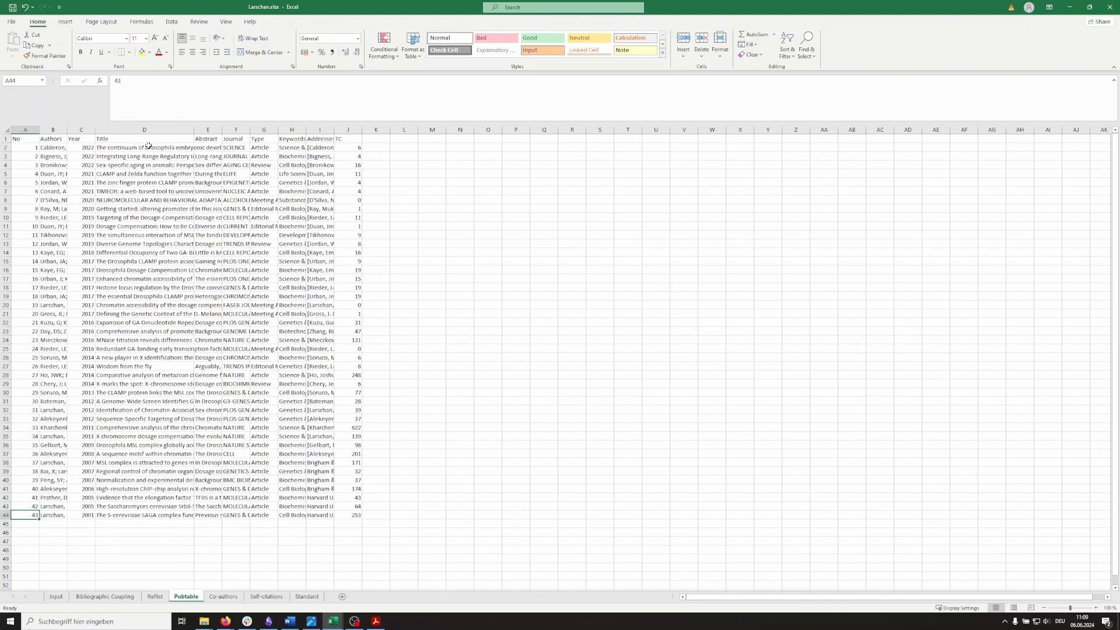
Check sample entries in the Title and Authors columns of the Pubtable sheet and widen the Authors column
click(140, 173)
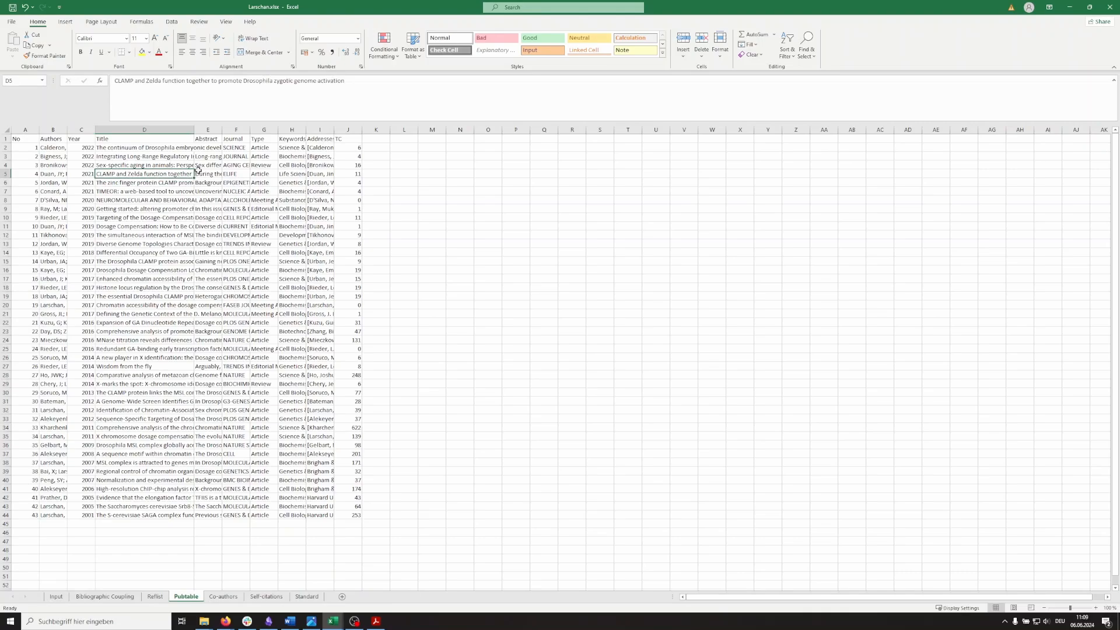
click(49, 168)
drag(67, 130, 98, 130)
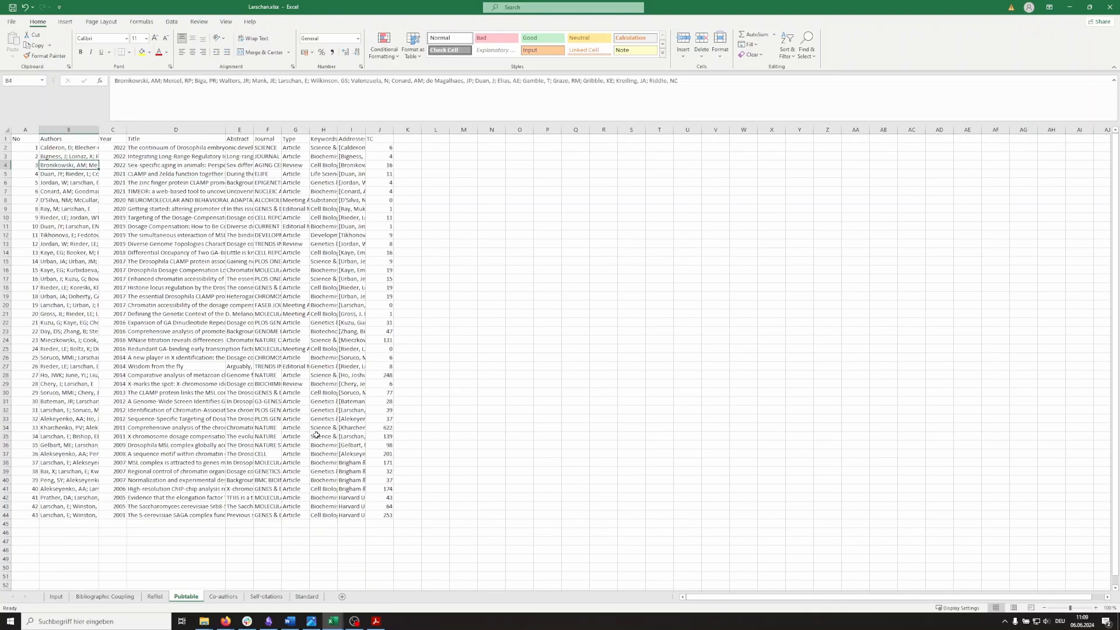
Look through the publication pairs and their coupling strengths on the Bibliographic Coupling sheet
click(104, 596)
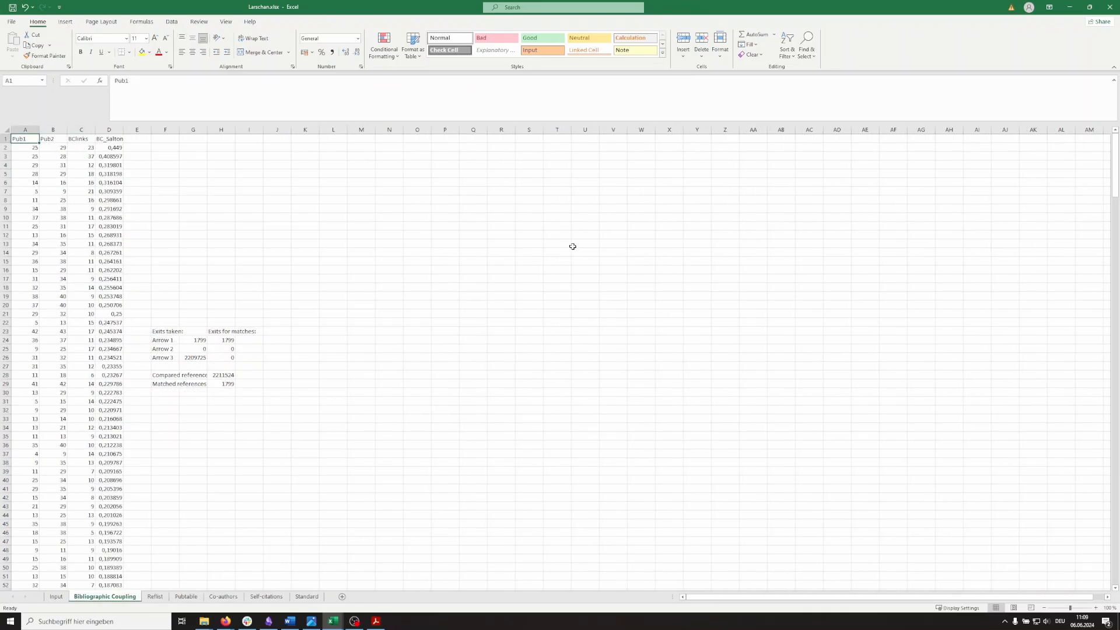
scroll(420, 260, down, 12)
right_click(419, 261)
key(Escape)
scroll(163, 340, up, 12)
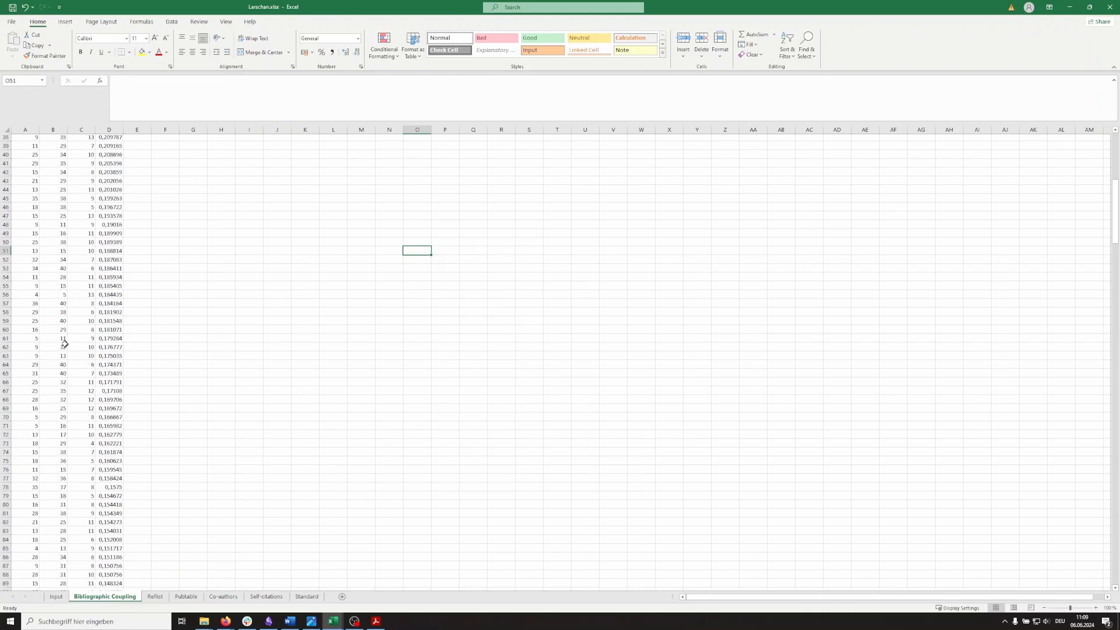
click(228, 269)
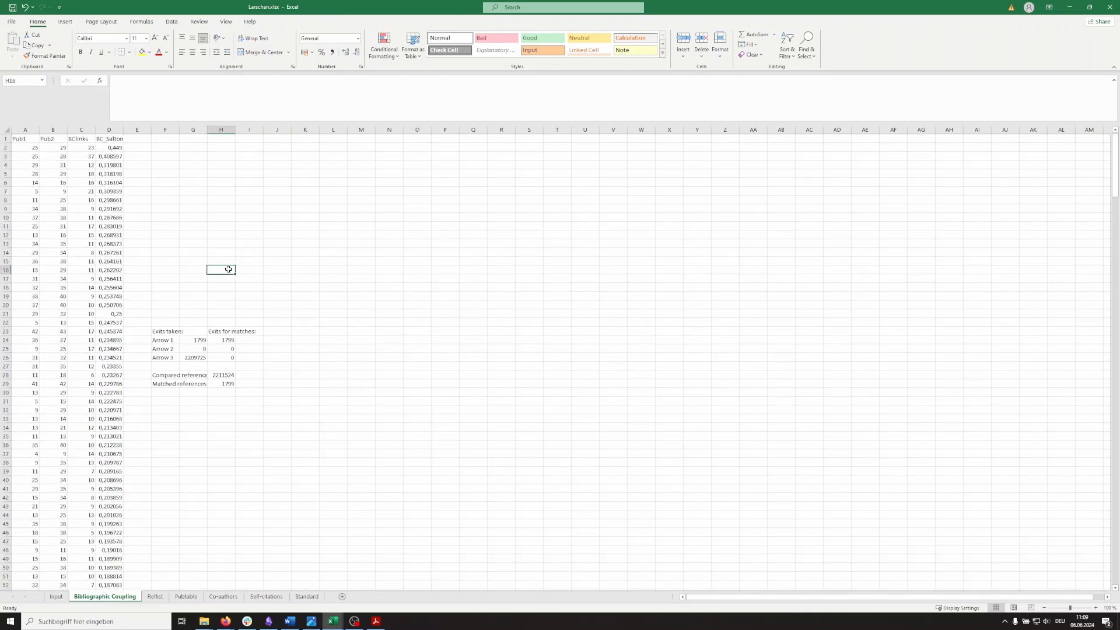
View the Reflist sheet and highlight all reference entries that belong to publication 1
click(157, 597)
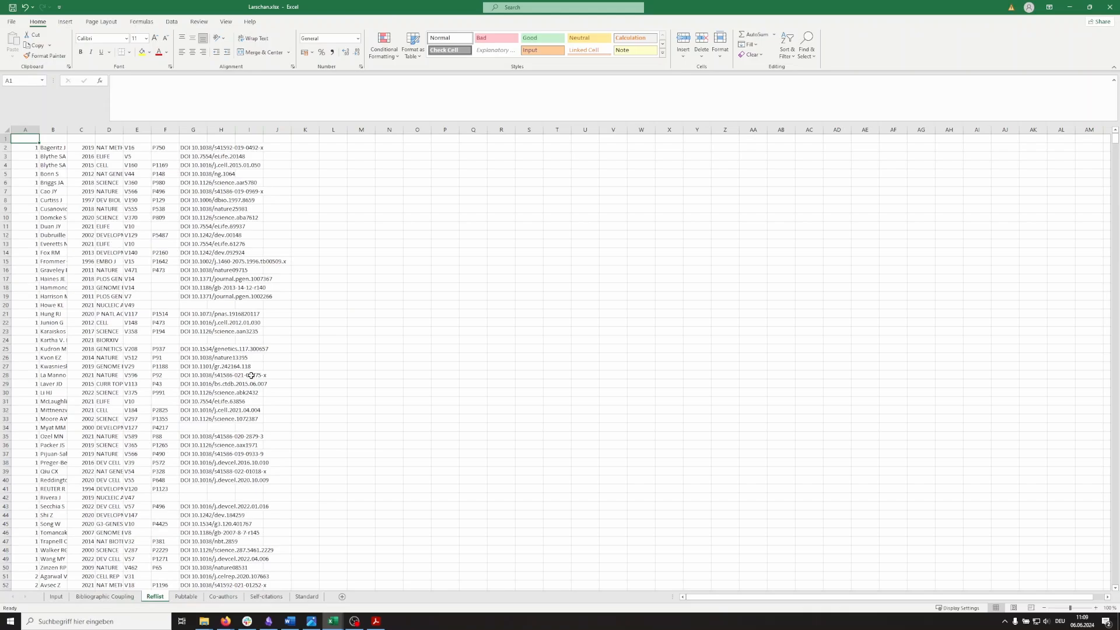
click(29, 148)
scroll(28, 407, down, 5)
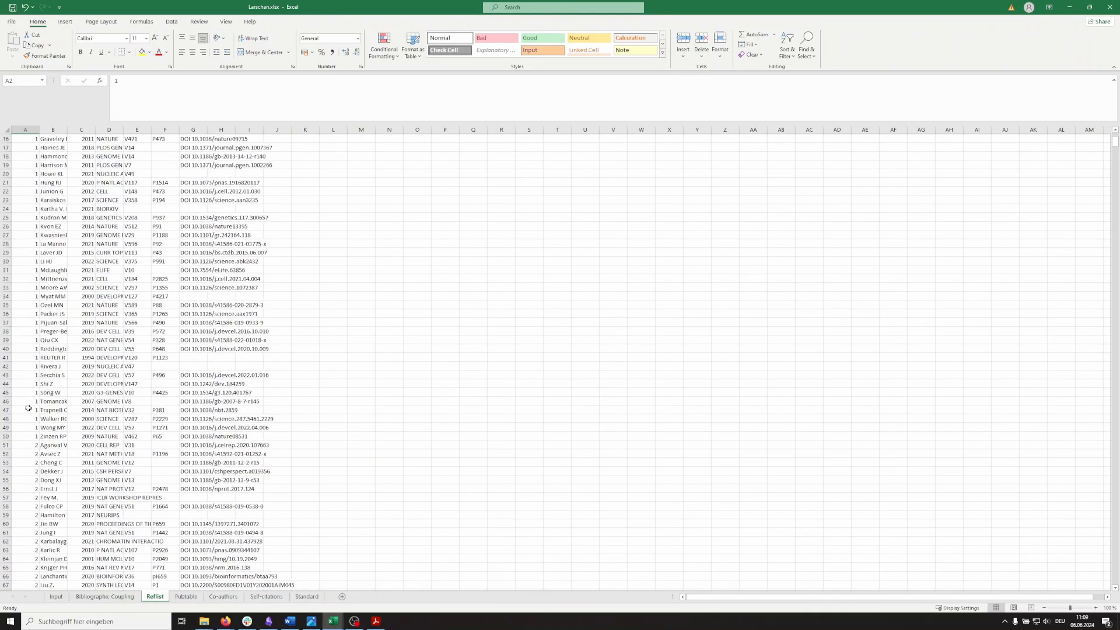
scroll(28, 408, up, 3)
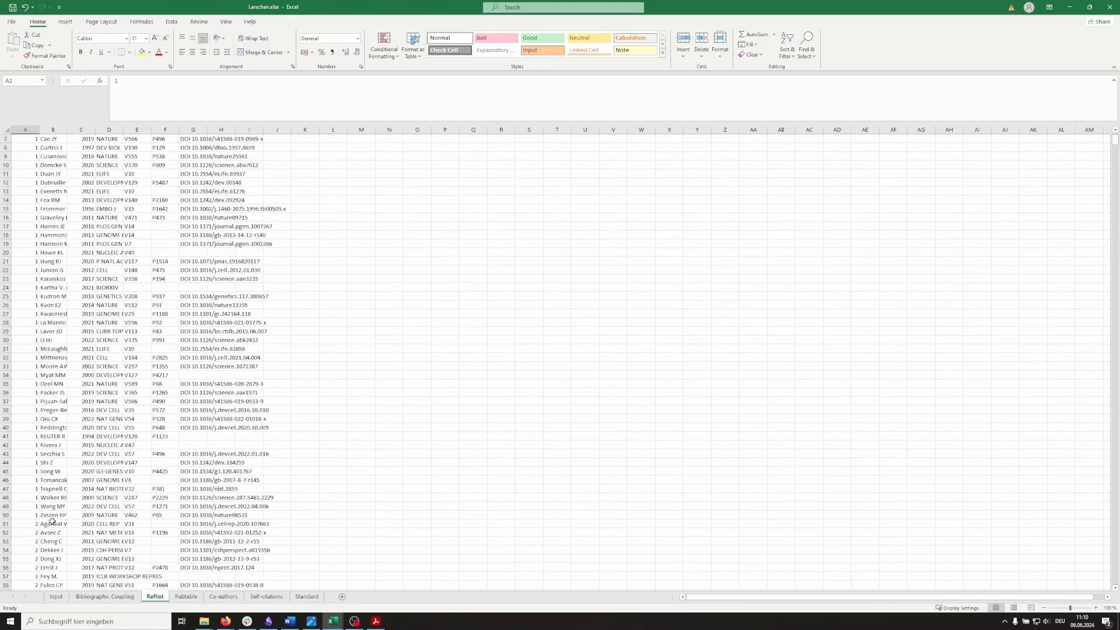
drag(54, 514, 249, 231)
scroll(248, 233, up, 2)
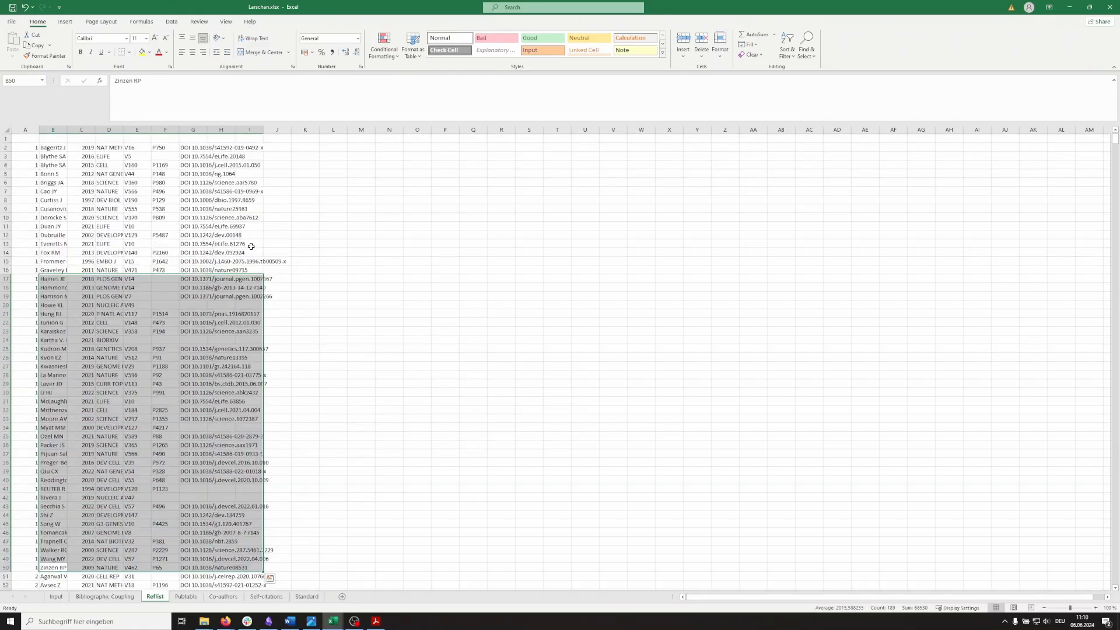
shift+click(240, 148)
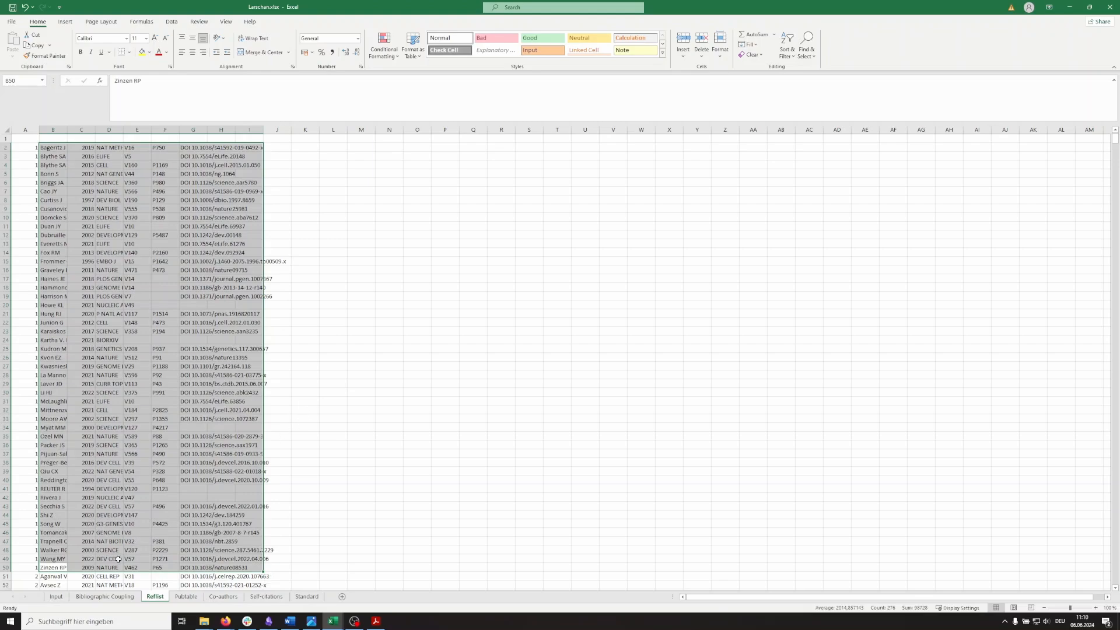
Run the Count macro from the research trail macros on the Bibliographic Coupling sheet
click(108, 596)
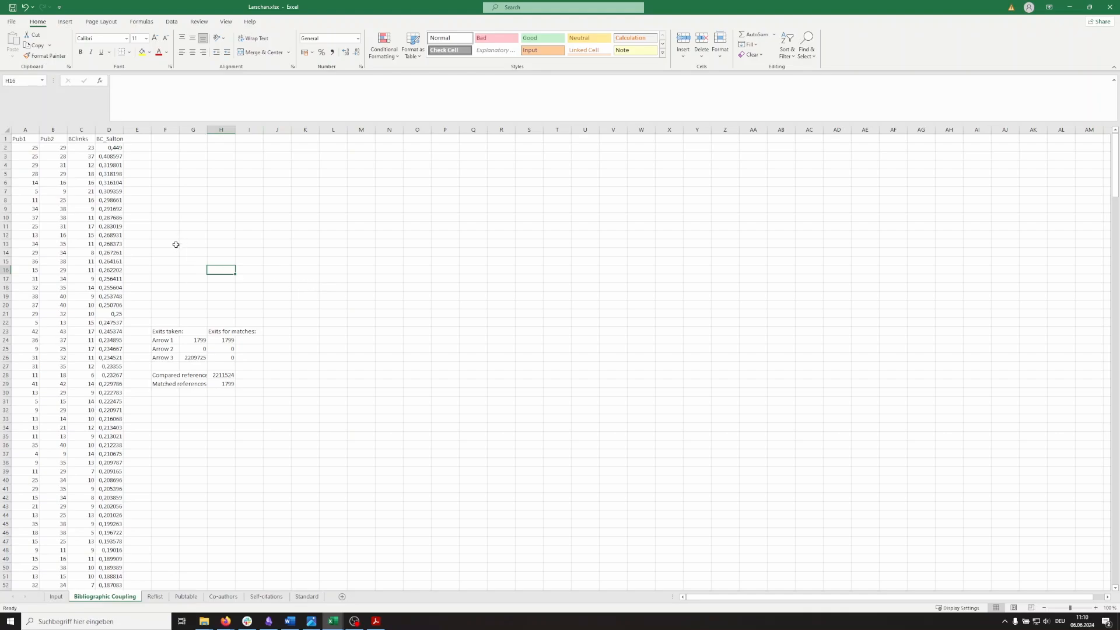
click(189, 461)
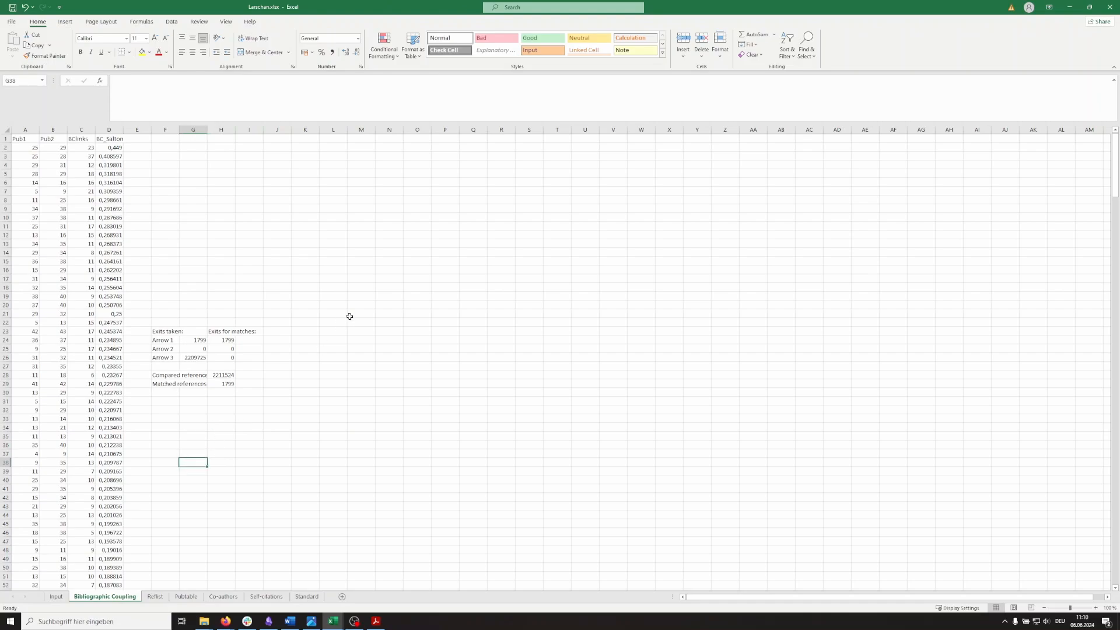
click(176, 207)
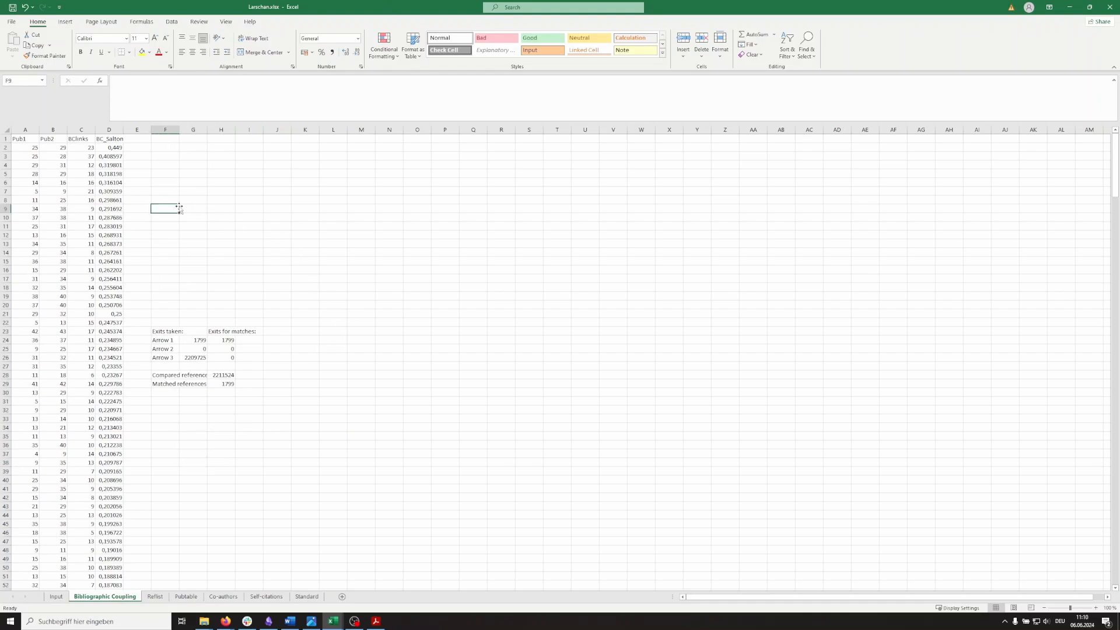
click(225, 22)
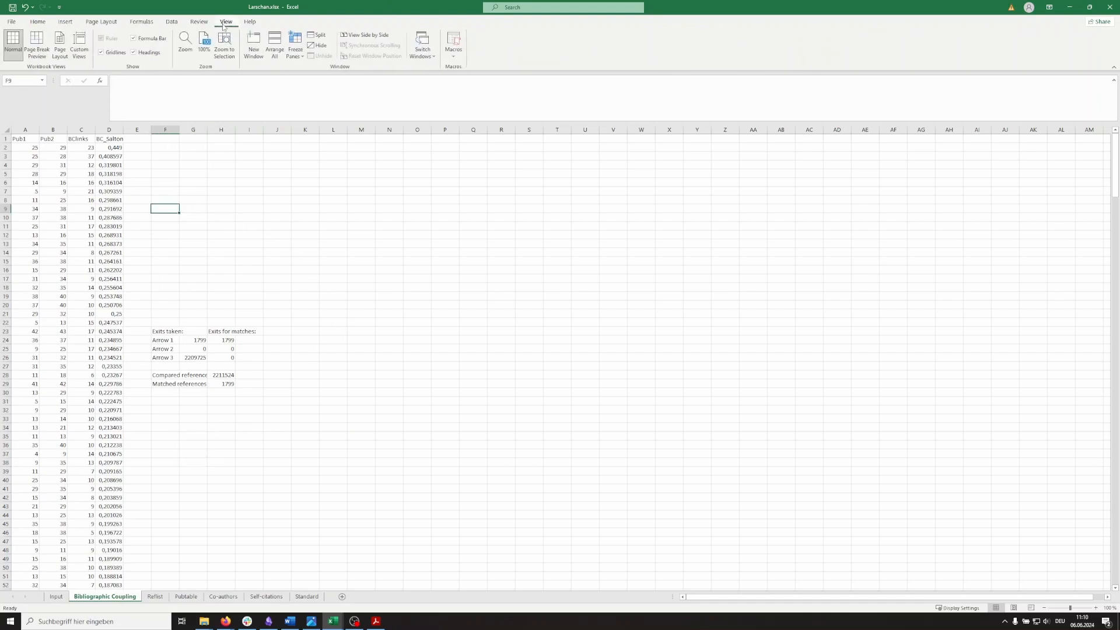
click(453, 40)
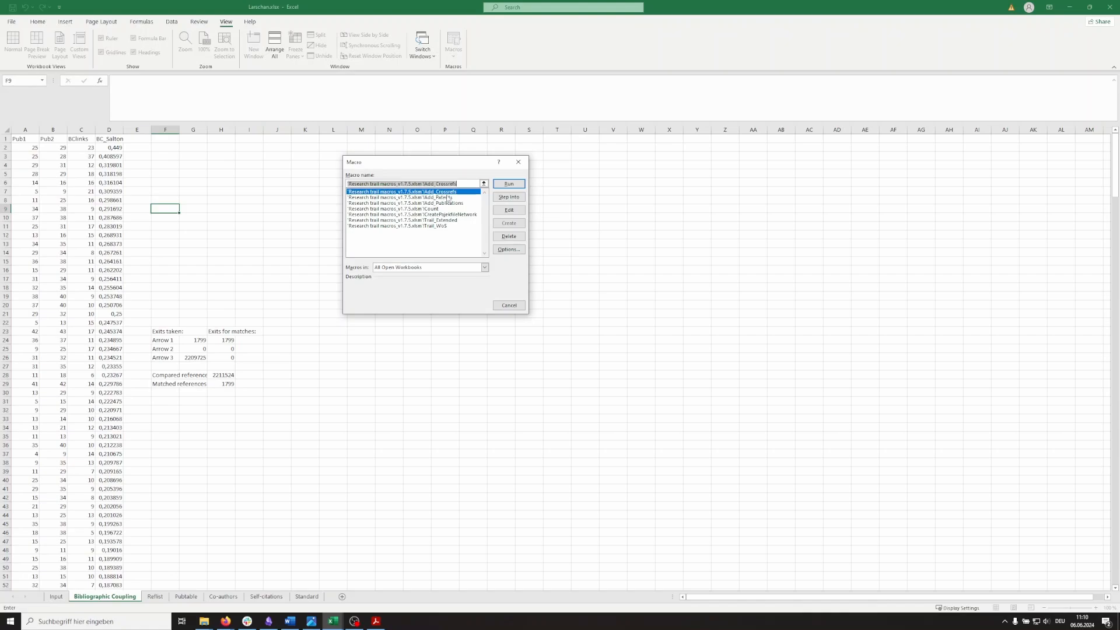
click(361, 208)
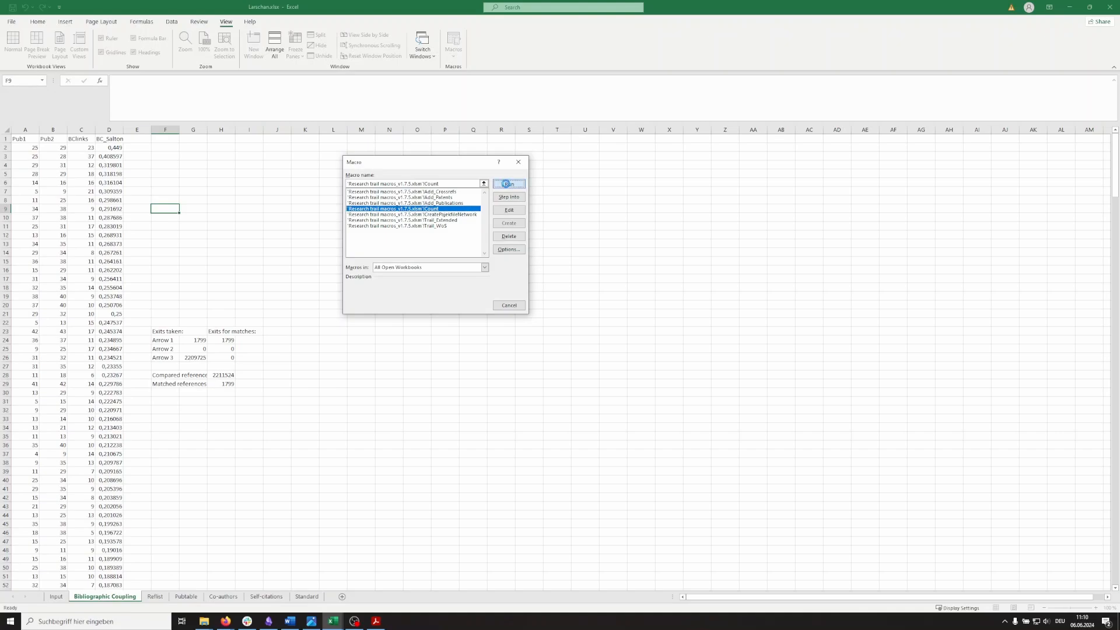
click(509, 185)
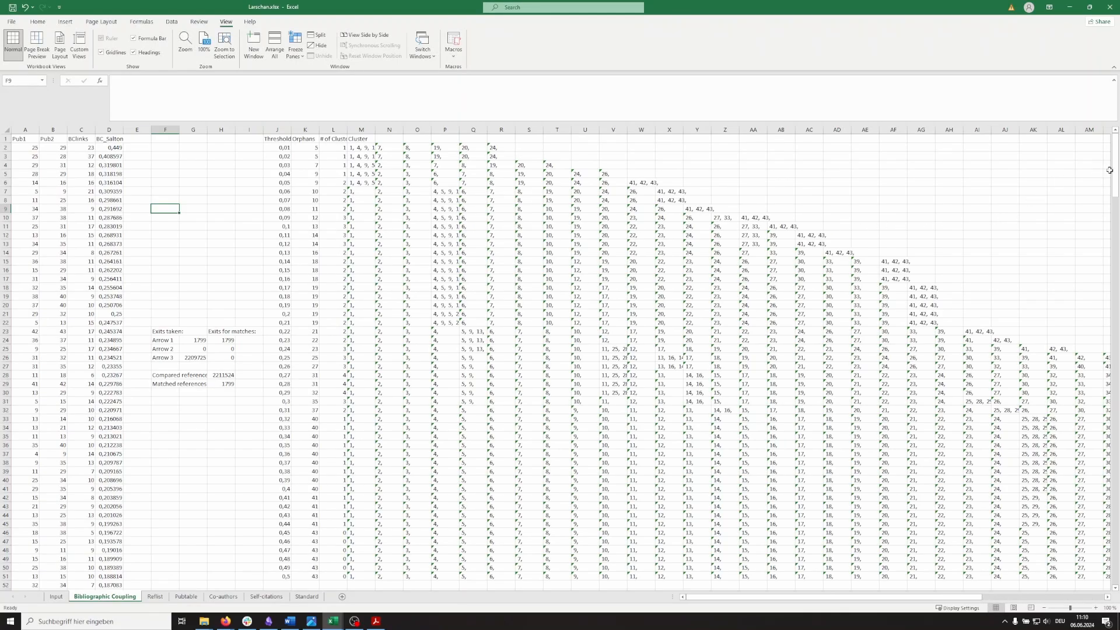
Look over the generated cluster table and check the orphans and number of clusters for the 0,01 threshold
mouse_move(1114, 174)
mouse_down()
mouse_move(1114, 213)
mouse_move(1114, 169)
mouse_up()
scroll(380, 495, down, 5)
scroll(379, 495, up, 5)
key(alt+Tab)
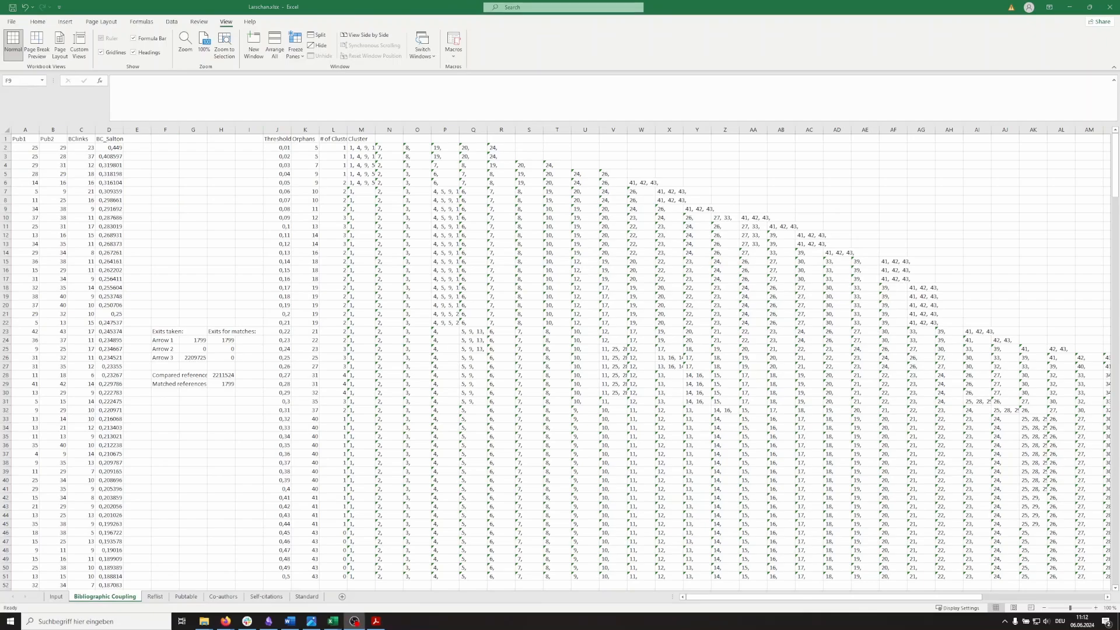
key(alt+Tab)
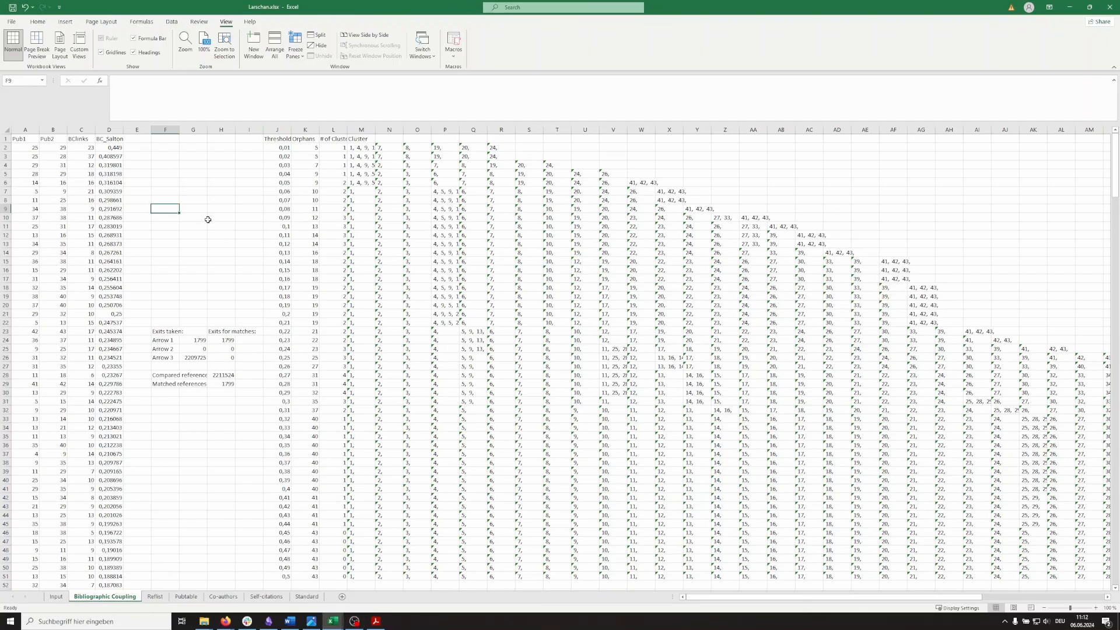
click(251, 150)
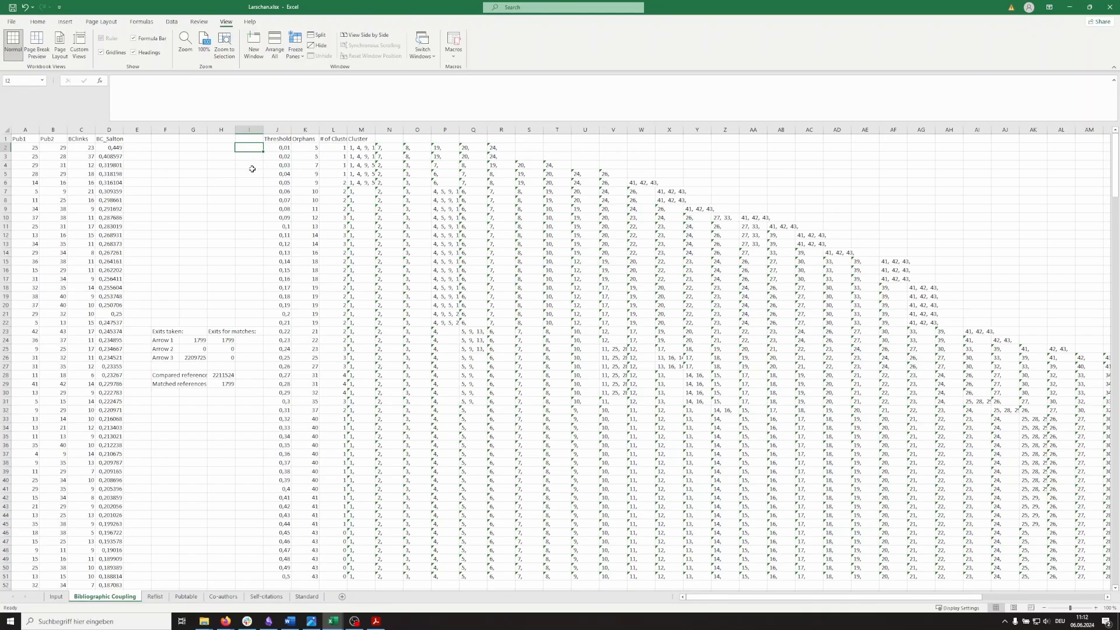
click(275, 148)
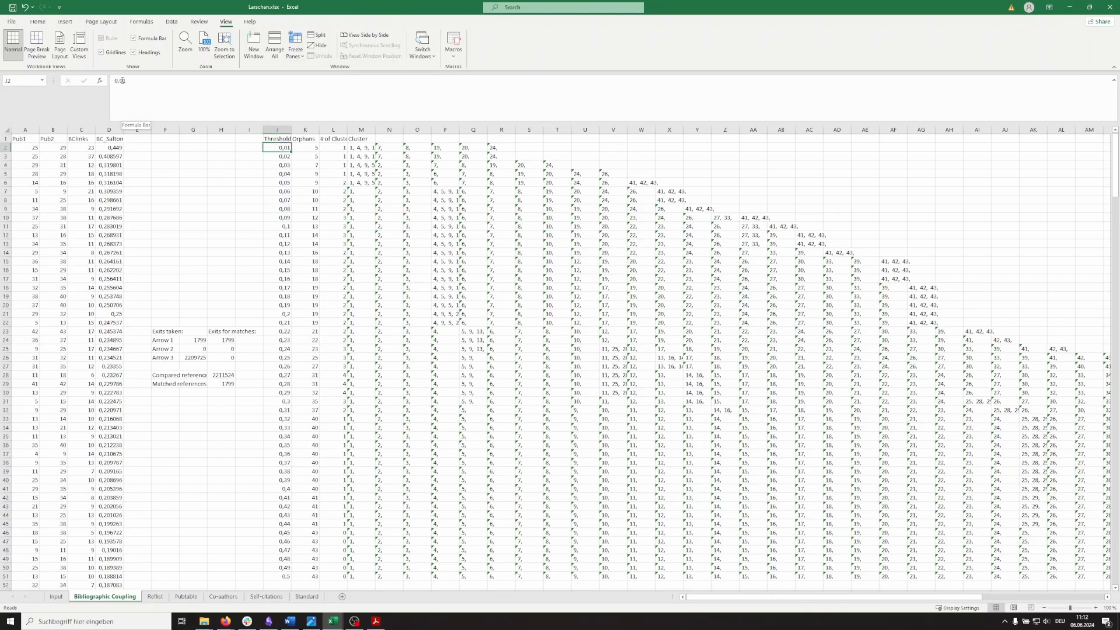
click(335, 147)
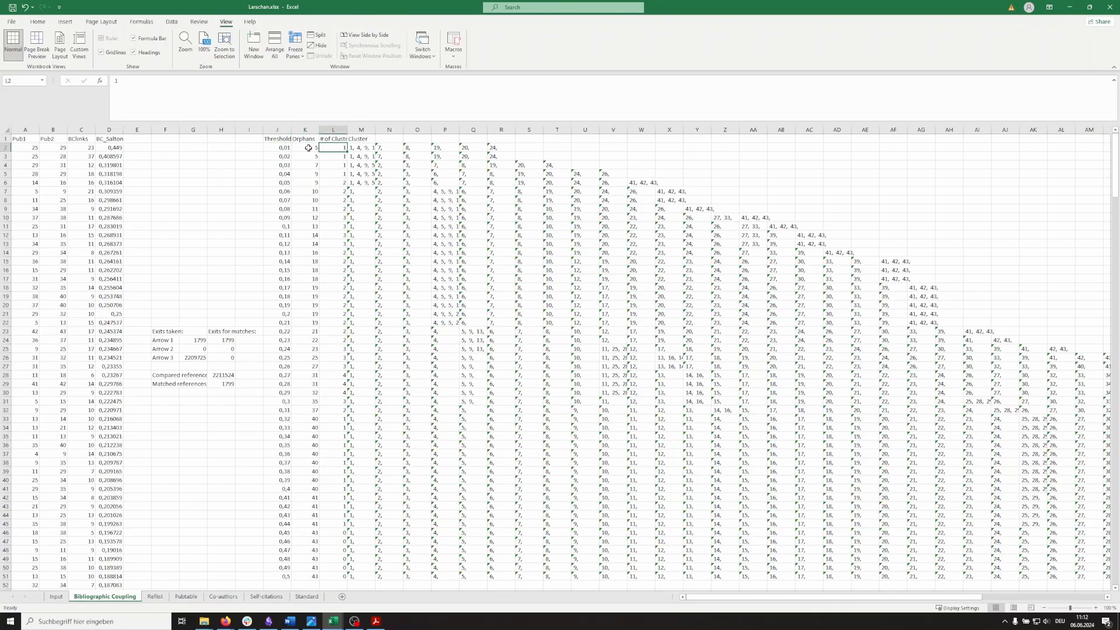
click(308, 148)
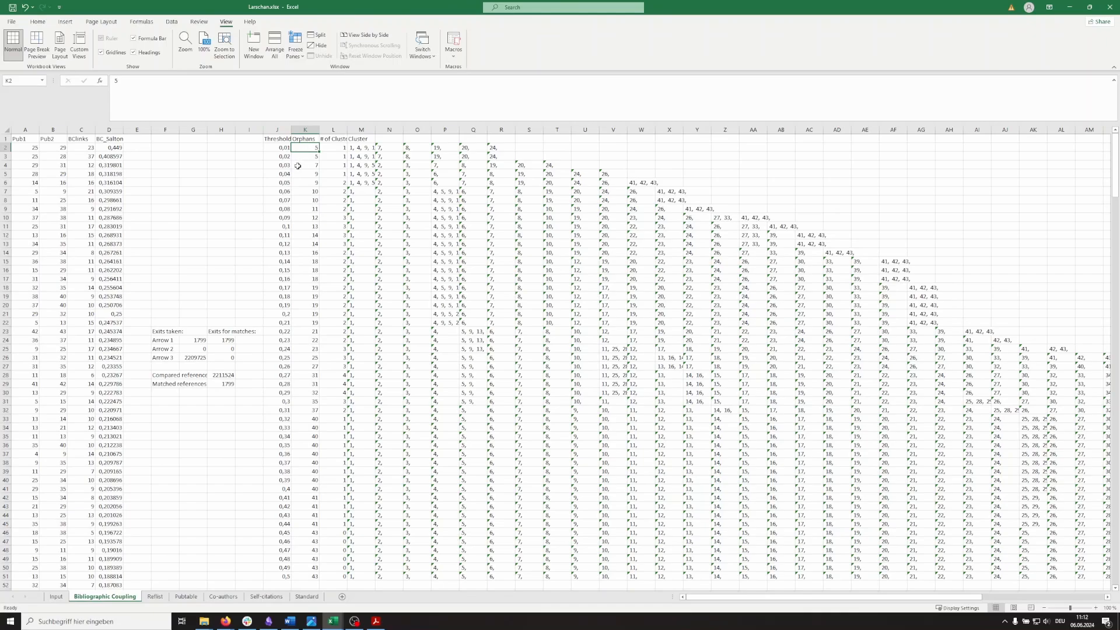
Compare the cluster table's entries for the thresholds 0,01, 0,05 and 0,09
click(336, 183)
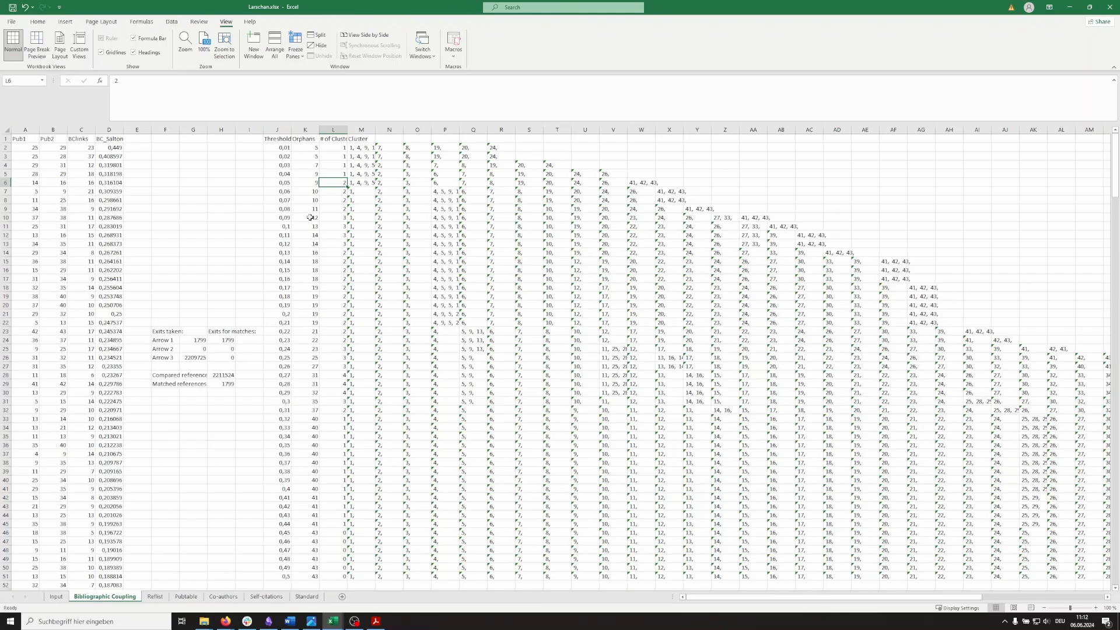
click(275, 180)
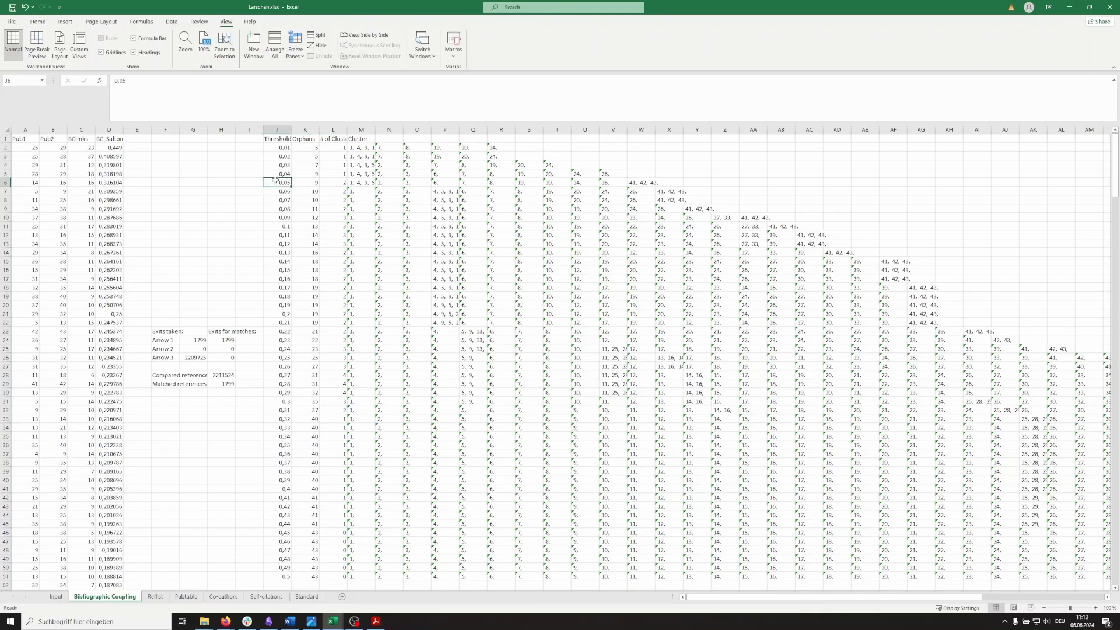
click(295, 166)
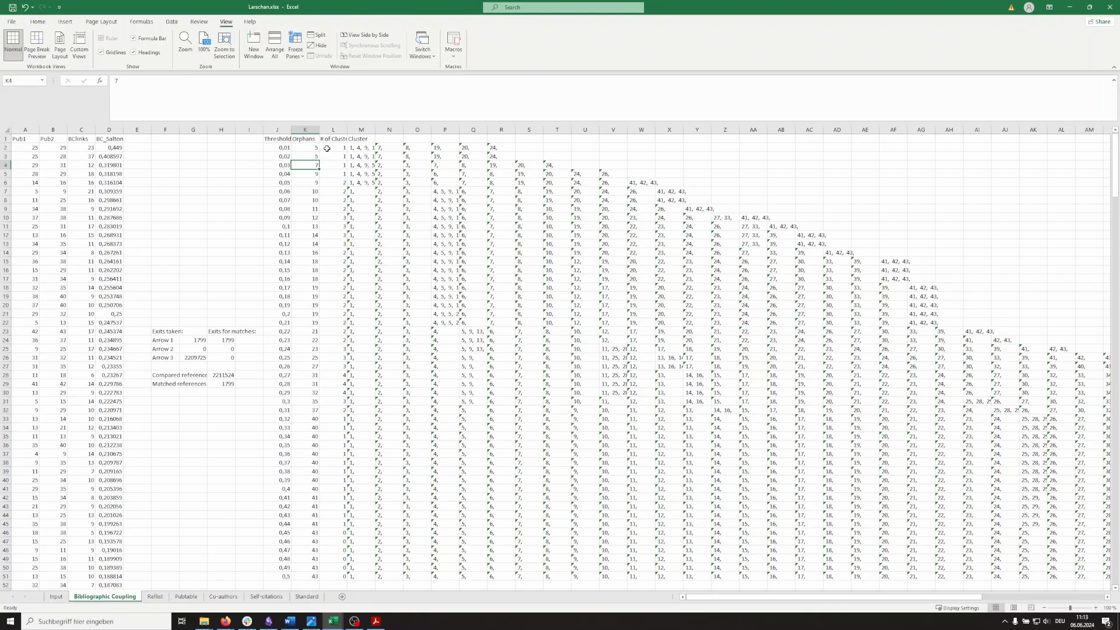
click(215, 158)
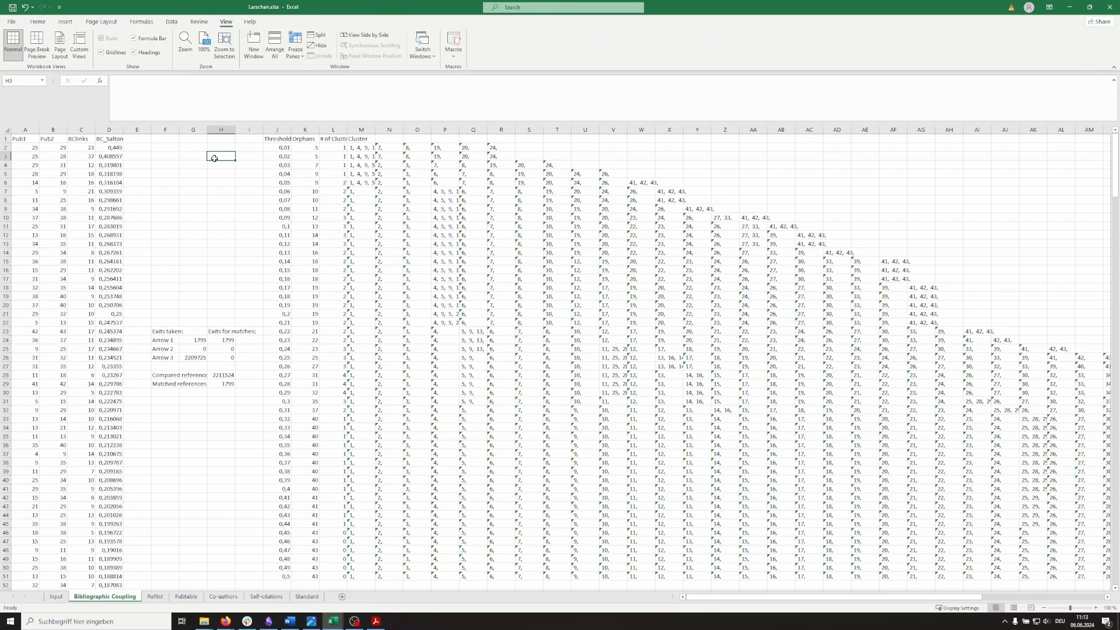
click(250, 146)
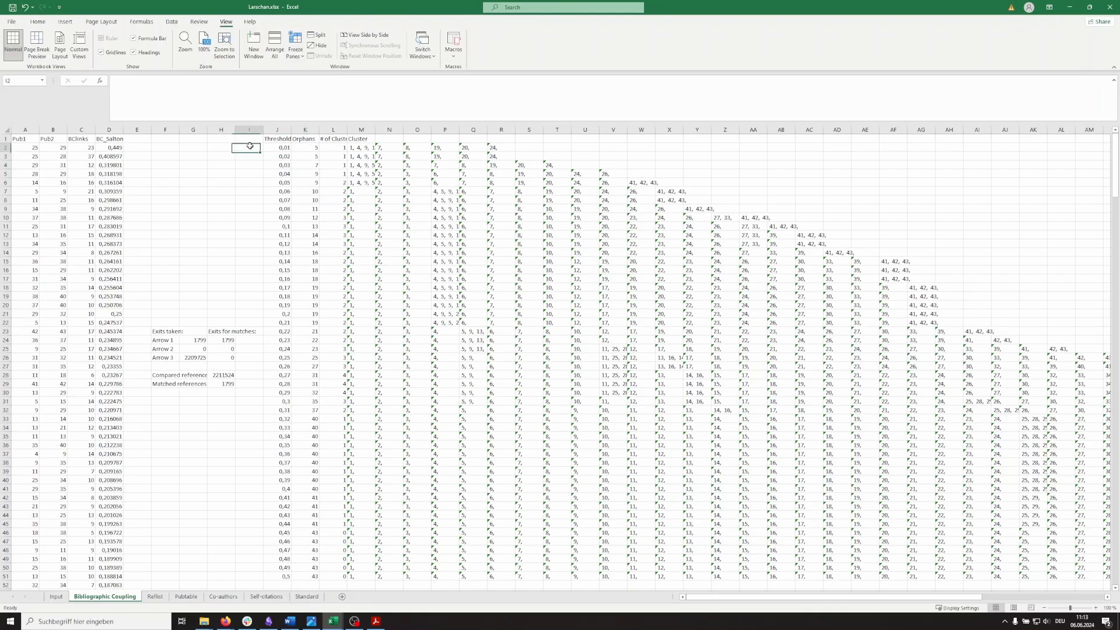
click(278, 146)
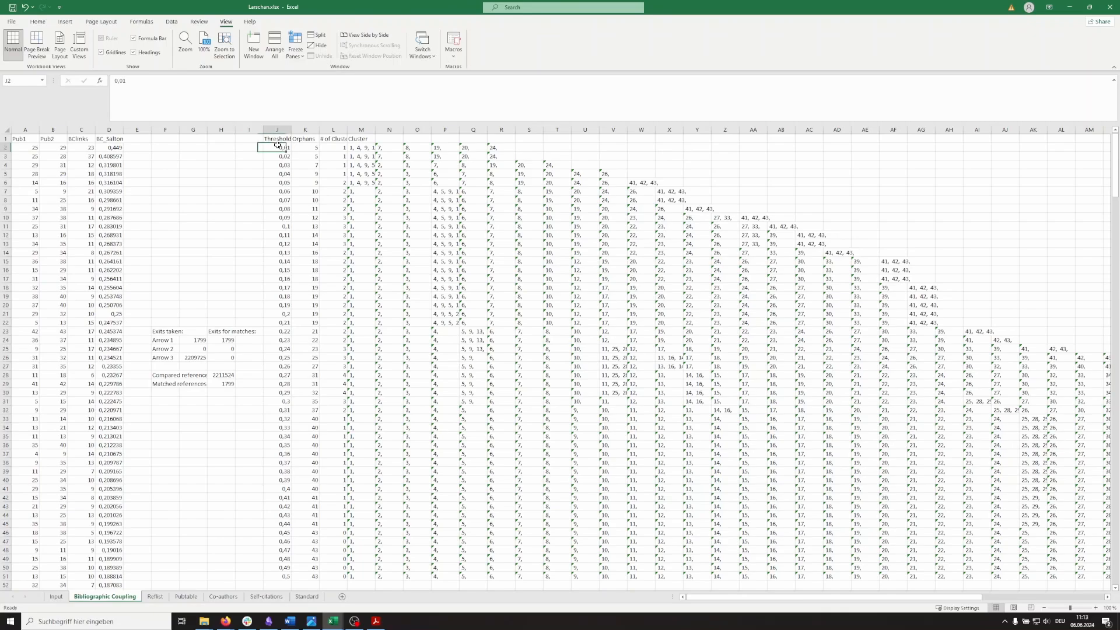
click(279, 182)
click(274, 217)
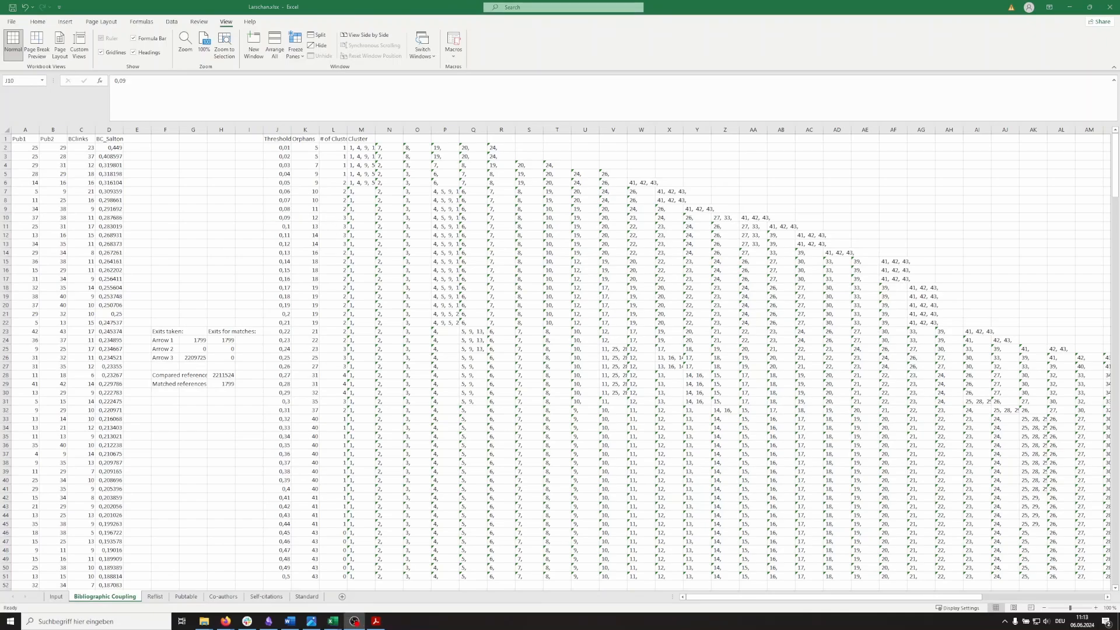
click(189, 243)
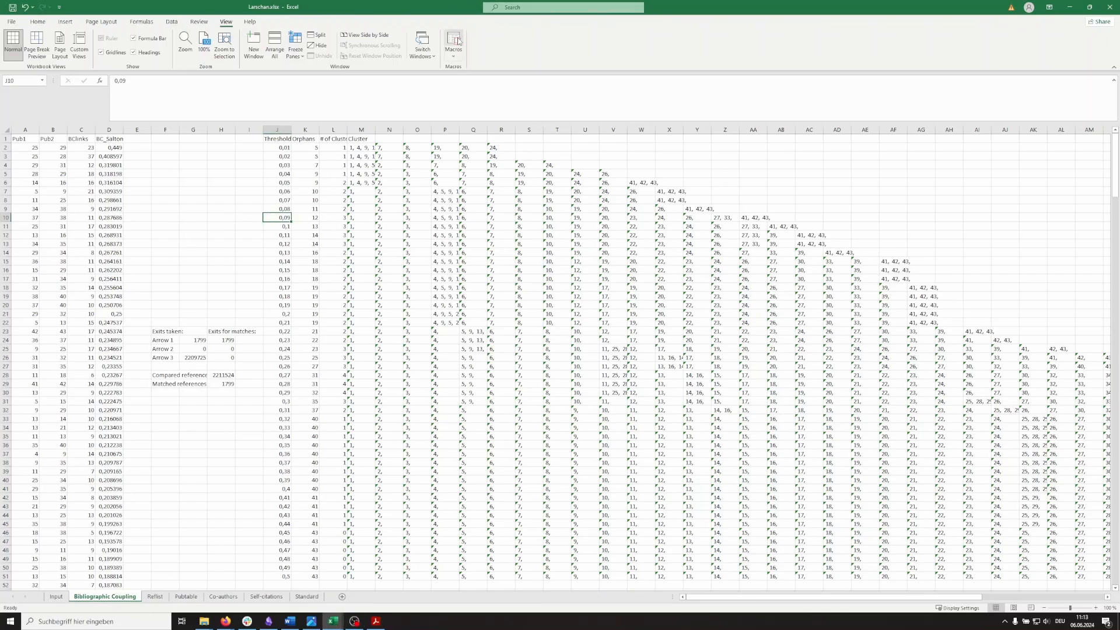
Run the CreatePajekfileNetwork macro with a cutoff of 0,01 for Salton's cosine strengths
click(454, 41)
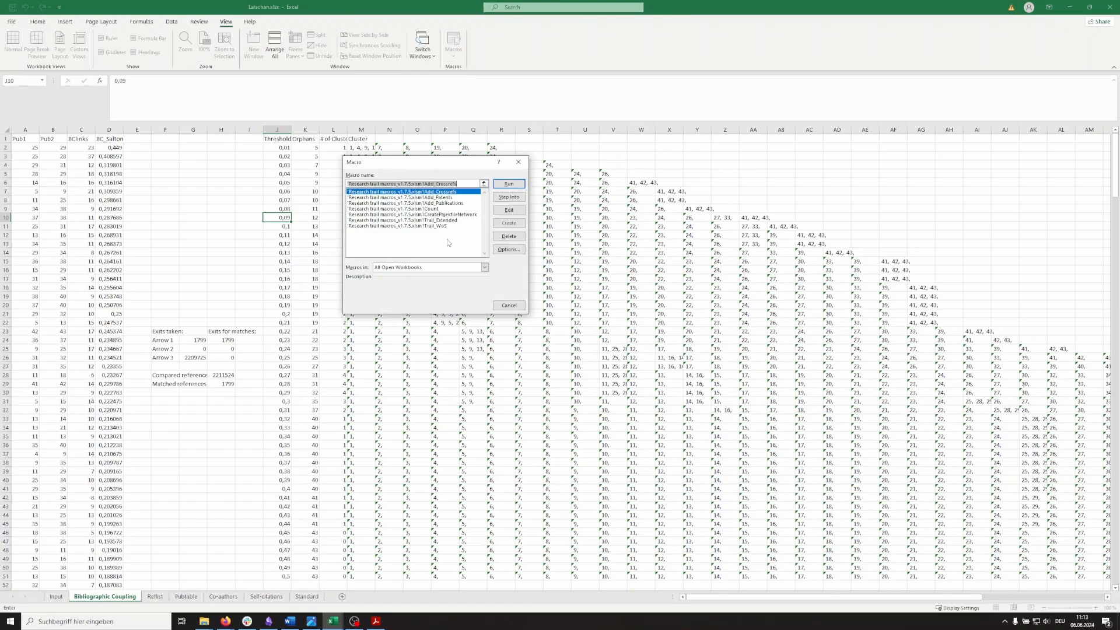
click(443, 214)
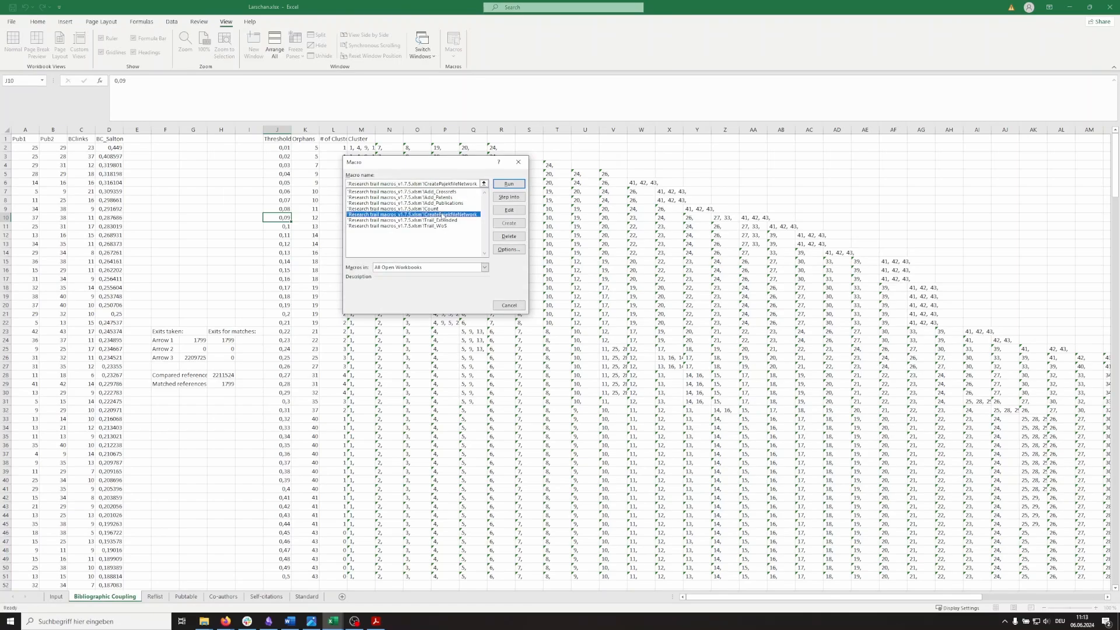
click(509, 184)
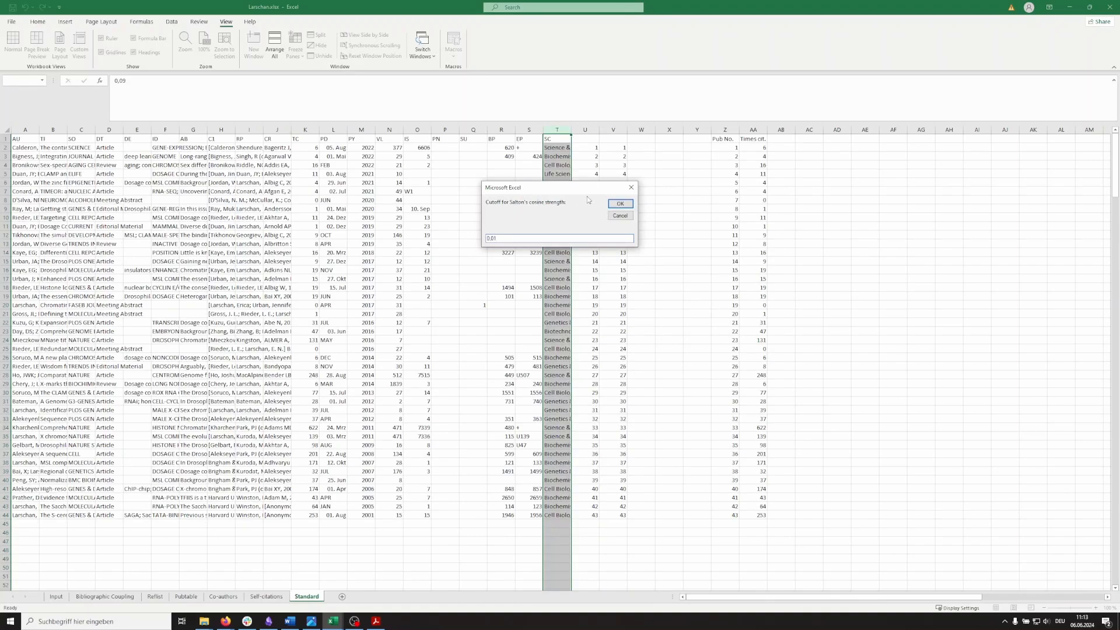
click(611, 203)
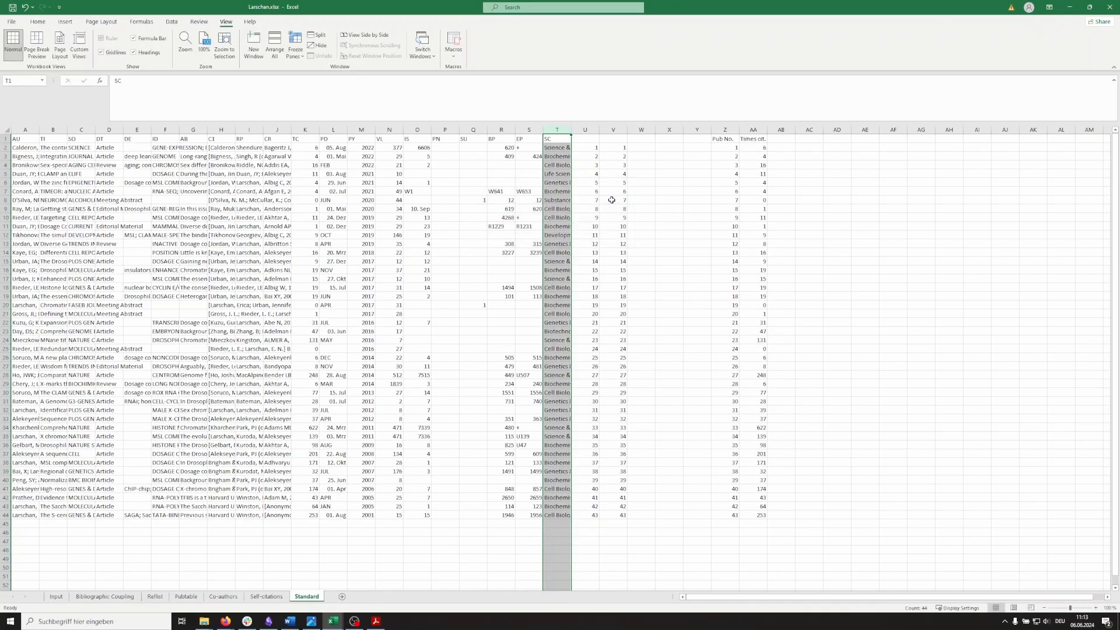
Run the CreatePajekfileNetwork macro with a cutoff of 0,05 for Salton's cosine strengths
click(453, 41)
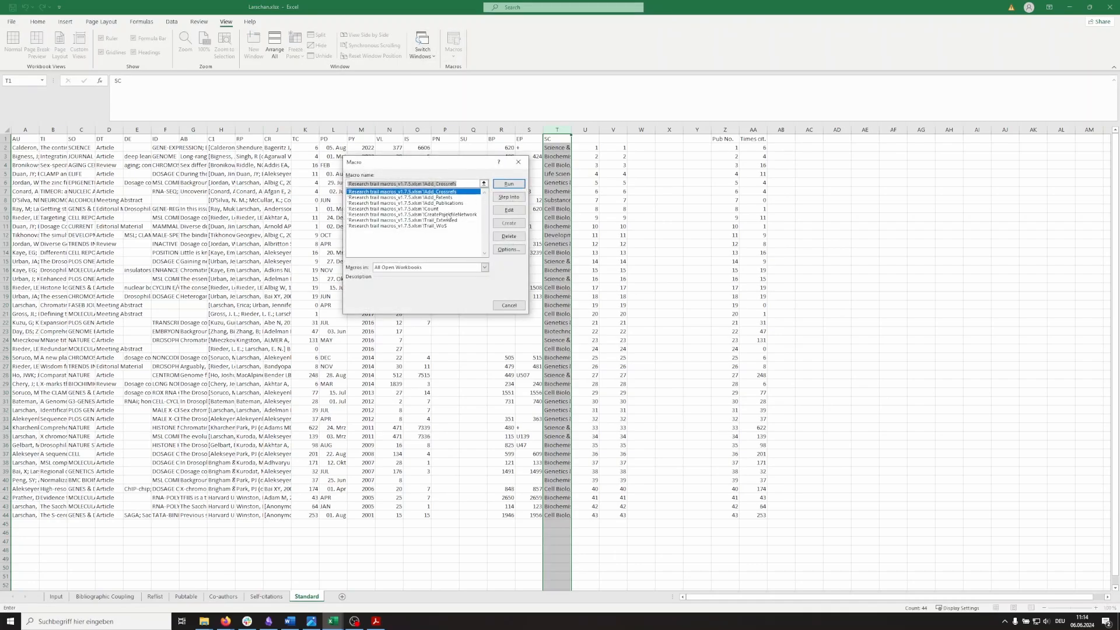
click(450, 214)
click(509, 184)
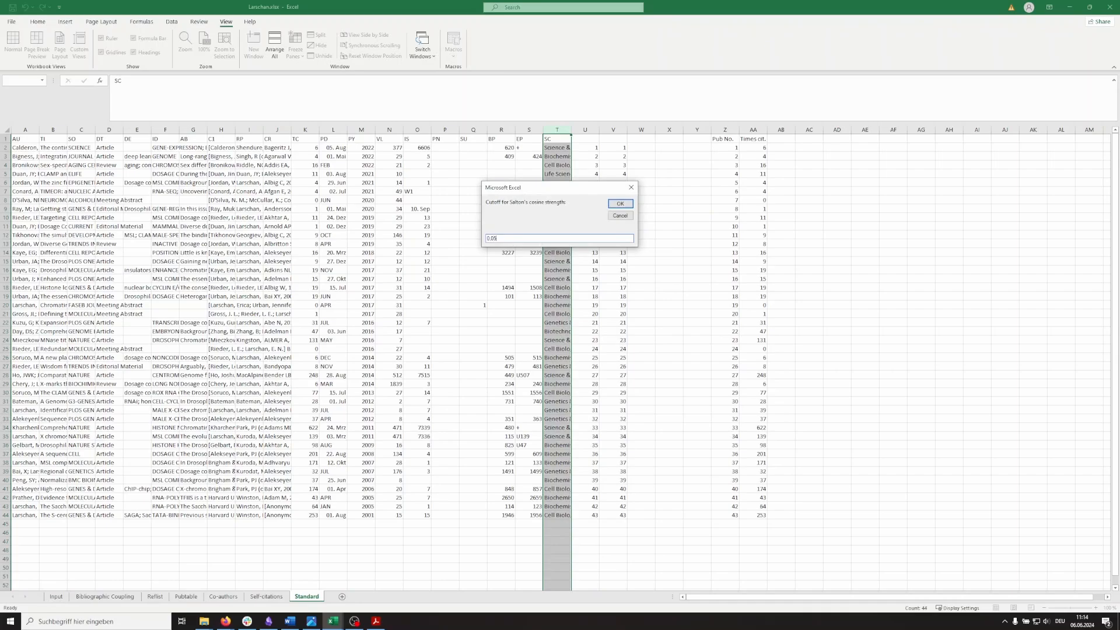
click(620, 203)
Run the CreatePajekfileNetwork macro again with a cutoff of 0,09 for Salton's cosine strengths
click(453, 41)
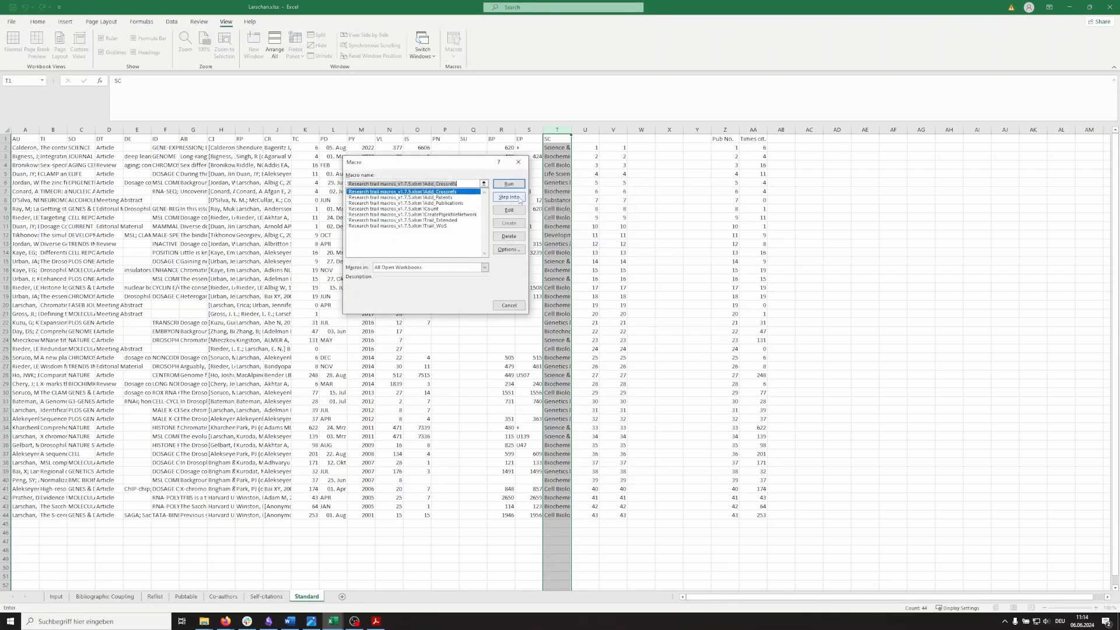
click(419, 214)
click(508, 184)
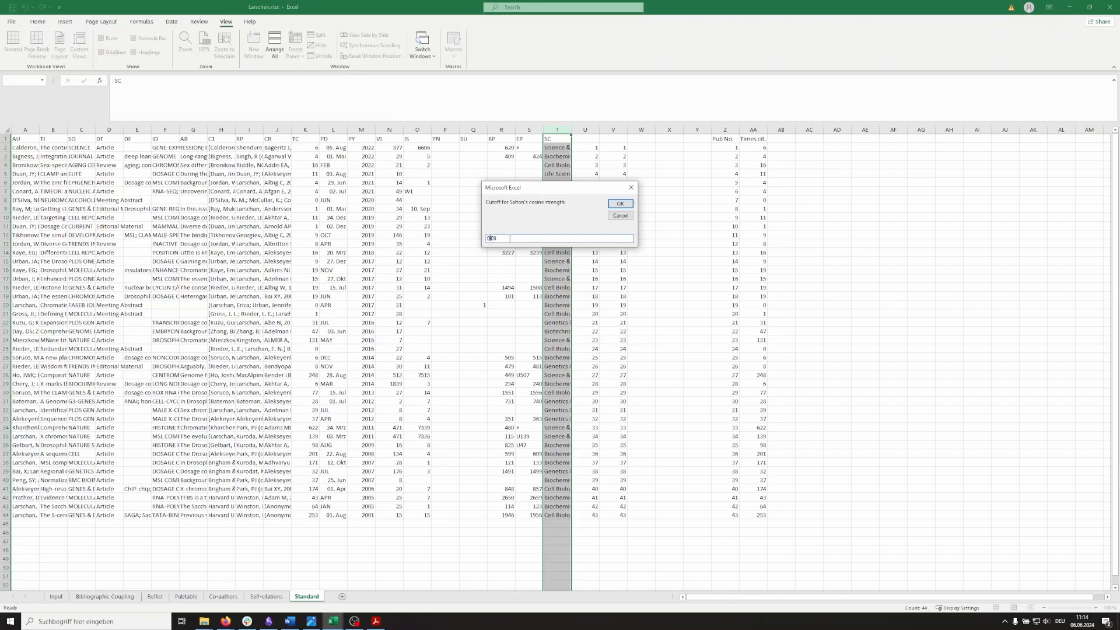
click(620, 203)
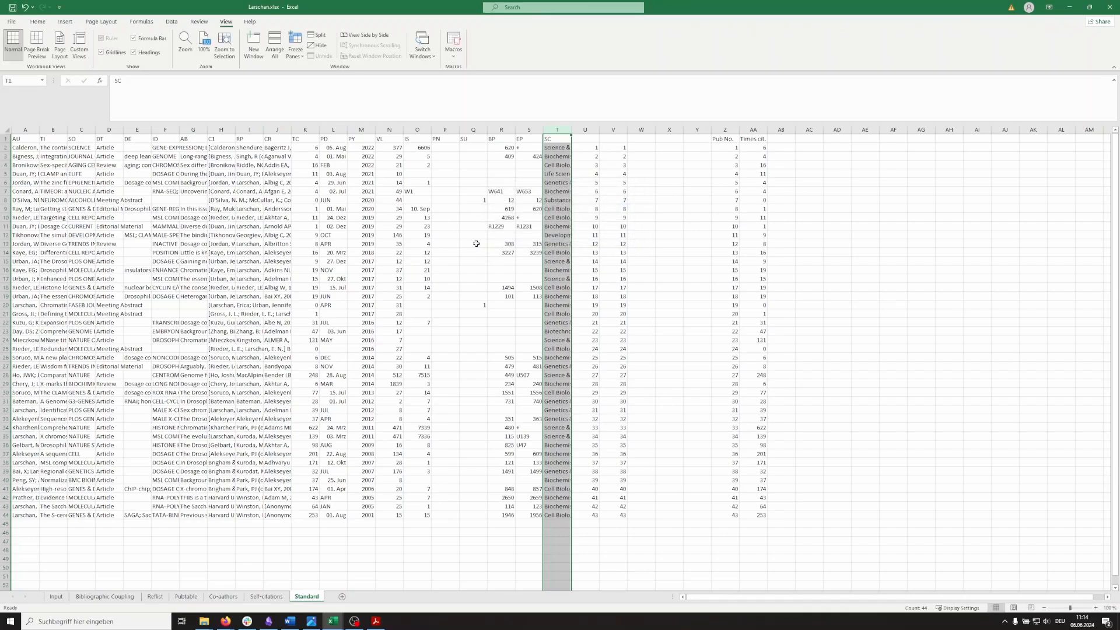
View the Bibliographic Coupling sheet, then switch to File Explorer and check the .net, .vec and workbook files in the Larschan folder
click(105, 596)
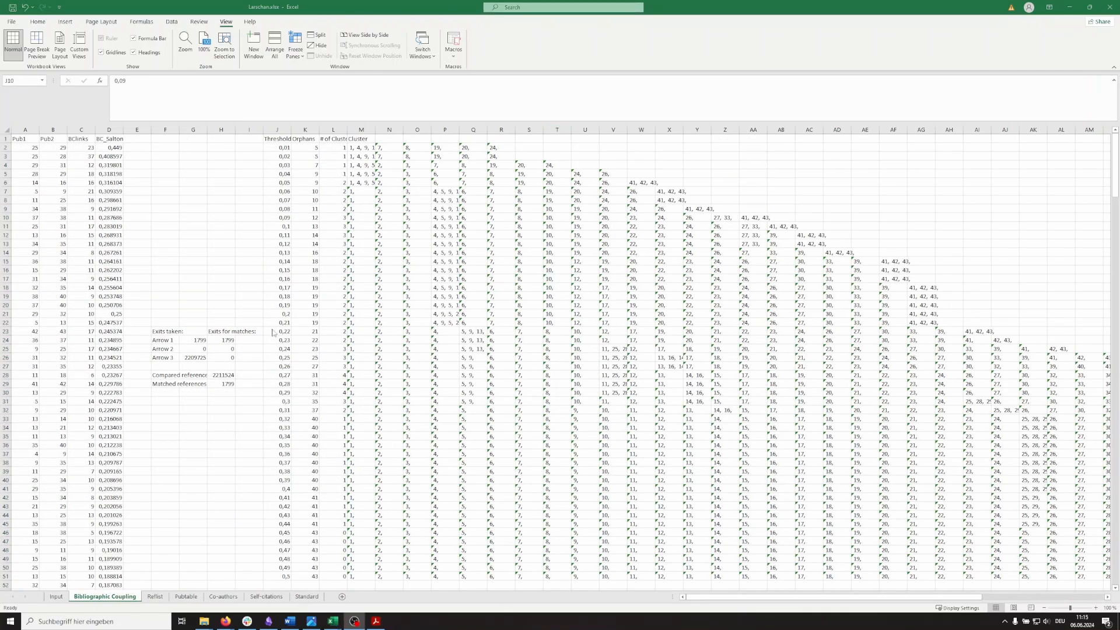
click(239, 269)
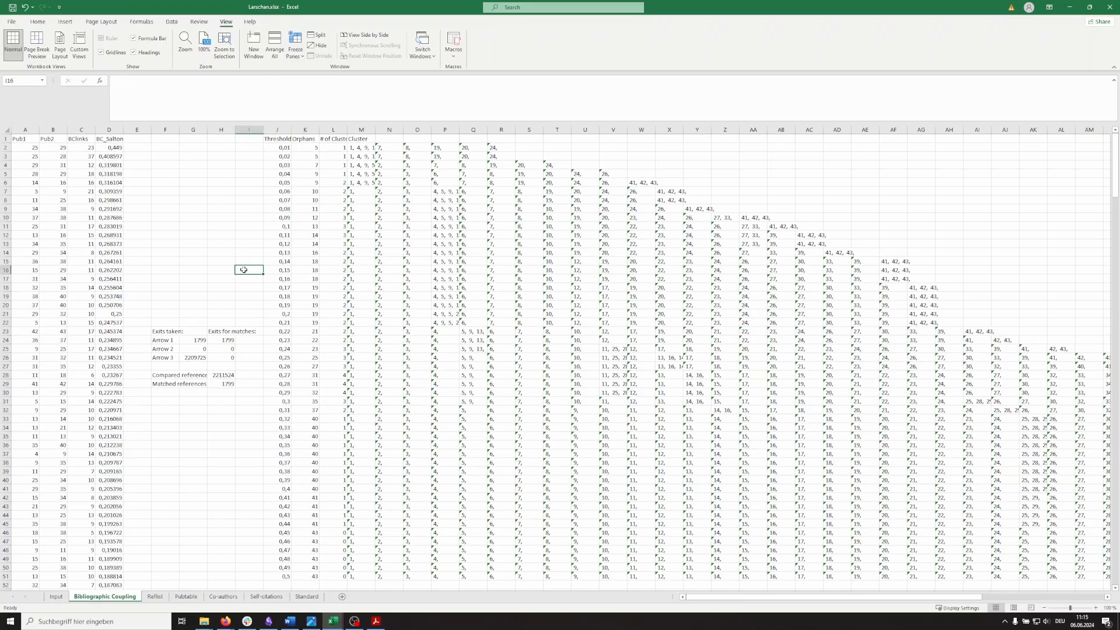
key(alt+Tab)
key(alt+Tab)
key(alt+Tab)
key(alt+Tab)
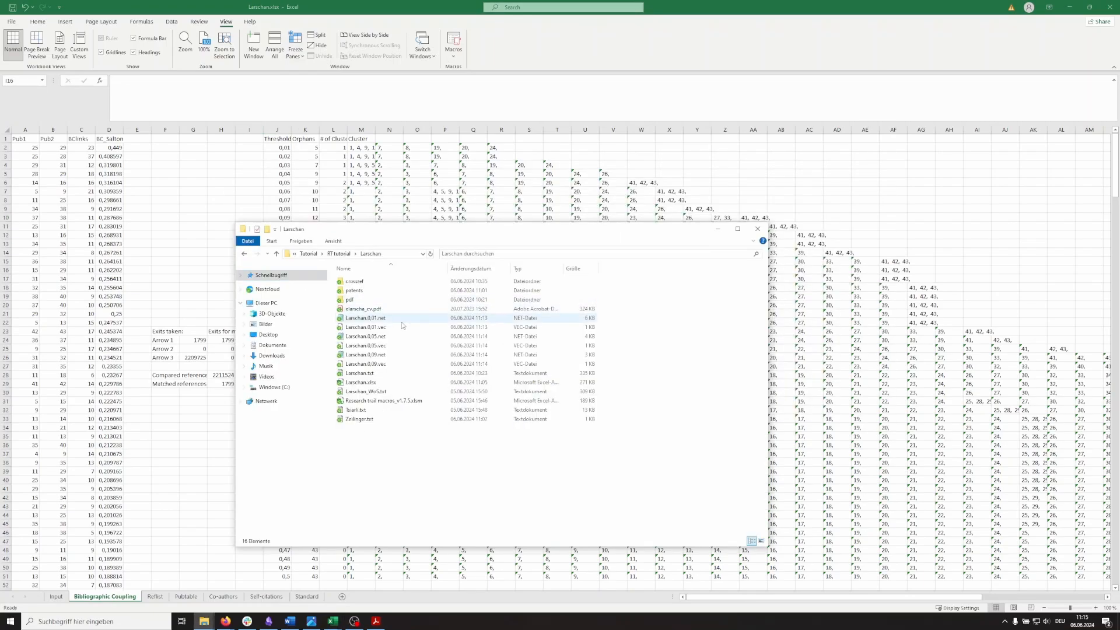
click(432, 323)
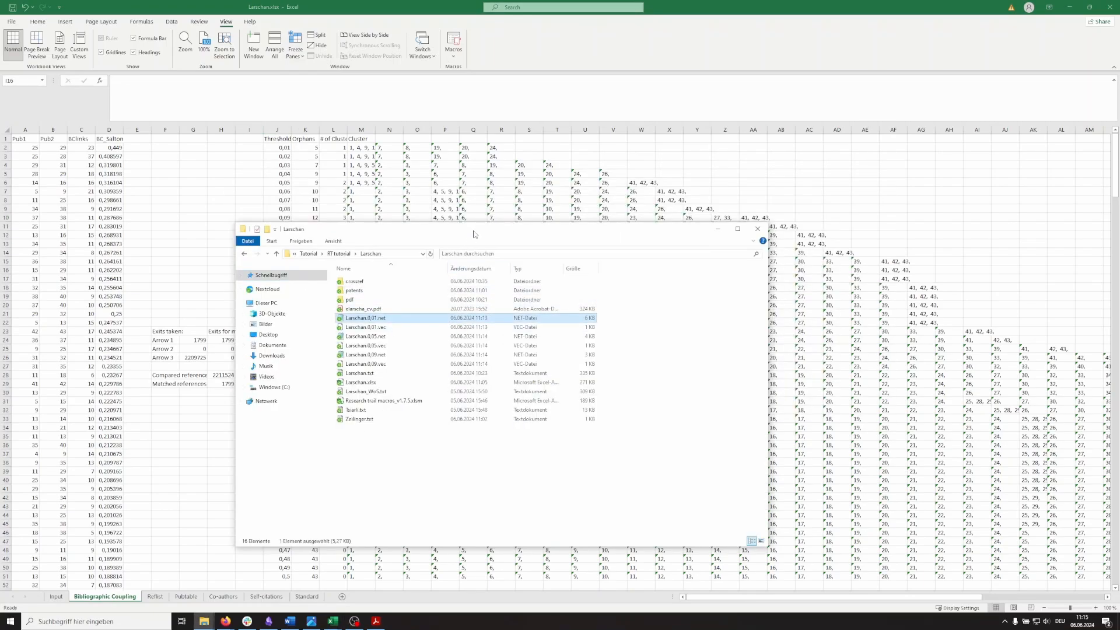
drag(475, 234, 601, 196)
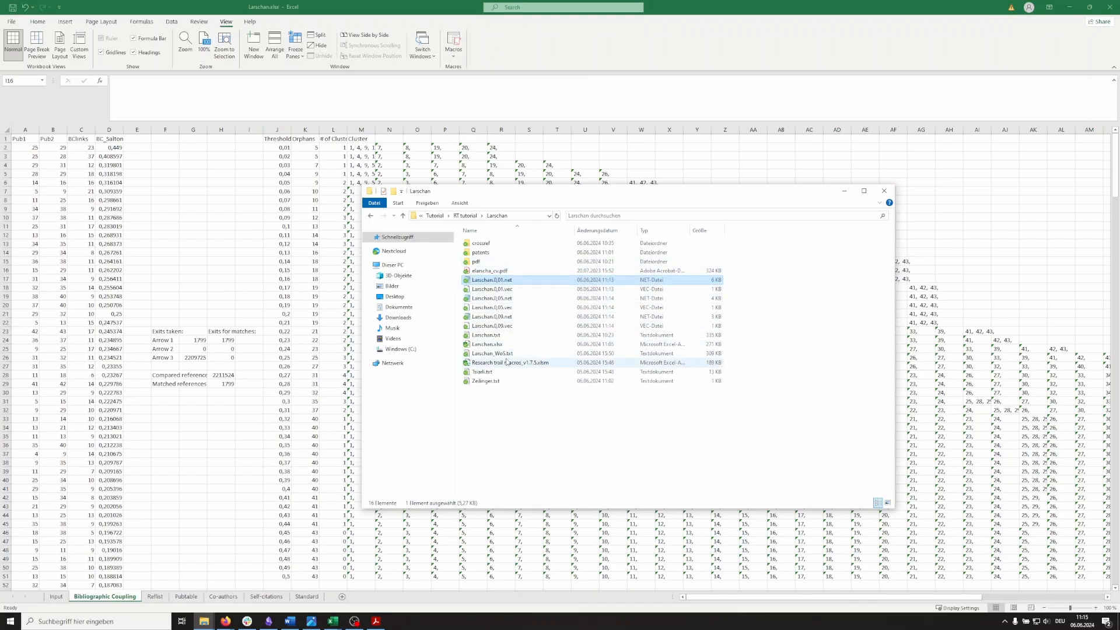
click(495, 346)
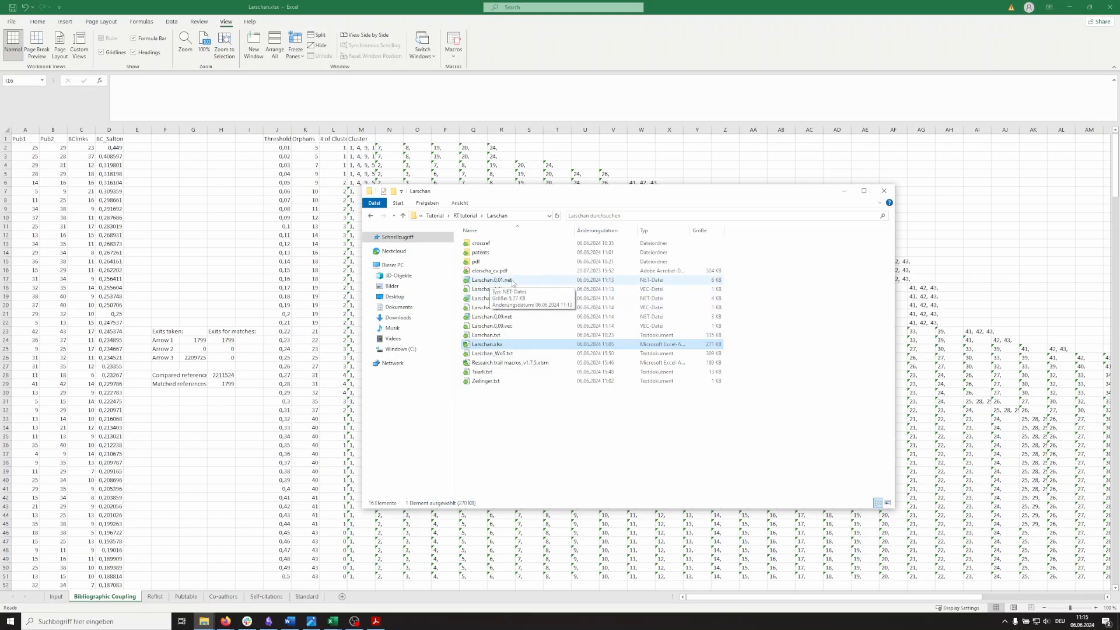
click(638, 326)
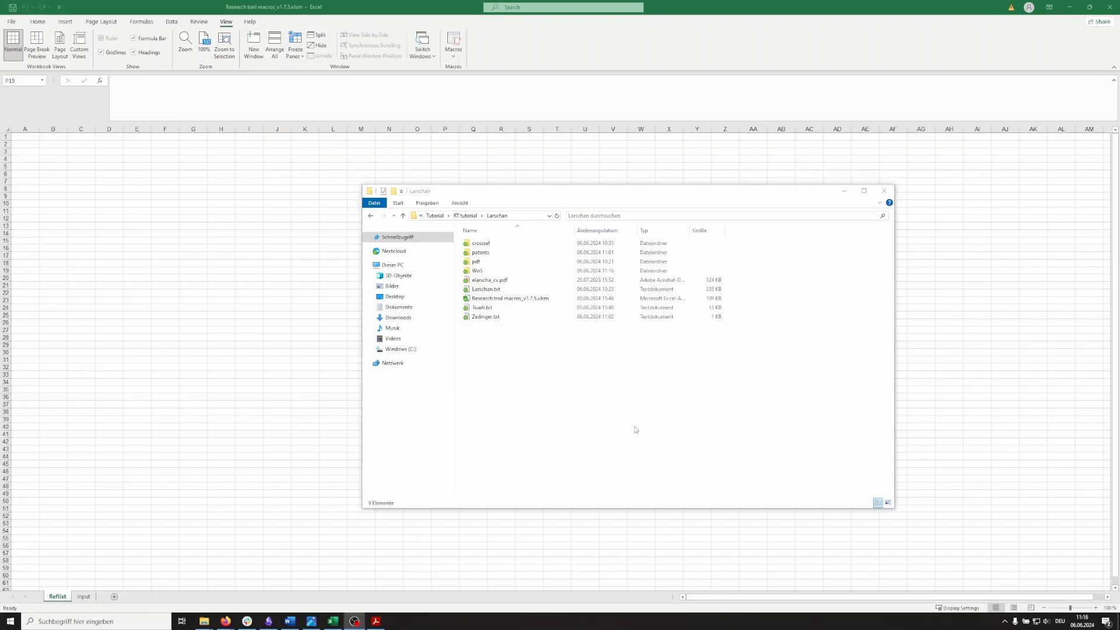
Switch to the Creating Research Trails flowchart and review the macro processing stage
key(alt+Tab)
key(alt+Tab)
key(alt+Tab)
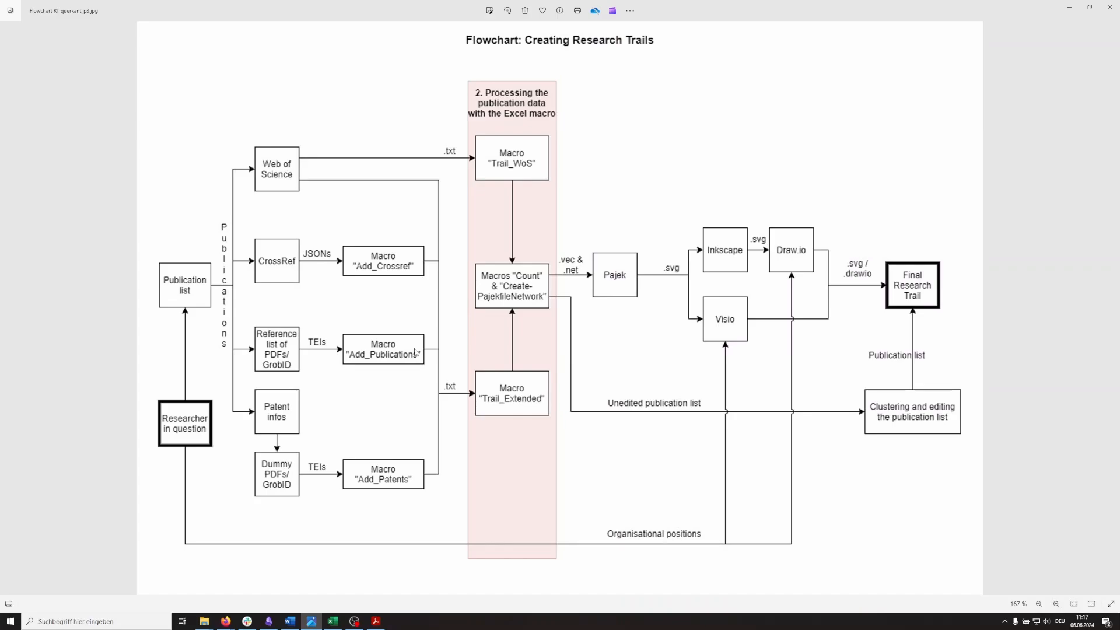
Inspect the Web of Science output files in the WoS subfolder in File Explorer, and return to the parent folder
key(alt+Tab)
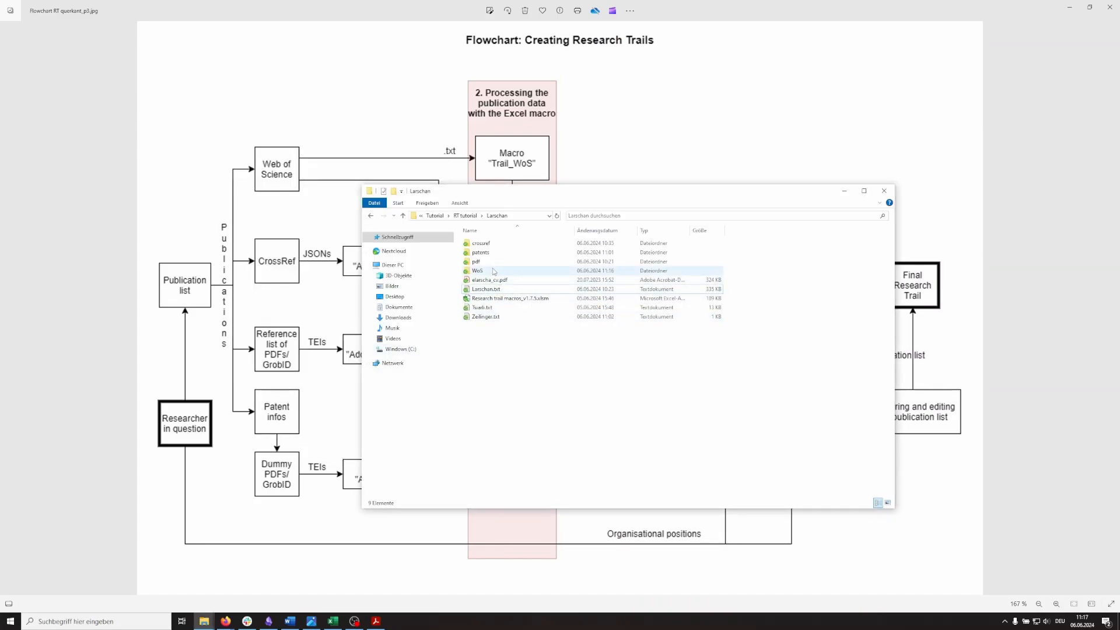
double_click(493, 271)
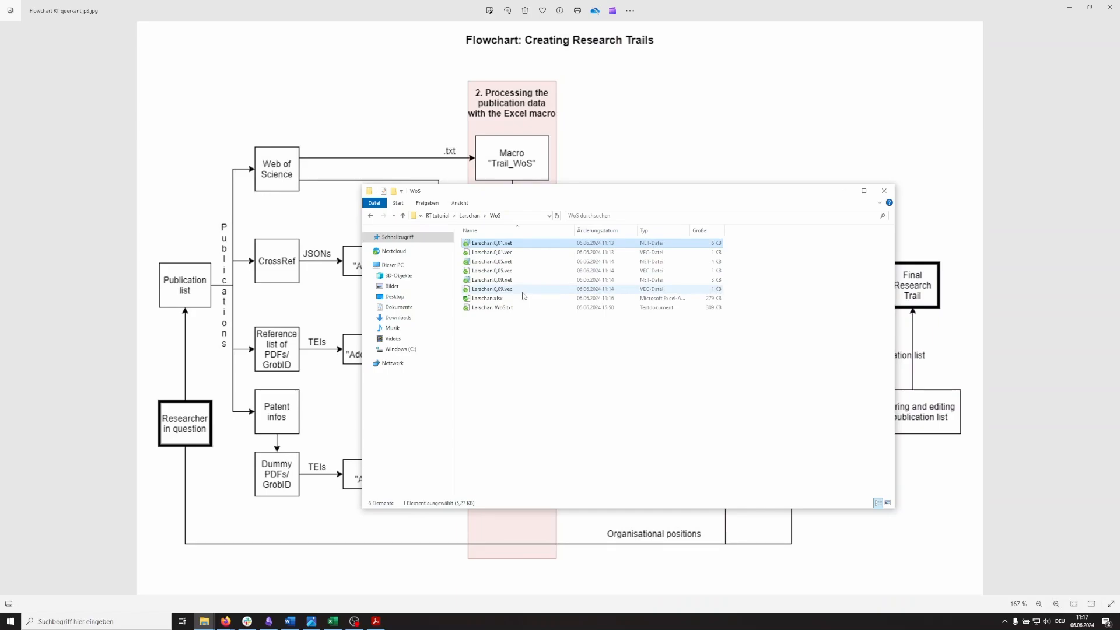
click(502, 289)
click(519, 299)
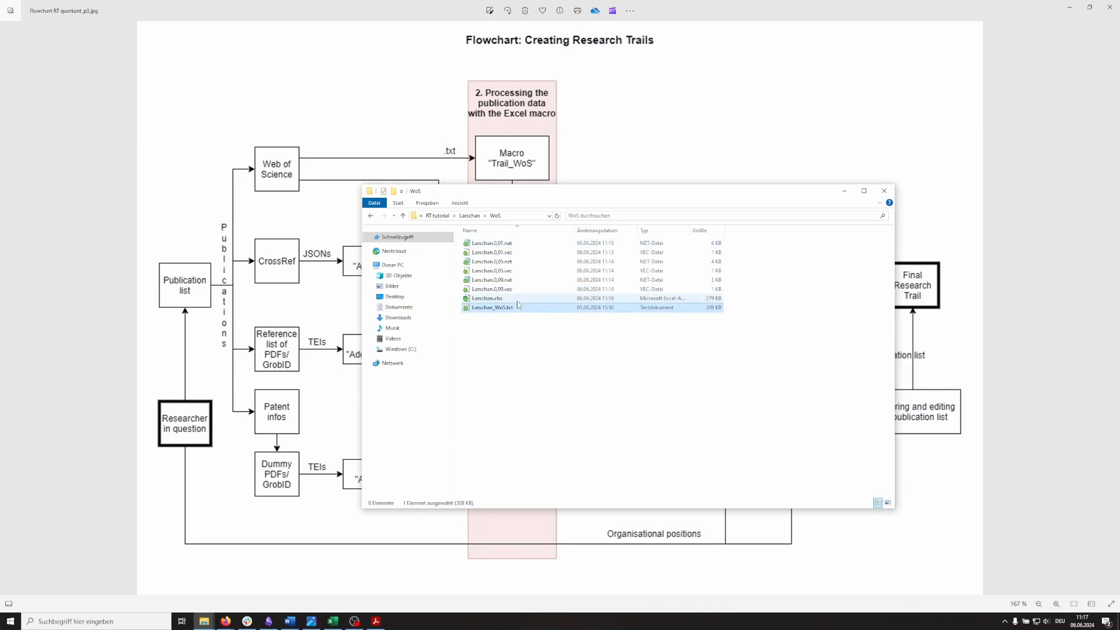
click(469, 215)
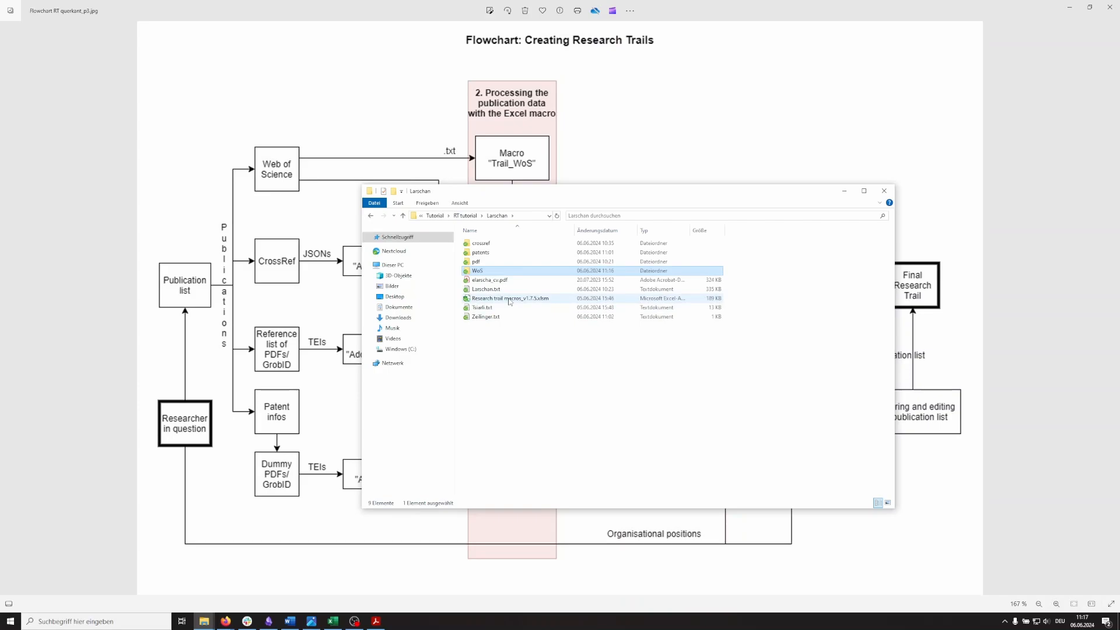
In Excel, run the Trail_Extended macro on Larschan.txt without using an existing dictionary or negative dictionary
key(alt+Tab)
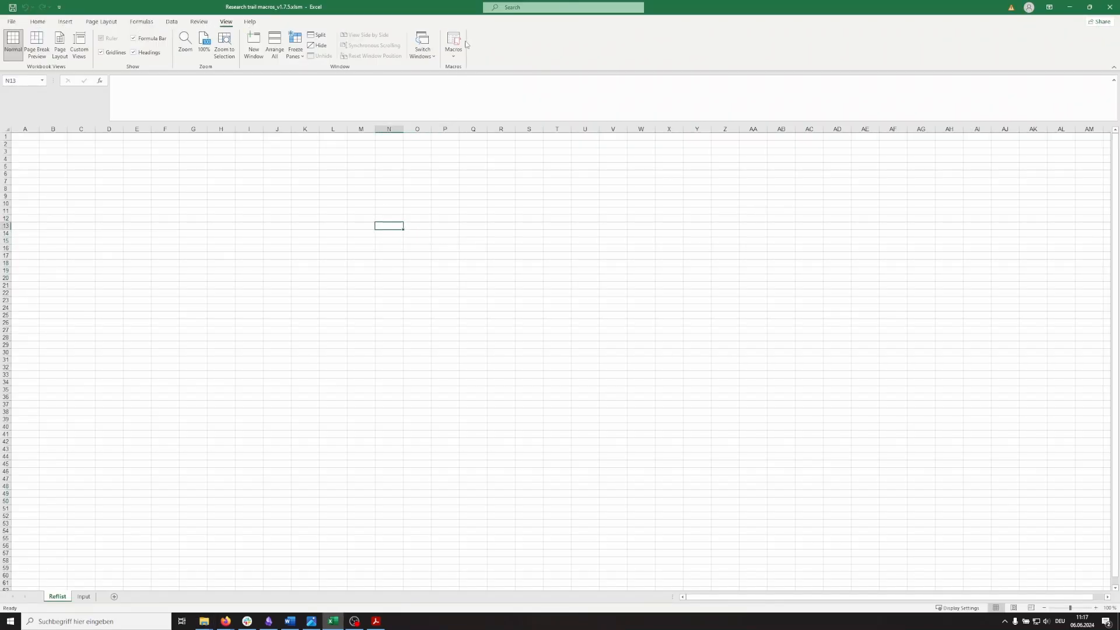
click(454, 42)
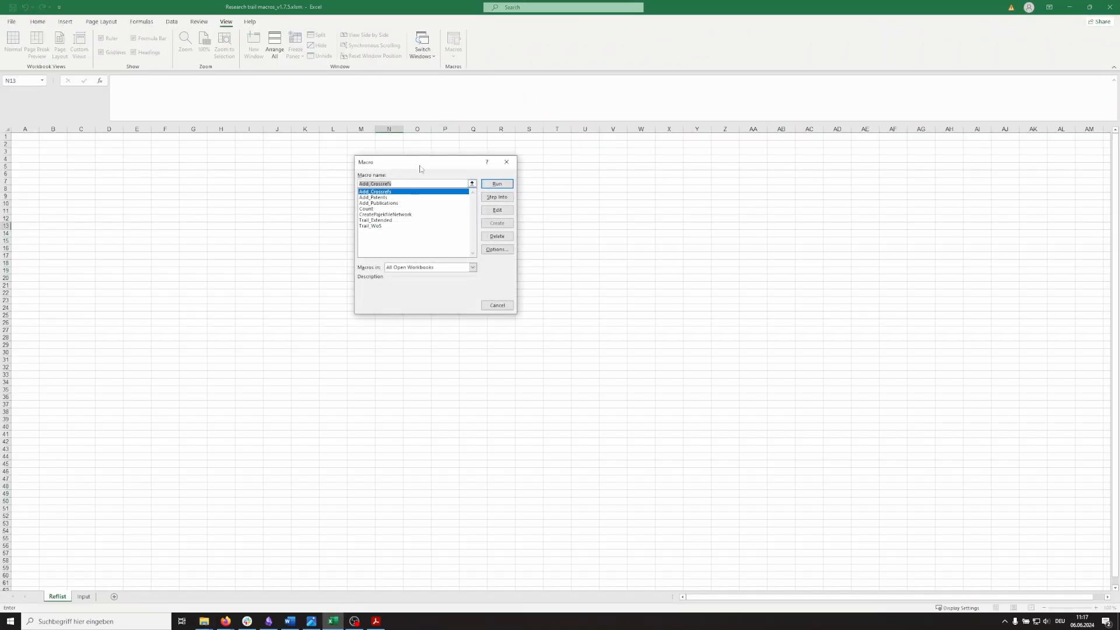
click(390, 226)
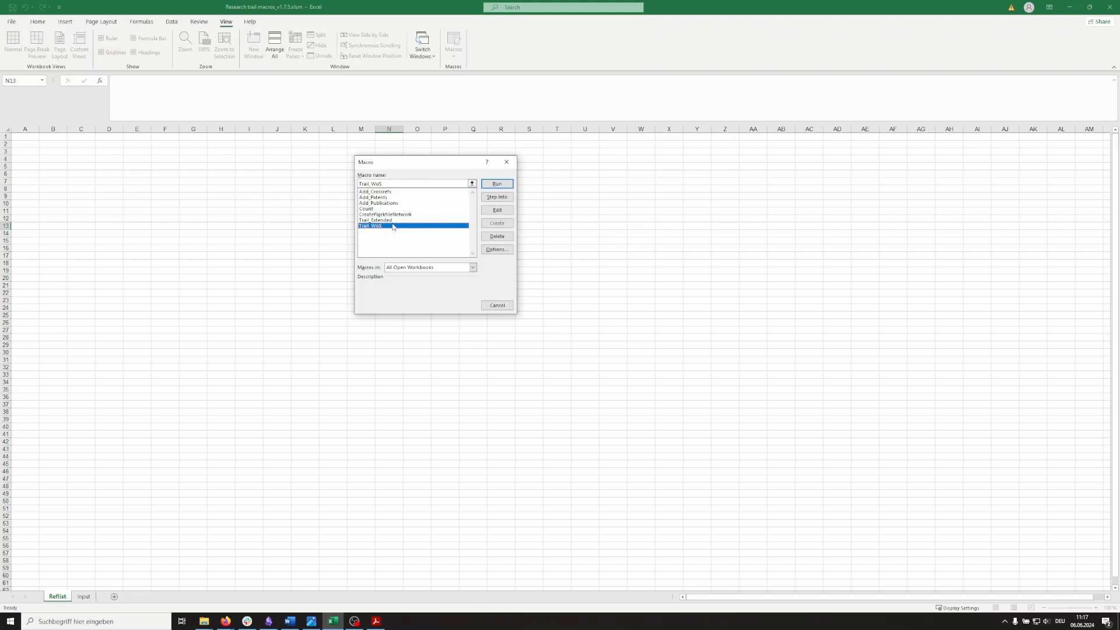
click(395, 219)
click(497, 184)
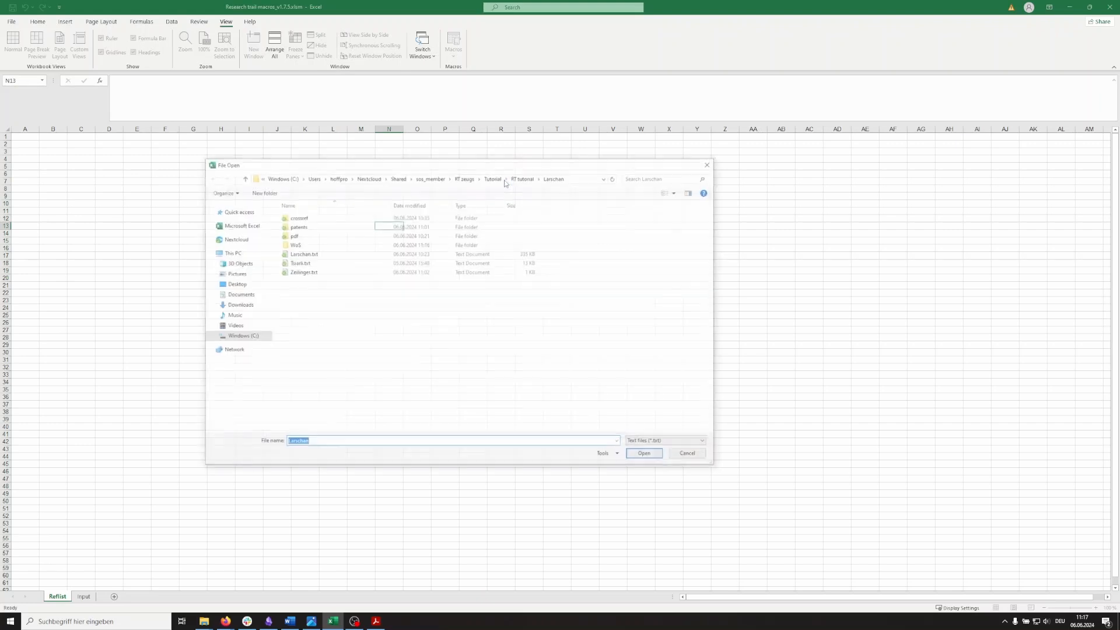
click(336, 254)
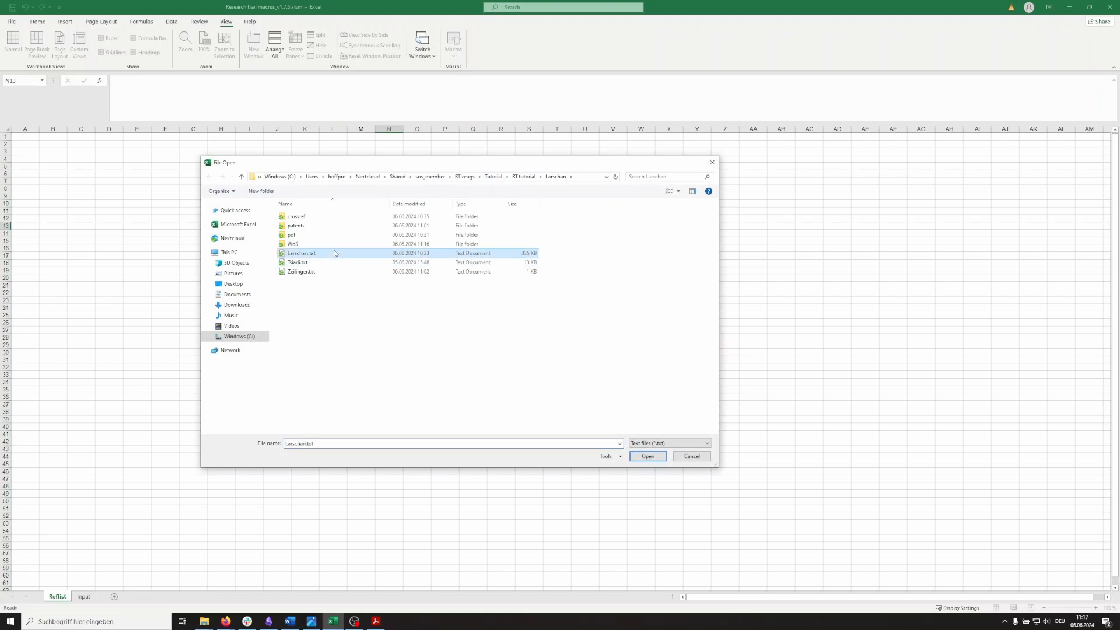
click(645, 461)
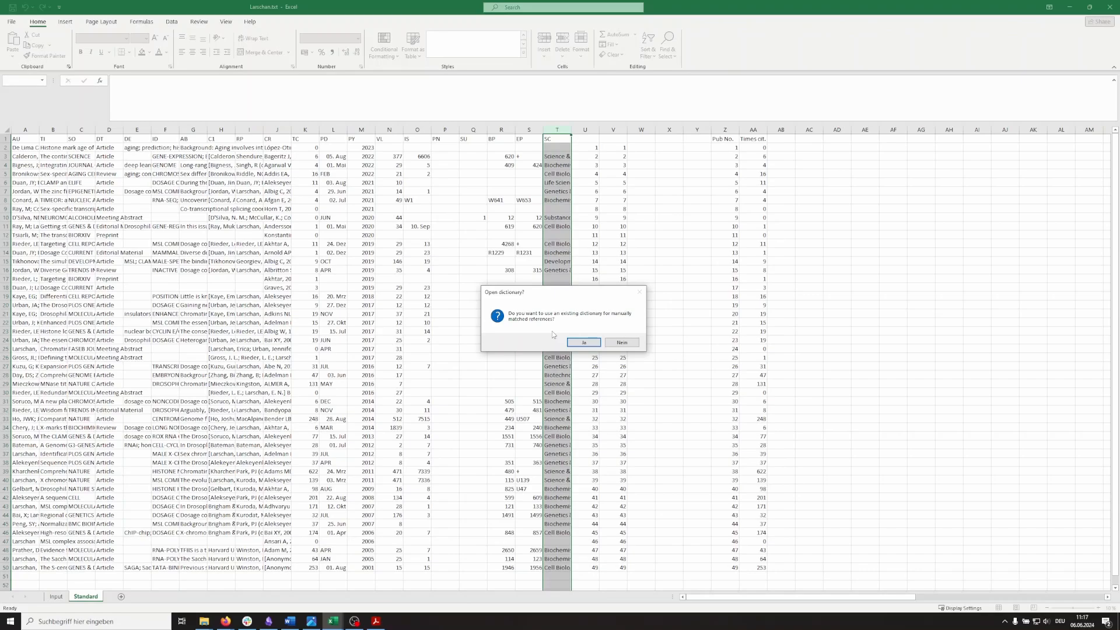
click(616, 343)
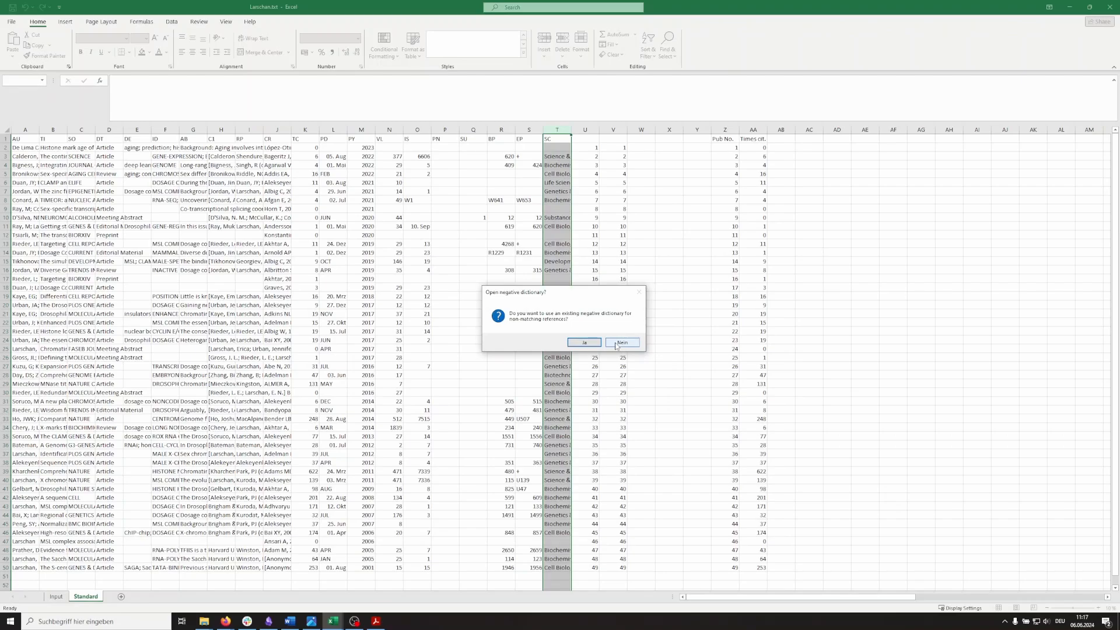
click(616, 344)
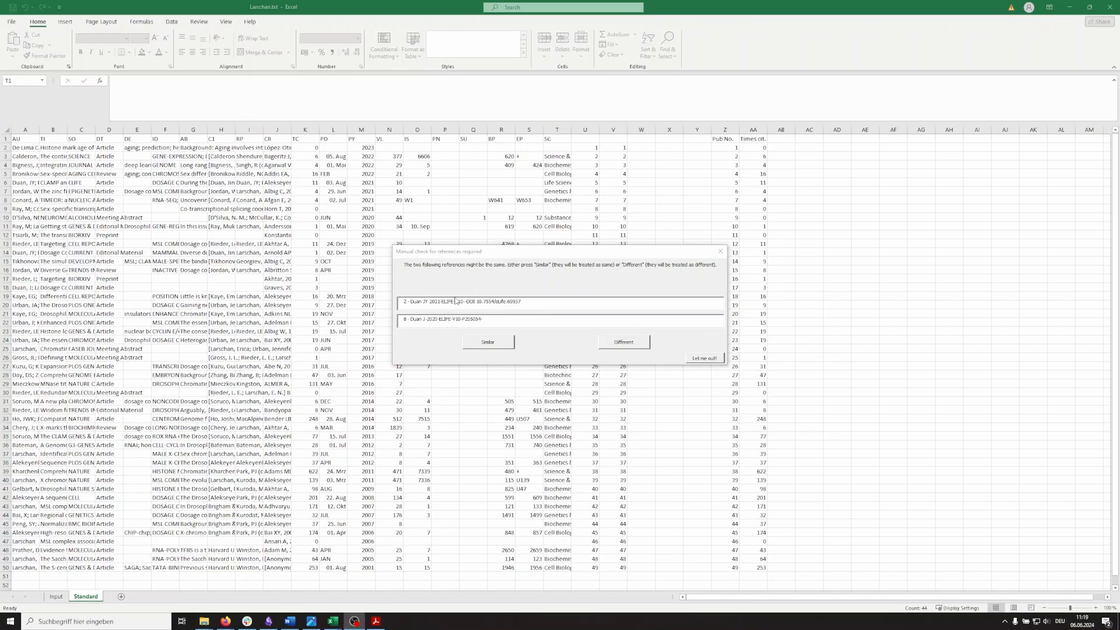
Compare the publication number, author, year, journal and volume of the two eLife references in the manual check
drag(405, 303, 409, 304)
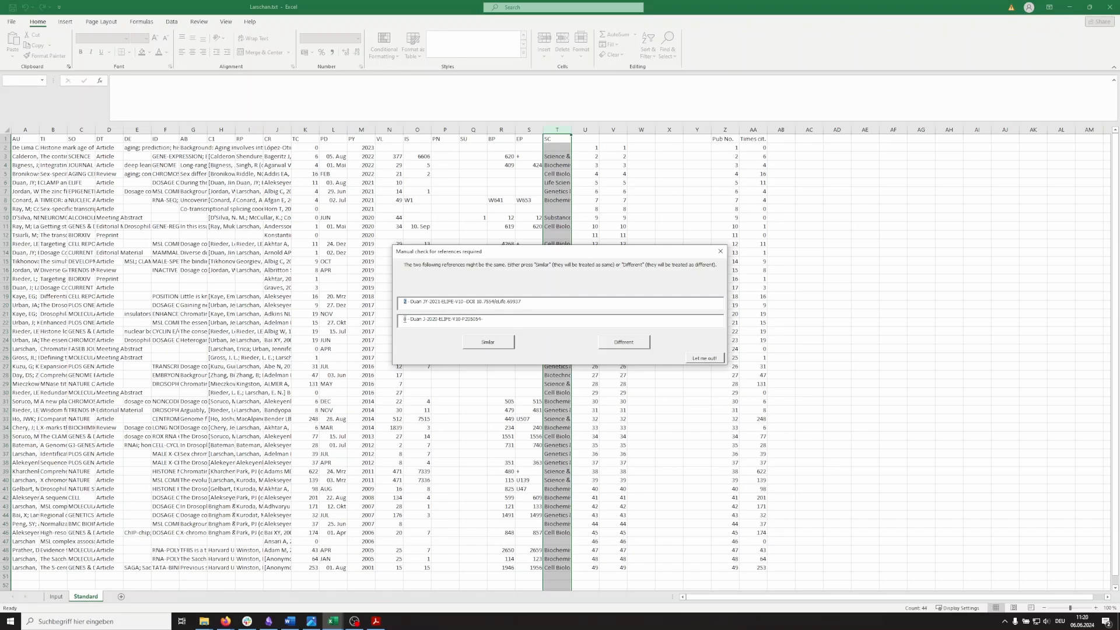
double_click(416, 302)
double_click(435, 302)
double_click(447, 301)
double_click(461, 301)
double_click(473, 320)
double_click(434, 301)
Copy the first reference's DOI, search for it in Firefox, and open the matching eLife article
drag(521, 301, 475, 303)
key(ctrl+c)
key(alt+Tab)
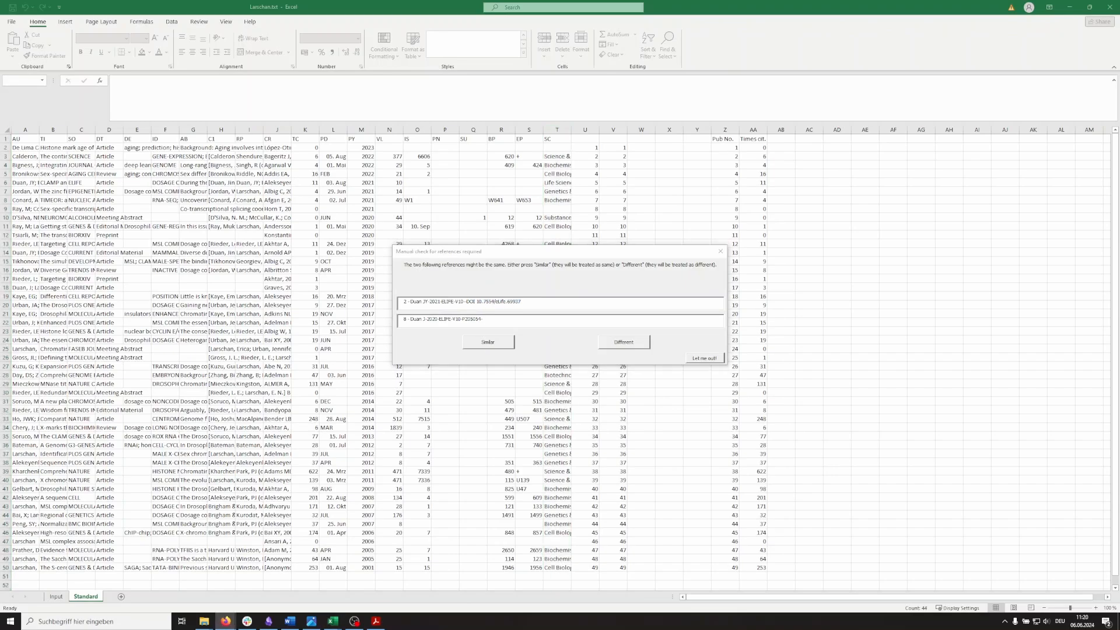
key(ctrl+v)
key(Return)
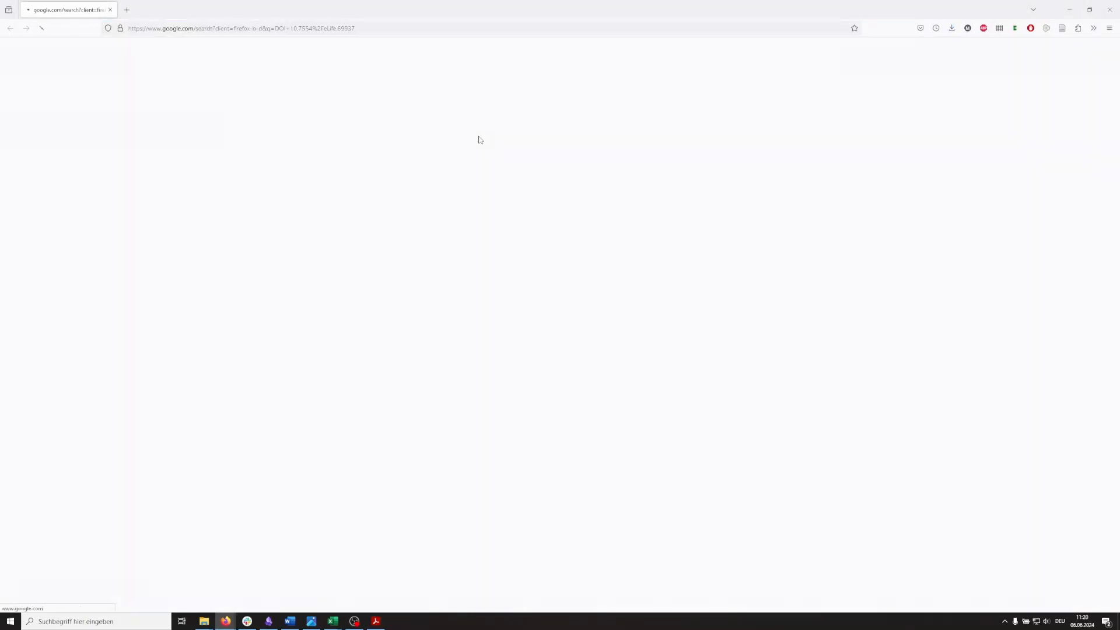
click(249, 133)
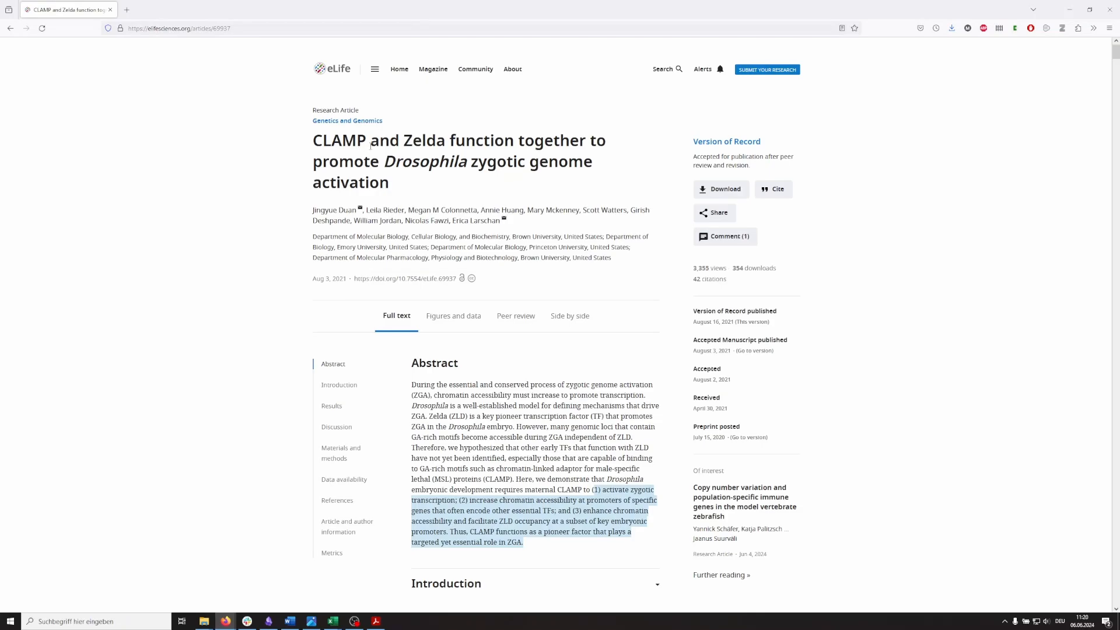
Open the article's bioRxiv preprint version and check the end of its DOI
middle_click(745, 439)
click(166, 9)
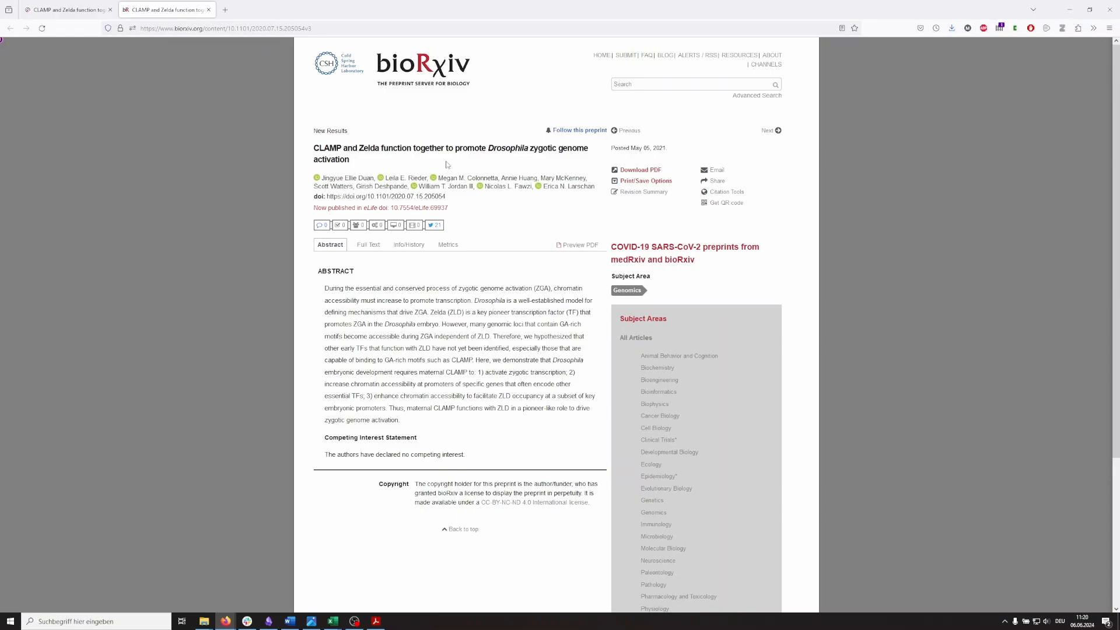
drag(449, 198, 426, 199)
Return to the manual reference check in Excel and mark the two eLife references as similar
key(alt+Tab)
key(alt+Tab)
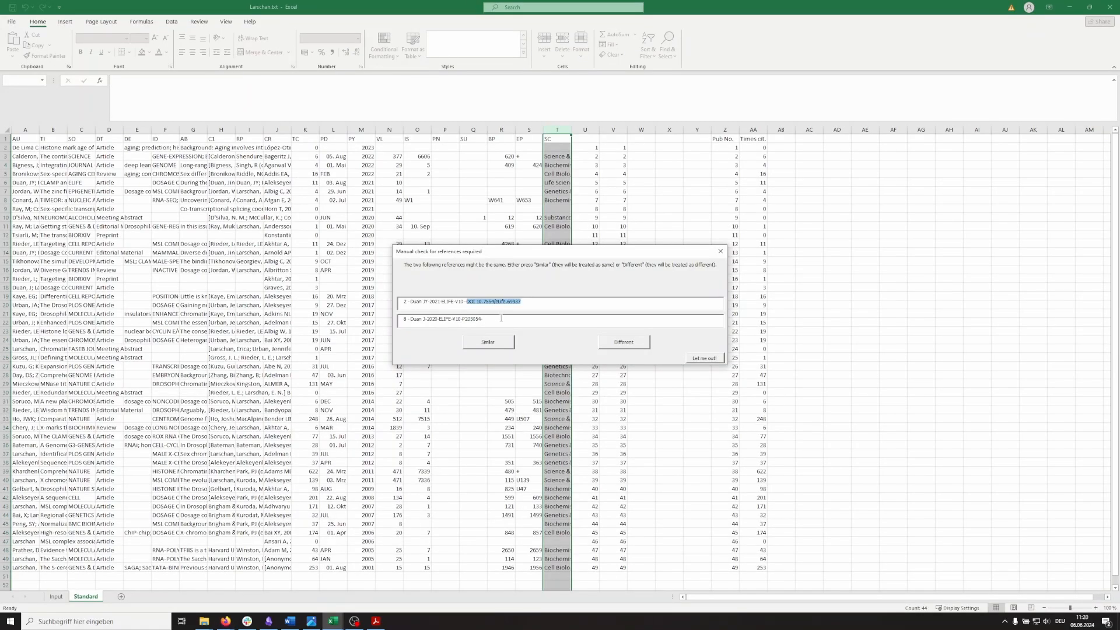
click(501, 318)
click(506, 343)
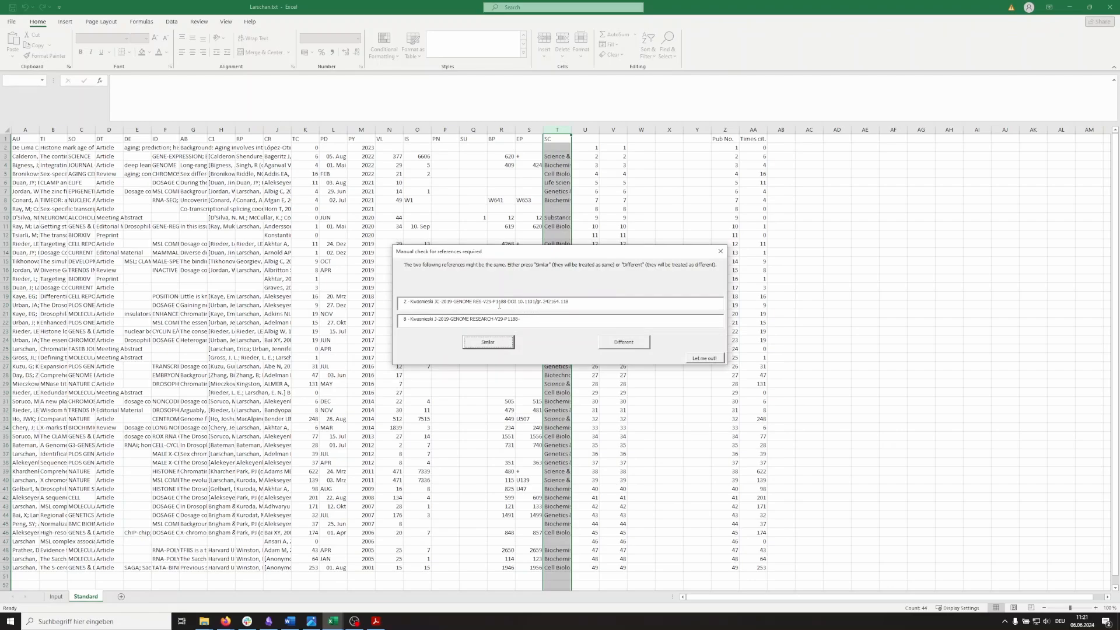
Compare the journal and page details of the two 2019 Genome Research references and mark them as similar
click(436, 301)
drag(451, 319, 482, 302)
click(493, 305)
click(488, 342)
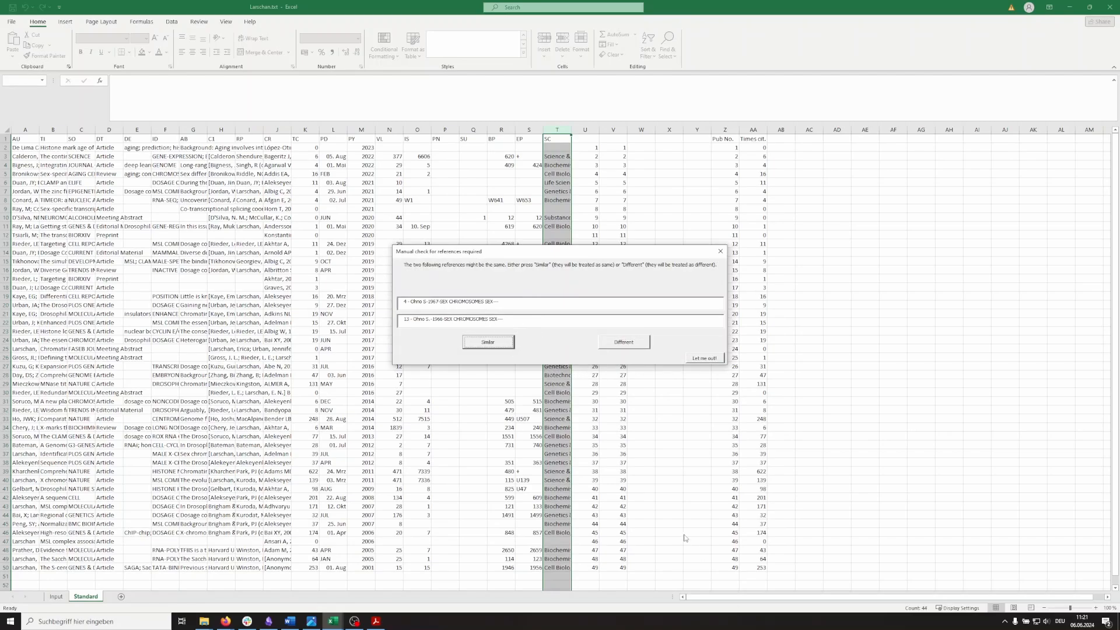
Copy the 1967 Sex Chromosomes reference, search for it in Firefox, and open the matching Springer book page
key(alt+Tab)
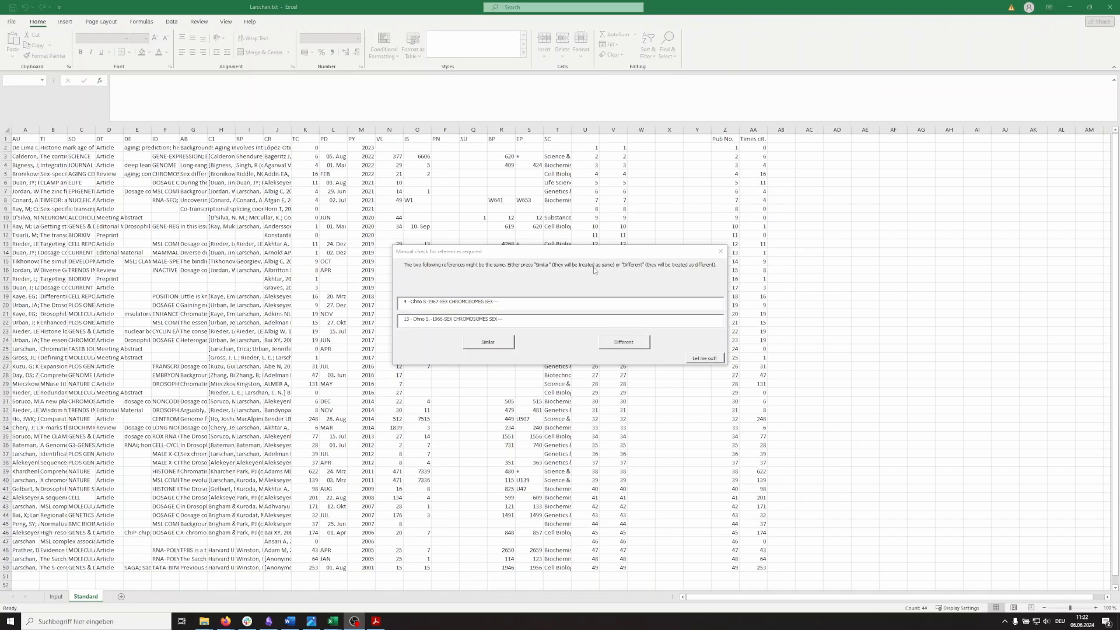
click(595, 273)
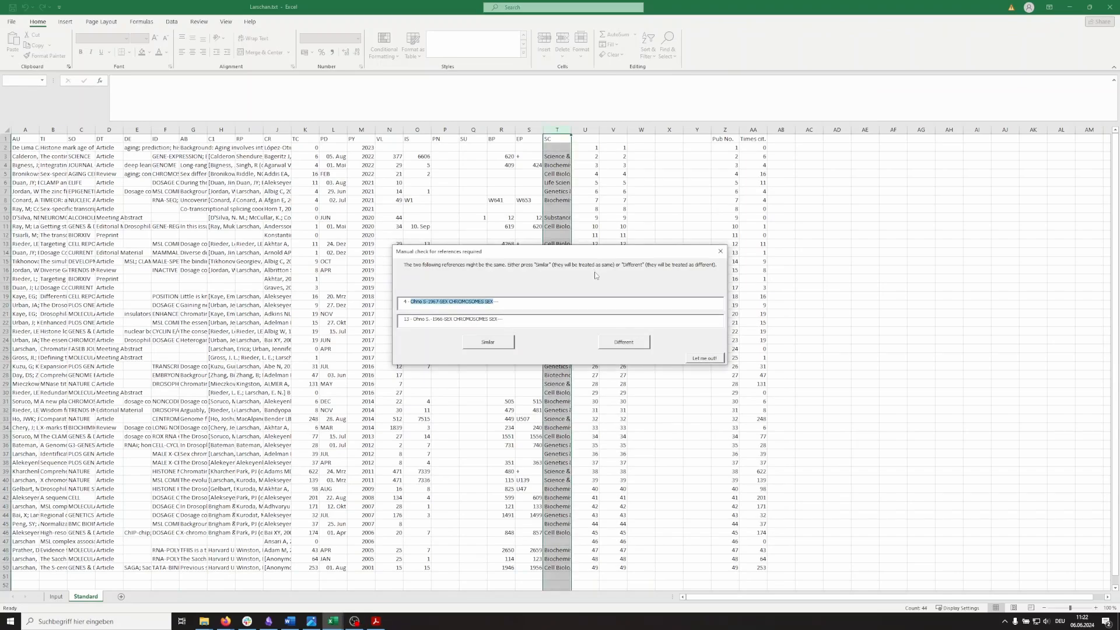
click(494, 301)
drag(493, 301, 410, 301)
key(ctrl+c)
click(225, 622)
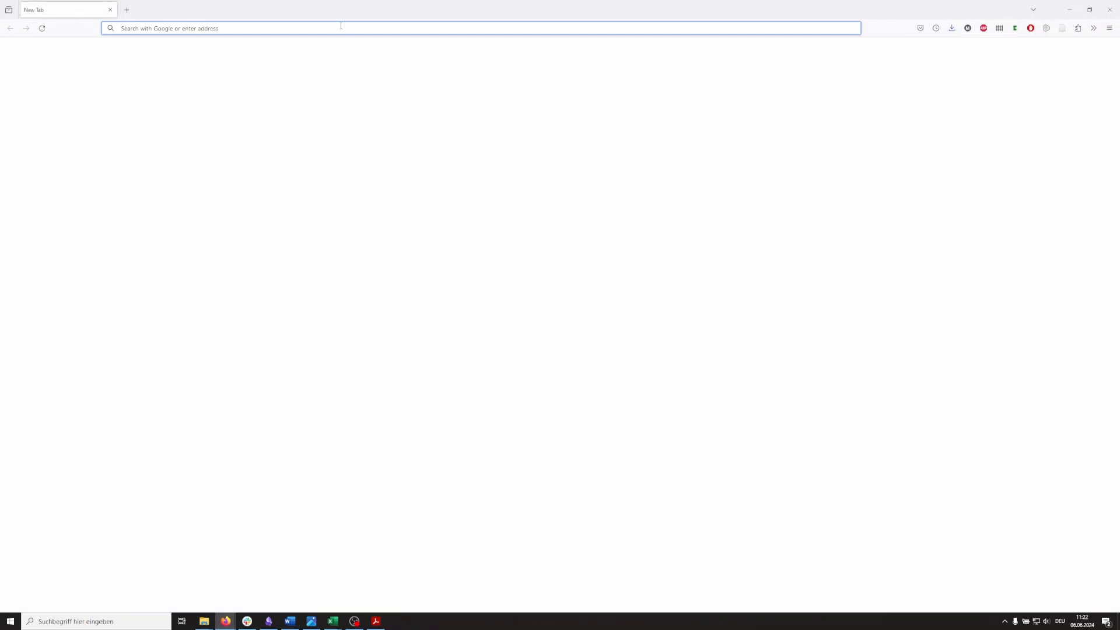
click(341, 26)
key(ctrl+v)
key(Return)
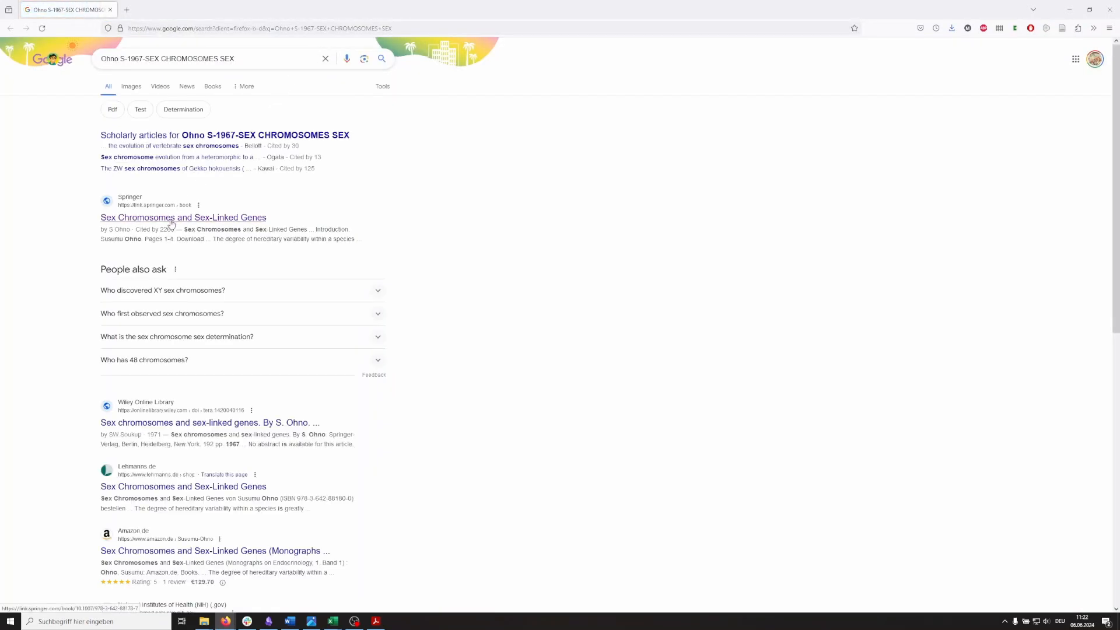
click(172, 221)
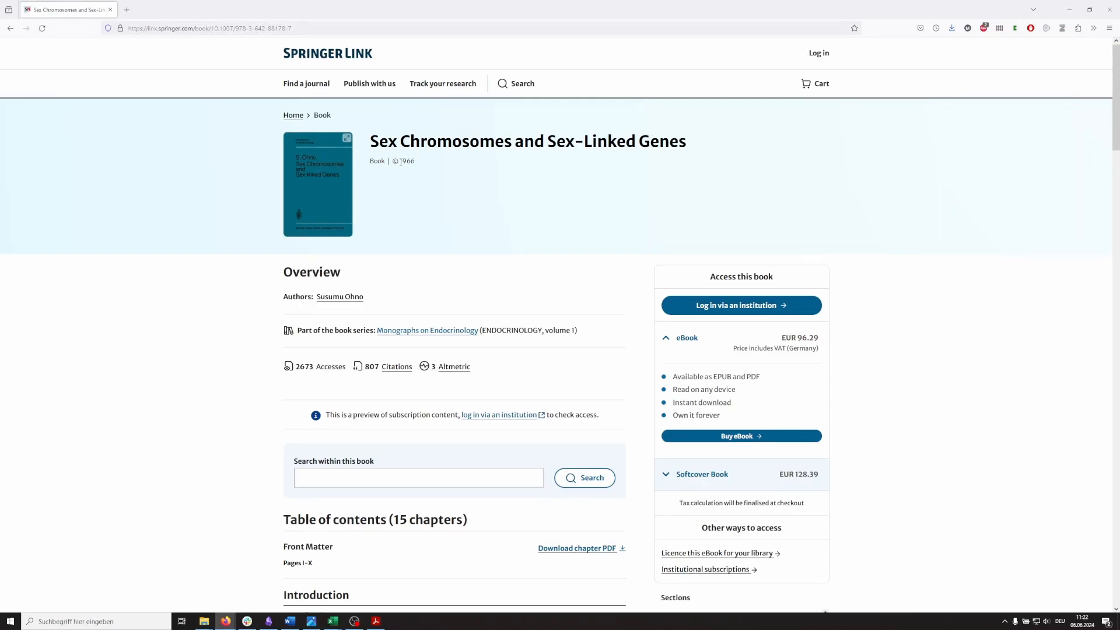
Return to the manual reference check in Excel and mark the 1966 and 1967 Sex Chromosomes references as similar
key(alt+Tab)
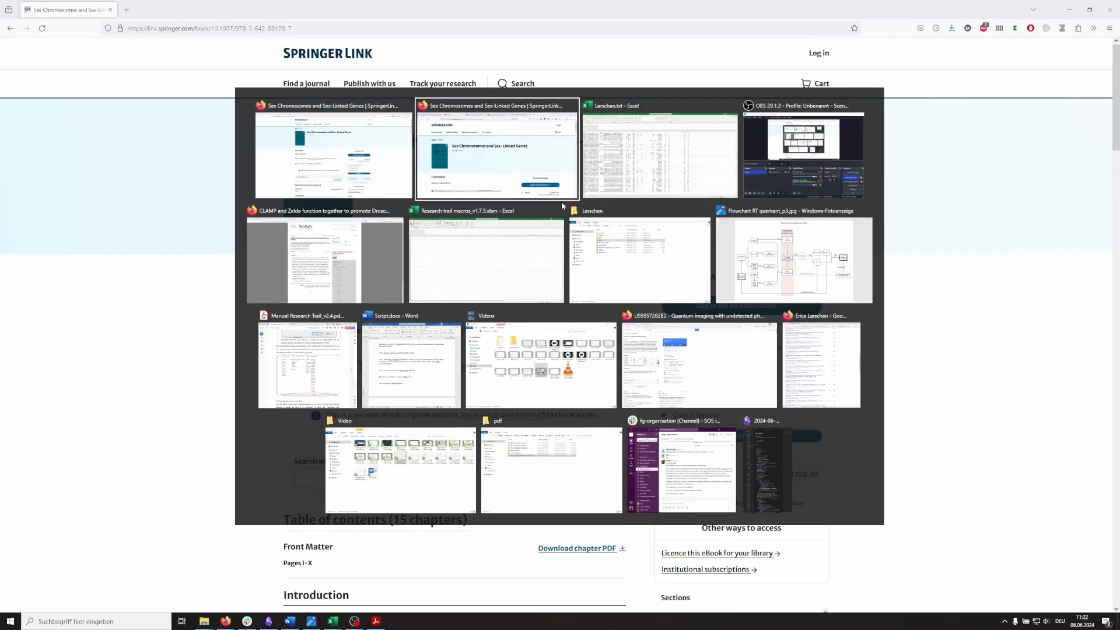
key(alt+Tab)
click(455, 320)
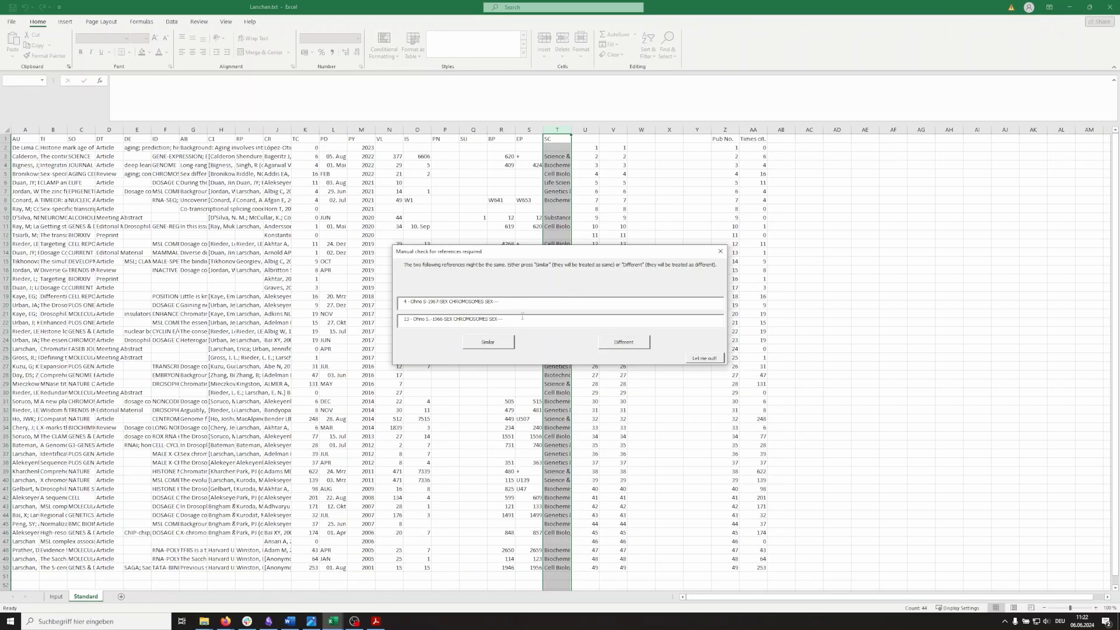
drag(410, 301, 493, 302)
click(493, 302)
click(491, 345)
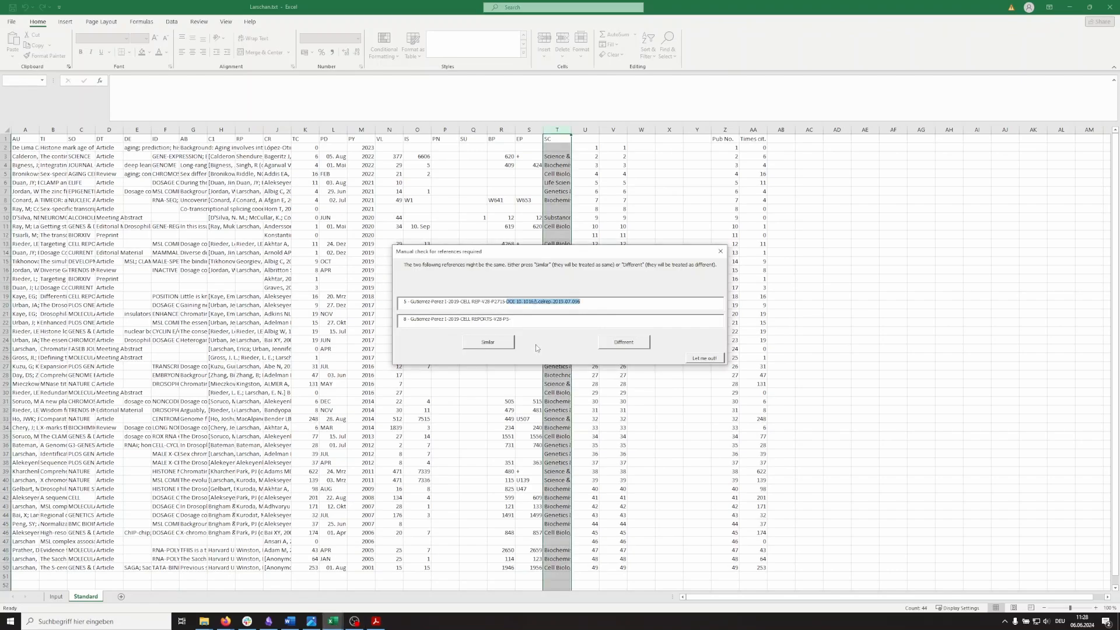
Search Firefox for DOI 10.1016/j.celrep.2019.07.096 from the first 2019 Cell Reports reference, and open the article through its PubMed entry
click(535, 302)
drag(596, 302, 516, 301)
key(alt+Tab)
key(alt+Tab)
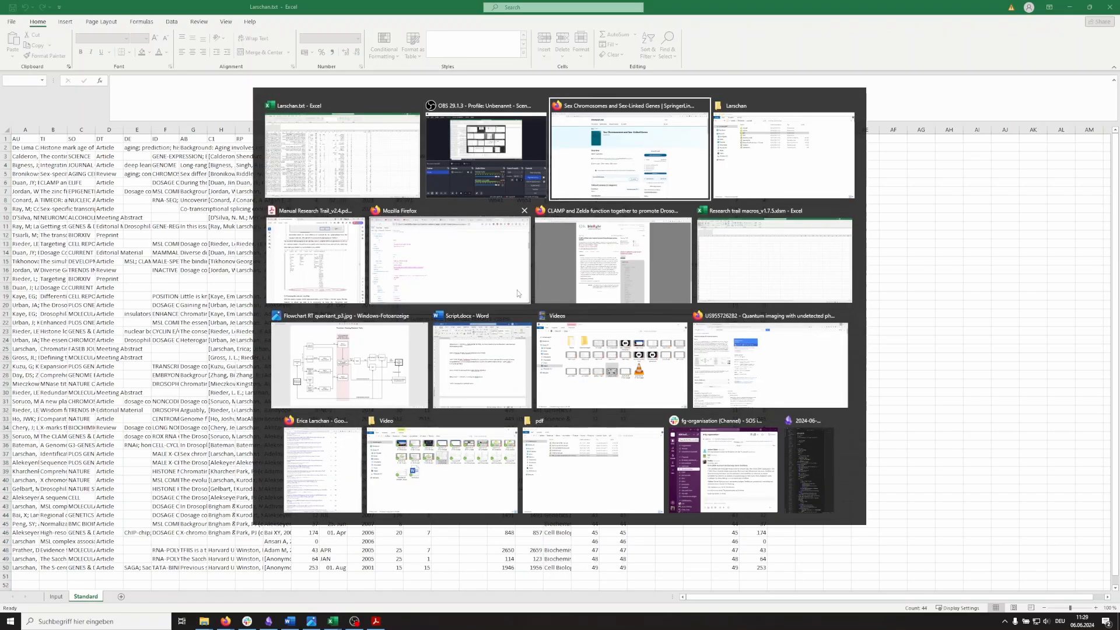
key(ctrl+t)
text(DOI 10.1016/j.celrep.2019.07.096)
key(Return)
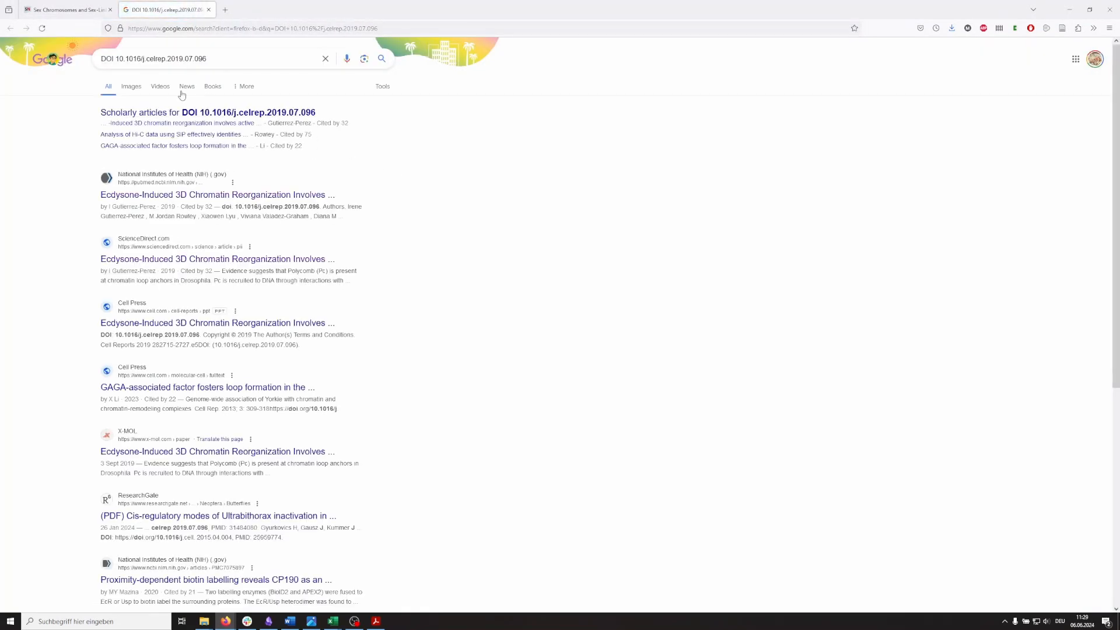
middle_click(190, 195)
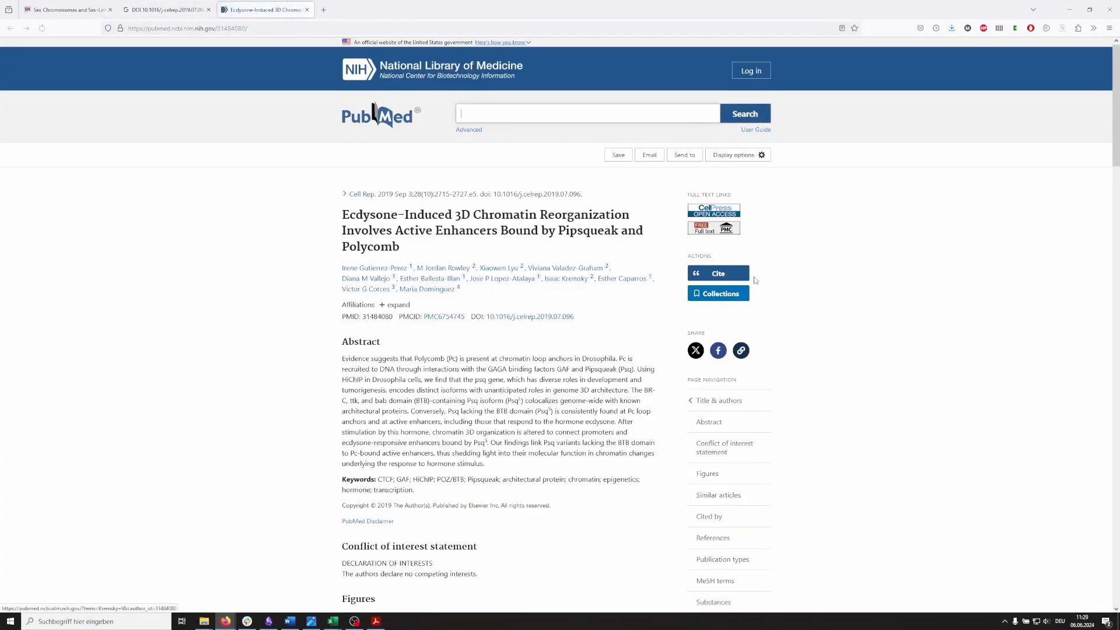
click(528, 316)
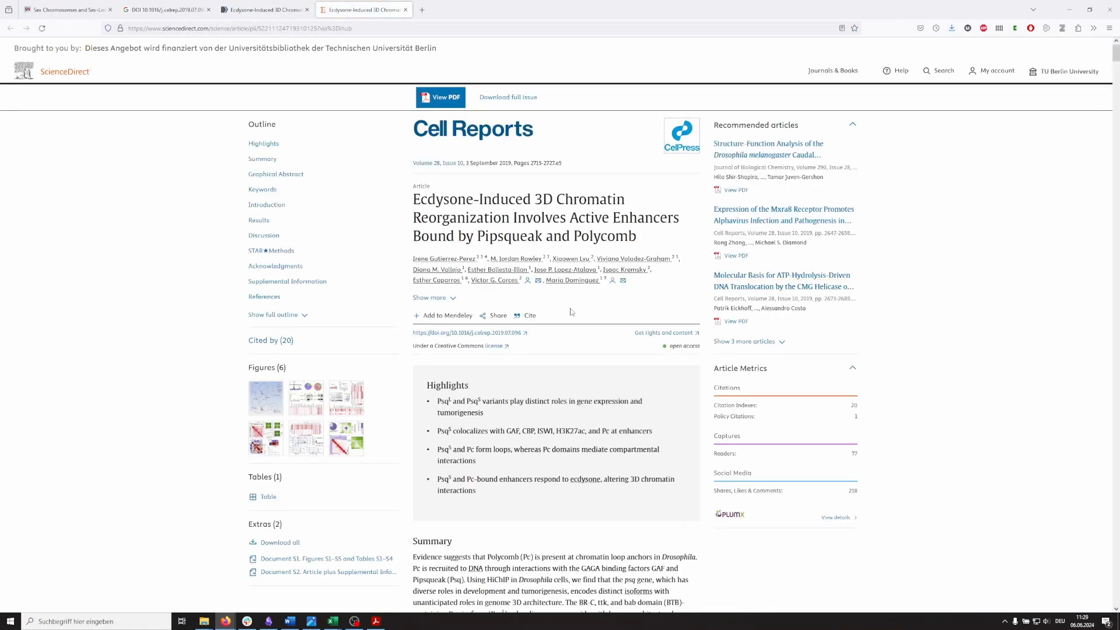
Open the article's Cell Reports Volume 28, Issue 10 page and go to the journal's list of all issues
middle_click(454, 164)
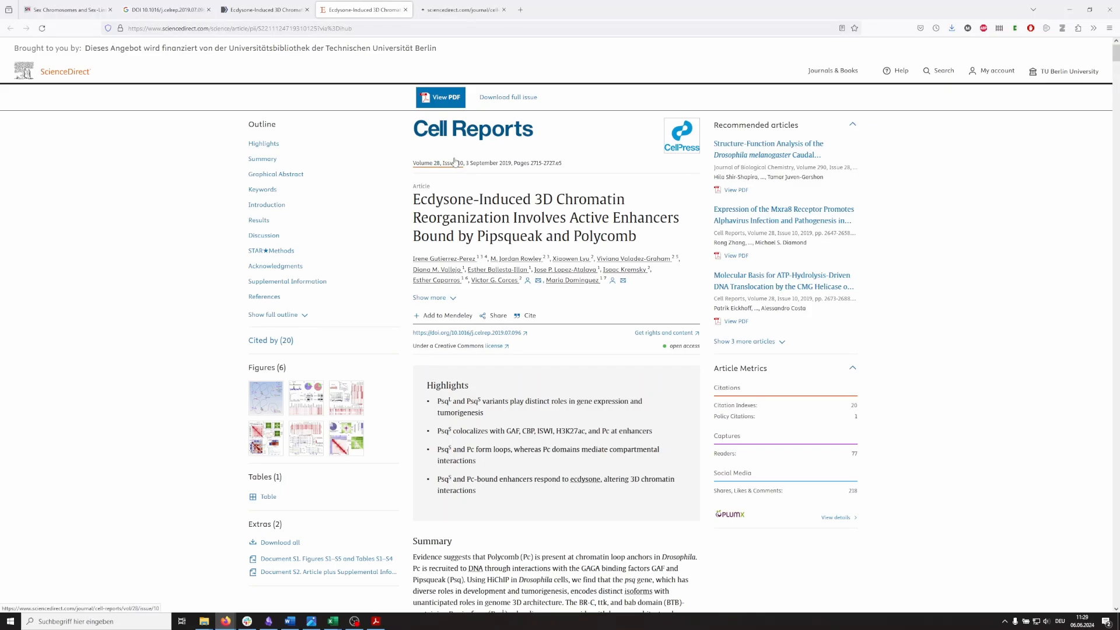
click(460, 11)
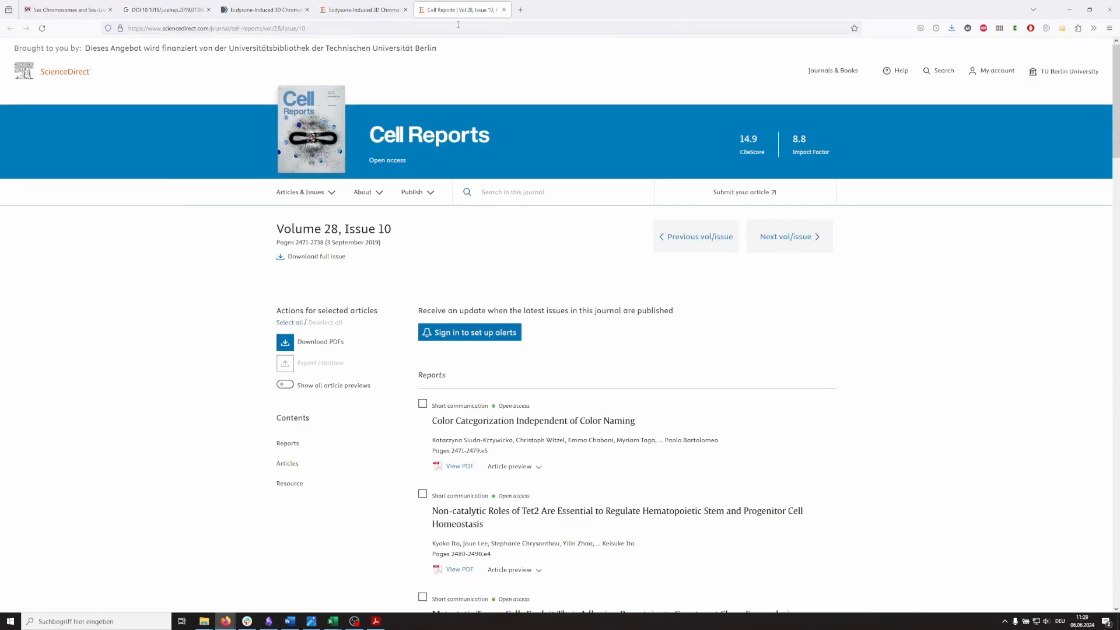
click(501, 337)
click(349, 187)
click(325, 194)
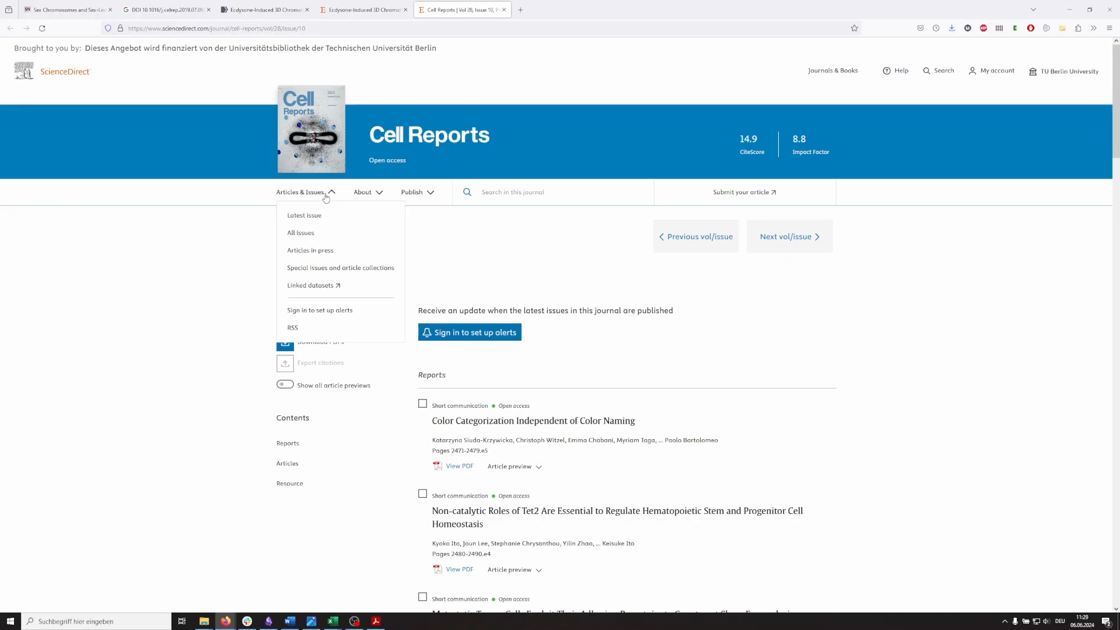
click(303, 233)
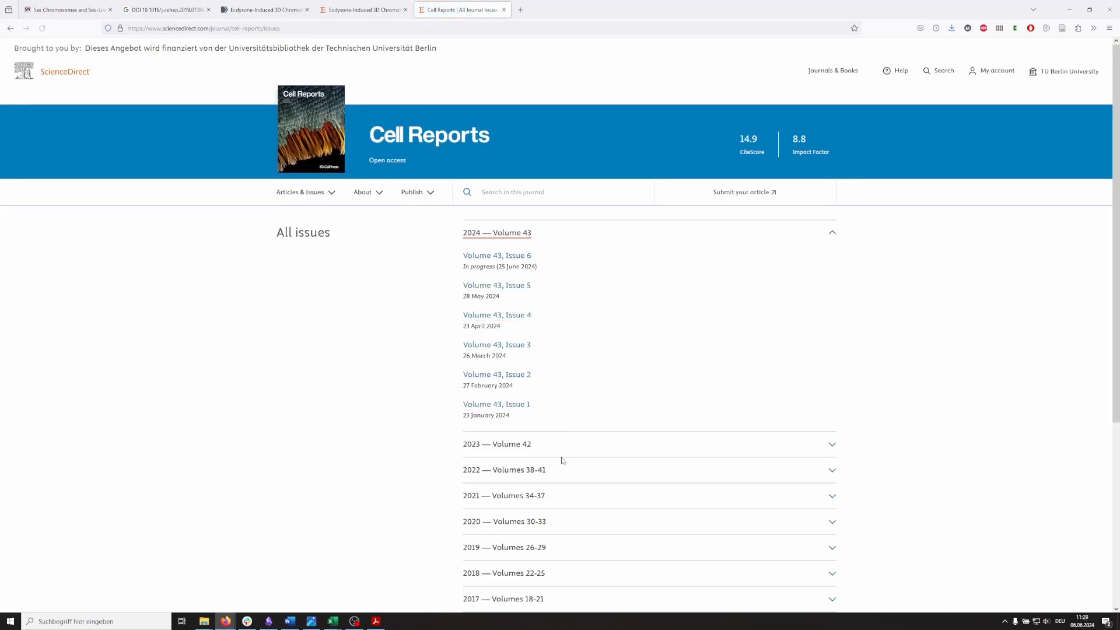
Open Volume 28, Issue 1 from the 2019 volumes and check the first article's page numbers
scroll(560, 459, down, 3)
click(537, 421)
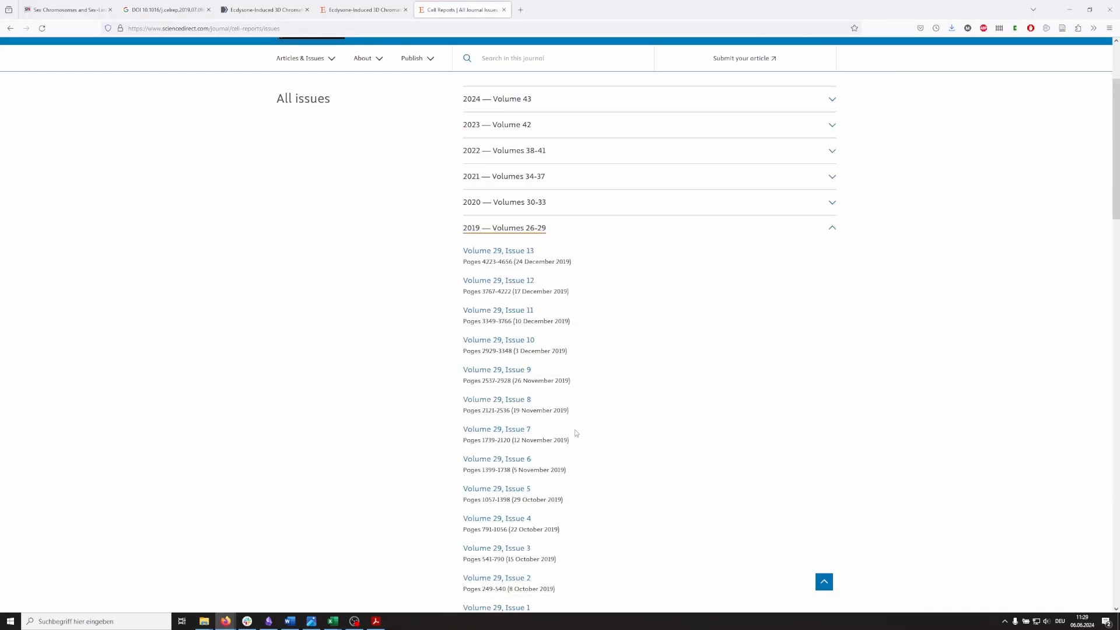
scroll(575, 430, down, 2)
scroll(575, 429, down, 4)
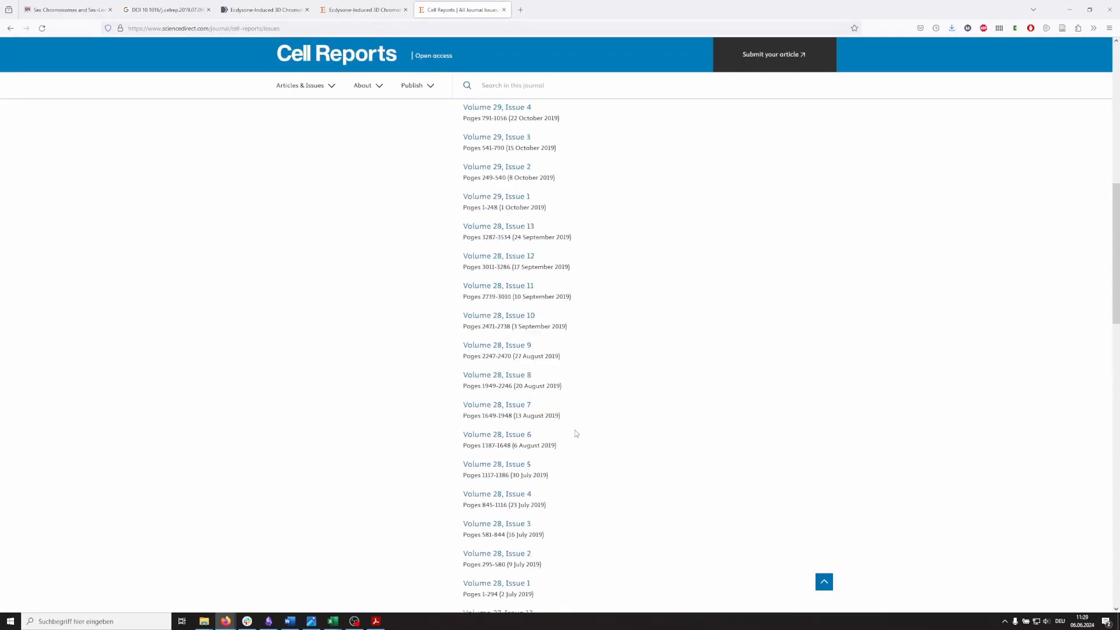
click(515, 506)
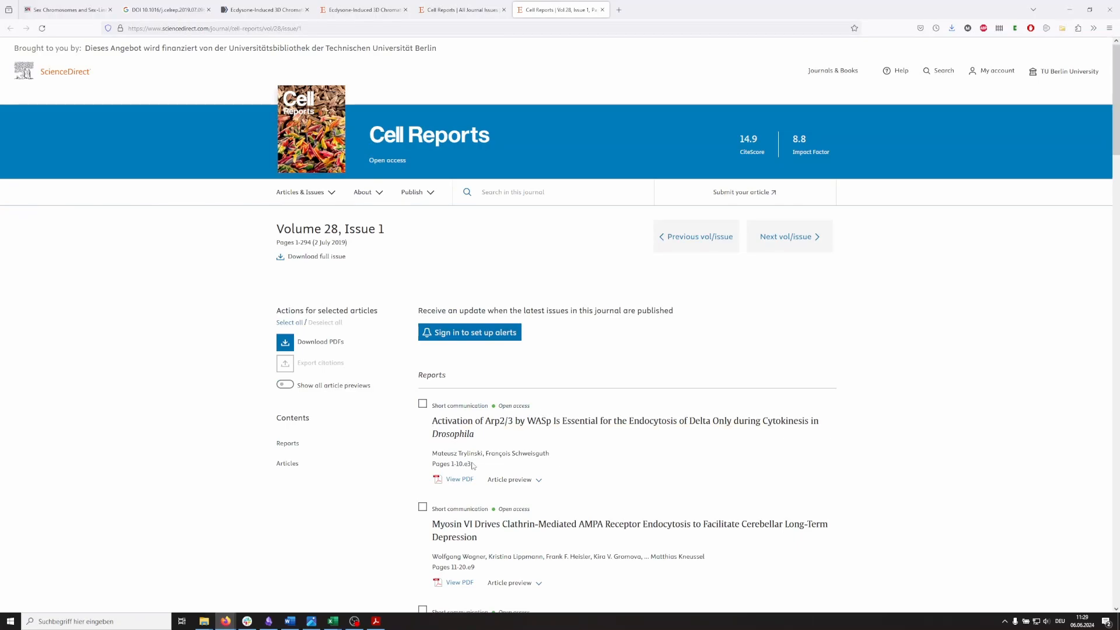
drag(474, 466, 448, 454)
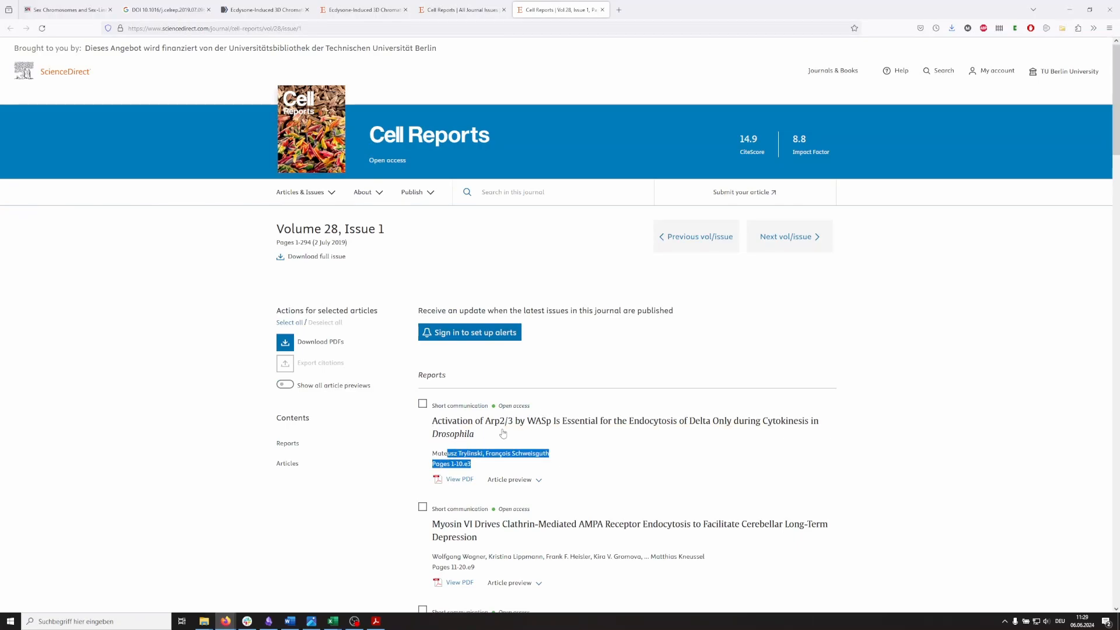
Return to Excel and compare the page details of the two 2019 Cell Reports references
key(alt+Tab)
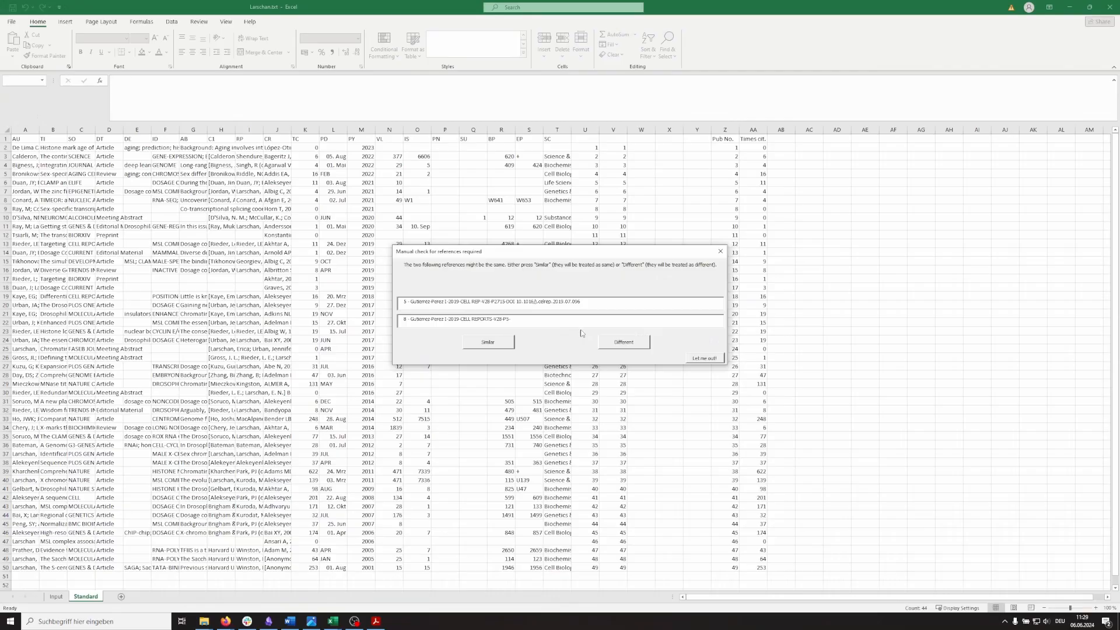
click(540, 319)
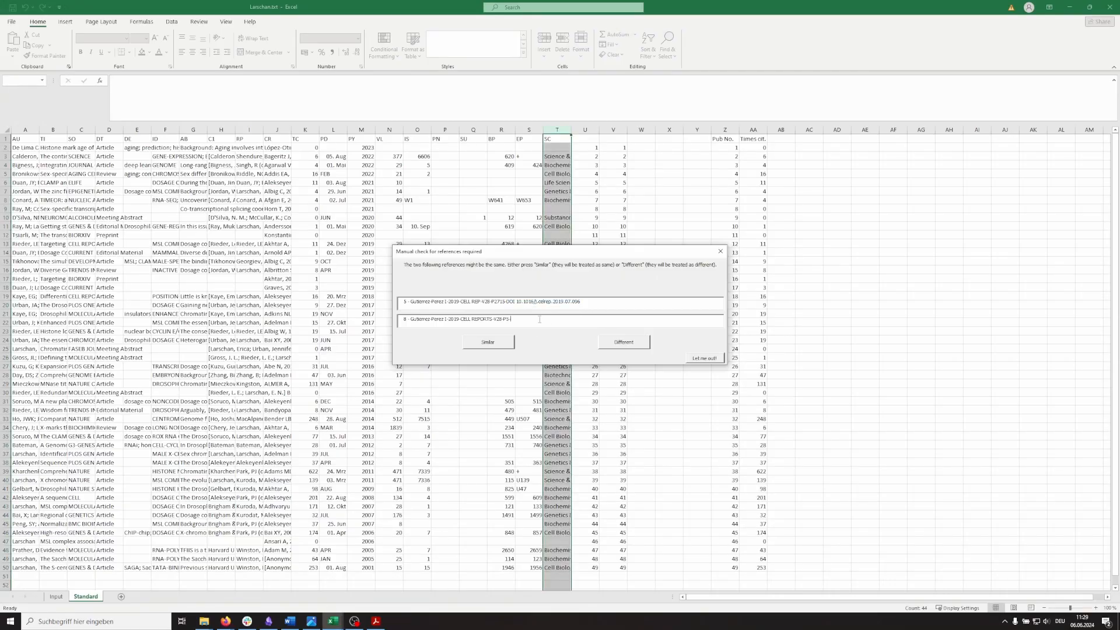
drag(513, 320, 394, 324)
click(518, 302)
Open 2021.03.18.436074v5.full.pdf from the Larschan pdf folder and maximize its window
key(alt+Tab)
key(Tab)
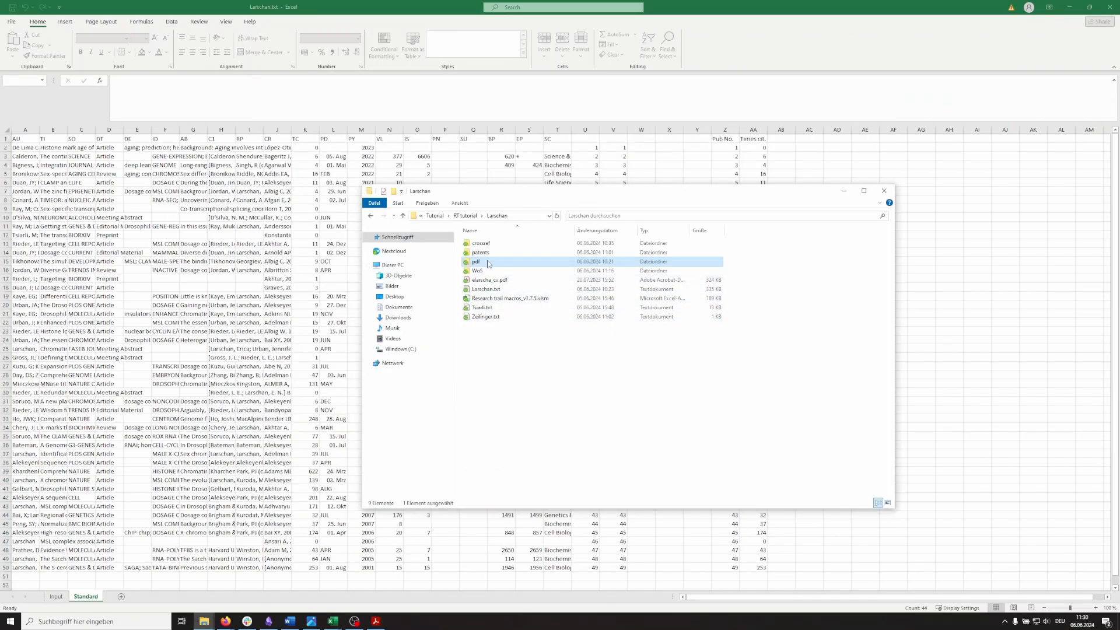
double_click(488, 262)
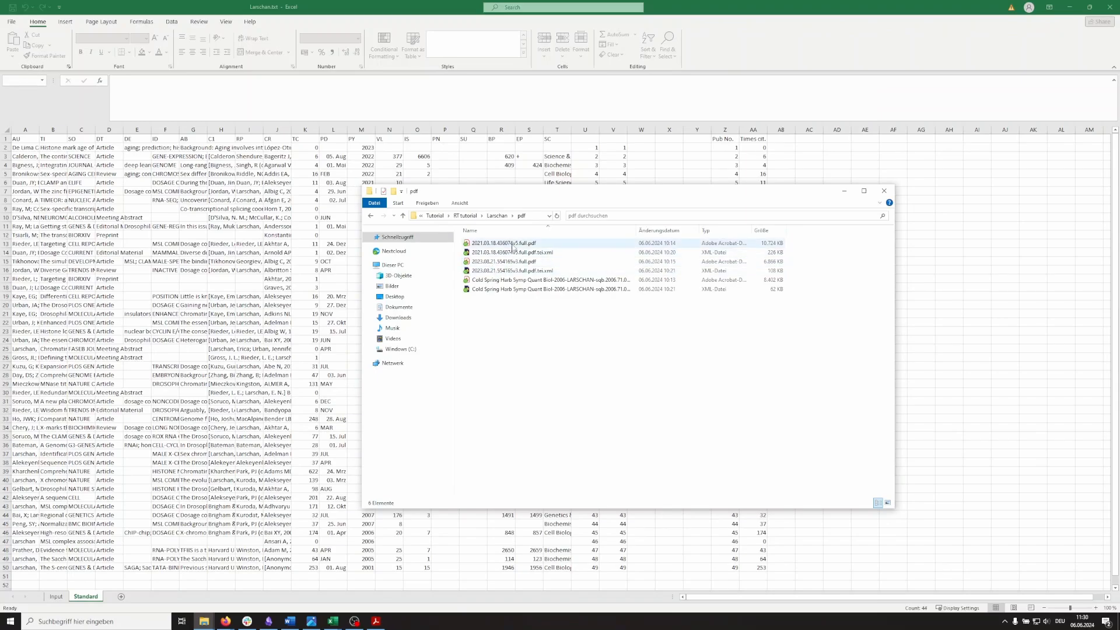
click(513, 245)
double_click(513, 245)
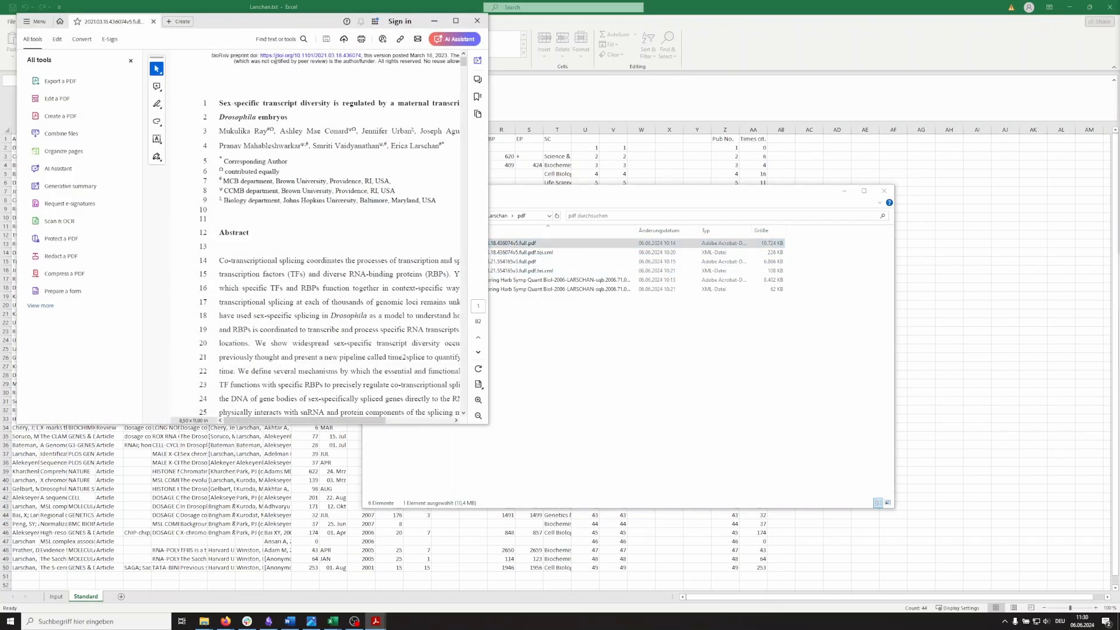
double_click(236, 22)
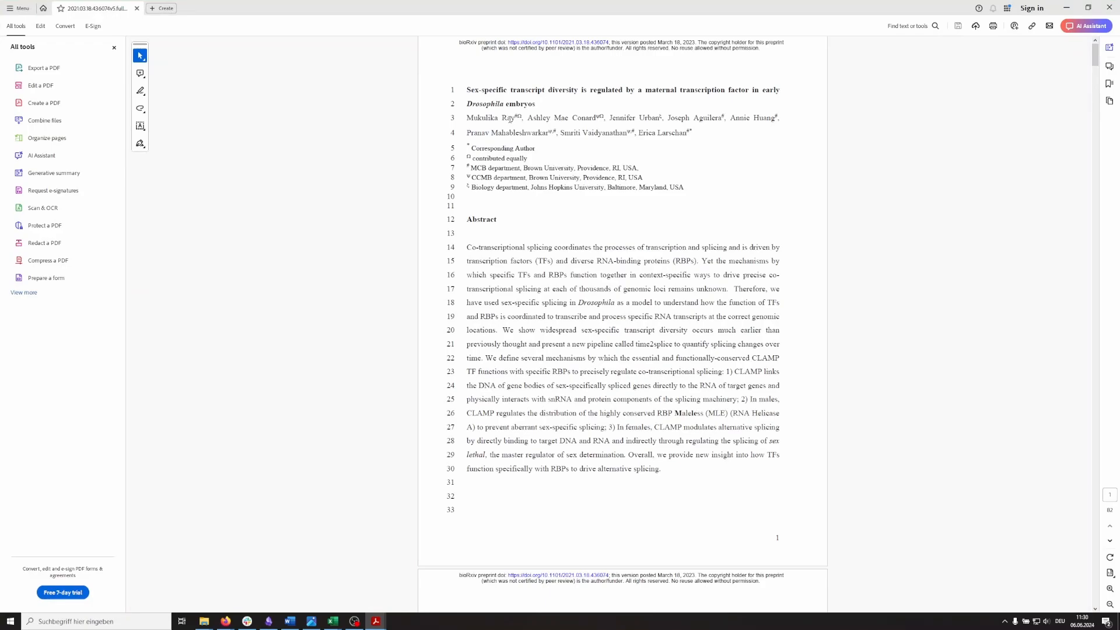
drag(471, 91, 505, 93)
click(506, 93)
Copy the author's surname from the second reference in Excel, find it in the PDF's reference list, and check the cited page number
key(alt+Tab)
key(alt+Tab)
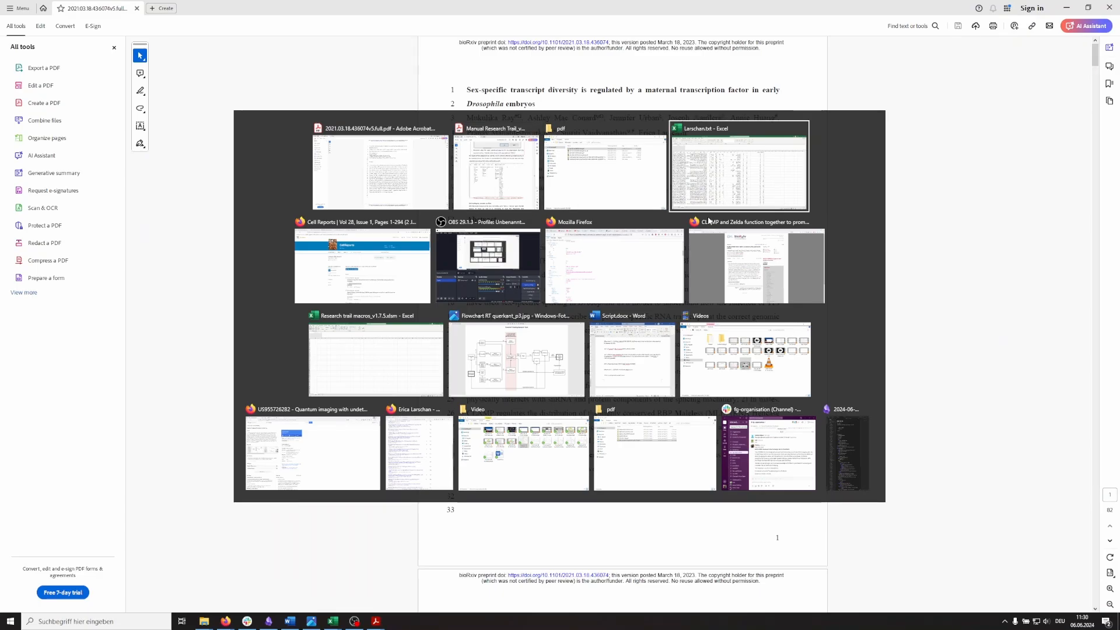
drag(419, 321, 444, 320)
key(ctrl+c)
key(alt+Tab)
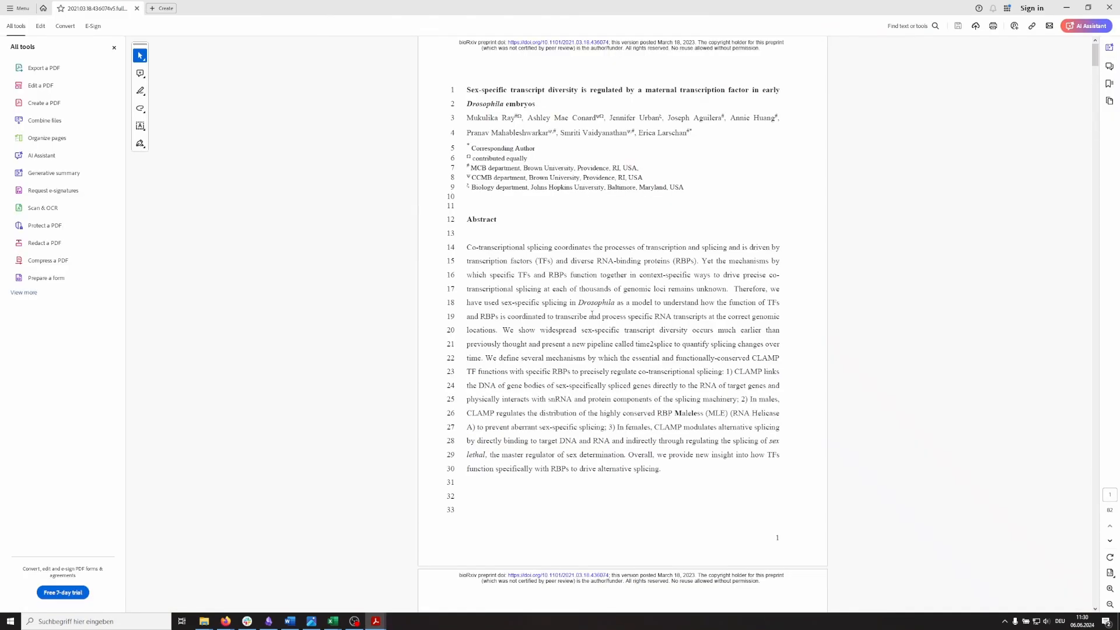
key(ctrl+f)
key(ctrl+v)
key(Return)
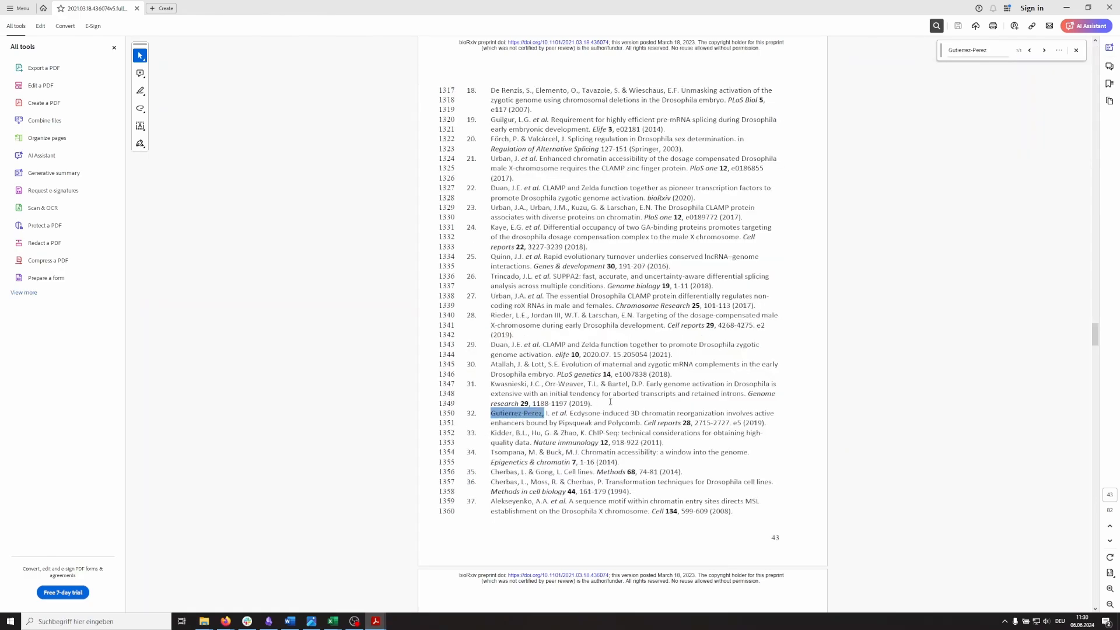
click(596, 413)
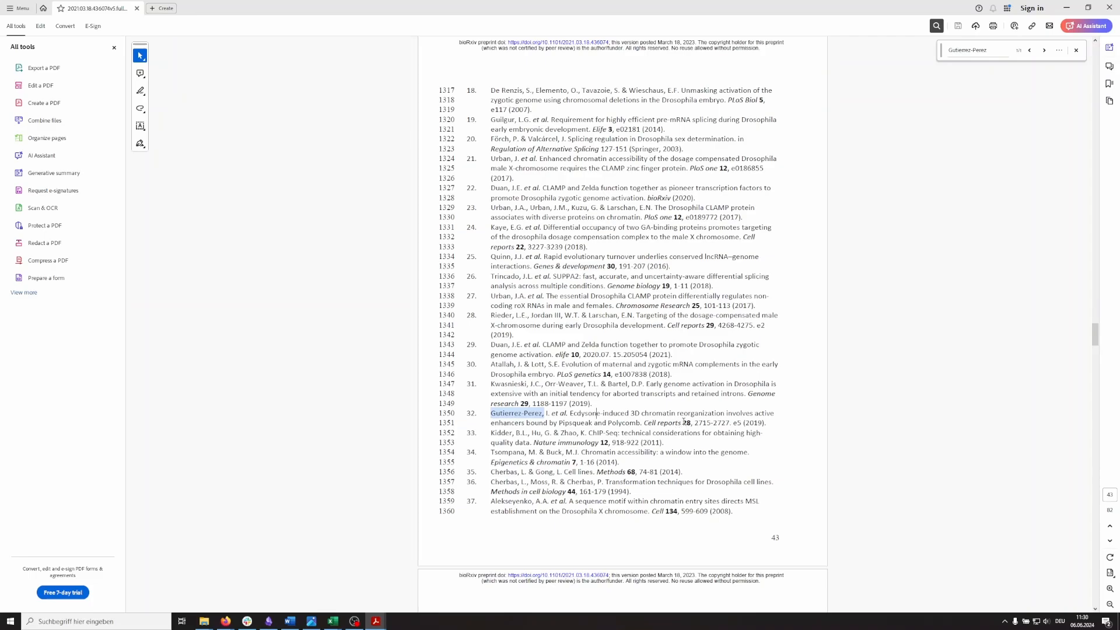
drag(682, 423, 711, 423)
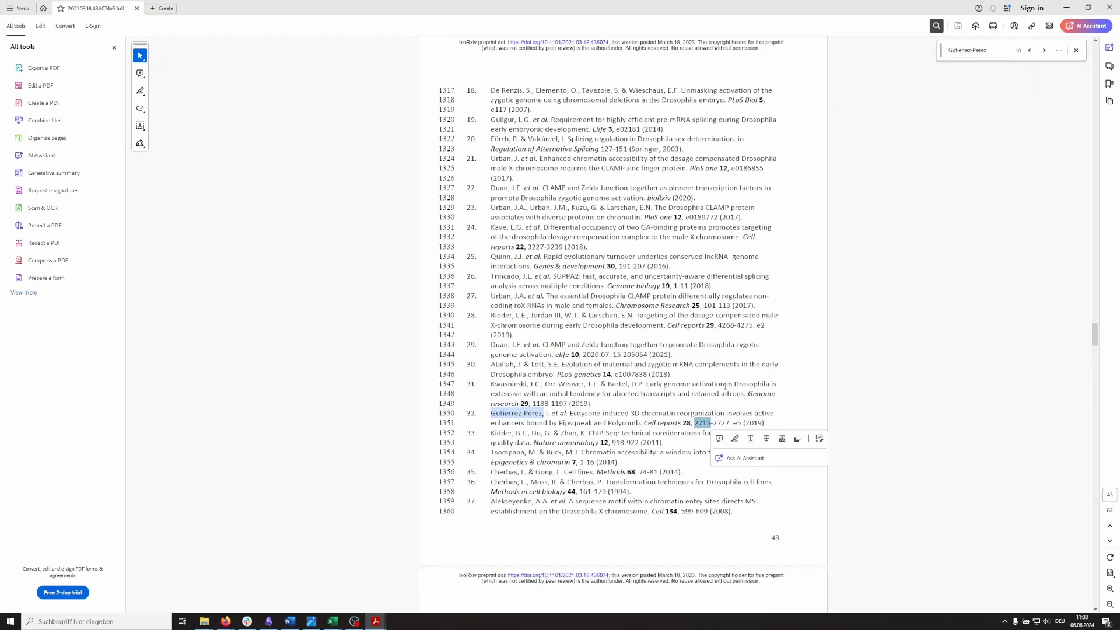
Return to the manual reference check in Excel and mark the 2019 and 2018 Cell Reports reference pairs as similar
key(alt+Tab)
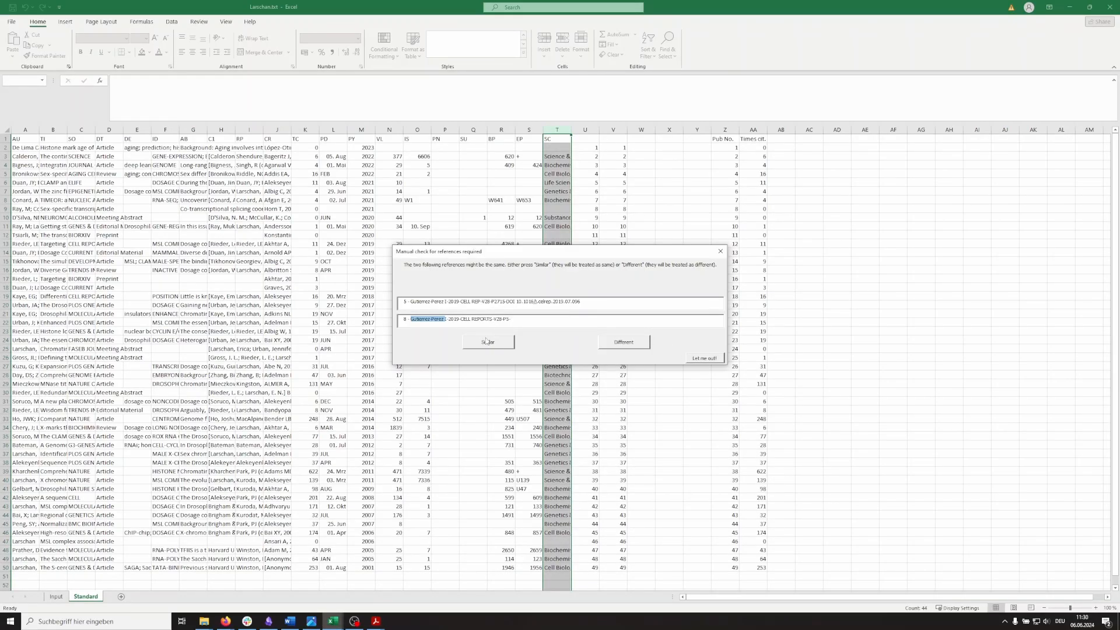
click(538, 324)
click(489, 343)
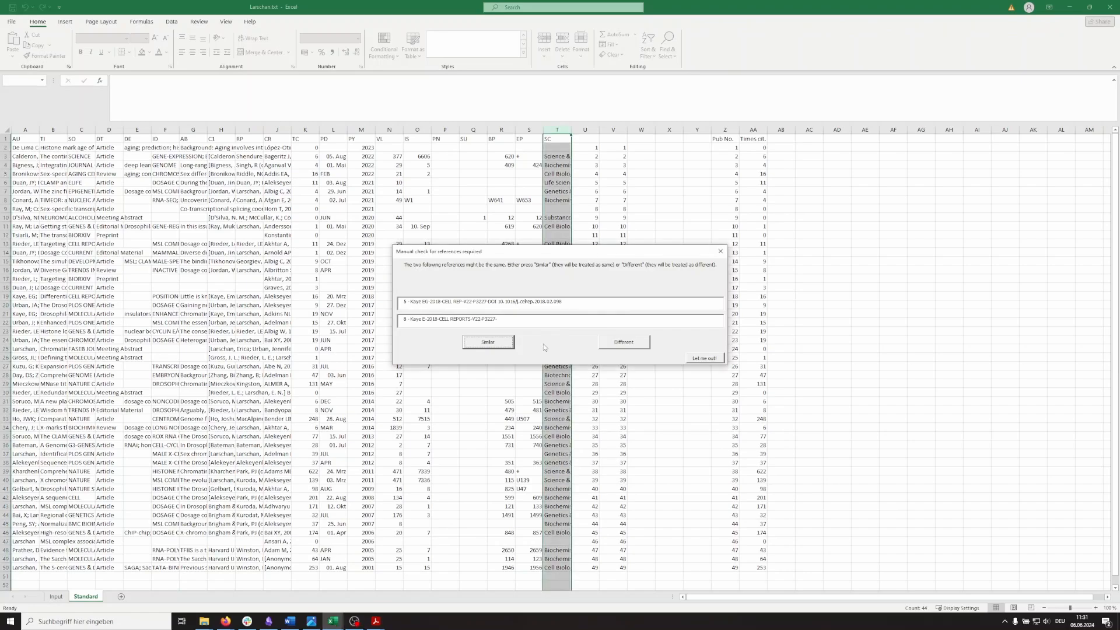
click(499, 343)
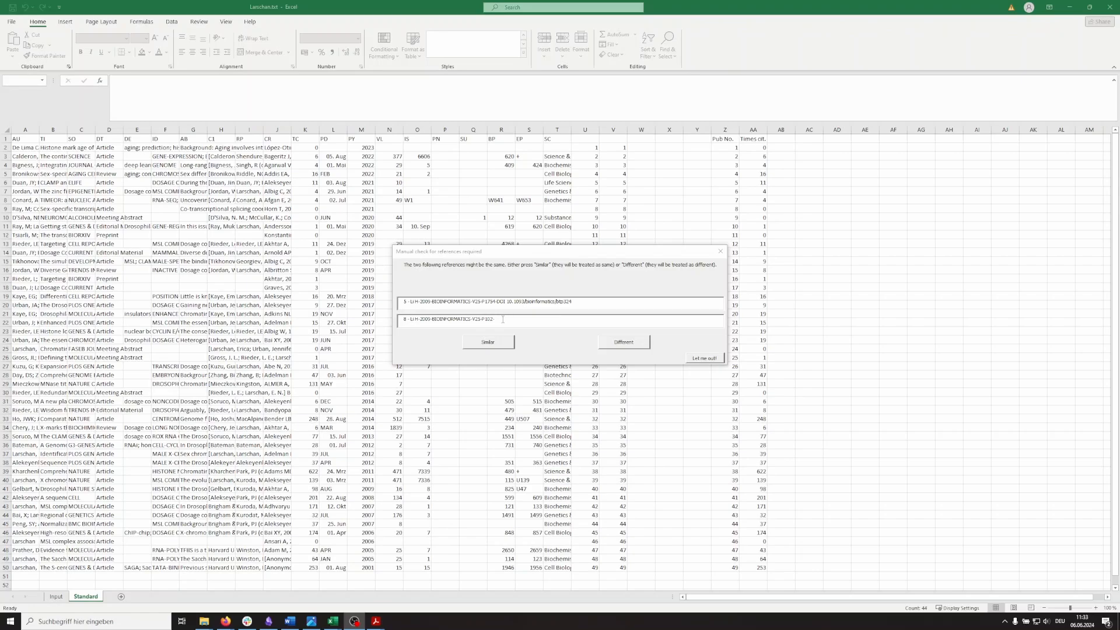
click(455, 317)
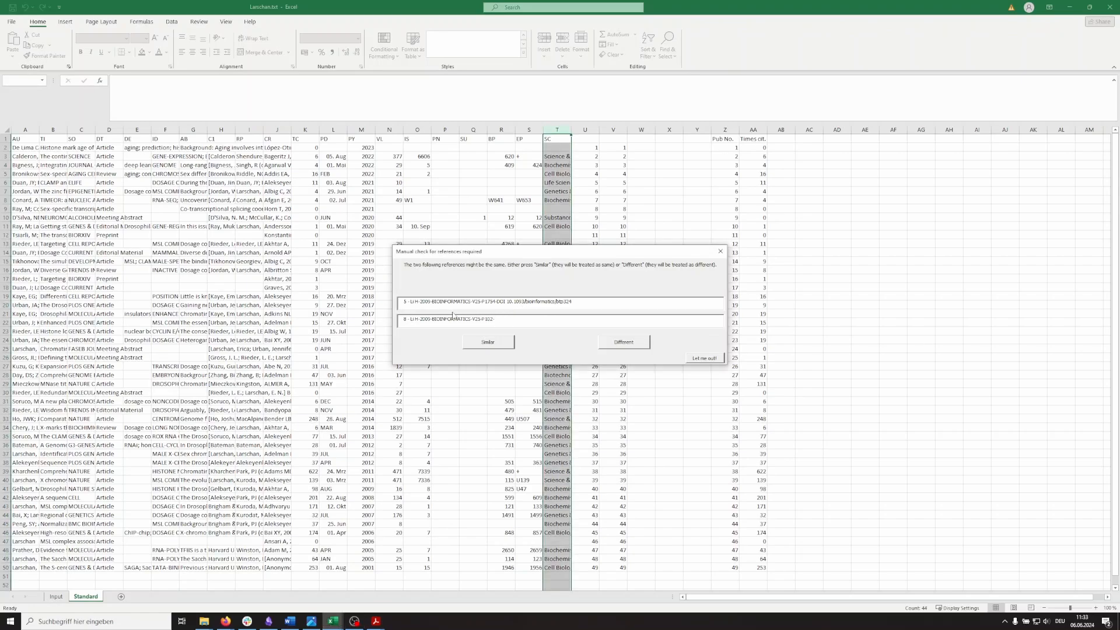
Search the PDF for the author of the second 2009 Bioinformatics reference and highlight the matching citation's title, volume and pages
double_click(412, 319)
key(alt+Tab)
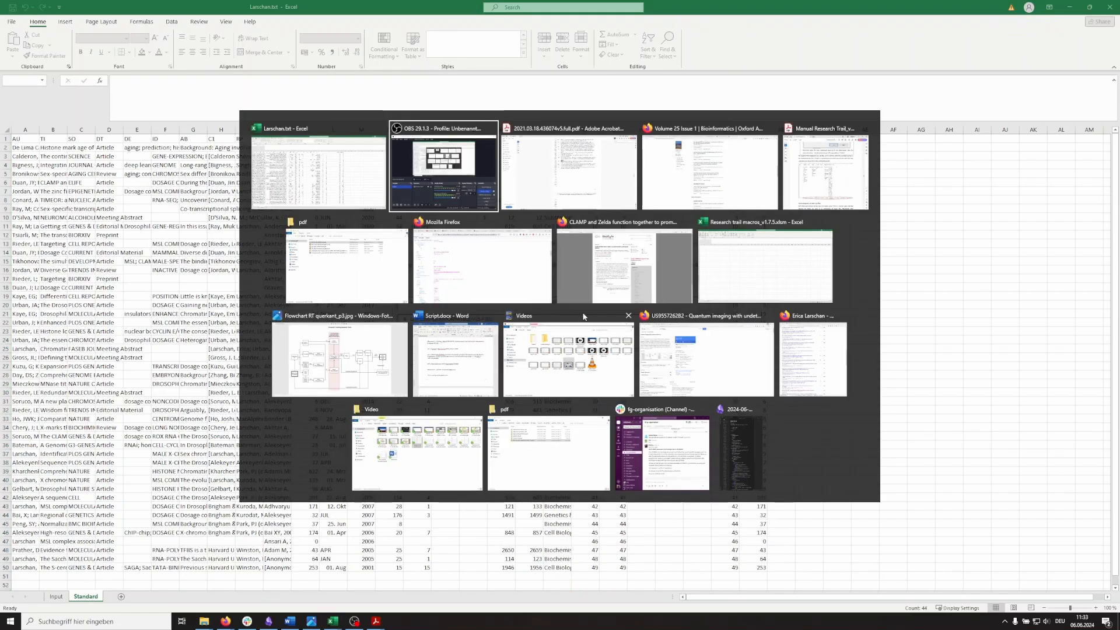
scroll(677, 265, up, 3)
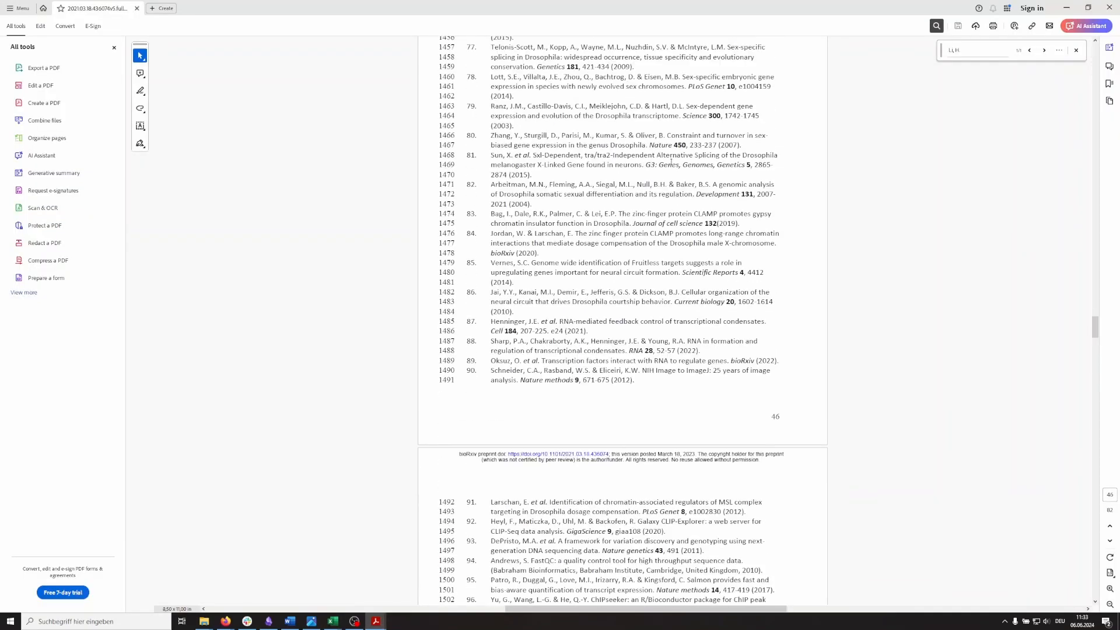
key(ctrl+f)
text(Li H)
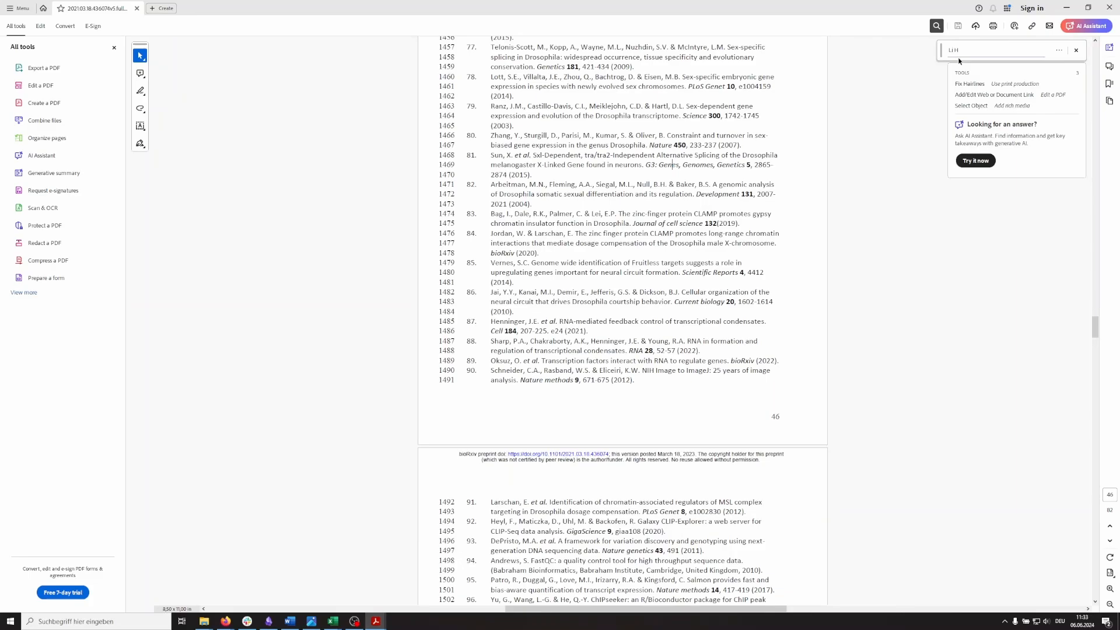
key(Return)
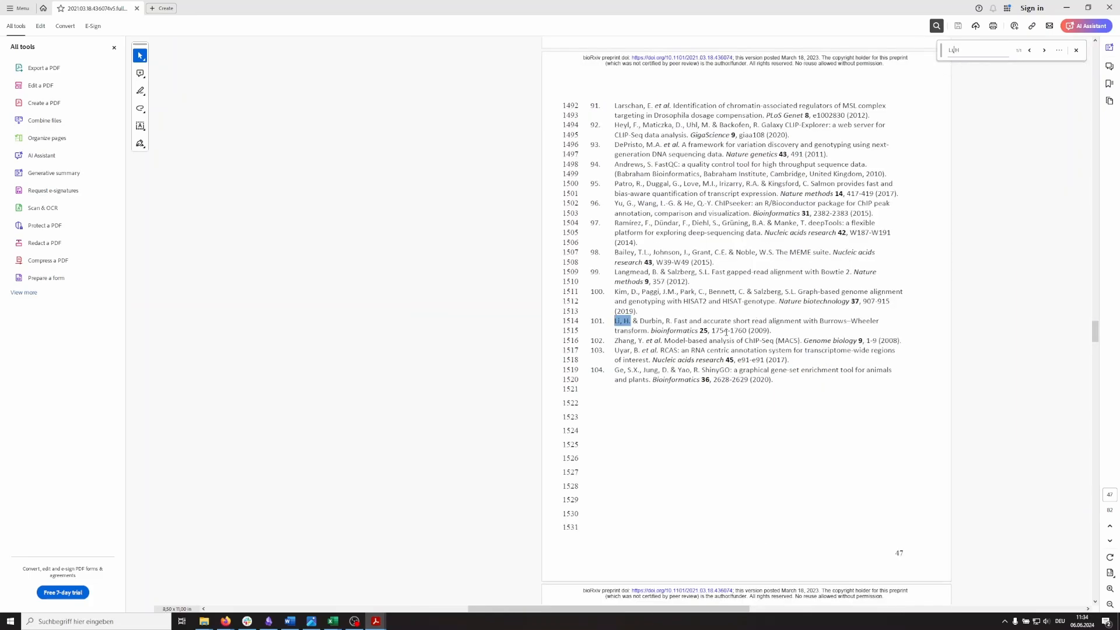
drag(509, 609, 560, 609)
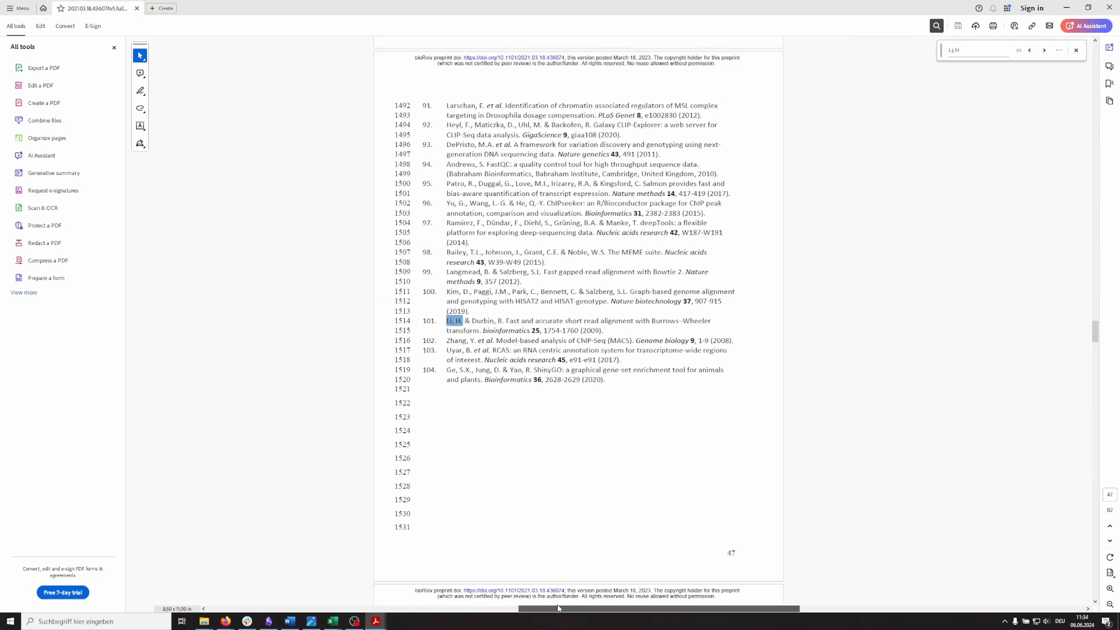
drag(515, 323, 605, 331)
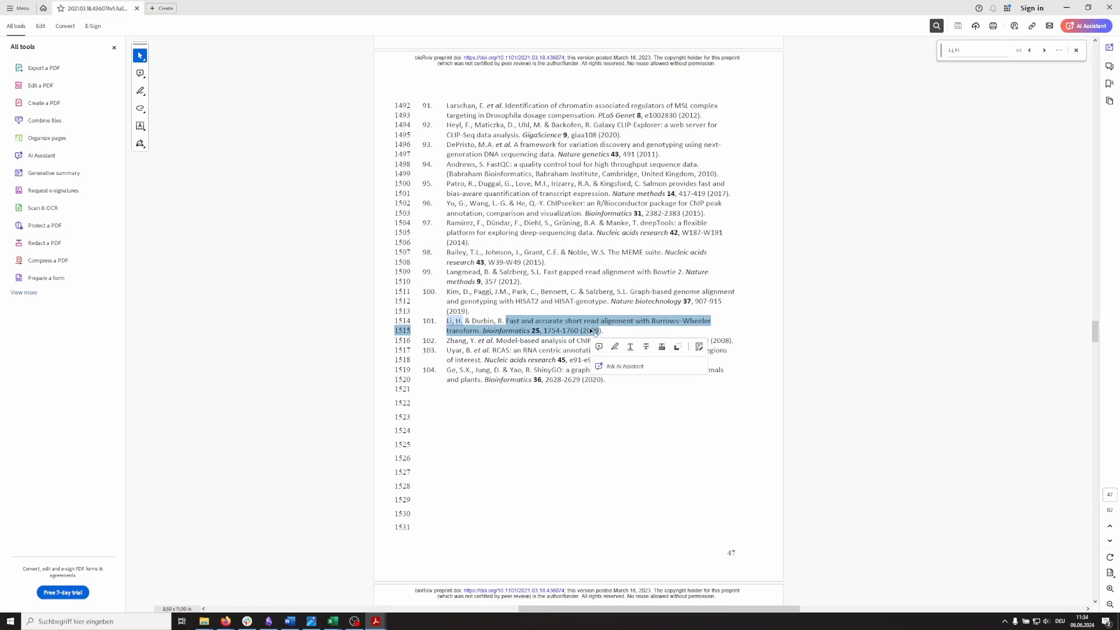
Compare the PDF citation with the two 2009 Bioinformatics references in Excel and mark the pair as similar
key(alt+Tab)
key(alt+Tab)
key(alt+shift+Tab)
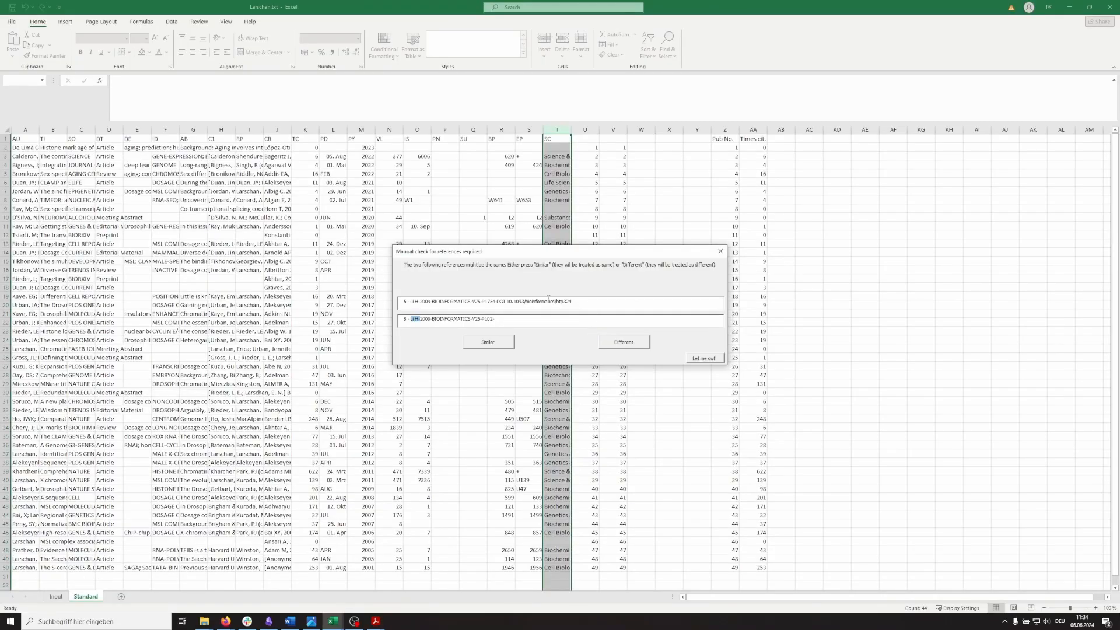
key(alt+Tab)
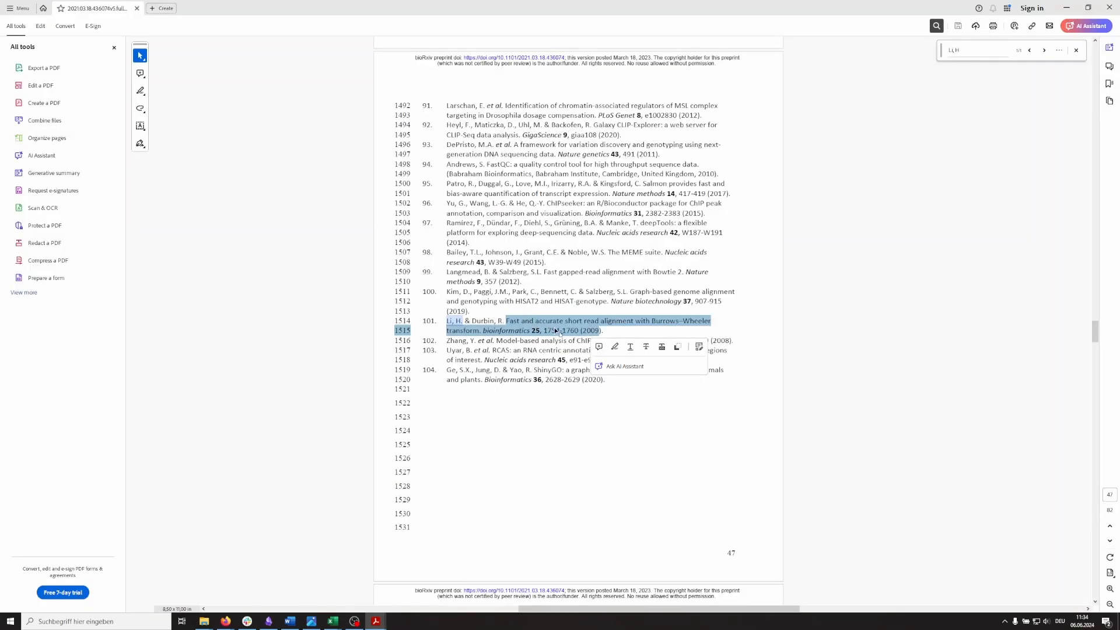
key(alt+Tab)
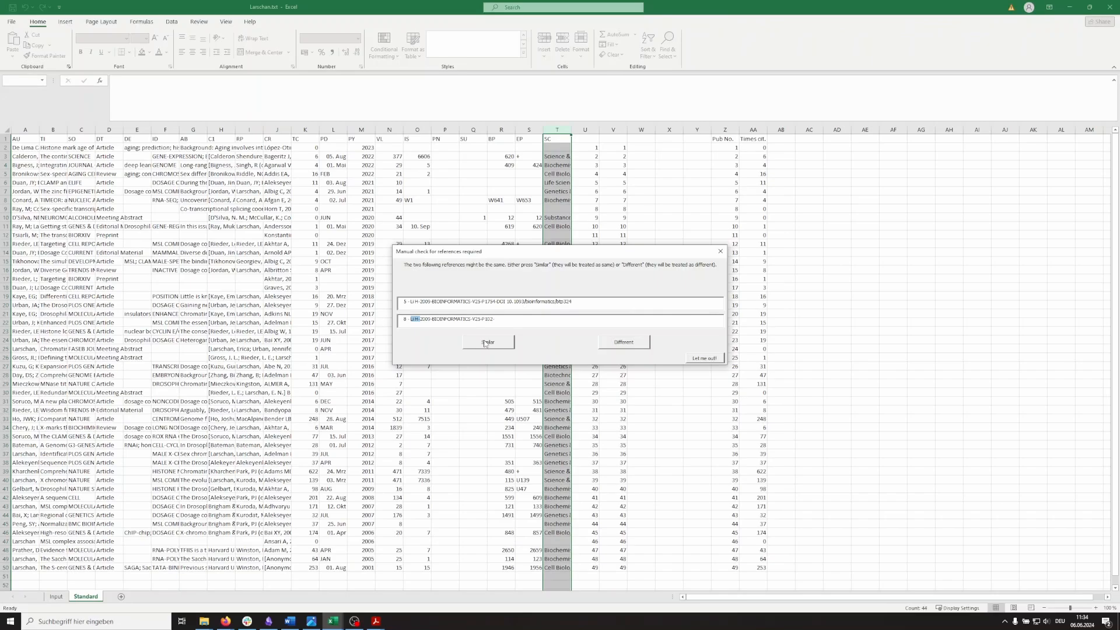
click(459, 320)
drag(500, 319, 399, 320)
drag(512, 320, 399, 324)
drag(575, 301, 400, 304)
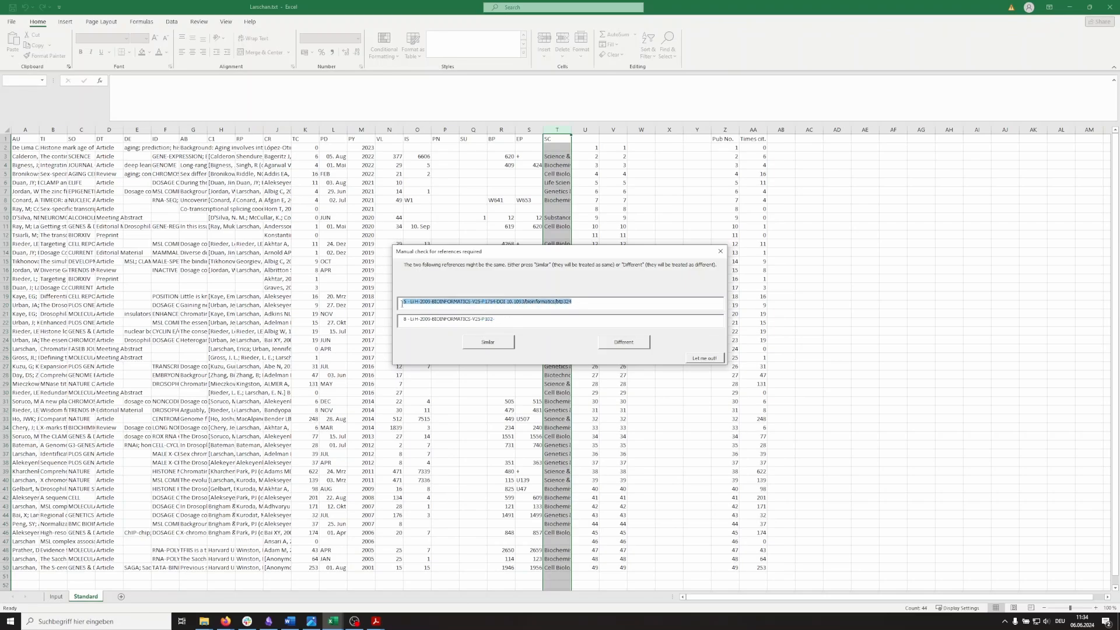
click(510, 344)
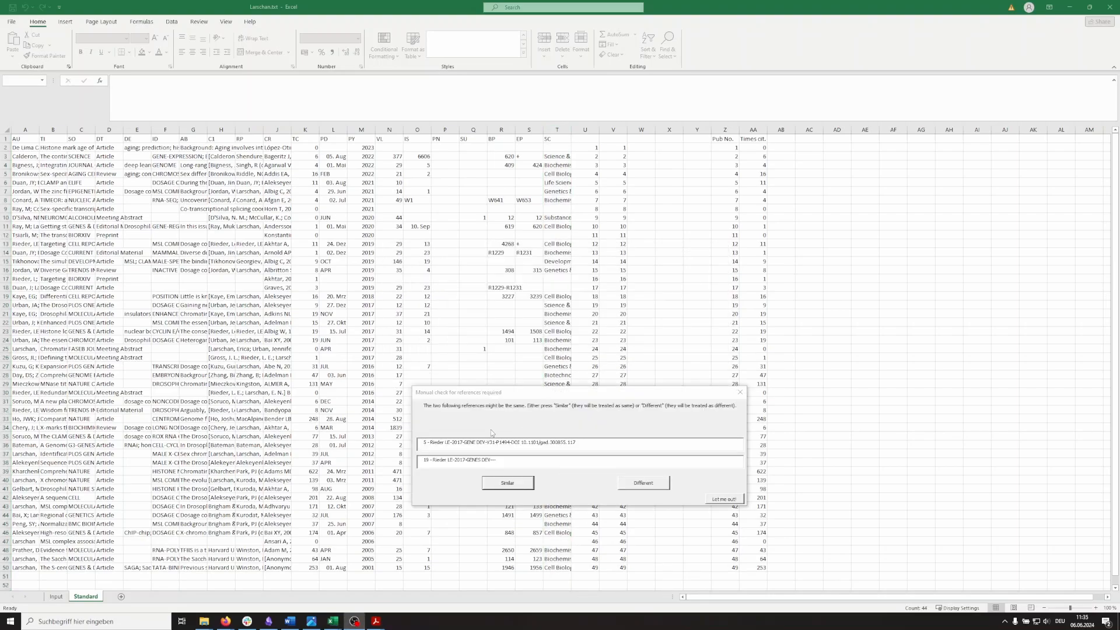
Move the manual reference check dialog higher over the sheet and mark the 2017 Genes & Development pair as different
click(439, 348)
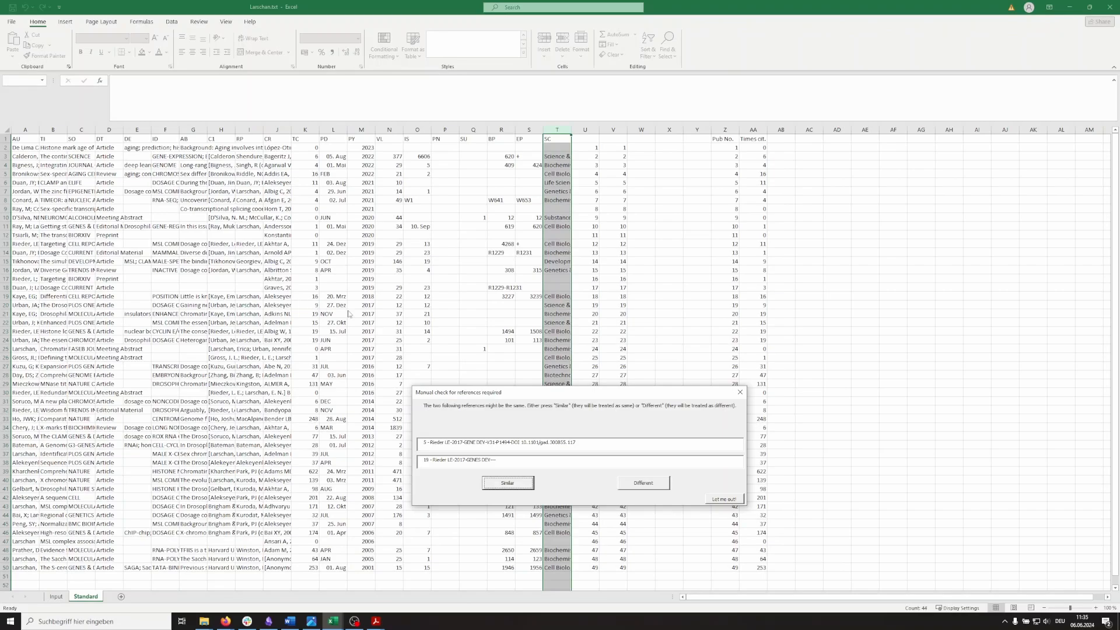
click(515, 461)
drag(538, 397, 495, 299)
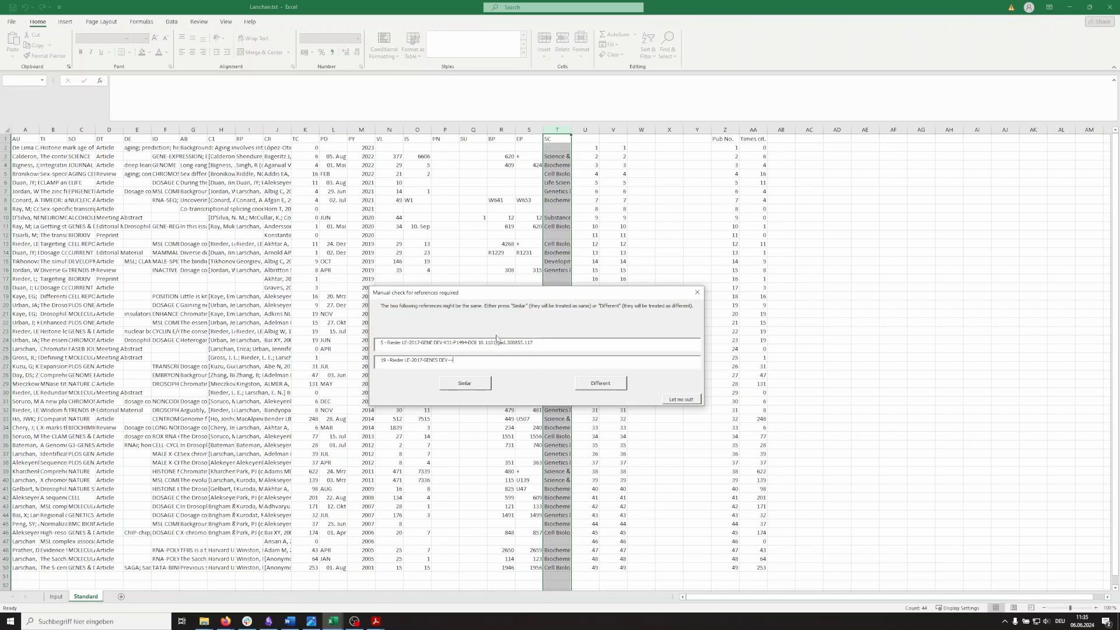
click(606, 385)
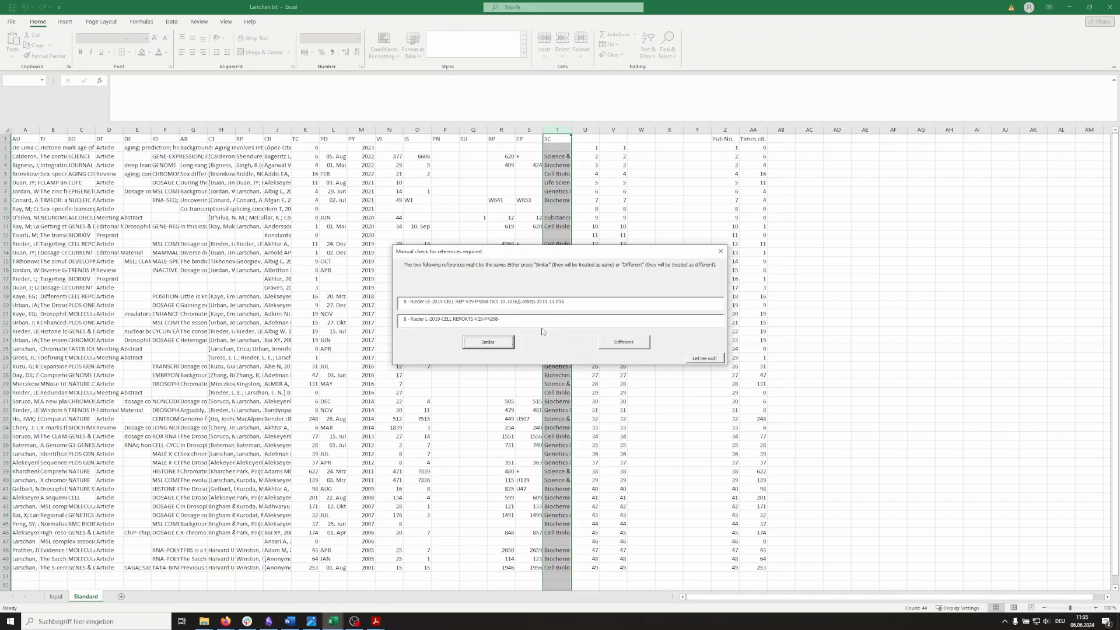
Mark the 2019 Cell Reports and 2015 Genome Research reference pairs as similar
click(503, 343)
click(511, 344)
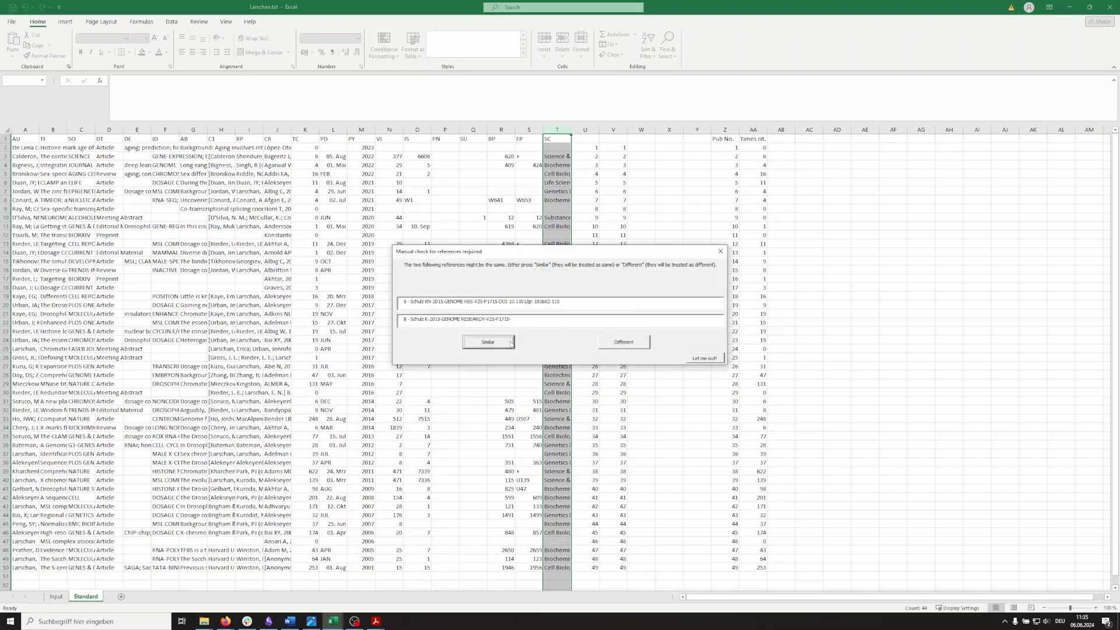
click(505, 342)
Compare the PLOS ONE article page in Firefox with the 2017 PLOS ONE pair and select the second reference's author in Excel
key(alt+Tab)
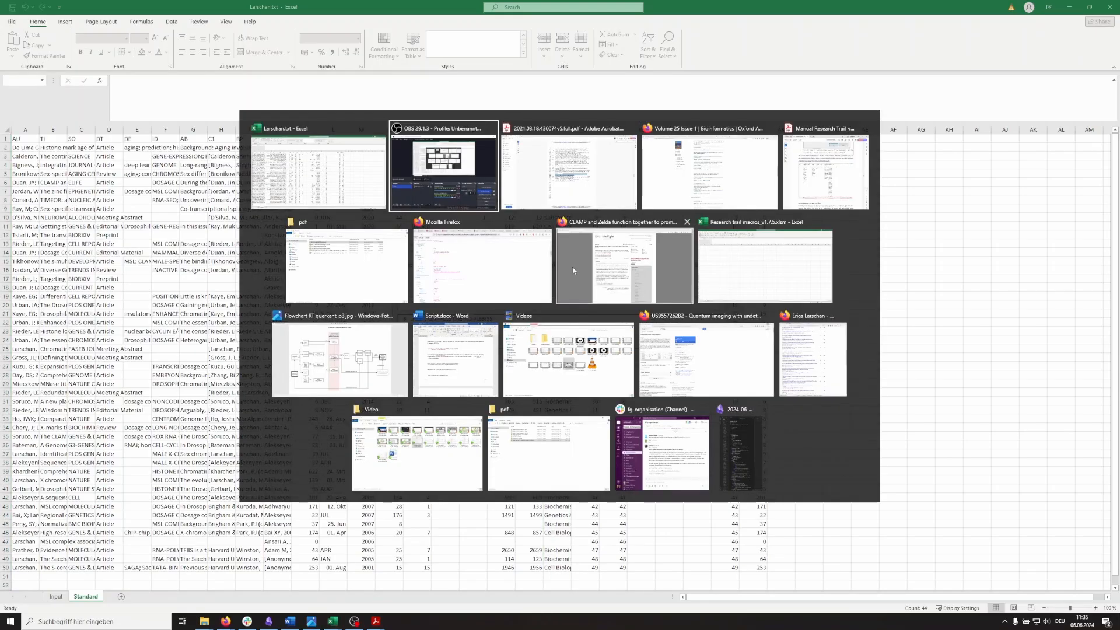
click(157, 140)
key(alt+Tab)
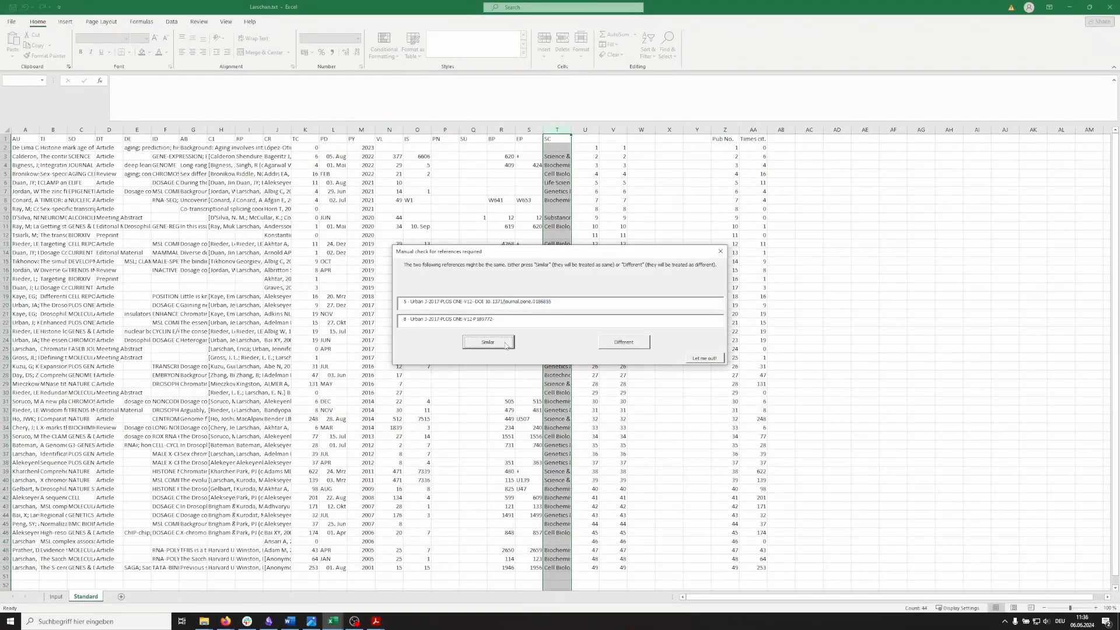
key(alt+Tab)
key(alt+Tab)
key(alt+Tab)
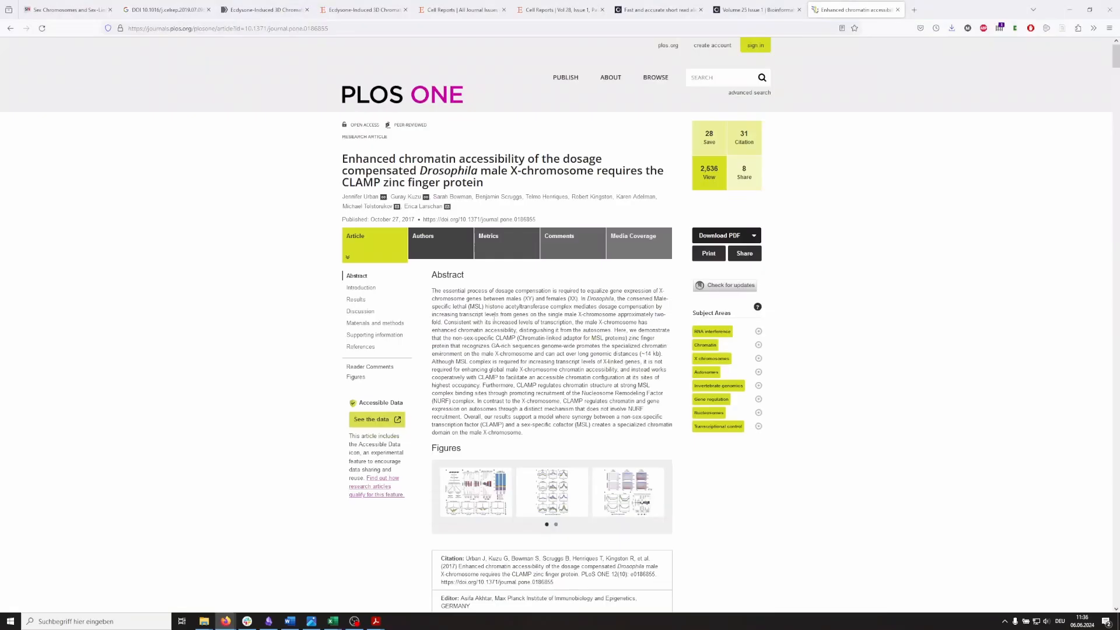
key(alt+Tab)
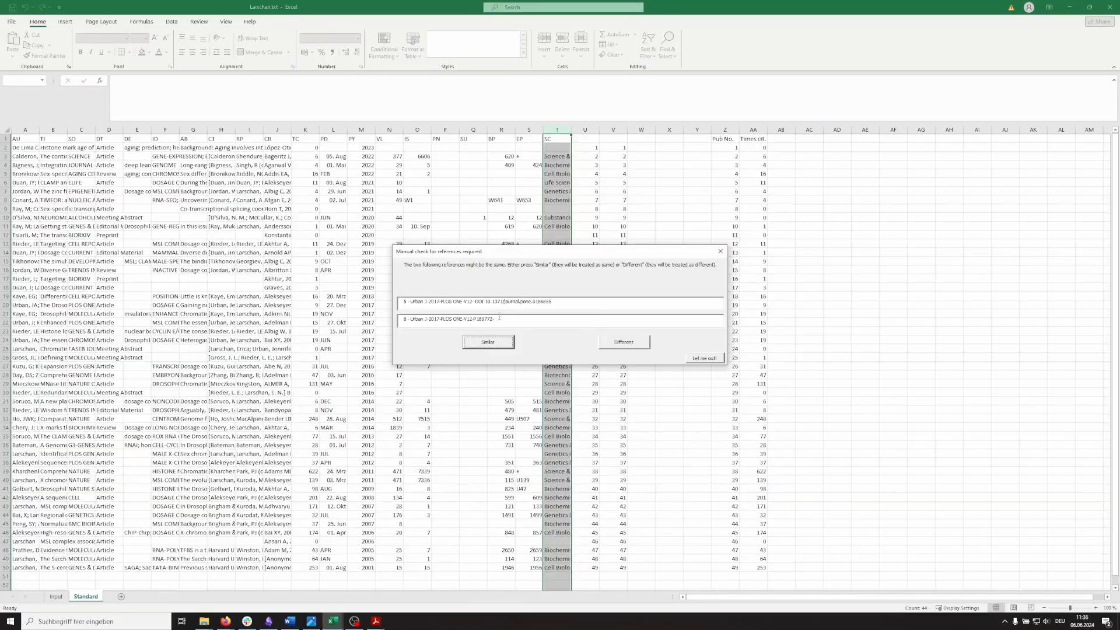
drag(409, 319, 427, 320)
Find the author's 2017 PLoS One citations in the PDF and compare their article numbers with the reference pair in Excel
key(alt+Tab)
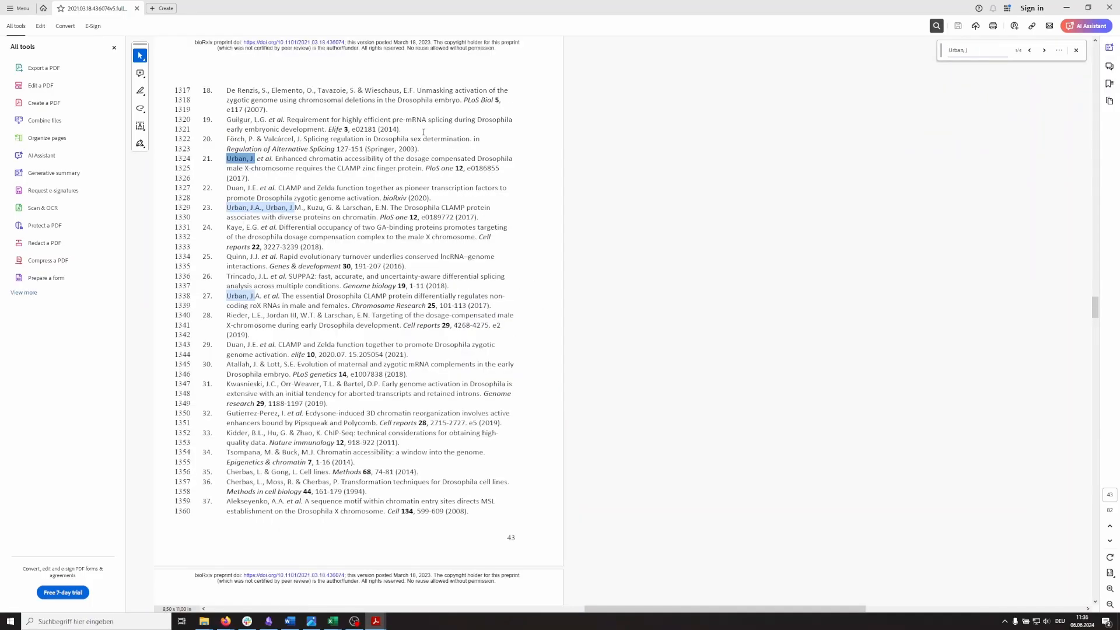
key(alt+Tab)
key(alt+Tab)
key(alt+Tab)
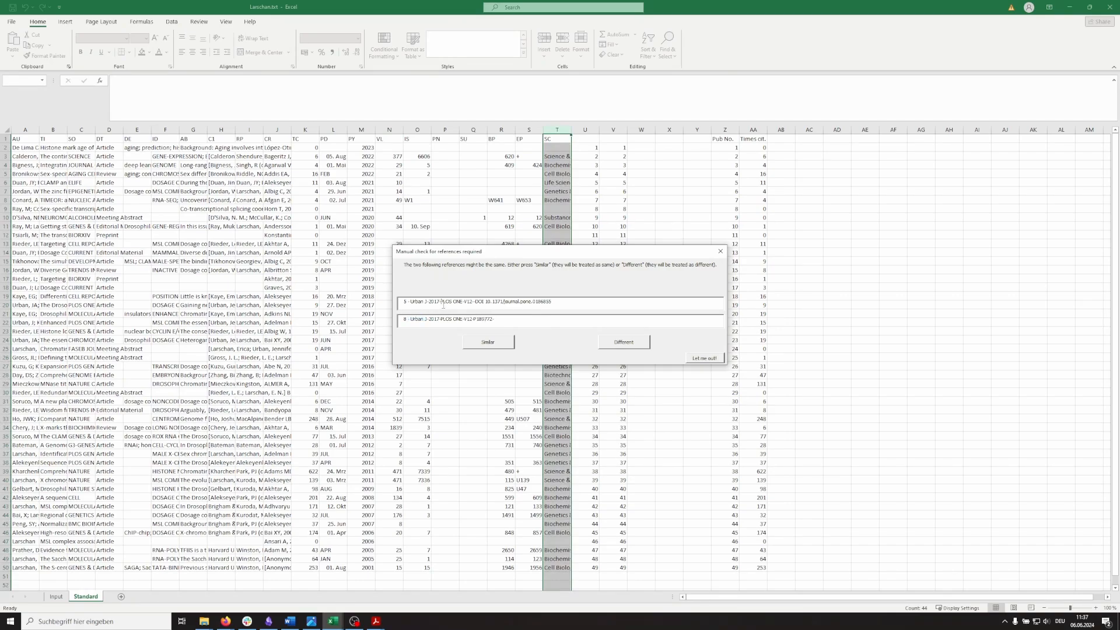
key(alt+Tab)
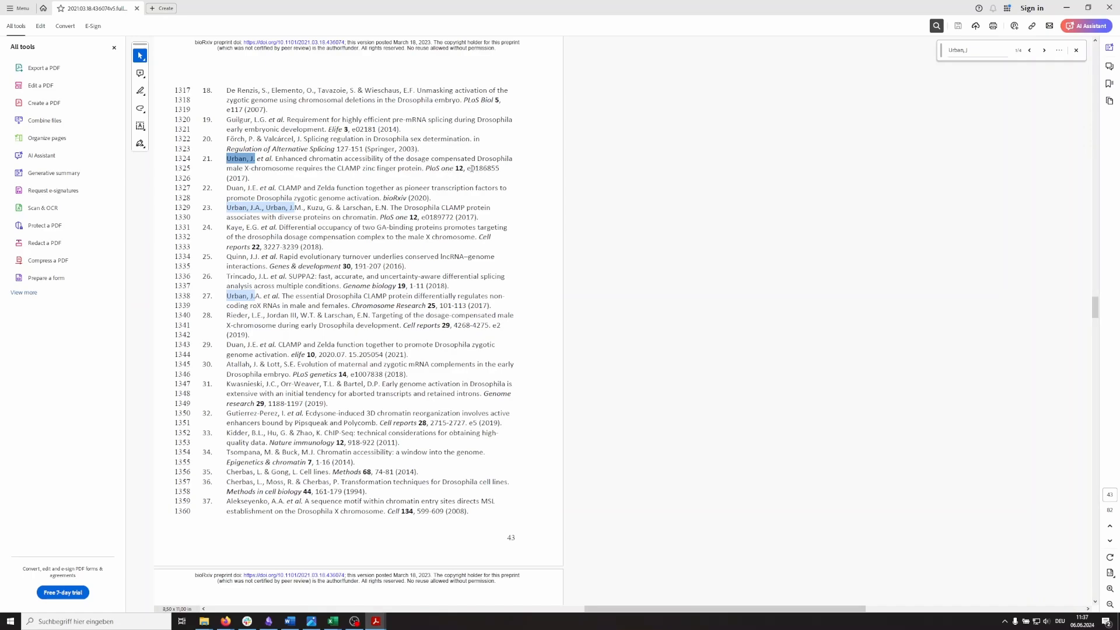
drag(472, 169, 500, 169)
drag(425, 217, 442, 219)
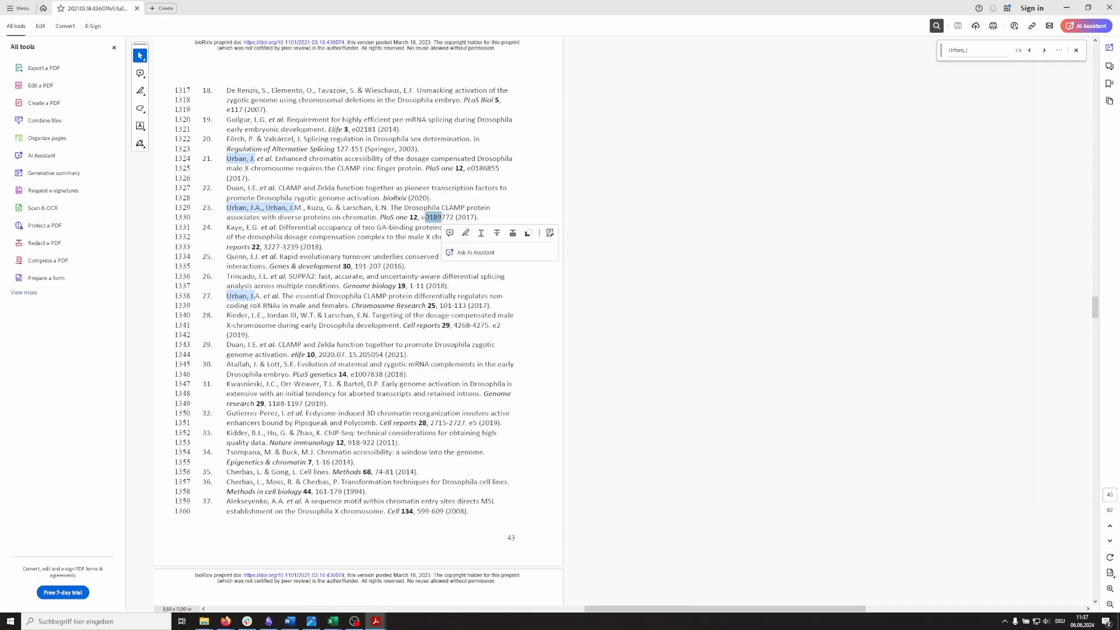
Return to the reference check in Excel, mark the 2017 PLOS ONE pair as different and the 2012 OMICS pair as similar
key(alt+Tab)
click(623, 342)
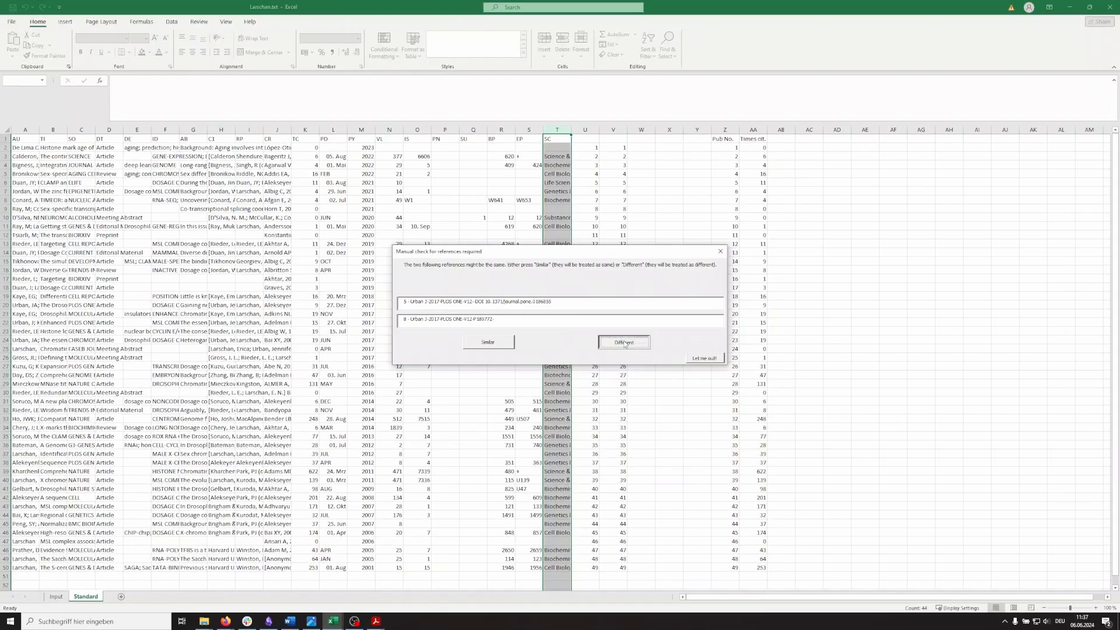
click(623, 345)
click(496, 342)
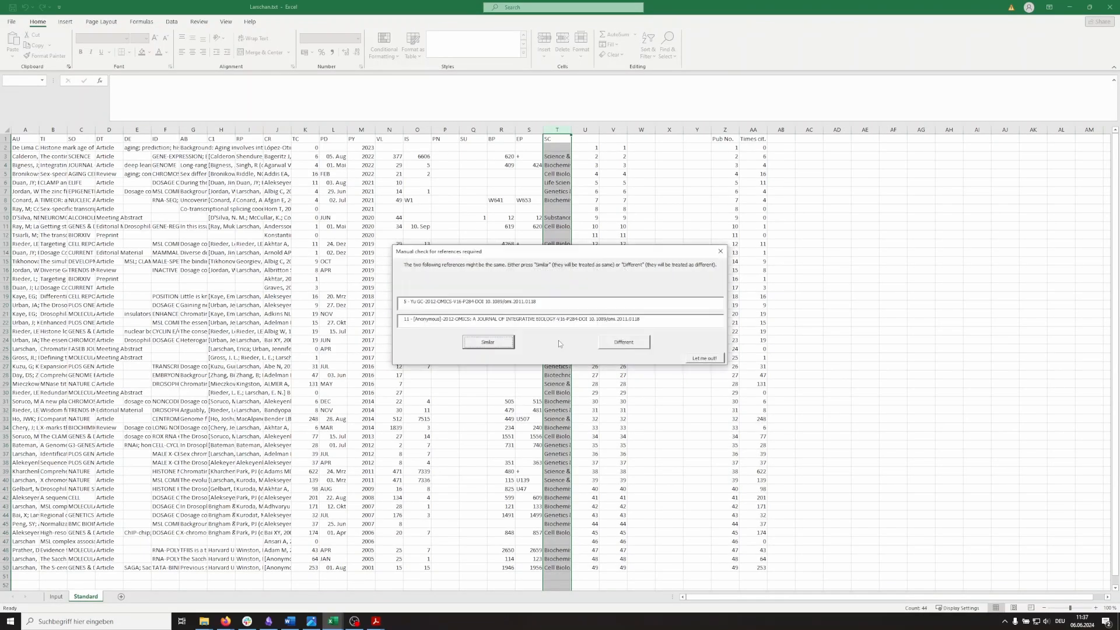
click(496, 346)
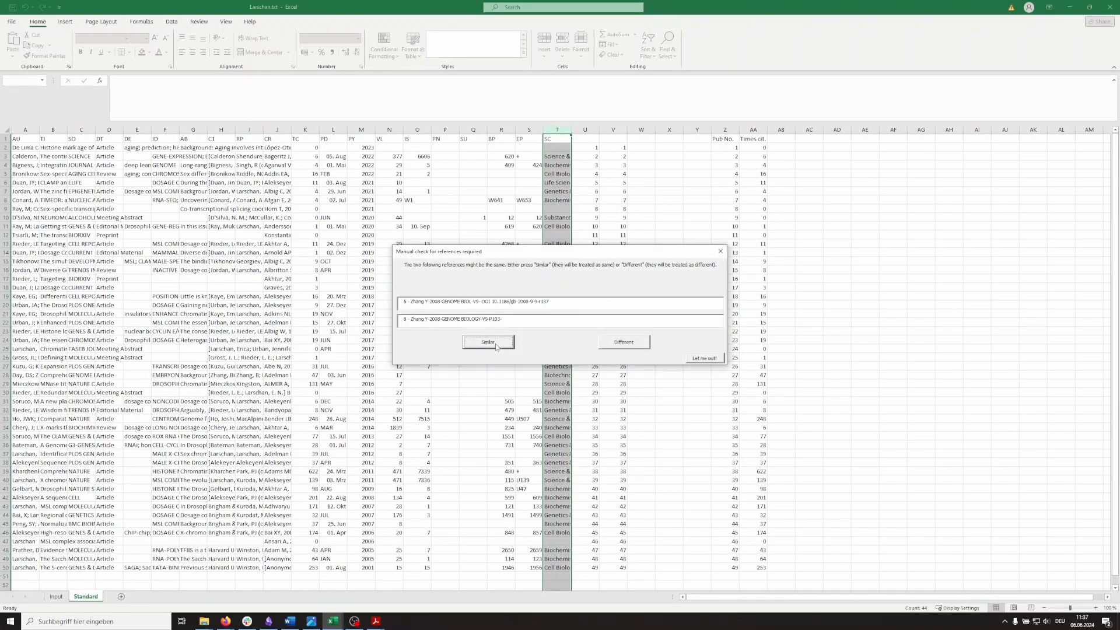
Search the PDF's reference list for the author of the 2008 Genome Biology references and return to the pair in Excel
key(alt+Tab)
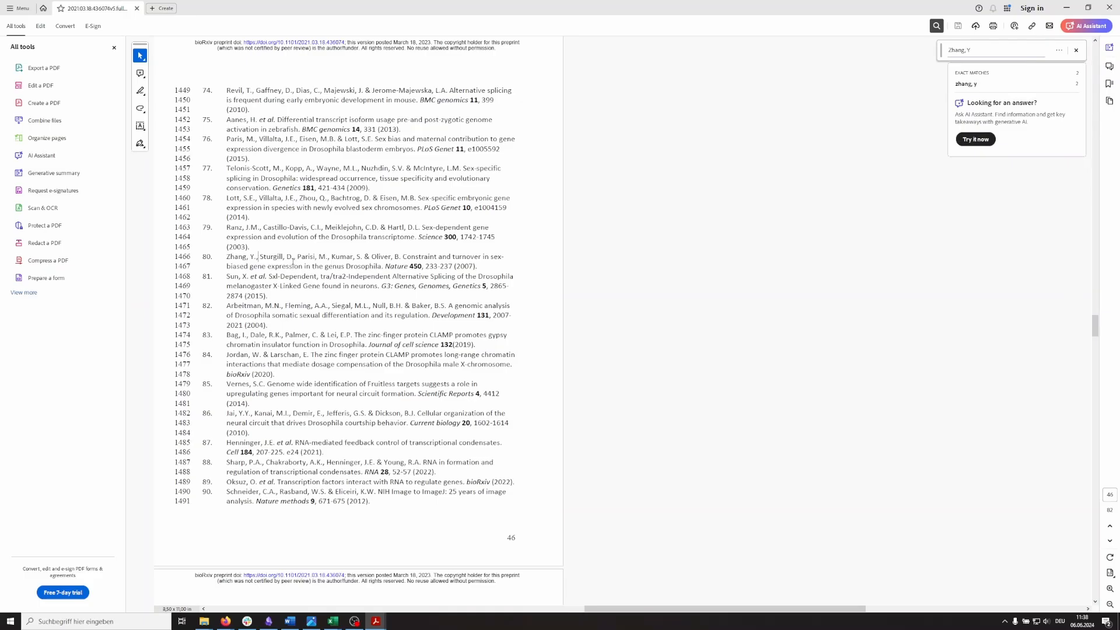
key(alt+Tab)
key(alt+Tab)
click(1010, 50)
key(Return)
key(Return)
key(alt+Tab)
key(alt+Tab)
key(alt+Tab)
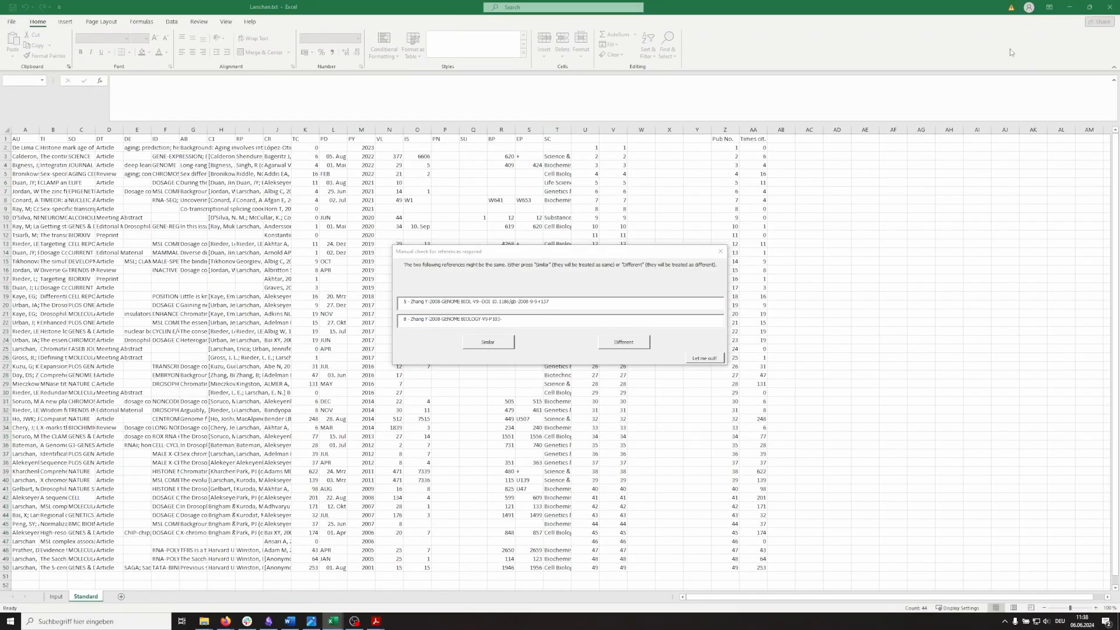
Look up DOI 10.1186/gb-2008-9-9-r137 in a new Firefox tab and open the Genome Biology article
key(alt+Tab)
key(alt+Tab)
key(alt+Tab)
key(ctrl+t)
text(DOI 10.1186/gb-2008-9-9-r137)
key(Return)
click(222, 135)
click(434, 419)
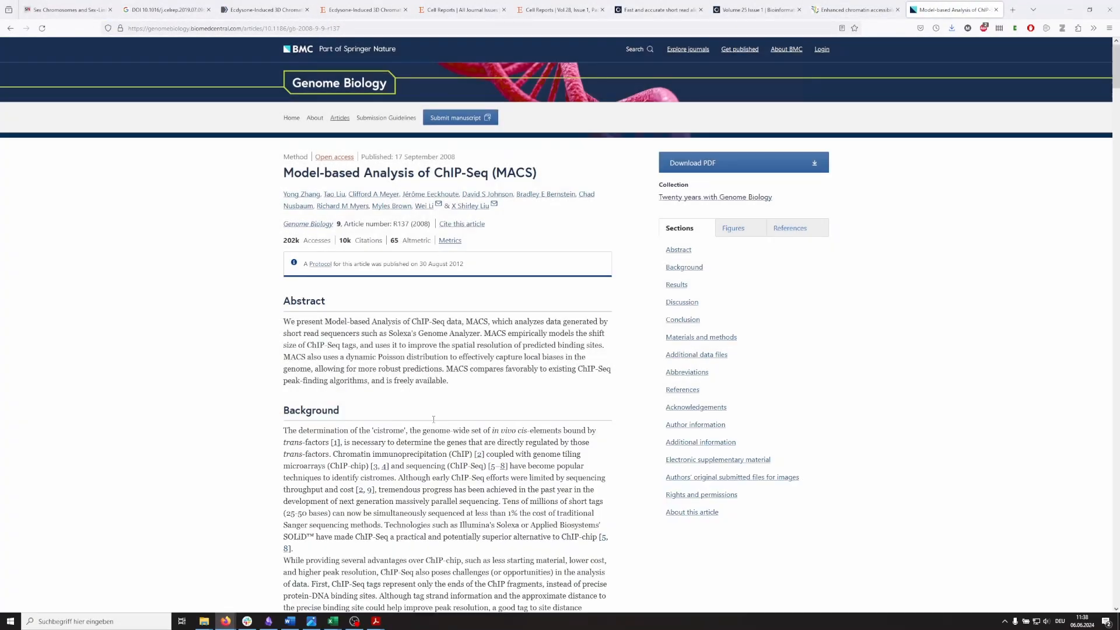
Return to the manual reference check in Excel and mark the 2008 Genome Biology pair as similar
key(alt+Tab)
key(alt+Tab)
key(alt+Tab)
click(493, 345)
click(495, 345)
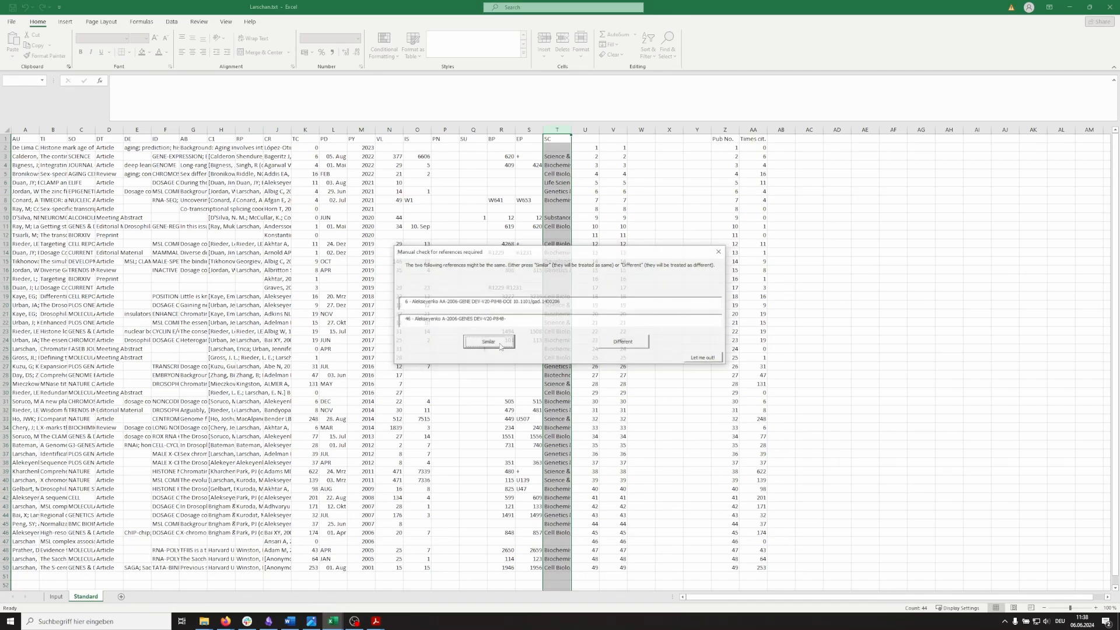
Mark the 2006 Genes & Development and 2012 Nature Methods reference pairs as similar
click(501, 347)
click(500, 346)
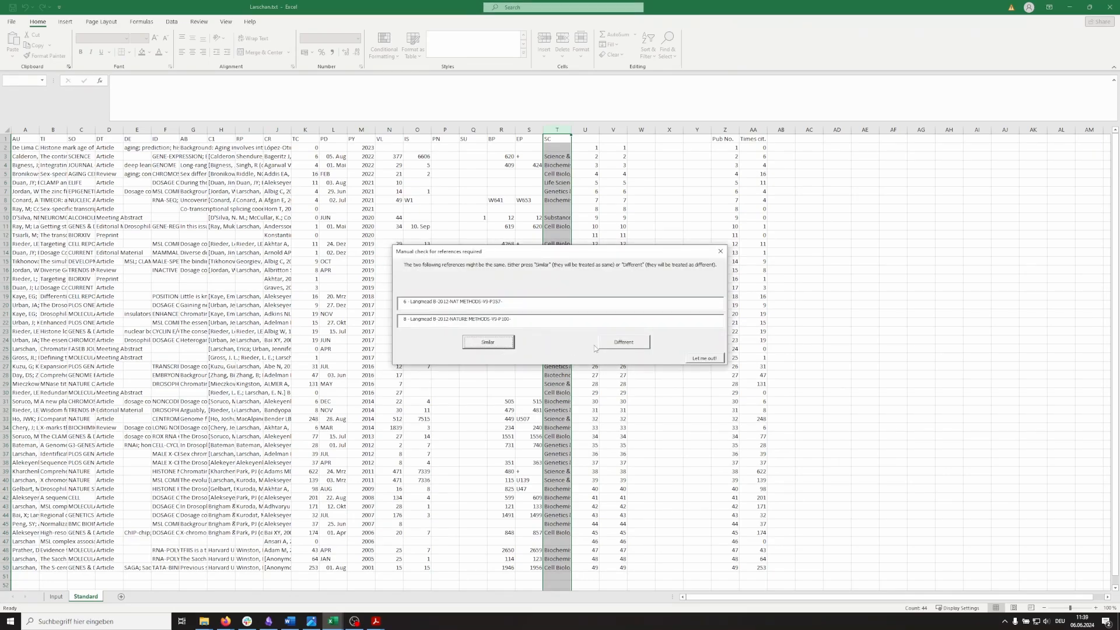
click(501, 344)
click(500, 344)
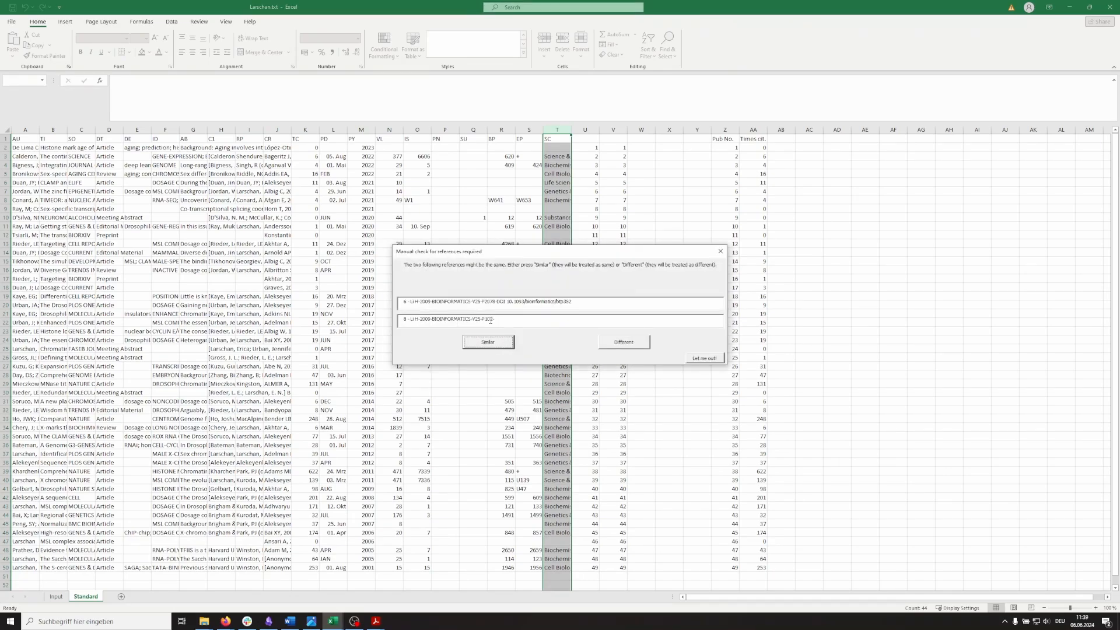
Check the 2009 Bioinformatics pair with page 2078 against the other open sources and mark it as similar in Excel
key(alt+Tab)
key(alt+Tab)
key(alt+Tab)
key(alt+Tab)
click(500, 343)
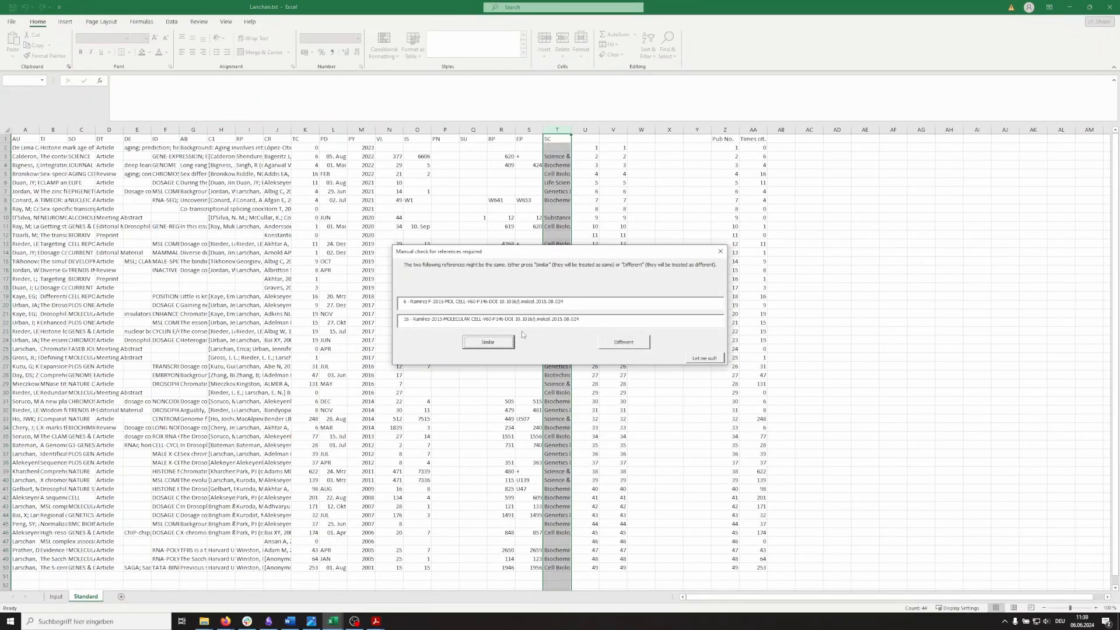
Mark the 2015 Molecular Cell and 2017 Chromosome Research pairs as similar, and one pair between them as different
click(500, 343)
click(627, 345)
click(488, 343)
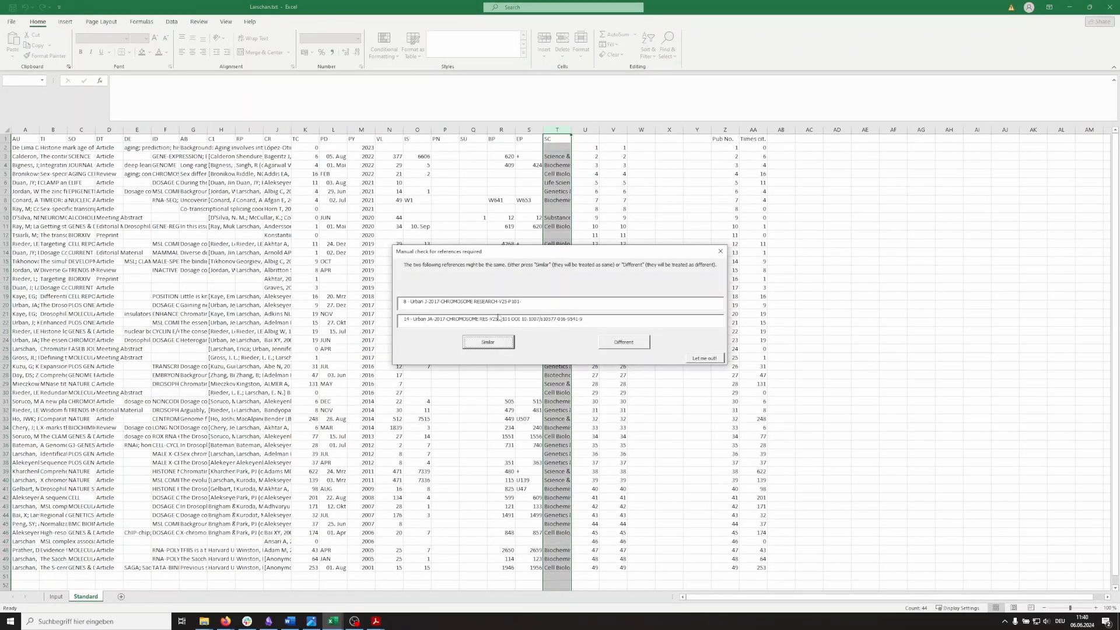
click(503, 343)
click(503, 343)
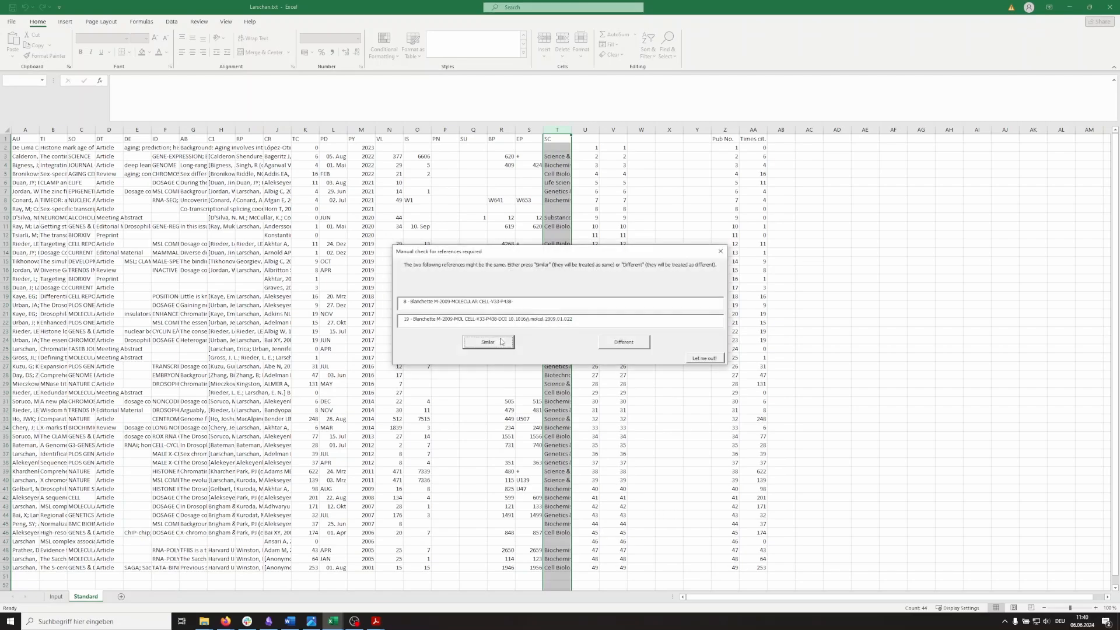
Mark the reference pairs from the 2009 Molecular Cell pair onward as similar, and the 2016 Chromosome Research pair as different
click(503, 343)
click(503, 343)
click(503, 343)
click(503, 343)
click(503, 343)
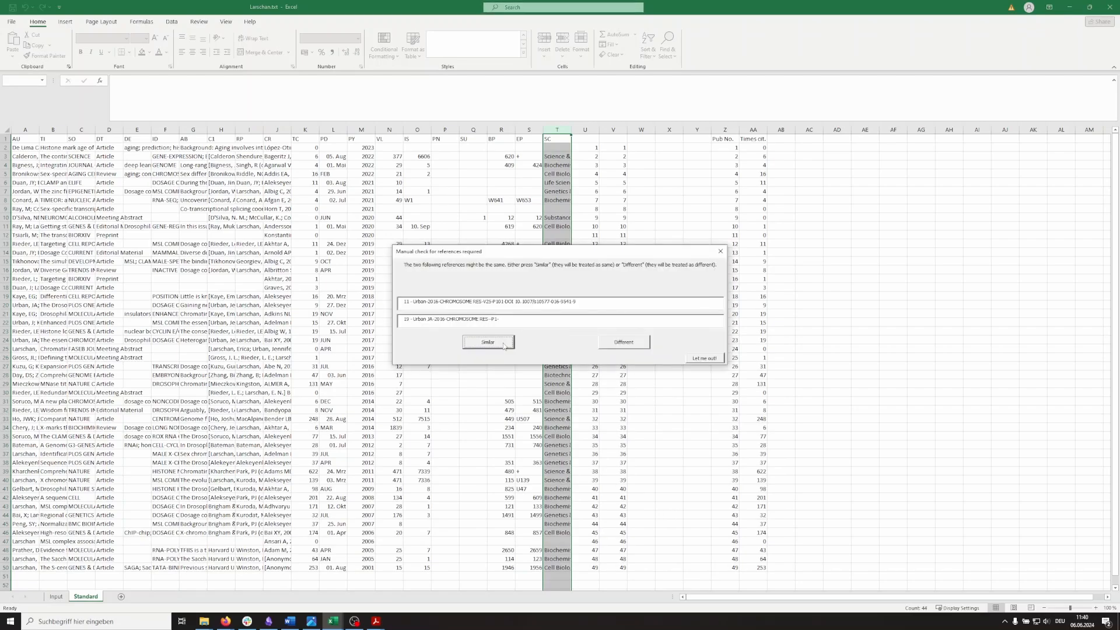
click(624, 342)
Mark the 2000 Molecular Cell reference pair and the pairs around it as similar
click(494, 344)
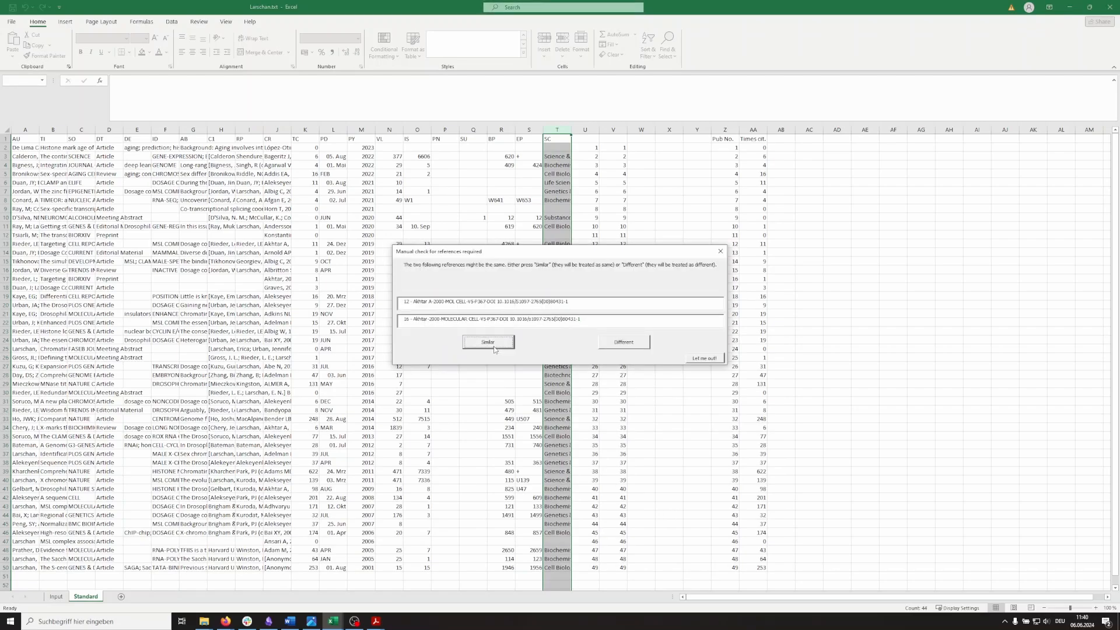
click(494, 344)
click(494, 344)
click(493, 344)
click(493, 344)
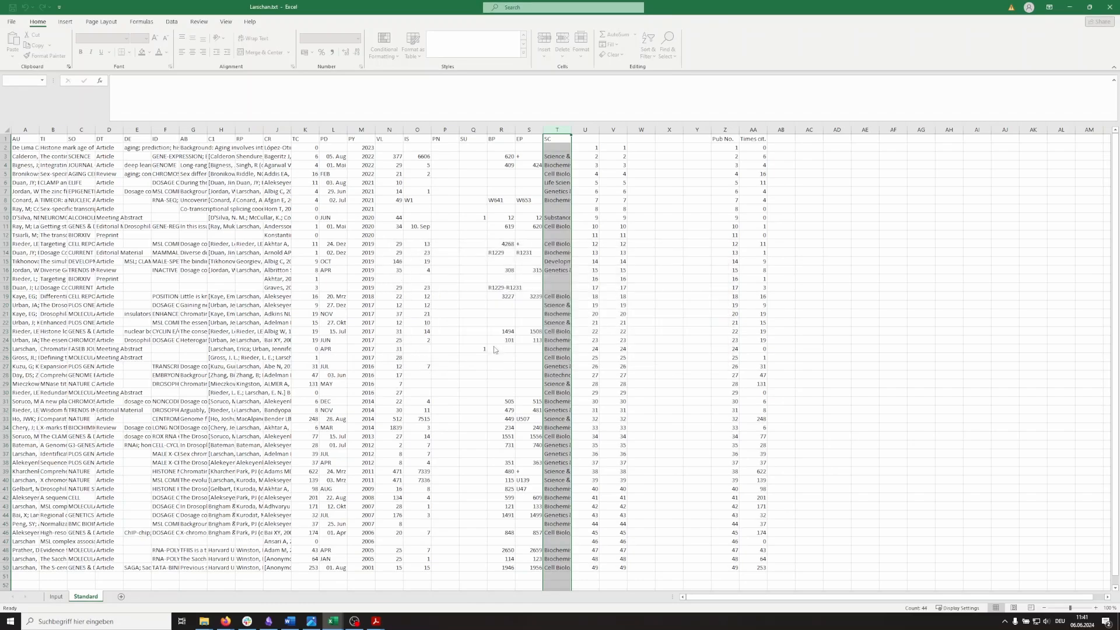
click(496, 344)
click(499, 344)
click(502, 344)
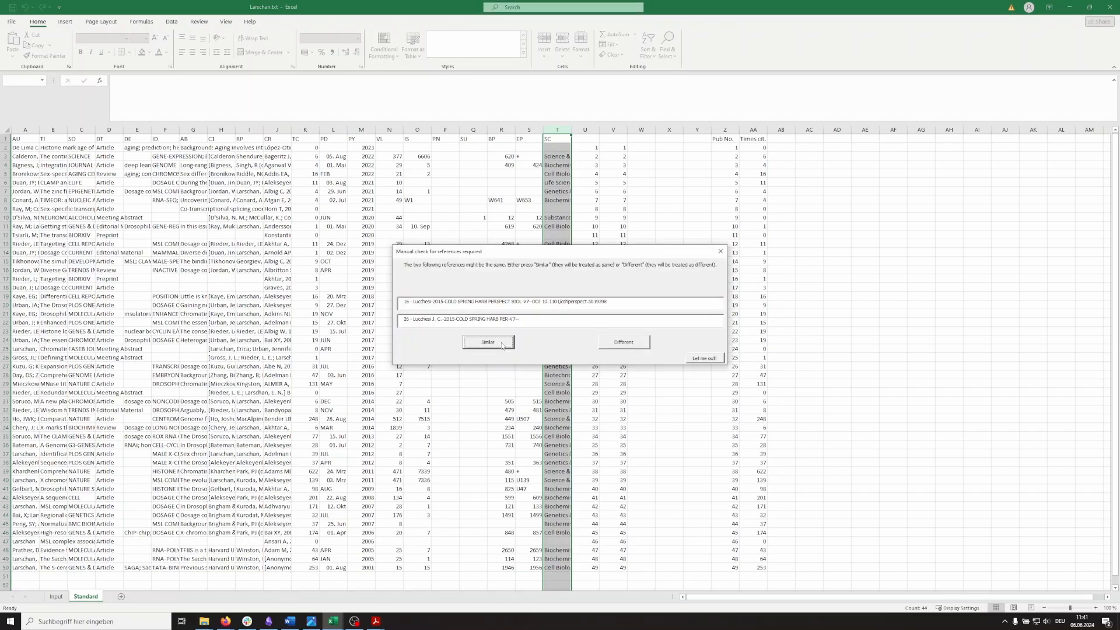
Mark the remaining pairs as similar, from the 2015 Cold Spring Harbor Perspectives pair to the 2005 Genes & Development pair
click(502, 344)
click(502, 346)
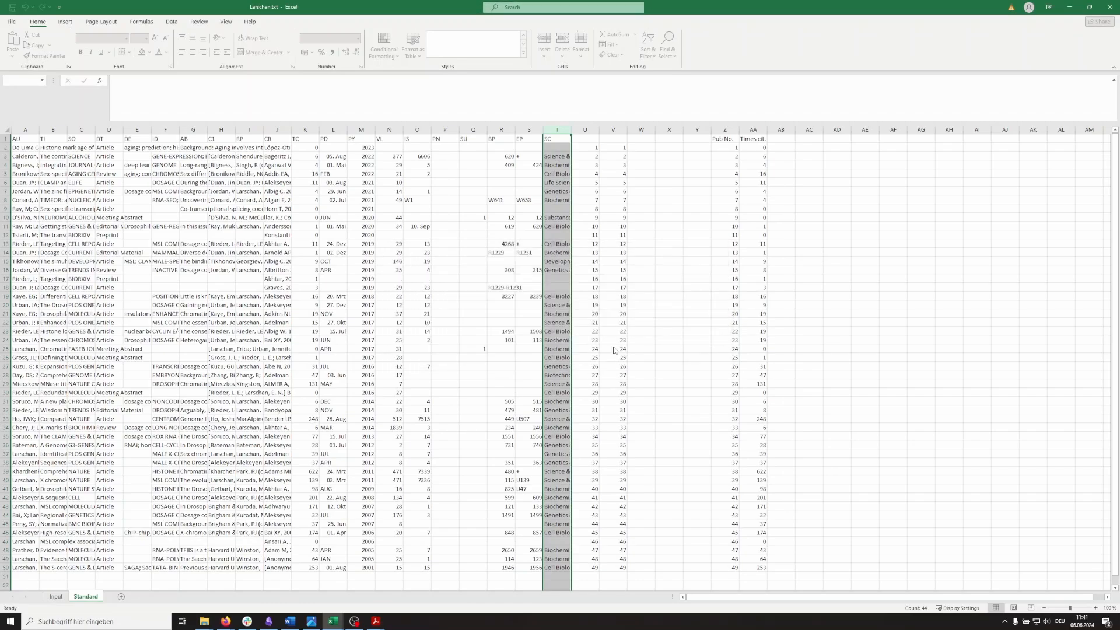
click(502, 348)
click(500, 345)
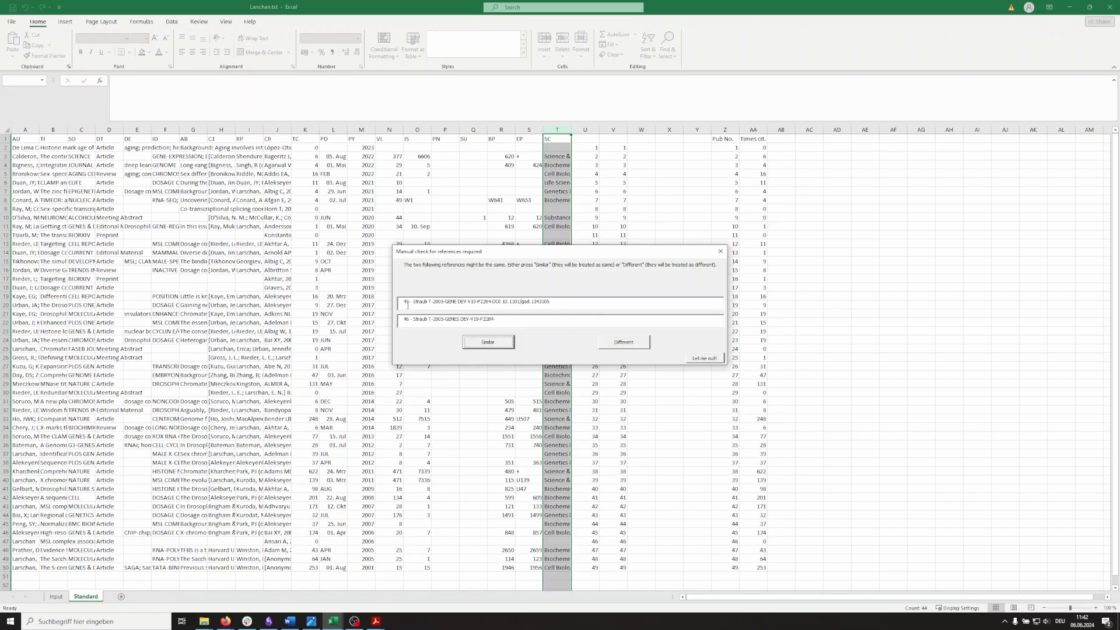
click(489, 340)
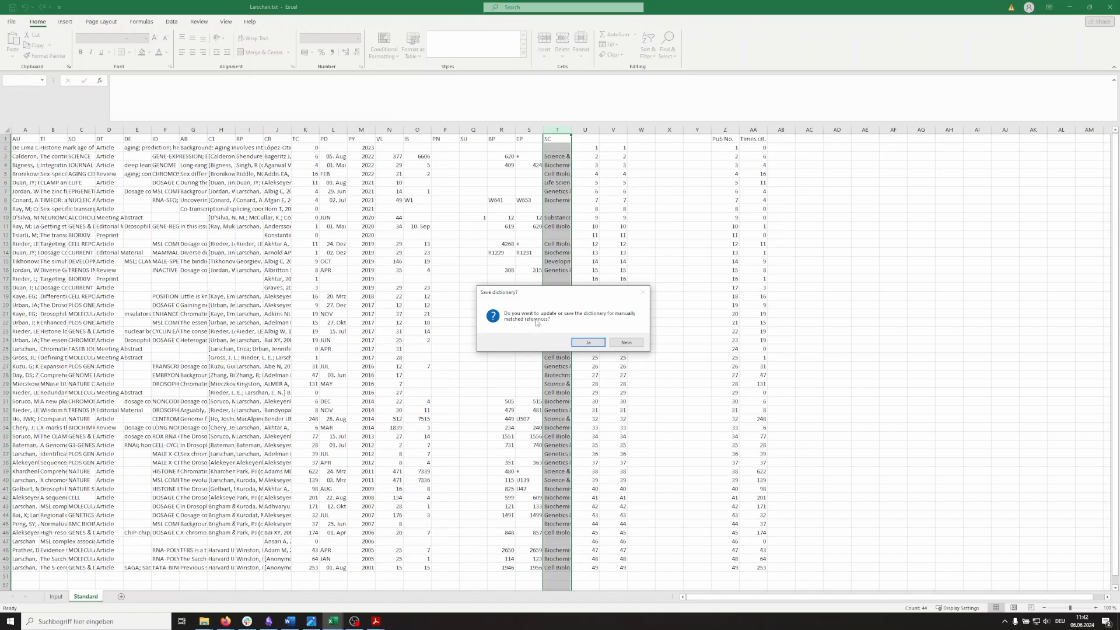
Save the dictionary of manually matched references as a CSV file named matched in the Larschan folder
click(574, 341)
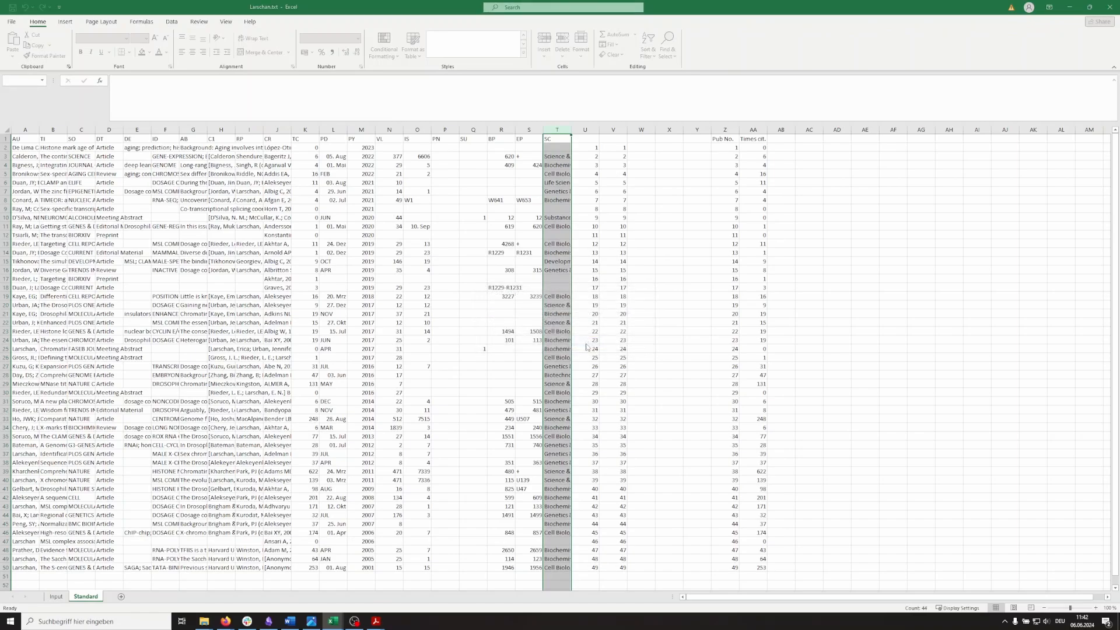
drag(279, 7, 381, 80)
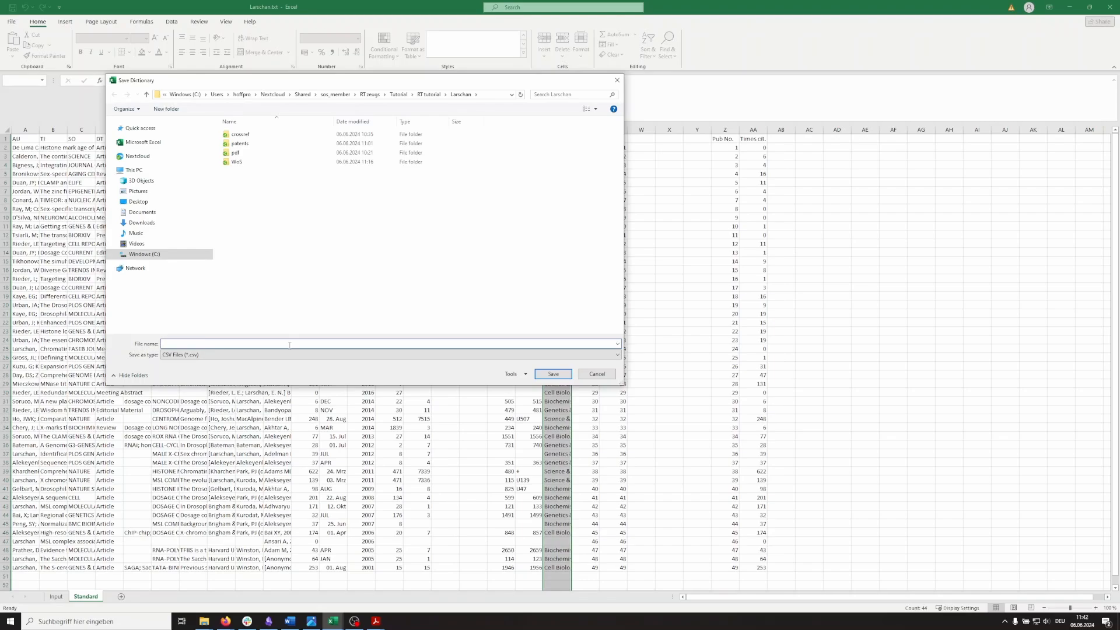
text(matched)
click(558, 375)
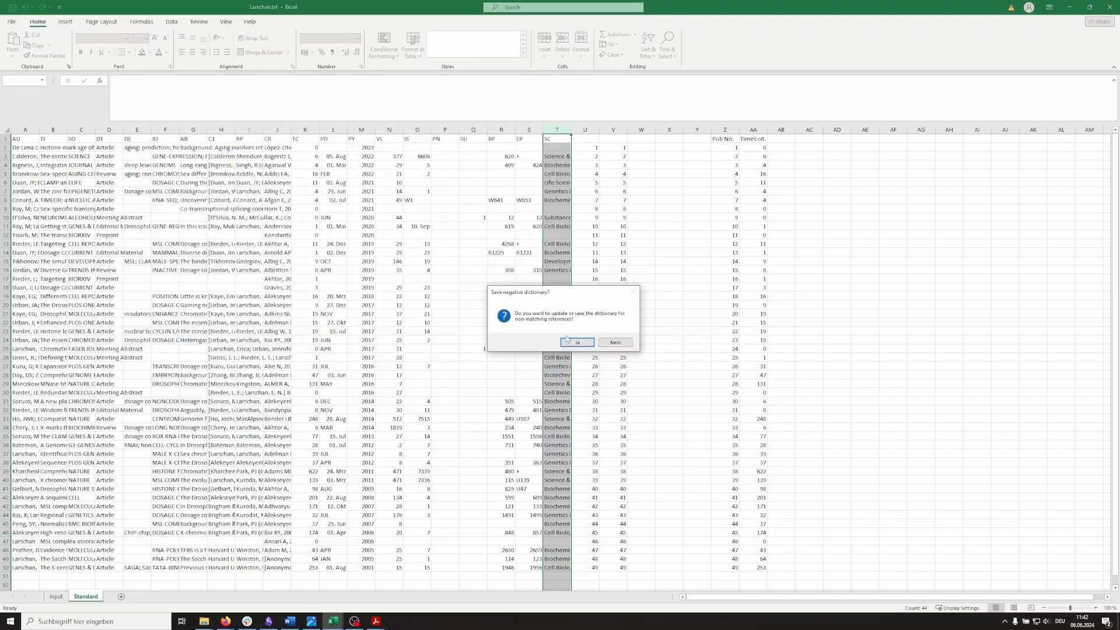
Save the dictionary of non-matching references as the CSV file non-matched_Larschan
click(577, 342)
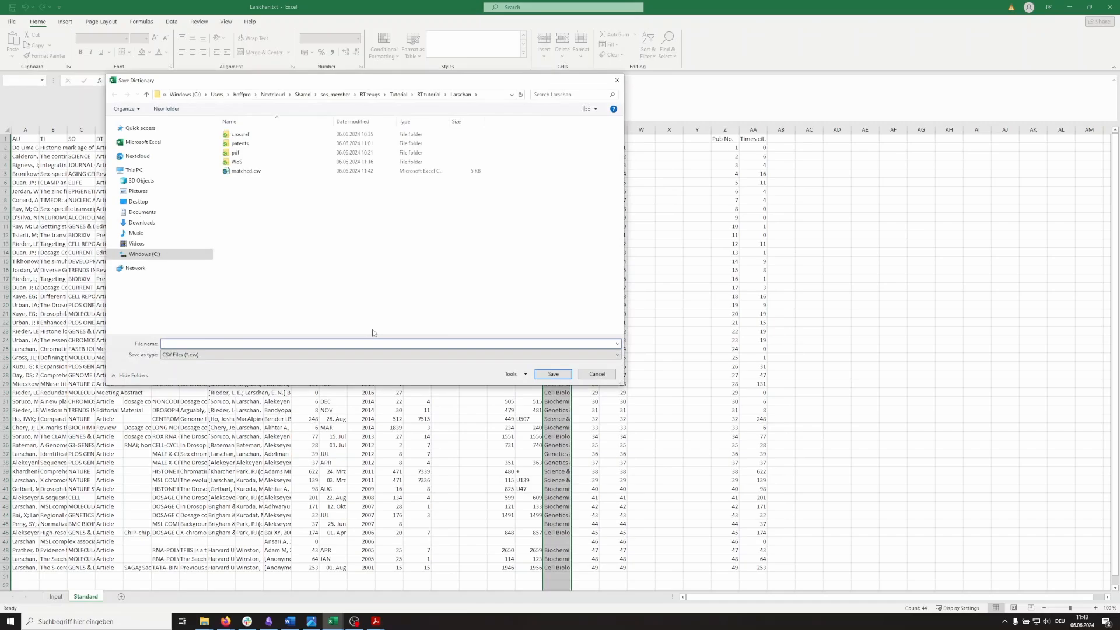
text(non-matched_Larschan)
click(552, 375)
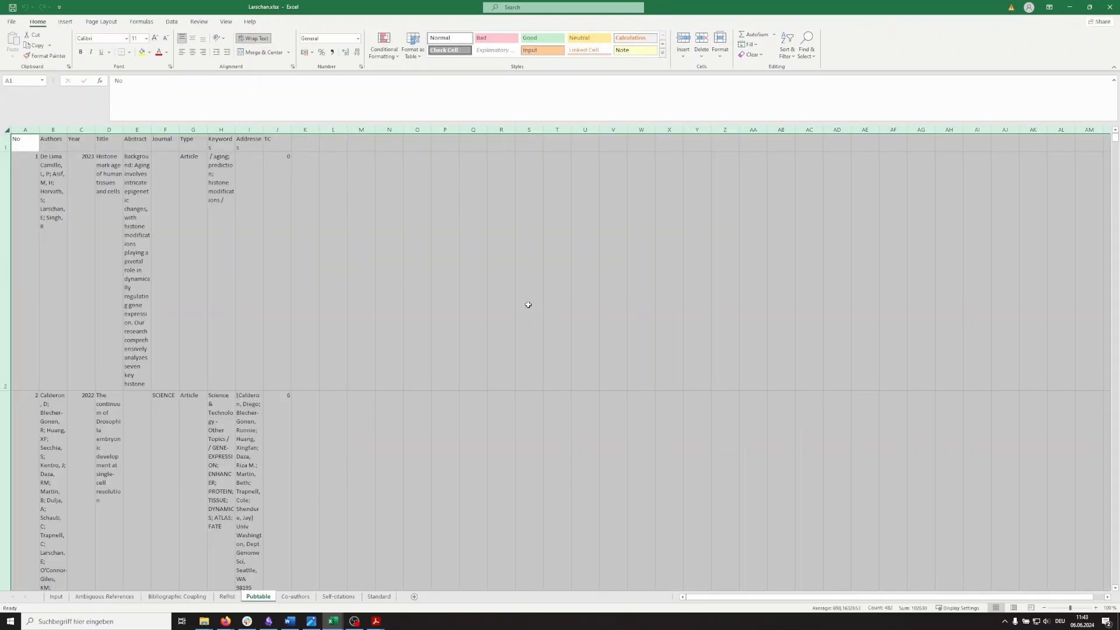
Turn off text wrapping for all cells in the Pubtable sheet
click(260, 43)
click(418, 215)
Switch to File Explorer and rename matched.csv in the Larschan folder as matched_Larschan.csv
key(super+Tab)
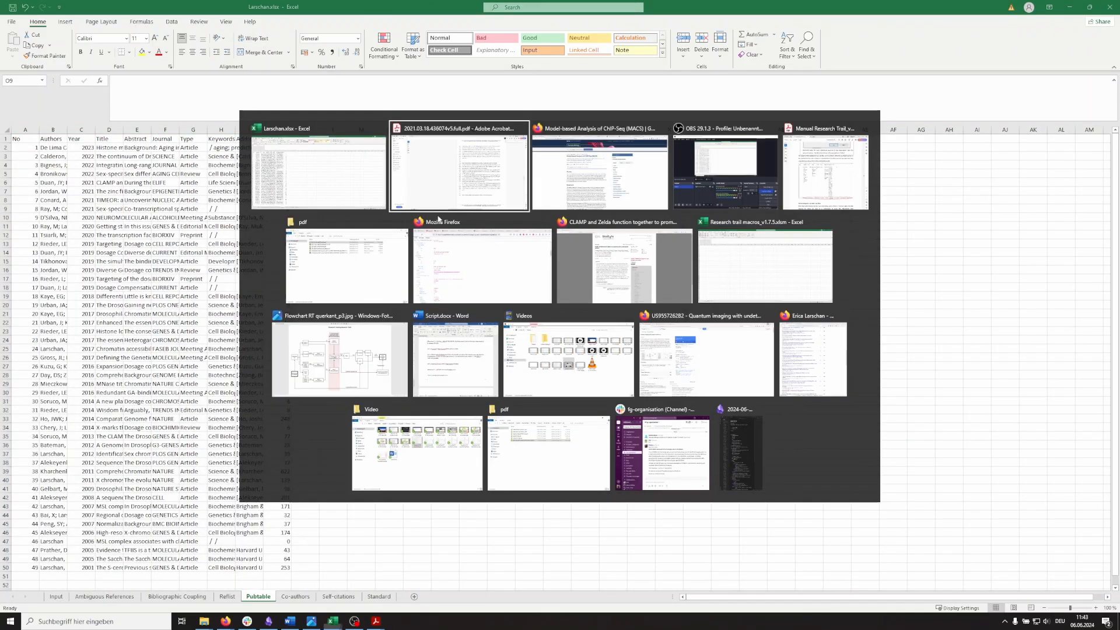
click(363, 262)
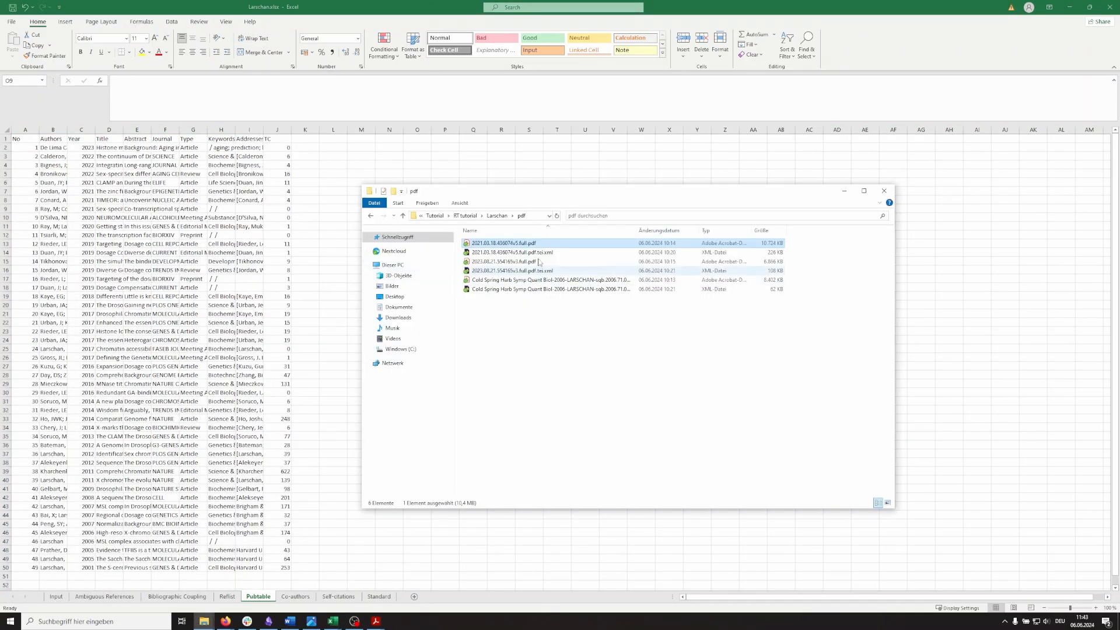
click(499, 216)
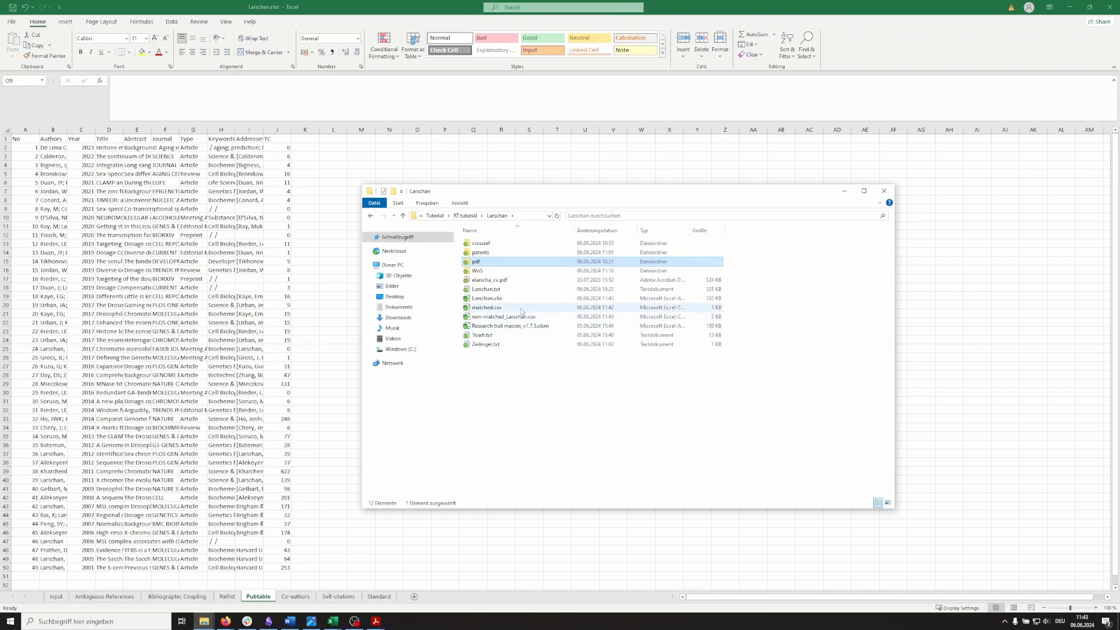
click(521, 311)
key(F2)
key(Right)
text(_Larschan)
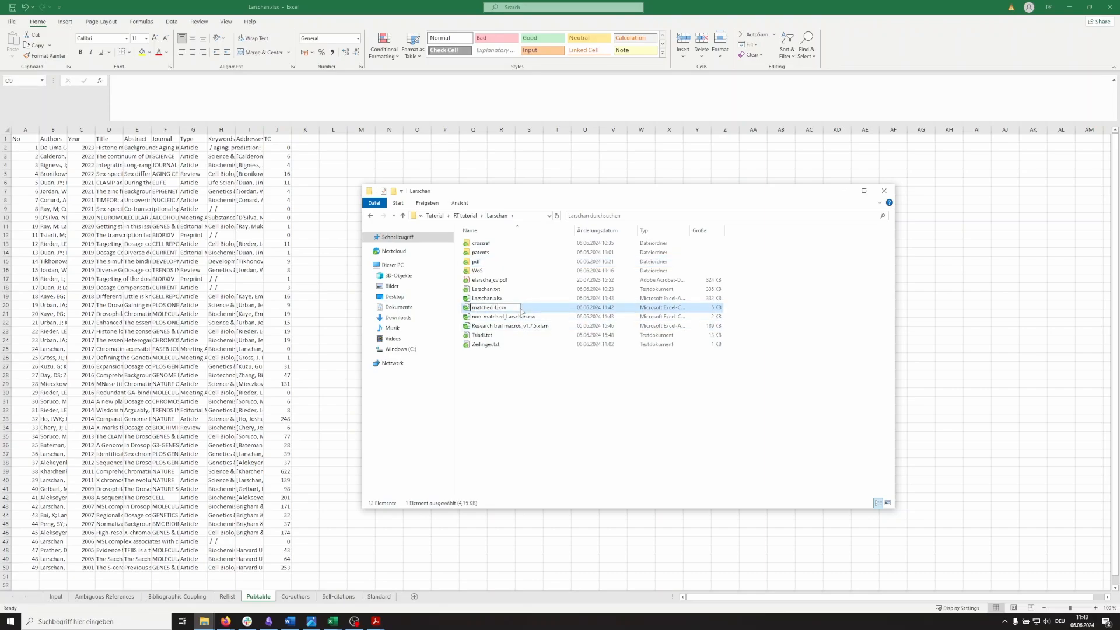
key(Return)
Open matched_Larschan.csv in Excel to review the matched reference pairs, and close it again
double_click(522, 311)
click(426, 287)
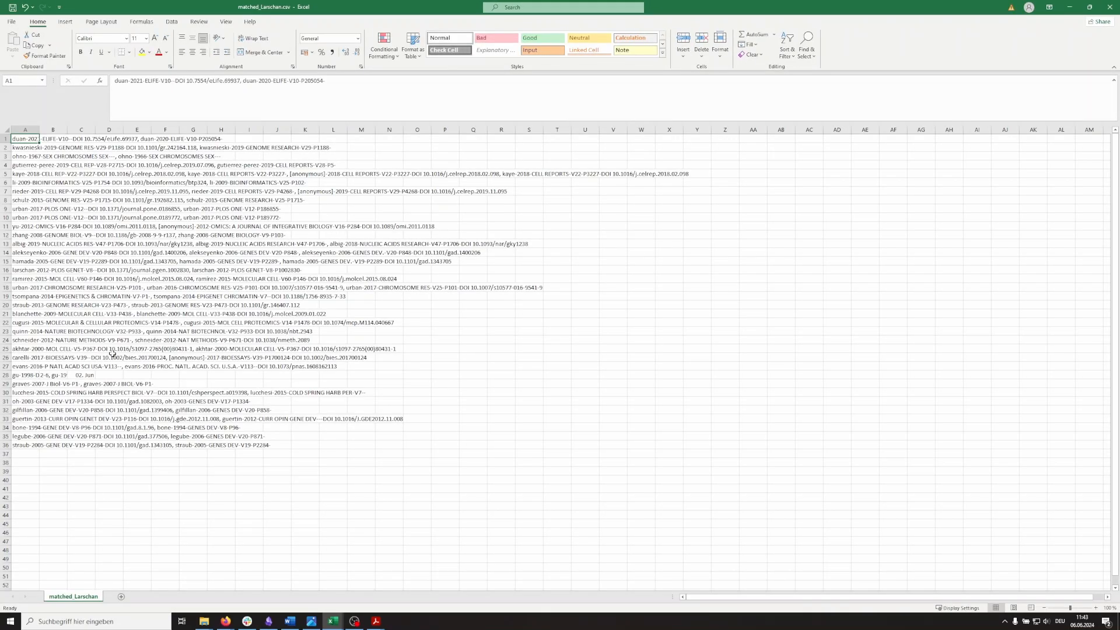
click(44, 329)
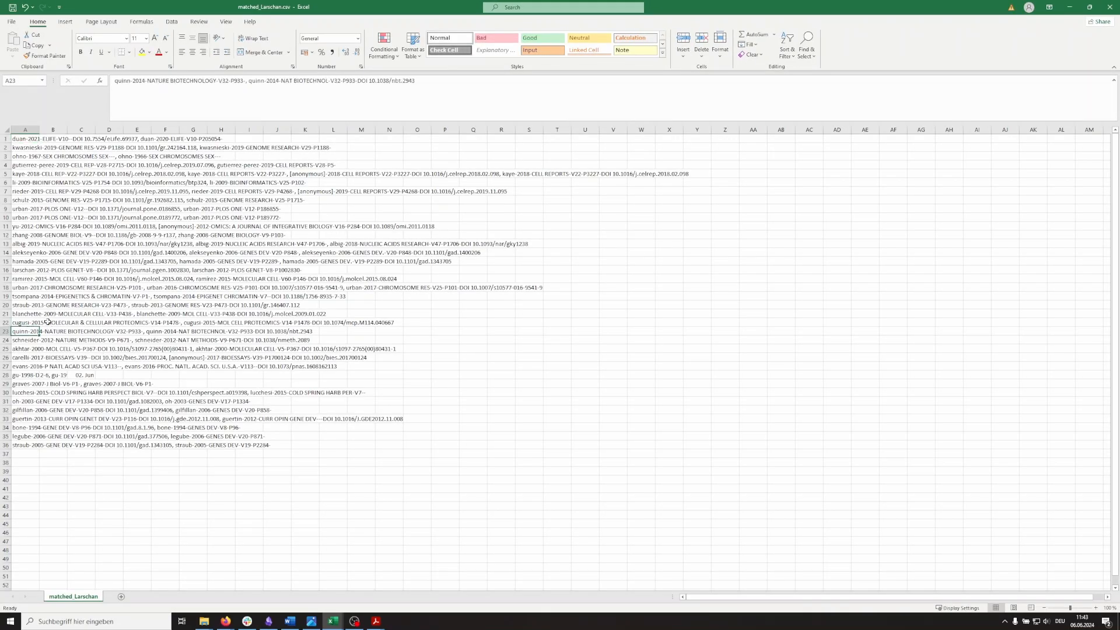
click(1111, 8)
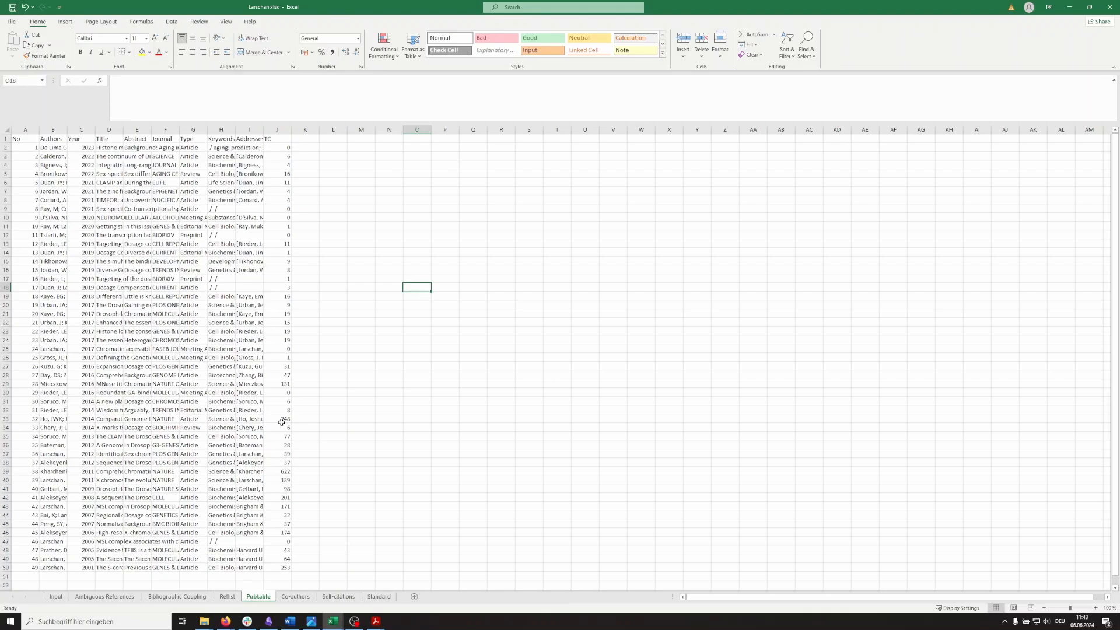
Run the Count macro from Research trail macros_v1.7.5.xlsm on the Bibliographic Coupling sheet
click(176, 596)
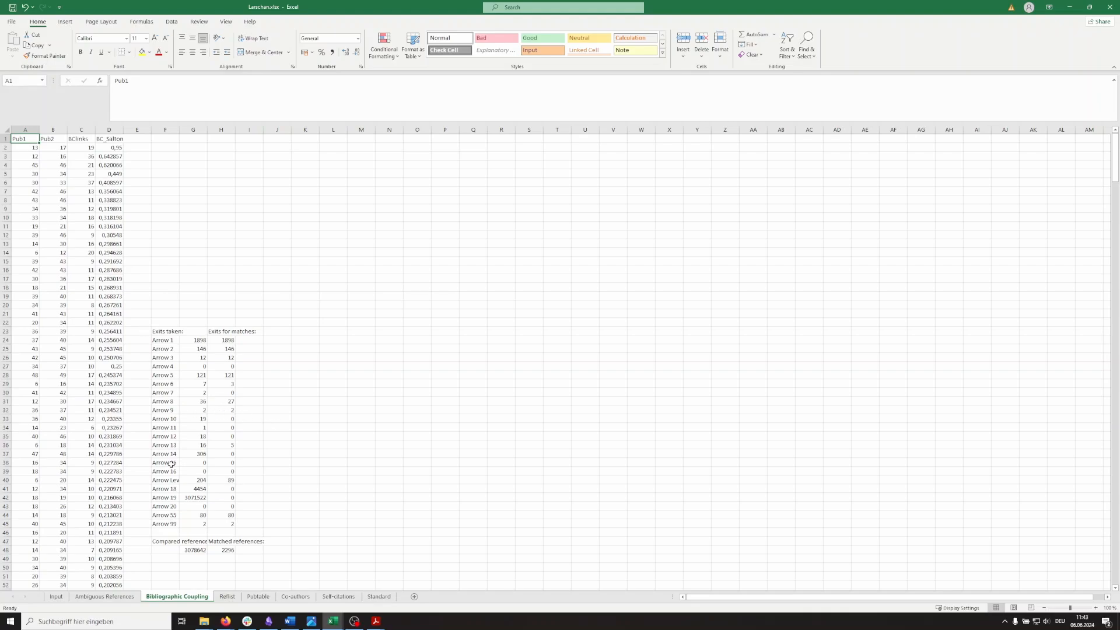
click(168, 275)
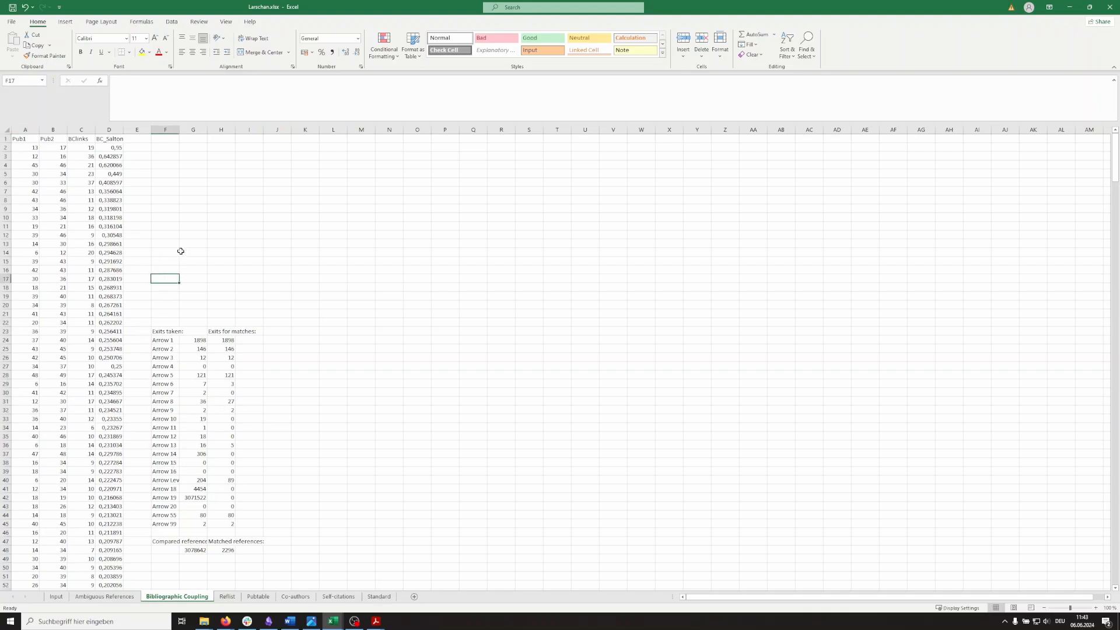
click(200, 200)
click(225, 22)
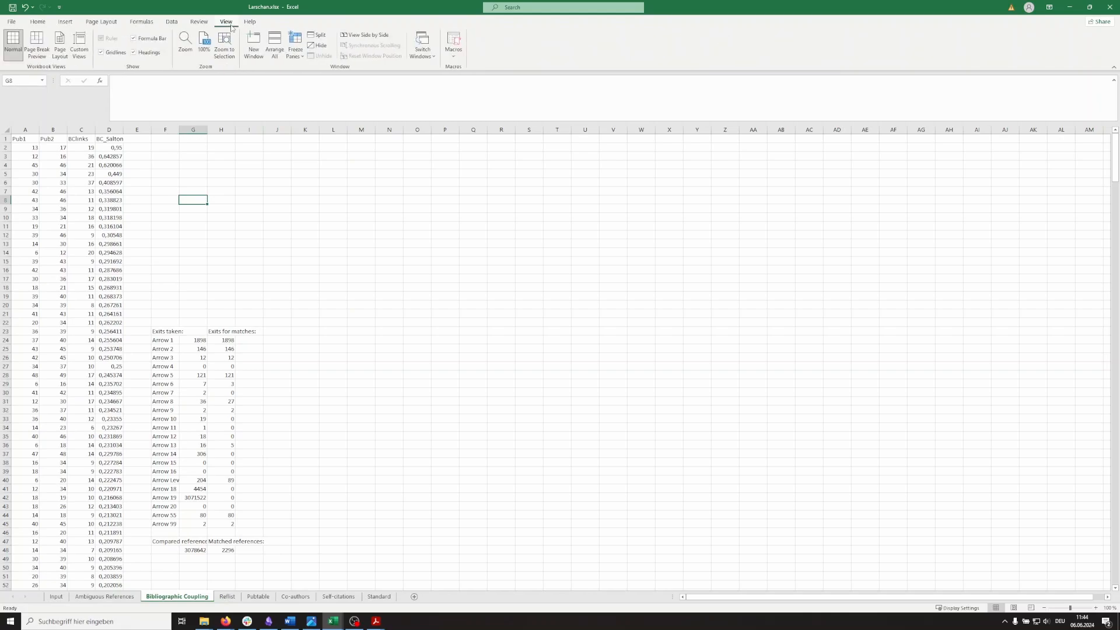
click(454, 43)
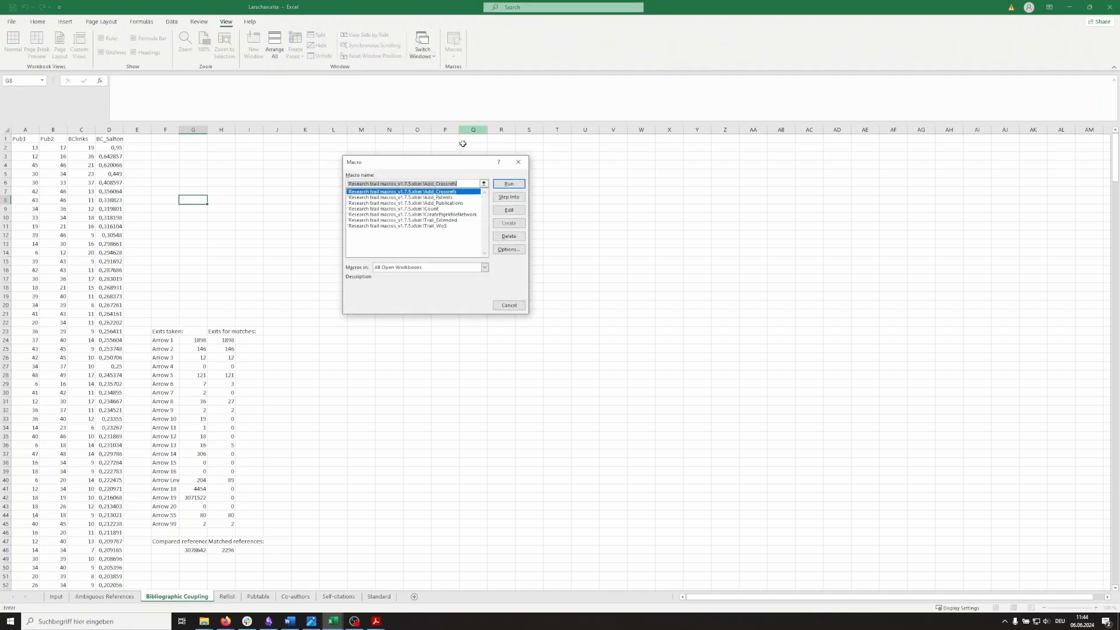
click(447, 209)
click(510, 184)
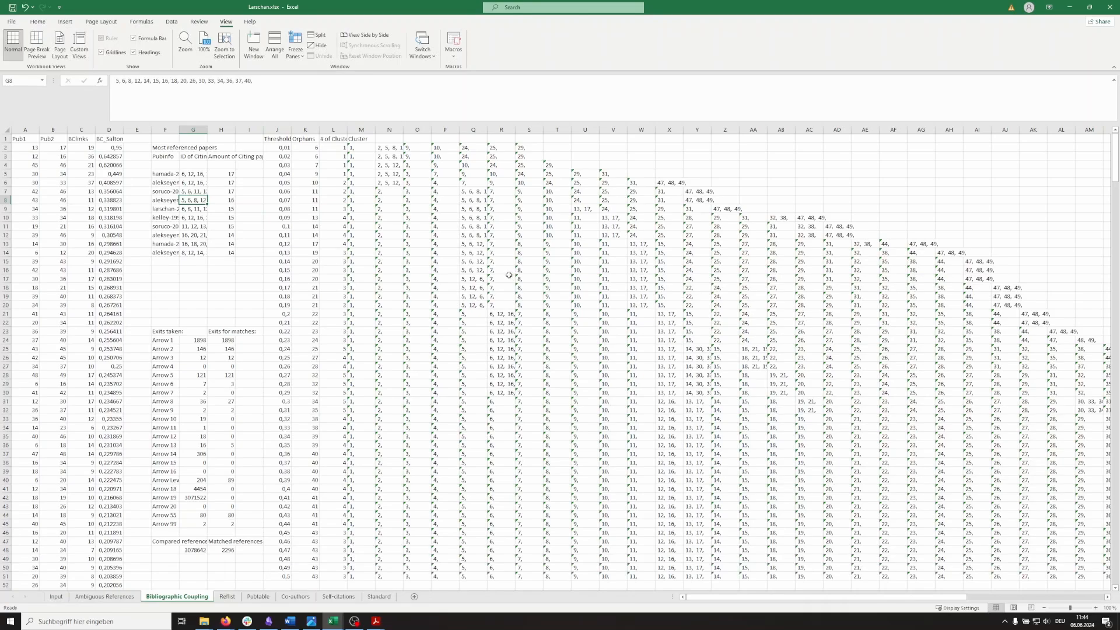
Examine the entries in the most referenced papers list on the Bibliographic Coupling sheet
click(634, 147)
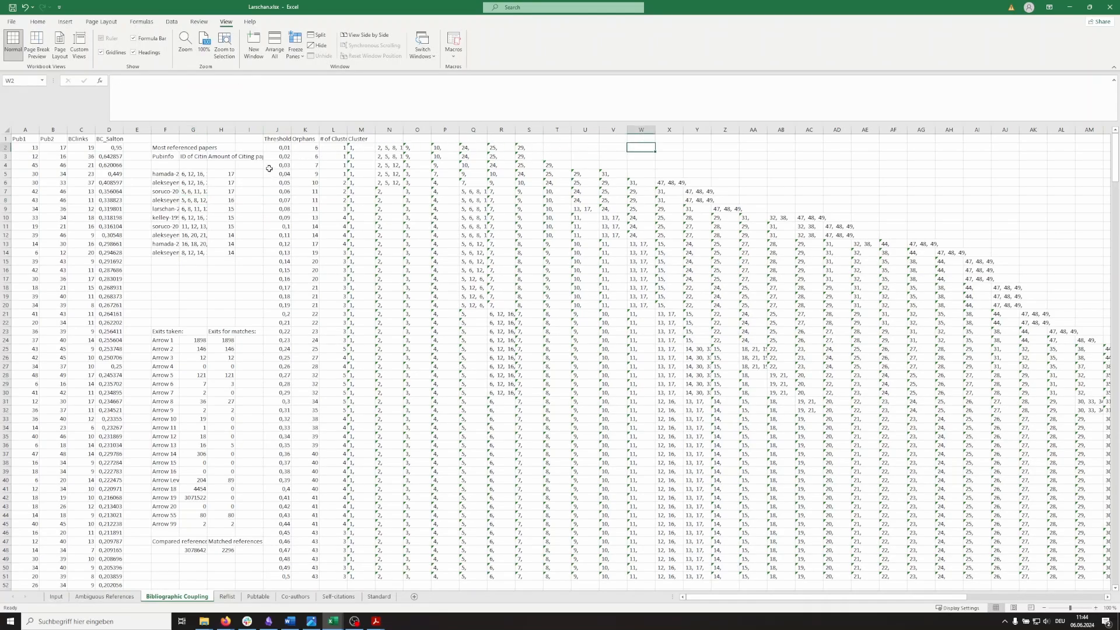
click(161, 156)
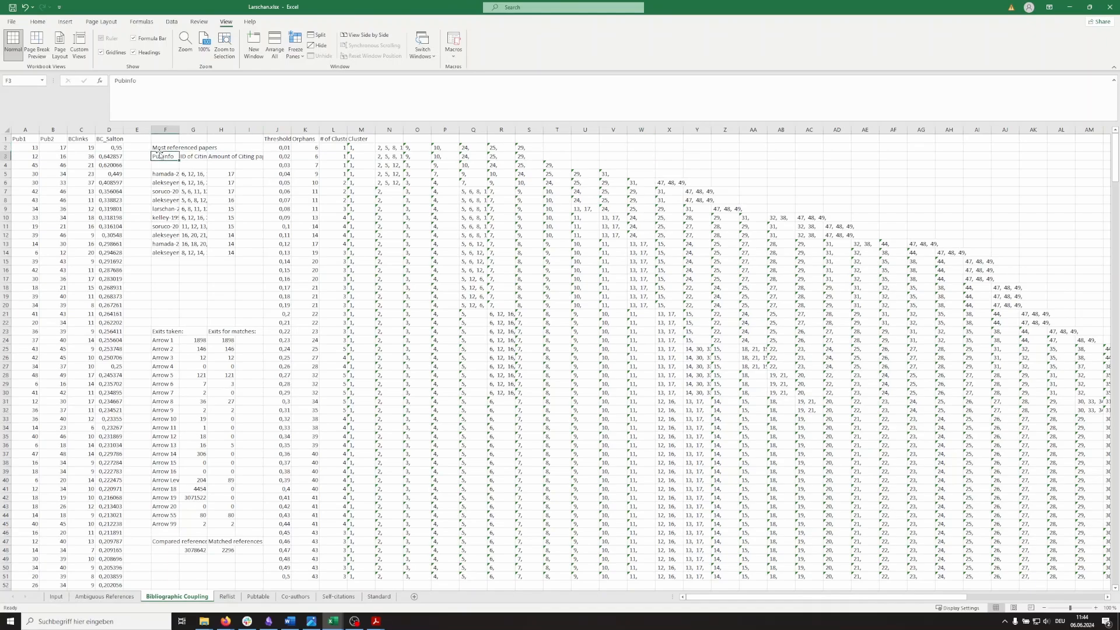
click(167, 176)
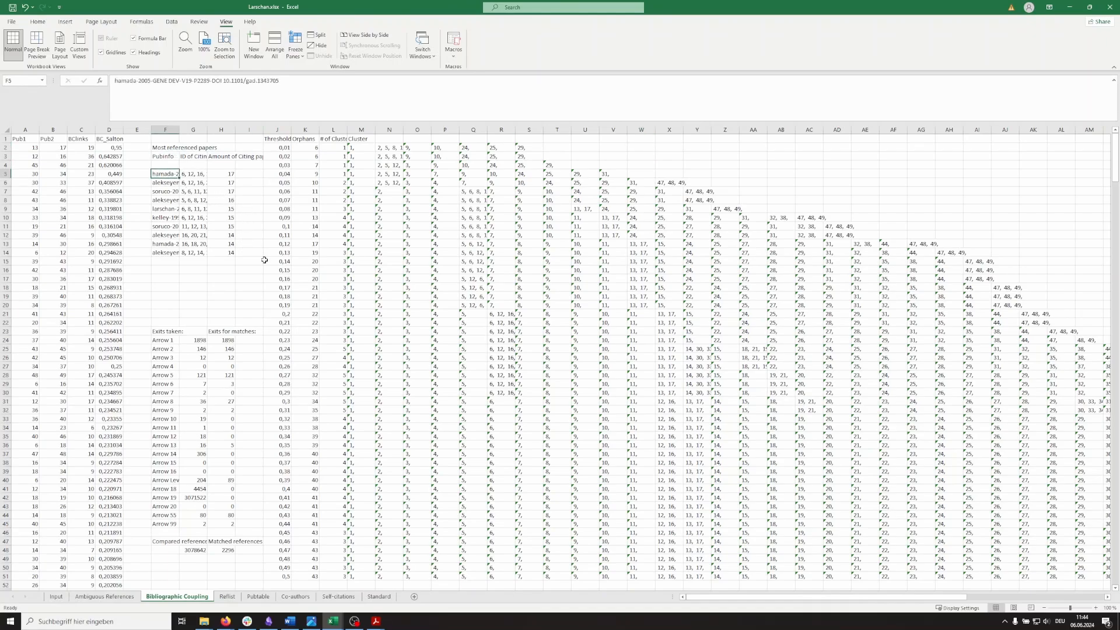
key(Down)
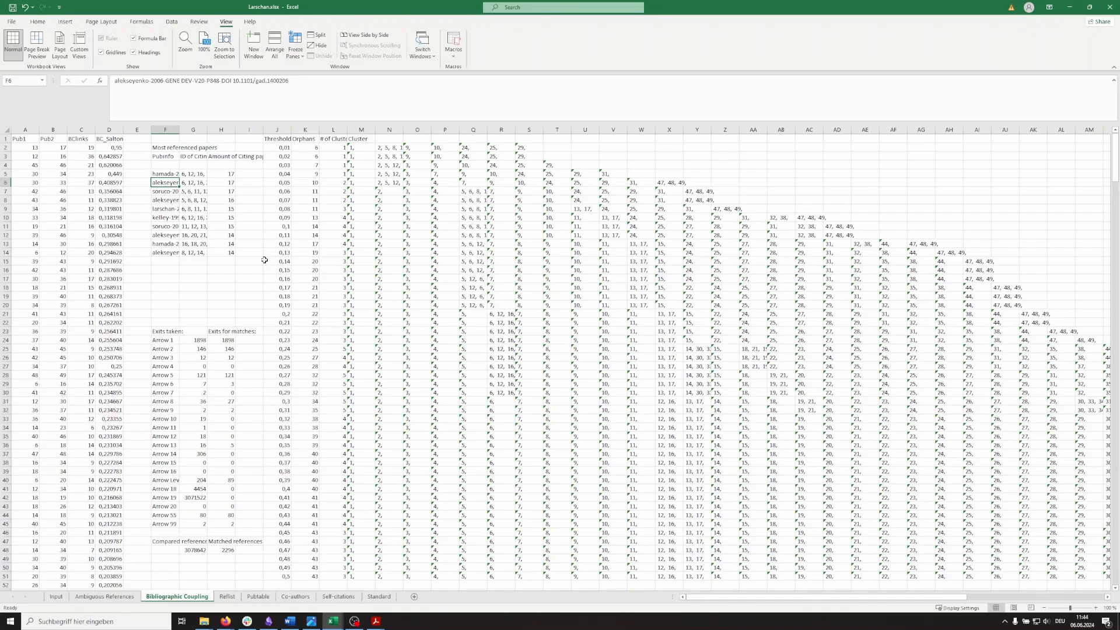
key(Down)
key(Down)
key(Down)
key(Down)
key(Down)
key(Down)
key(Down)
key(Up)
key(Up)
key(Up)
key(Up)
key(Up)
key(Up)
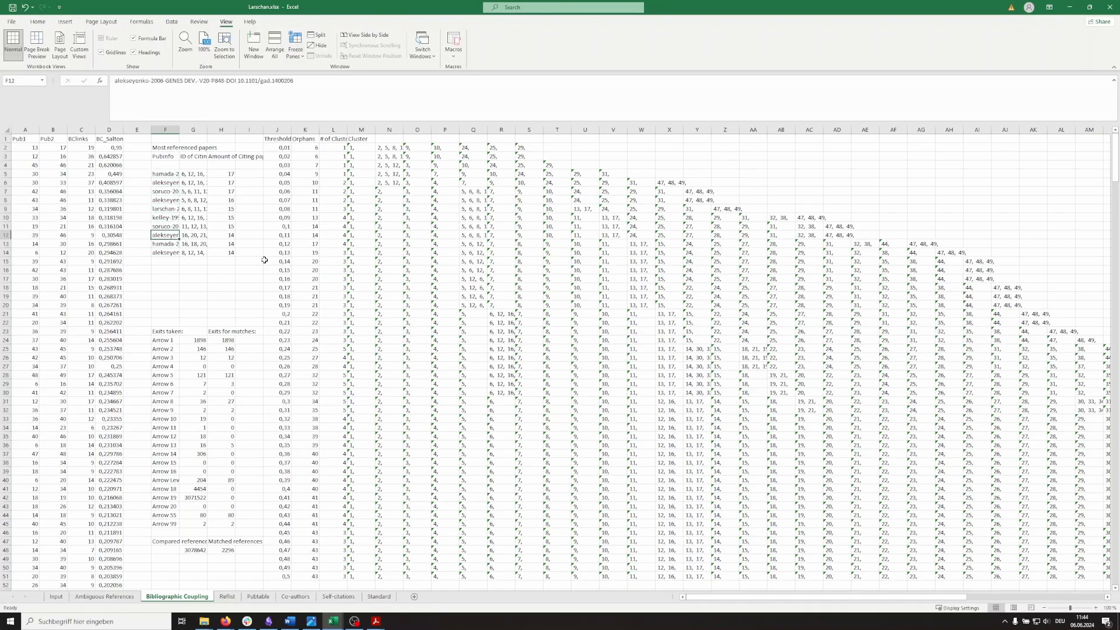
key(Up)
key(Up)
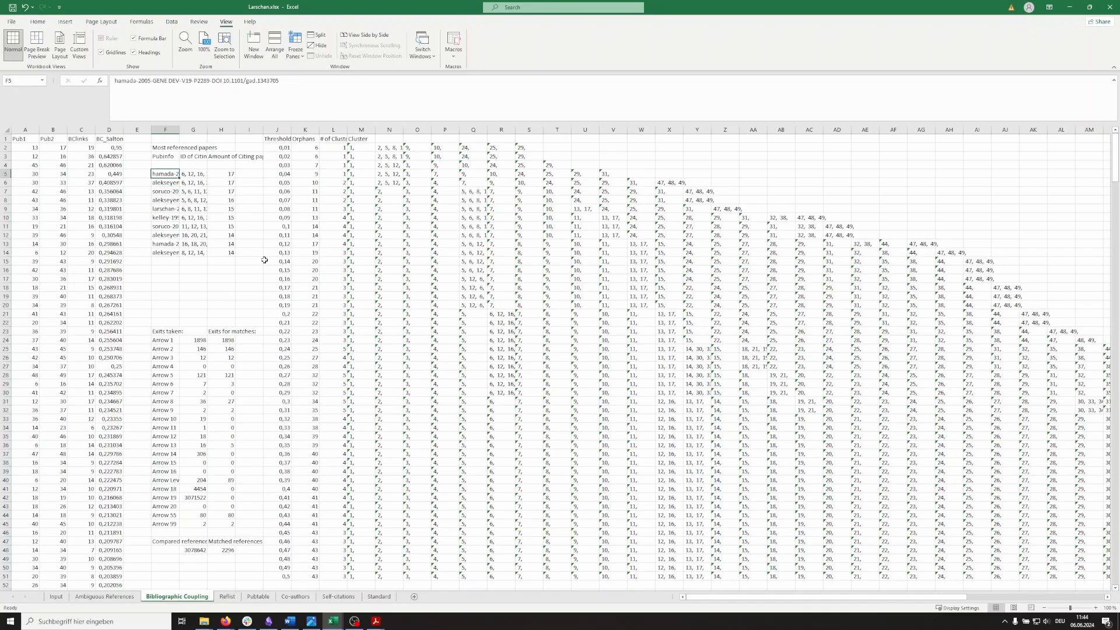
key(Up)
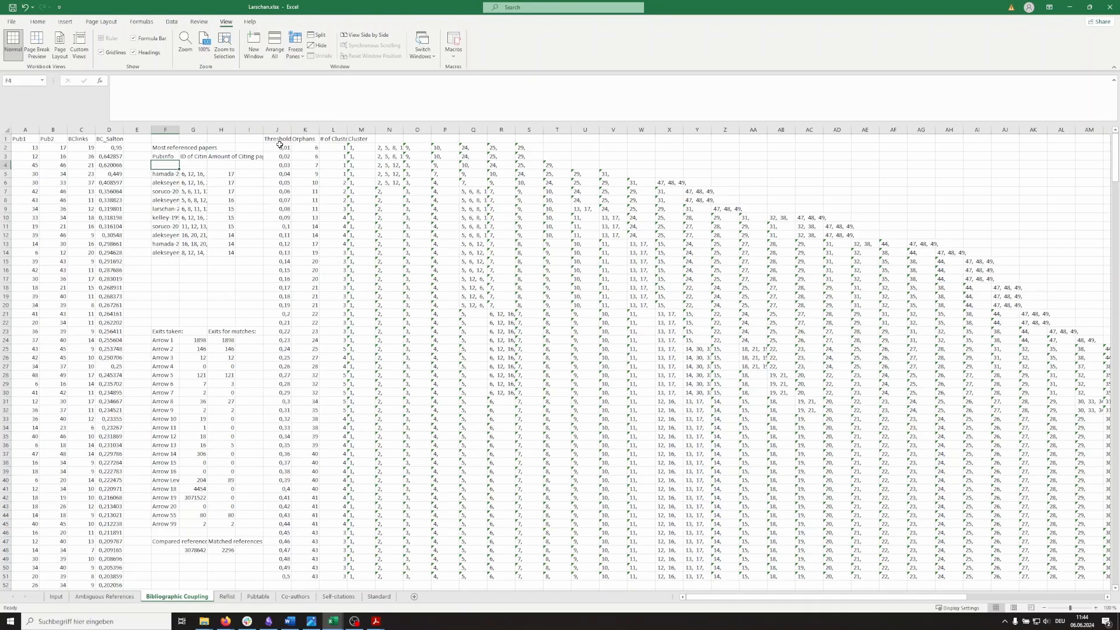
Check the number of clusters at the bibliographic coupling thresholds 0.05 and 0.08
click(281, 147)
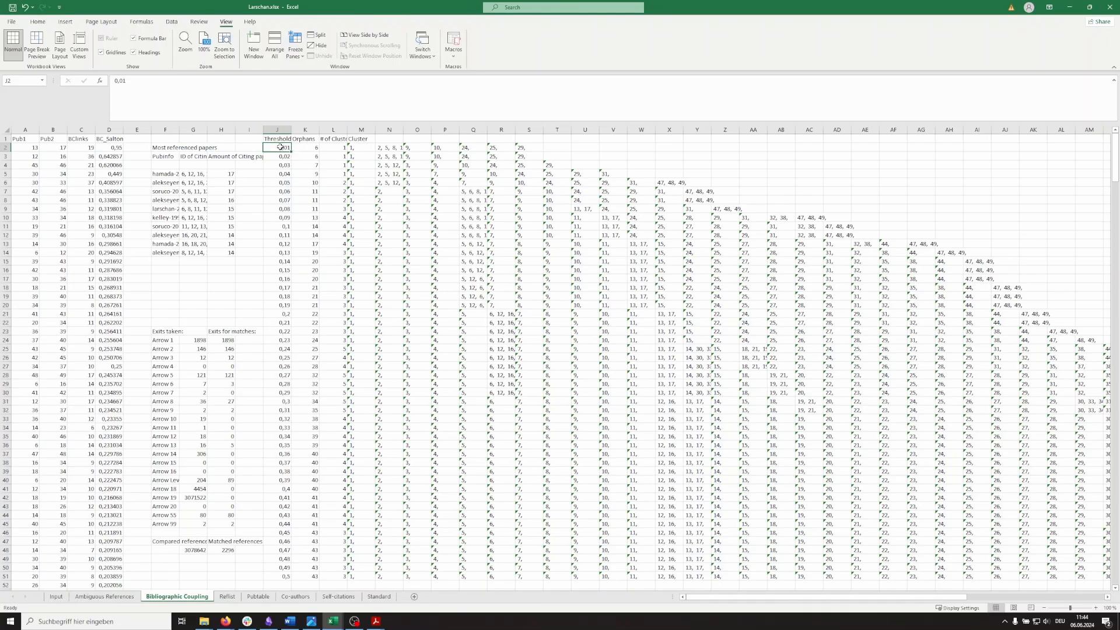
click(279, 183)
click(330, 182)
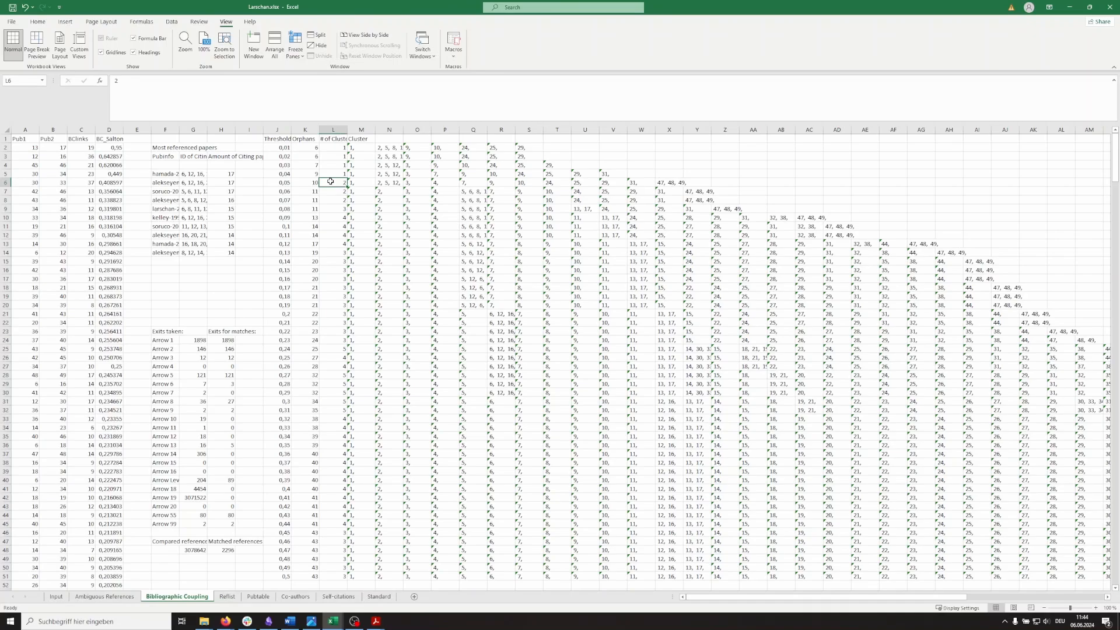
click(278, 208)
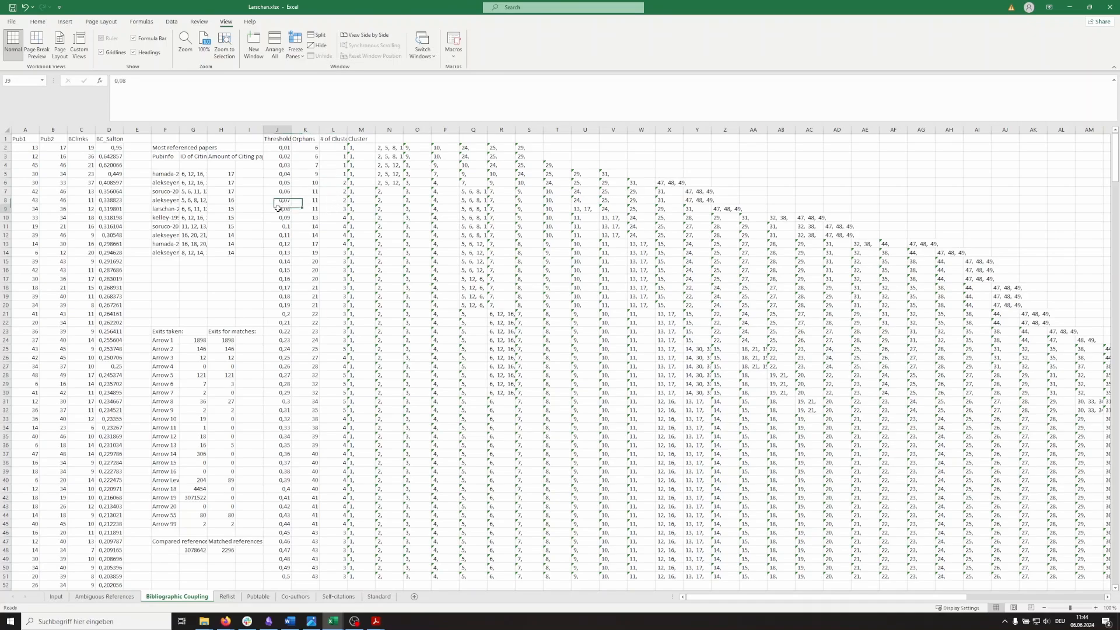
click(338, 209)
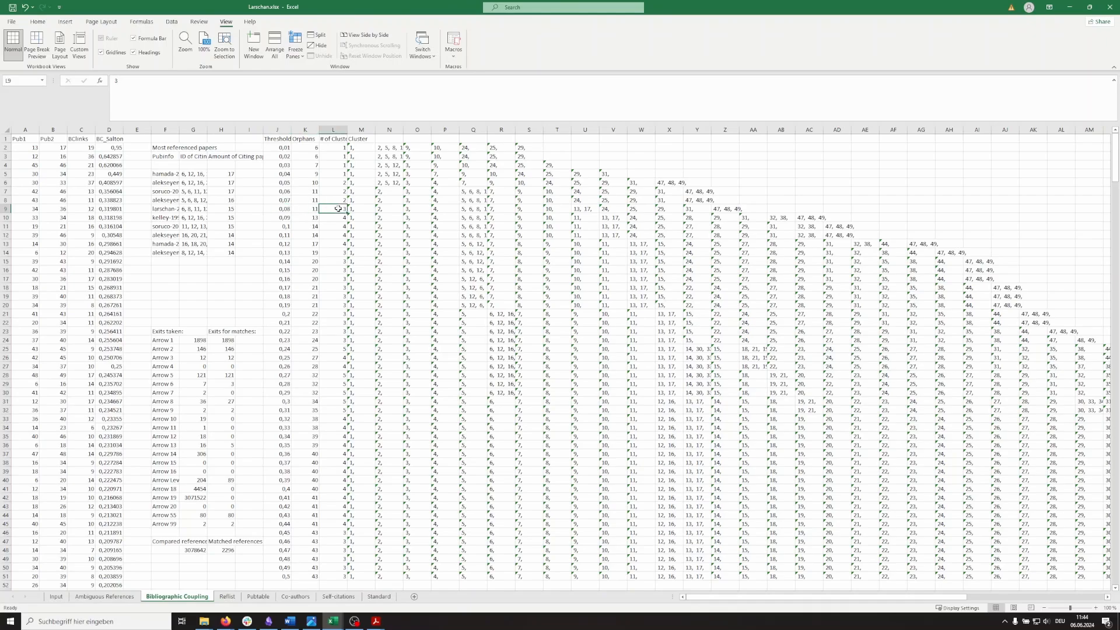
Run the CreatePajekfileNetwork macro with a Salton's cosine cutoff of 0.03
click(282, 219)
click(340, 218)
click(453, 39)
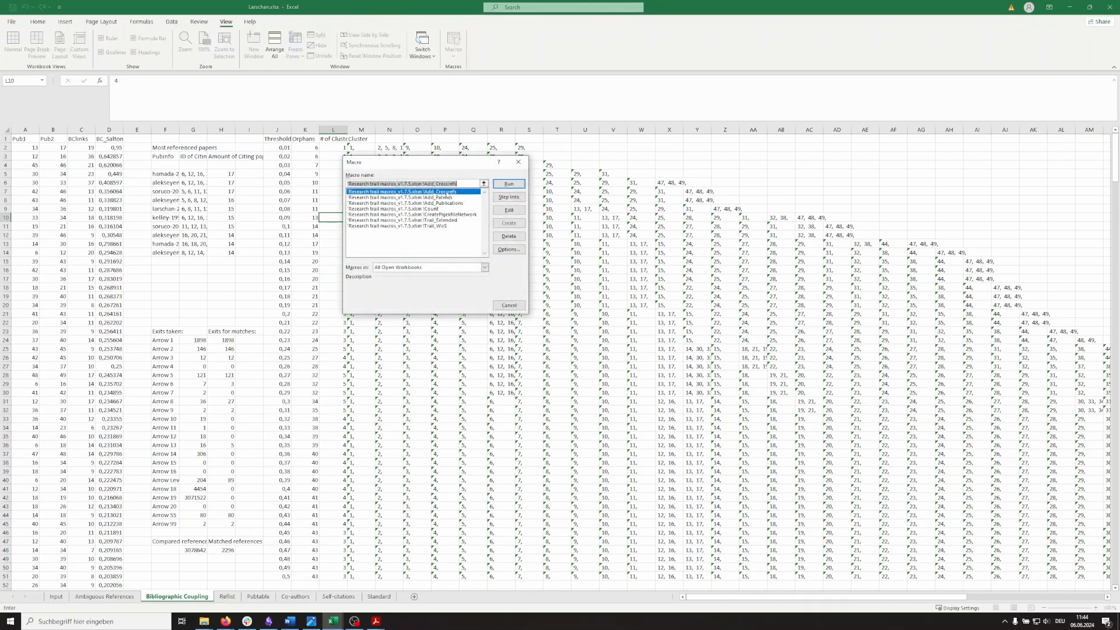
click(439, 214)
click(509, 183)
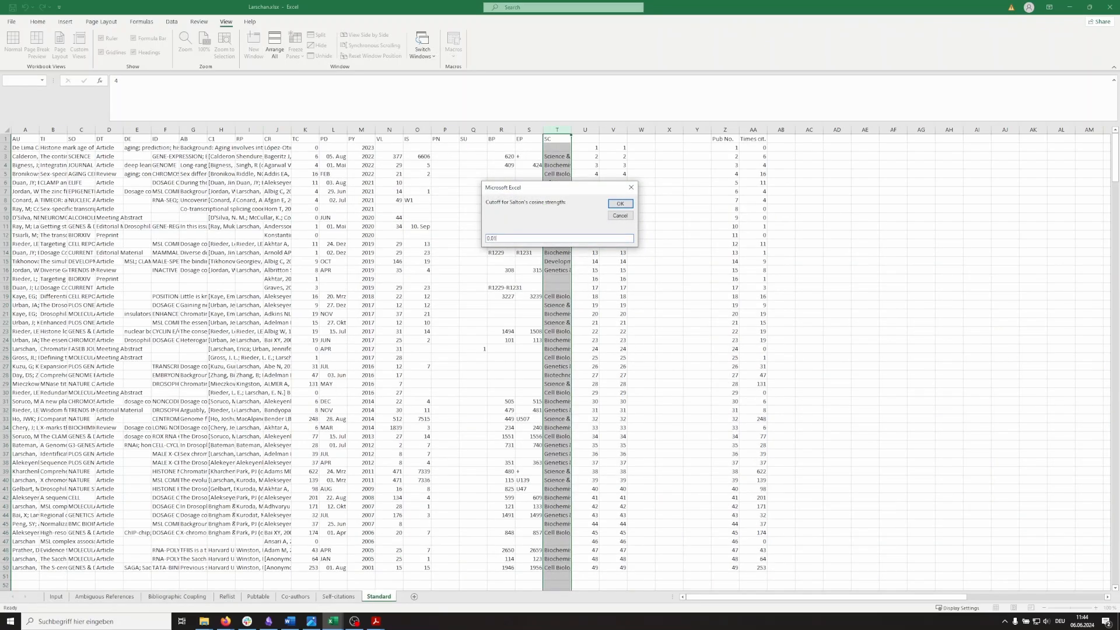
key(Return)
Run CreatePajekfileNetwork again with a Salton's cosine cutoff of 0.05
click(453, 40)
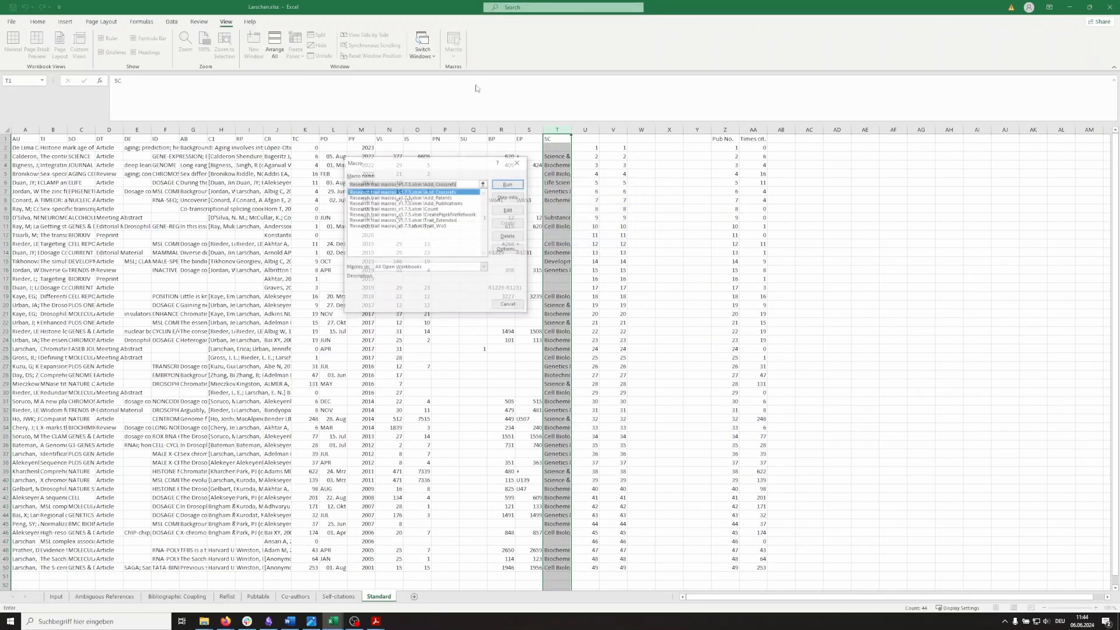
click(449, 207)
click(457, 214)
click(508, 183)
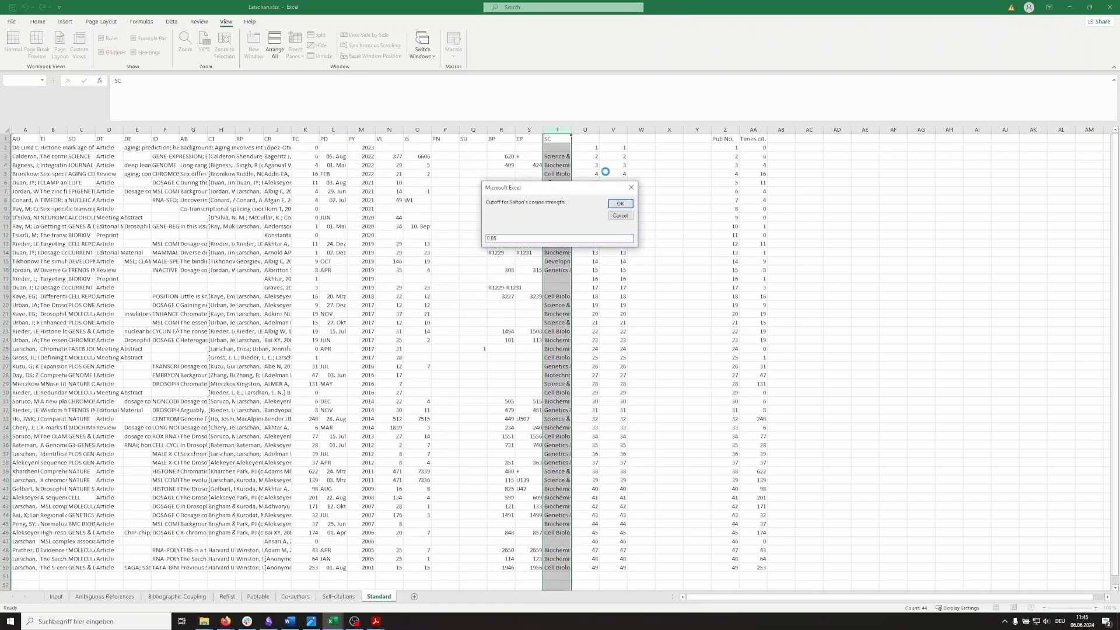
click(620, 203)
click(453, 40)
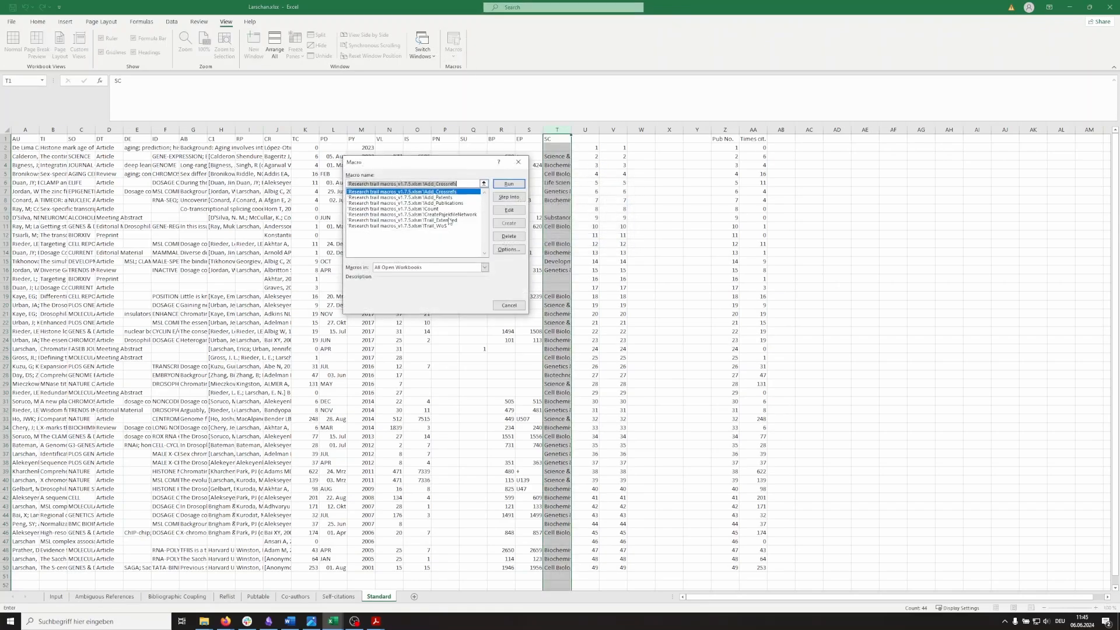
click(449, 215)
click(508, 184)
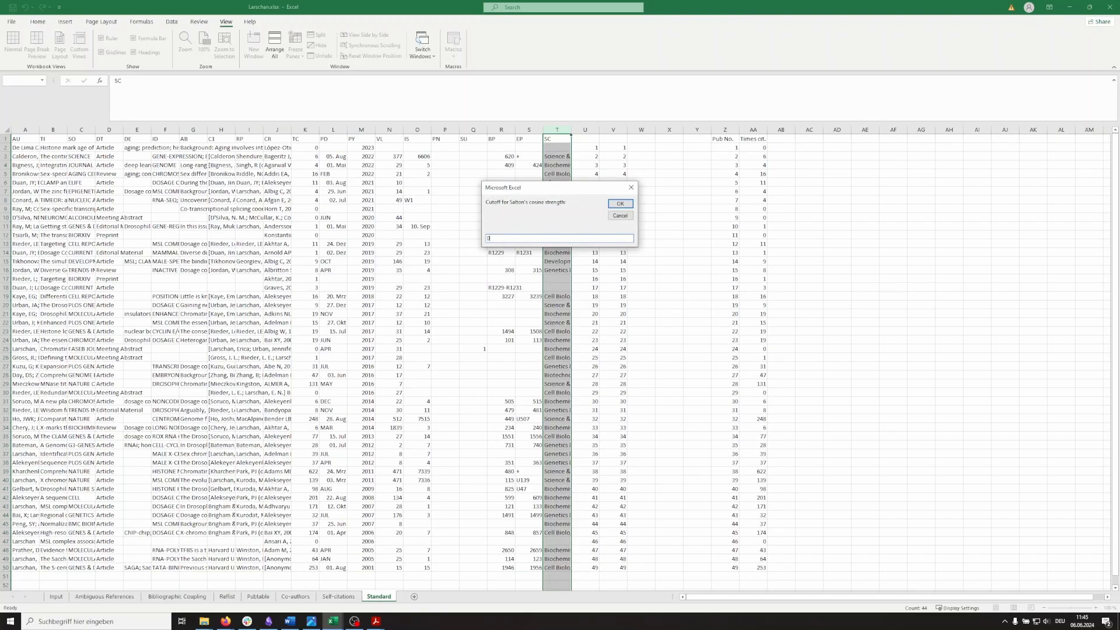
click(611, 215)
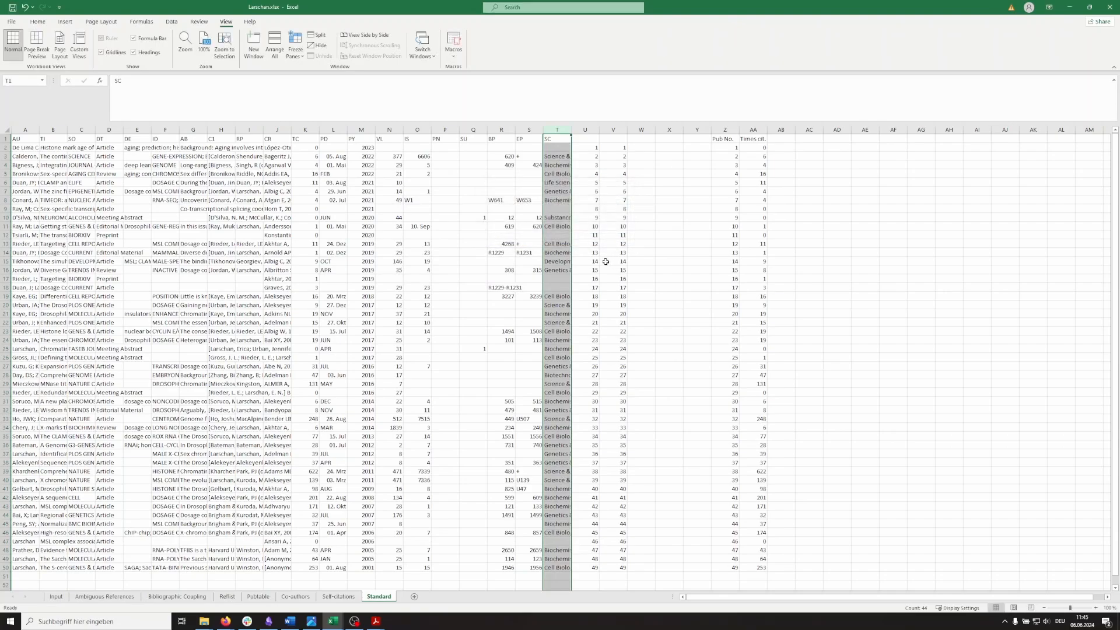
Switch to the research trails flowchart image and advance to the page highlighting the Pajek stage
key(alt+Tab)
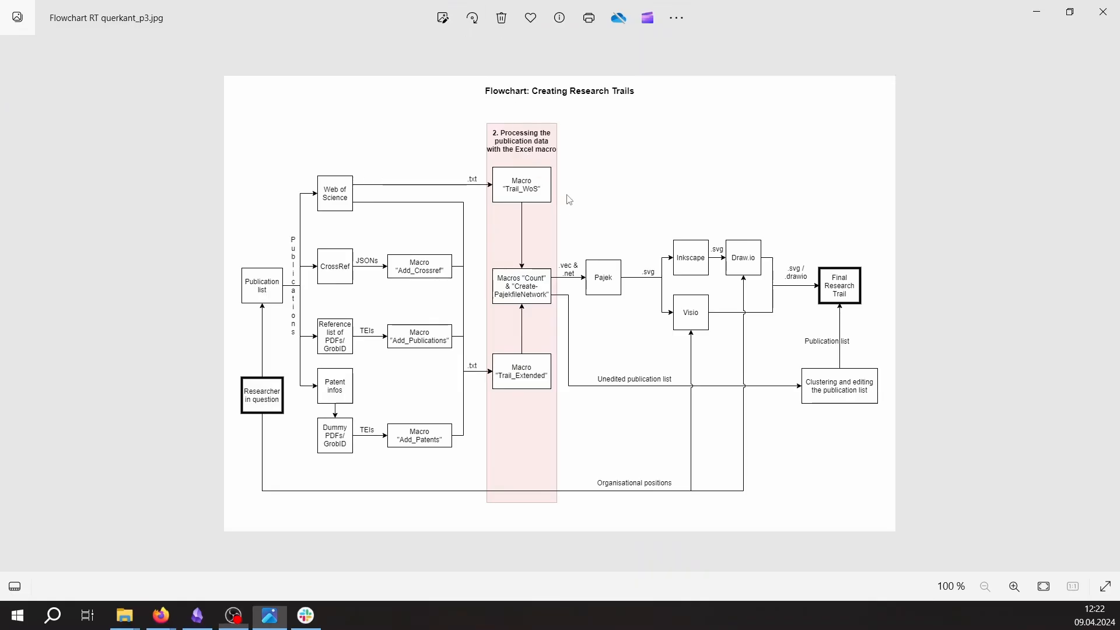
key(Right)
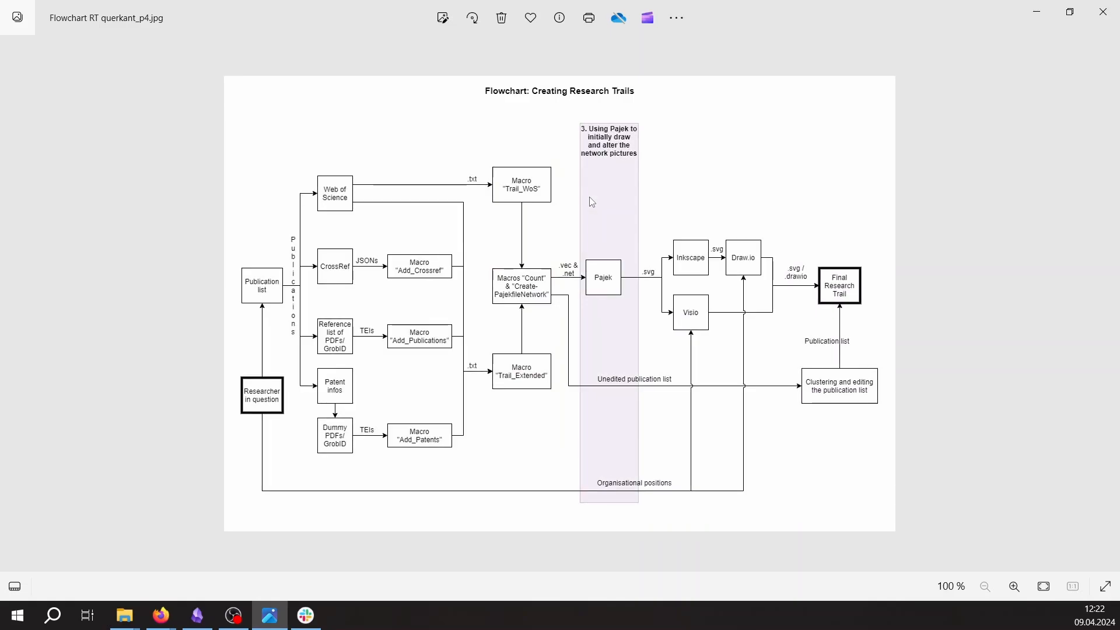
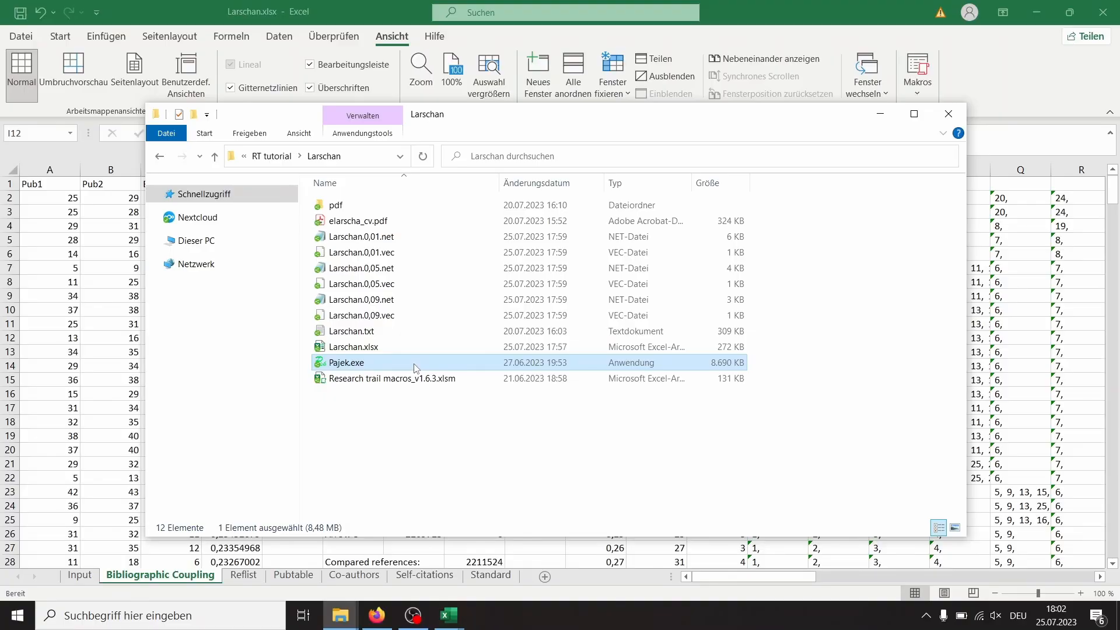
Switch to the Pajek website in Firefox and select its web address
key(alt+Tab)
key(alt+Tab)
key(alt+Tab)
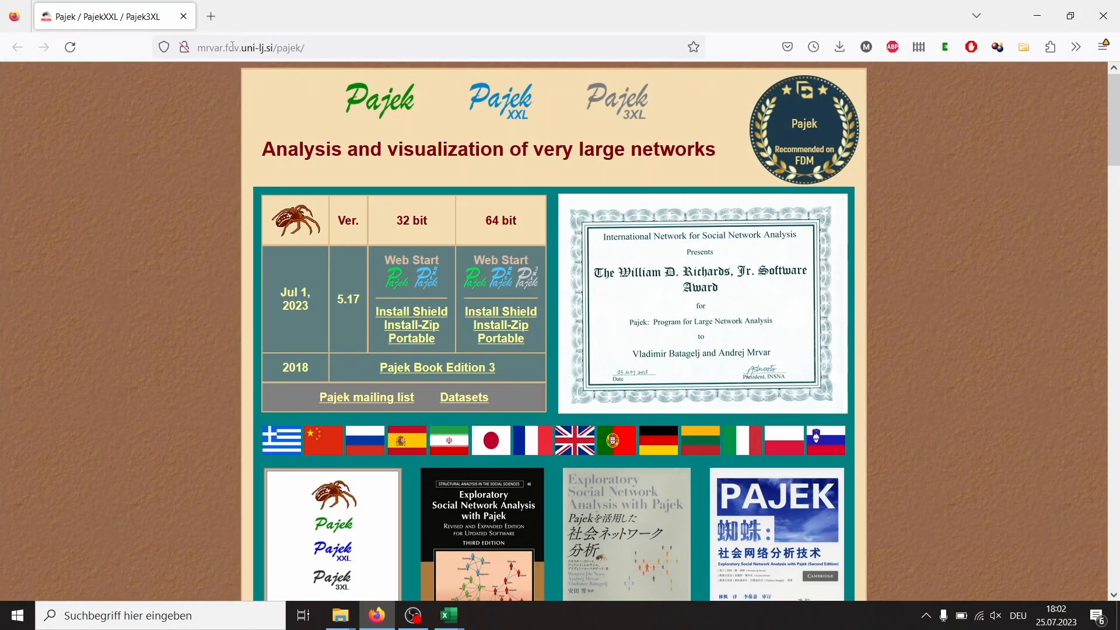
click(232, 47)
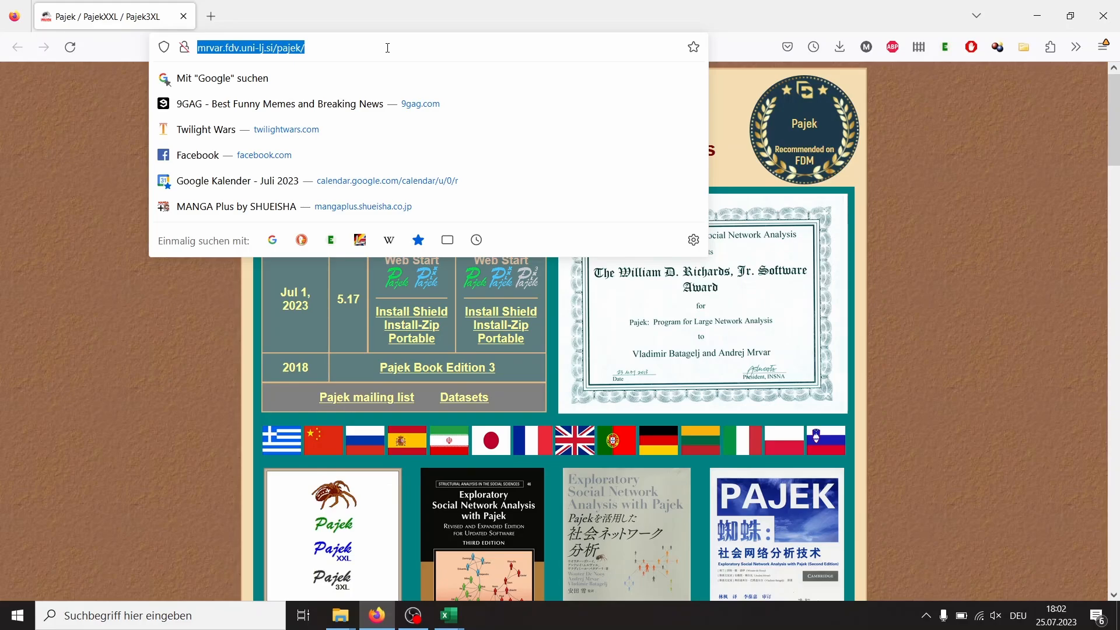
Search the web for "pajek download" in a new tab, decline non-essential cookies, and minimise the browser
key(ctrl+t)
text(pajek )
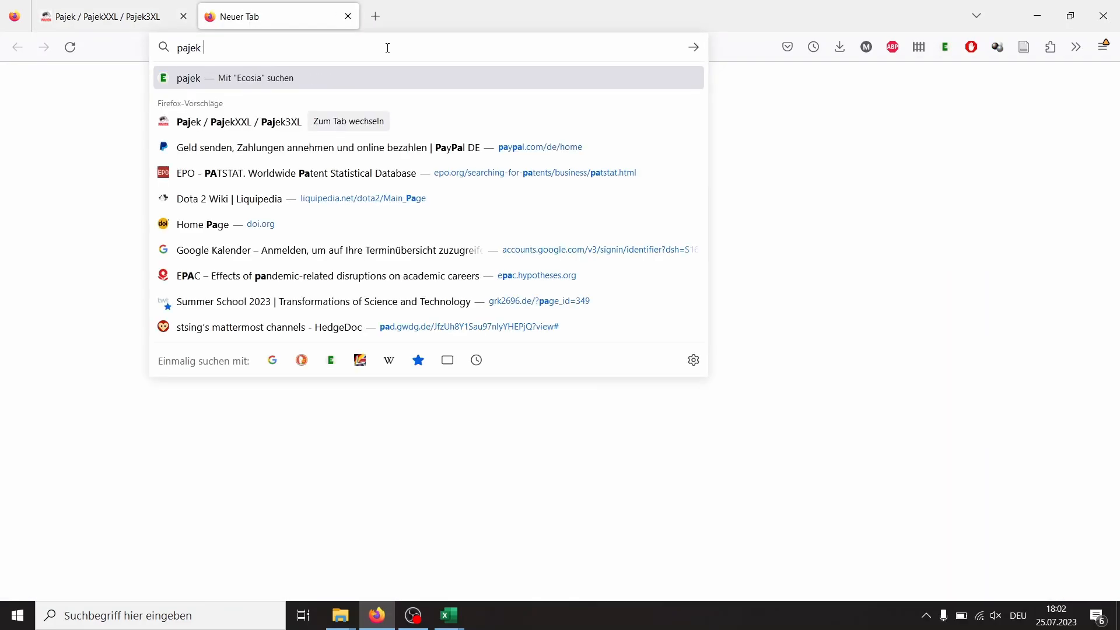
text(download)
key(Return)
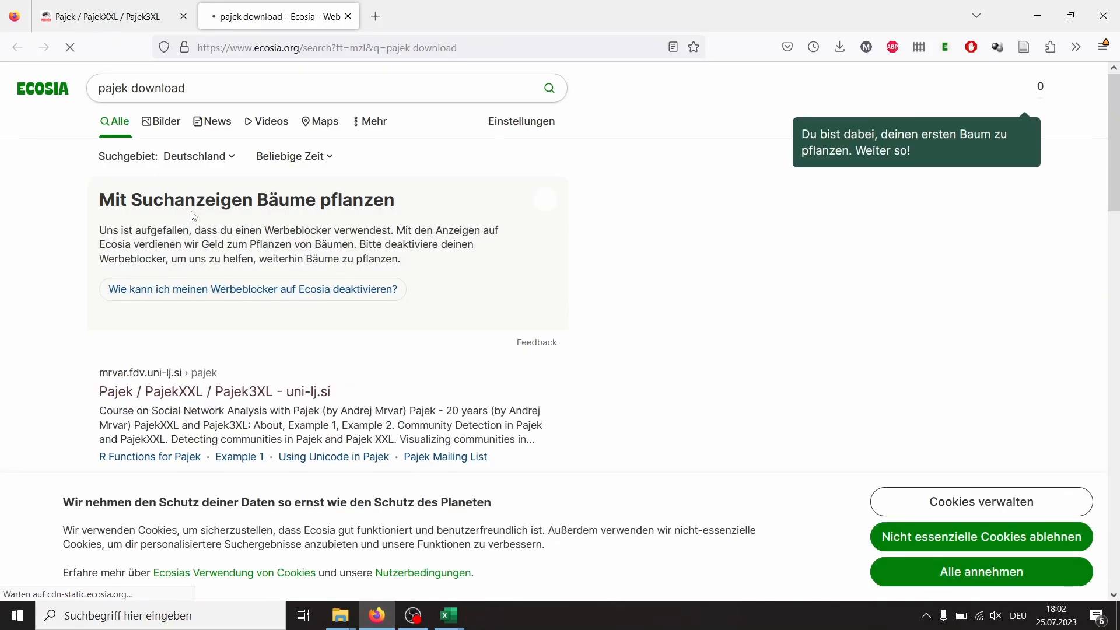
click(999, 538)
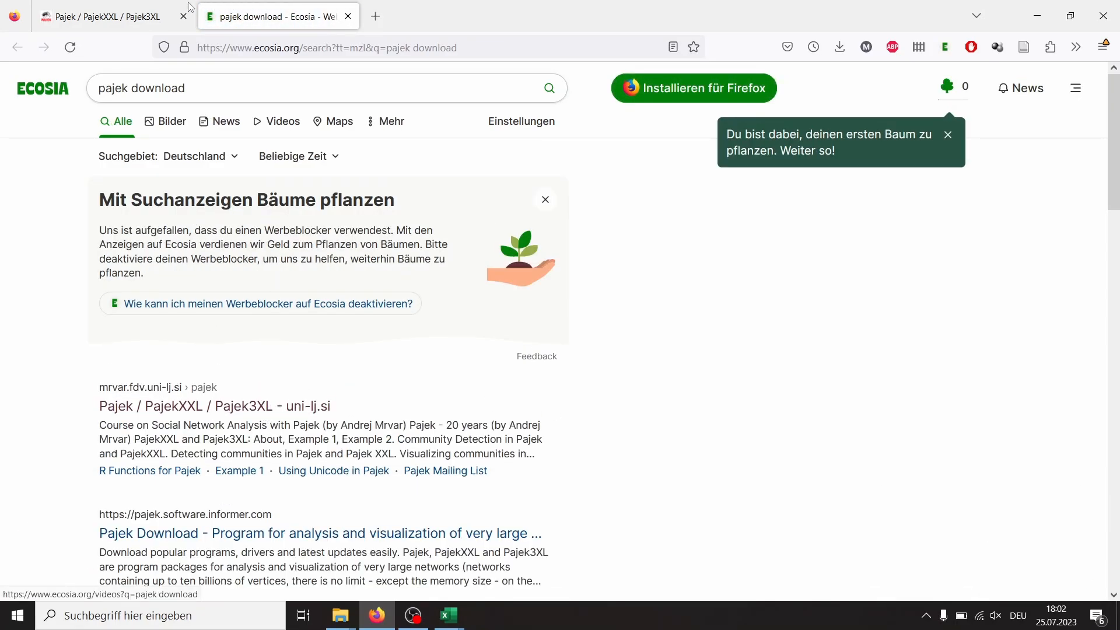
click(1036, 16)
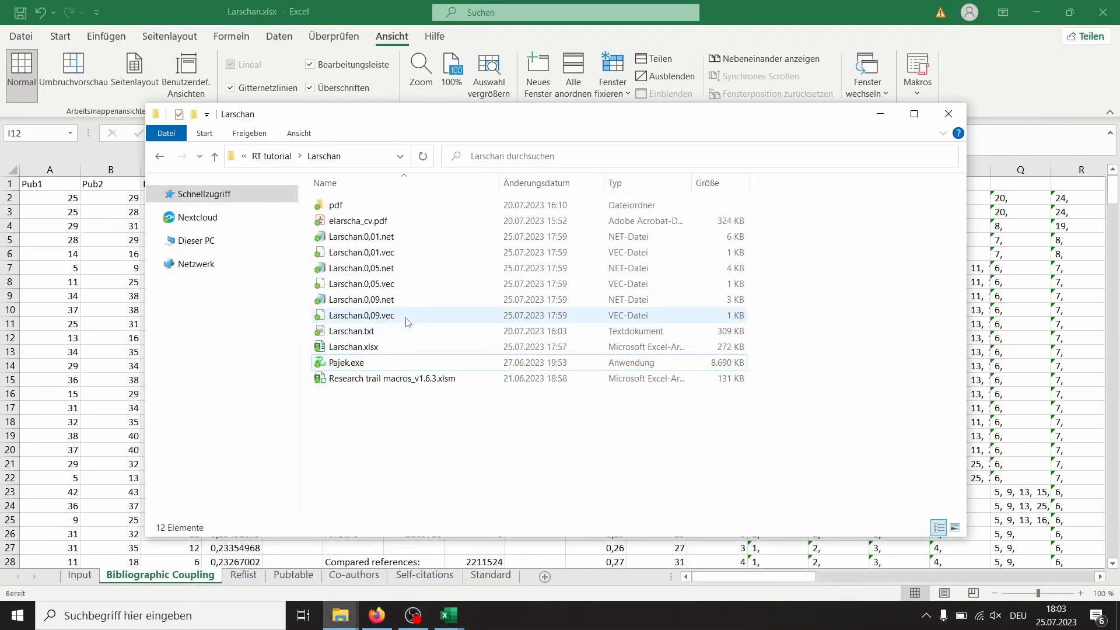
Launch Pajek.exe from the Larschan folder and load the network file Larschan.0,09.net
double_click(385, 364)
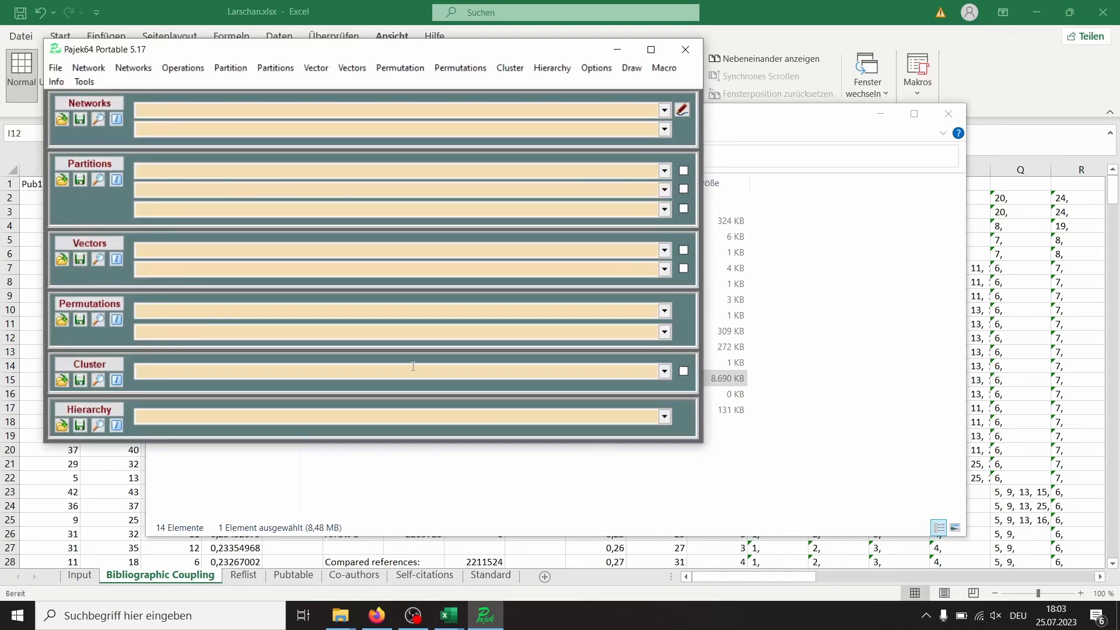
click(63, 119)
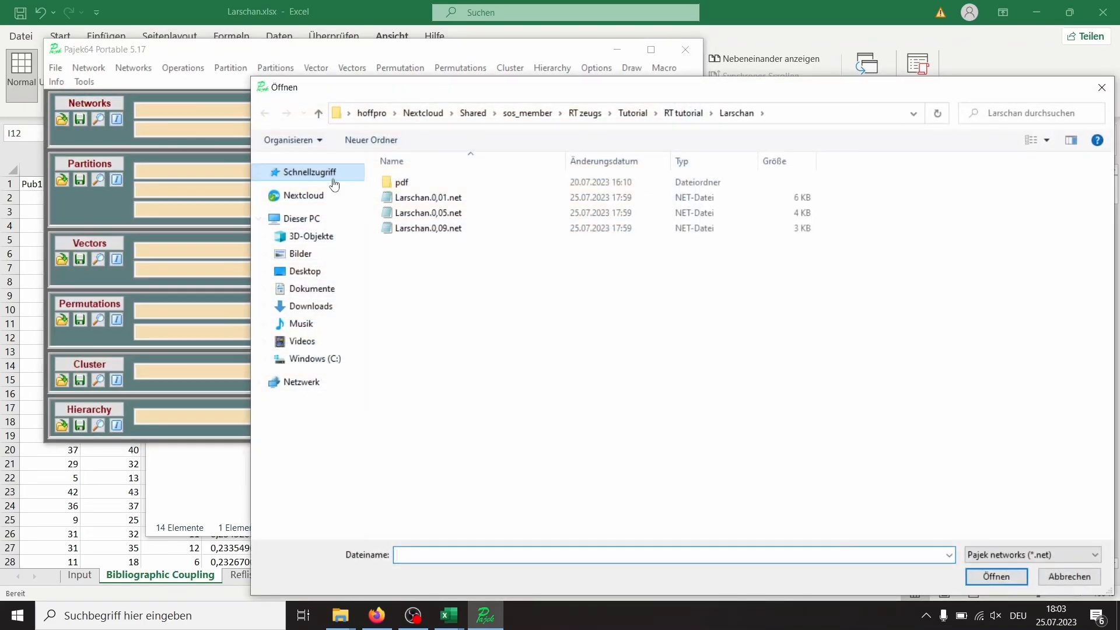
click(430, 197)
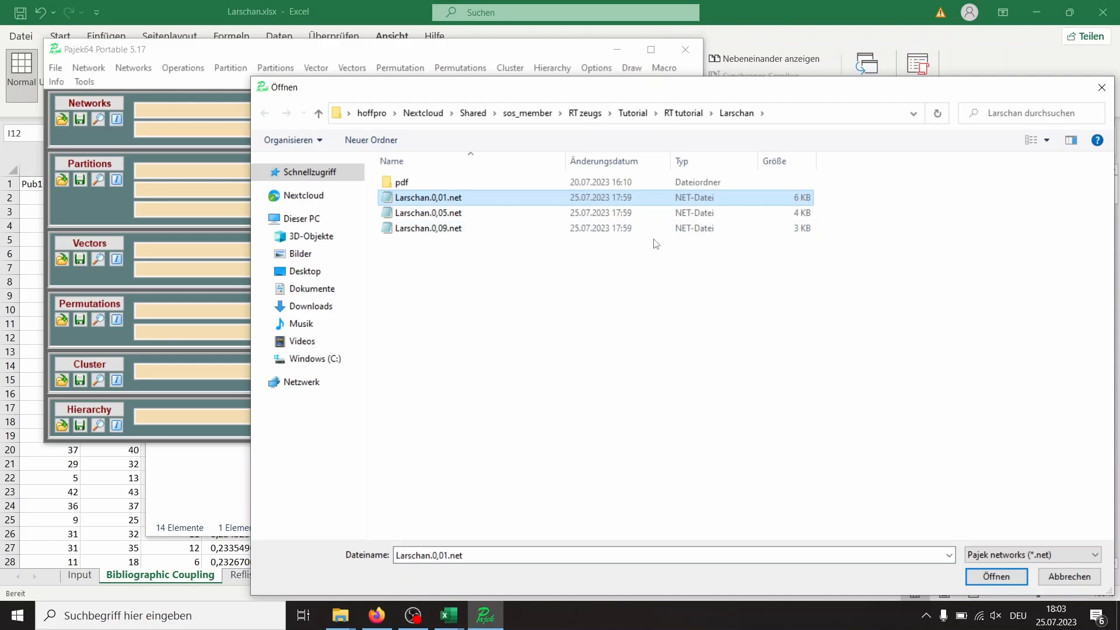
click(597, 226)
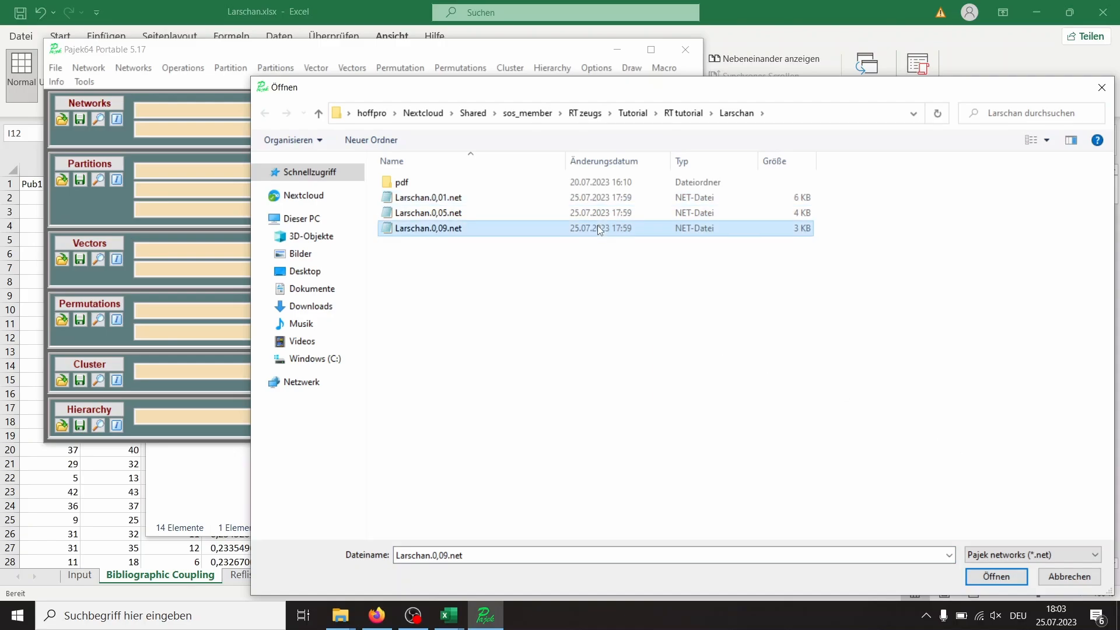
click(995, 578)
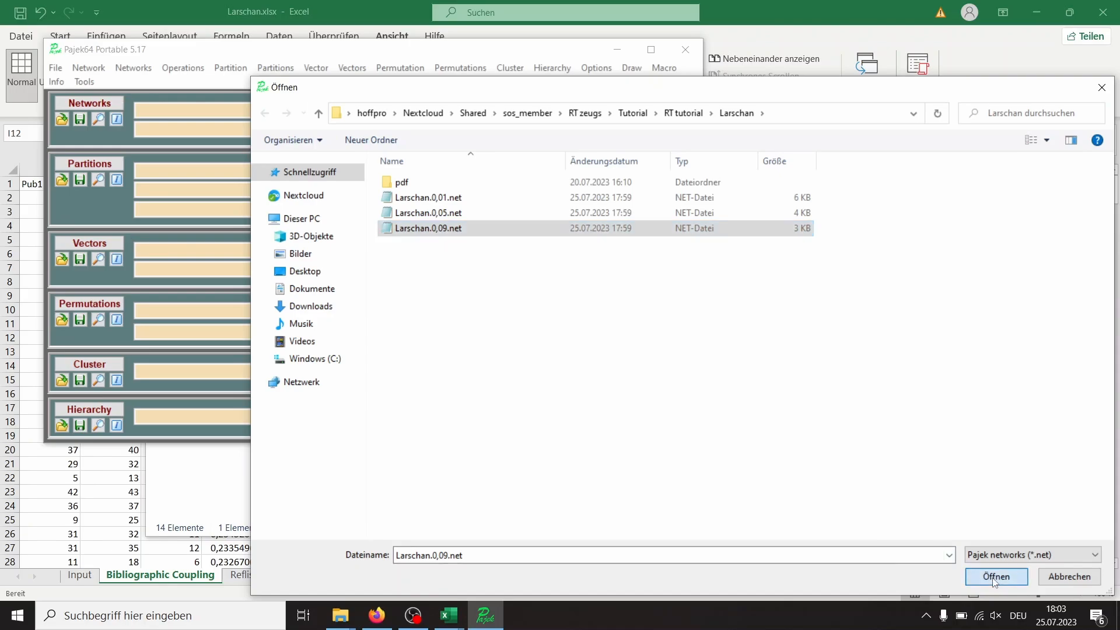
Load Larschan.0,09.vec as the vector that belongs to the network
click(62, 259)
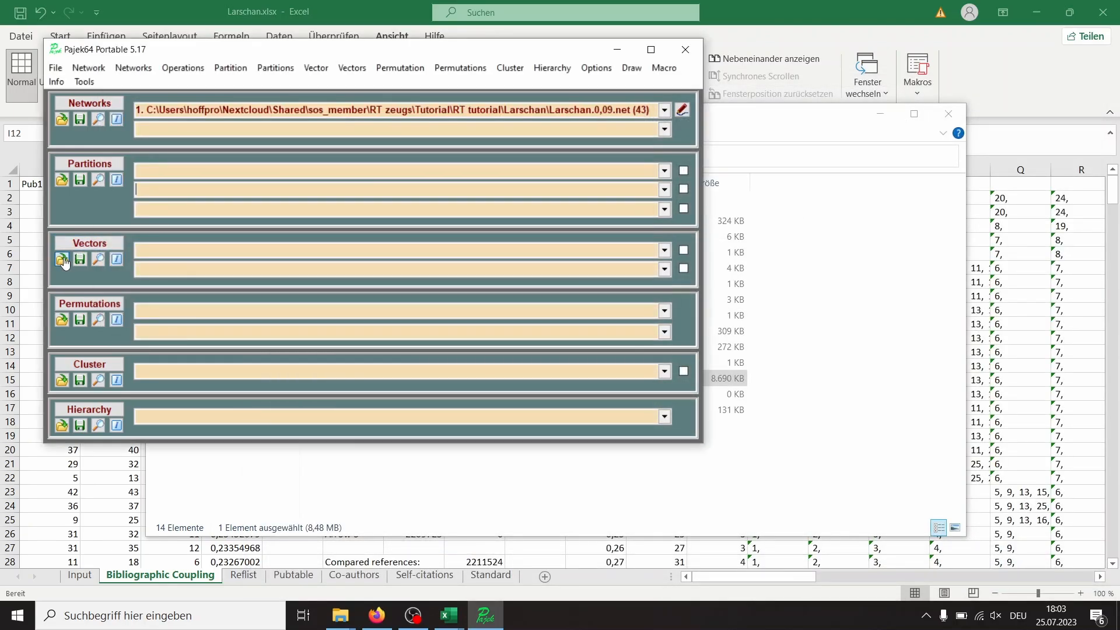
click(431, 228)
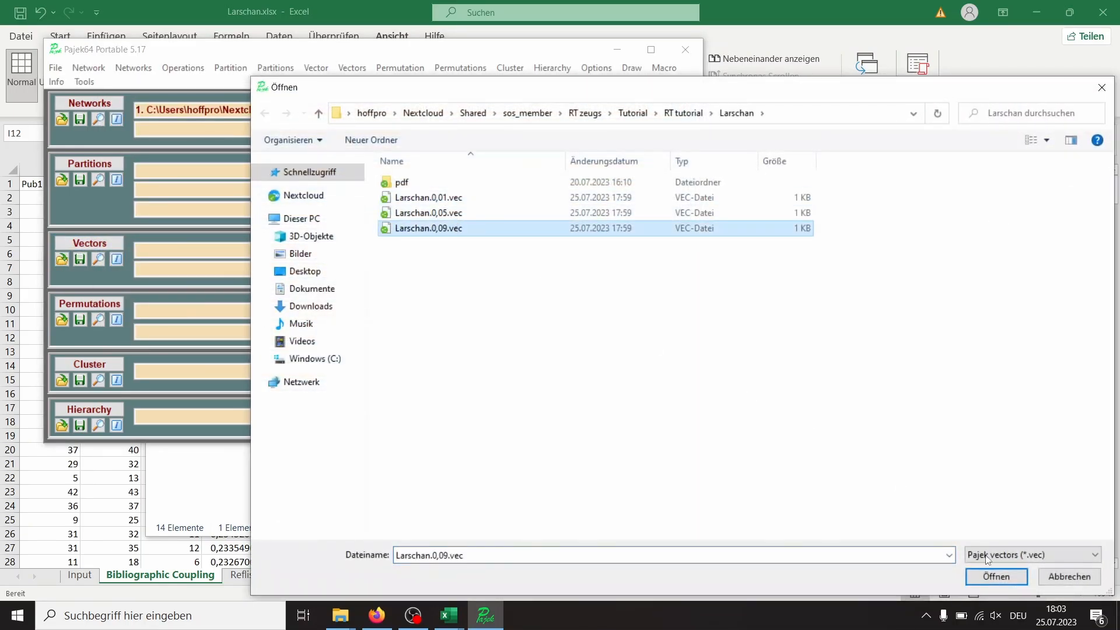
click(995, 576)
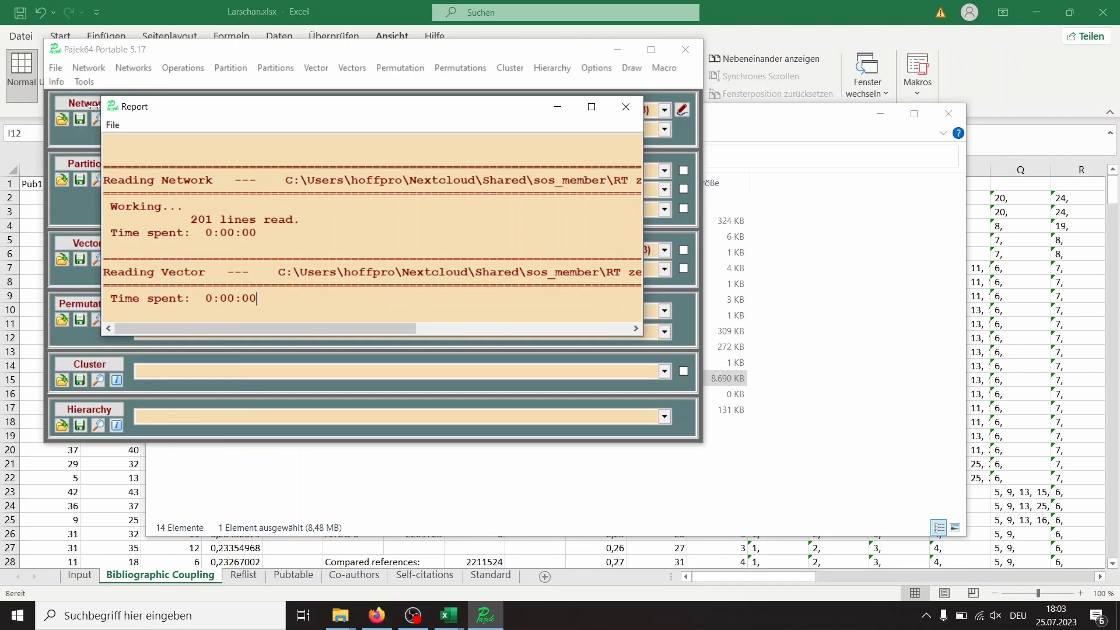
Create a strong components partition of the network with a minimum size of 2
click(88, 68)
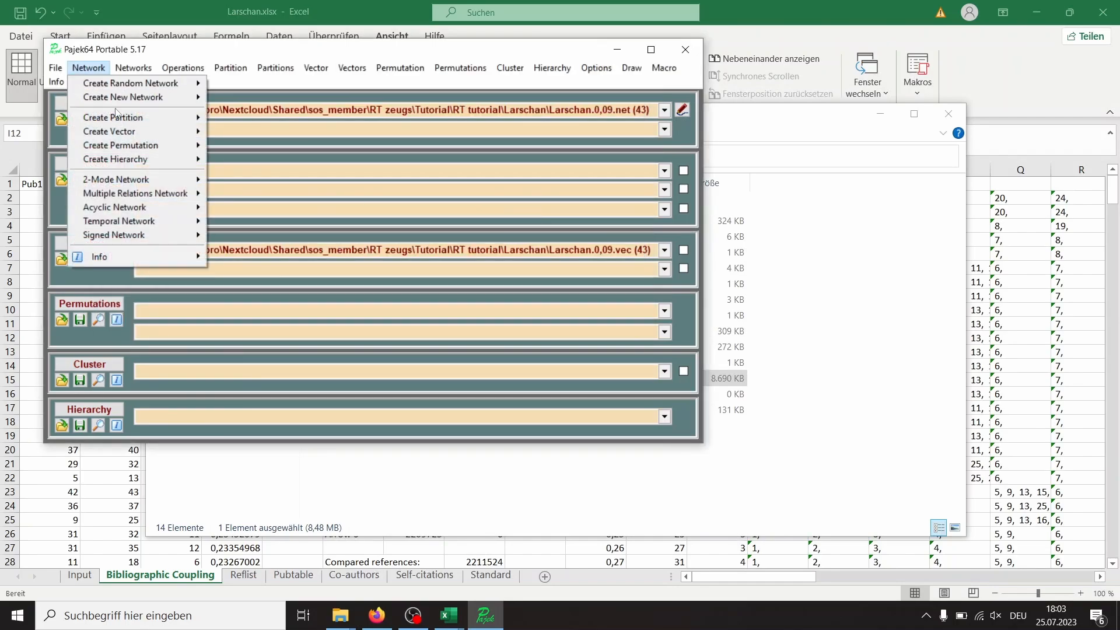
mouse_move(142, 118)
mouse_move(410, 140)
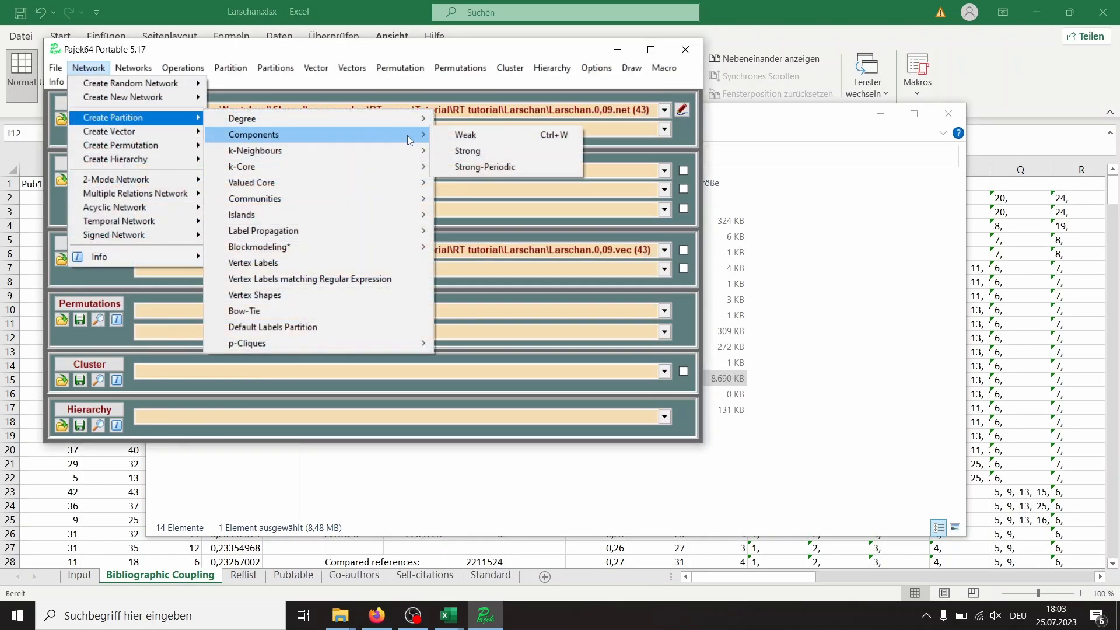
click(487, 150)
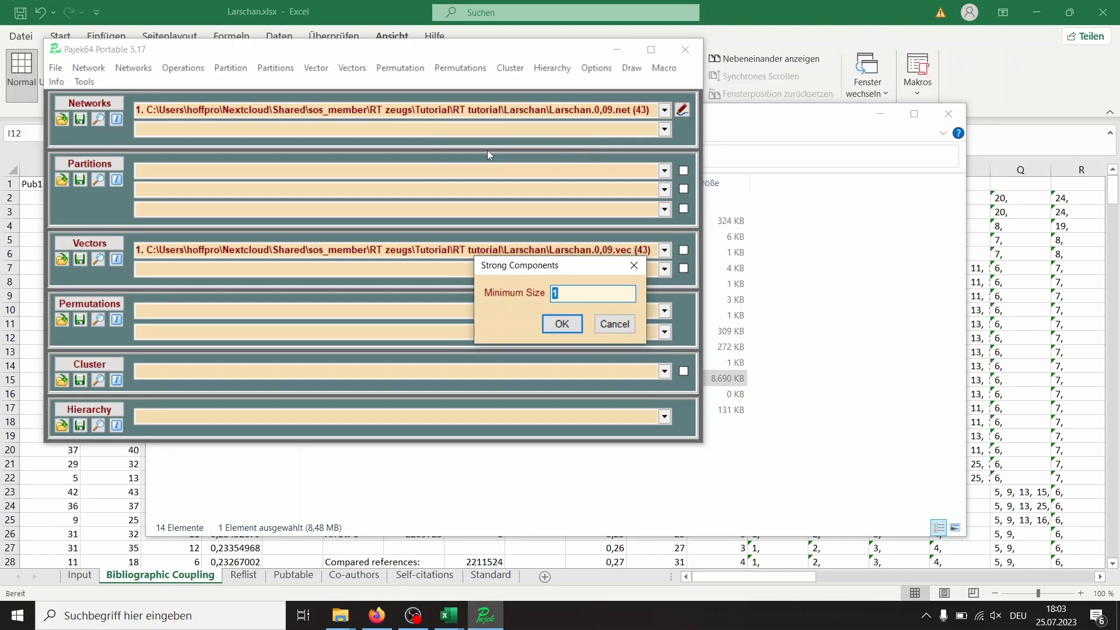
text(2)
key(Return)
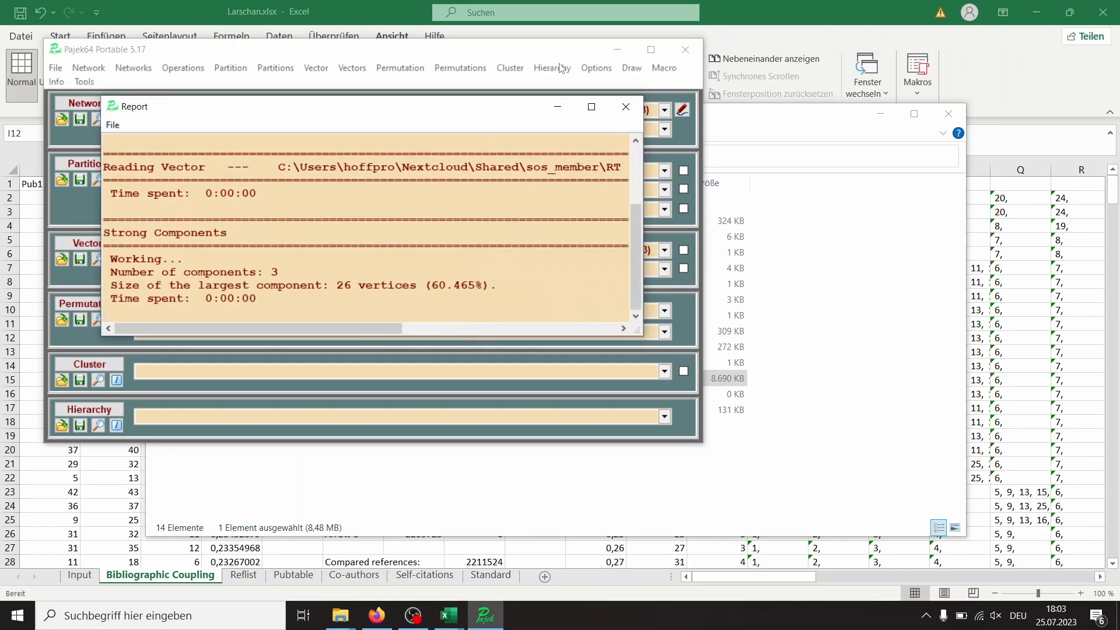
Draw the network with its first partition and first vector, and maximise the drawing window
click(569, 51)
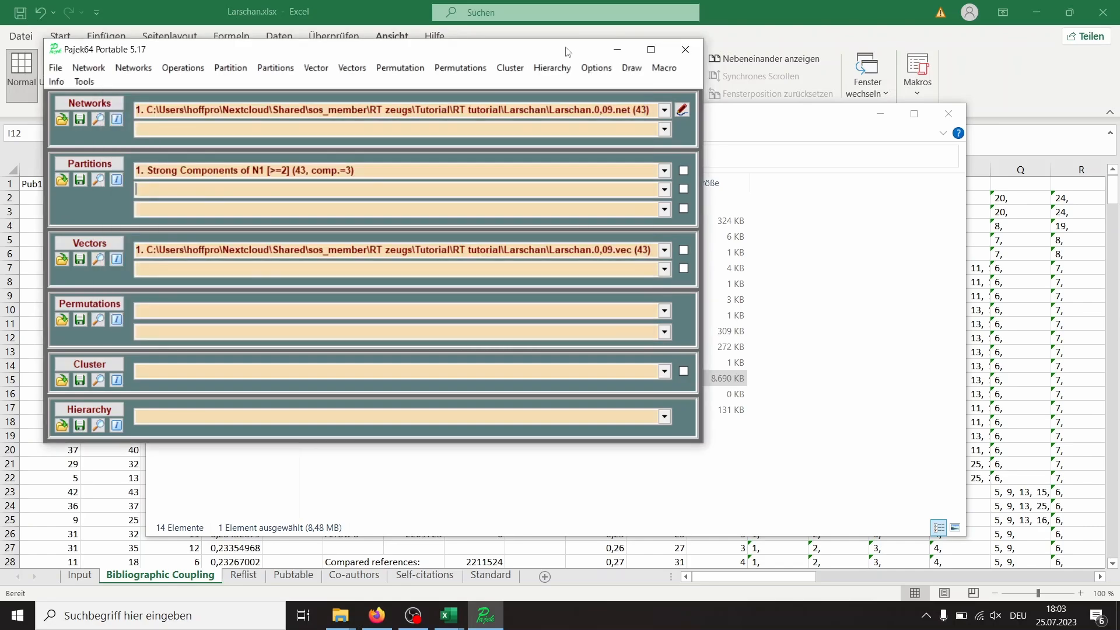
click(628, 70)
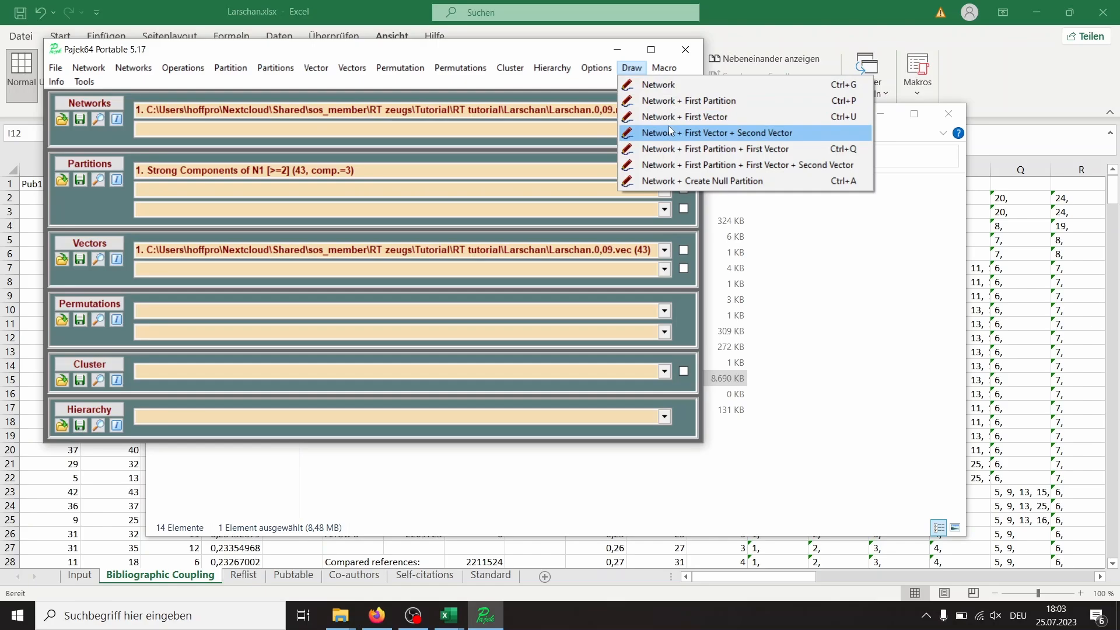
click(722, 149)
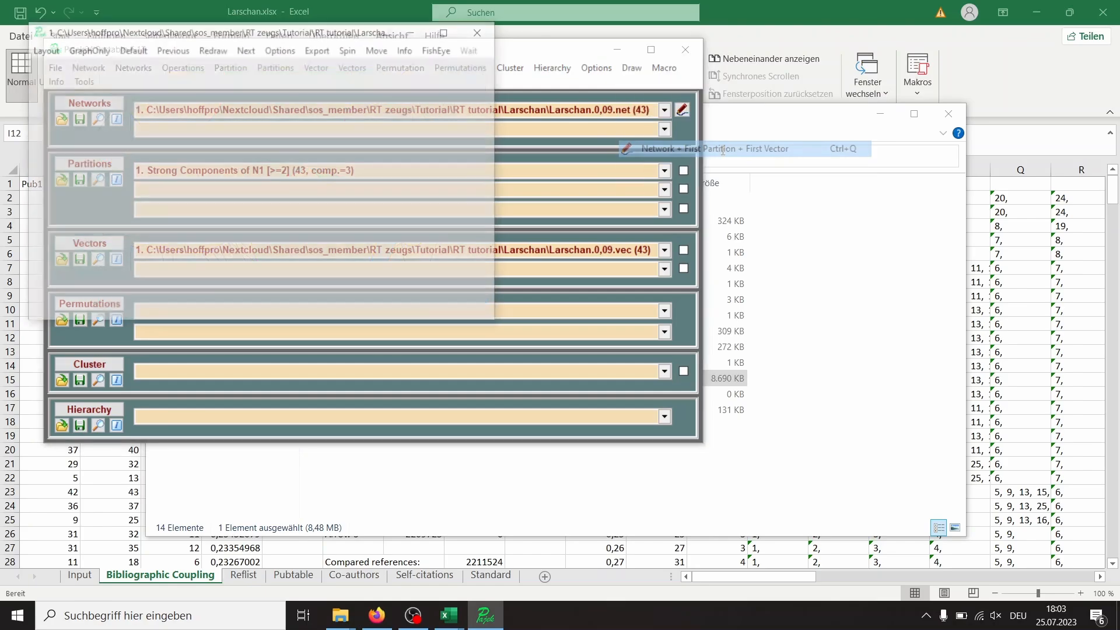
click(449, 31)
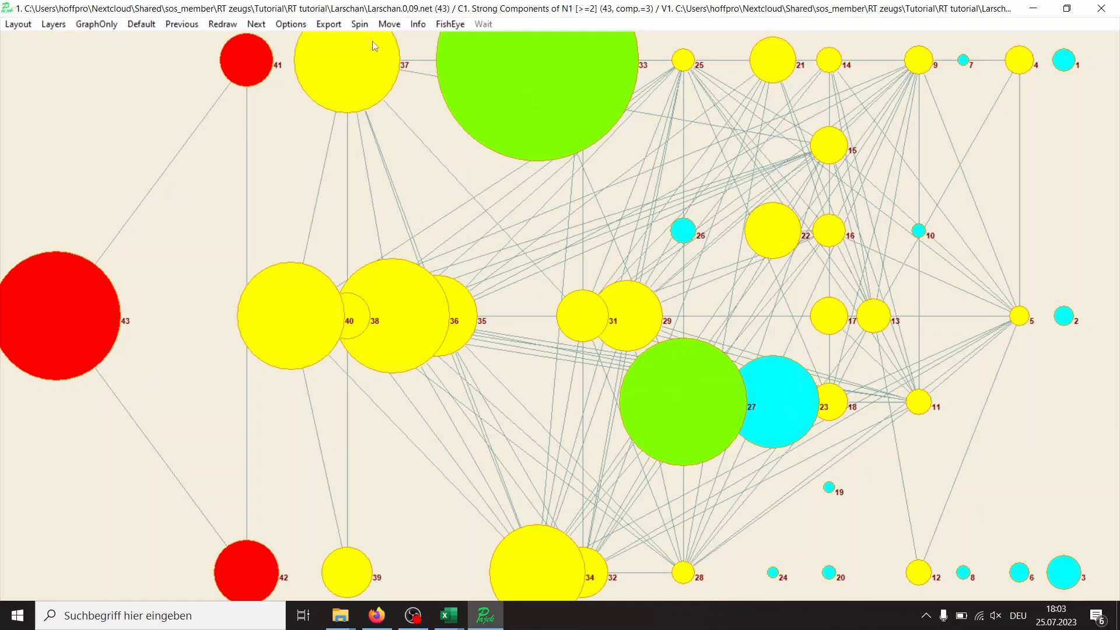
Fix the x coordinate for vertex movement and move vertex 43 down to just above the level of vertex 42
click(304, 26)
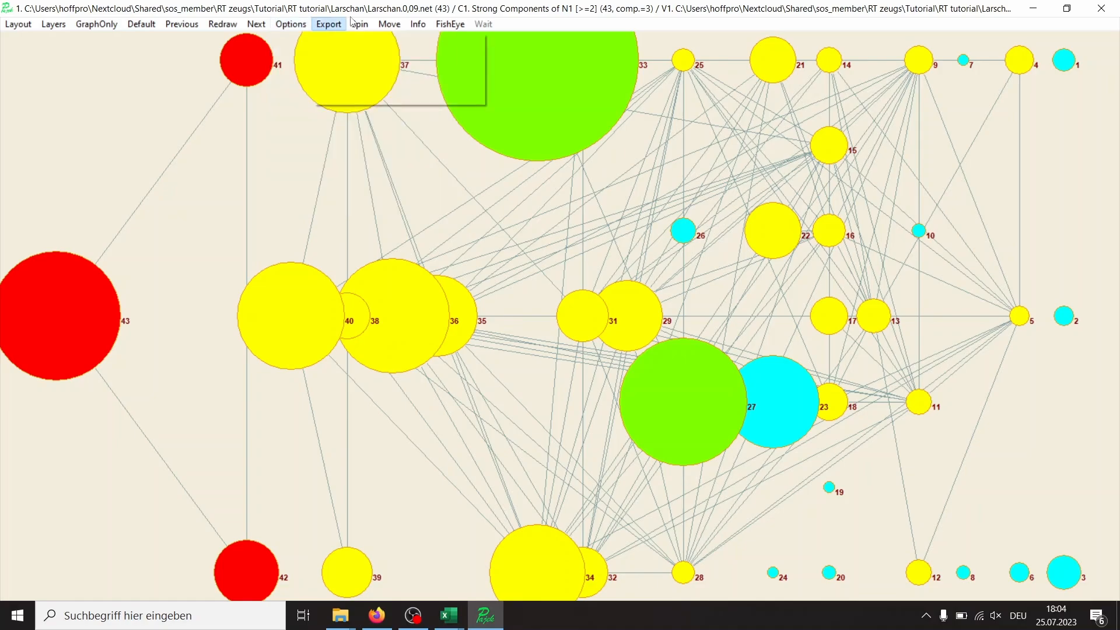
mouse_move(393, 26)
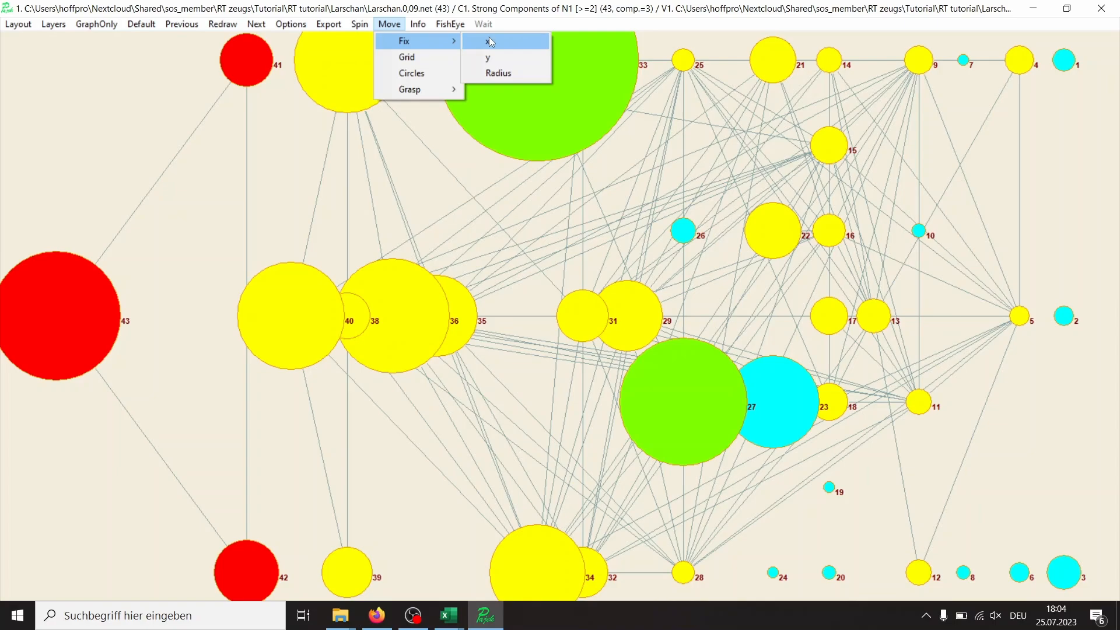
click(490, 42)
drag(107, 310, 177, 500)
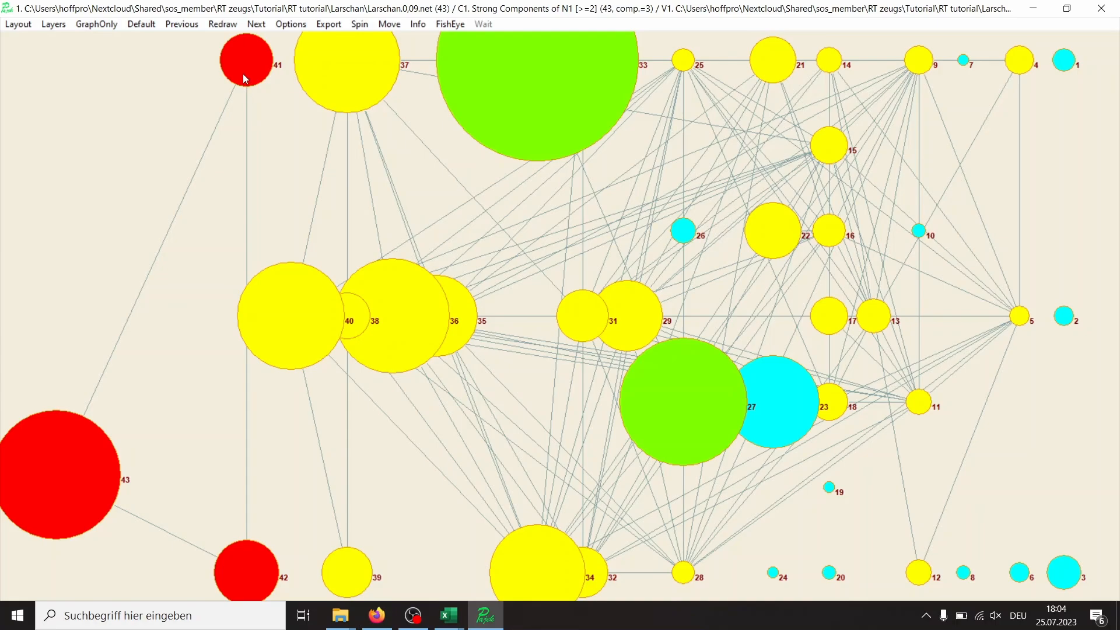
Move vertex 41 down to between vertices 37 and 42 near vertex 43, and draw the lines with different widths and in greyscale
drag(243, 74, 248, 425)
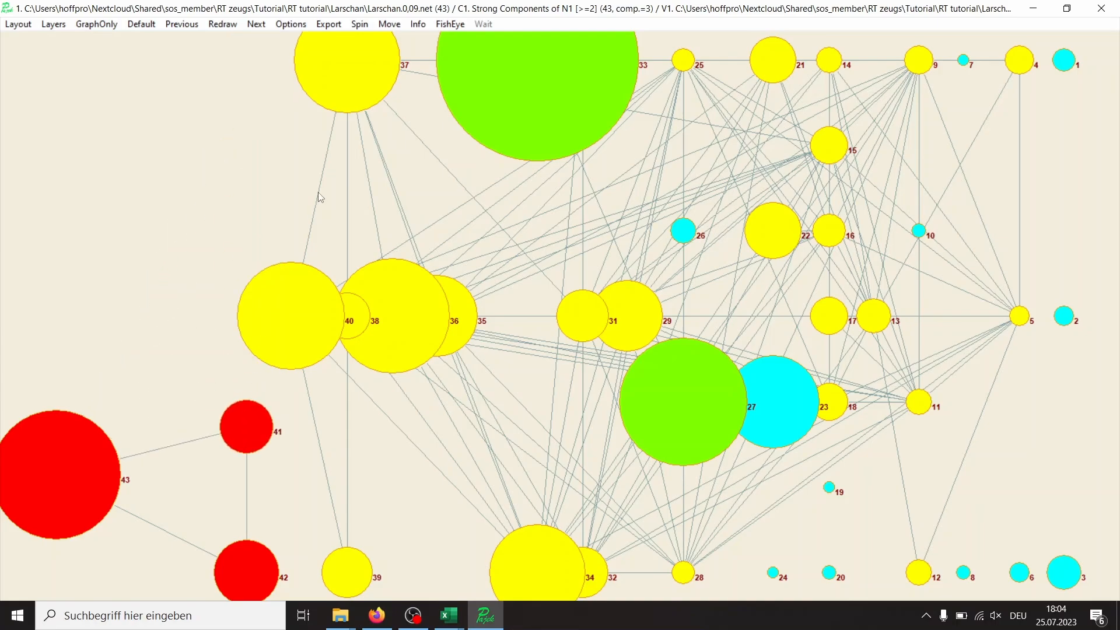
click(290, 24)
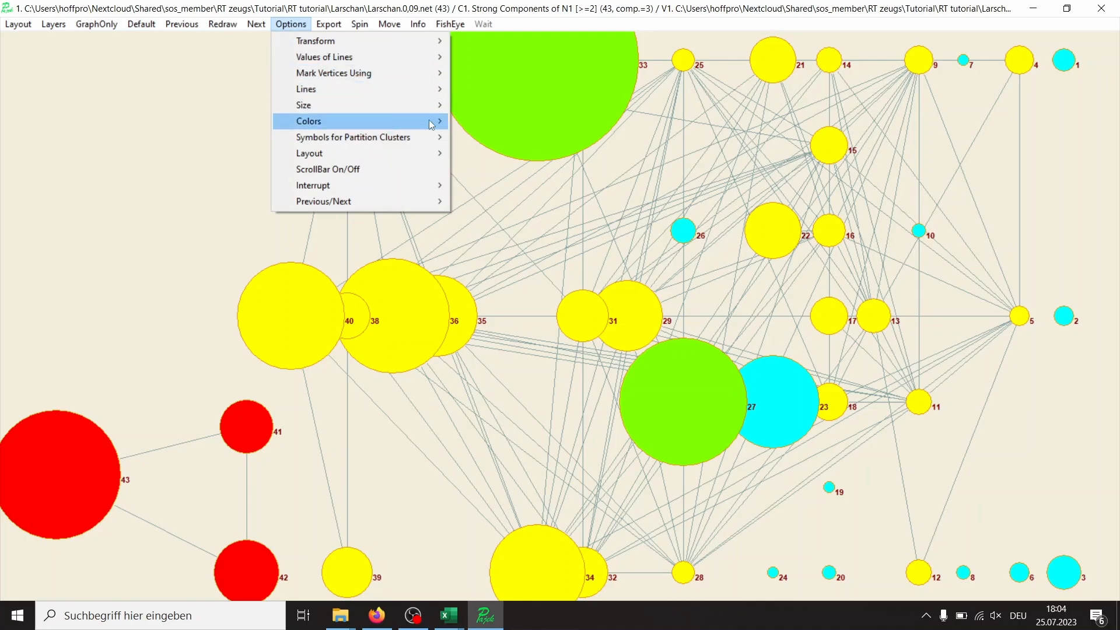
mouse_move(428, 128)
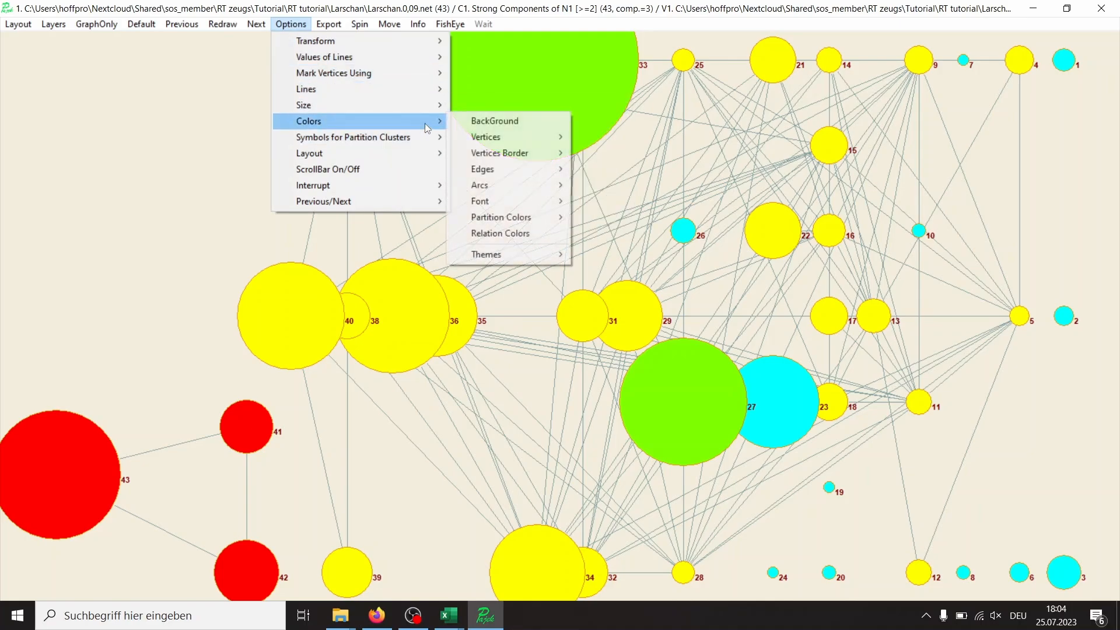
mouse_move(432, 89)
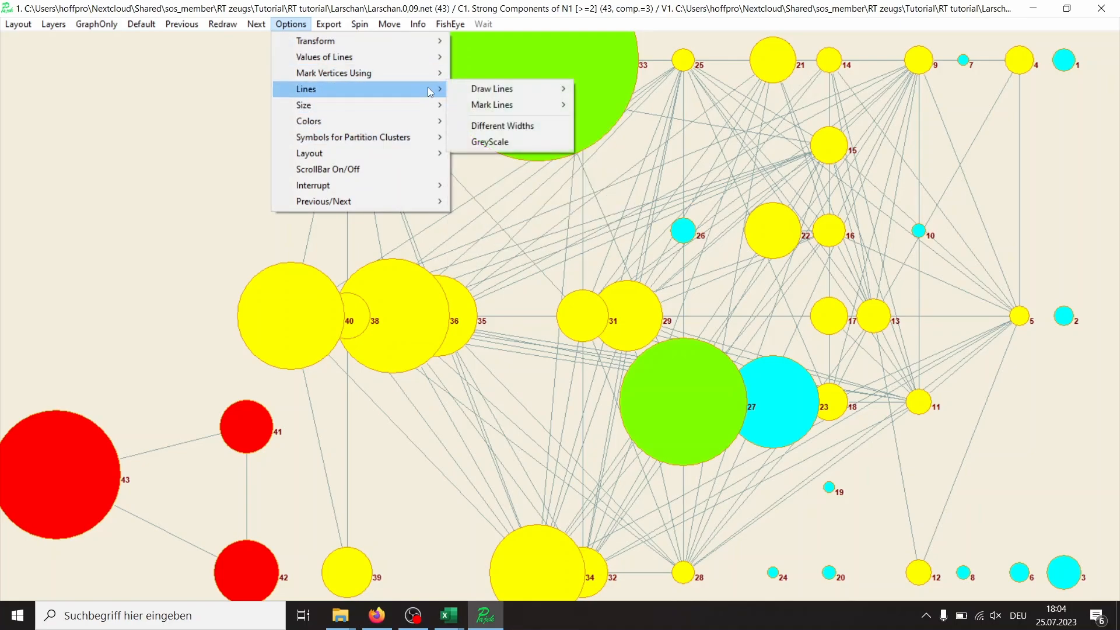
click(533, 128)
click(291, 24)
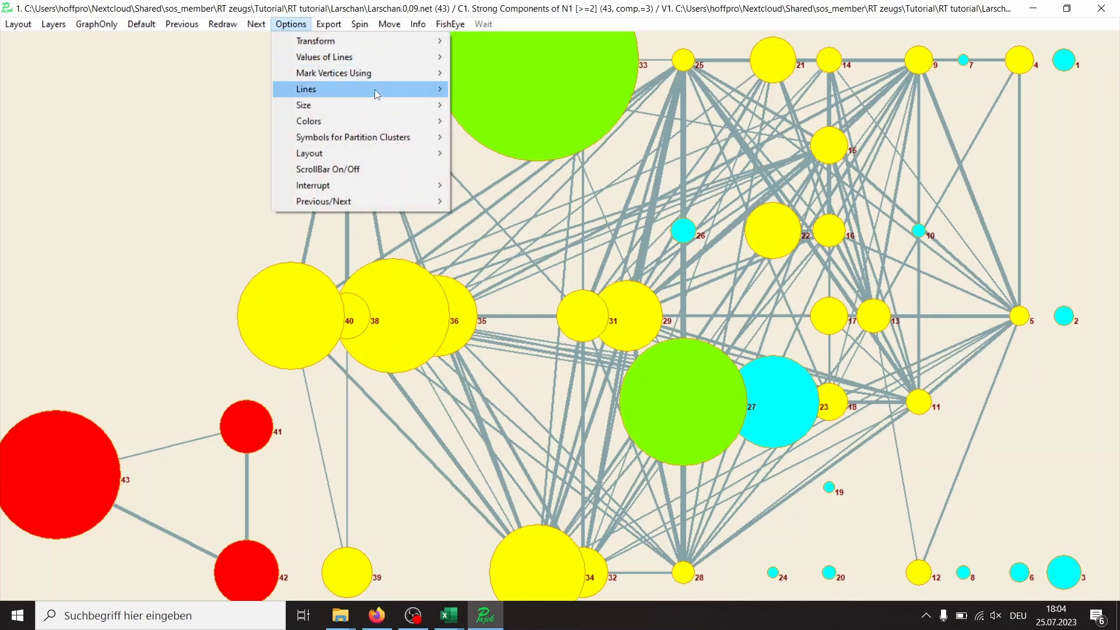
mouse_move(376, 93)
click(511, 143)
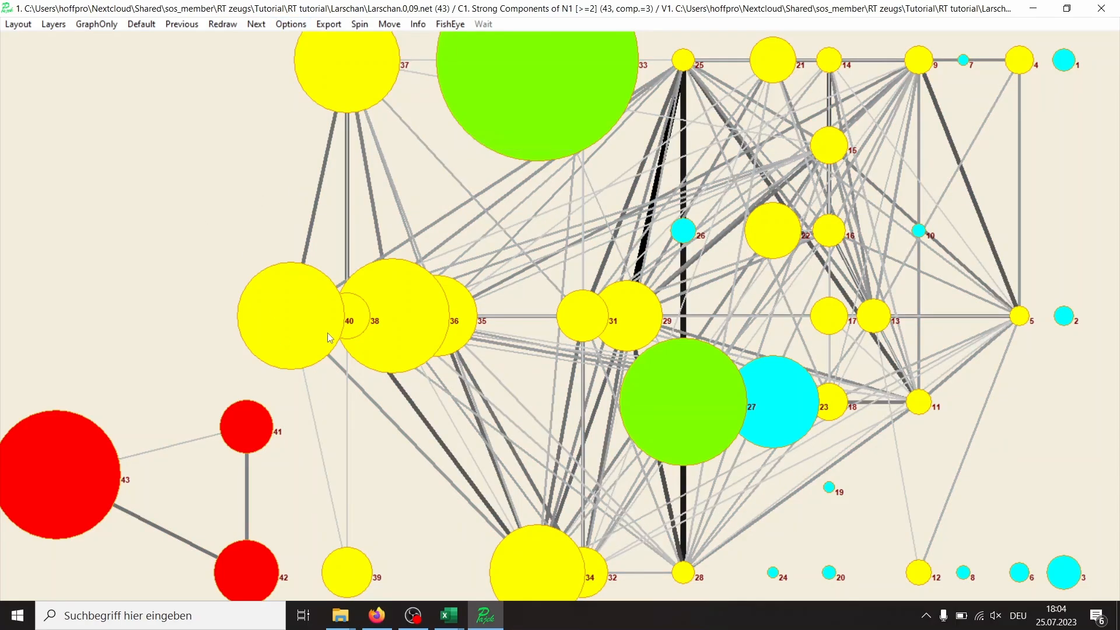
Lower vertex 41 to just above vertex 42, place vertex 40 below vertex 38, and set vertex 39 slightly above the level of vertex 42
drag(353, 567, 361, 501)
drag(315, 353, 315, 374)
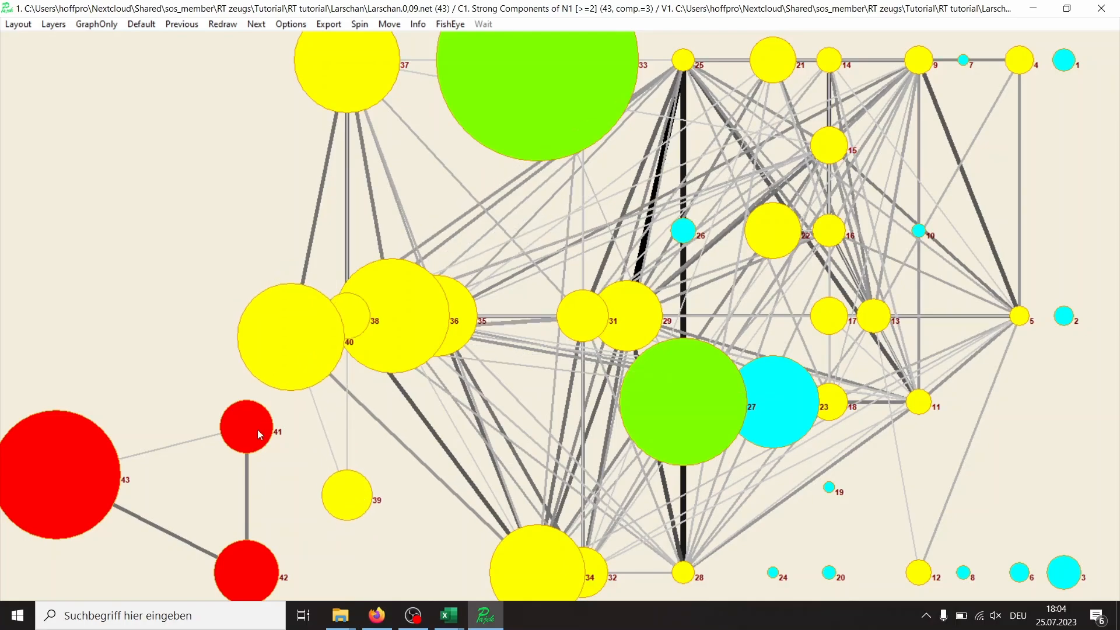
drag(259, 434, 244, 499)
drag(288, 368, 279, 415)
drag(354, 497, 354, 544)
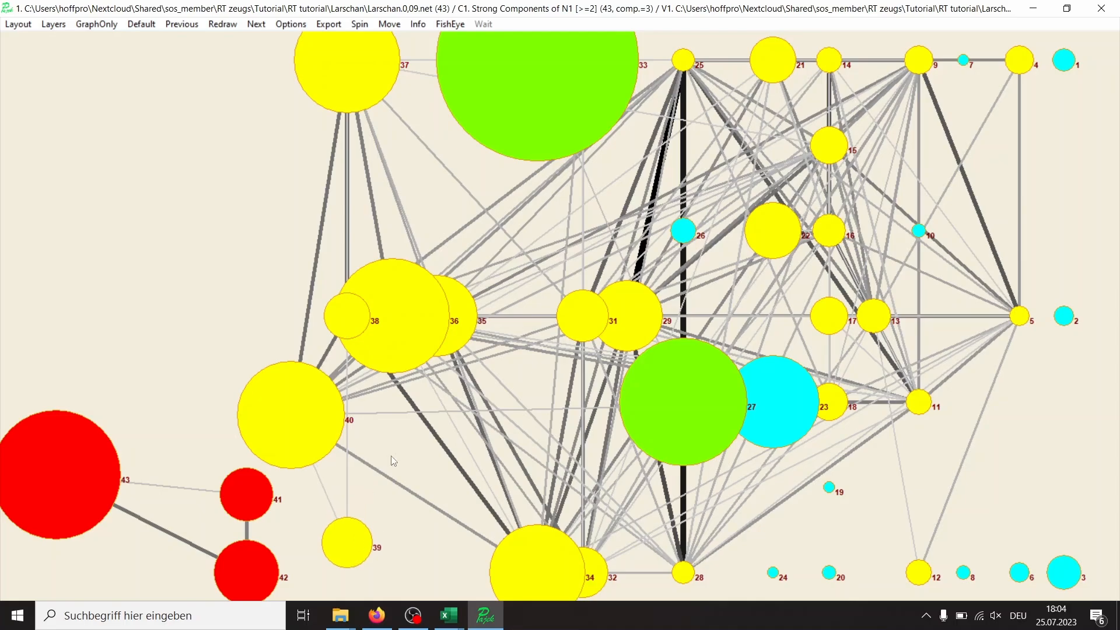
Separate the overlapping vertices by lowering vertex 35 below vertex 40's level, raising vertex 36 above vertex 38, and lowering vertex 38 slightly
drag(417, 352, 422, 465)
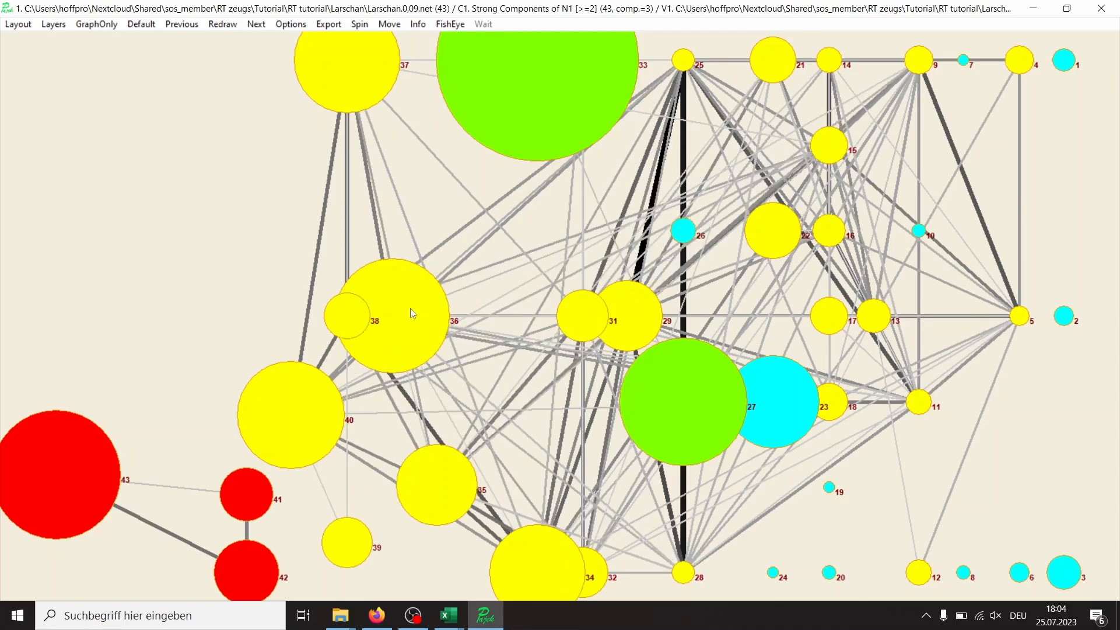
drag(410, 308, 436, 216)
drag(357, 326, 357, 348)
drag(400, 208, 403, 224)
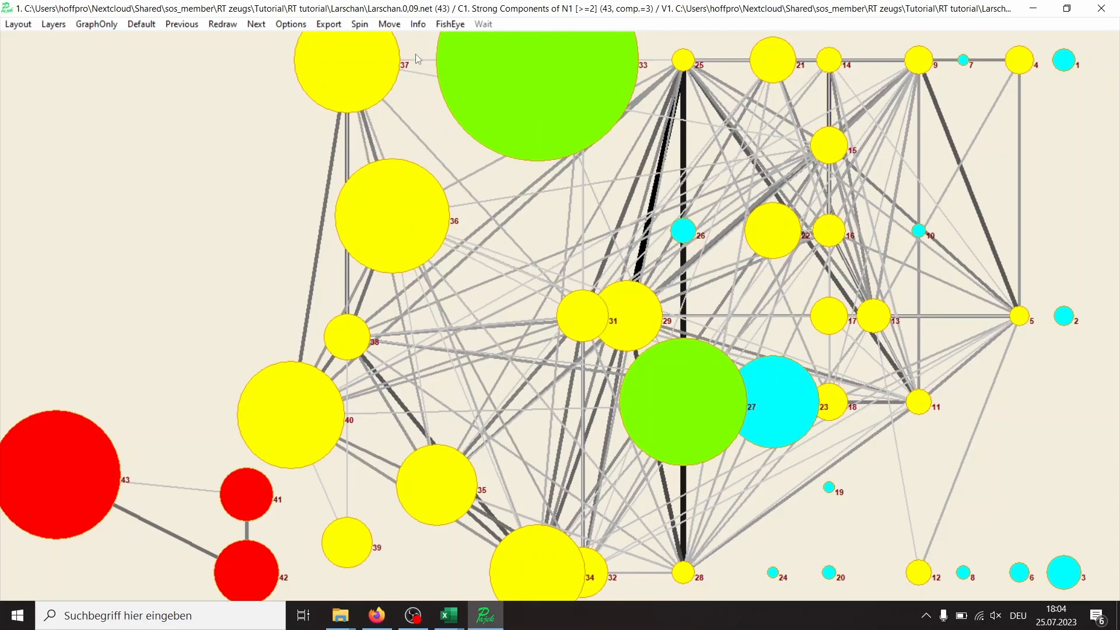
Release the fixed x coordinate and shift vertex 38 slightly left and vertex 37 slightly right so they are no longer vertically aligned
click(390, 26)
mouse_move(418, 47)
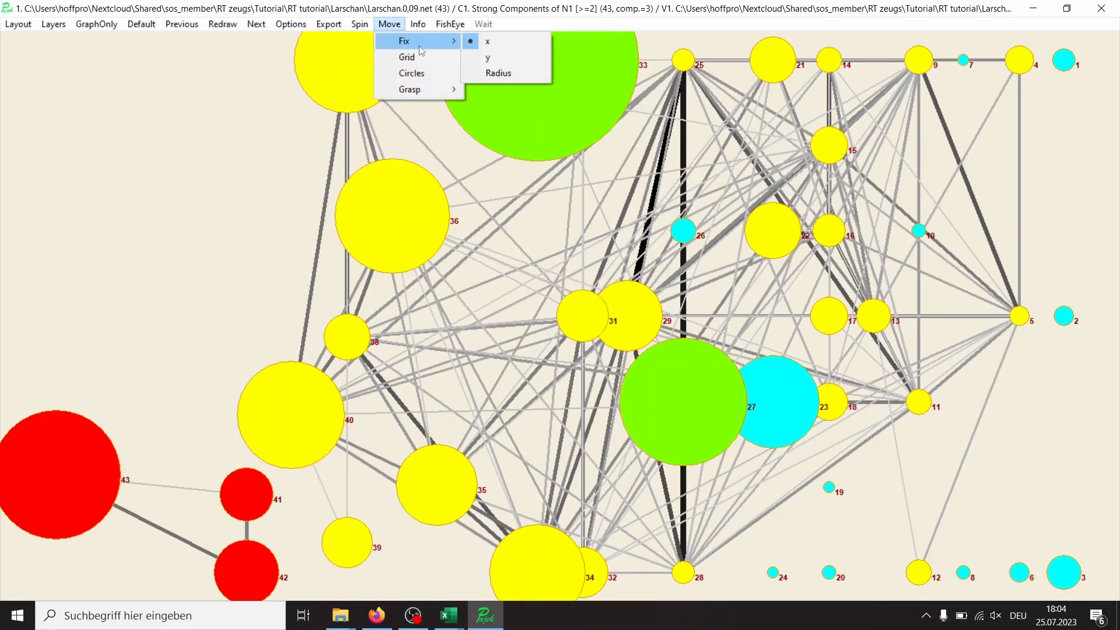
click(487, 42)
drag(338, 338, 327, 336)
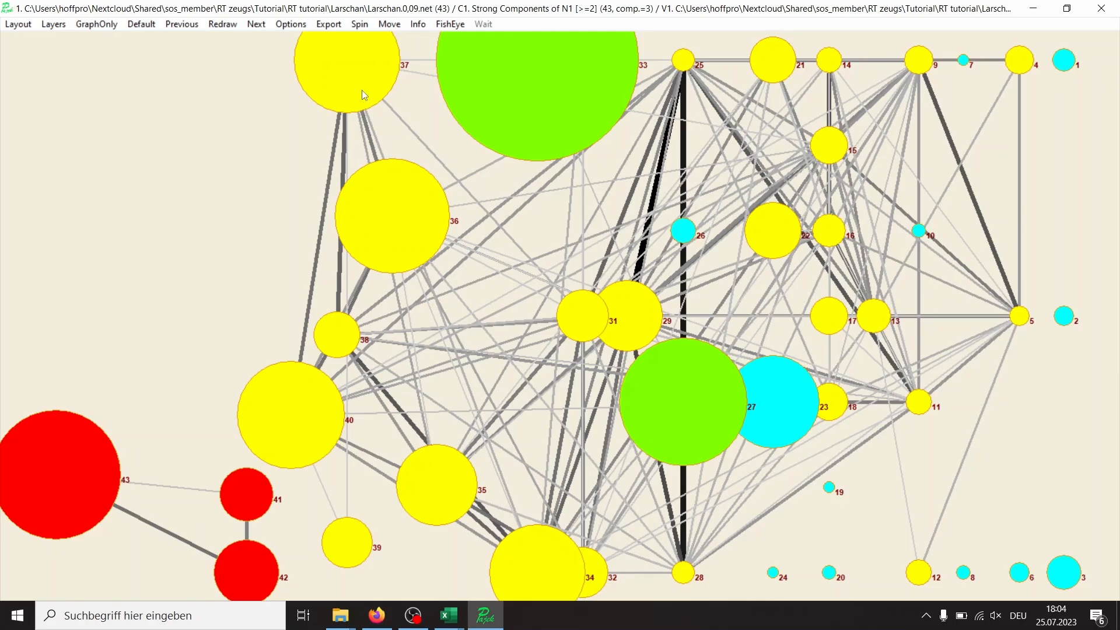
drag(362, 89, 366, 94)
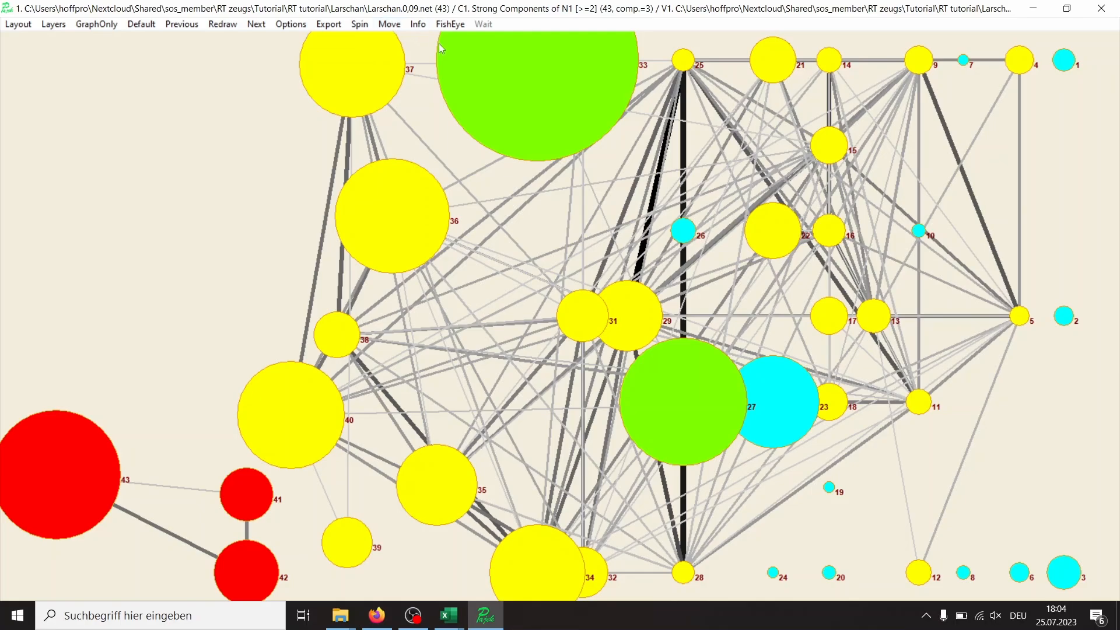
Fix the x coordinate again, lower vertex 36 to just above vertex 38, and lower vertex 37 to just above vertex 36
click(389, 24)
mouse_move(418, 42)
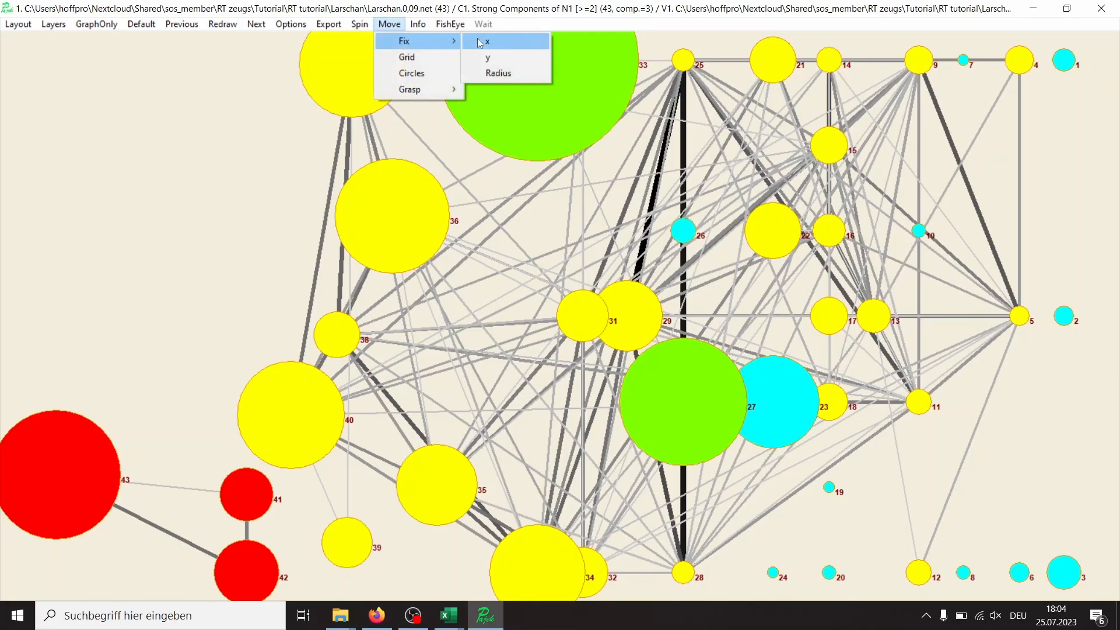
click(487, 42)
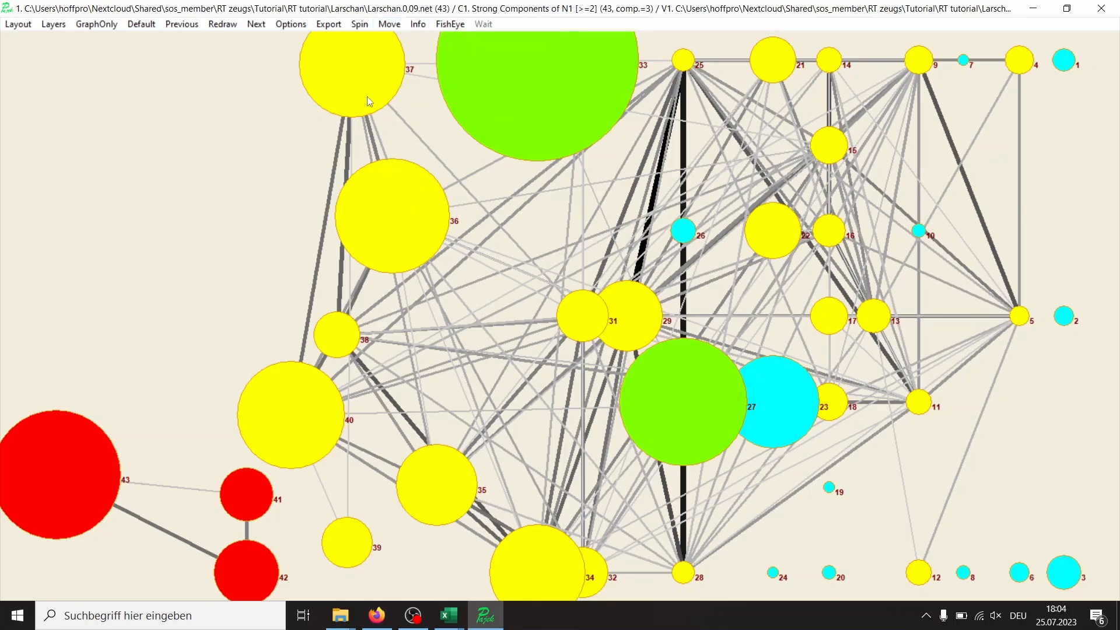
drag(395, 233, 406, 266)
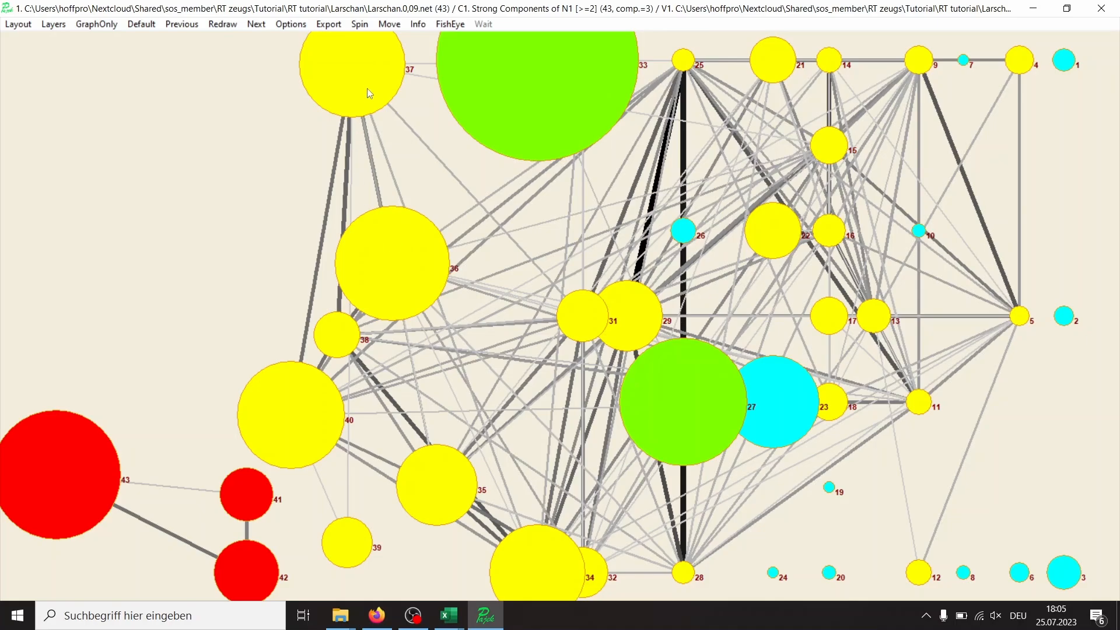
drag(369, 94, 342, 149)
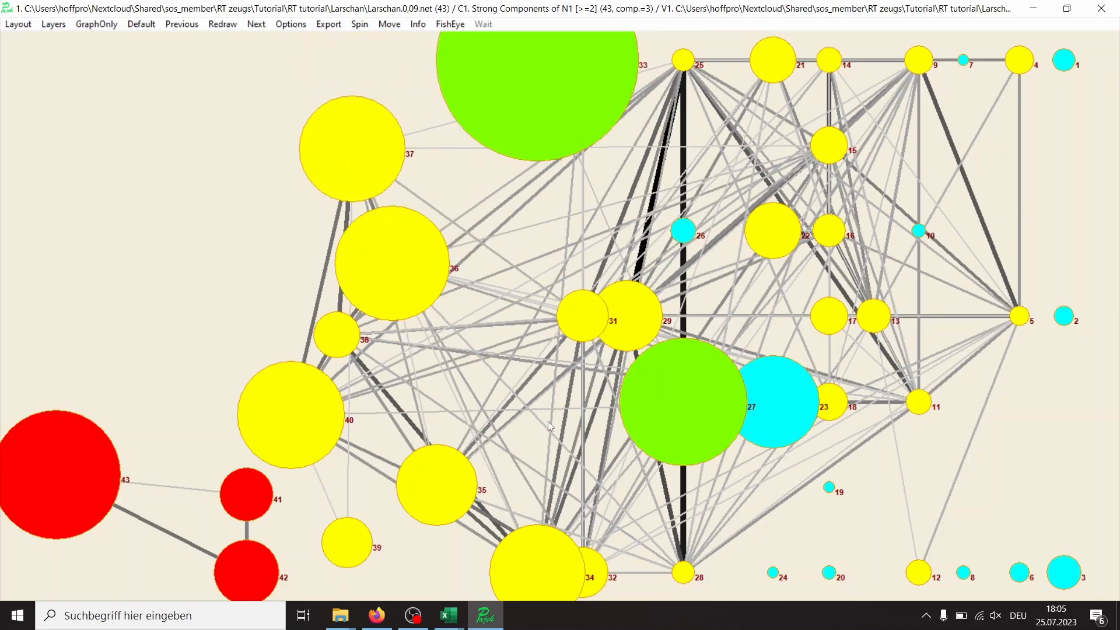
Raise vertex 34, lower vertices 25 and 33, and pull vertex 30 out from under vertex 33 to just below it
drag(521, 529, 502, 391)
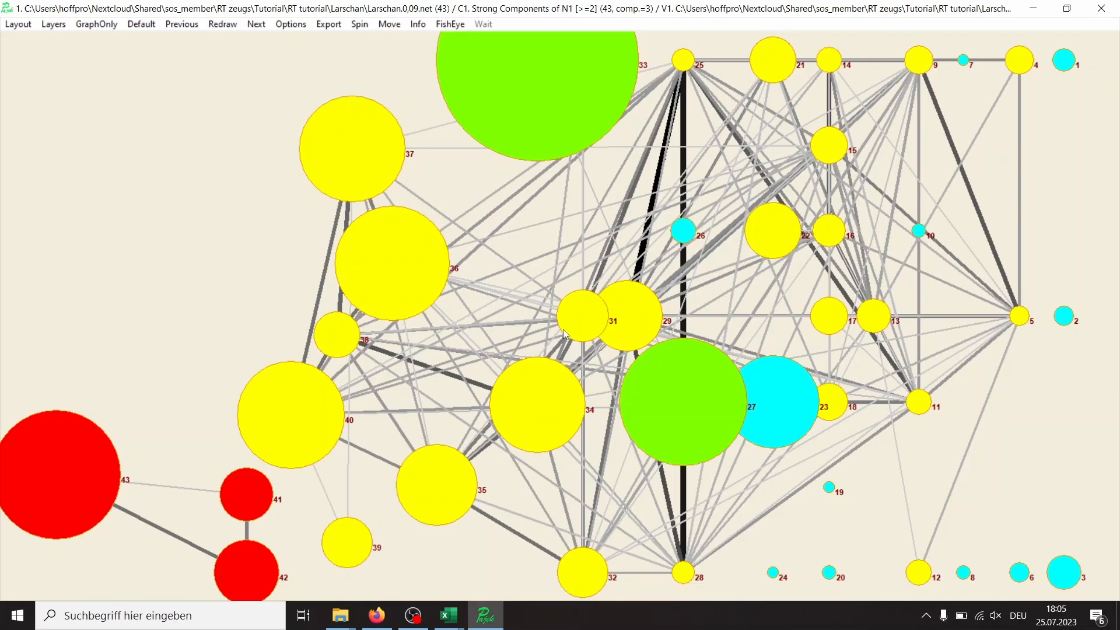
drag(538, 100, 520, 135)
drag(678, 64, 684, 303)
drag(560, 157, 548, 270)
drag(579, 57, 575, 164)
drag(519, 240, 520, 58)
drag(583, 179, 583, 262)
drag(515, 81, 513, 123)
Raise green vertex 27 beside vertex 33, and lower vertices 29 and 25 to the right of vertex 34
drag(697, 406, 710, 113)
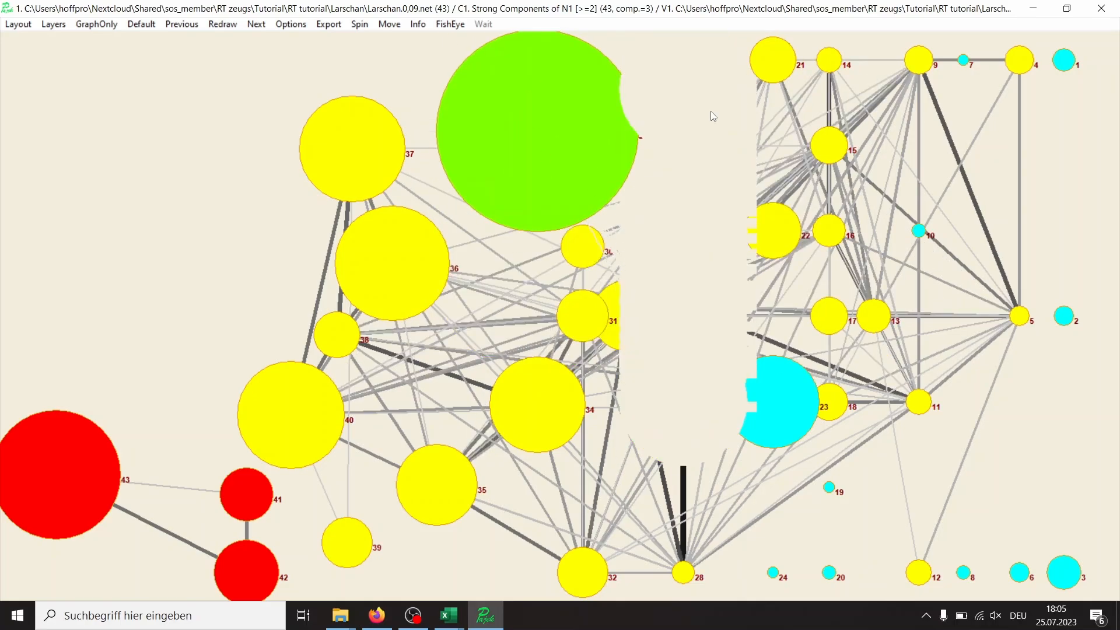
drag(629, 315, 635, 446)
drag(684, 304, 684, 435)
Lower yellow vertices 21, 22, 18 and 14, and raise cyan vertices 24, 20, 19 and 23 above the yellow cluster
drag(773, 60, 773, 508)
drag(772, 573, 773, 165)
drag(773, 231, 772, 291)
drag(829, 401, 829, 541)
drag(829, 572, 828, 95)
drag(828, 60, 828, 385)
drag(828, 487, 829, 64)
drag(773, 401, 773, 226)
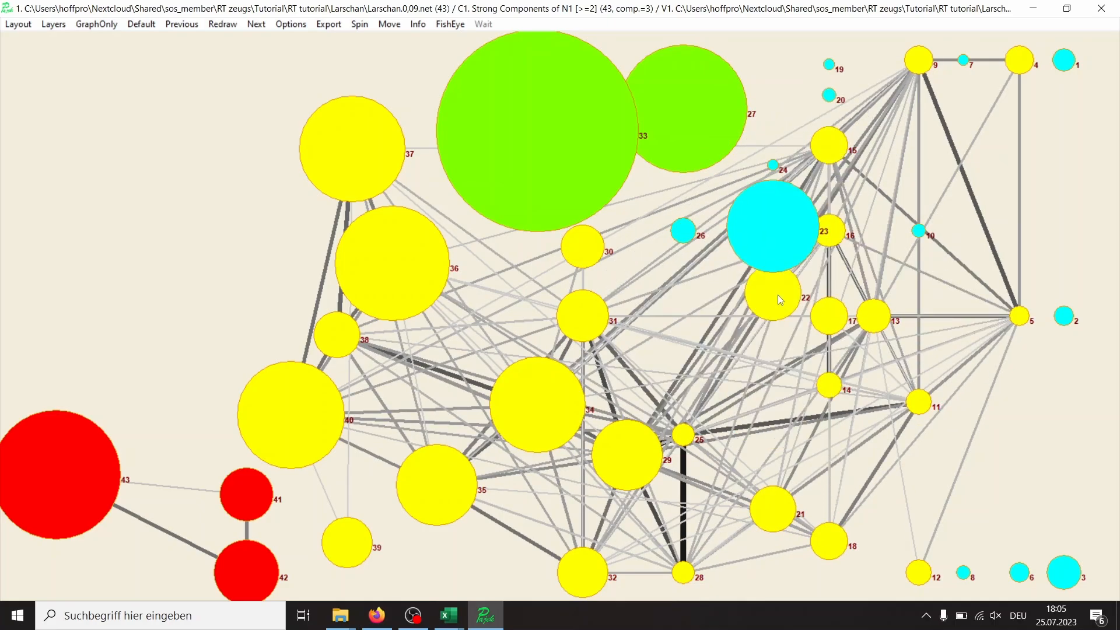
Lower yellow vertices 22, 14, 17, 16, 15, 9 and 4 into the lower cluster area, and raise vertex 12 slightly
drag(778, 296, 773, 352)
drag(828, 386, 828, 483)
drag(829, 315, 828, 407)
drag(829, 230, 835, 347)
drag(829, 144, 836, 289)
drag(919, 60, 950, 467)
drag(1019, 60, 1003, 498)
drag(919, 572, 919, 535)
Gather cyan vertices 8, 6, 3, 2, 10, 24, 23 and 26 higher up, clear of the yellow cluster
drag(963, 572, 963, 110)
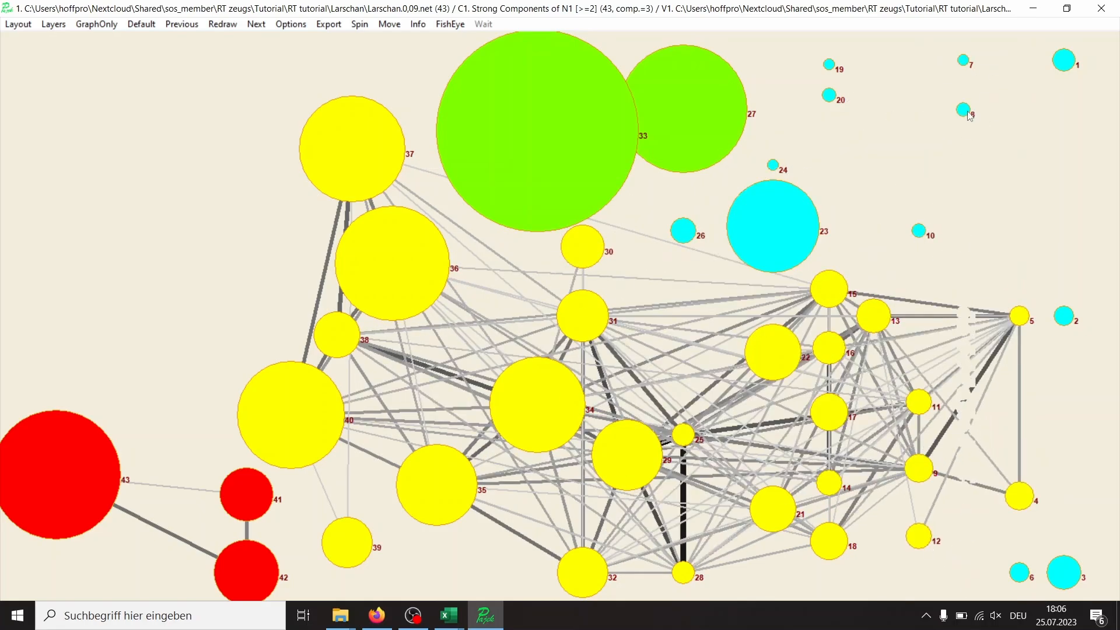
drag(1019, 573, 1003, 109)
drag(1064, 573, 1064, 116)
drag(1064, 316, 1064, 169)
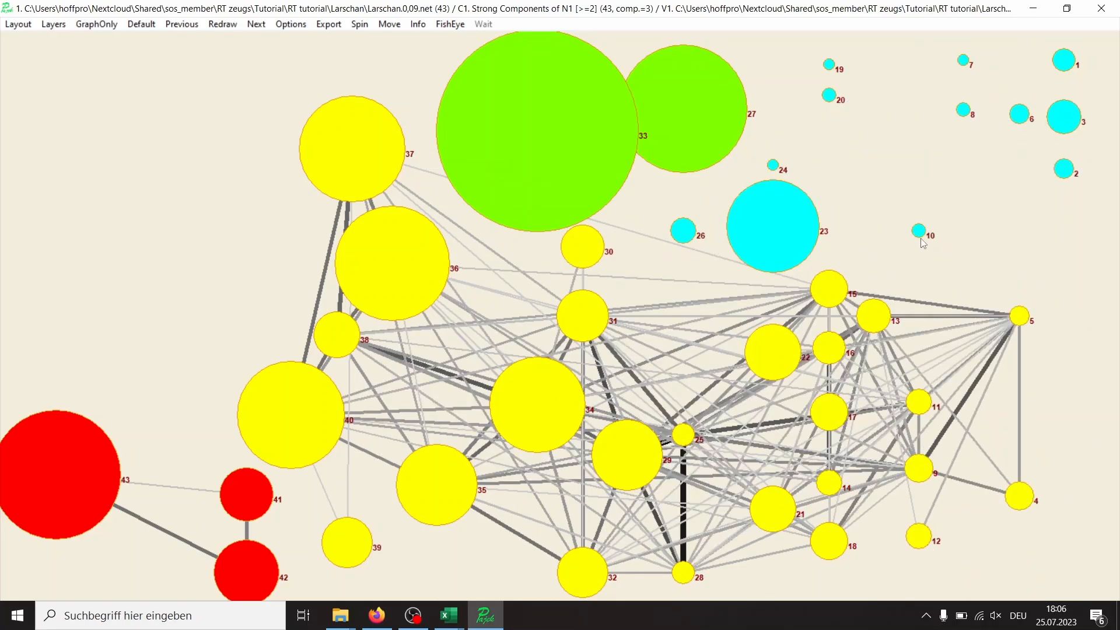
drag(918, 230, 917, 69)
drag(773, 165, 773, 70)
drag(773, 226, 773, 167)
drag(683, 230, 682, 203)
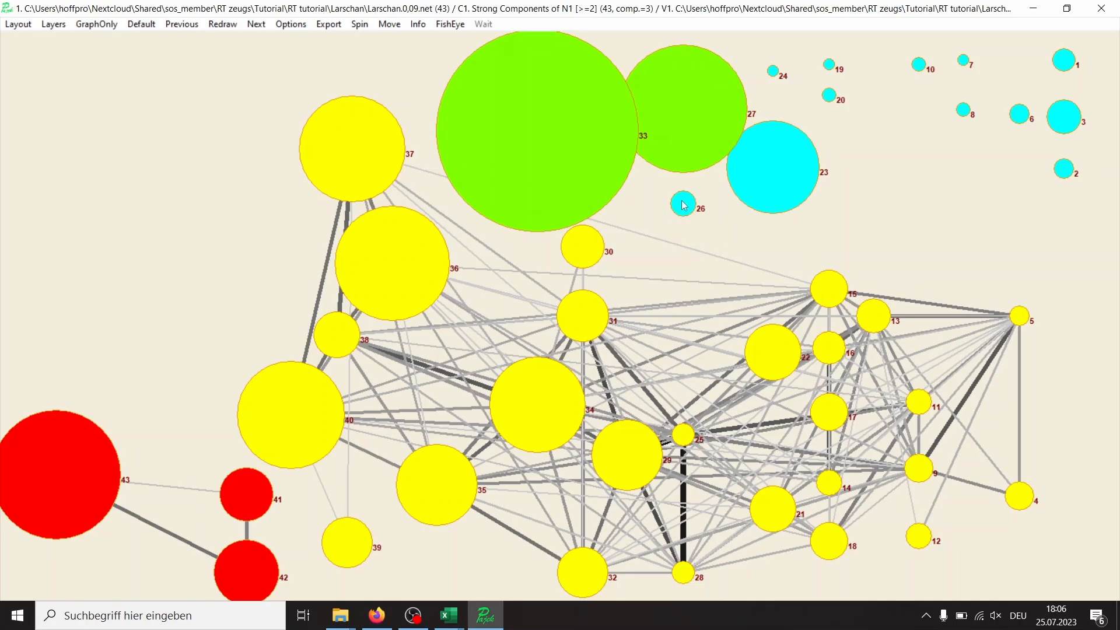
Release the fixed x coordinate and shift vertices 31, 16, 17, 14 and 9 slightly sideways out of vertical alignment with their neighbours
click(389, 24)
mouse_move(418, 43)
click(492, 41)
drag(583, 316, 591, 322)
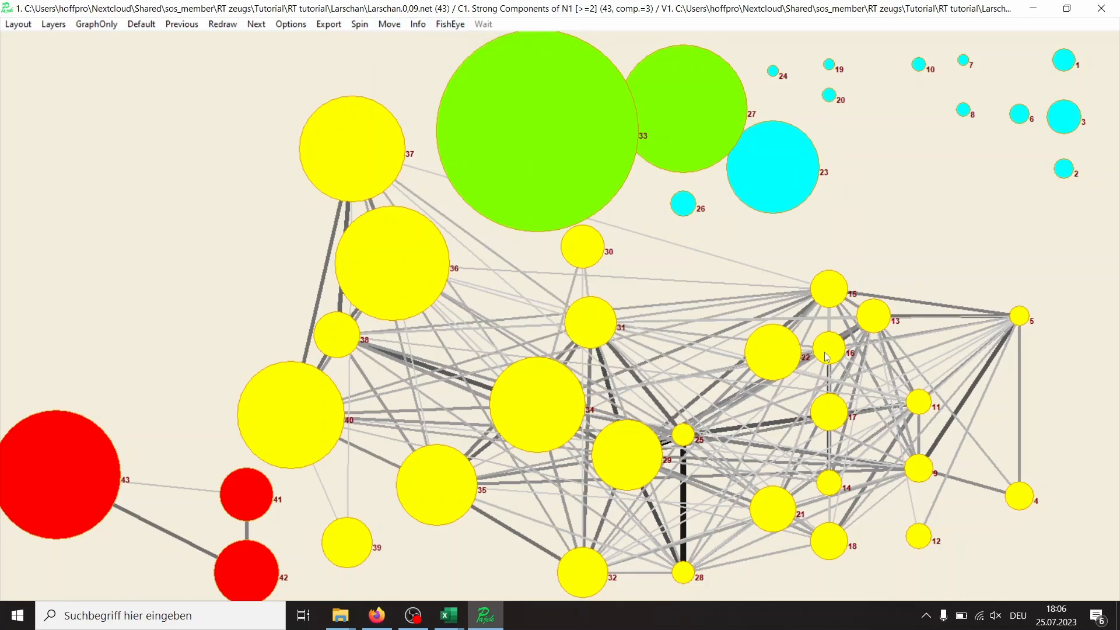
drag(827, 351, 836, 351)
drag(828, 406, 822, 412)
drag(828, 483, 836, 484)
drag(919, 468, 926, 468)
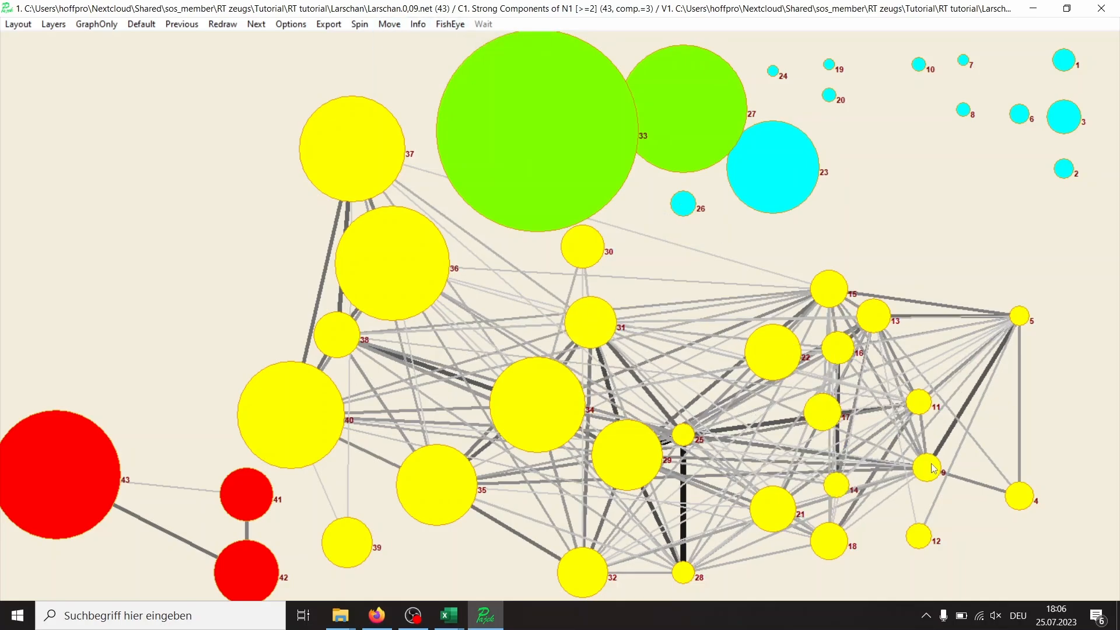
Fix the x coordinate again, raise vertex 12 to about vertex 15's level, and try other heights for vertices 13 and 18
click(389, 24)
mouse_move(418, 42)
click(491, 42)
drag(867, 316, 867, 451)
drag(913, 536, 911, 325)
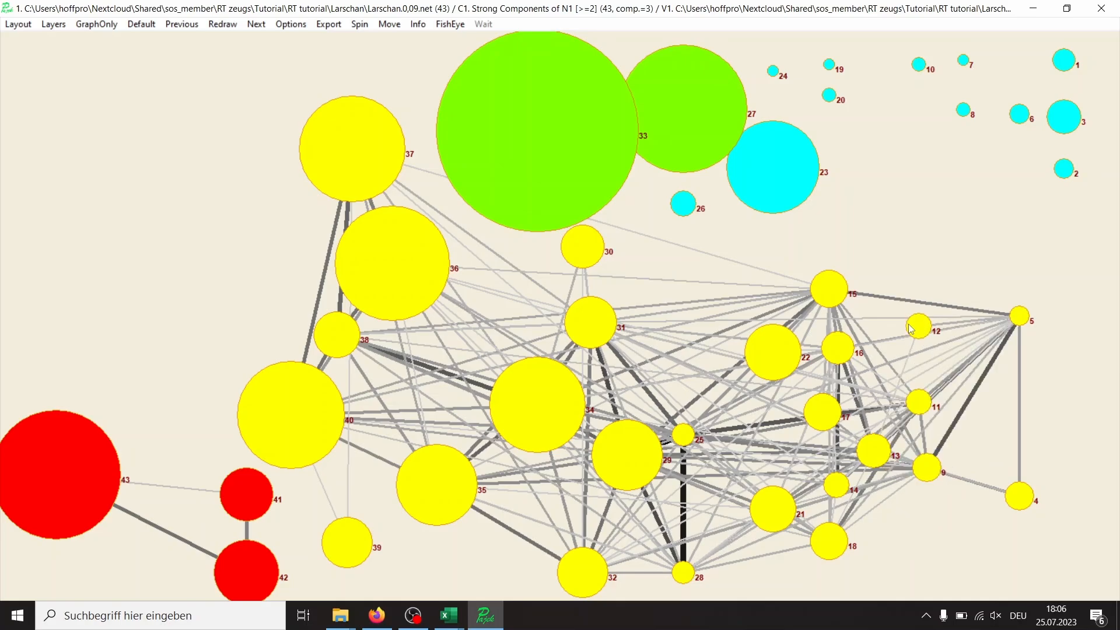
drag(831, 540, 831, 473)
drag(872, 449, 915, 279)
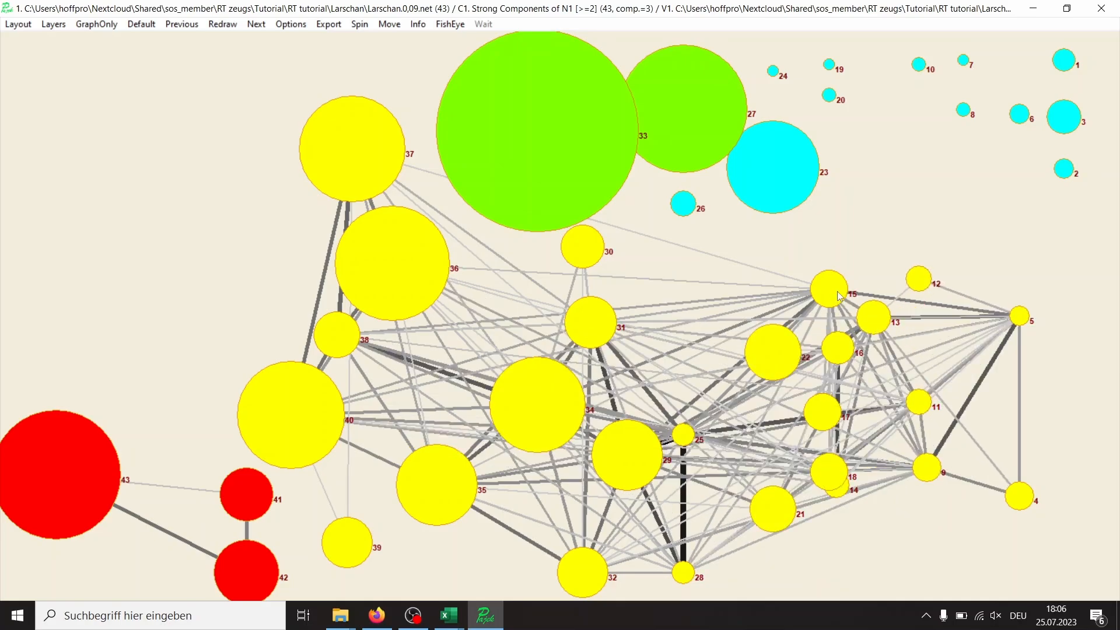
drag(821, 469, 828, 543)
Lower vertices 17 and 14 slightly, raise vertex 4 towards vertex 5, and raise vertex 39 to about the level of vertex 41
drag(822, 412, 822, 429)
drag(836, 485, 836, 496)
drag(1019, 500, 1017, 416)
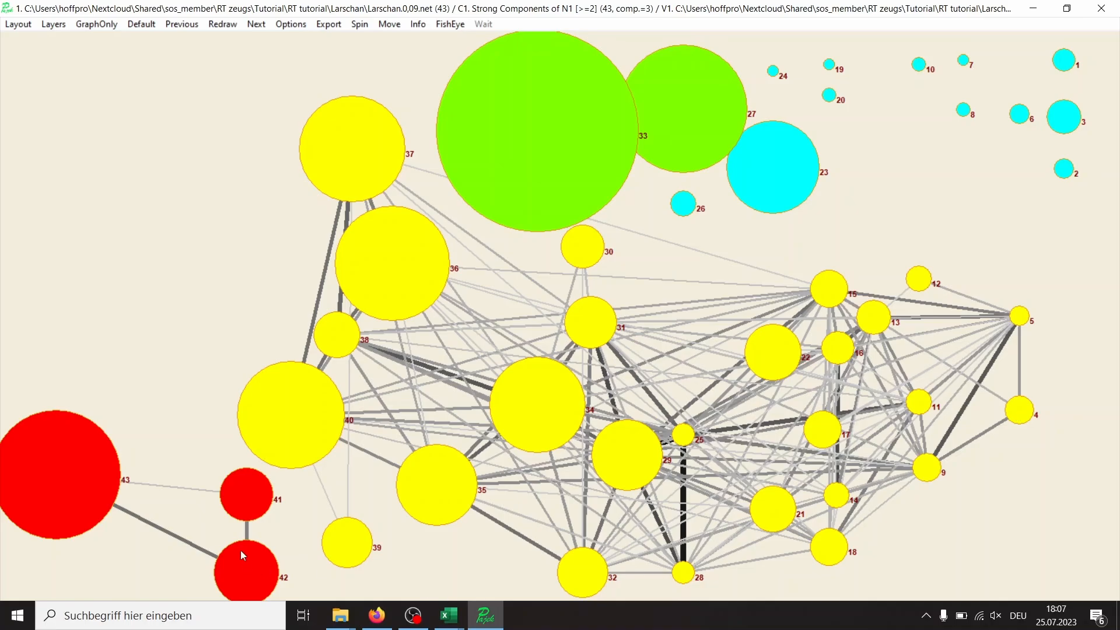
drag(351, 547, 352, 514)
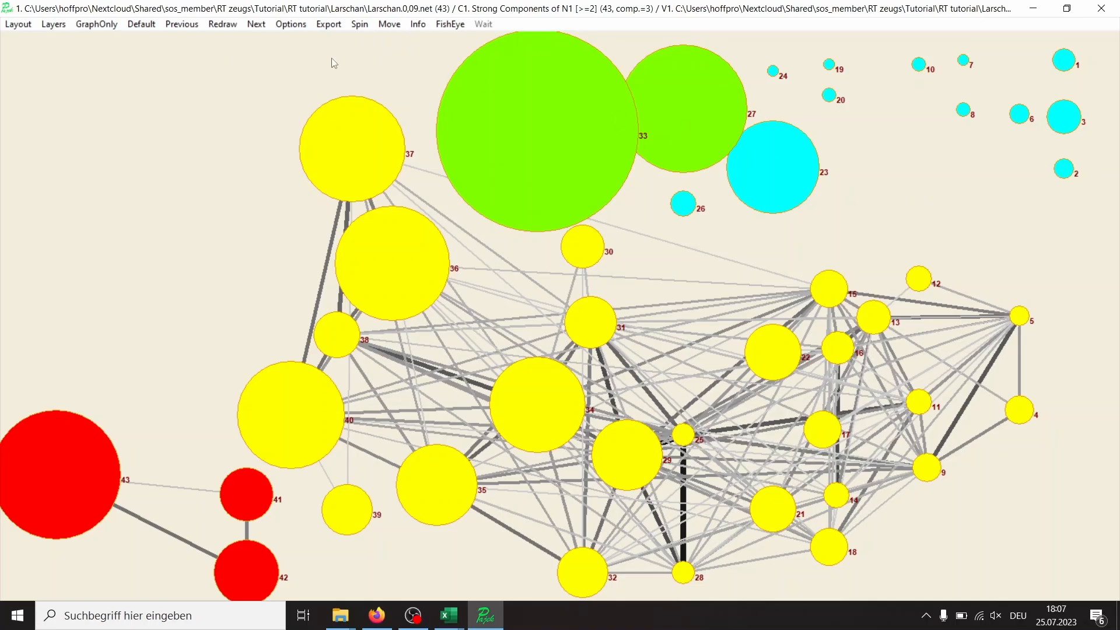
click(330, 28)
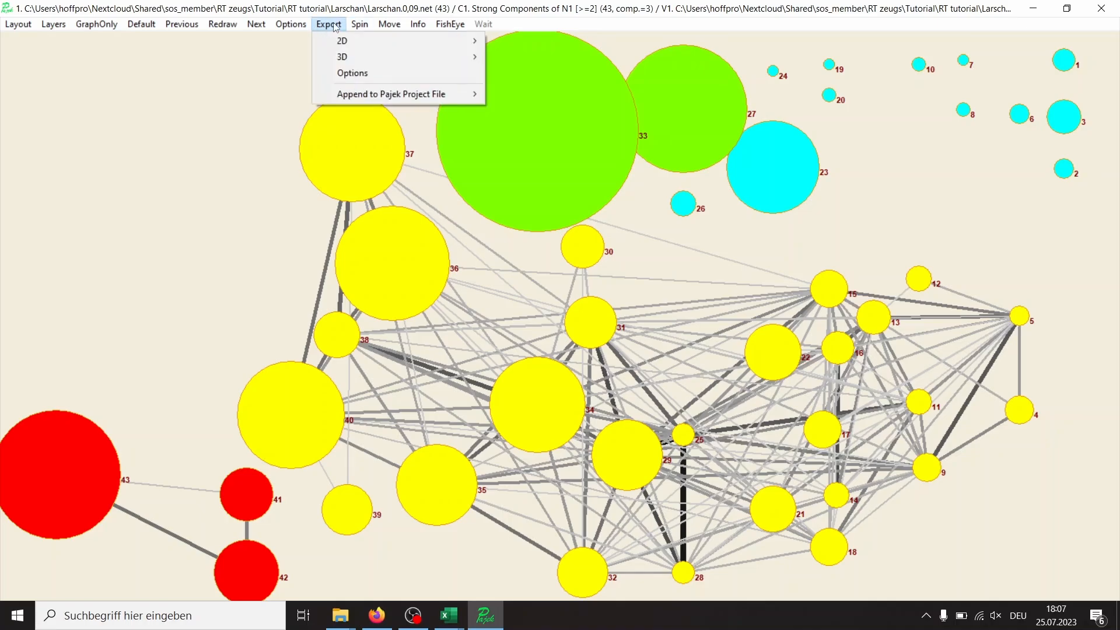
click(341, 72)
click(85, 70)
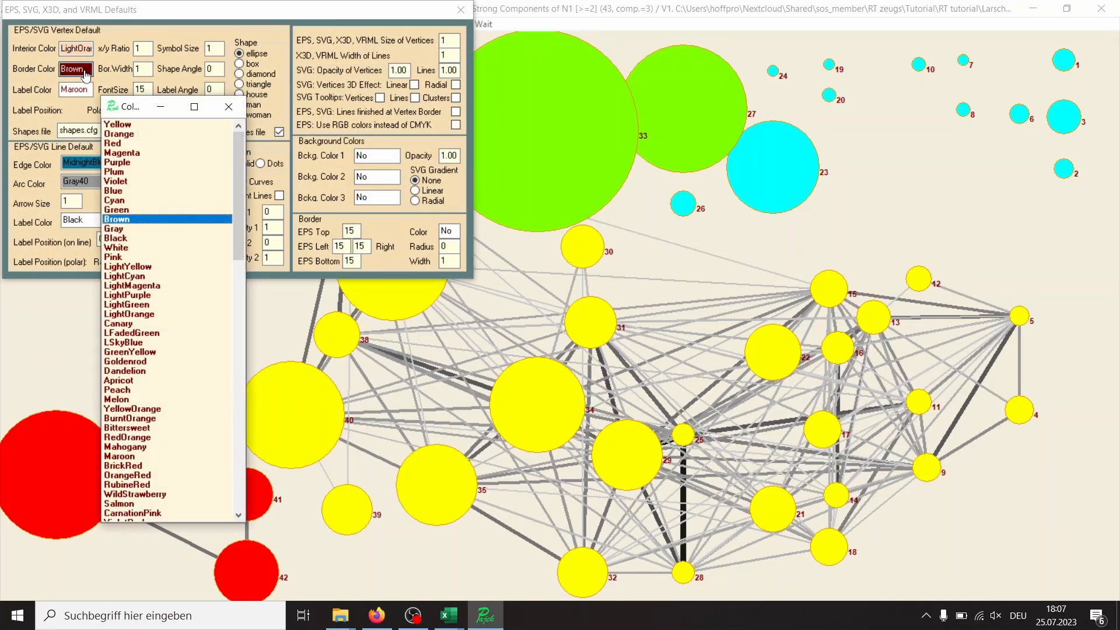
click(228, 107)
click(459, 10)
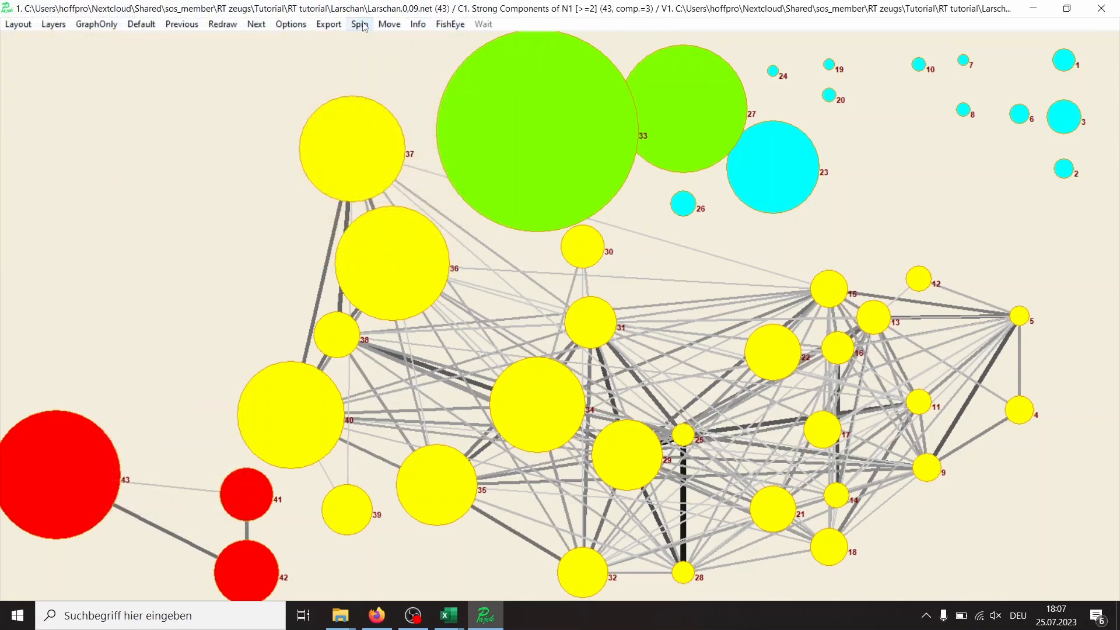
Set the default vertex border color to Black in the export options
click(336, 25)
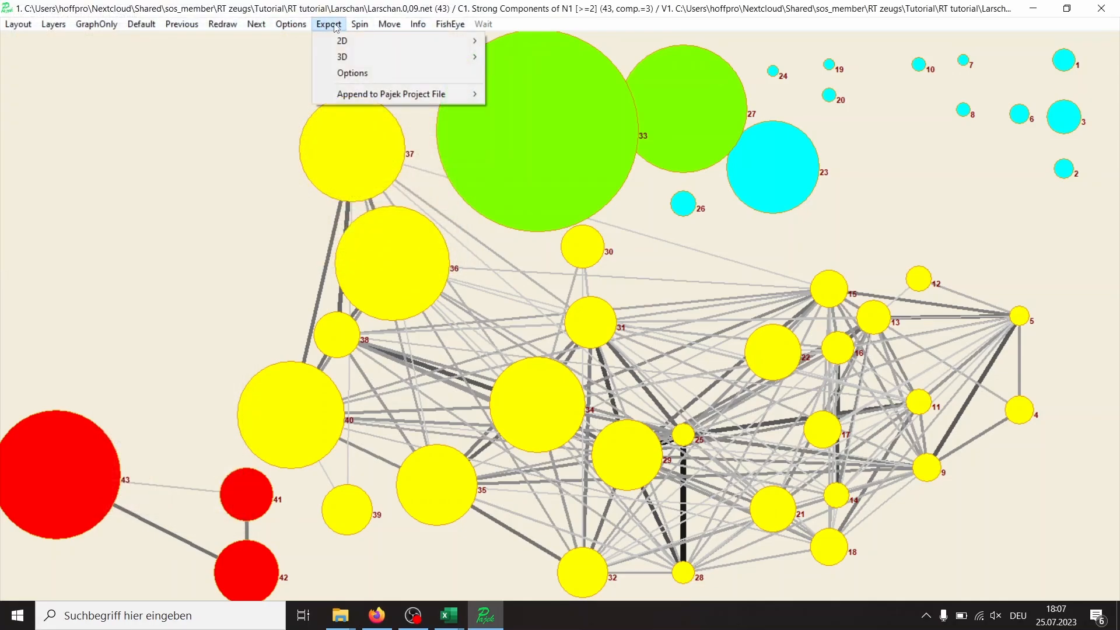
click(356, 74)
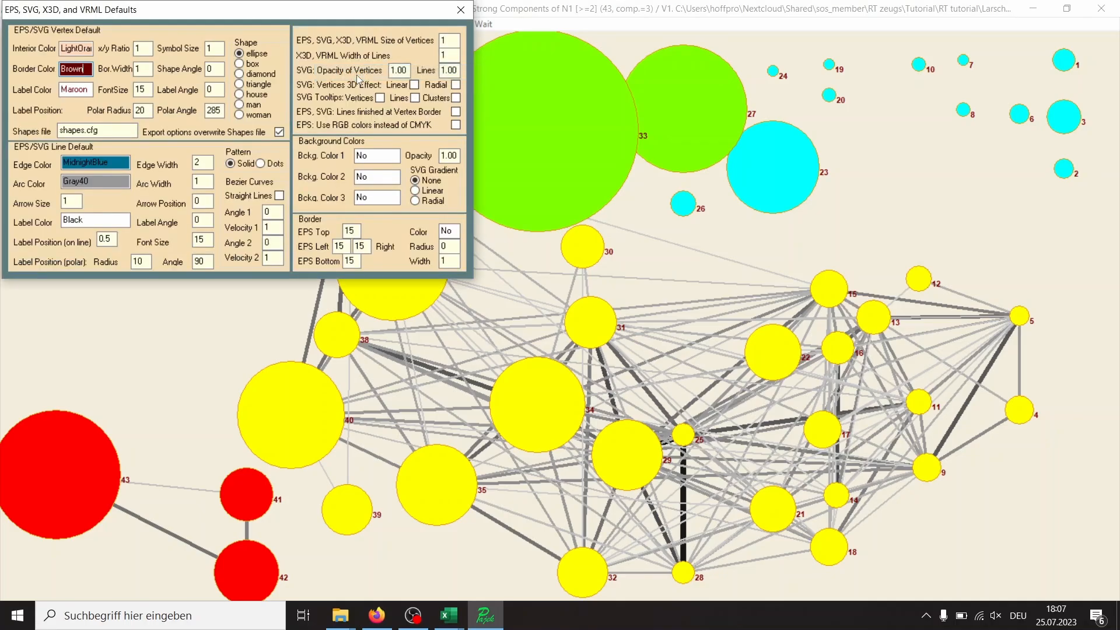
click(75, 71)
click(122, 238)
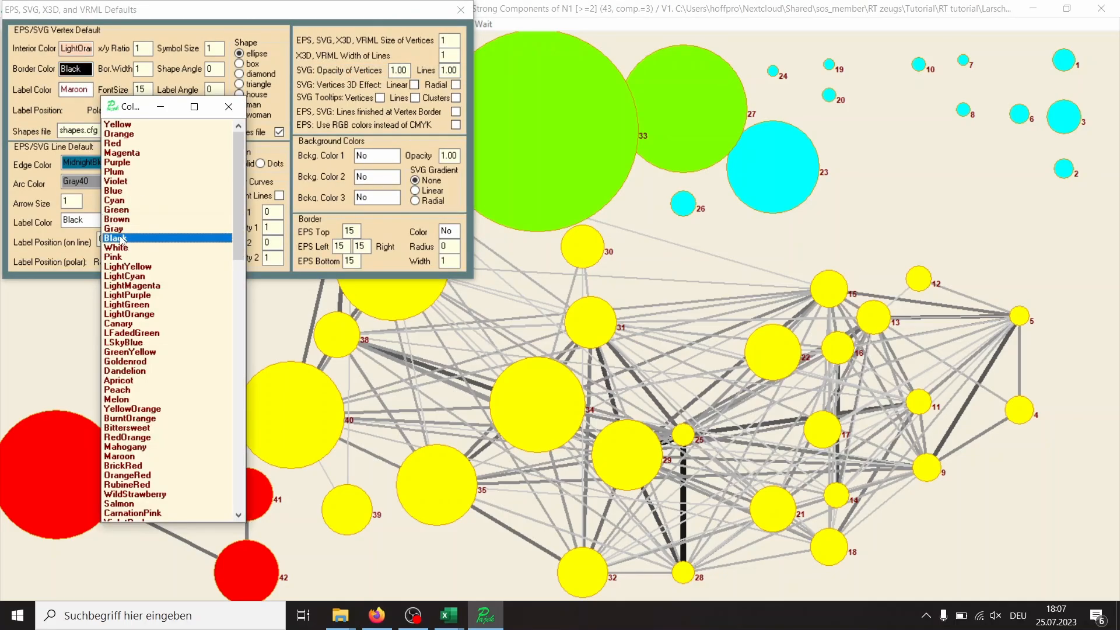
click(228, 106)
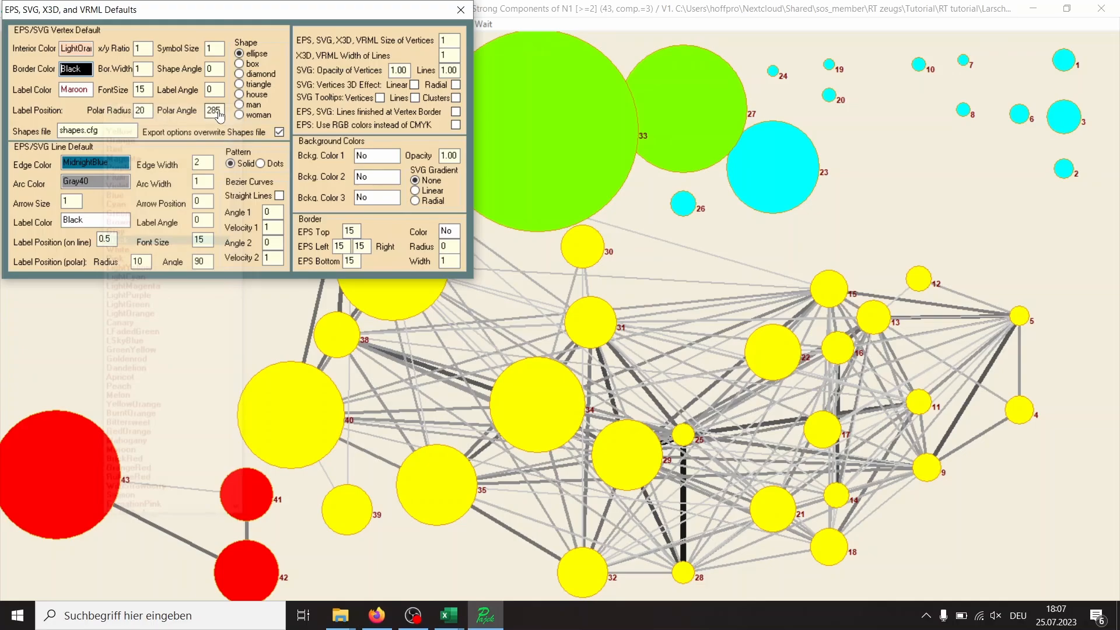
Open the color selection for the default vertex label color in the export options
click(75, 93)
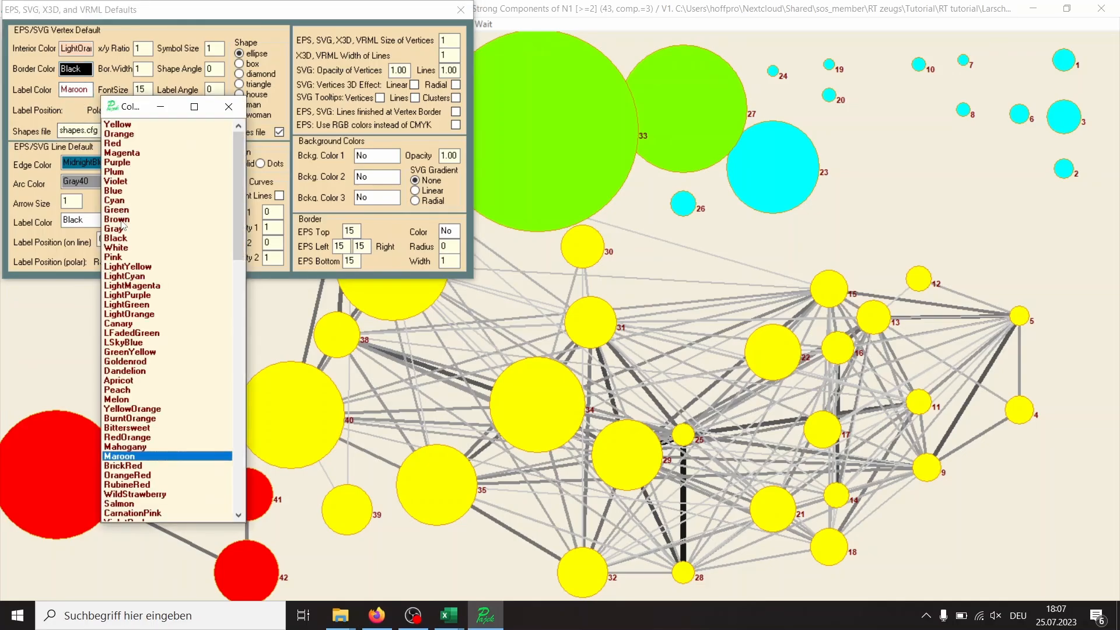
Set the default vertex label color to Black and the label position's polar radius to 0
click(121, 238)
click(228, 106)
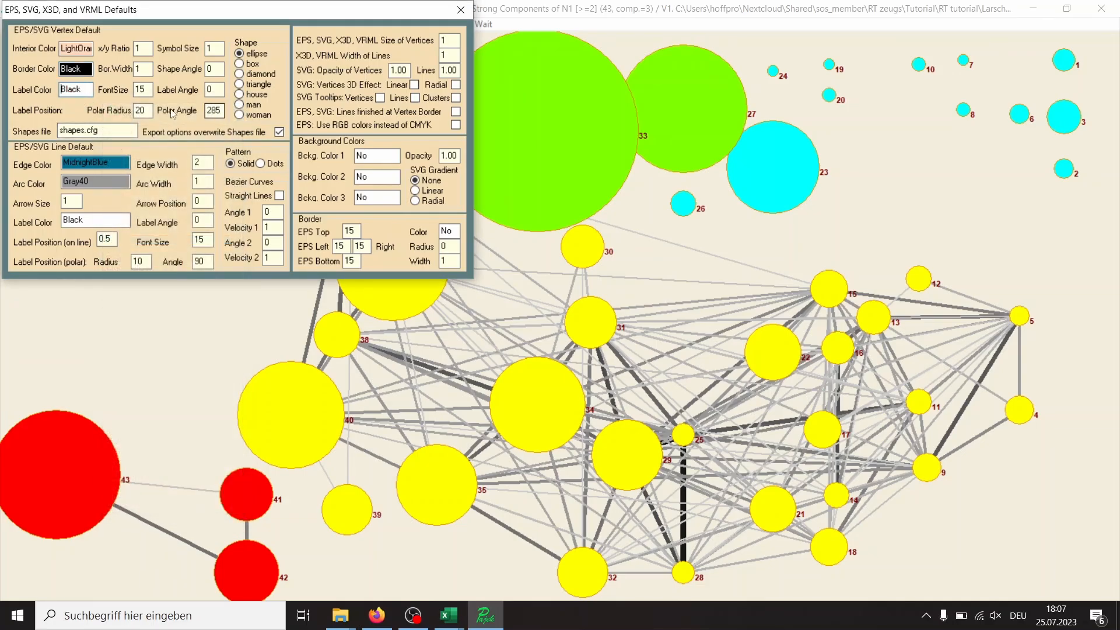
click(144, 111)
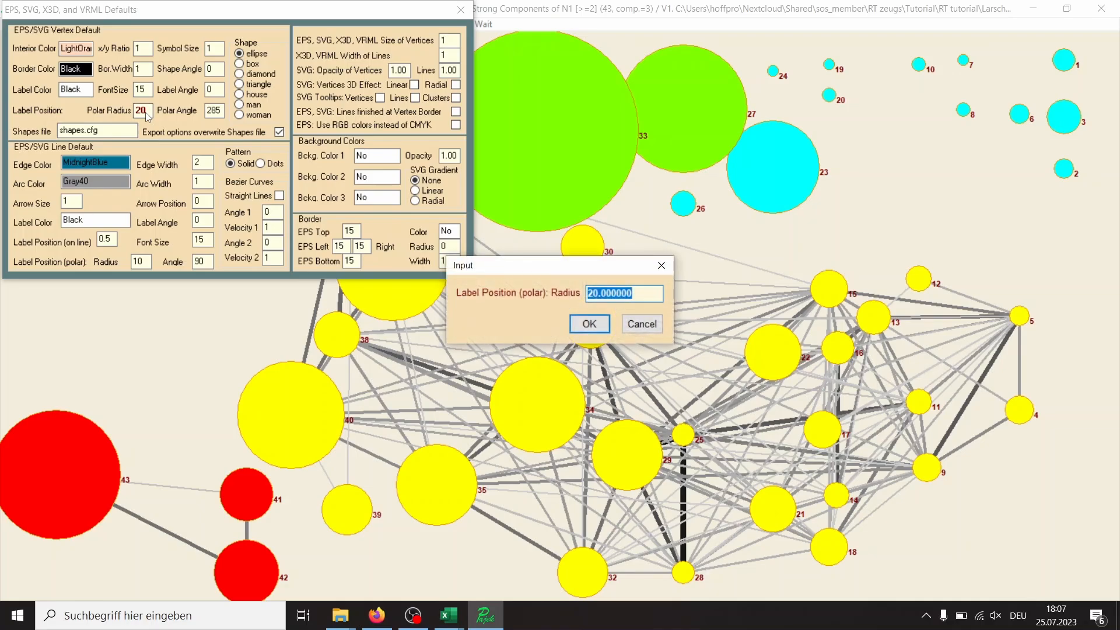
text(0)
click(589, 325)
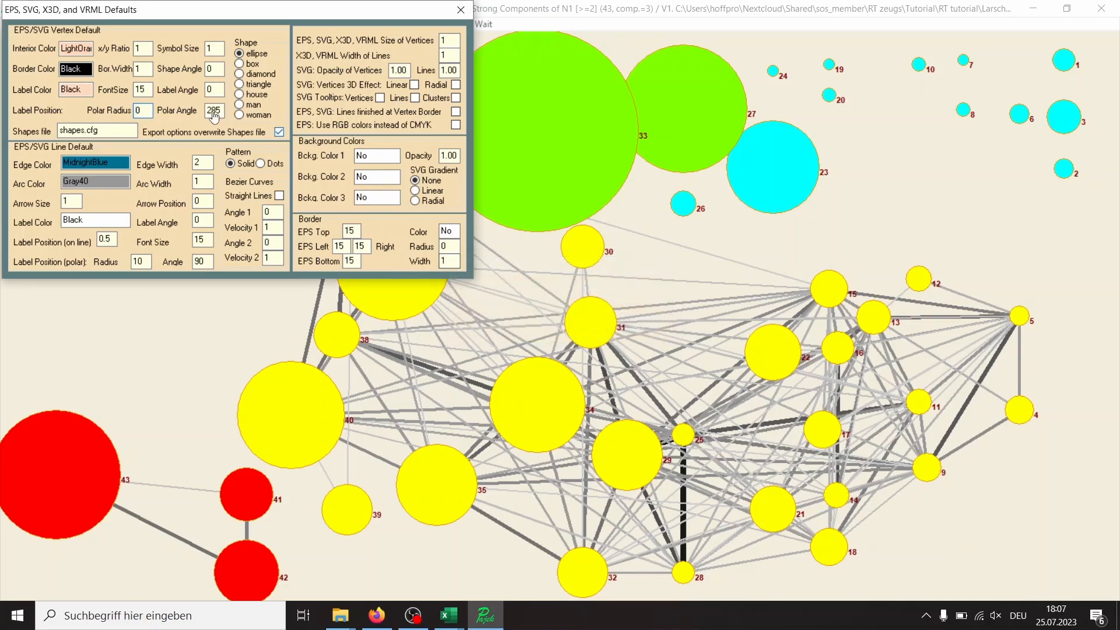
Set the vertex label font size to 20 and enable the radial SVG 3D effect for vertices, closing the export defaults
click(145, 92)
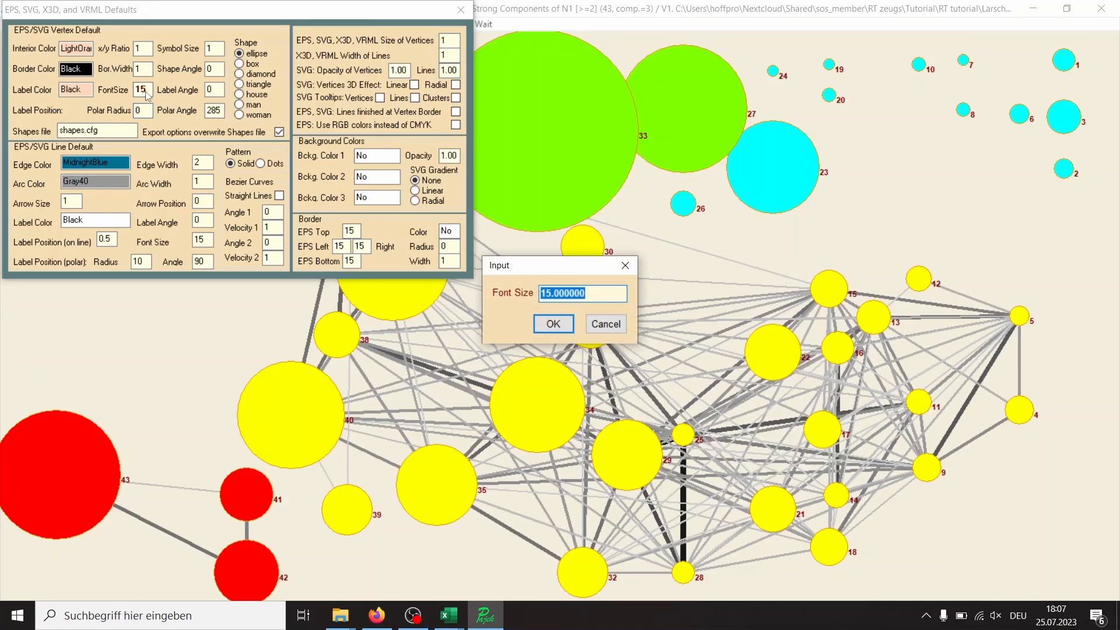
text(20)
click(554, 326)
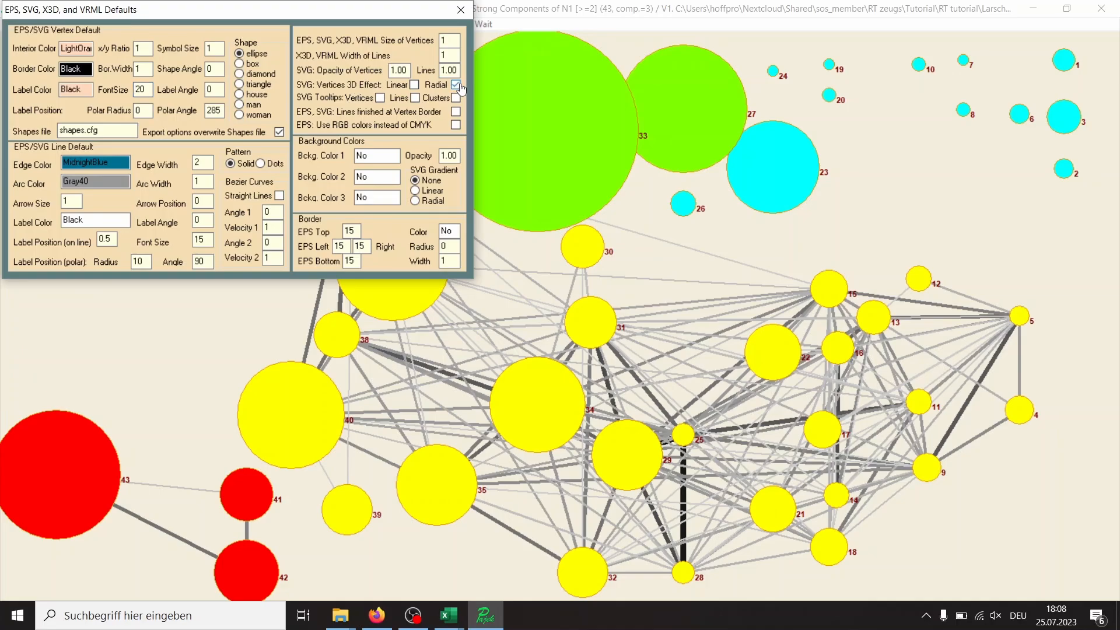
click(461, 10)
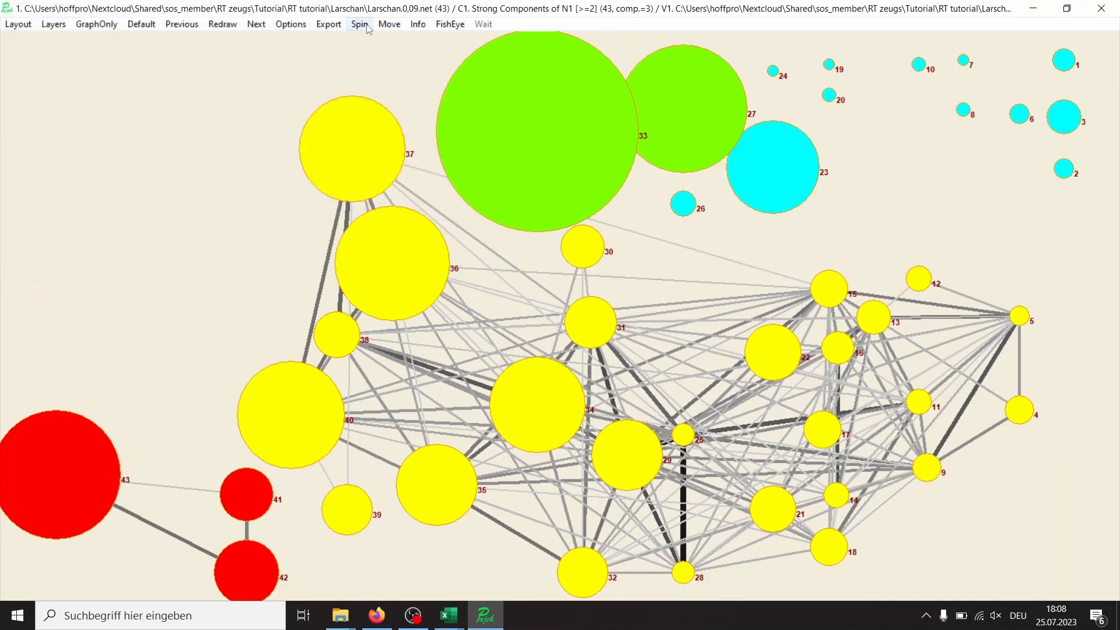
Start a general 2D SVG export of the network drawing and enter Larschan.0,01 as the file name
click(329, 24)
mouse_move(341, 42)
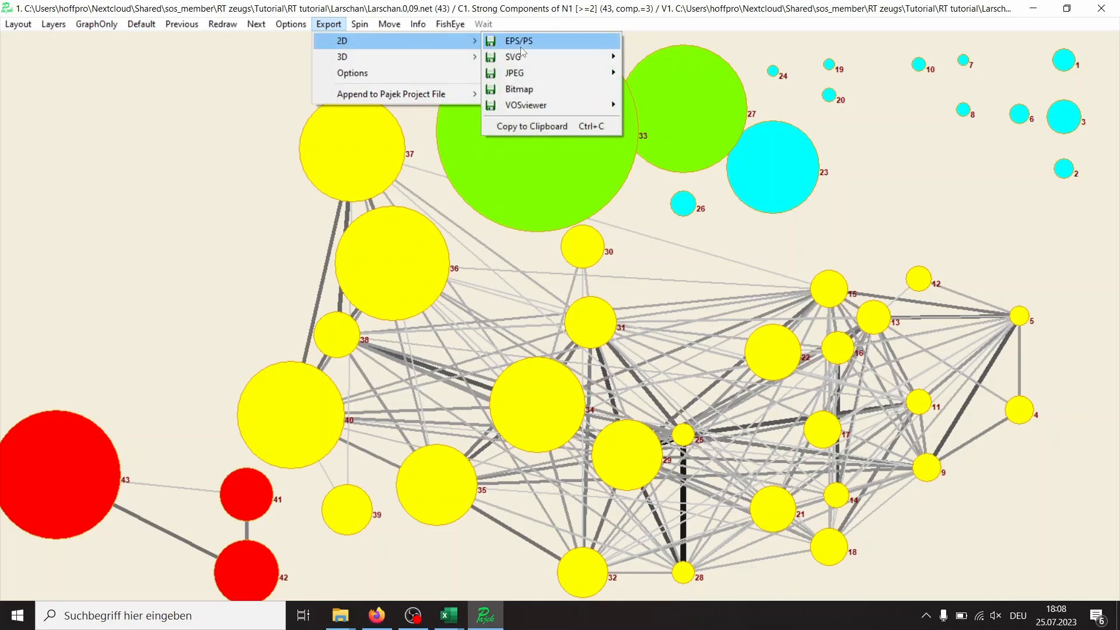
mouse_move(547, 57)
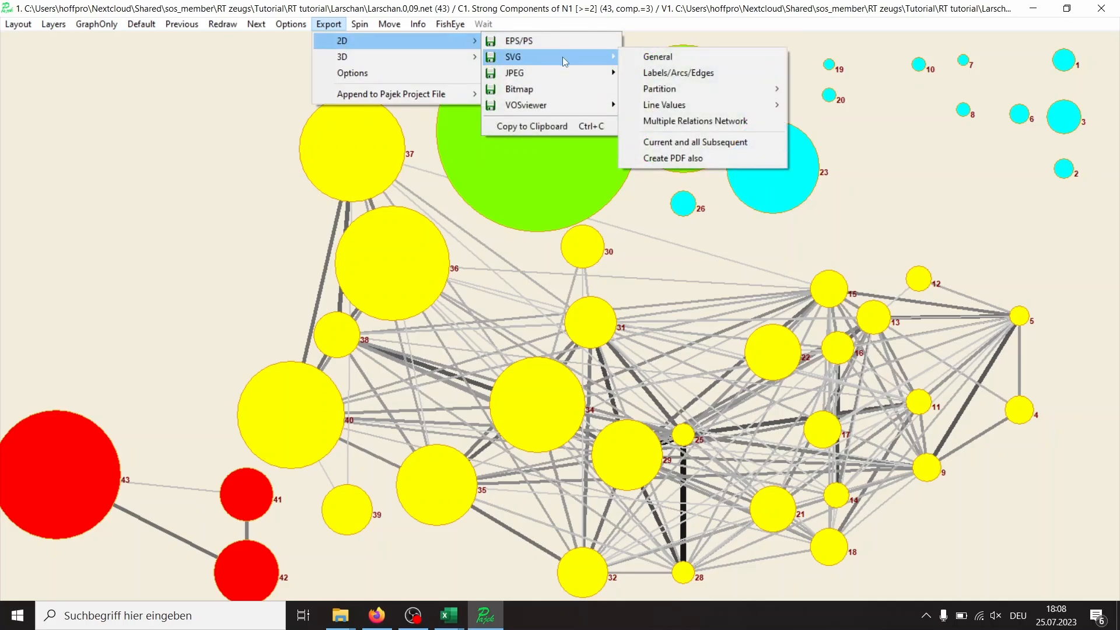
click(655, 58)
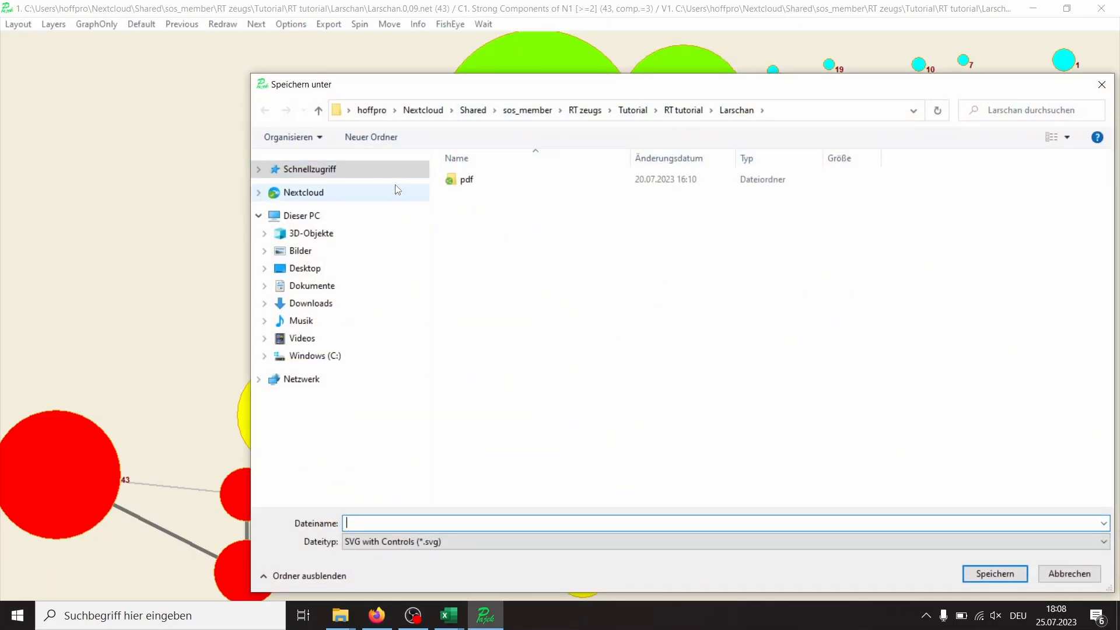
drag(618, 91, 451, 66)
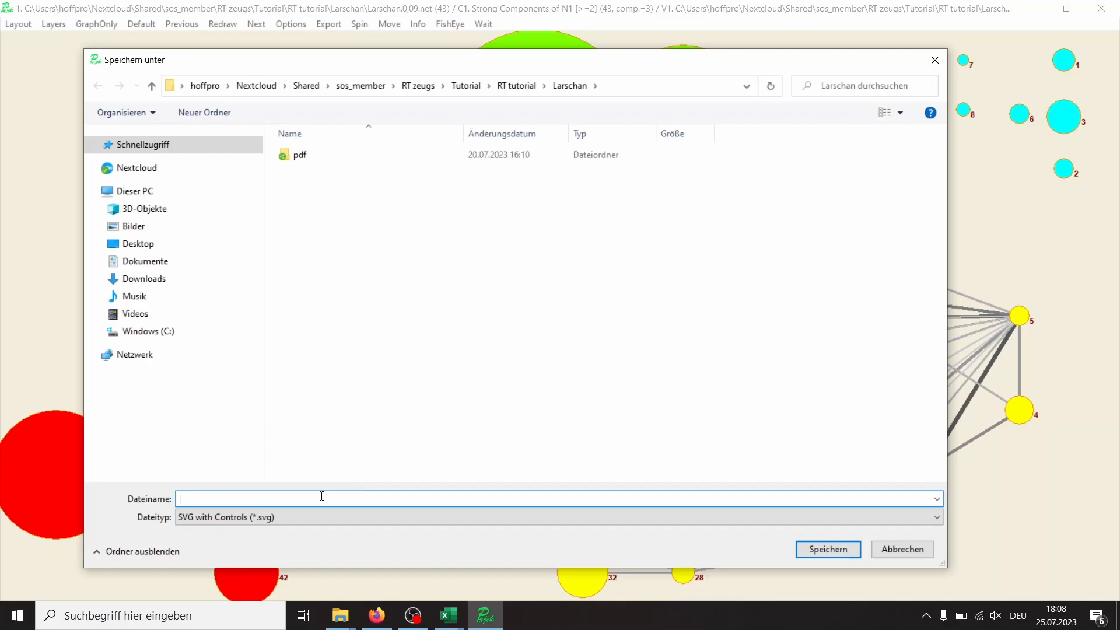
text(Larsc)
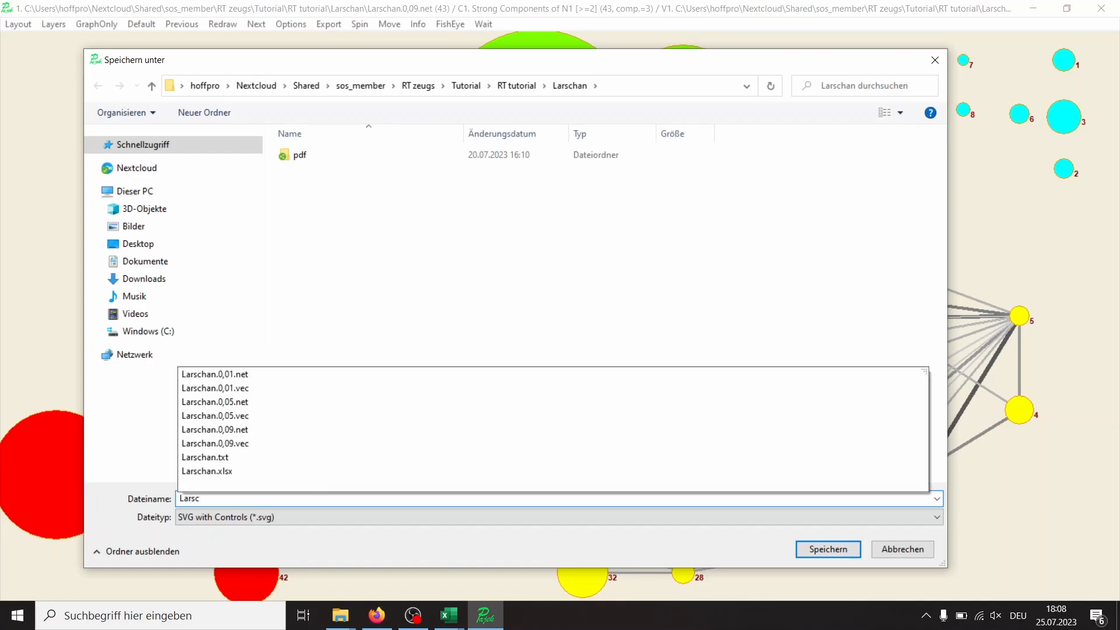
text(han.01,)
key(BackSpace)
key(BackSpace)
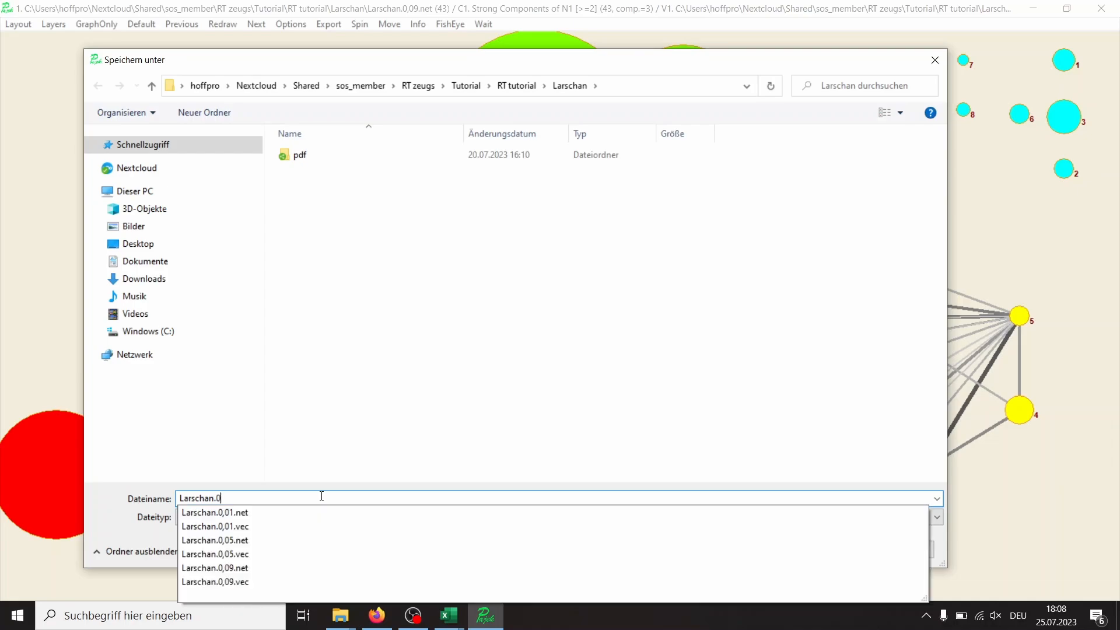
text(,01)
click(375, 417)
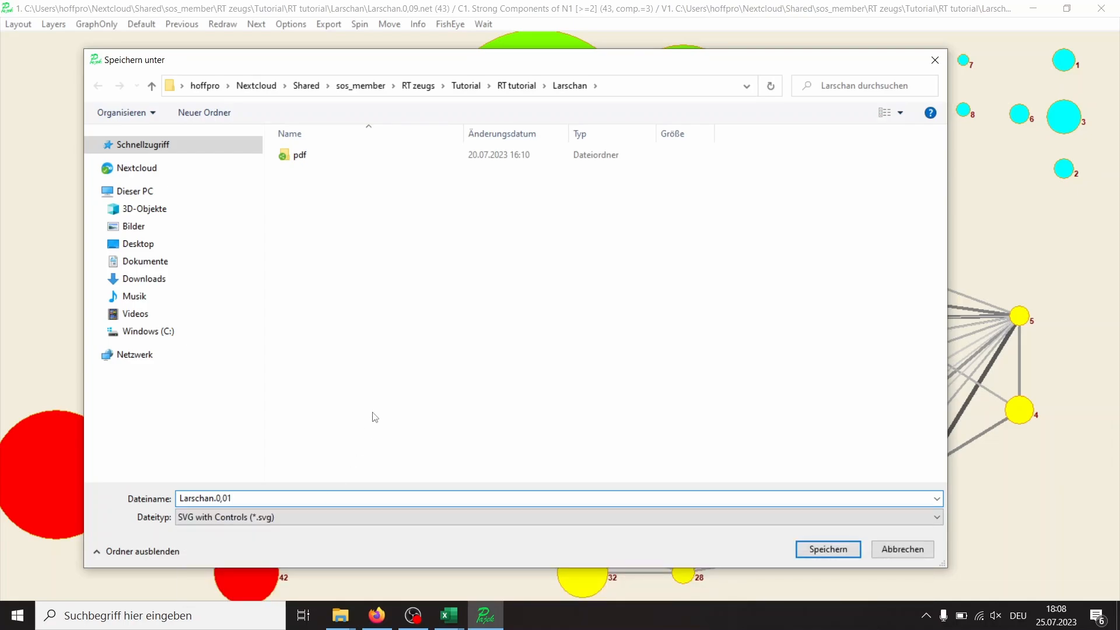
Correct the SVG file name to Larschan.0,09 and save the export in the Larschan folder
click(249, 499)
click(249, 498)
key(BackSpace)
text(9)
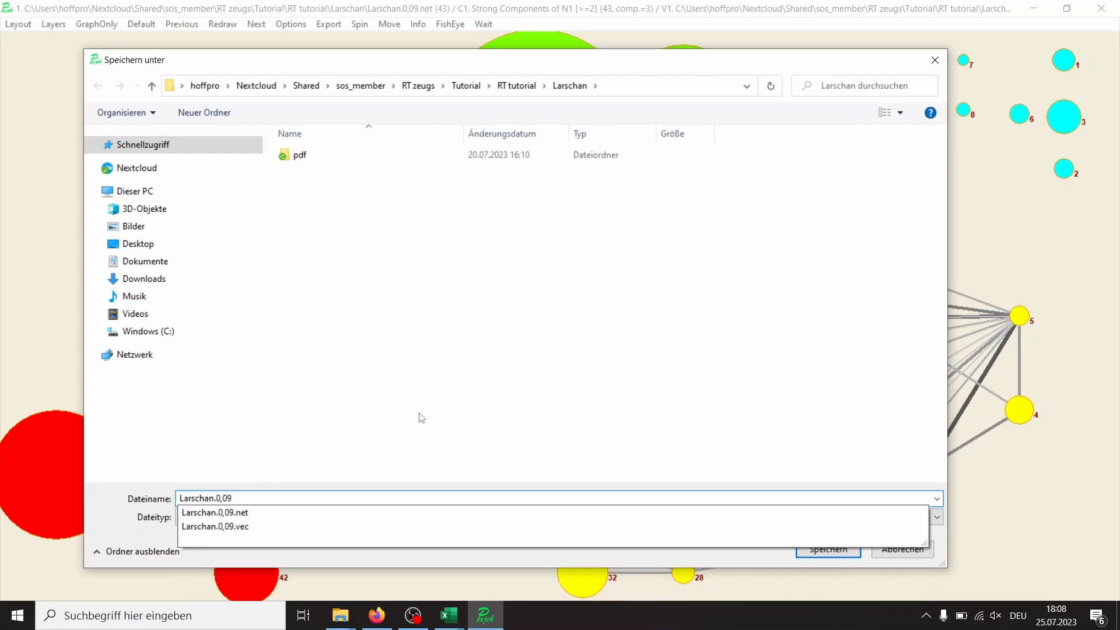
click(421, 418)
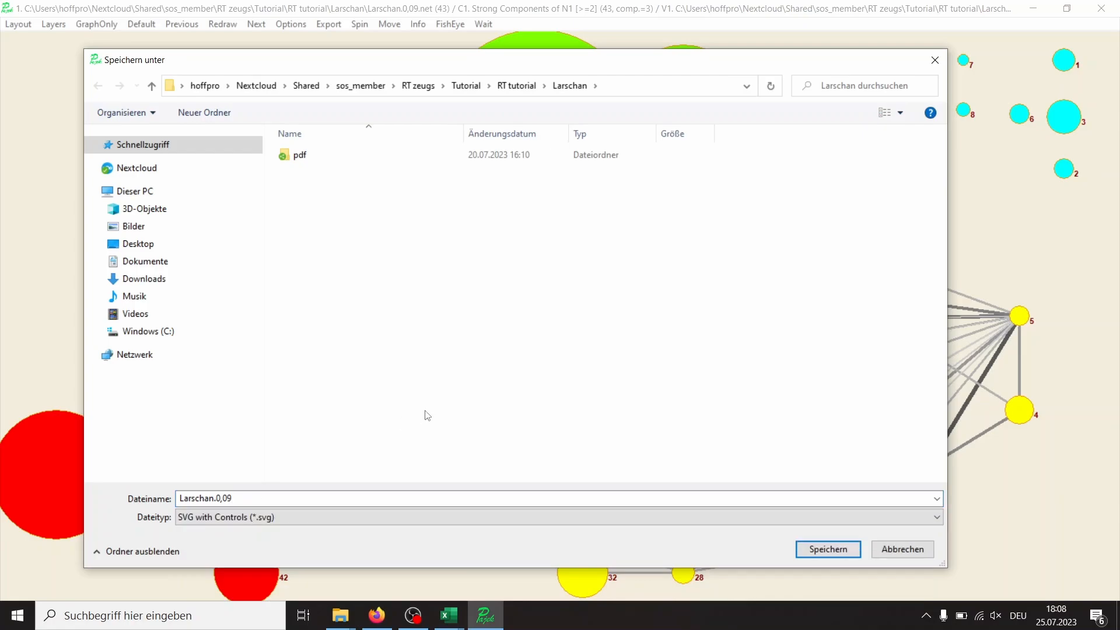
click(822, 552)
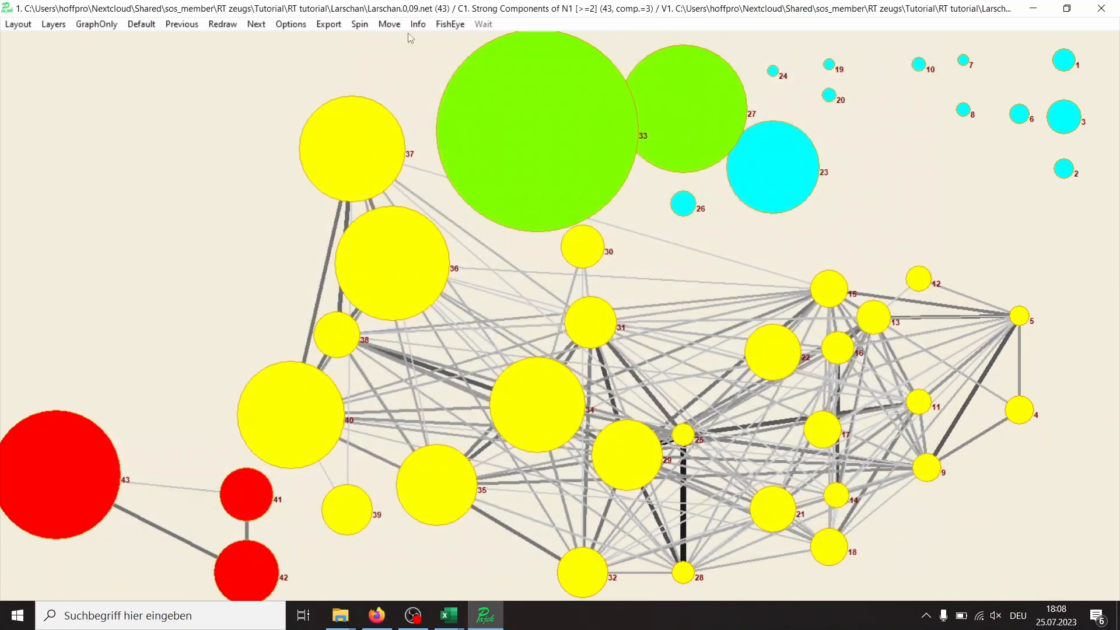
Close the network drawing and save the Pajek project file as Larschan.0,09 in the Larschan folder, dismissing the report
click(1101, 8)
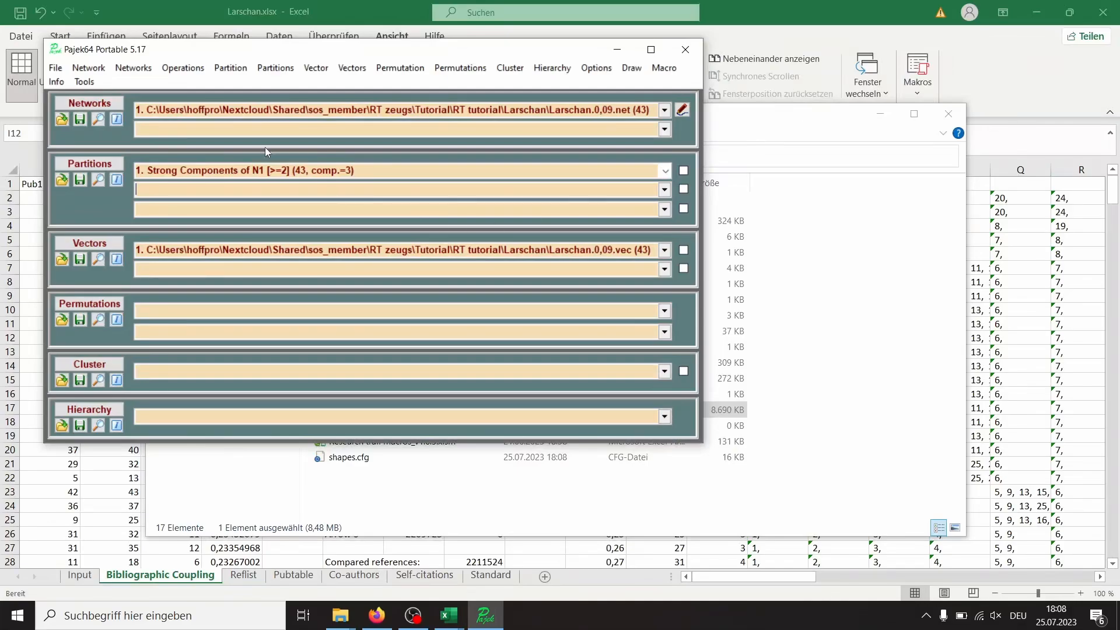
click(58, 69)
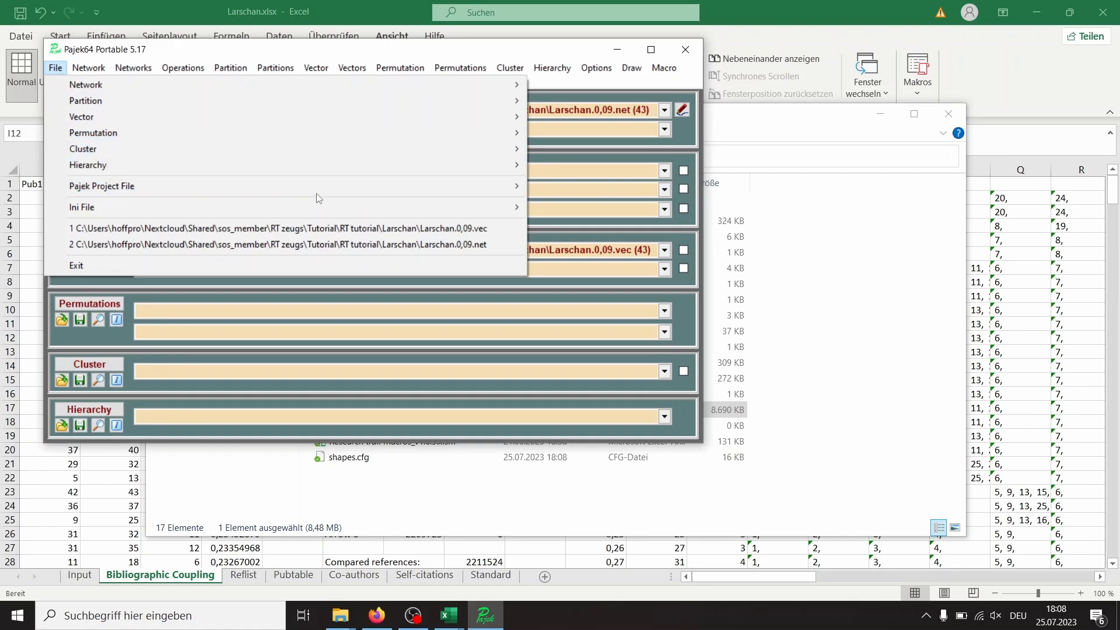
mouse_move(345, 185)
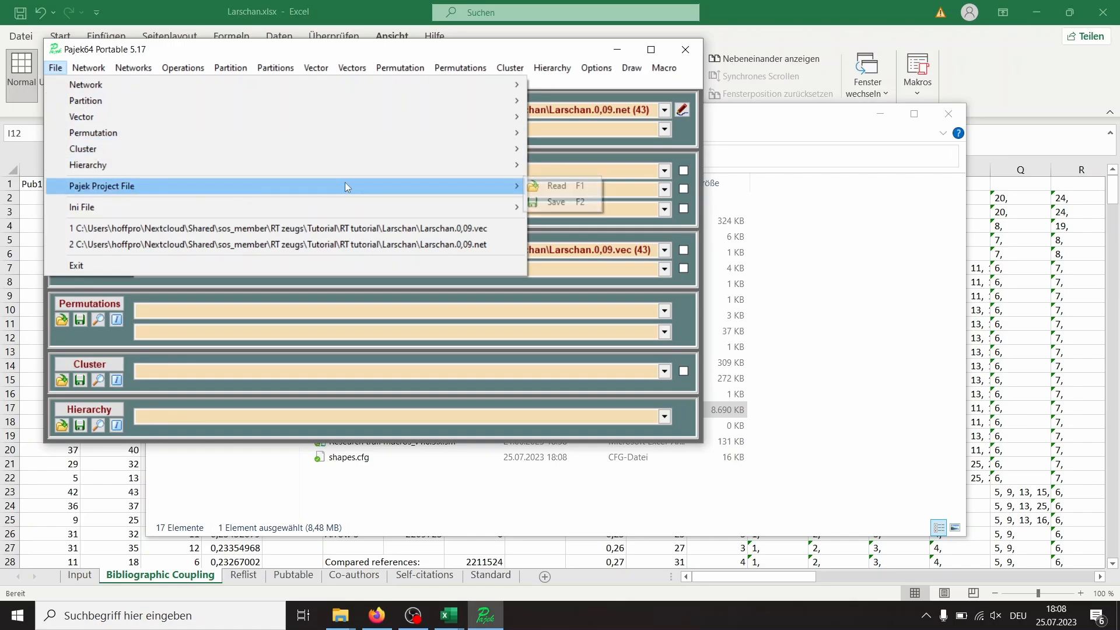
click(557, 202)
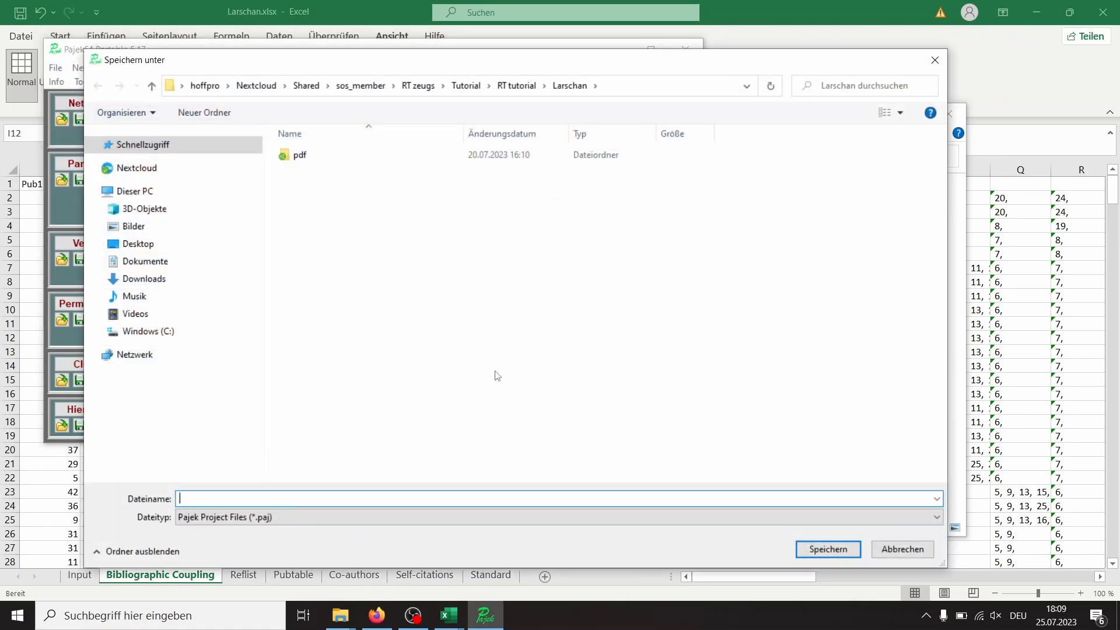
text(Lar)
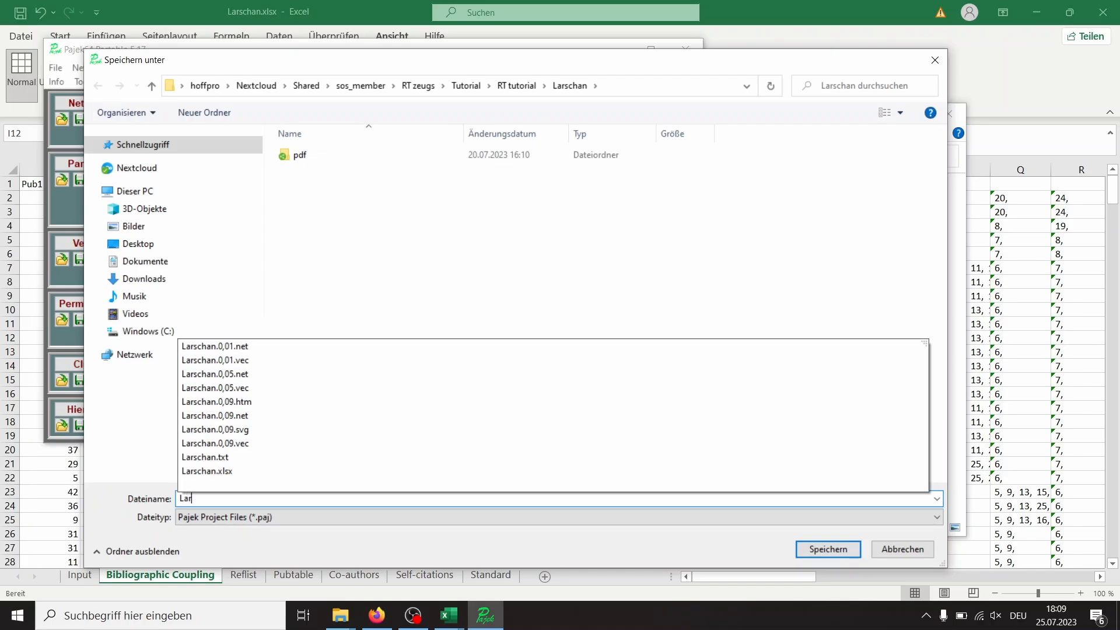
text(schan.0)
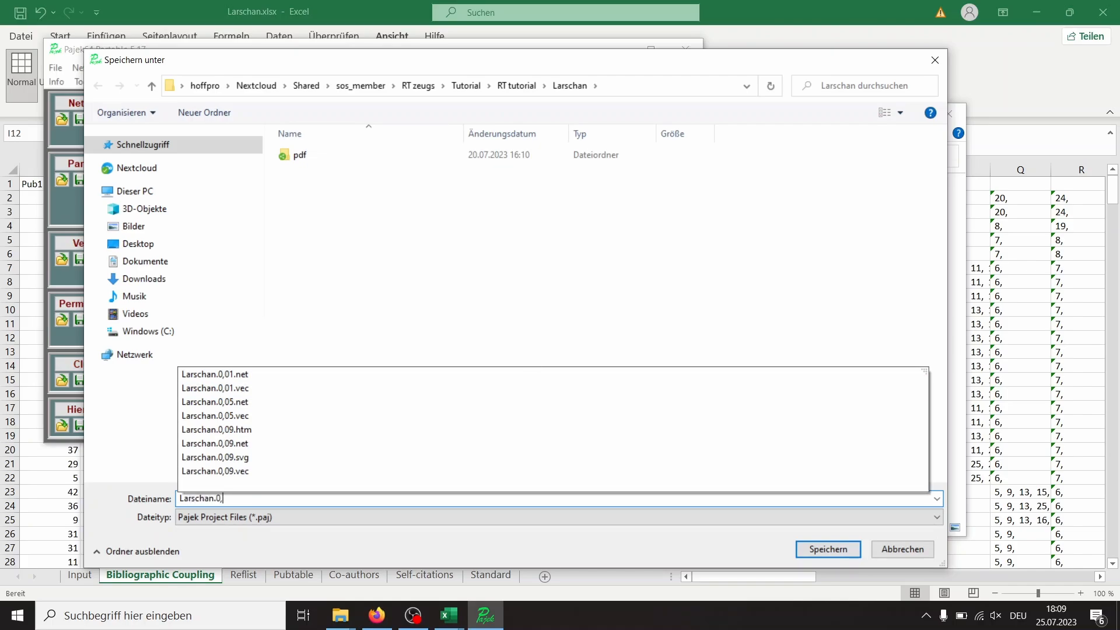
text(,09)
click(436, 396)
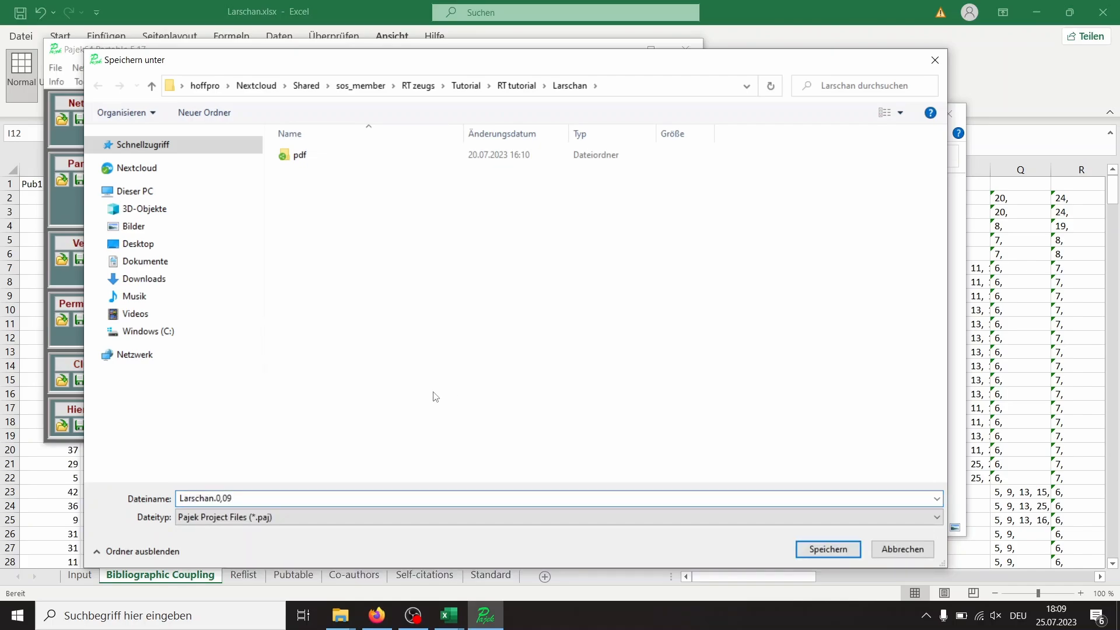
click(823, 548)
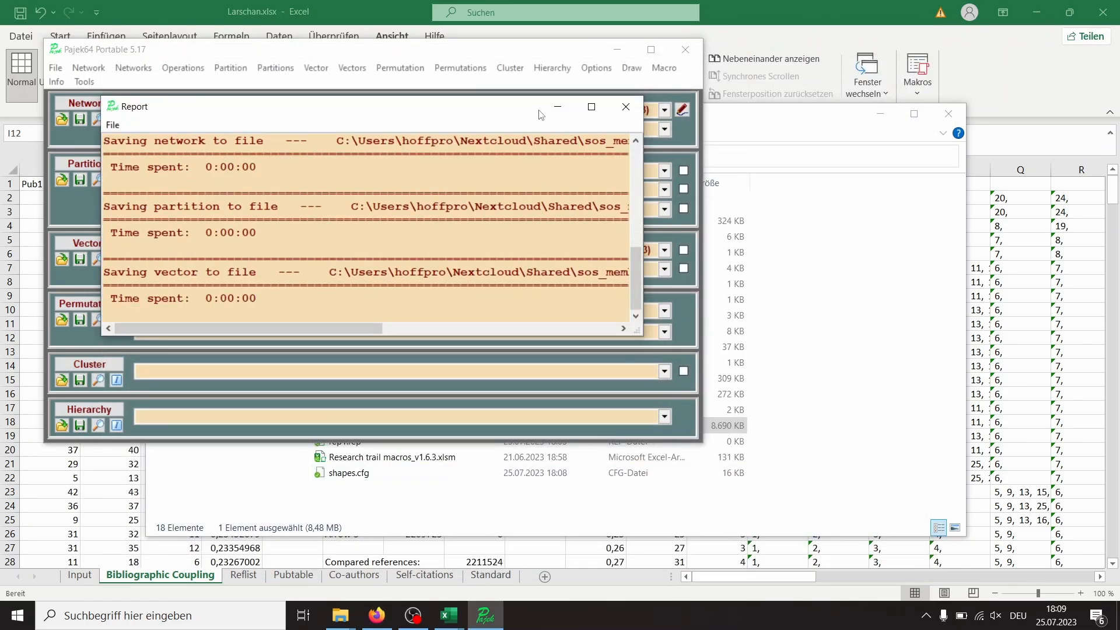
drag(541, 114, 859, 113)
click(876, 109)
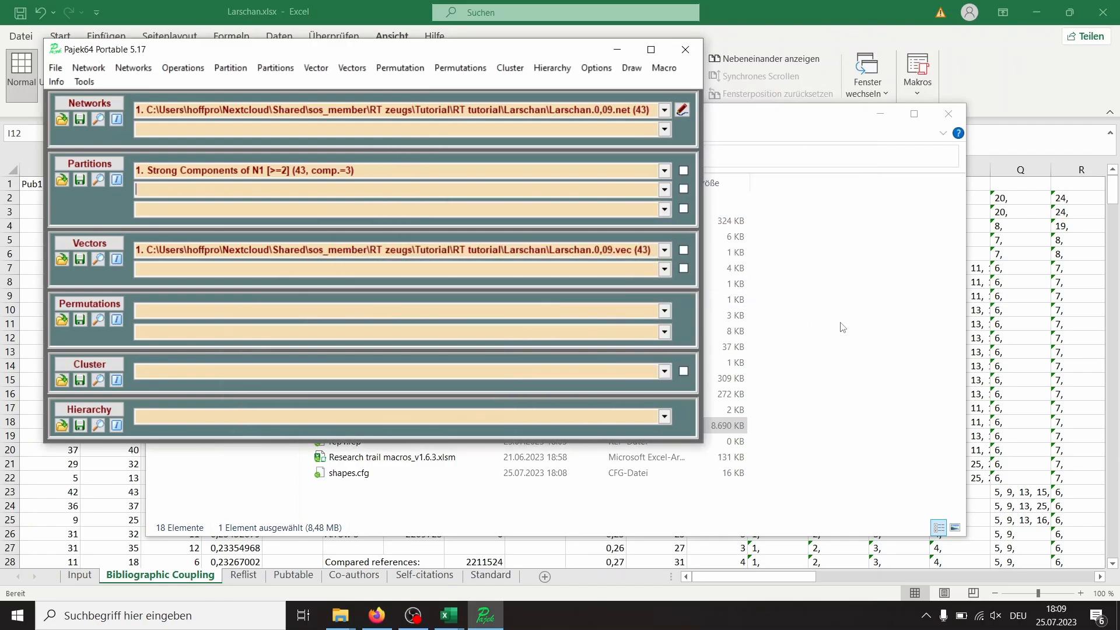
Open Larschan.0,09.svg from the Larschan folder to examine the exported network full-screen, closing it when done
click(871, 360)
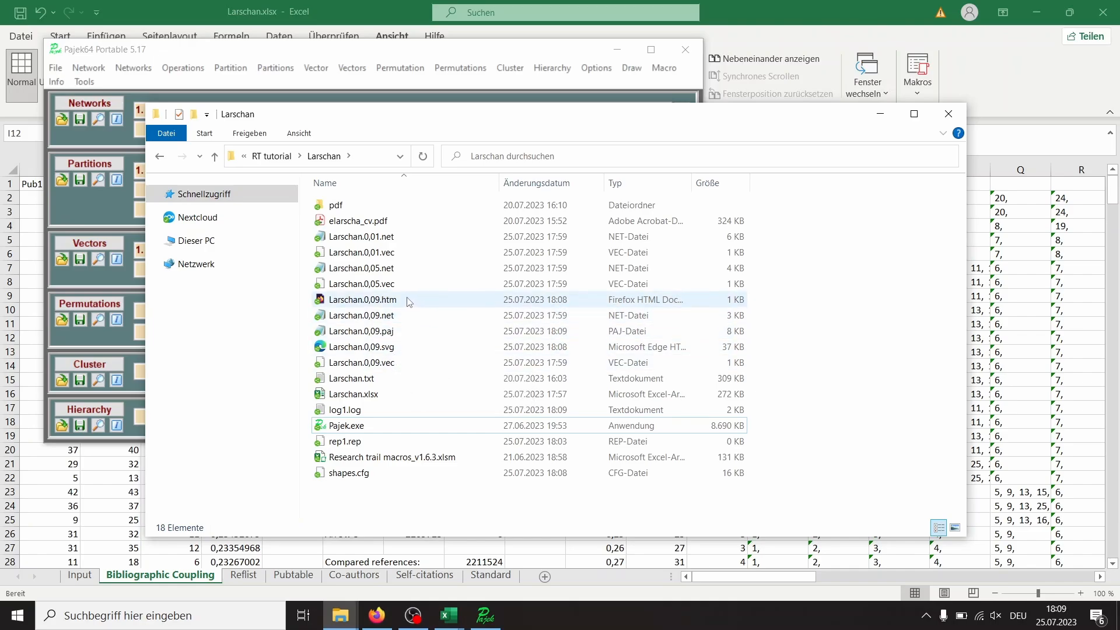
double_click(407, 346)
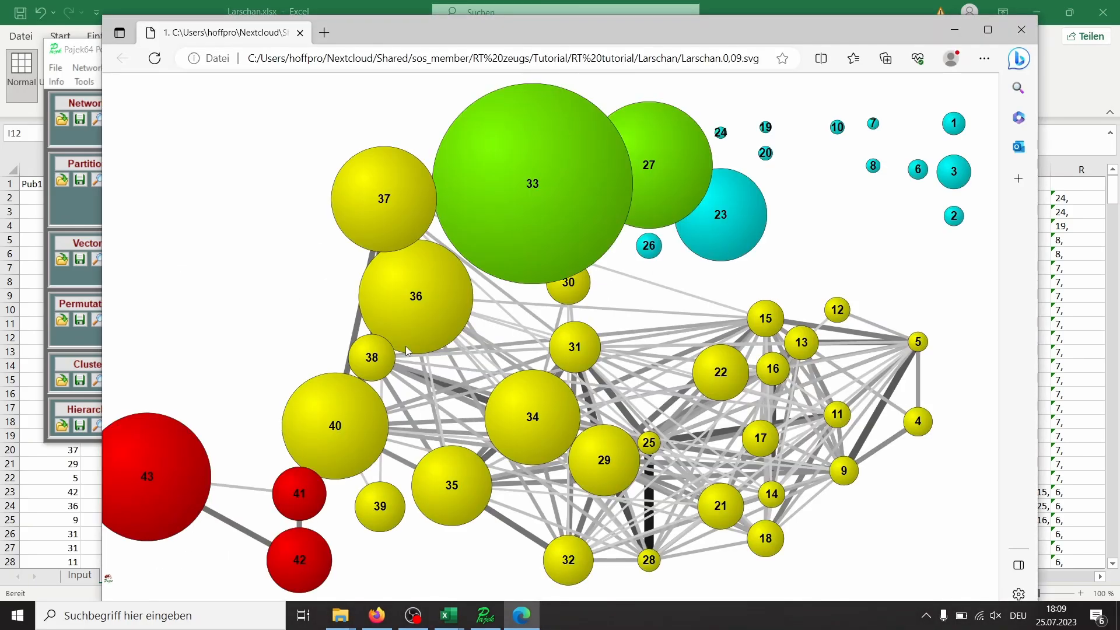
click(992, 35)
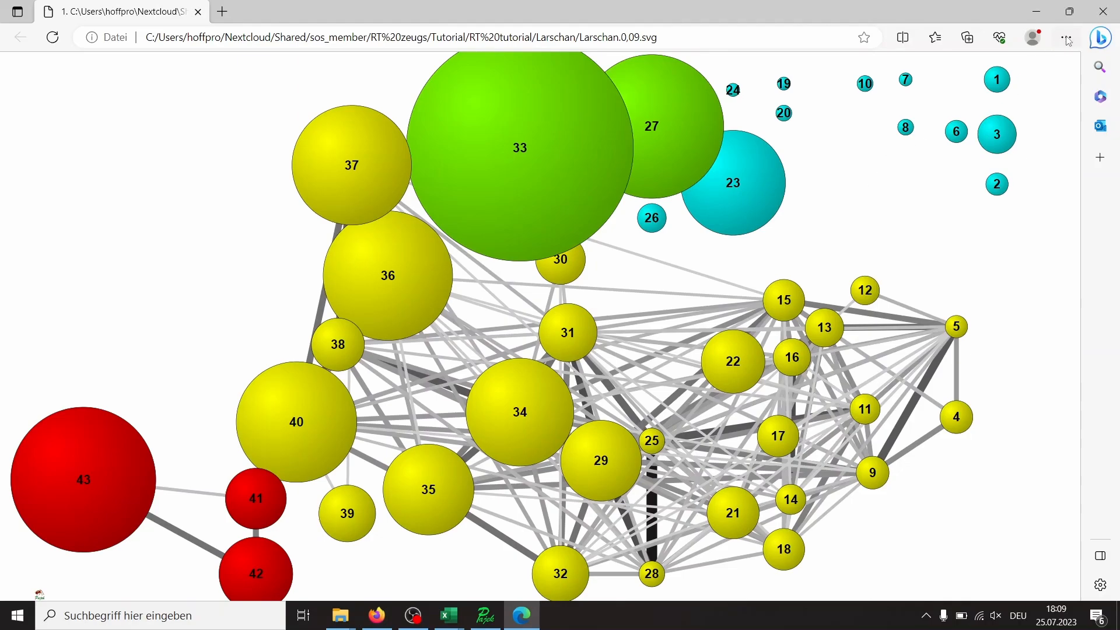
click(1103, 12)
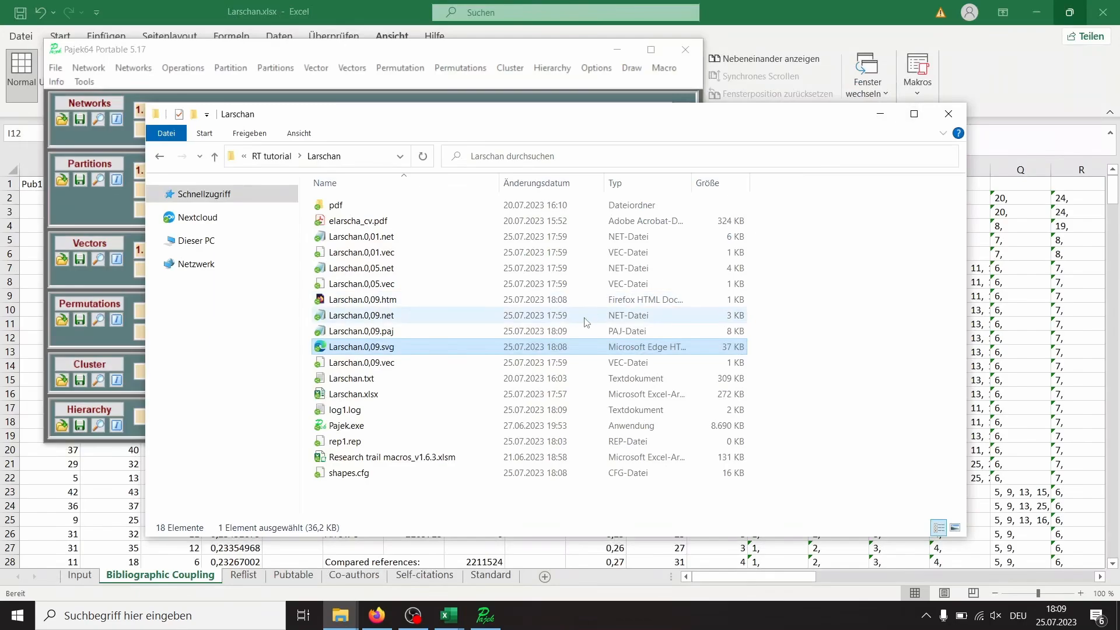
Return to Pajek and draw the network with its first partition and first vector
click(508, 58)
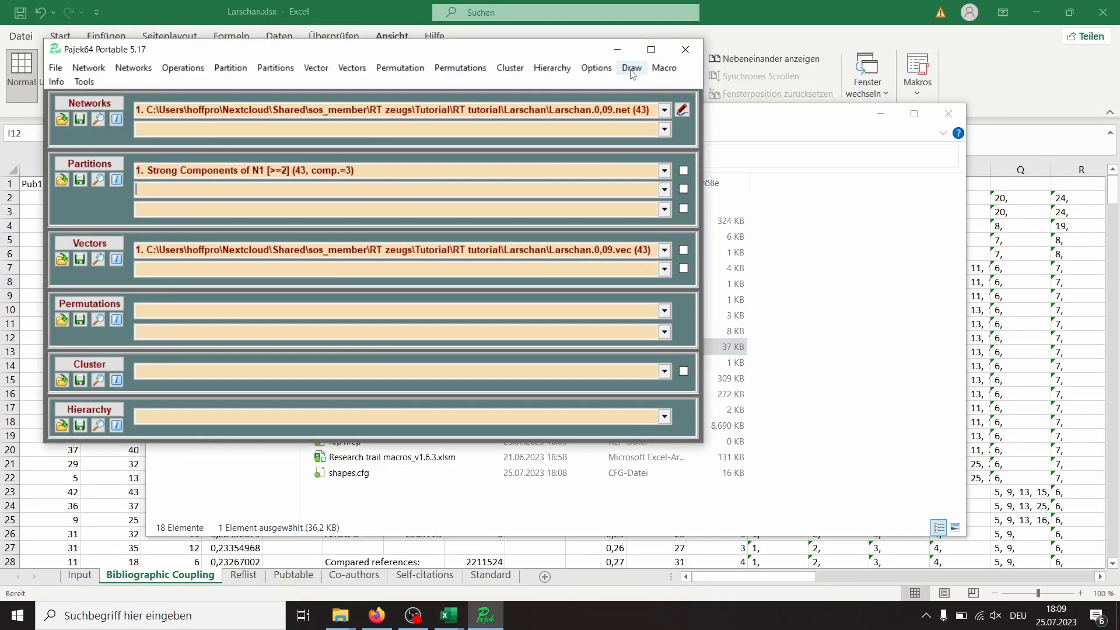
click(631, 68)
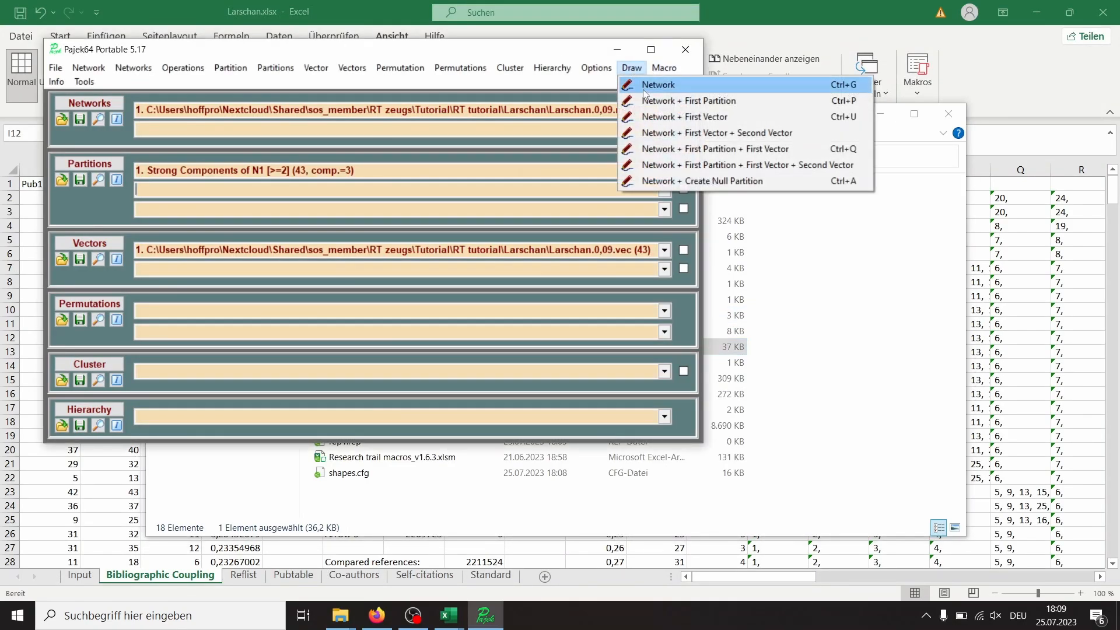
click(673, 147)
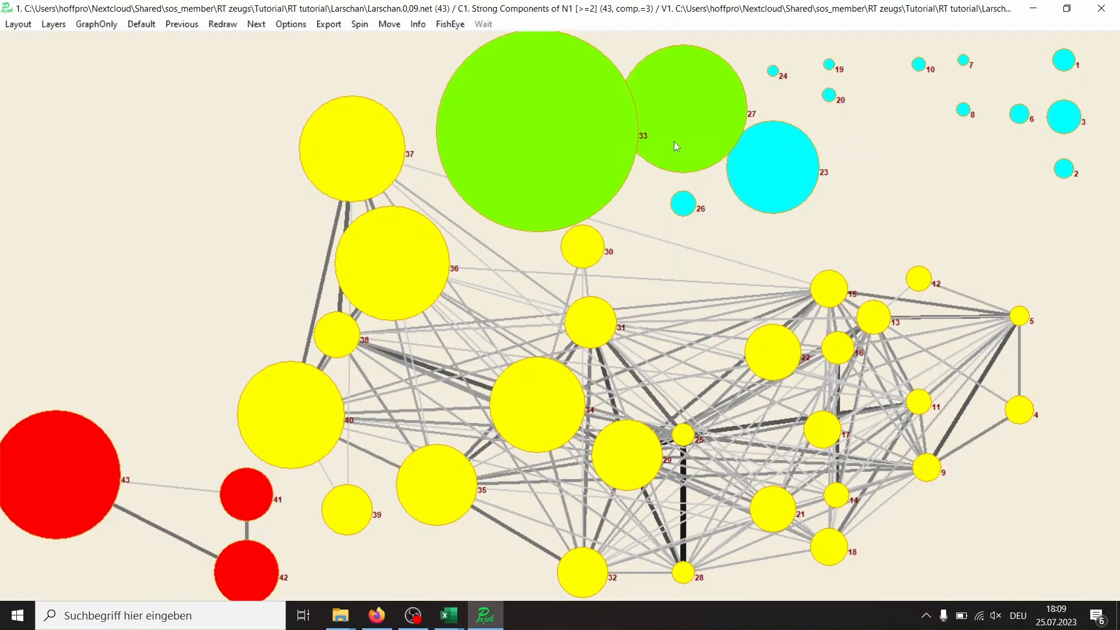
Set the vertex size in the network drawing to 7
click(290, 24)
mouse_move(398, 107)
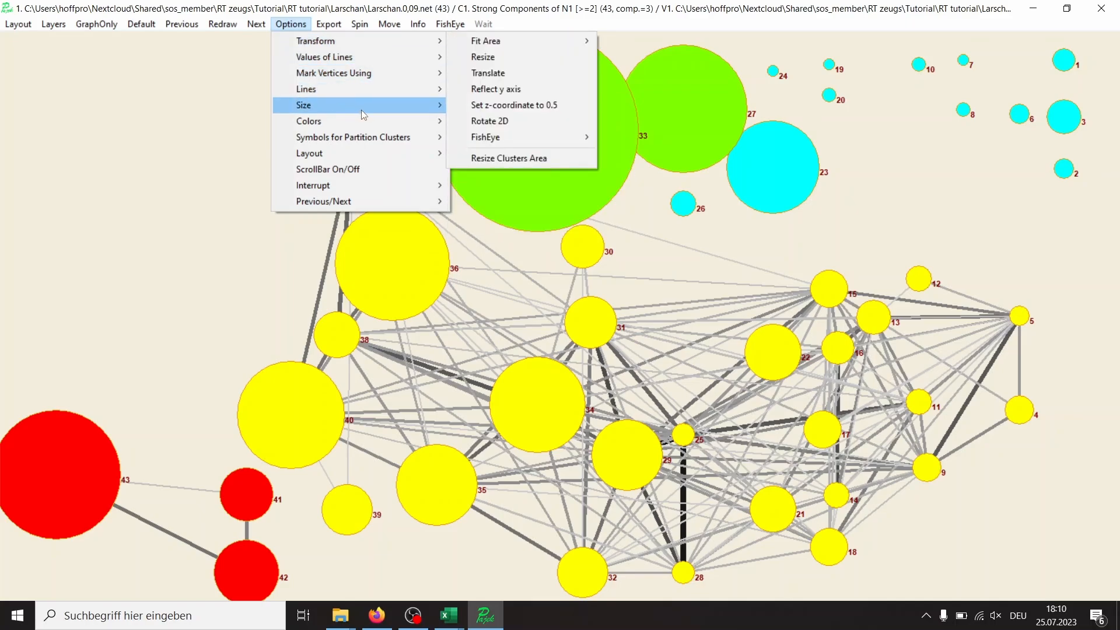
mouse_move(315, 106)
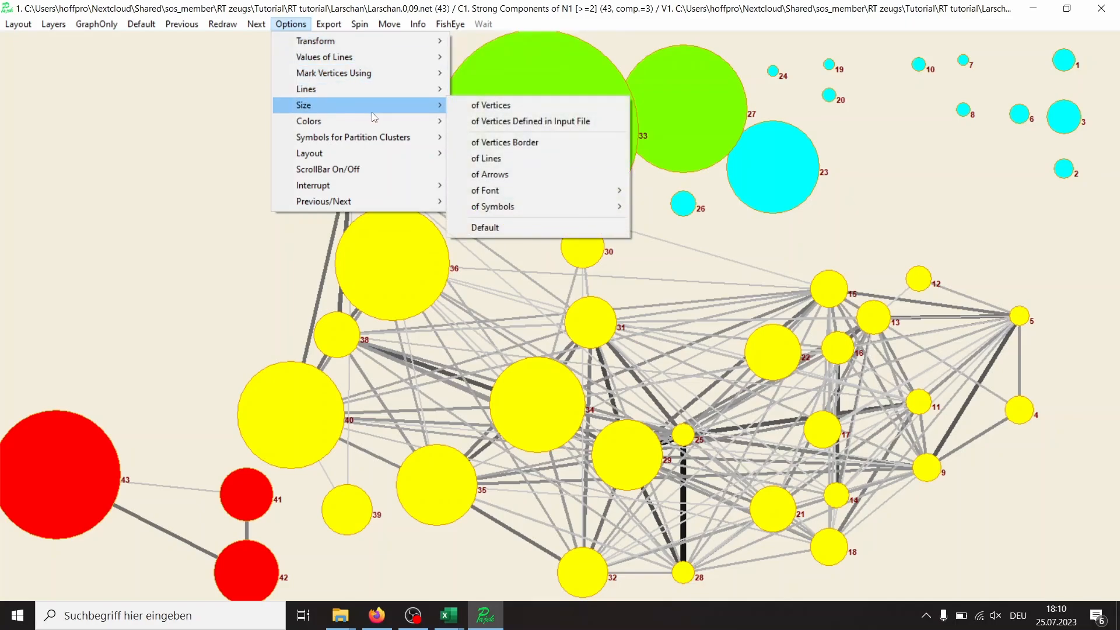
click(510, 105)
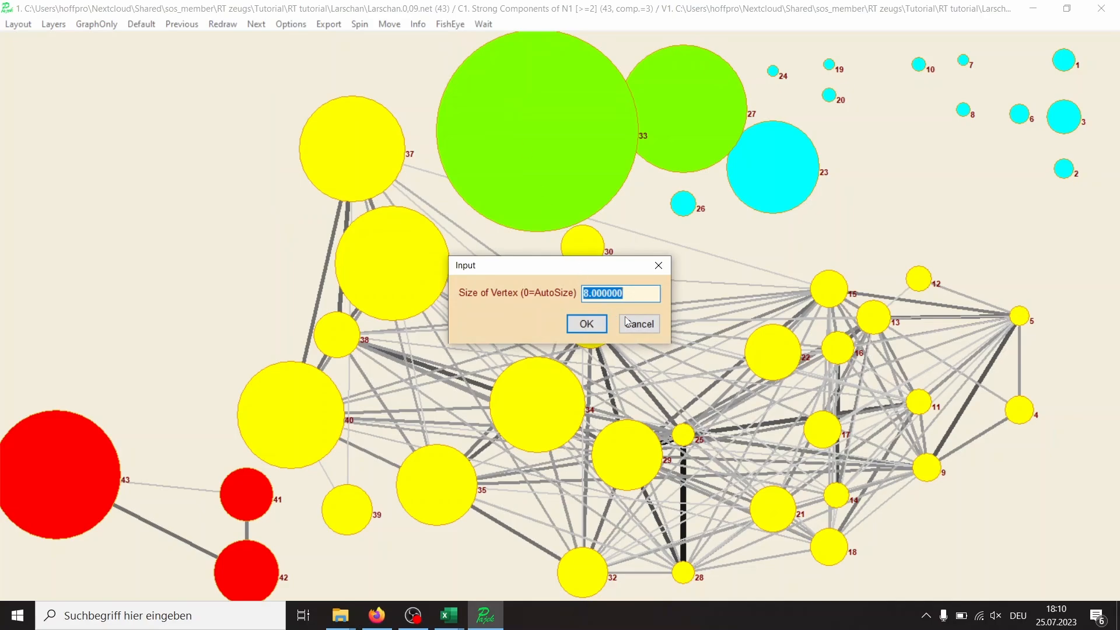
text(7)
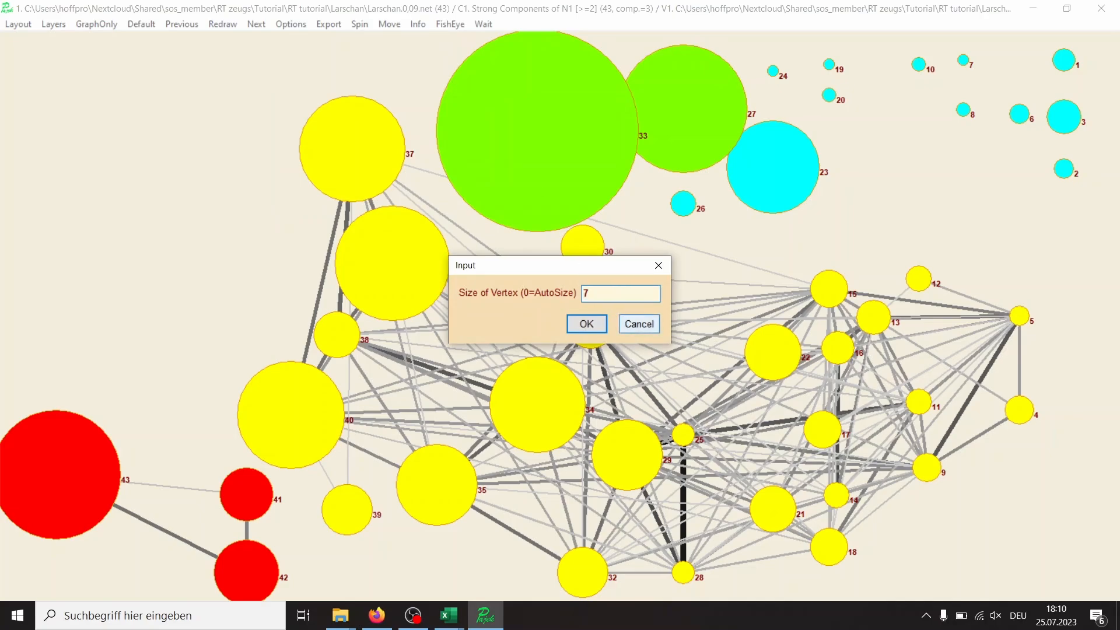
click(588, 324)
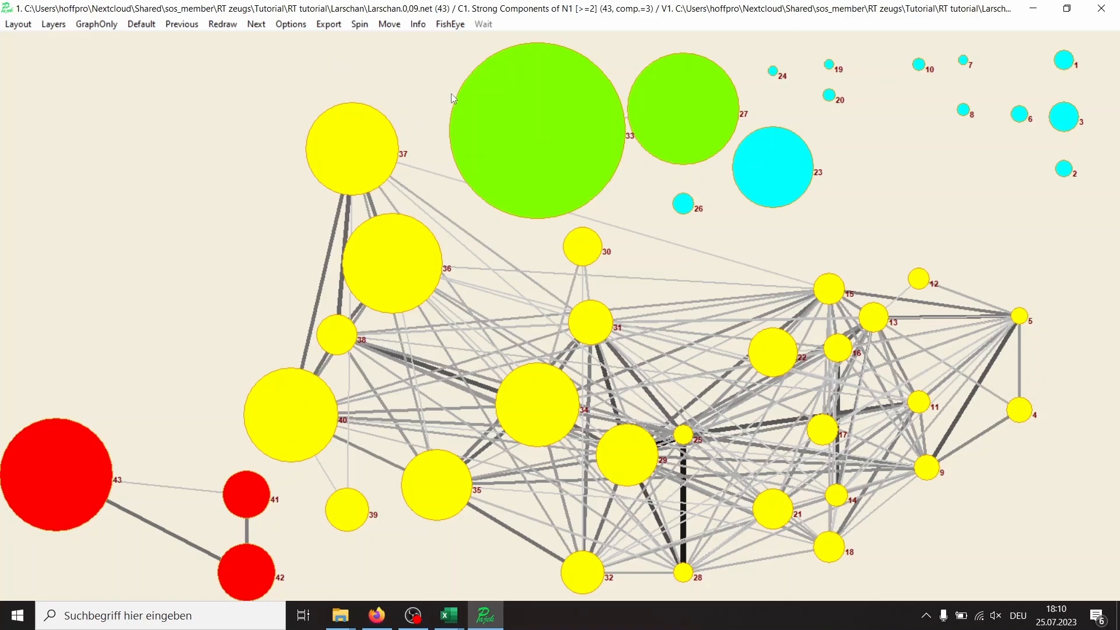
Export the network as a general 2D SVG named Larschan.0,09_2 in the Larschan folder
click(329, 24)
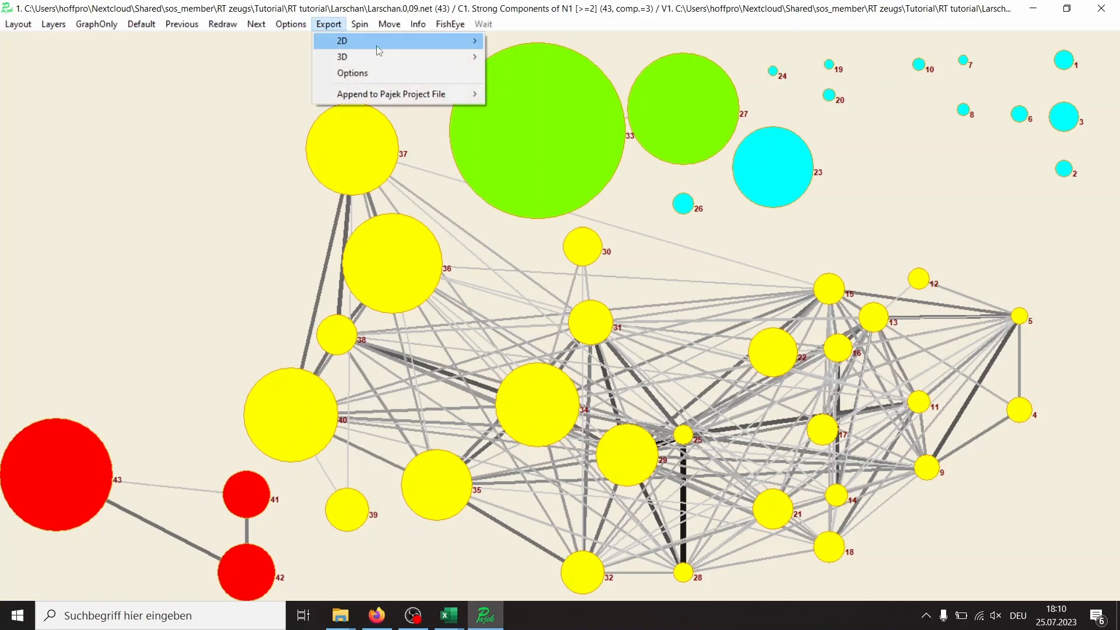
mouse_move(401, 42)
mouse_move(542, 56)
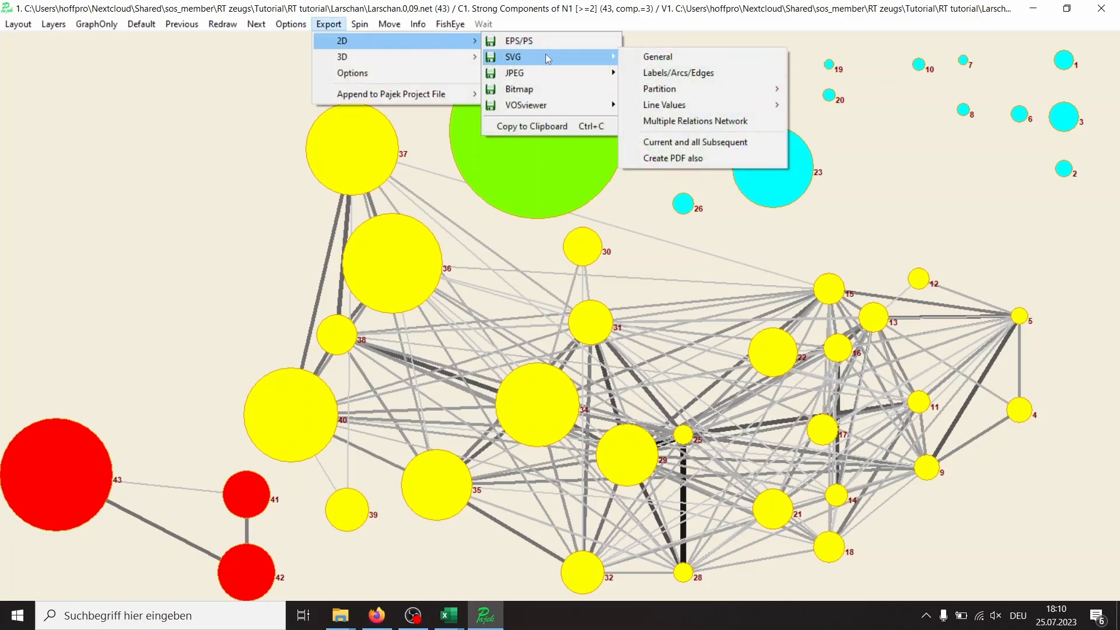
click(671, 59)
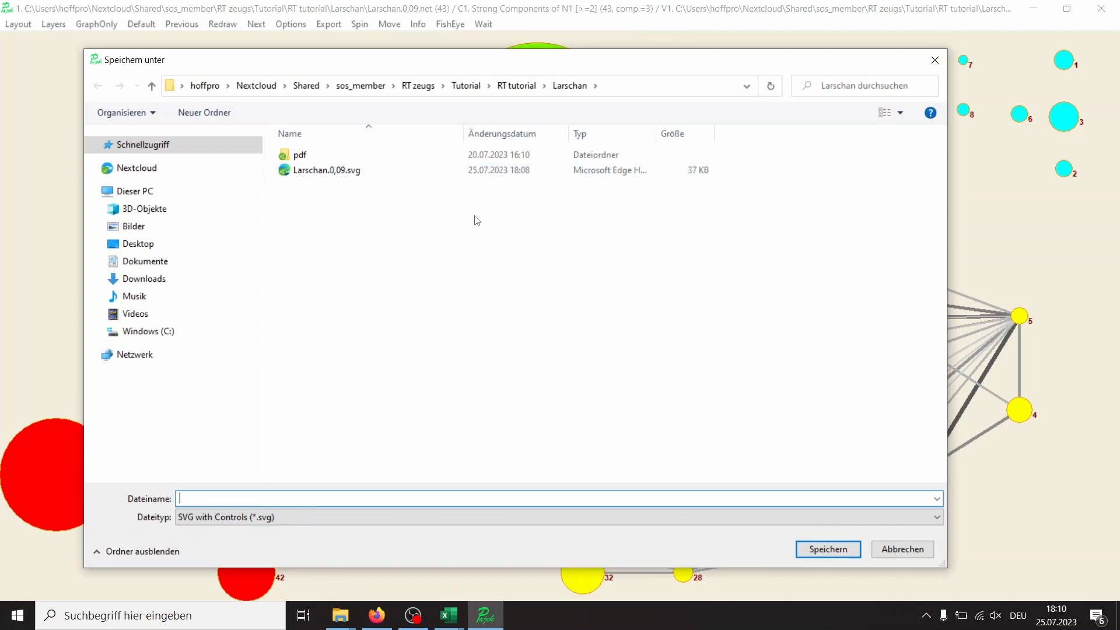
click(378, 175)
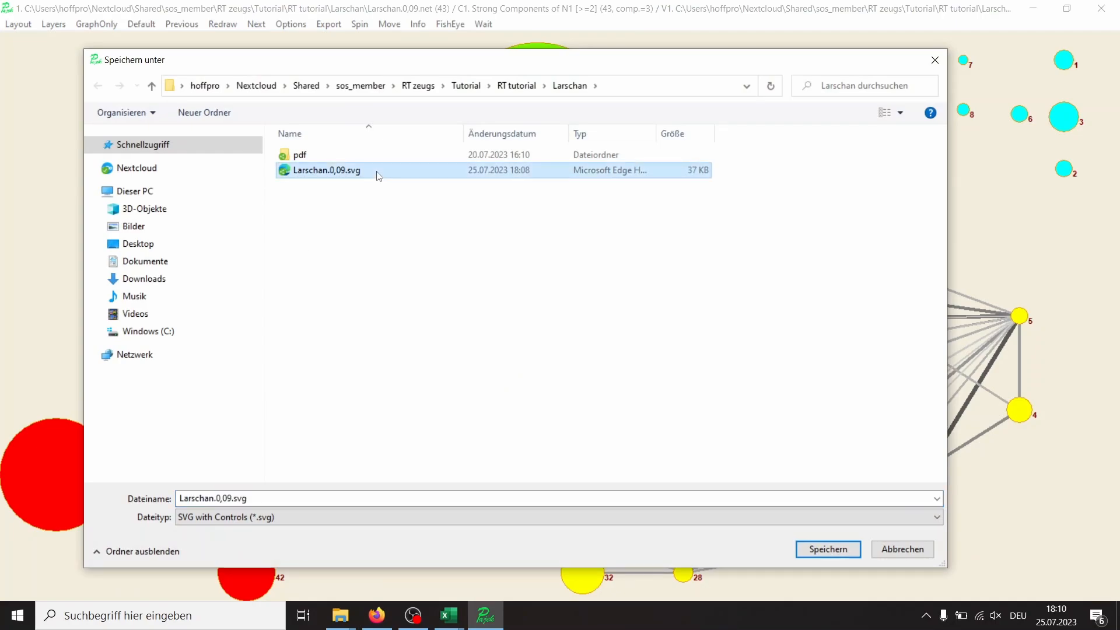
click(244, 500)
click(244, 499)
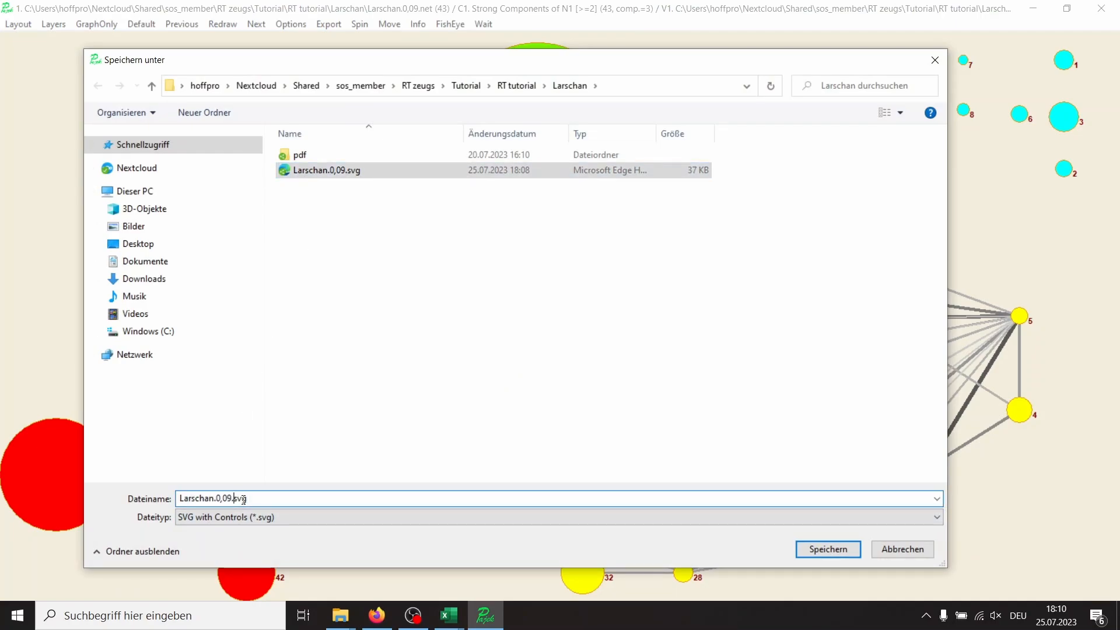
text(_2)
key(Return)
Open Larschan.0,09_2.svg and Larschan.0,09.svg from the Larschan folder to compare their vertex sizes, closing the browser when done
key(alt+Tab)
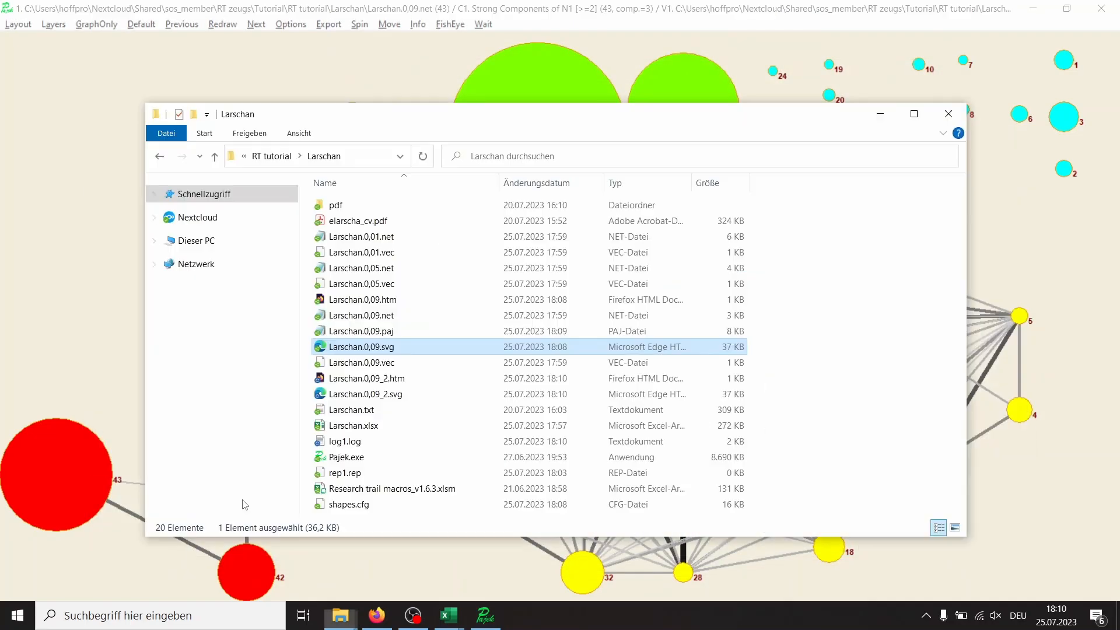
double_click(402, 396)
key(alt+Tab)
double_click(414, 349)
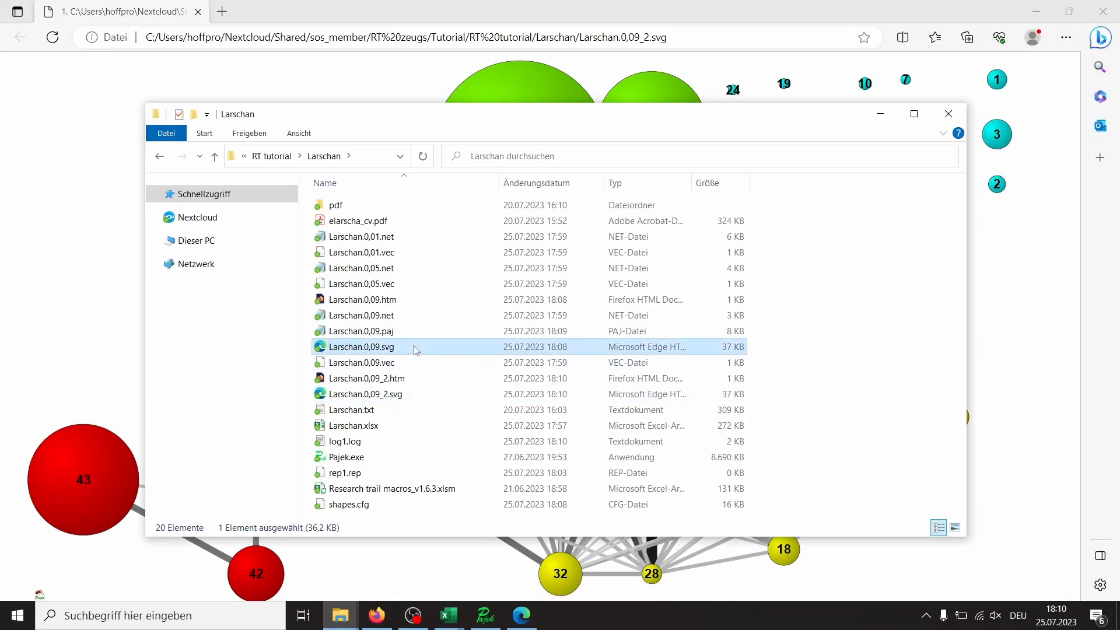
click(158, 14)
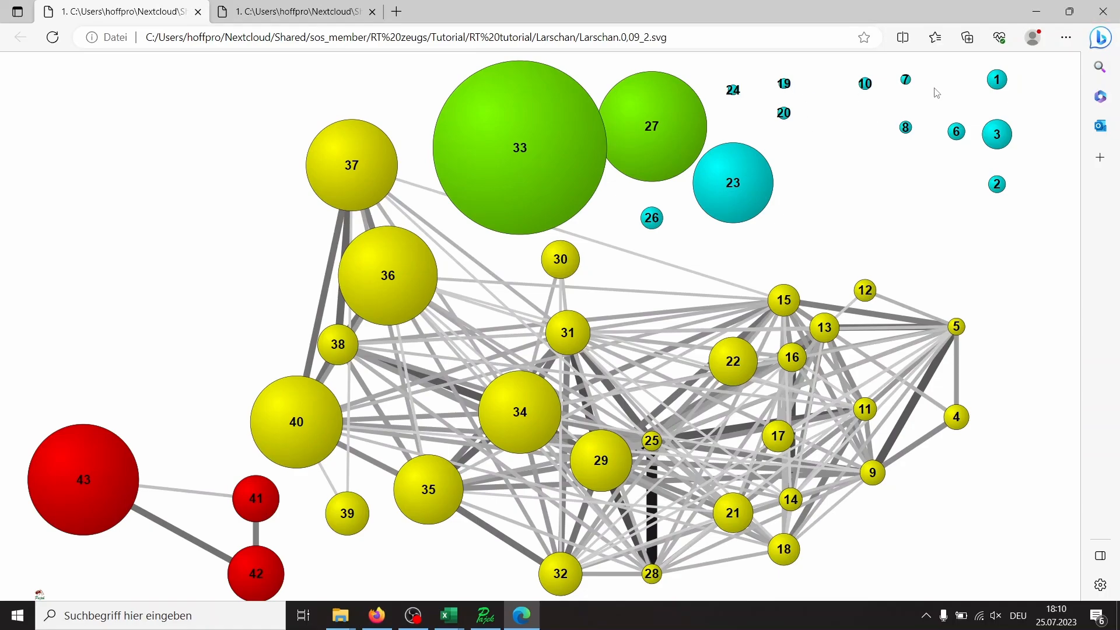
click(1102, 12)
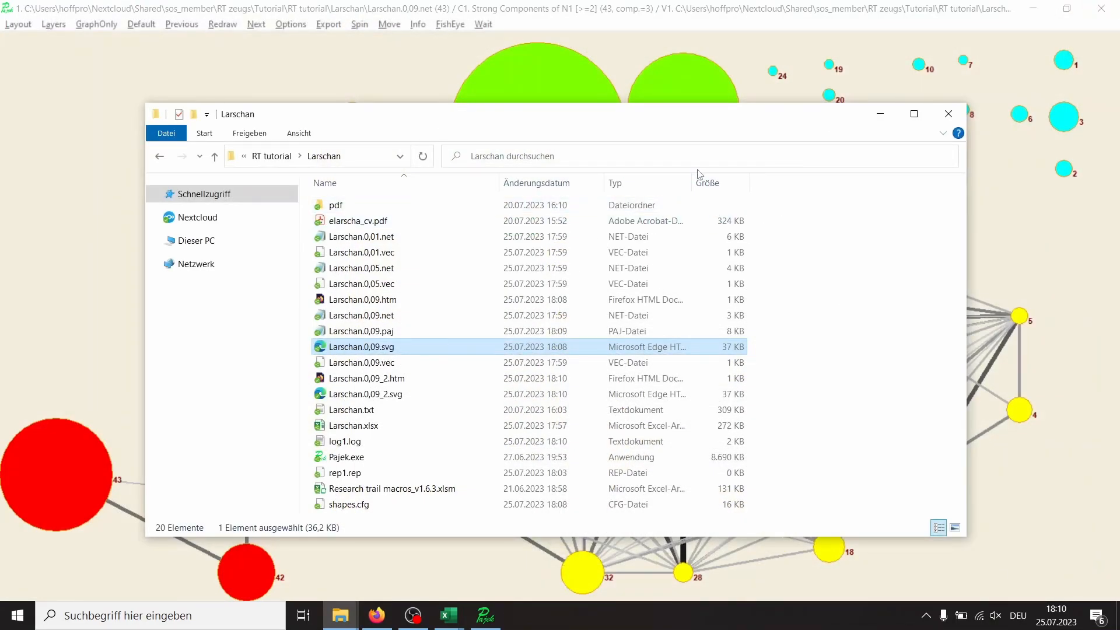
Return to the network drawing and set the vertex size to 6.3
click(330, 26)
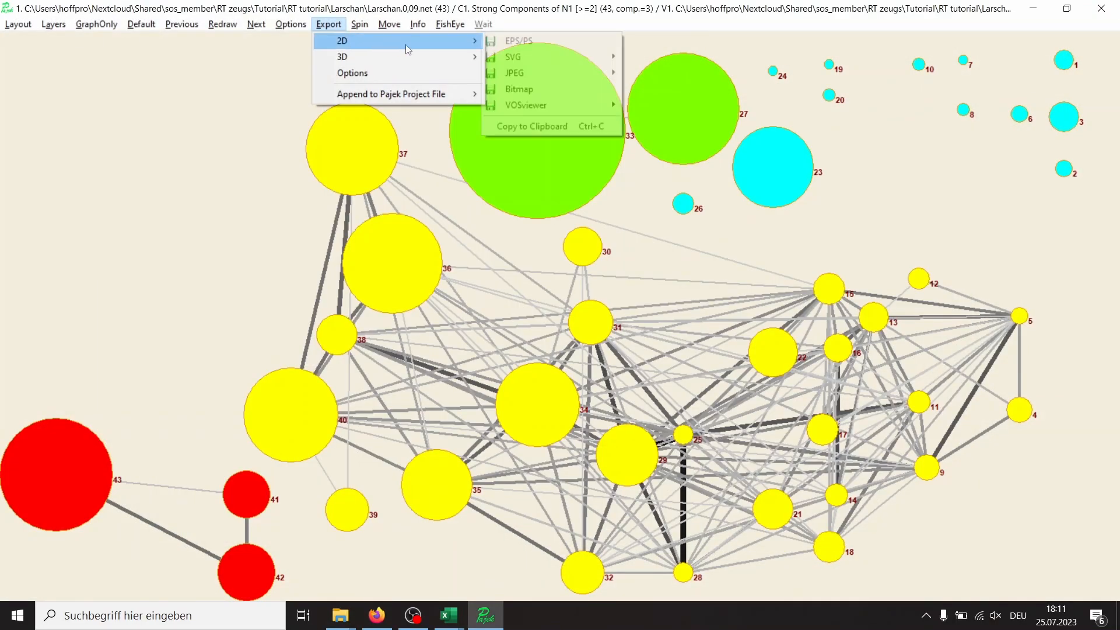
mouse_move(274, 28)
mouse_move(350, 105)
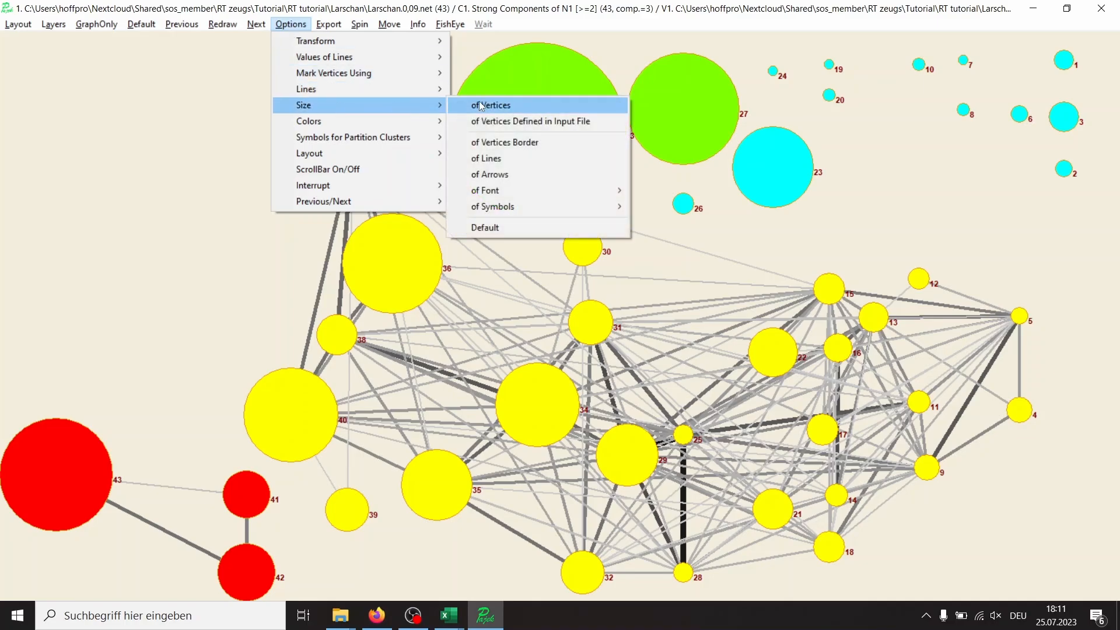
click(514, 103)
text(6.3)
key(Return)
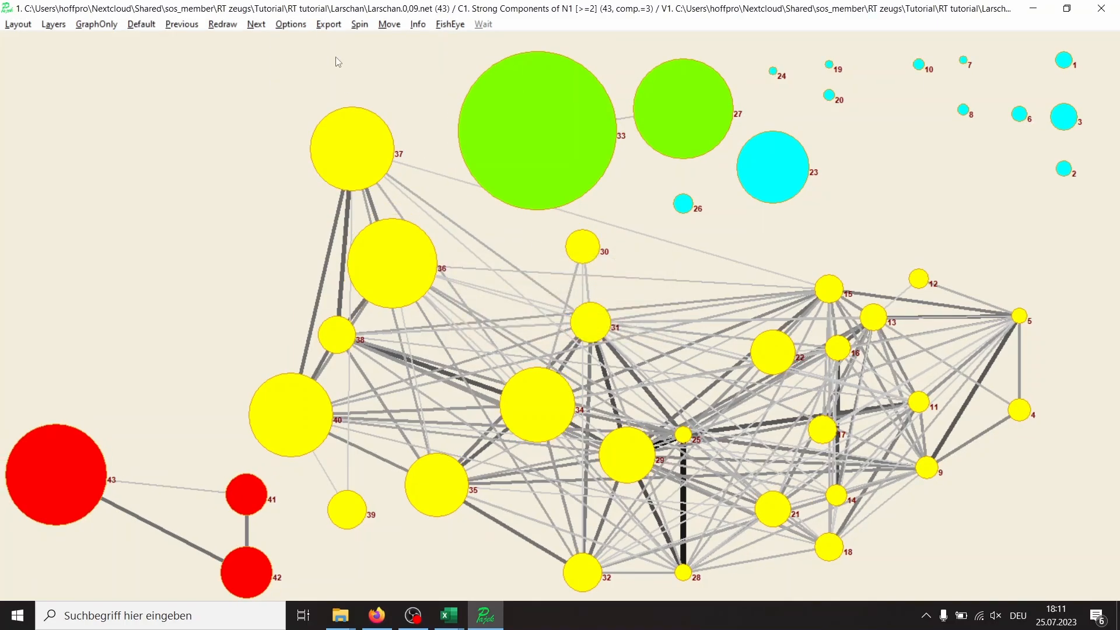
Reduce the vertex label font size in the EPS/SVG export defaults and close the settings
click(298, 25)
mouse_move(327, 25)
click(350, 73)
click(142, 90)
text(25)
key(Return)
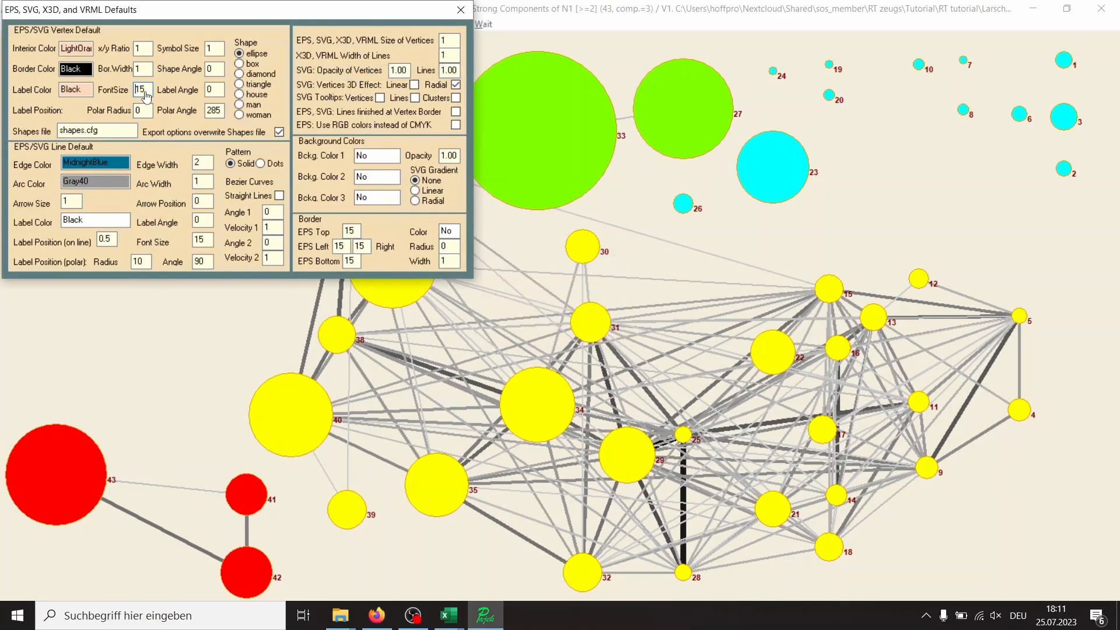
click(461, 10)
Export the network as a 2D SVG named Larschan.0,09_3 in the Larschan folder
click(329, 25)
mouse_move(379, 39)
mouse_move(512, 57)
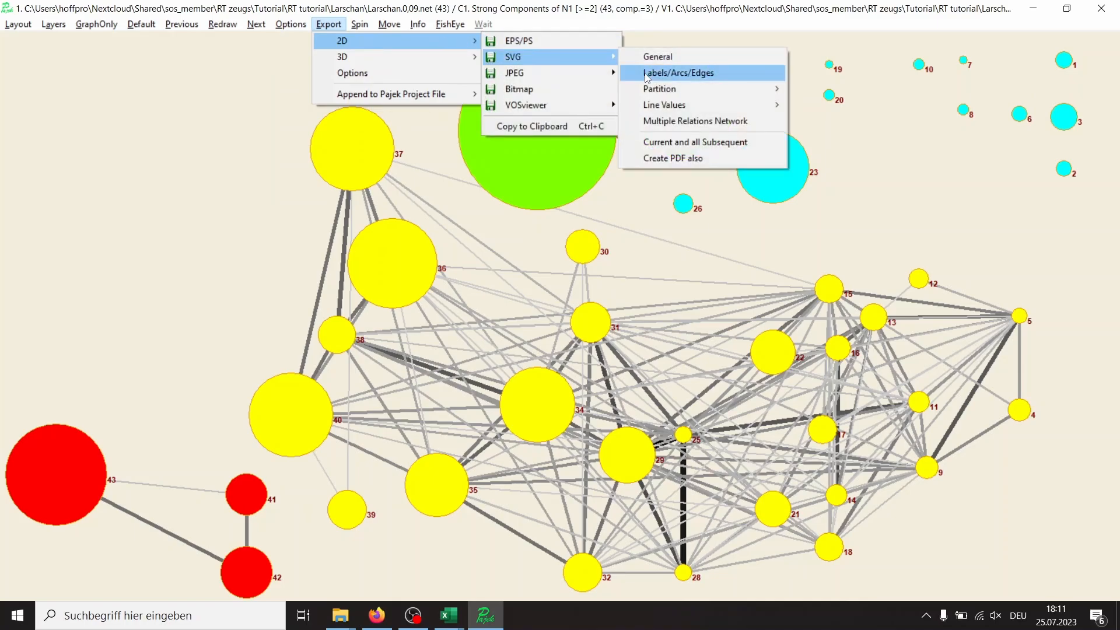
click(662, 74)
click(429, 180)
click(270, 496)
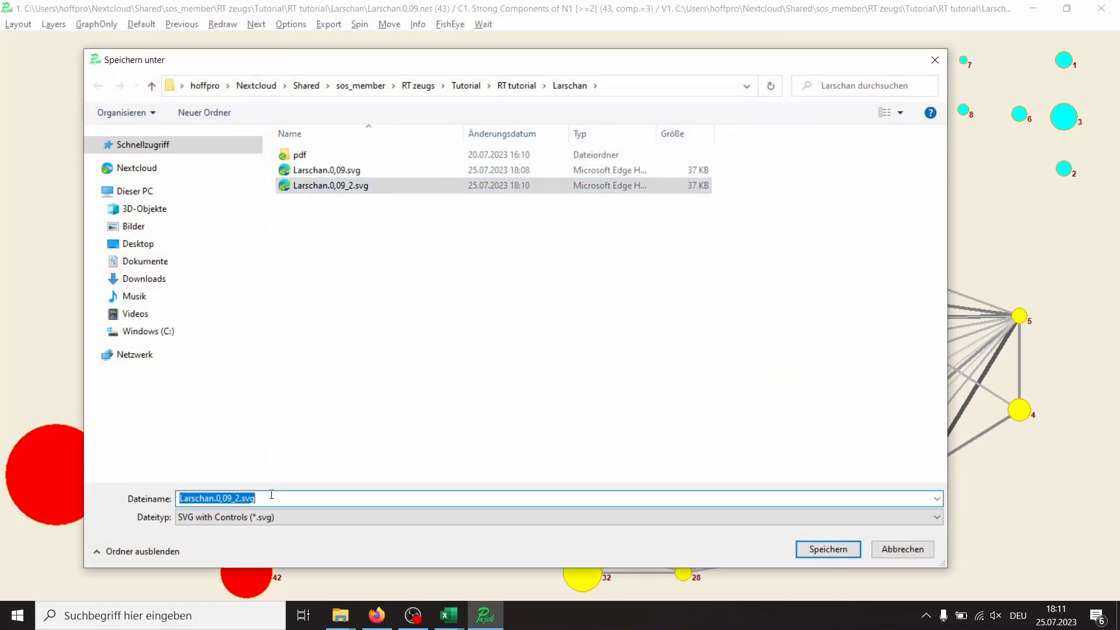
click(270, 496)
key(Left)
key(Left)
key(Left)
key(Left)
key(BackSpace)
text(3)
key(Return)
Open Larschan.0,09_3.svg, Larschan.0,09_2.svg and Larschan.0,09.svg in the browser to compare the three exported network versions
key(alt+Tab)
double_click(462, 457)
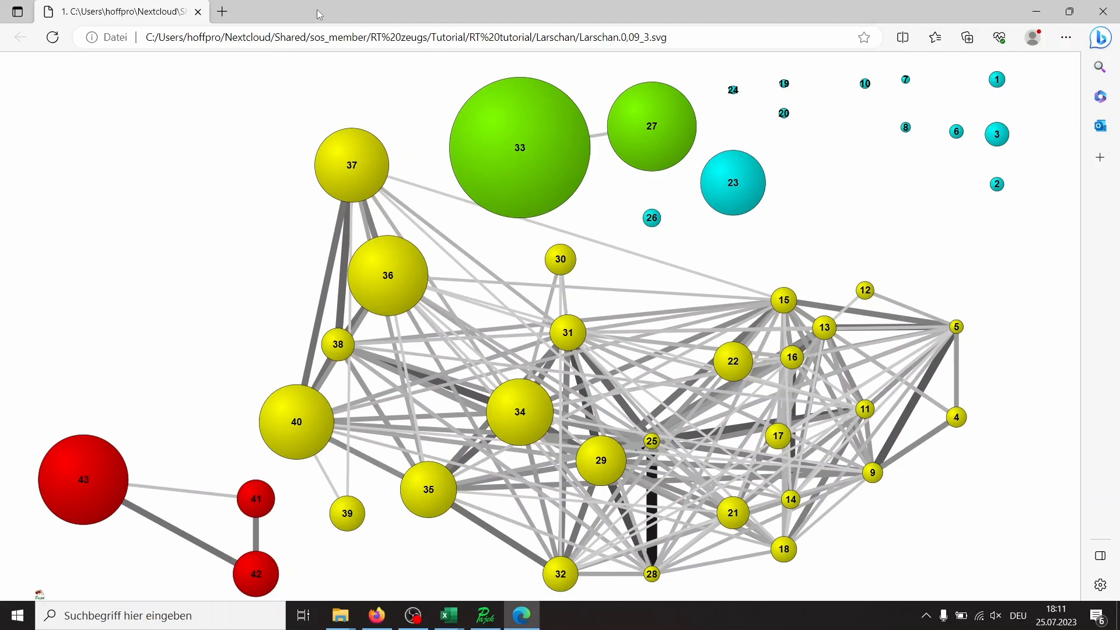
key(alt+Tab)
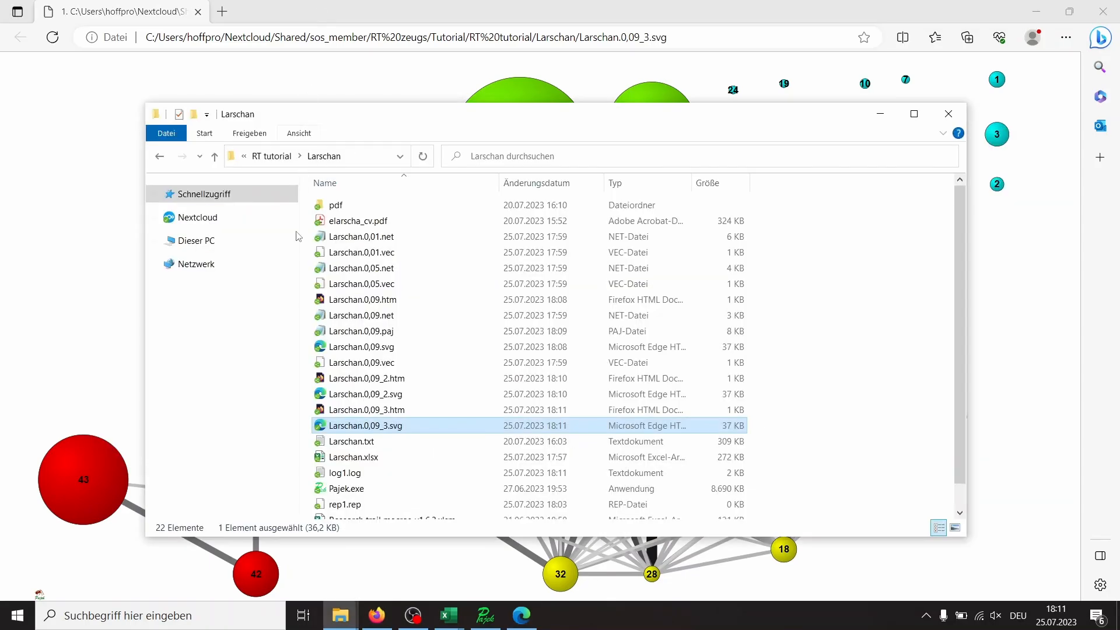
double_click(400, 395)
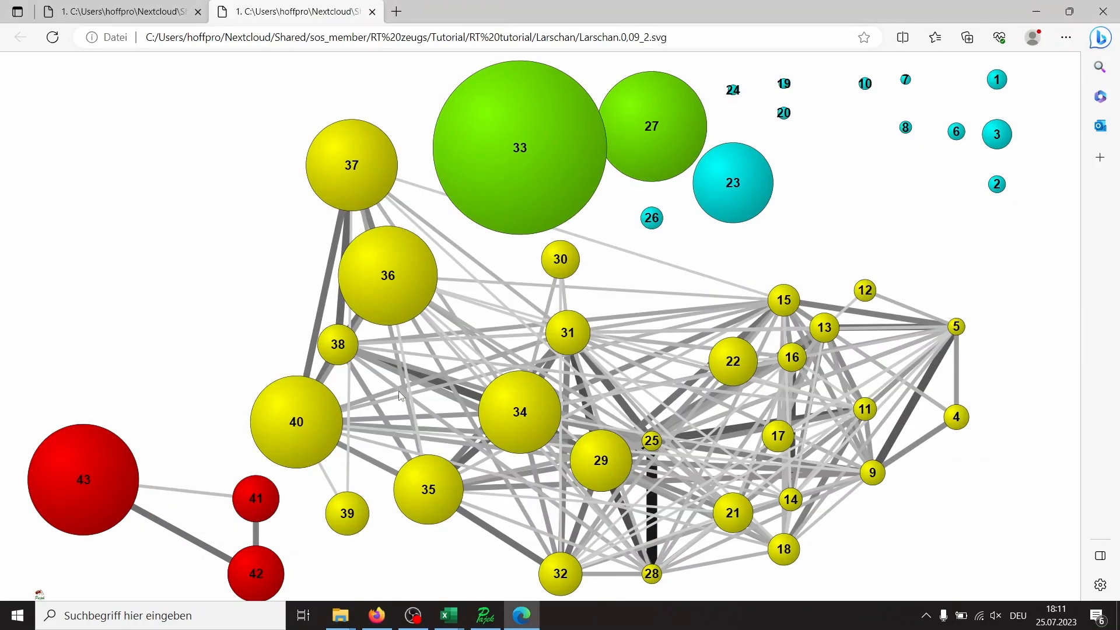
key(alt+Tab)
double_click(362, 347)
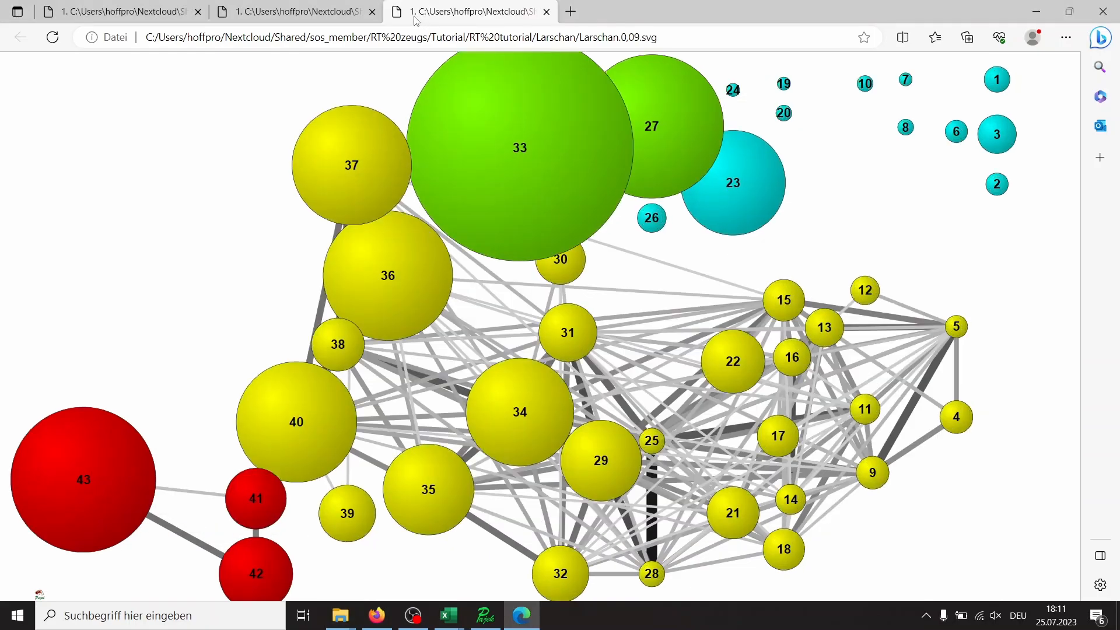
click(329, 17)
click(163, 17)
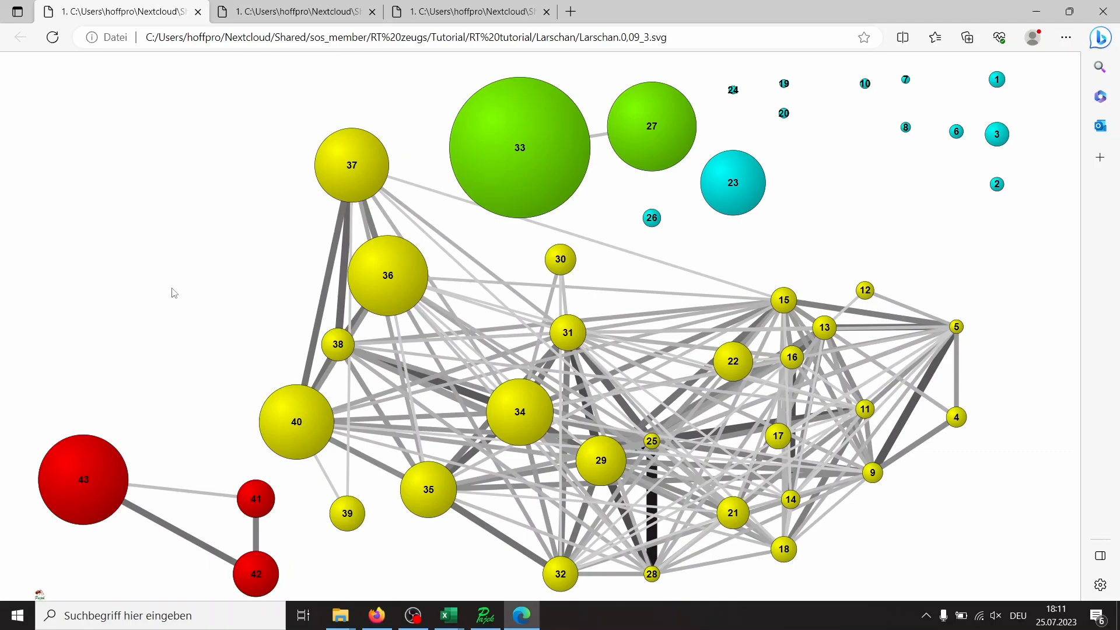
Switch to the Larschan folder and open the project file Larschan.0,09.paj to examine its vertex coordinates and weighted edge list
key(alt+Tab)
key(alt+Tab)
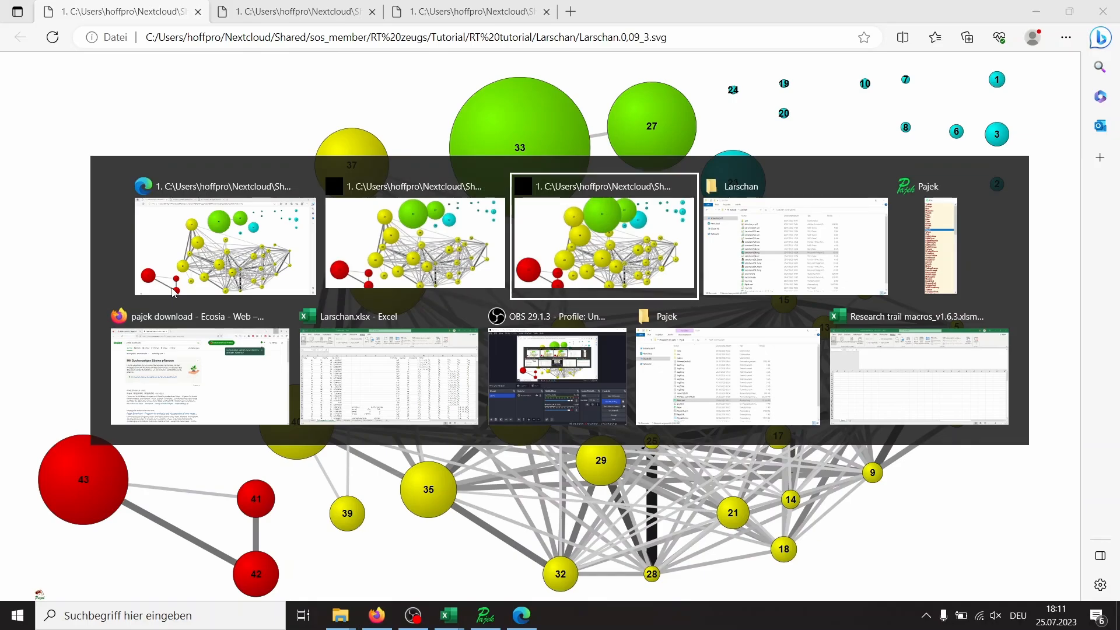
key(alt+Tab)
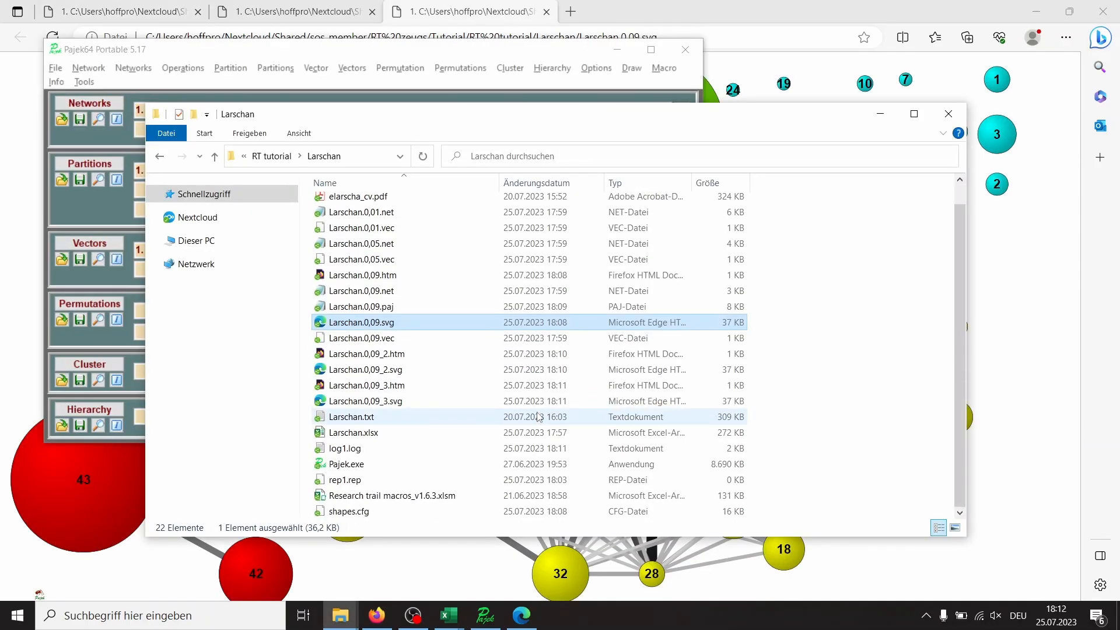
double_click(392, 306)
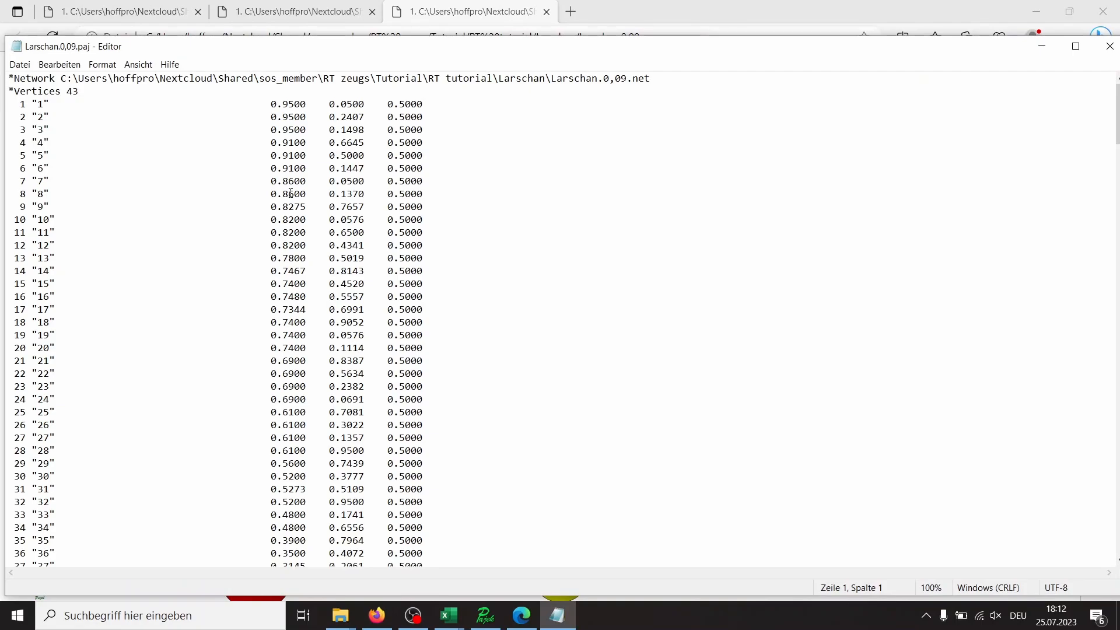
scroll(359, 227, down, 4)
scroll(359, 228, up, 4)
scroll(296, 314, down, 10)
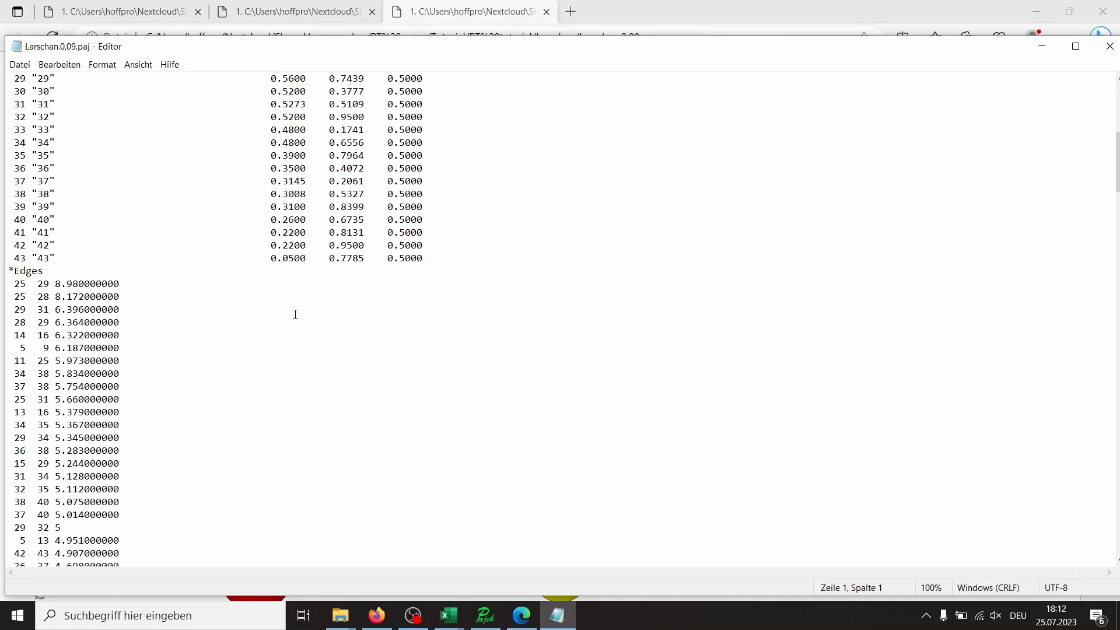
scroll(295, 314, down, 18)
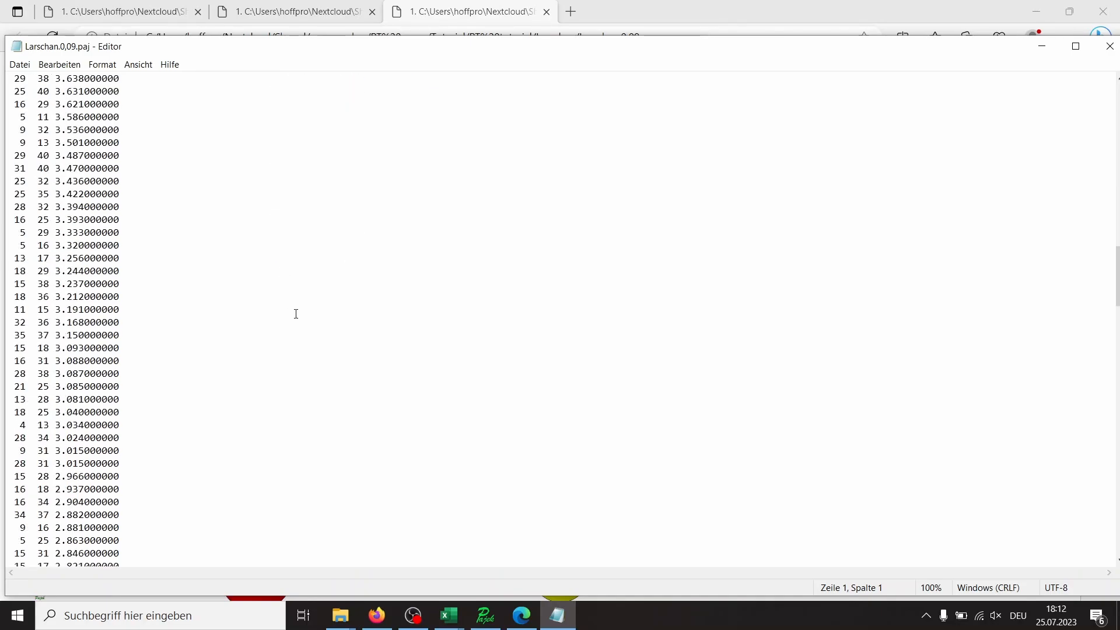
Examine the partition and vector sections of the project file Larschan.0,09.paj
scroll(296, 314, down, 20)
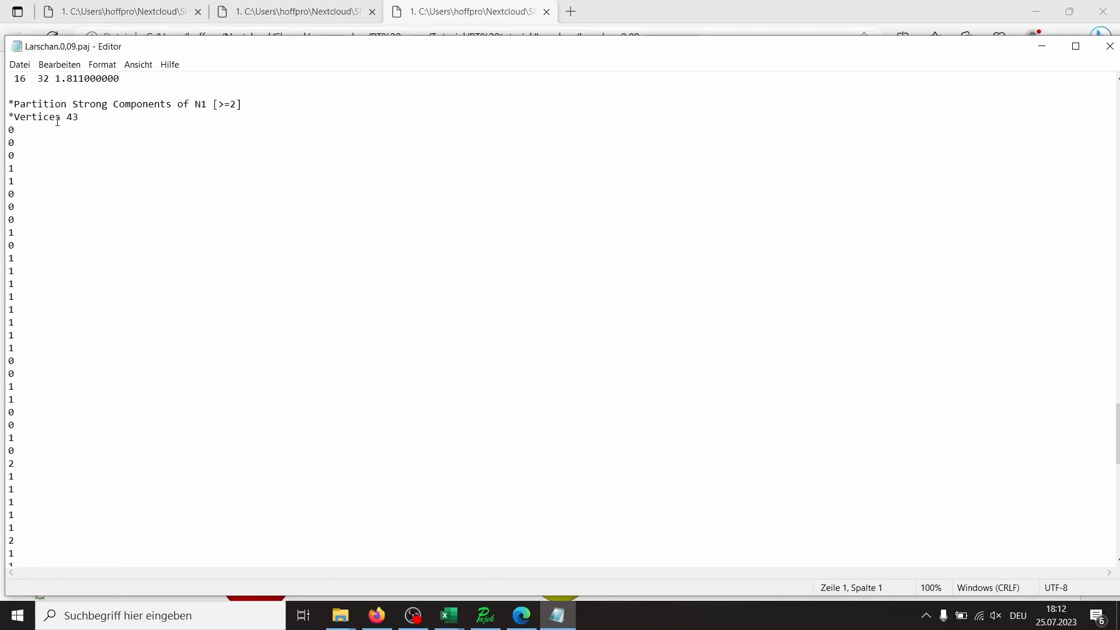
scroll(113, 230, down, 11)
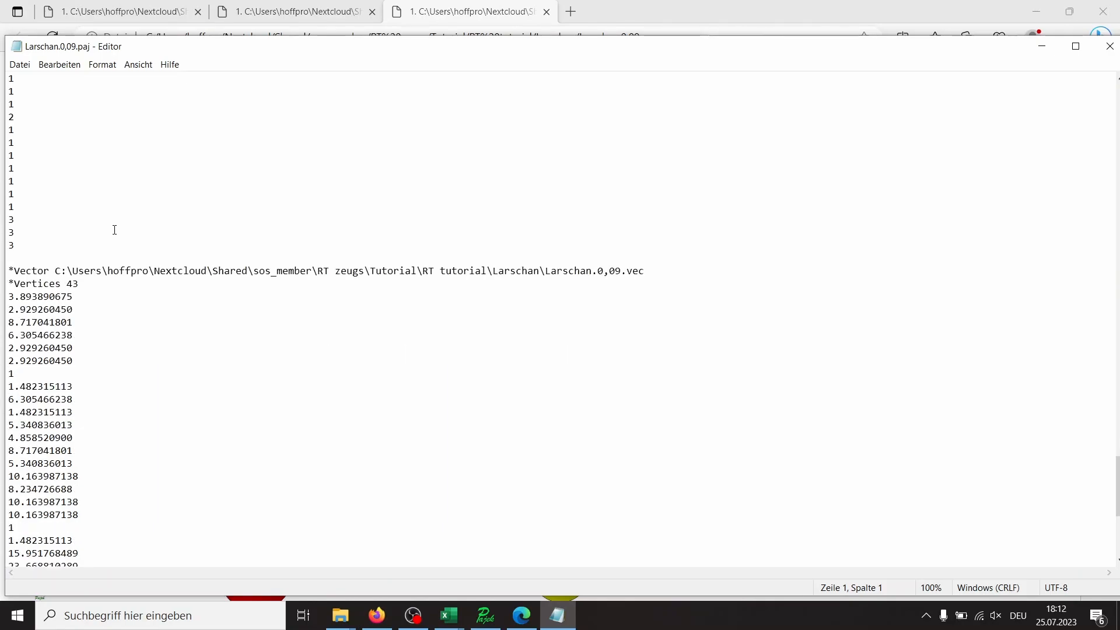
scroll(115, 230, down, 5)
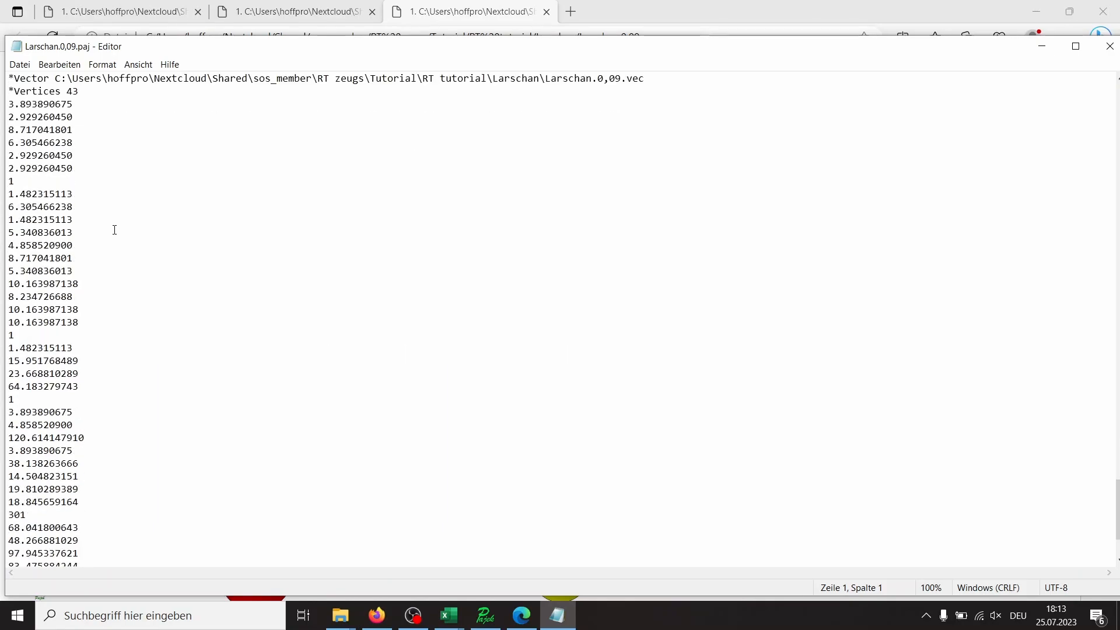
scroll(114, 230, down, 3)
scroll(115, 230, up, 8)
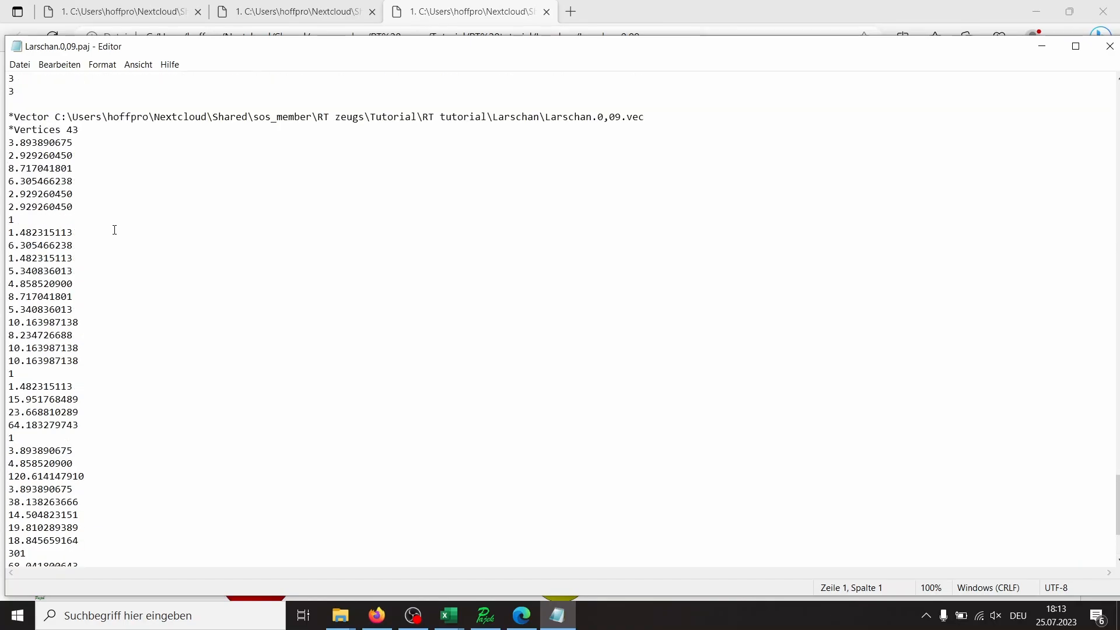
scroll(114, 230, up, 15)
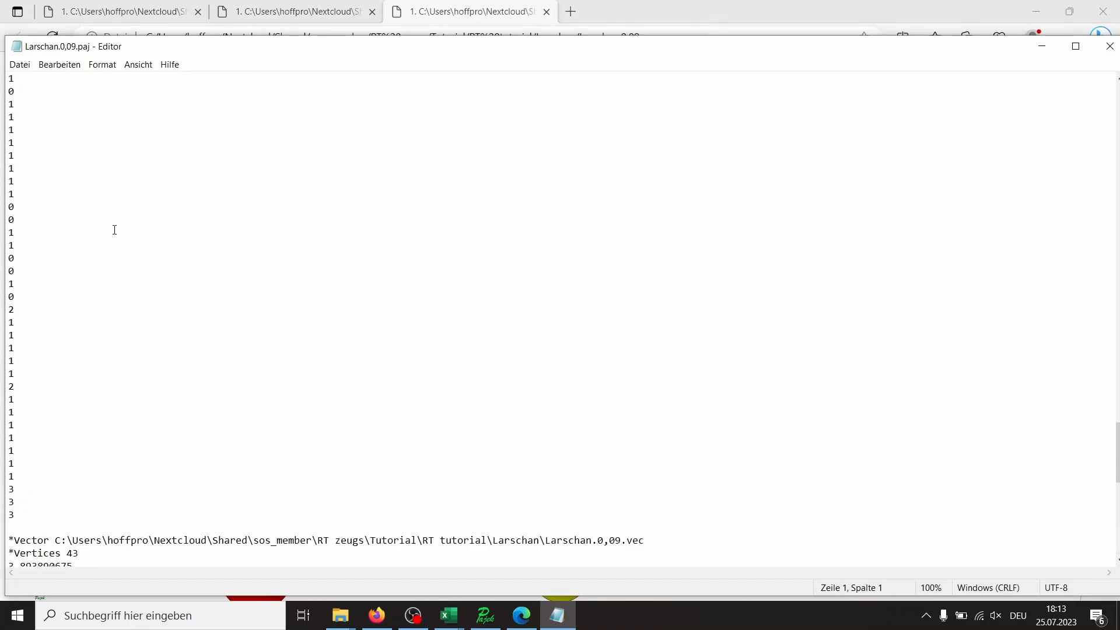
Review the vertex, edge, partition and vector sections of Larschan.0,09.paj once more and close the file
scroll(114, 230, up, 15)
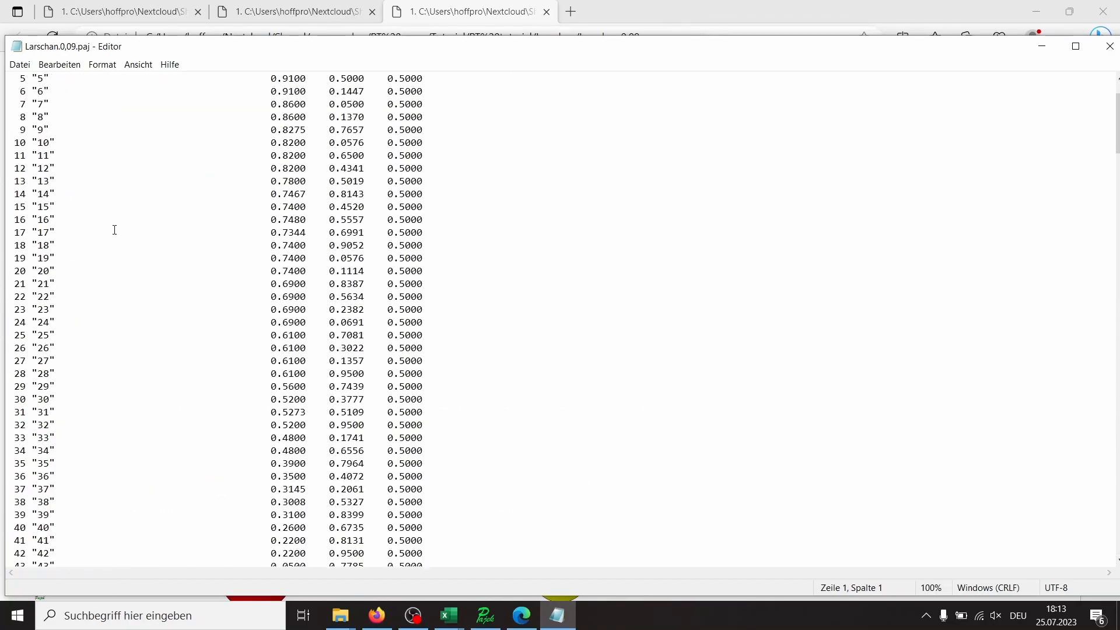
scroll(114, 230, down, 10)
scroll(115, 230, up, 11)
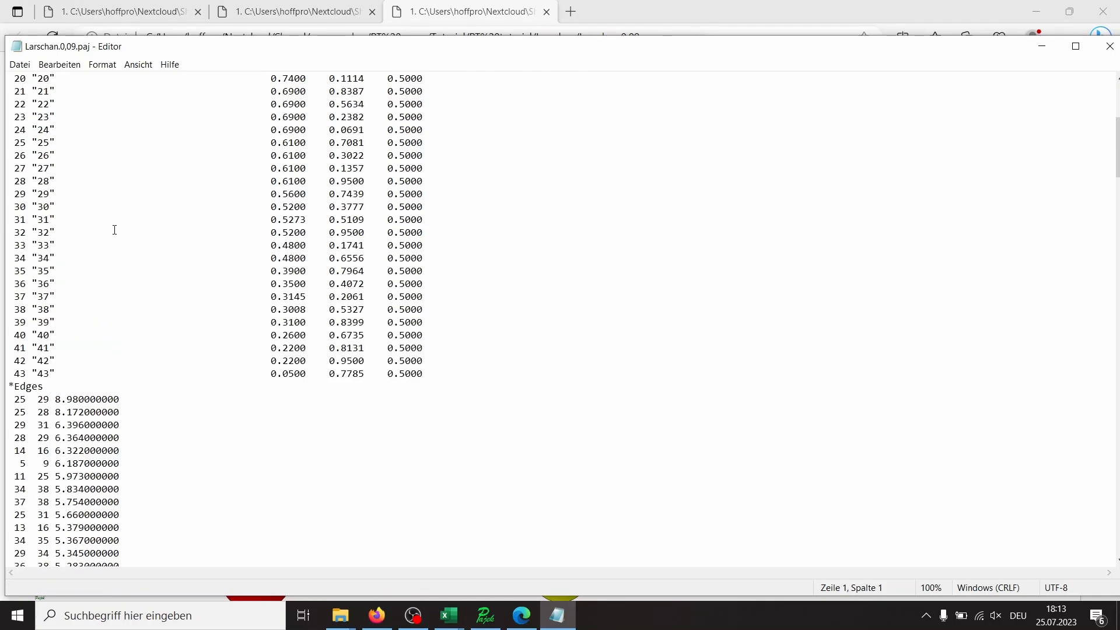
scroll(115, 230, down, 14)
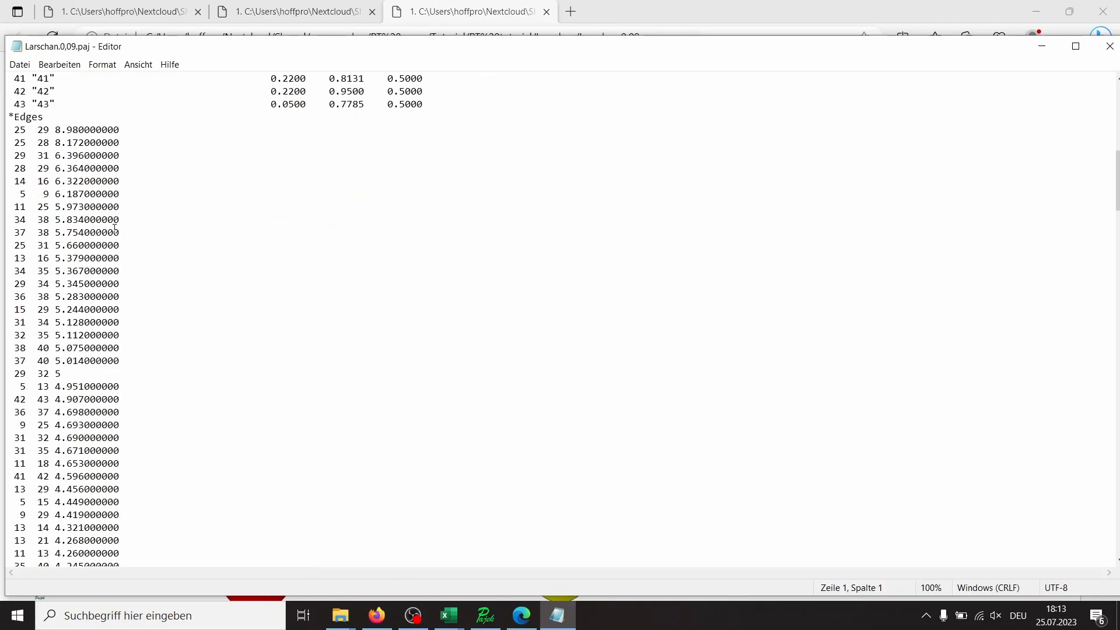
scroll(114, 229, up, 14)
scroll(114, 229, down, 20)
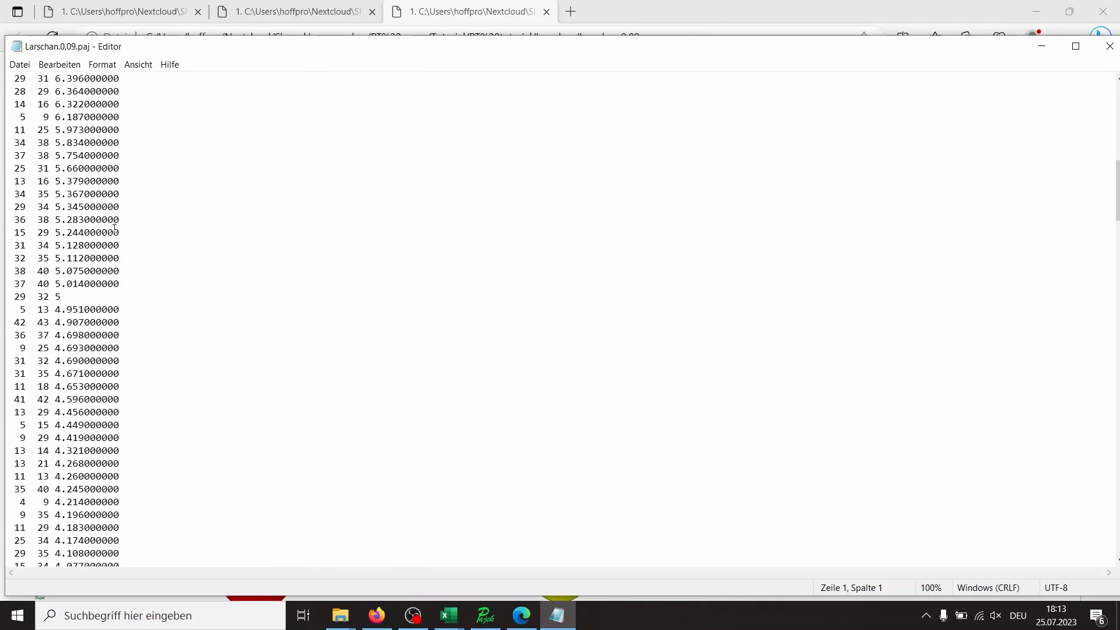
scroll(204, 291, down, 20)
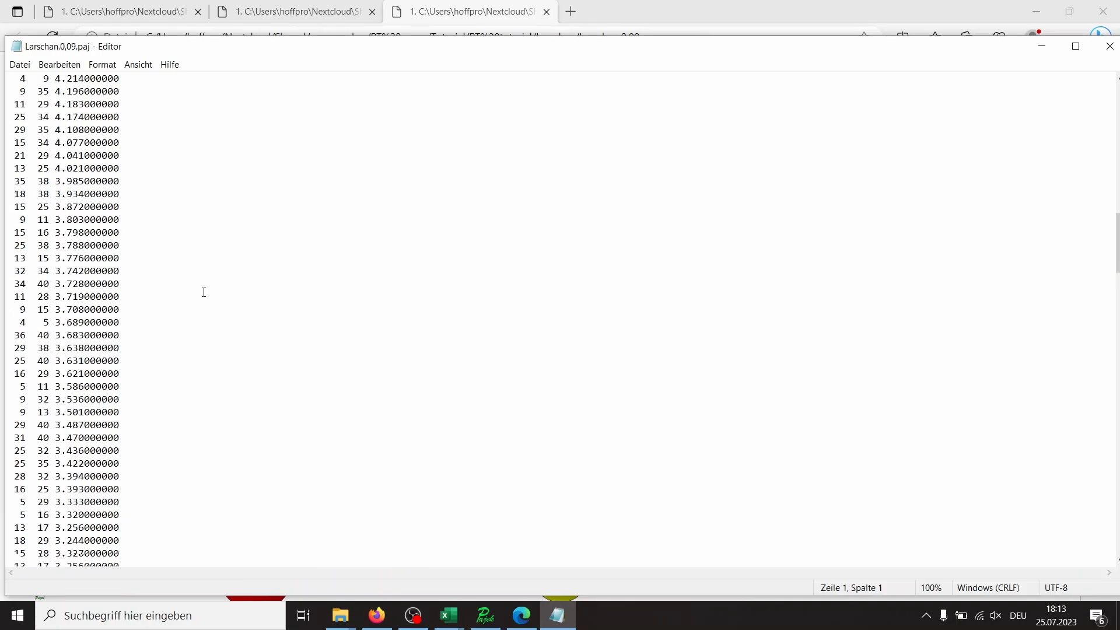
scroll(204, 292, down, 17)
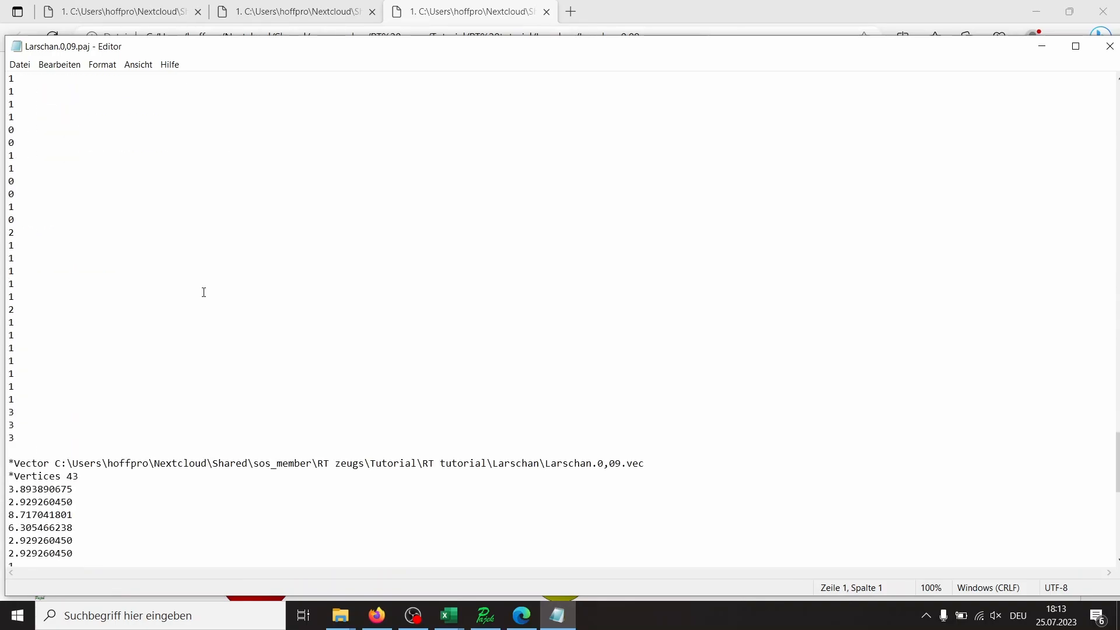
scroll(204, 291, up, 20)
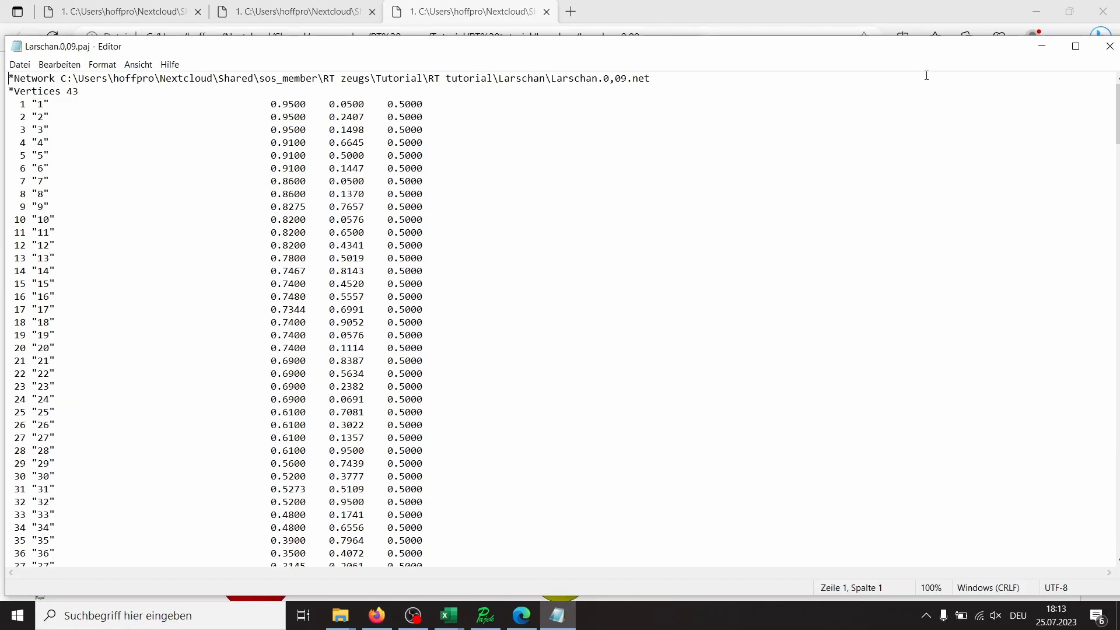
click(1102, 52)
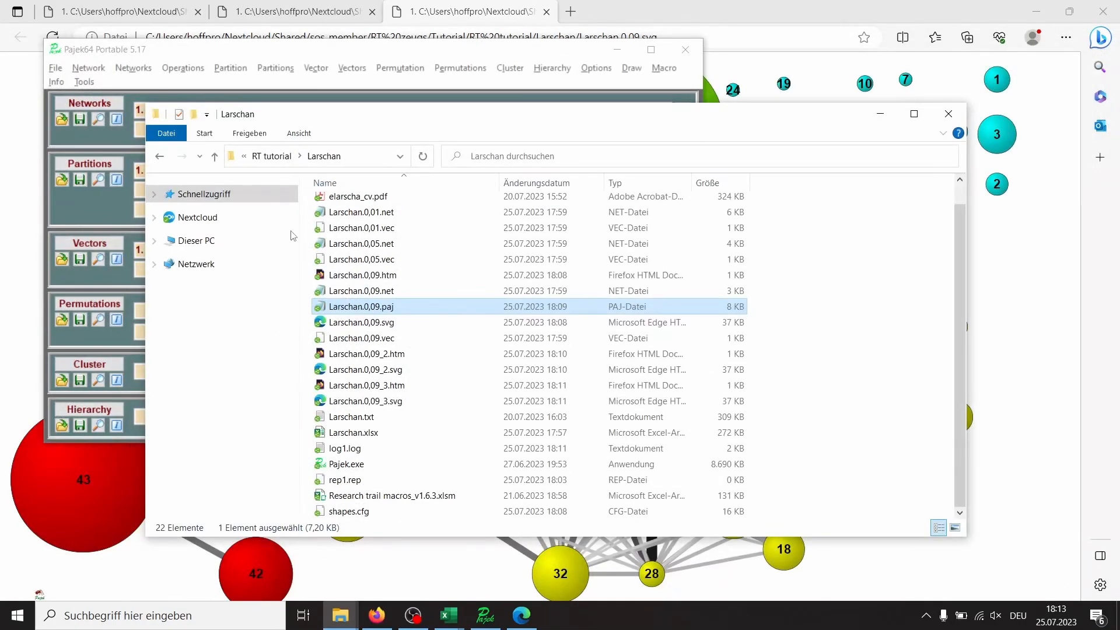
Switch to Pajek and load the network Larschan.0,05.net and the vector Larschan.0,05.vec
click(367, 51)
click(62, 123)
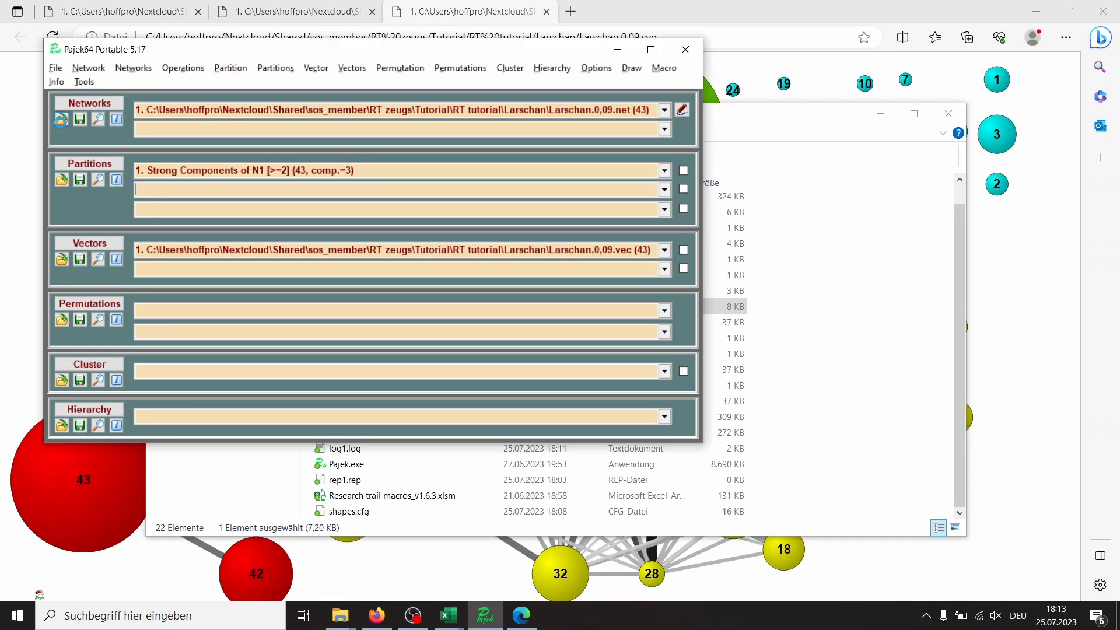
click(267, 185)
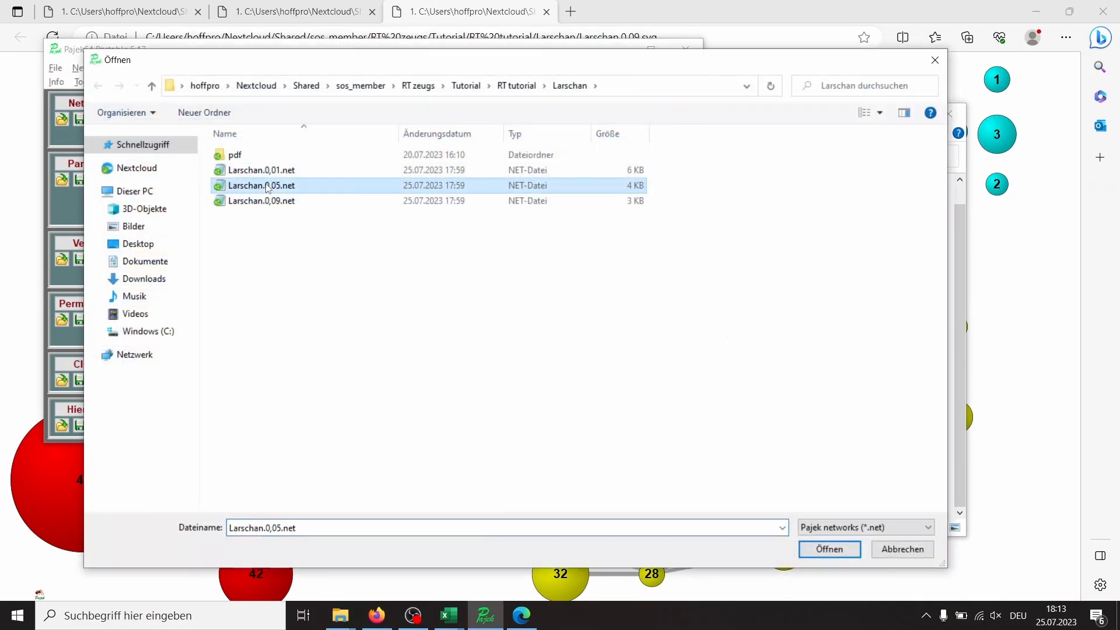
click(815, 551)
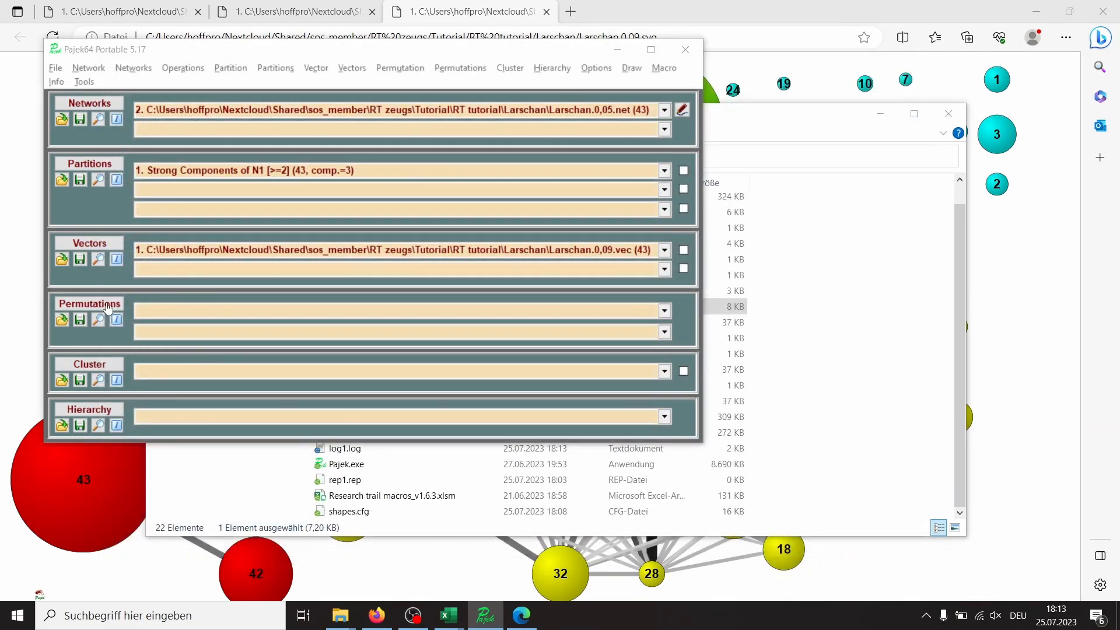
click(62, 264)
click(277, 186)
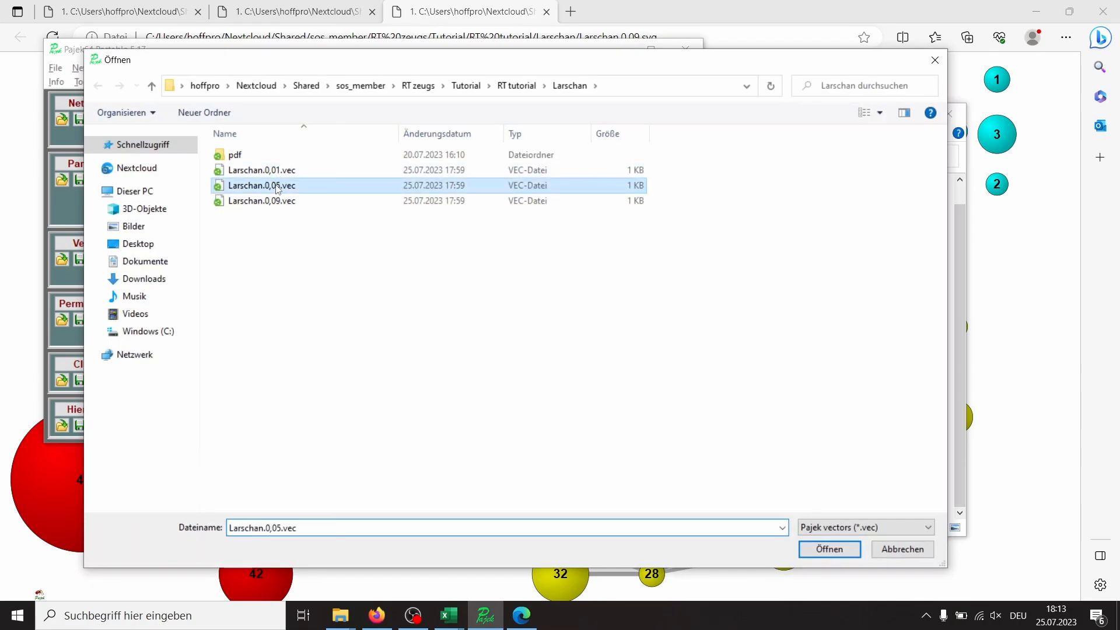
click(833, 549)
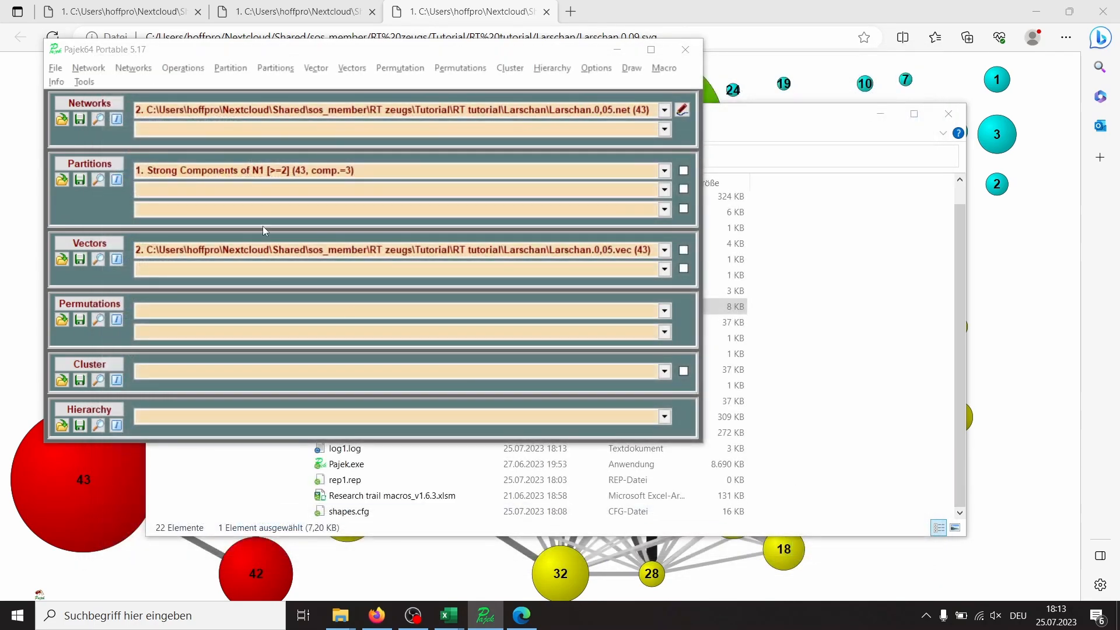
Create a strong components partition of the Larschan.0,05 network with a minimum component size of 2
click(90, 69)
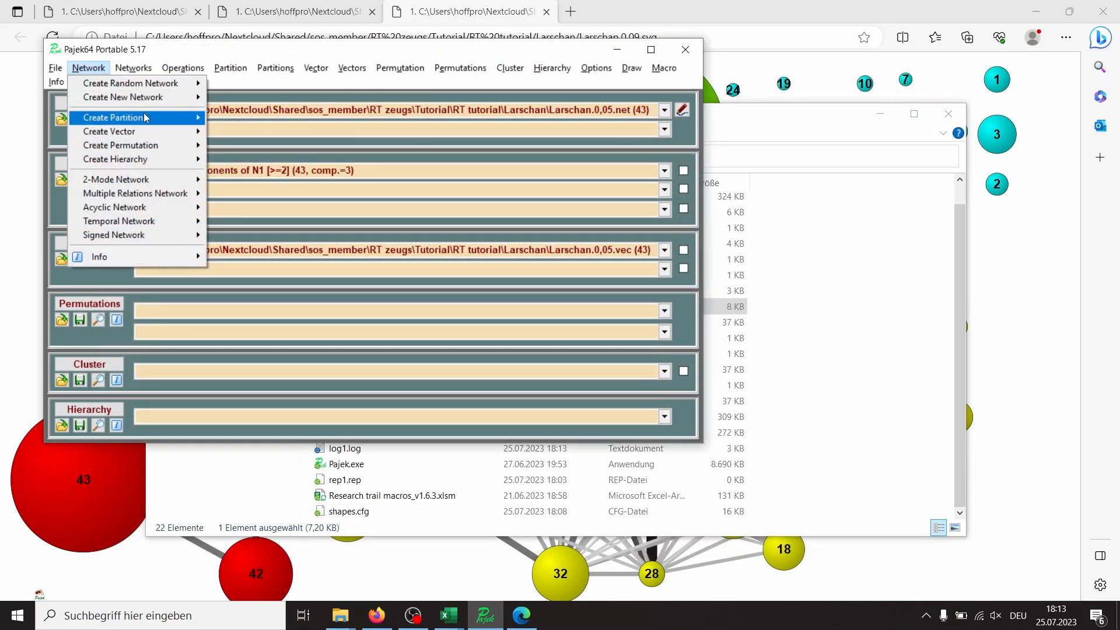
mouse_move(204, 124)
mouse_move(282, 140)
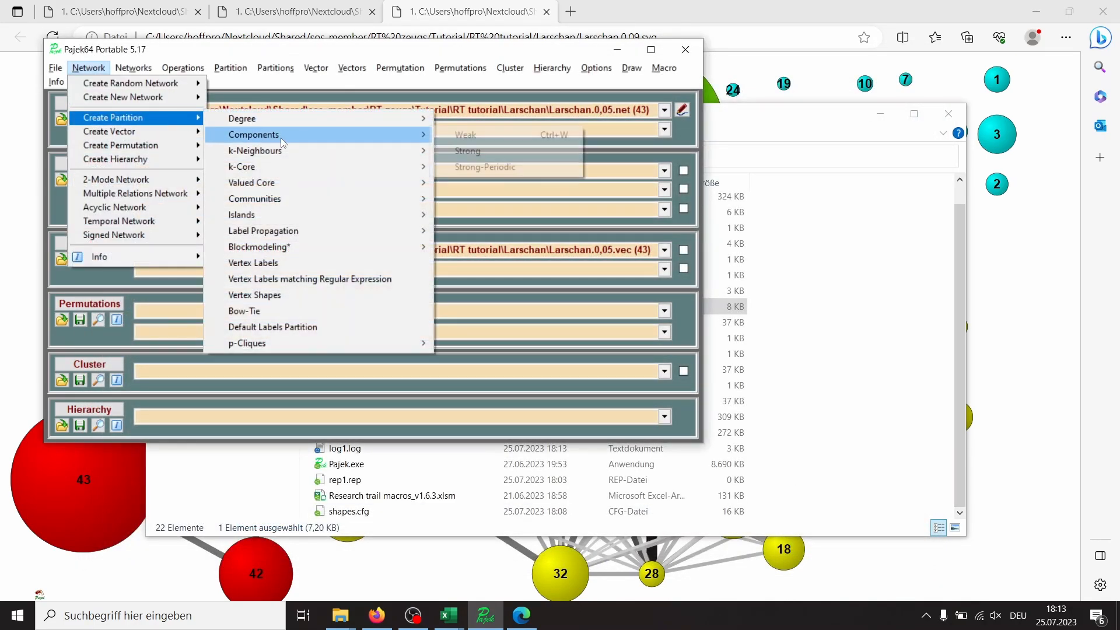
click(519, 156)
key(Return)
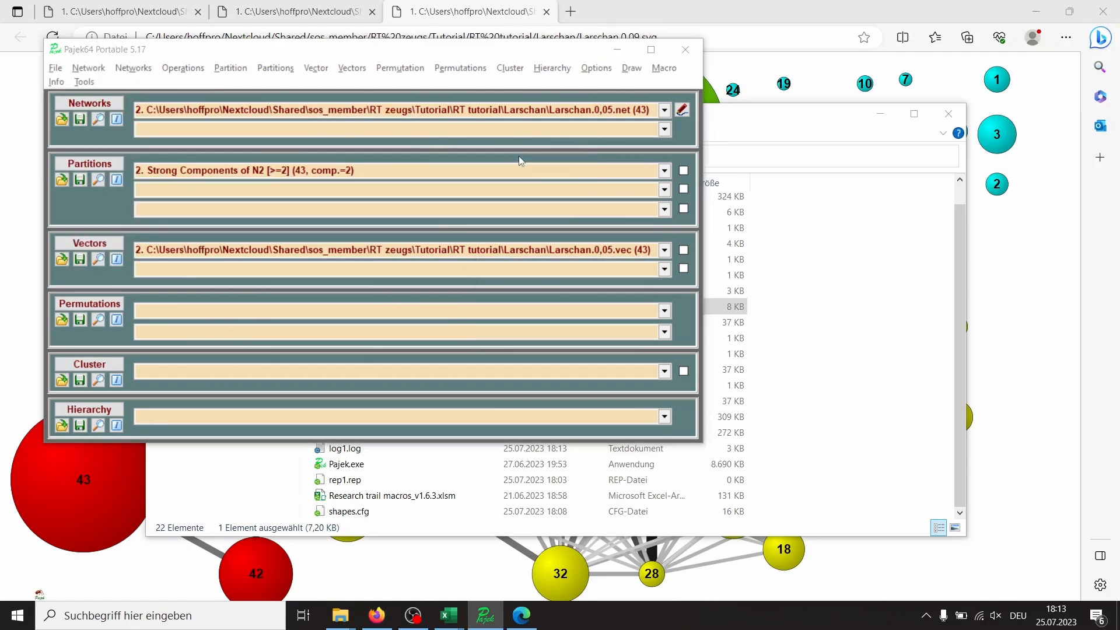
Draw the Larschan.0,05 network with its first partition and first vector, view it and close the drawing
click(596, 68)
mouse_move(632, 68)
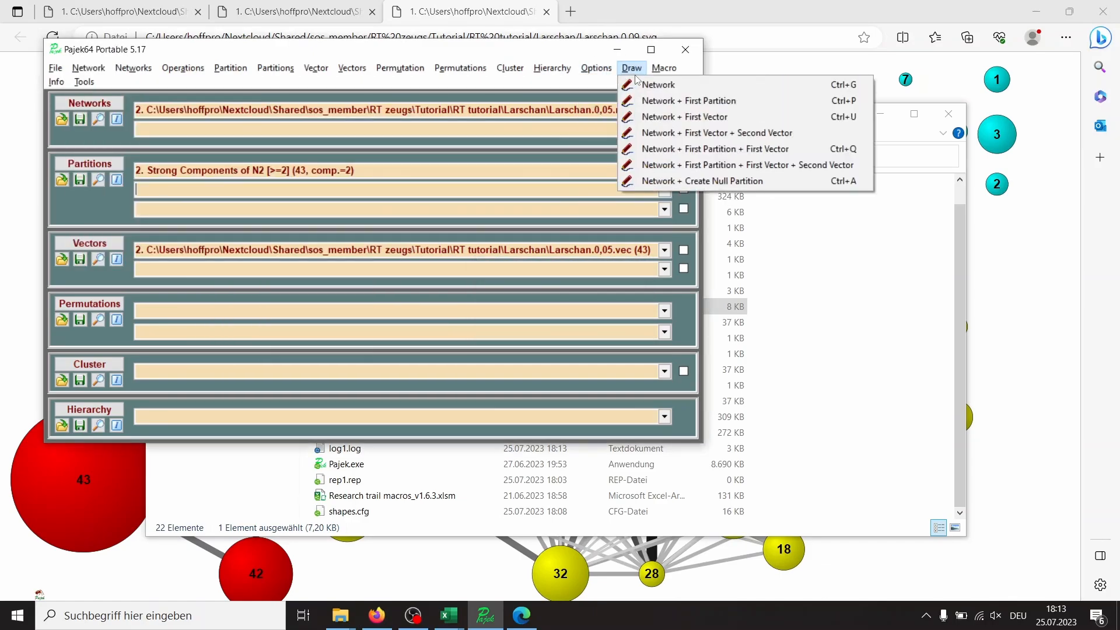
click(707, 150)
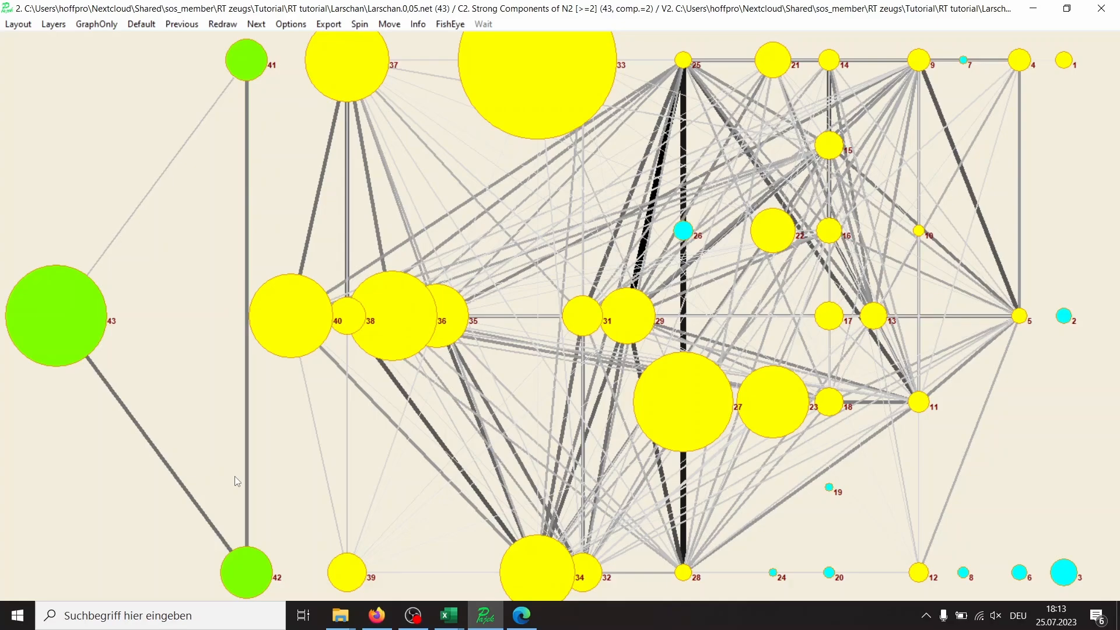
click(1105, 8)
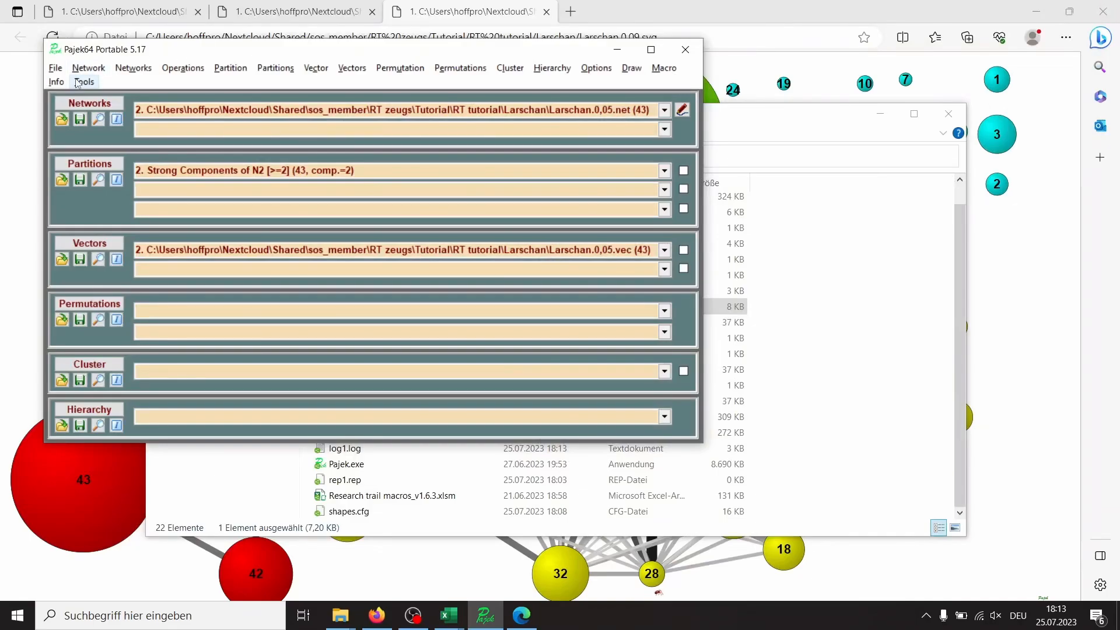
Save the loaded data as a Pajek project file named Larschan.0,05.paj in the Larschan folder
click(55, 67)
mouse_move(399, 187)
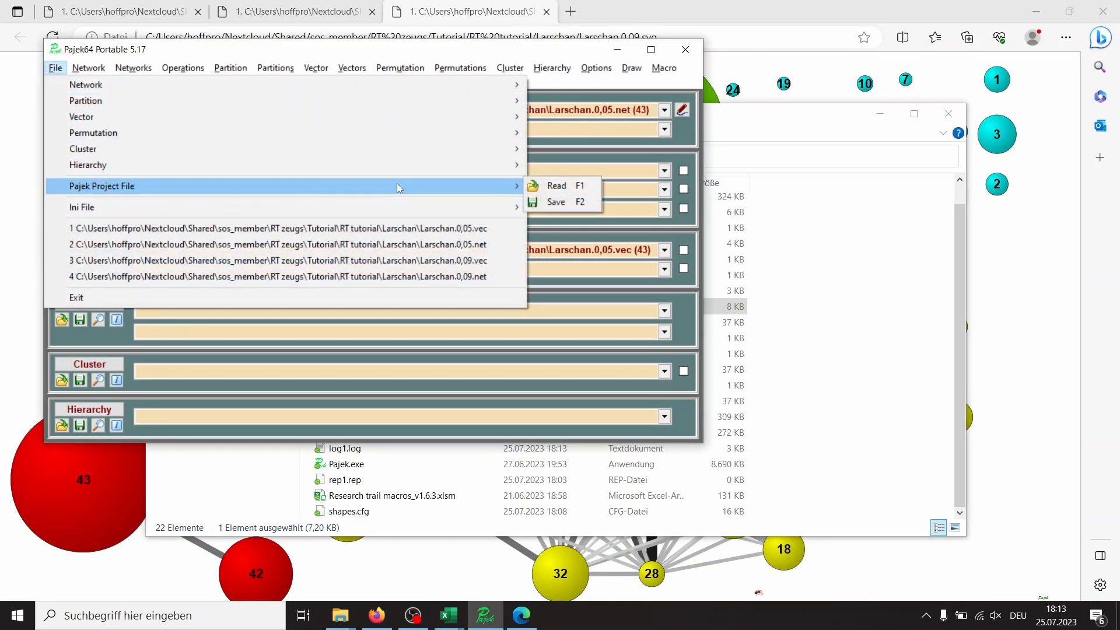
click(581, 202)
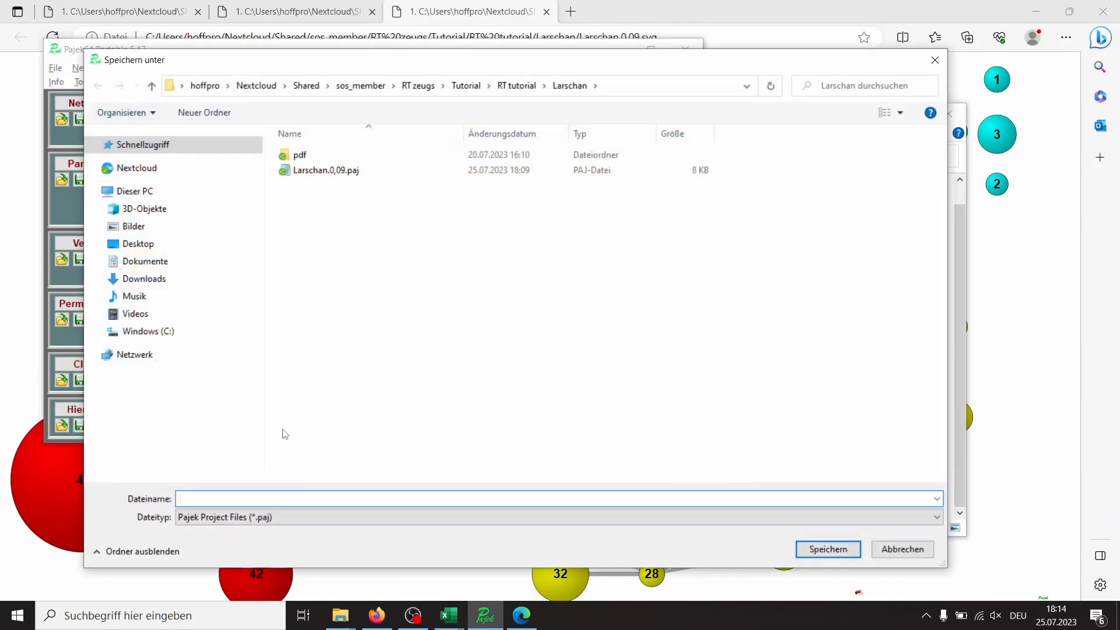
click(356, 170)
click(230, 499)
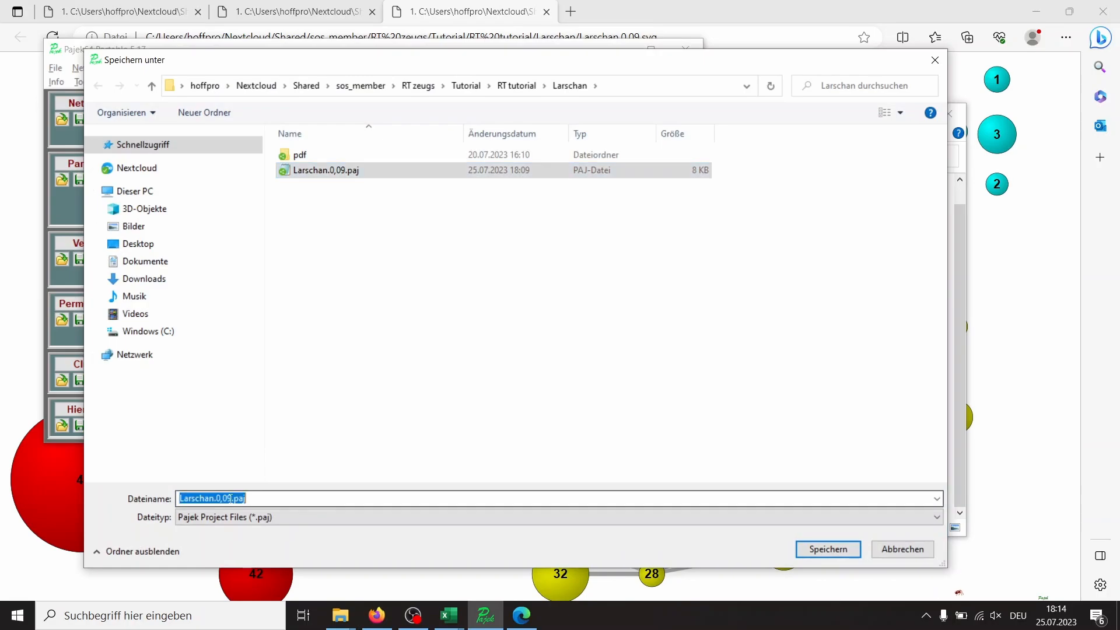
key(End)
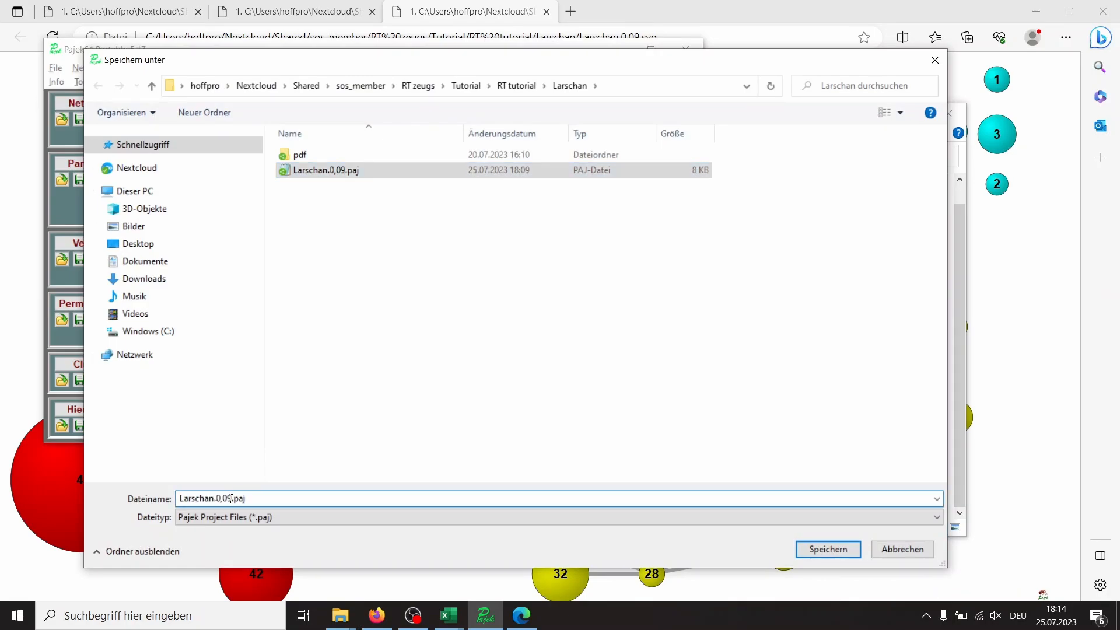
key(Return)
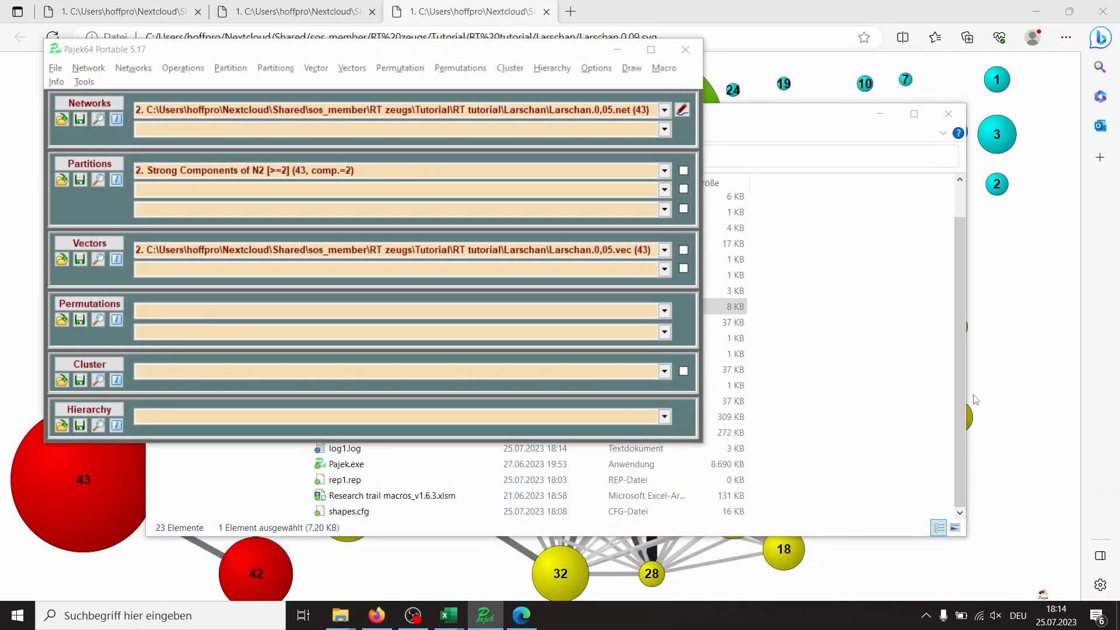
Switch to the Larschan folder and duplicate the project file Larschan.0,05.paj there
click(867, 388)
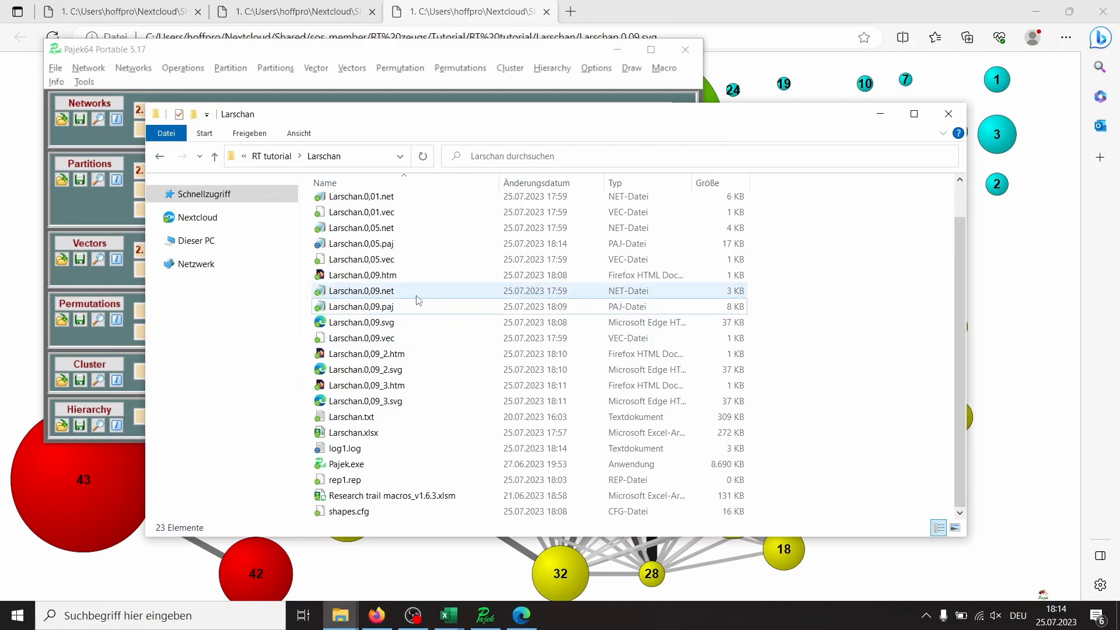
click(411, 252)
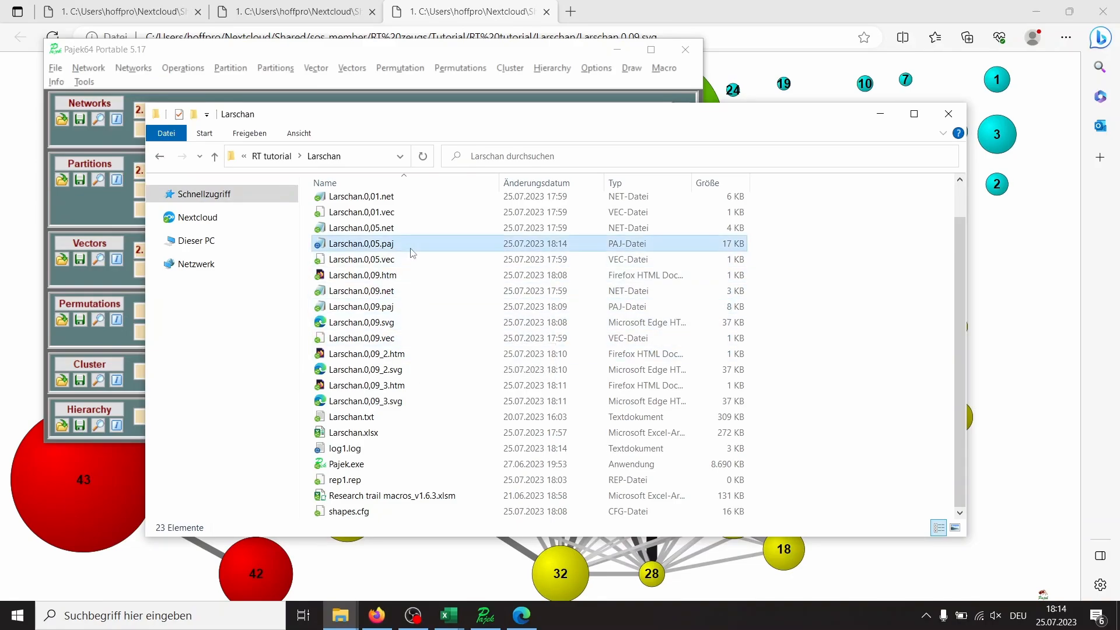
key(ctrl+c)
key(ctrl+v)
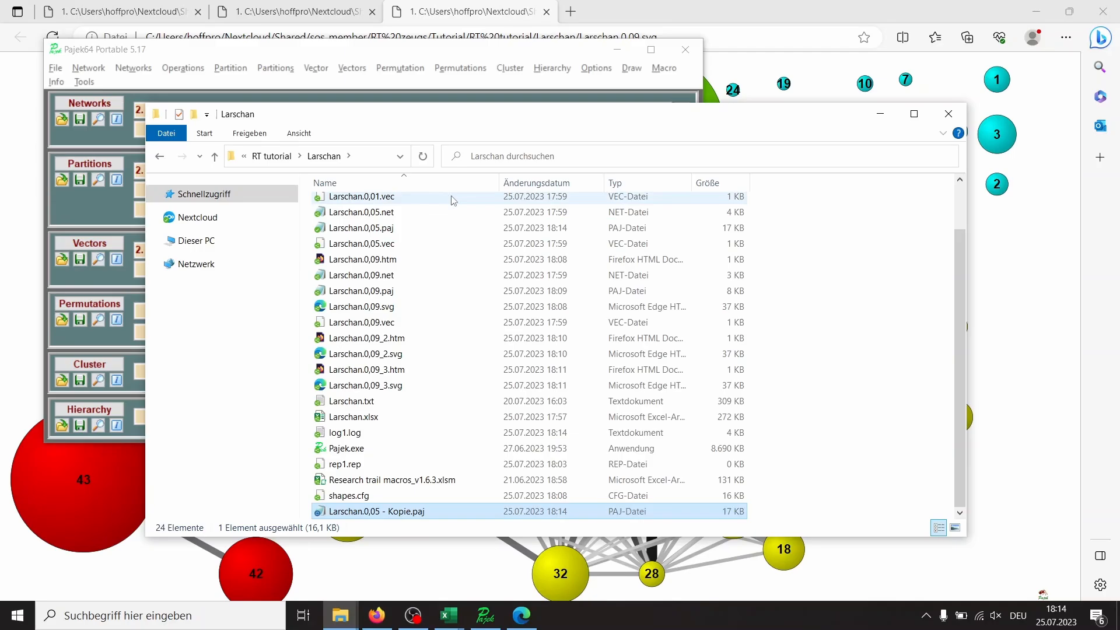
Open the project files Larschan.0,05.paj and Larschan.0,09.paj in the text editor and arrange them side by side
click(392, 229)
double_click(392, 229)
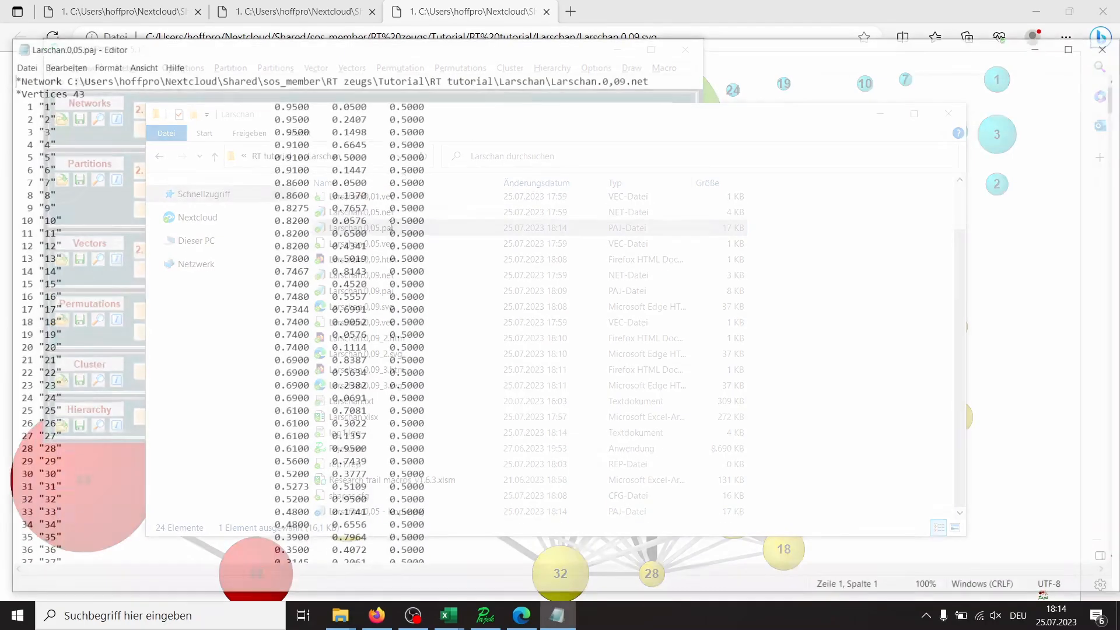
key(alt+Tab)
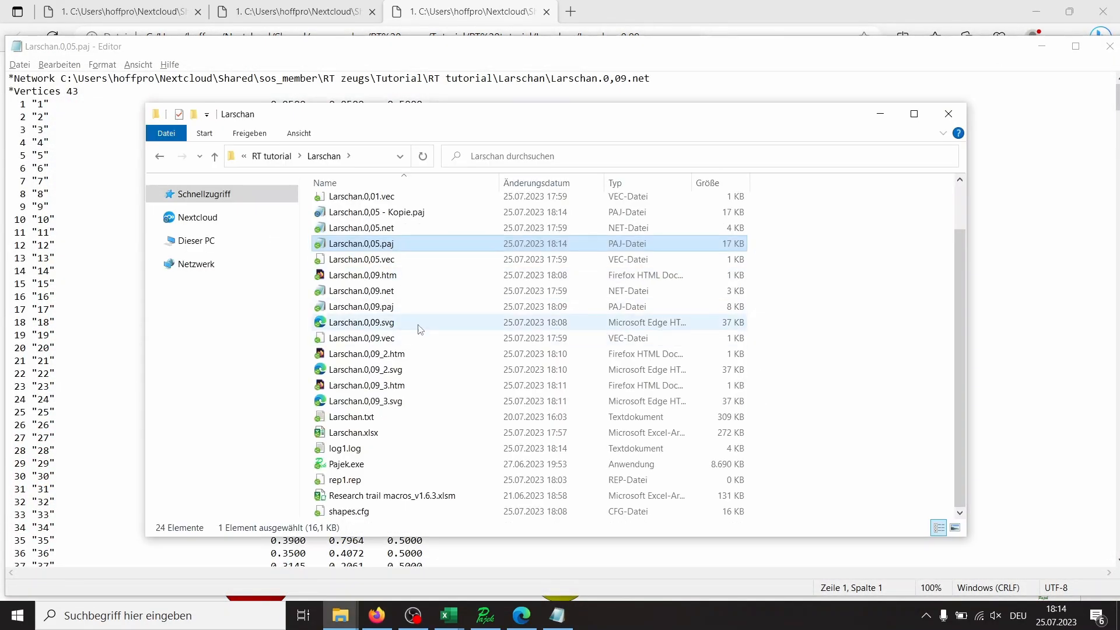
double_click(412, 305)
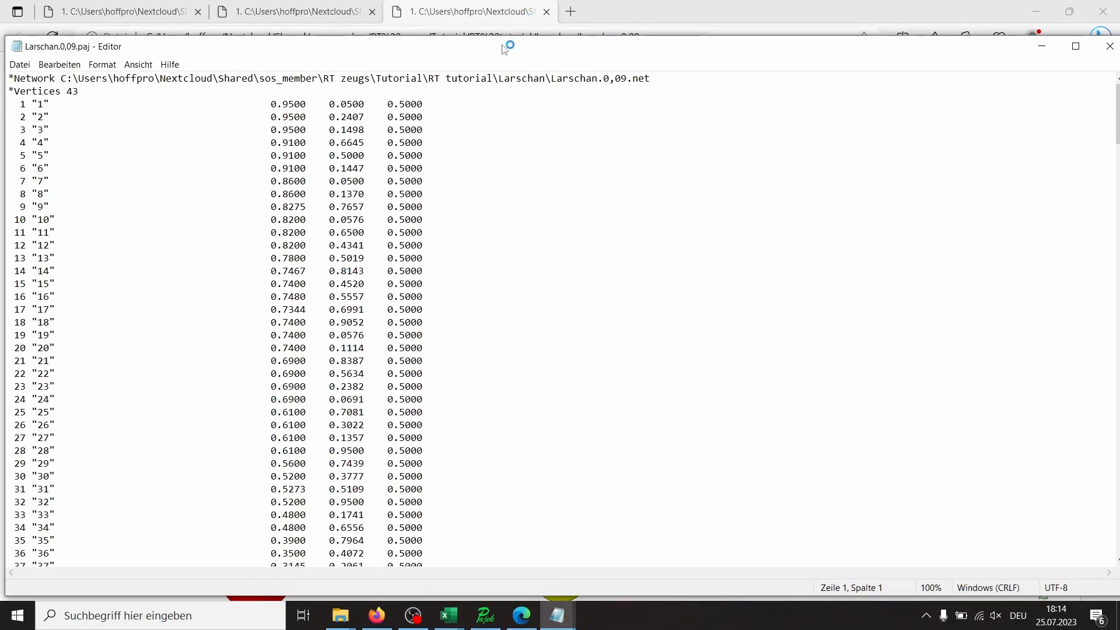
drag(501, 45, 691, 104)
click(638, 46)
double_click(640, 46)
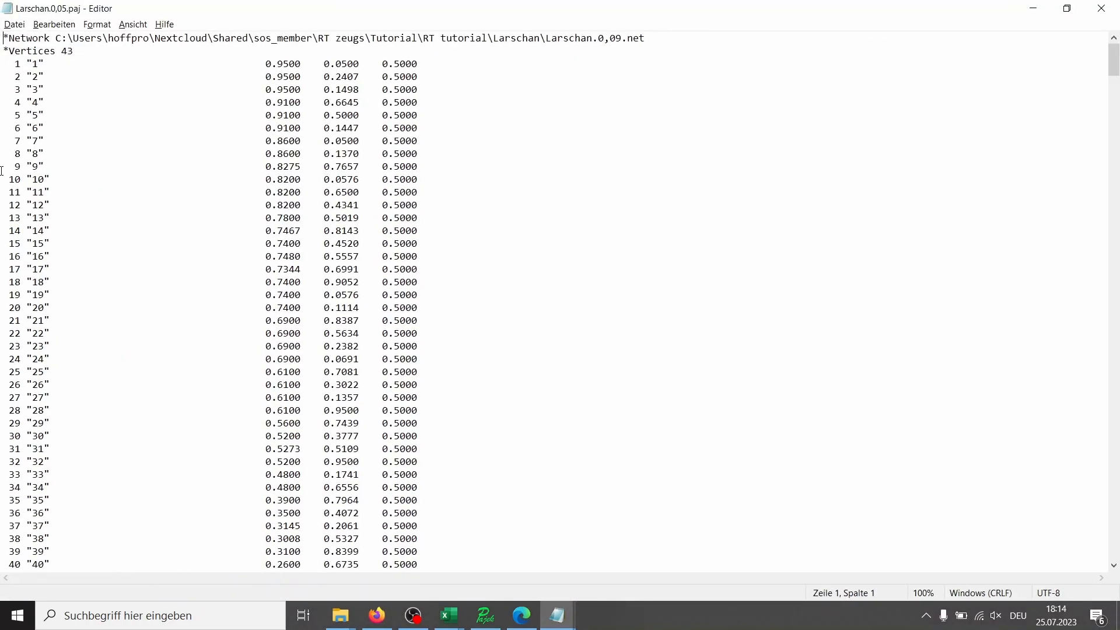
key(super+Left)
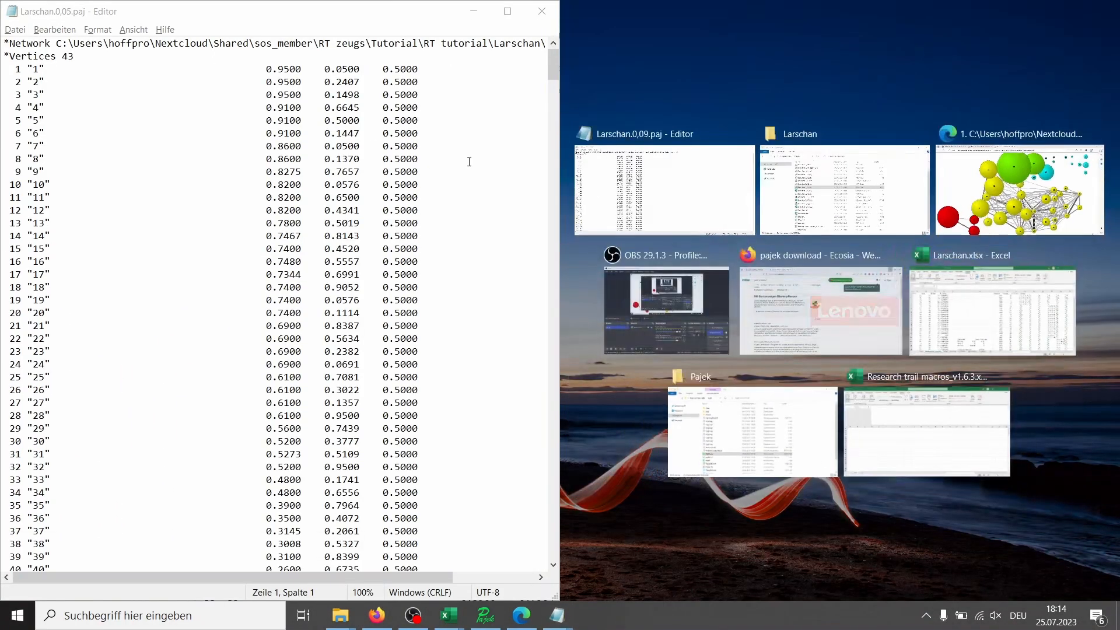
click(643, 182)
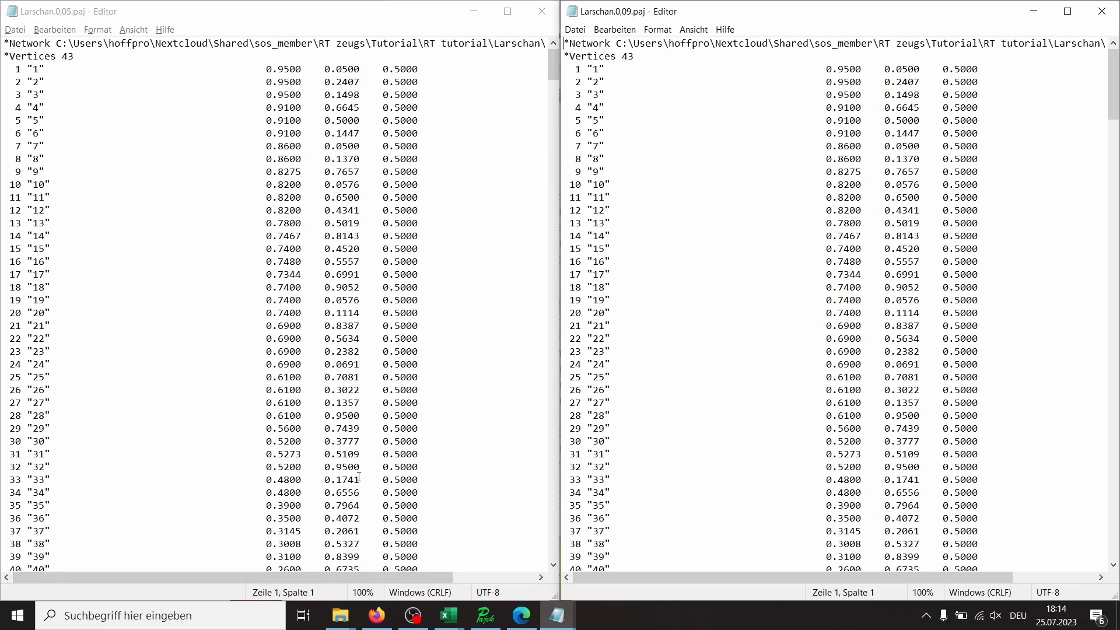
Delete the complete first network block, Larschan.0,09.net, from Larschan.0,05.paj so that the file starts with the Larschan.0,05.net network header
drag(404, 577, 487, 577)
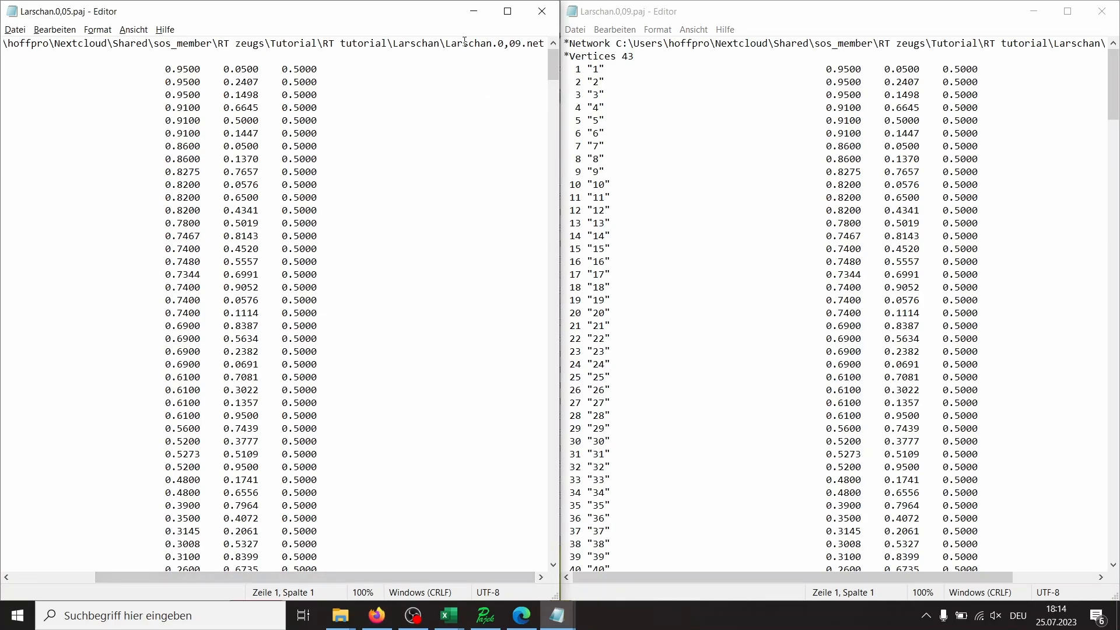
drag(458, 43, 532, 46)
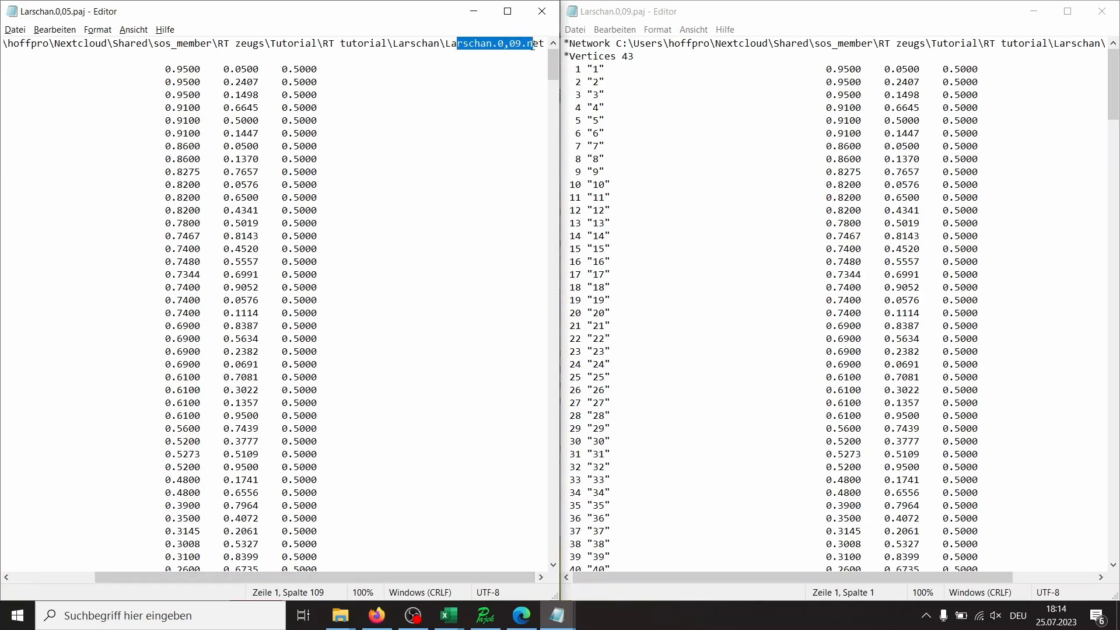
click(382, 134)
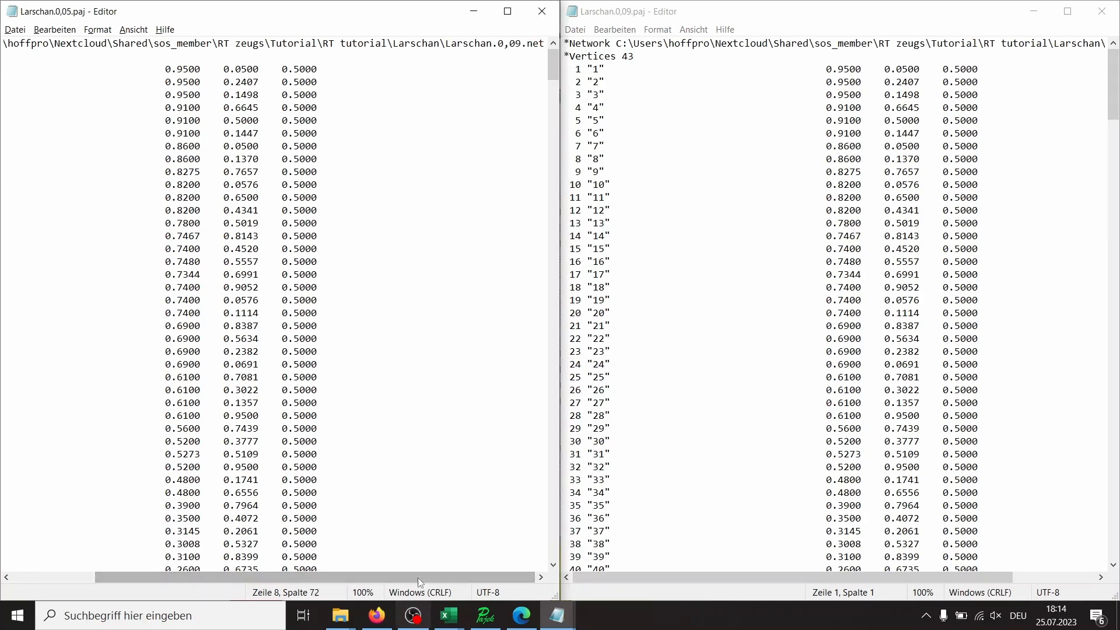
drag(408, 576, 142, 550)
scroll(179, 393, down, 20)
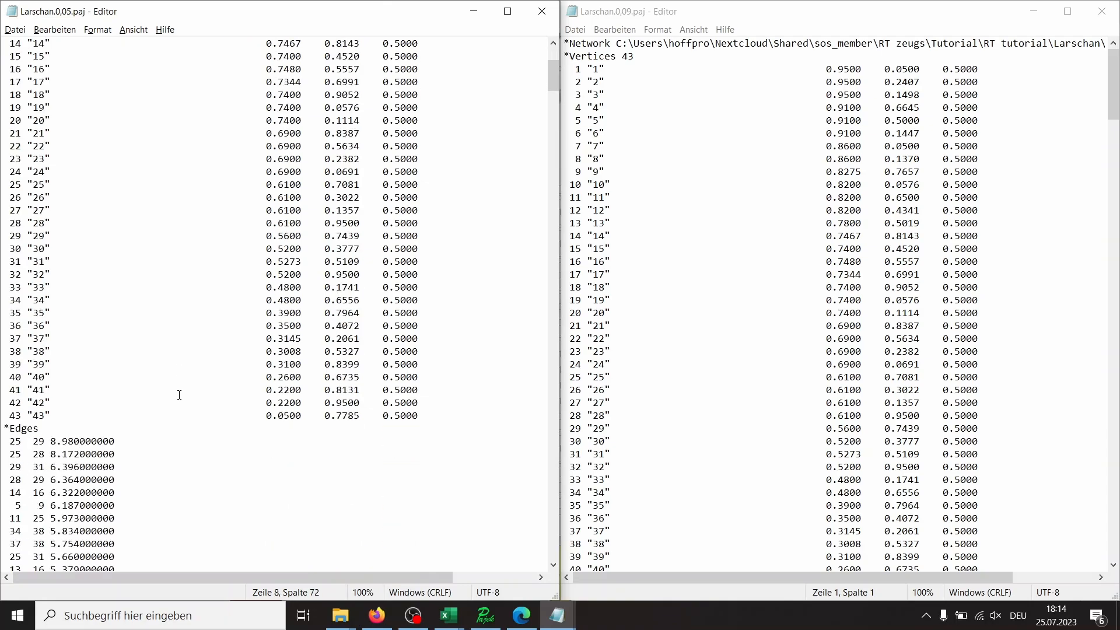
scroll(180, 395, down, 20)
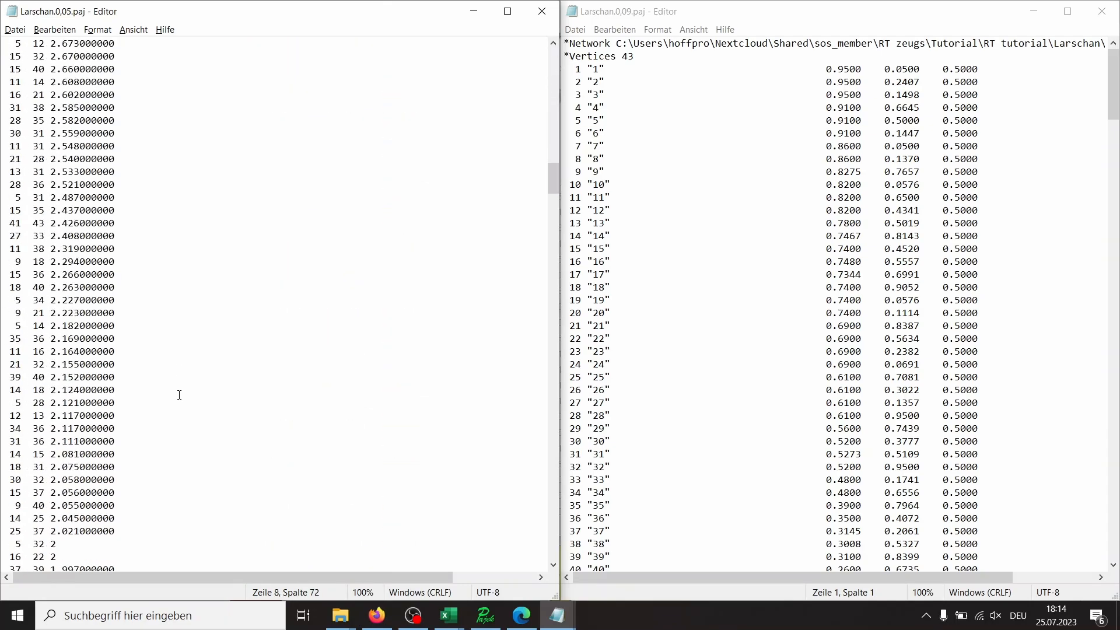
scroll(179, 395, up, 1)
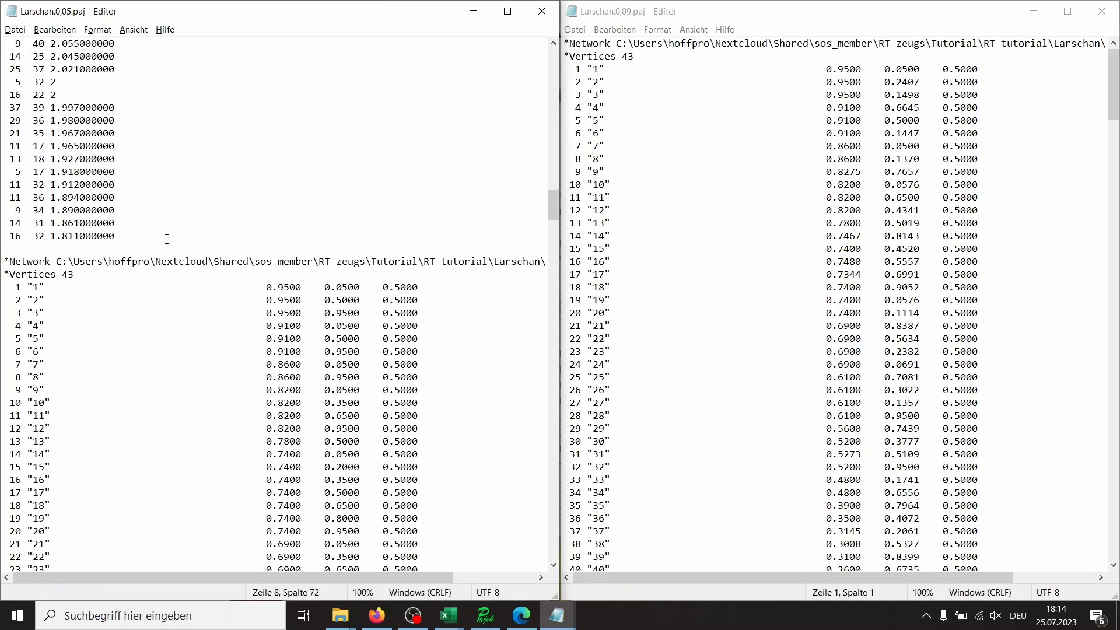
click(129, 236)
drag(127, 236, 14, 18)
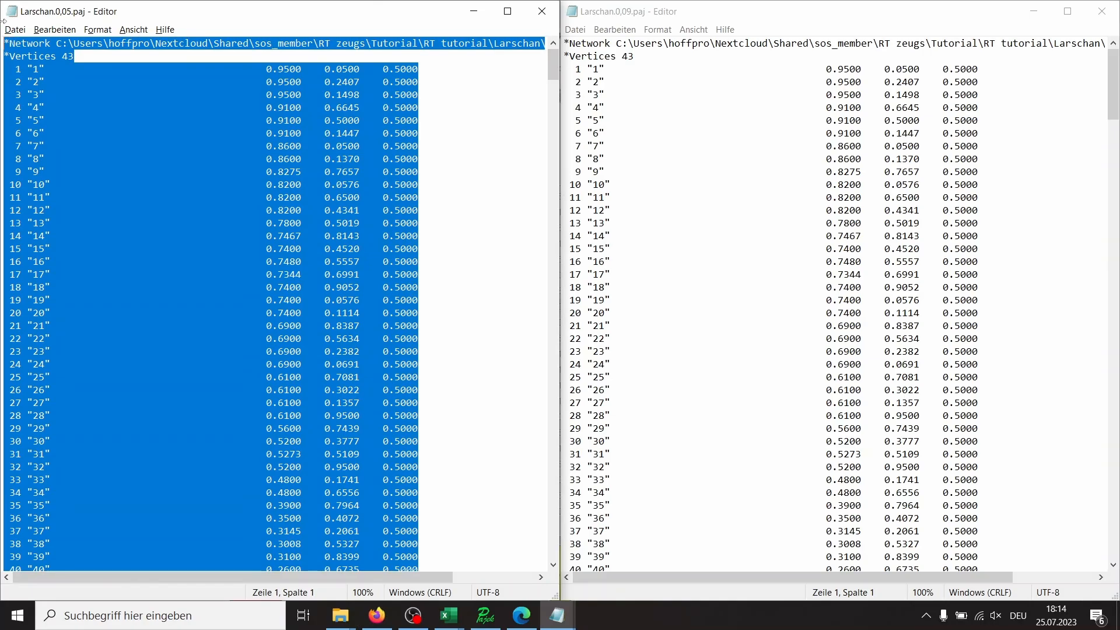
key(ctrl+v)
key(Delete)
key(Delete)
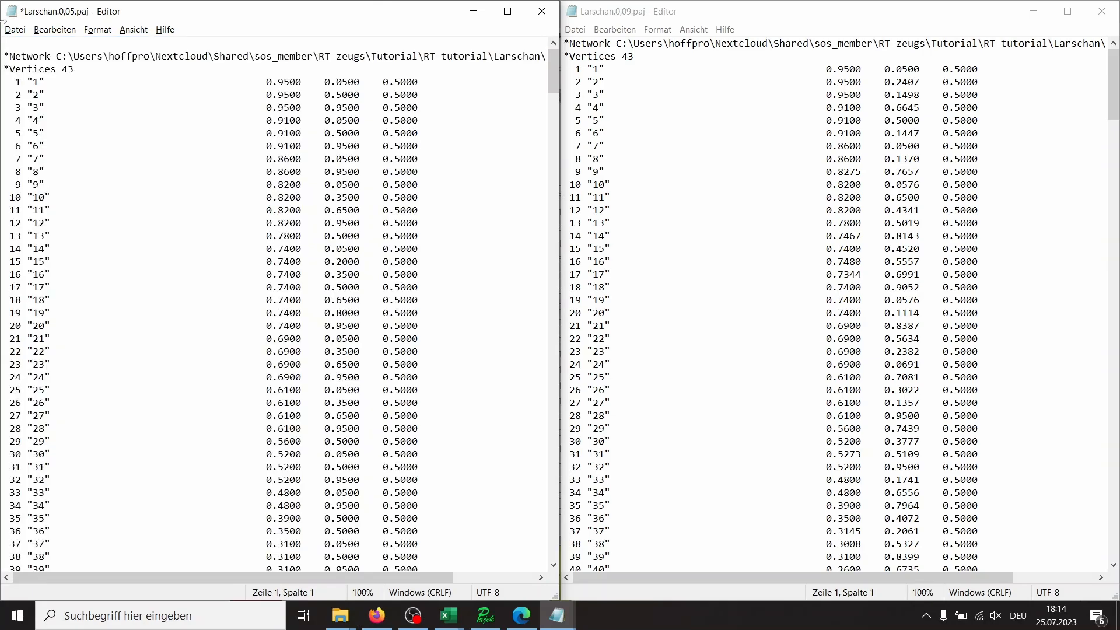
scroll(294, 165, right, 3)
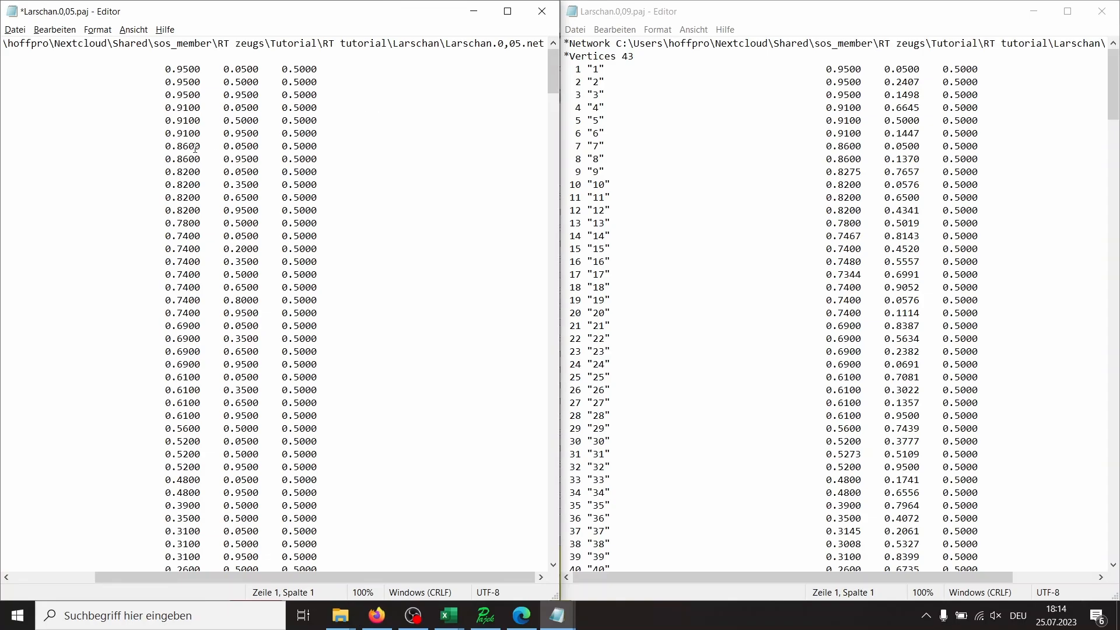
scroll(169, 158, left, 3)
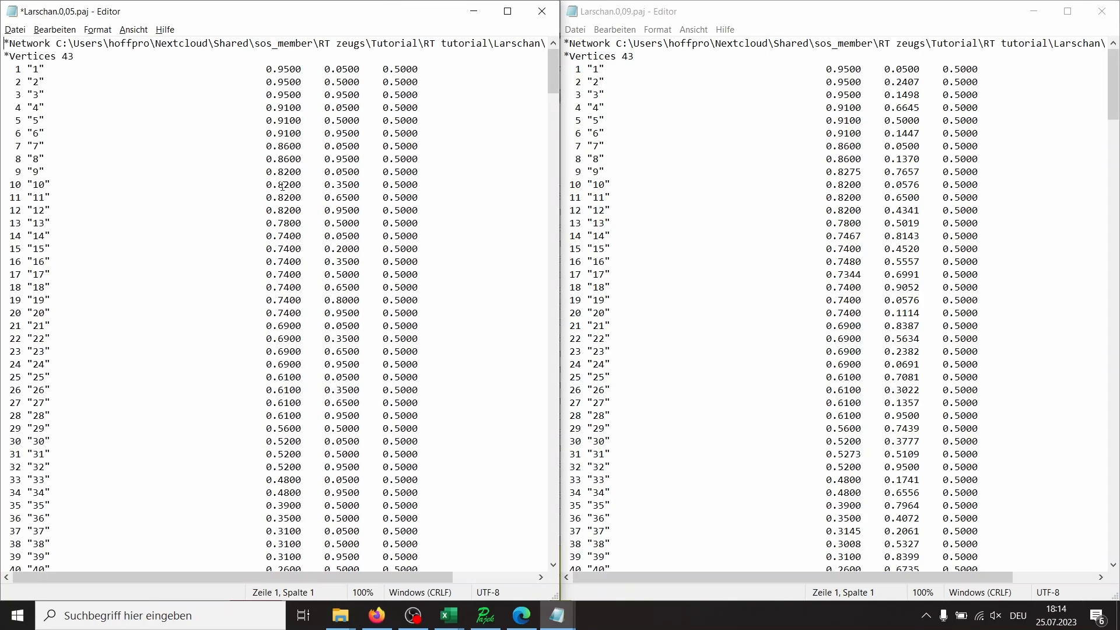
Replace the coordinate lines of vertices 1 to 43 in Larschan.0,05.paj with the corresponding vertex lines copied from Larschan.0,09.paj
scroll(808, 227, down, 5)
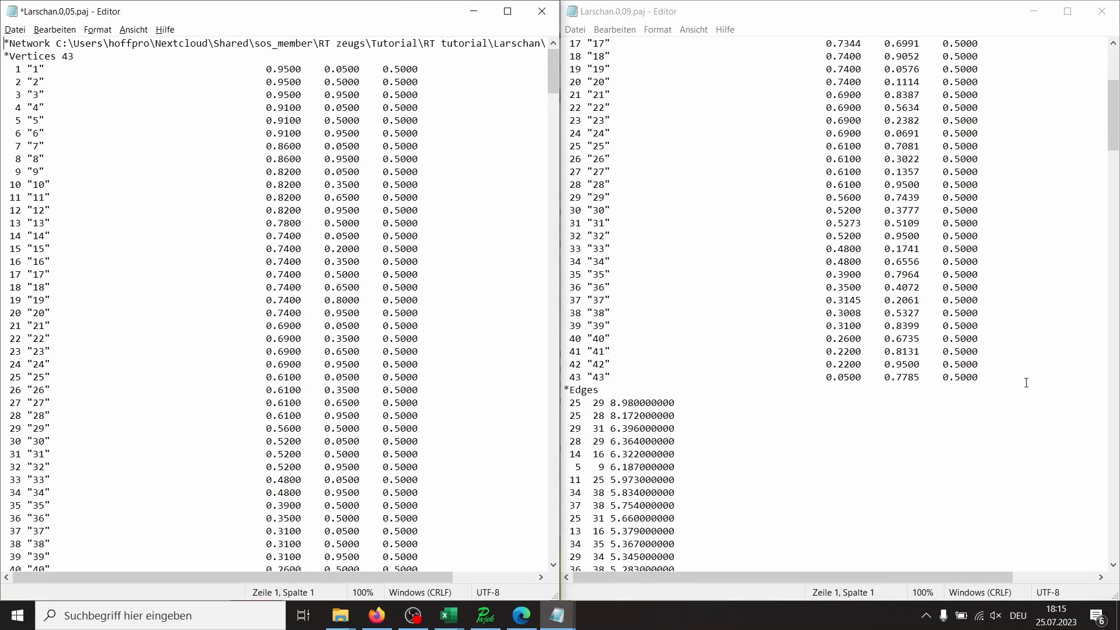
drag(983, 376, 562, 69)
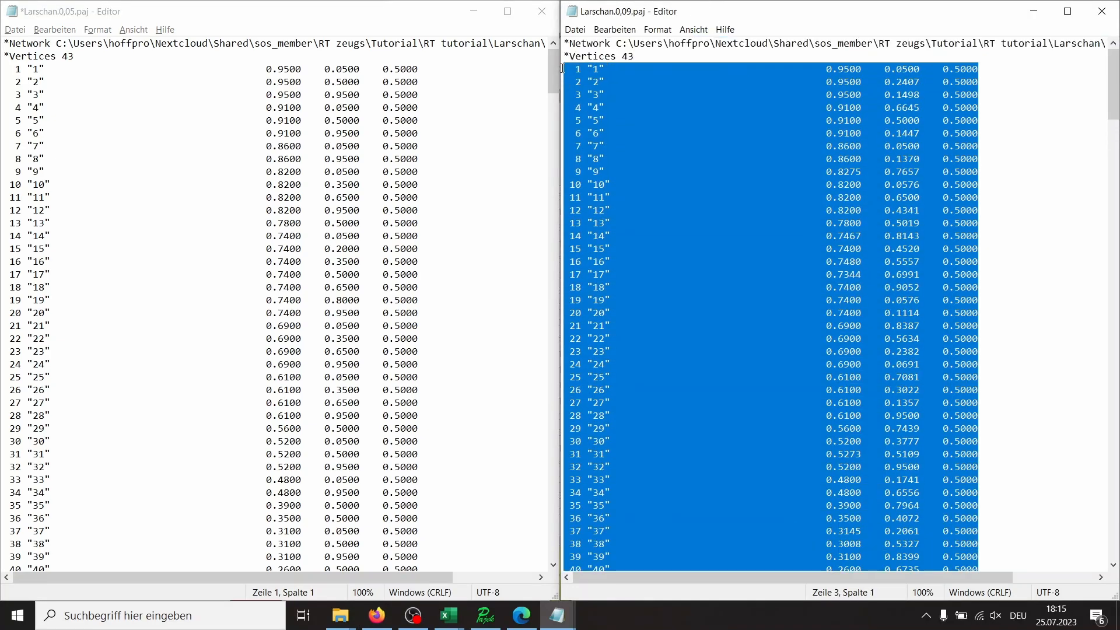
click(453, 234)
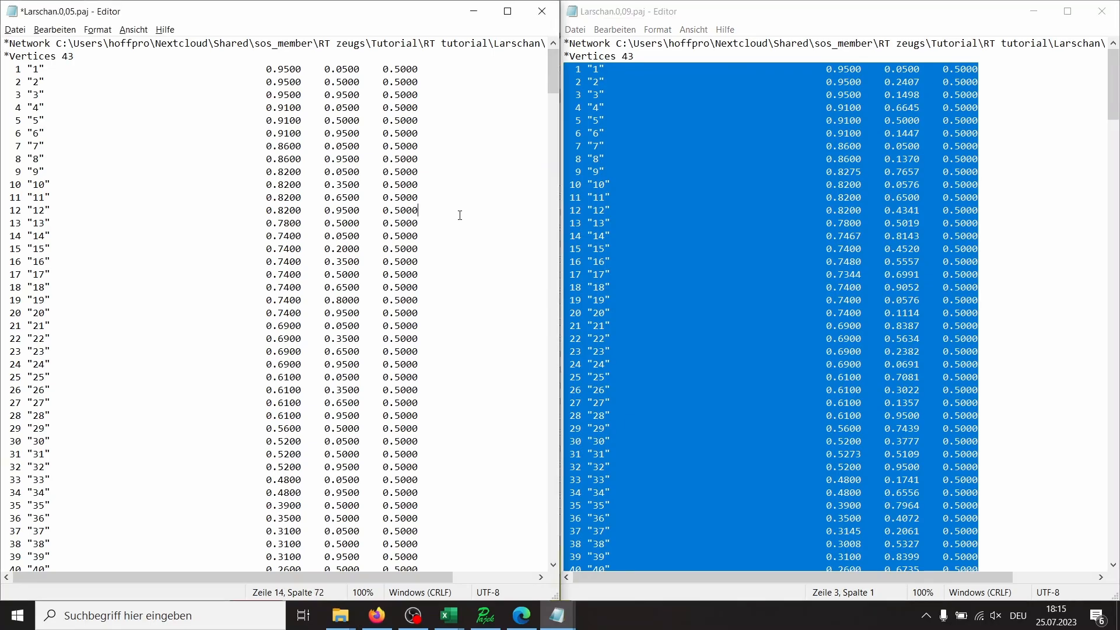
scroll(460, 215, down, 6)
scroll(460, 215, down, 1)
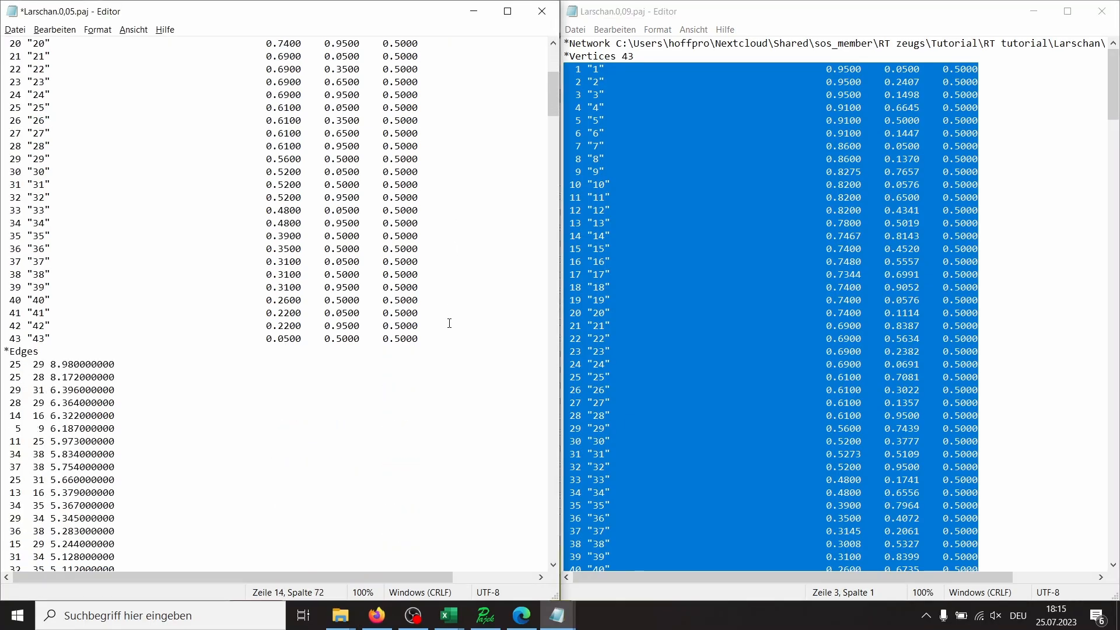
drag(424, 338, 3, 66)
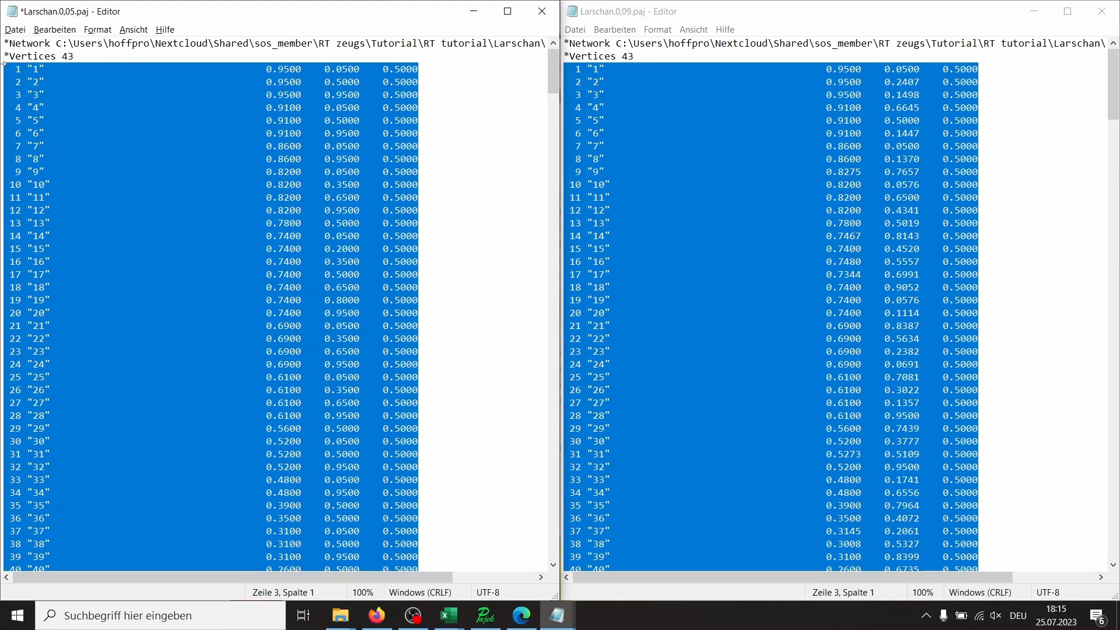
key(ctrl+v)
scroll(264, 260, down, 8)
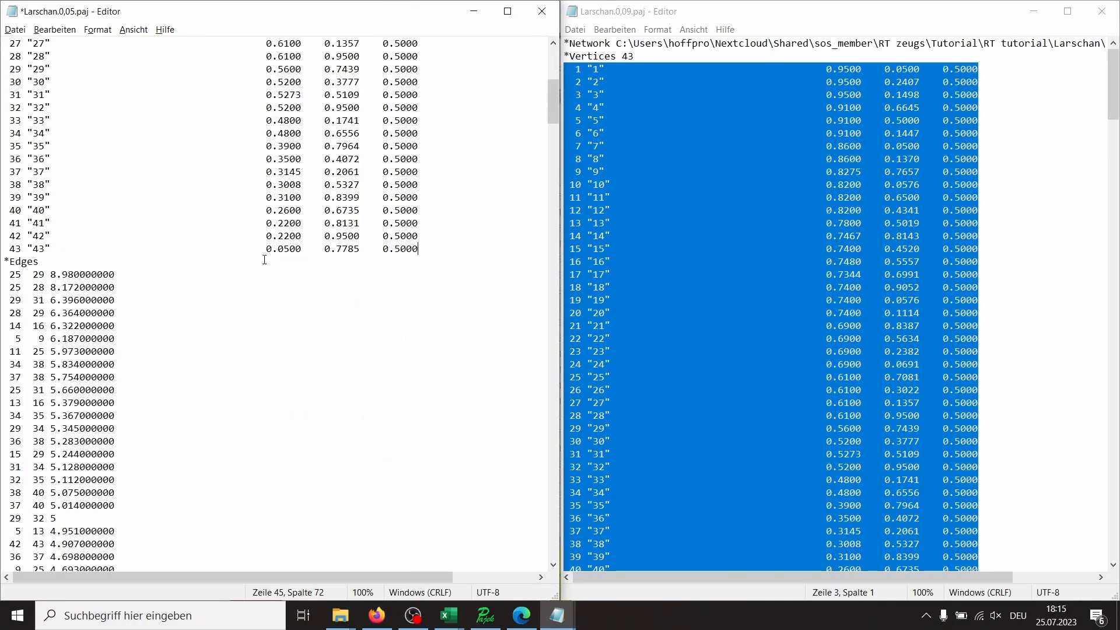
scroll(860, 360, down, 5)
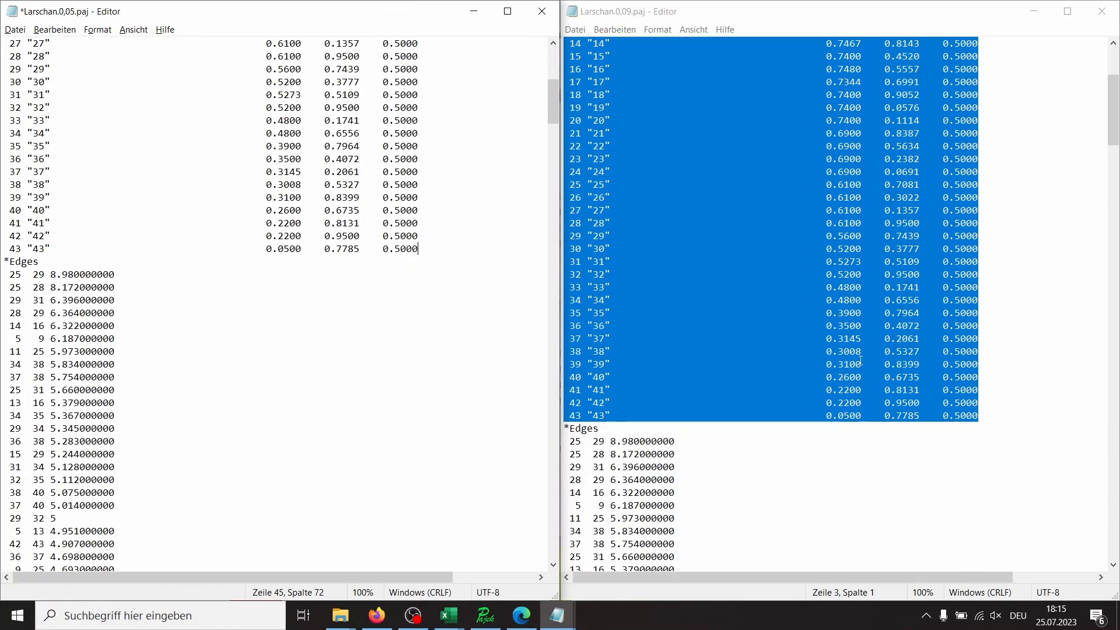
Save the edited Larschan.0,05.paj and close both project files in the text editor
click(392, 323)
key(ctrl+s)
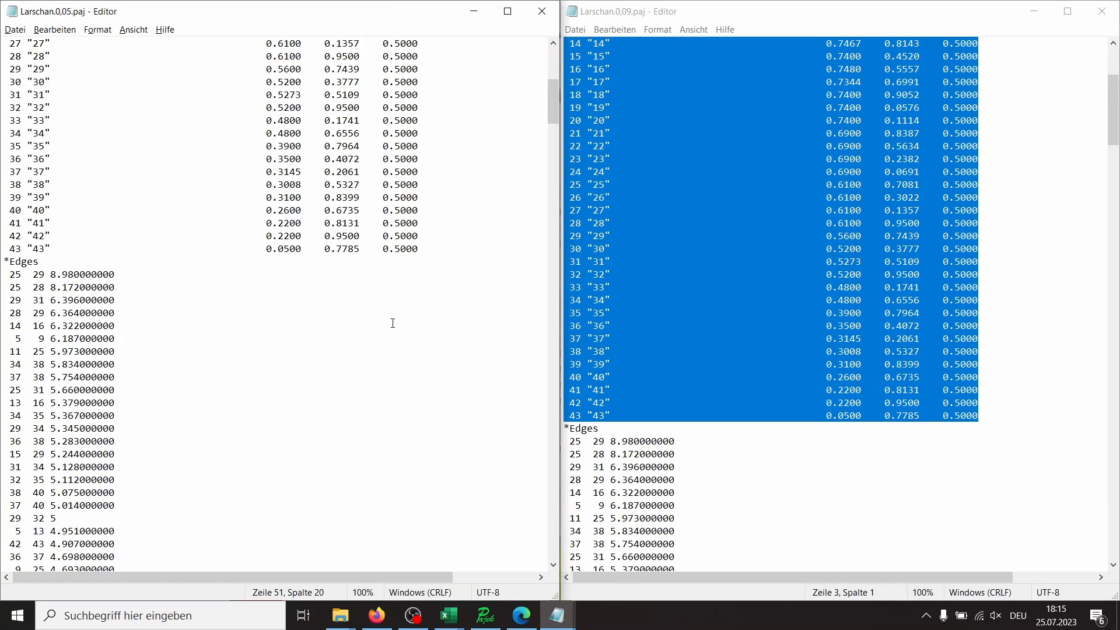
click(549, 17)
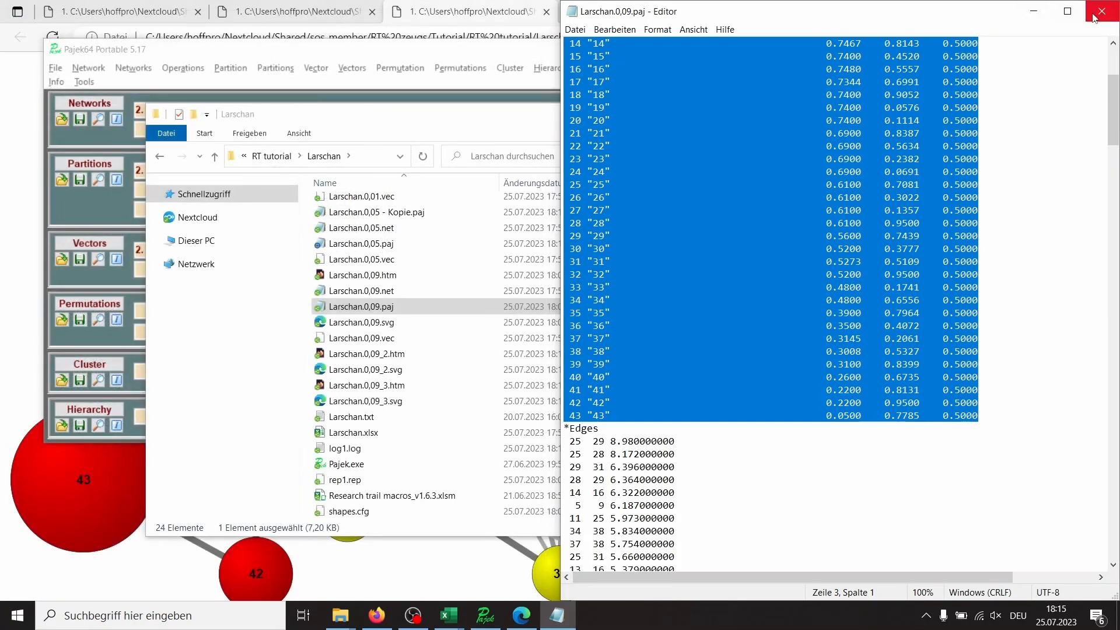
click(1102, 11)
Switch to Pajek, read the project file Larschan.0,05.paj and draw the network with its first partition and first vector
click(450, 50)
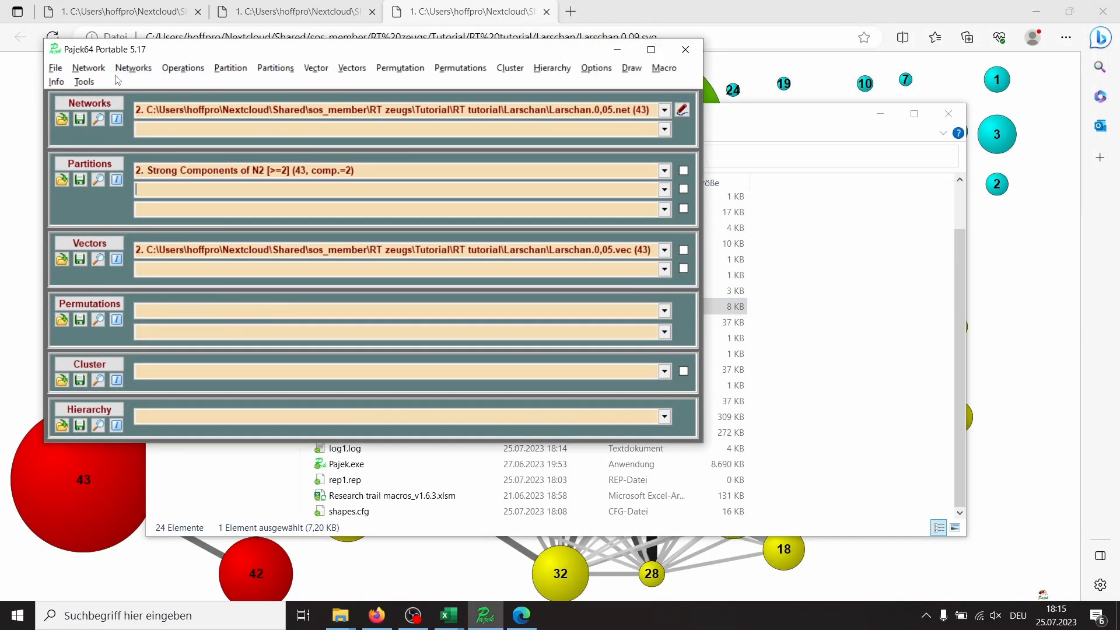
click(56, 68)
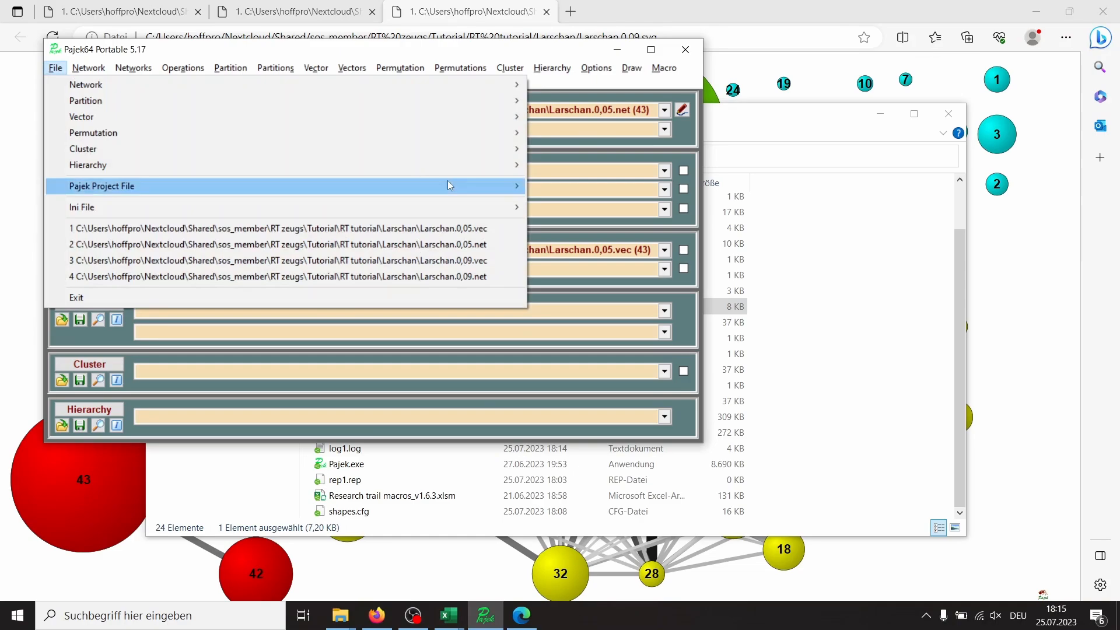
mouse_move(447, 185)
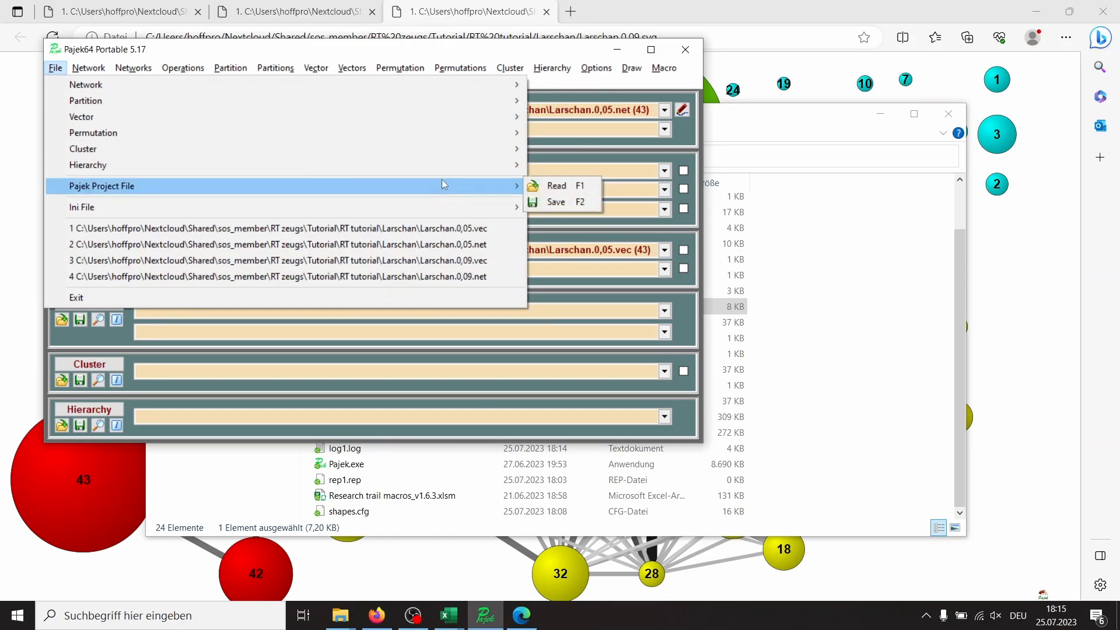
click(565, 189)
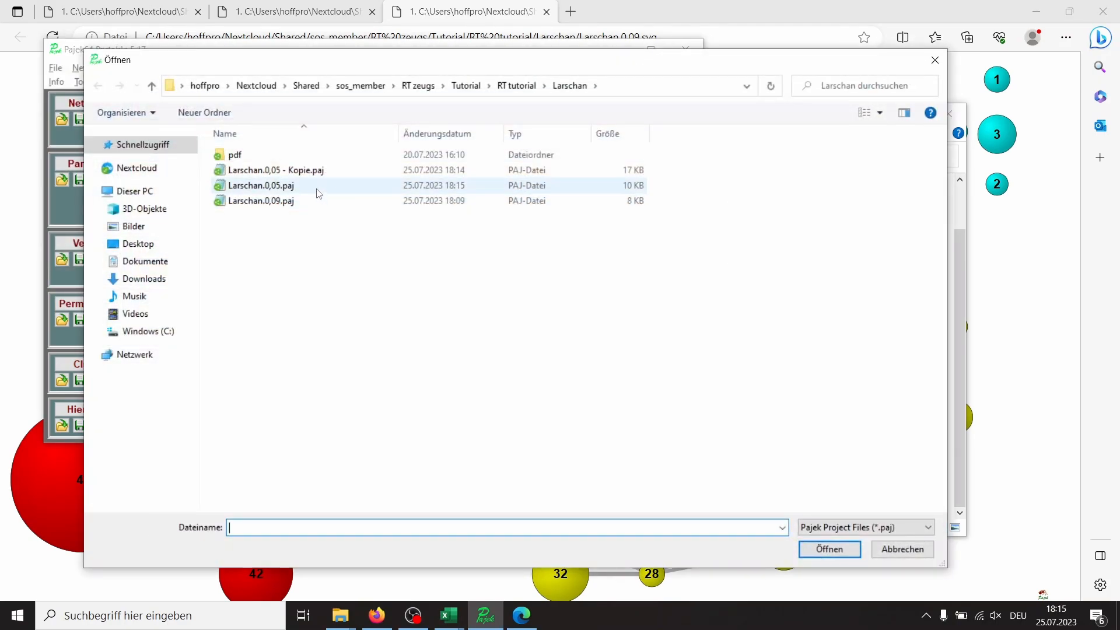
click(319, 195)
click(830, 549)
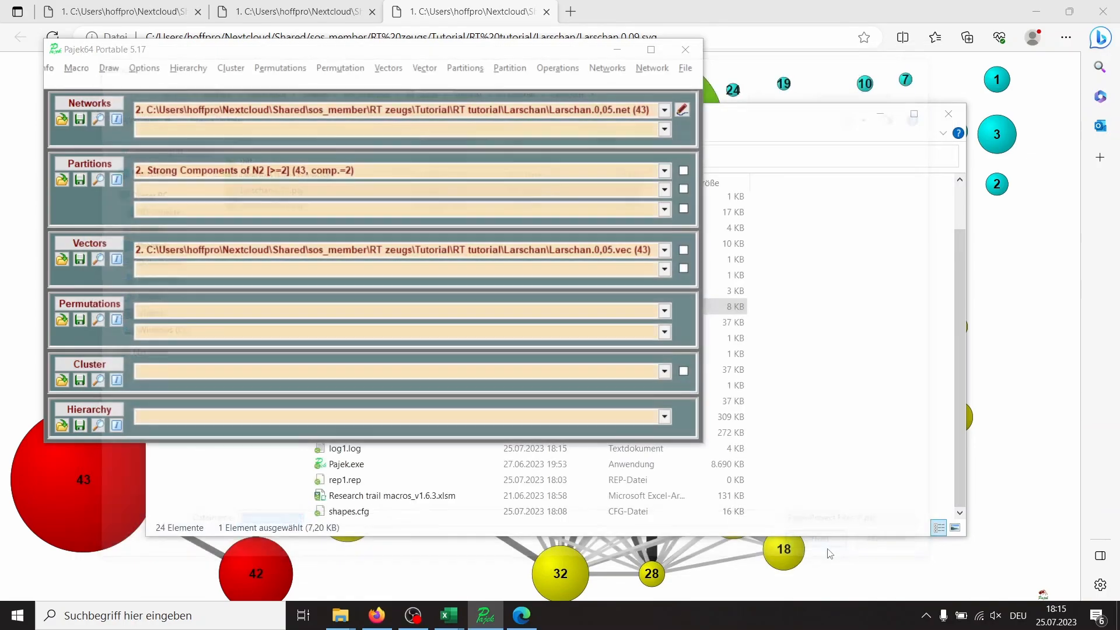
click(627, 70)
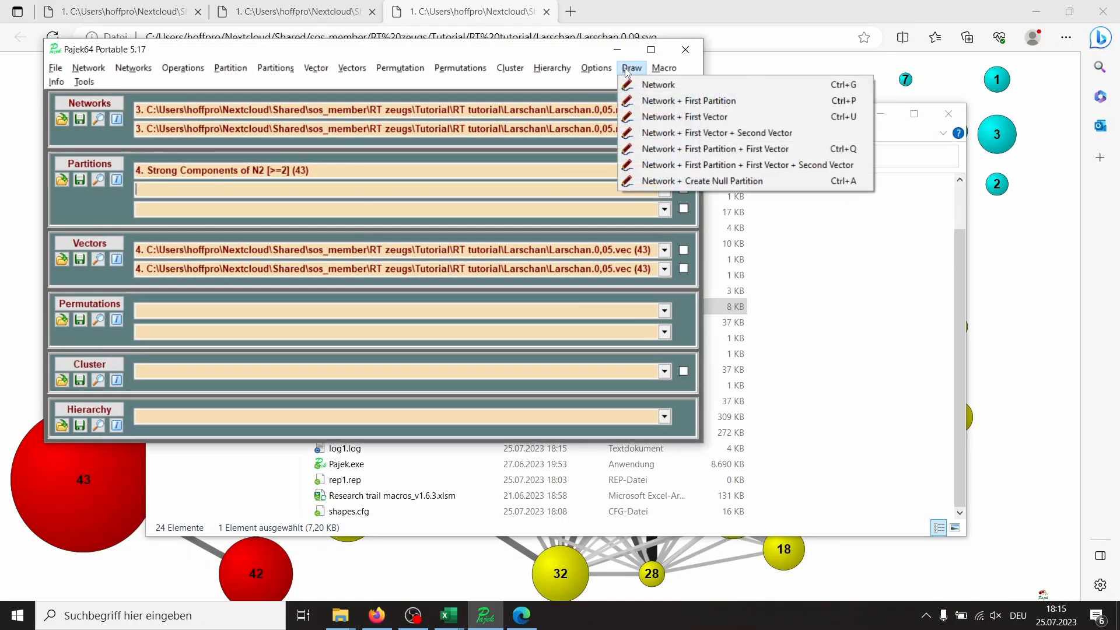
click(722, 149)
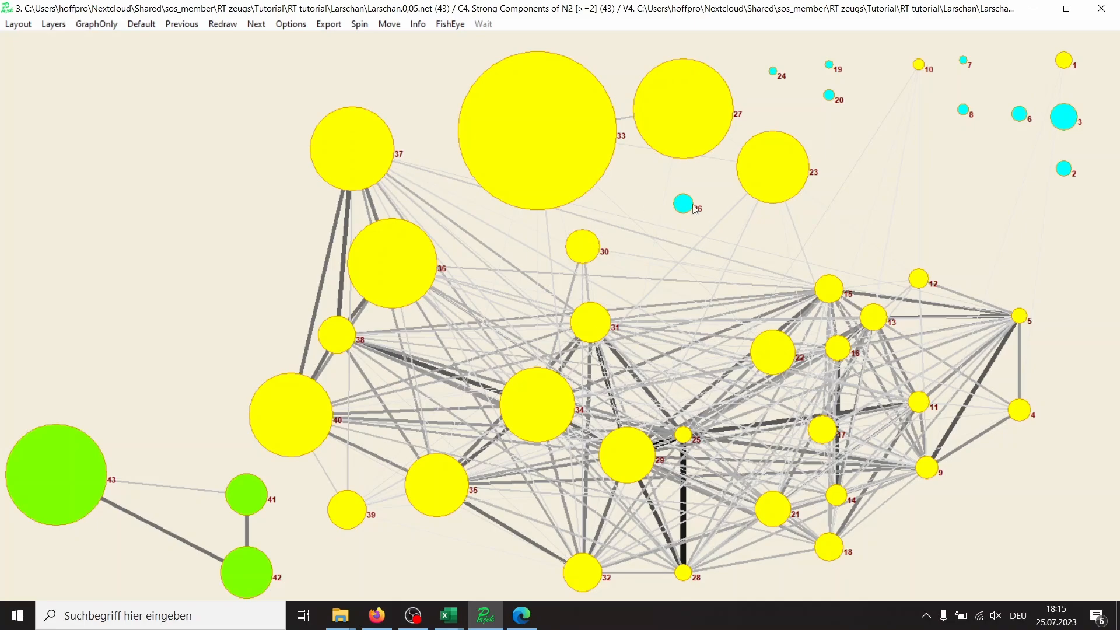
Fix the x coordinate for moving, raise vertex 26 level with 24, lower vertices 27 and 1, and place vertex 10 just above 12
click(384, 30)
mouse_move(415, 42)
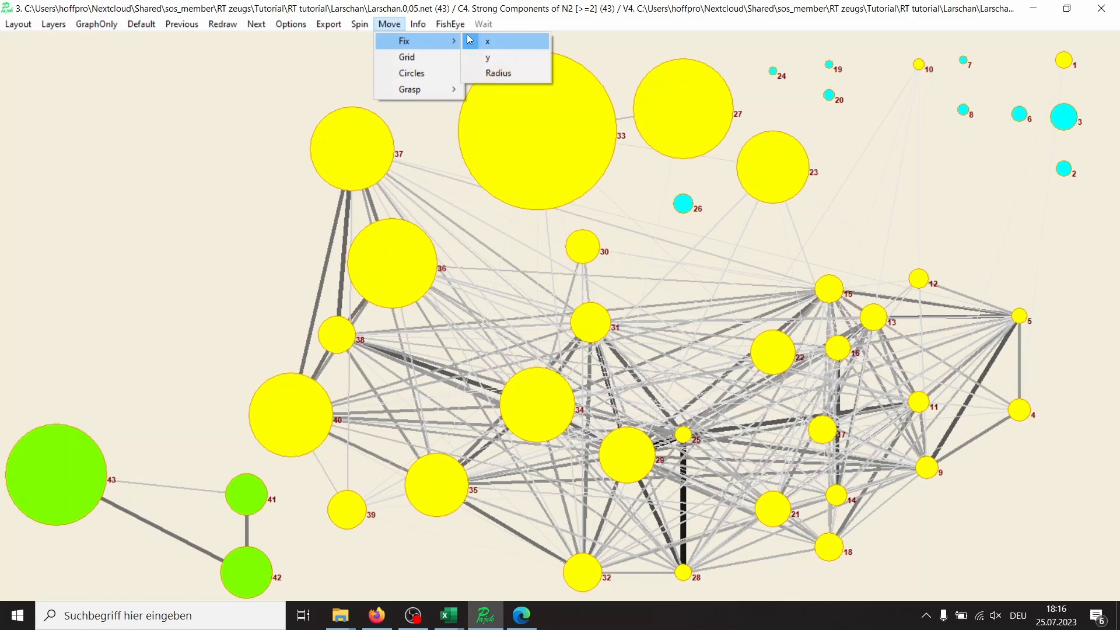
click(493, 41)
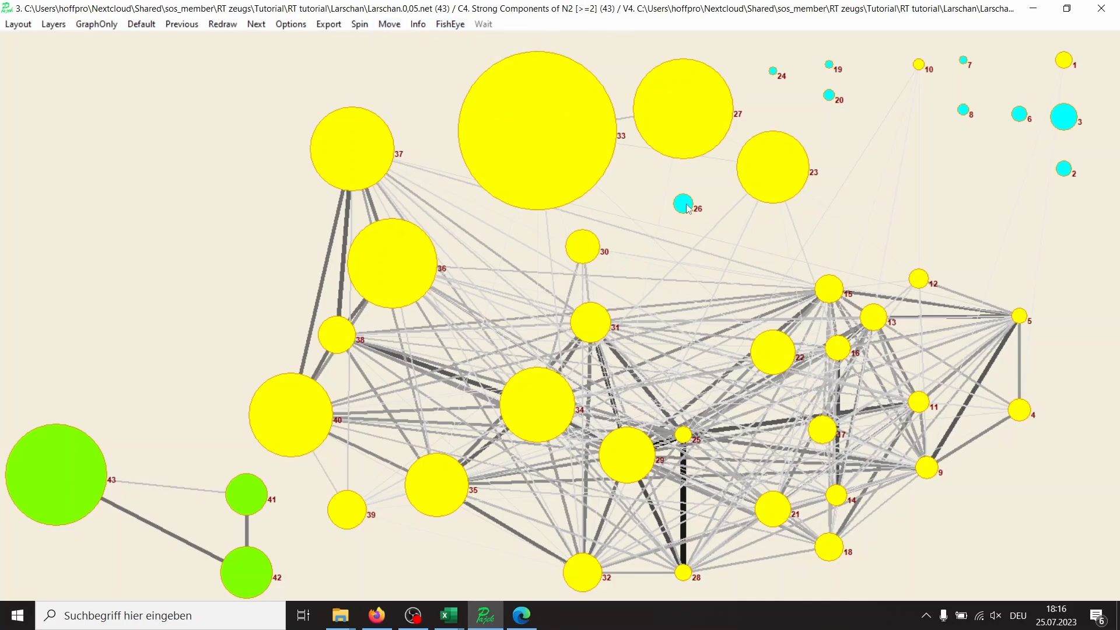
drag(682, 204, 683, 74)
drag(918, 65, 920, 239)
drag(1064, 60, 1063, 362)
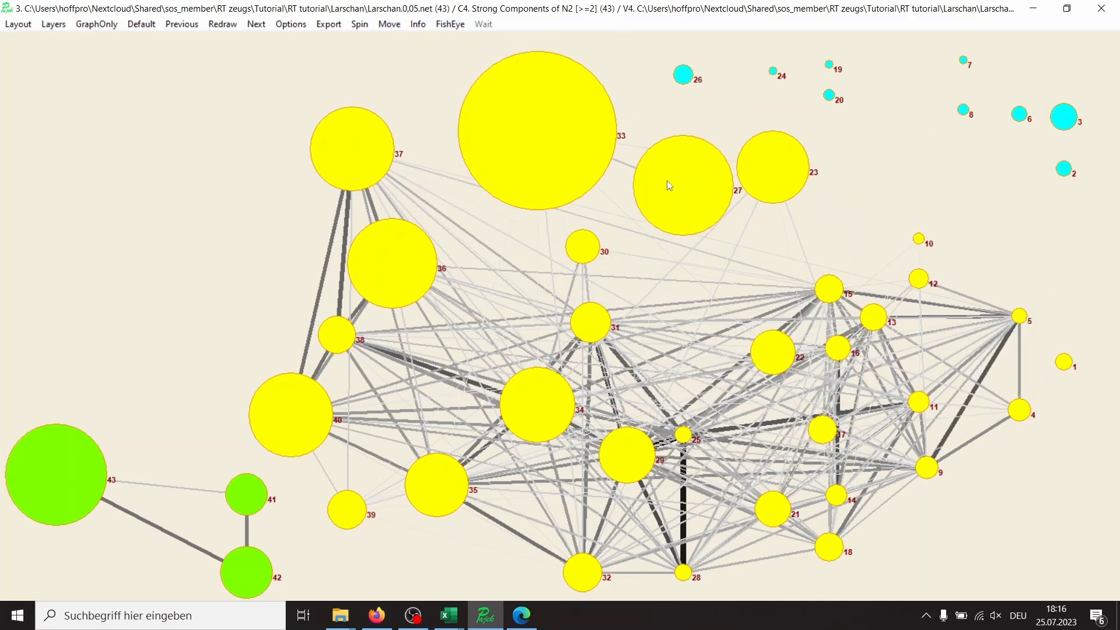
Release the x fix, shift vertex 10 slightly to the right, and fix the x coordinate again
click(388, 27)
click(493, 40)
drag(919, 239, 925, 241)
click(387, 26)
click(493, 41)
Export the adjusted network drawing as a general 2D SVG named Larschan.0,05.svg in the Larschan folder
click(329, 25)
click(352, 73)
click(485, 12)
click(329, 24)
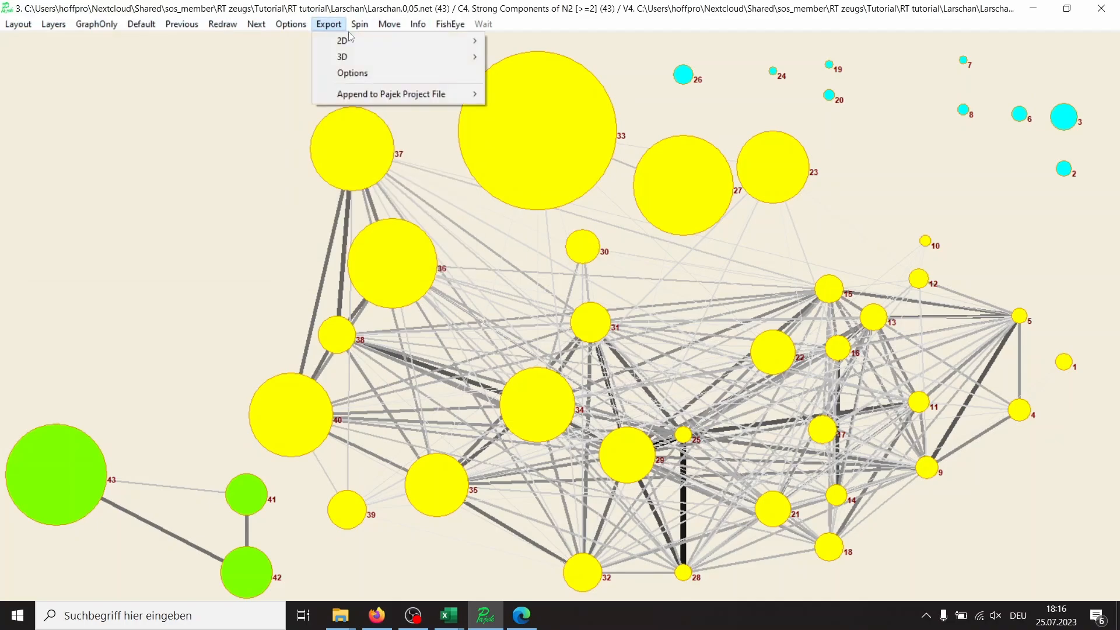
mouse_move(351, 40)
mouse_move(514, 57)
click(645, 59)
click(340, 170)
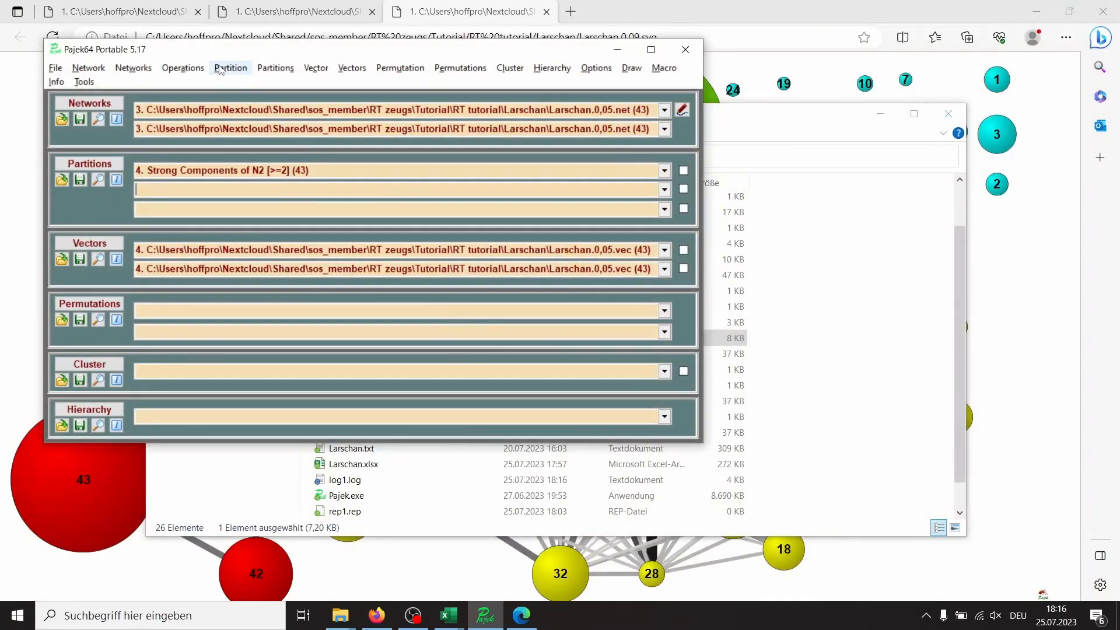
click(55, 67)
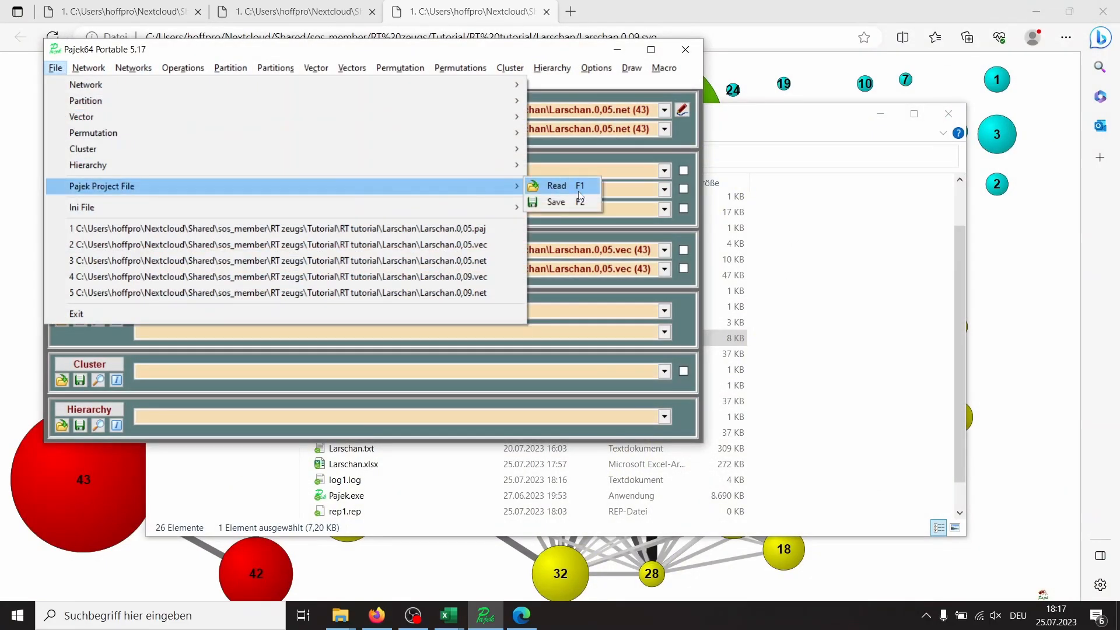
key(Escape)
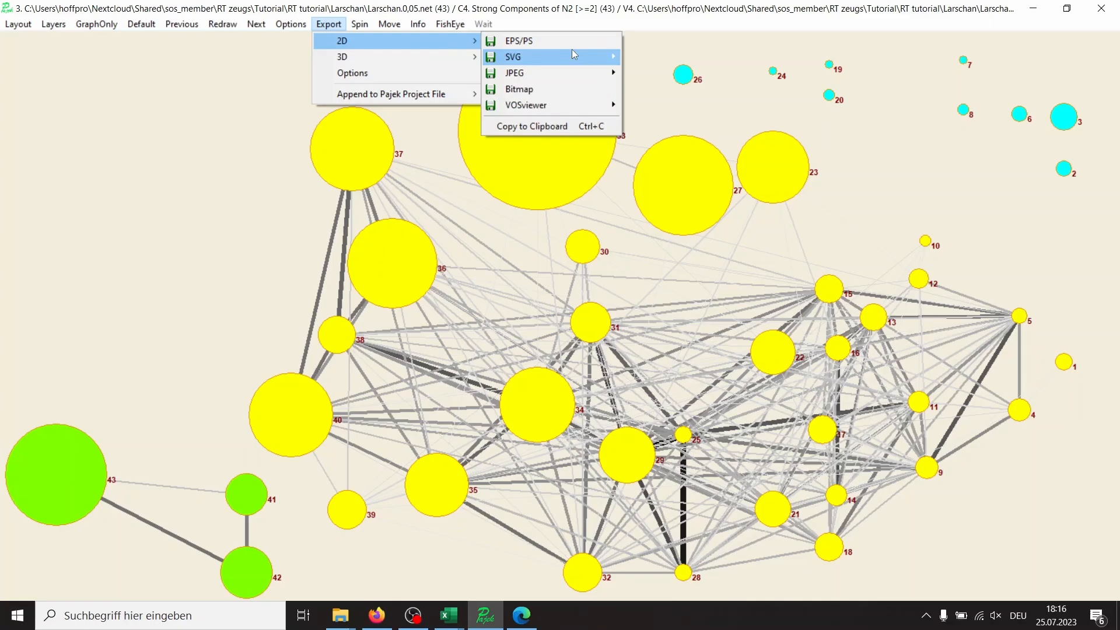
mouse_move(572, 55)
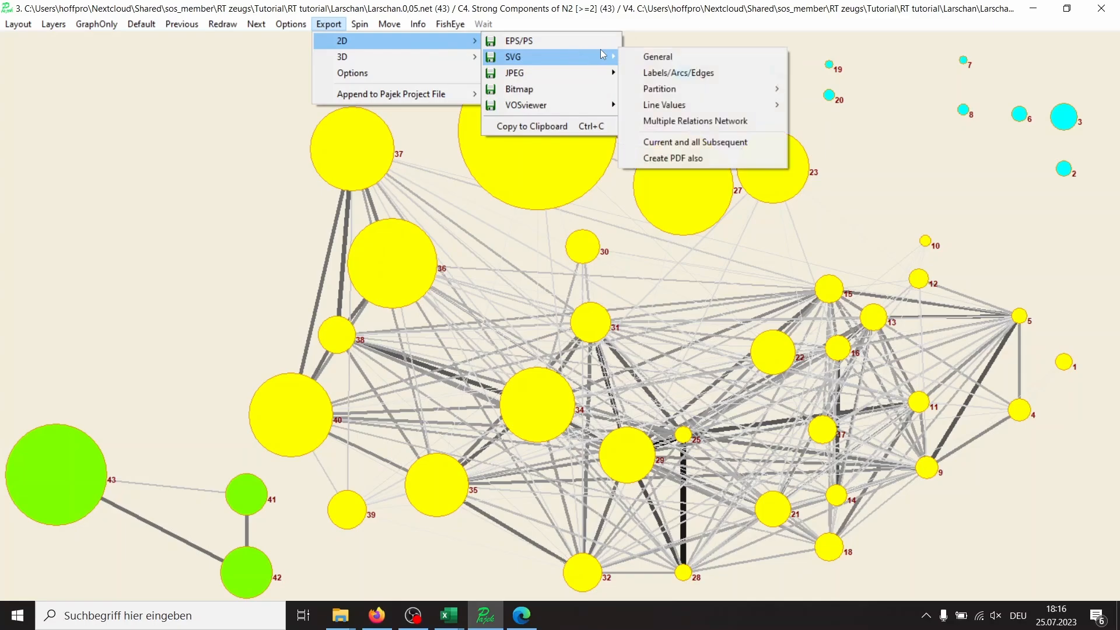
click(665, 58)
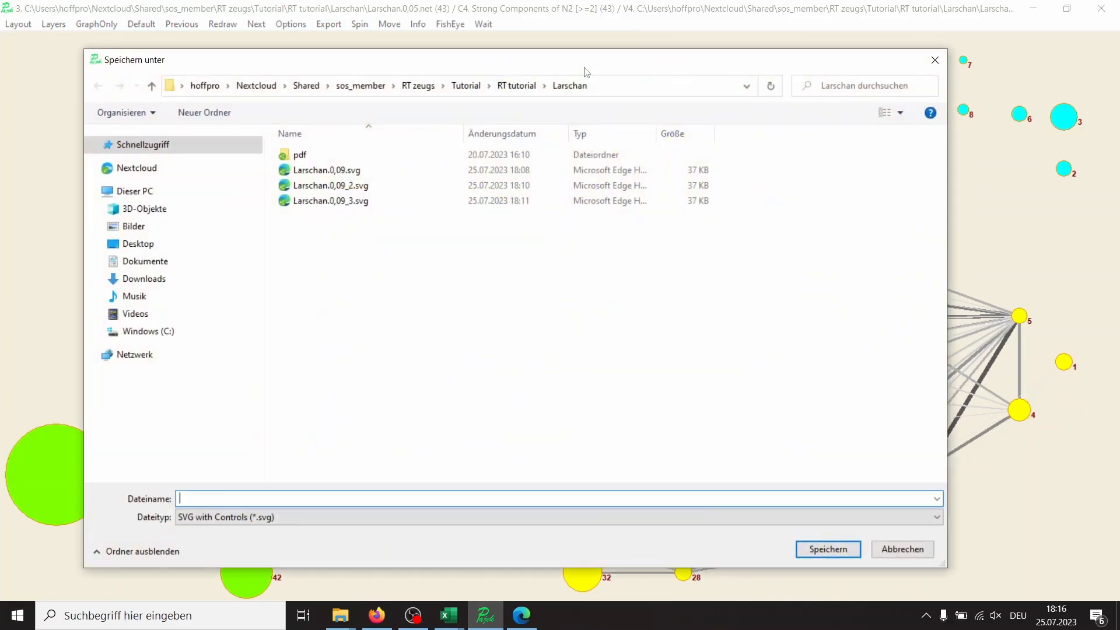
click(338, 170)
click(232, 497)
click(231, 497)
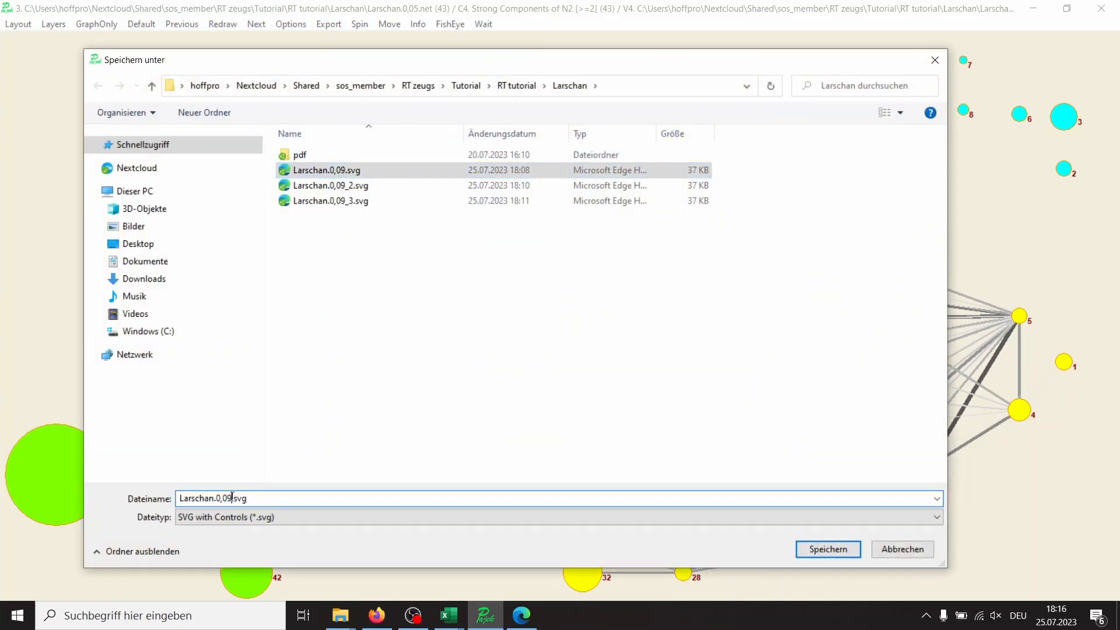
key(BackSpace)
text(5)
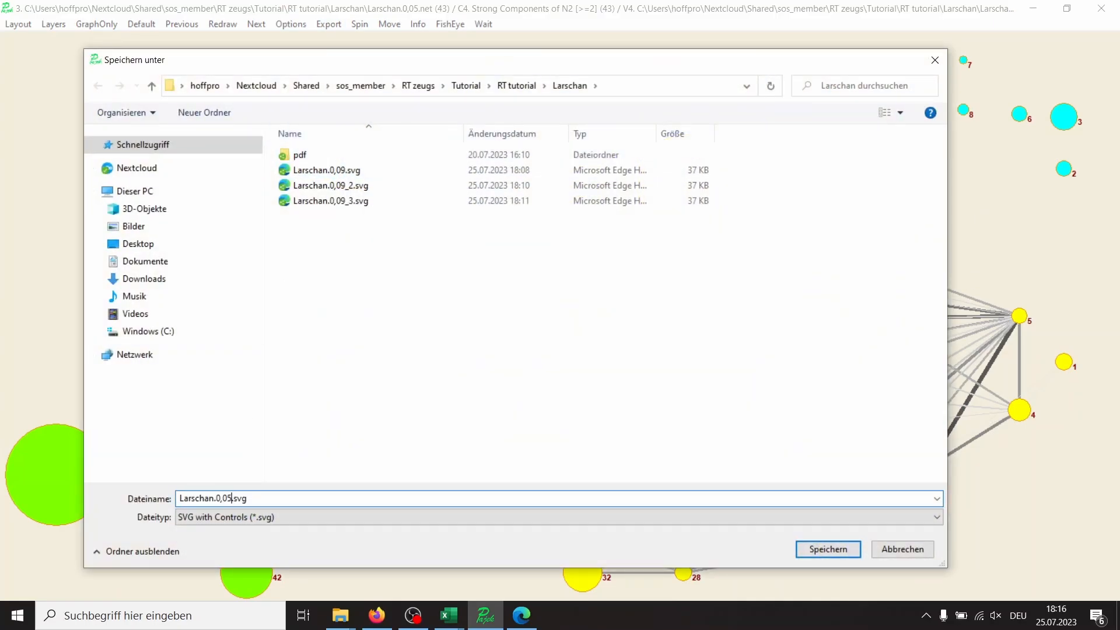
click(824, 550)
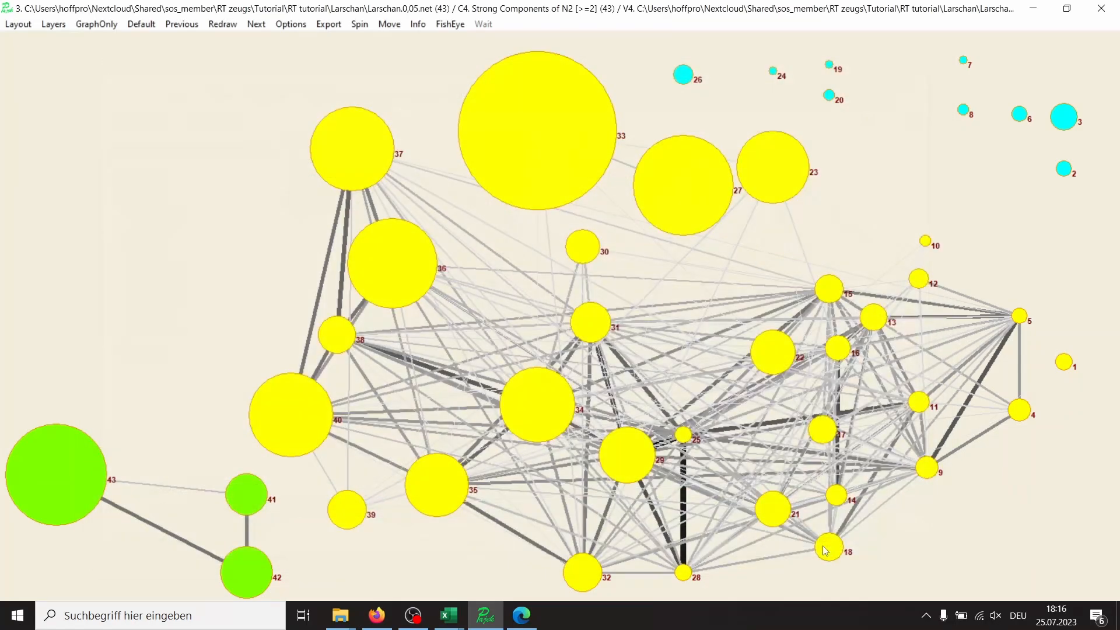
Close the network drawing and save the Pajek project over Larschan.0,05.paj
click(1101, 8)
click(57, 68)
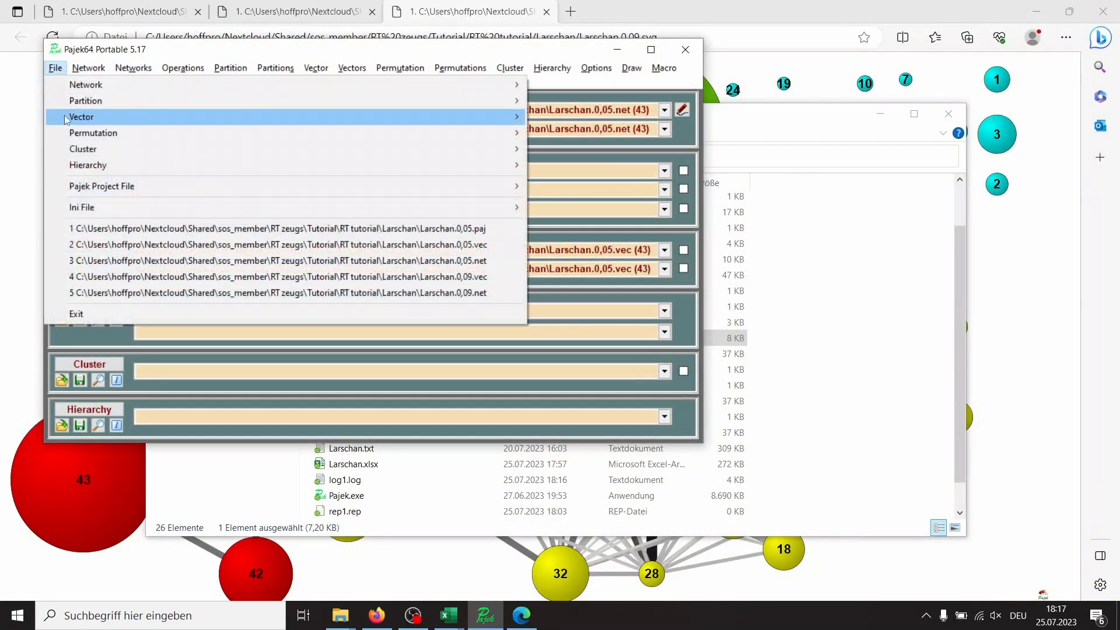
mouse_move(422, 196)
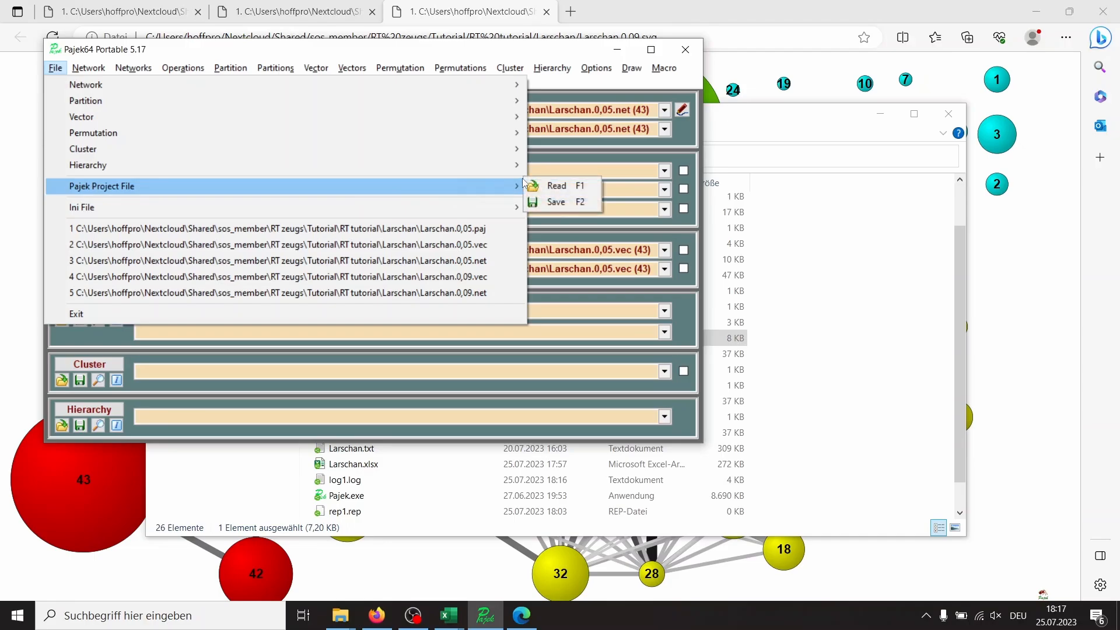
click(548, 201)
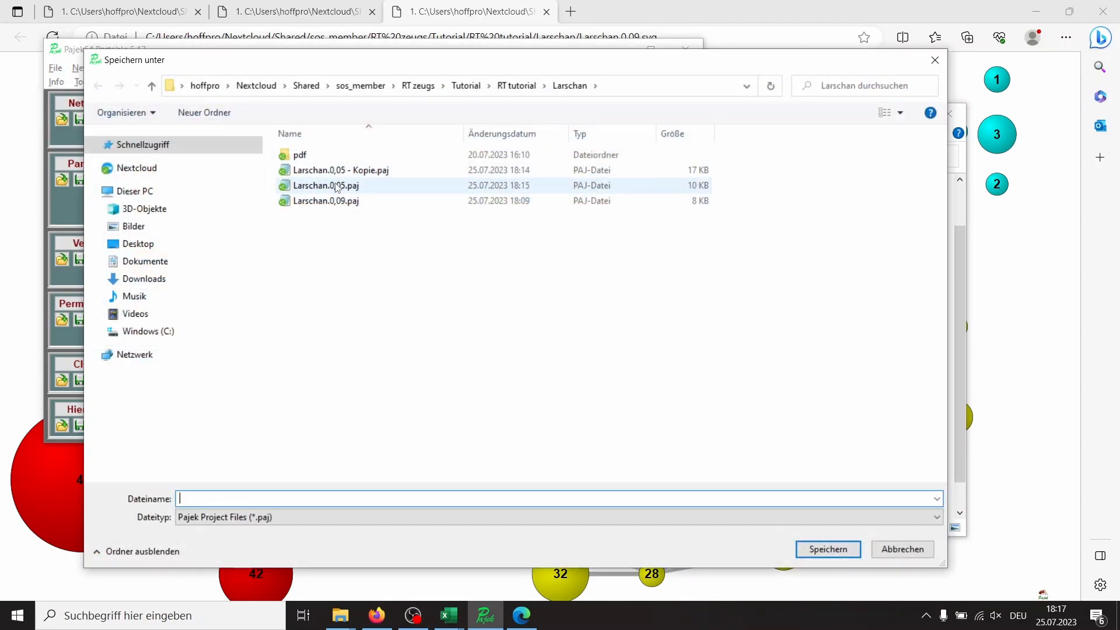
click(336, 186)
click(828, 548)
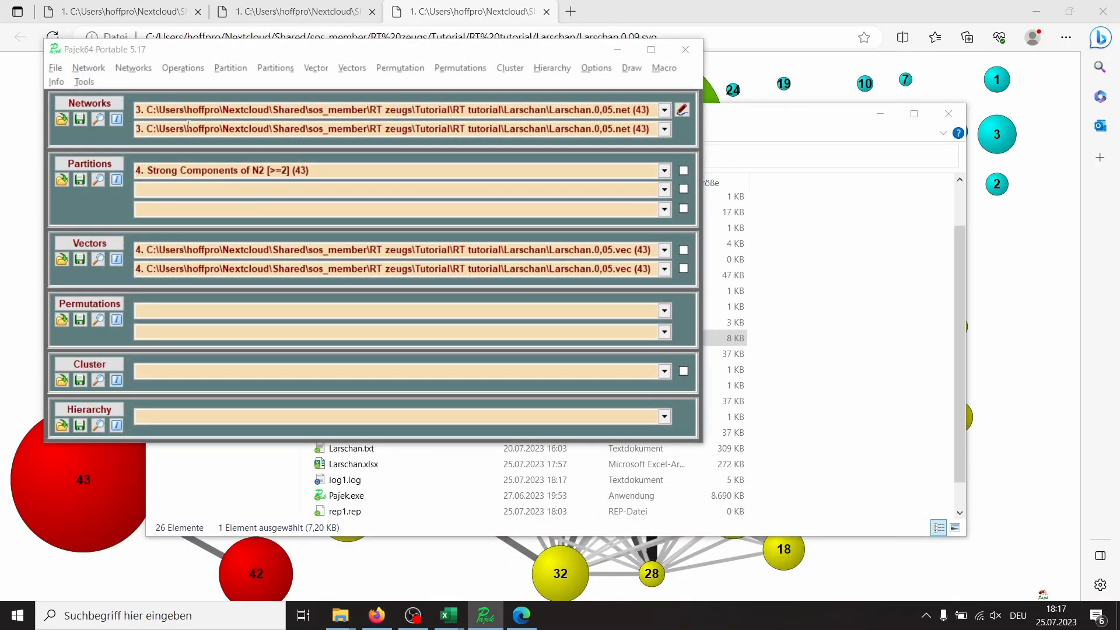
Read the network file Larschan.0,01.net and the vector file Larschan.0,01.vec
click(61, 119)
click(249, 171)
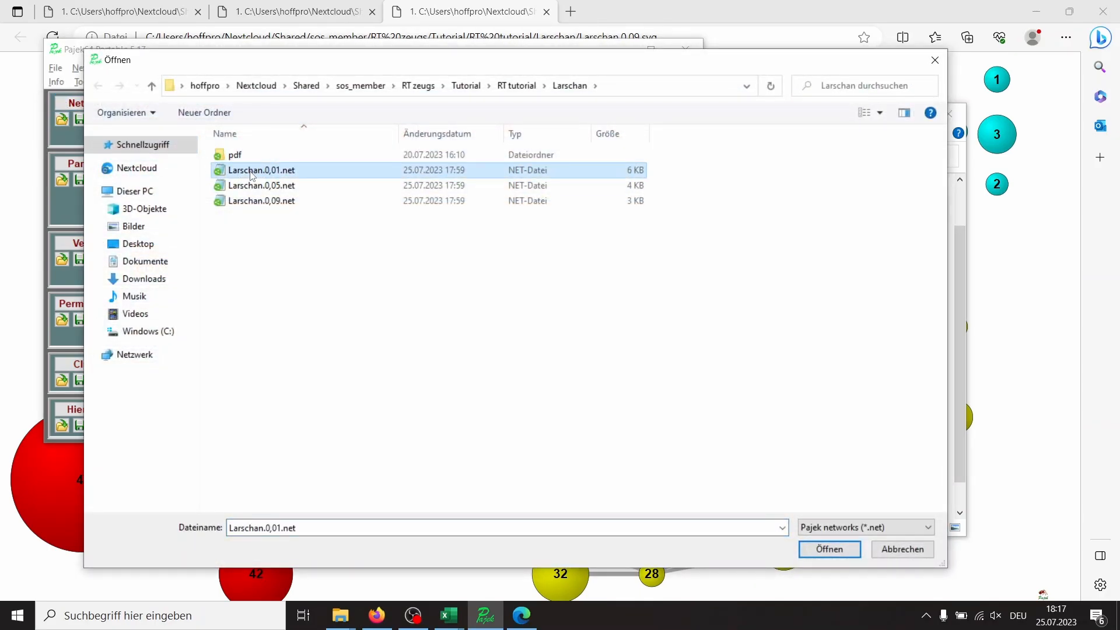
double_click(252, 175)
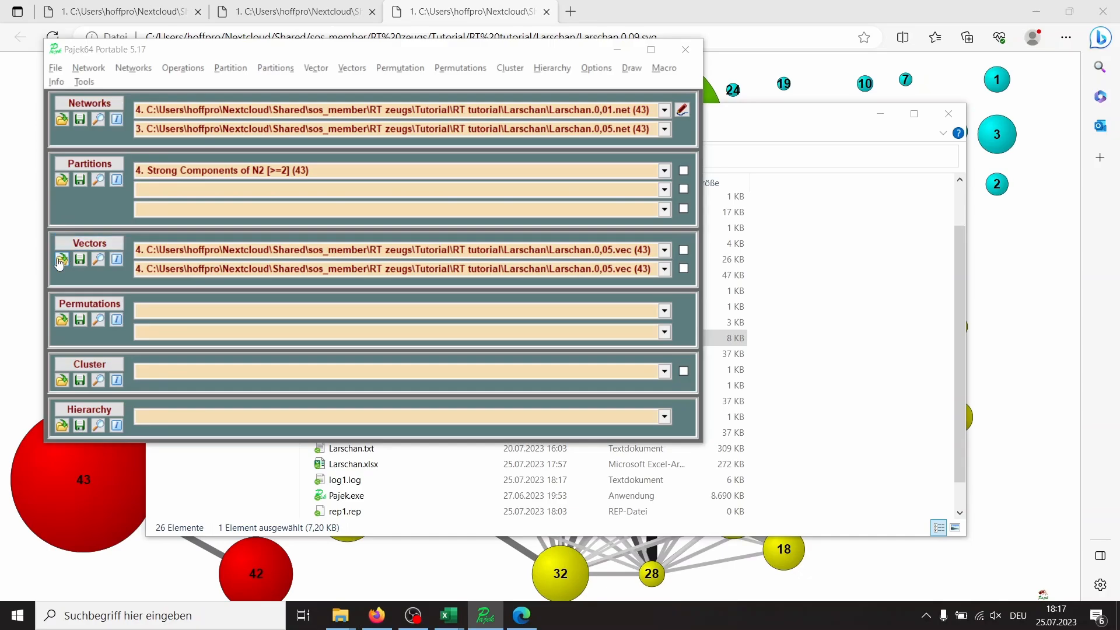
click(61, 260)
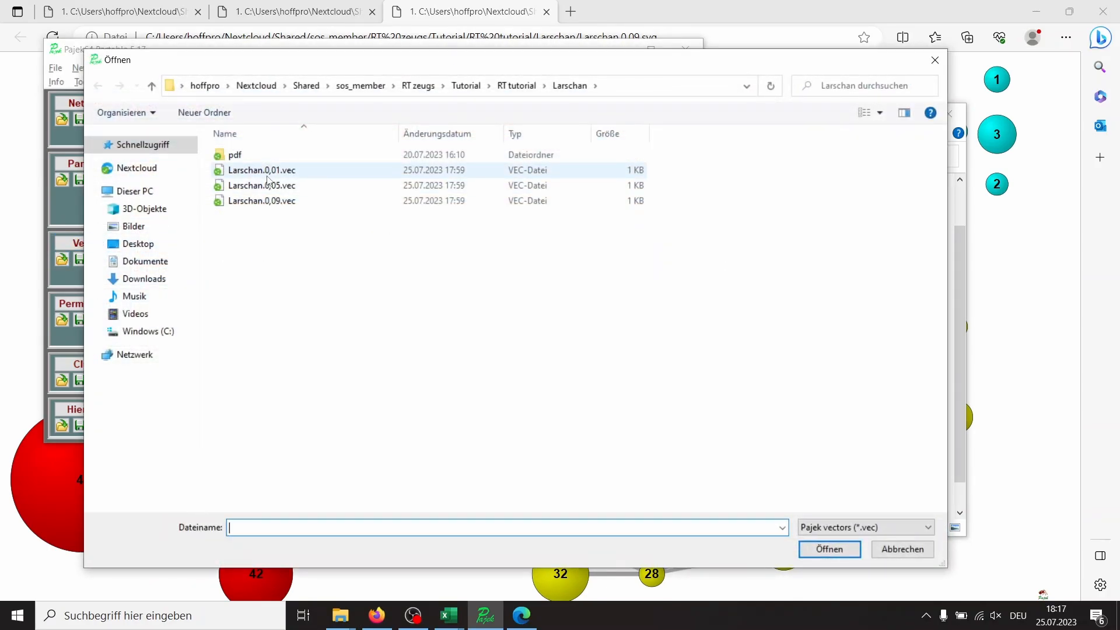
double_click(262, 171)
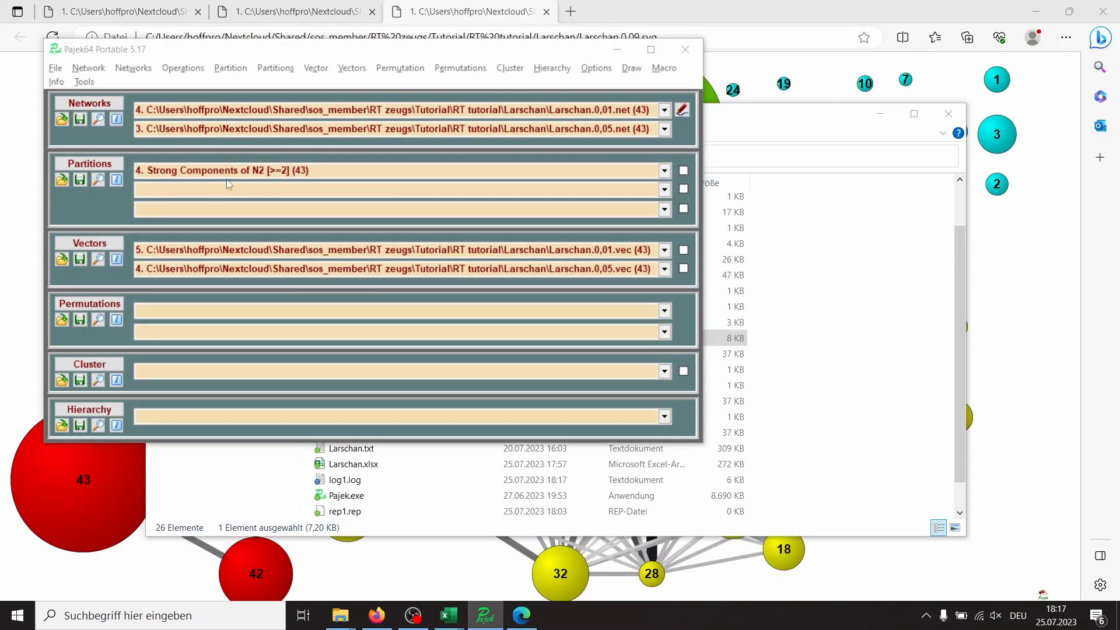
Create a strong components partition of the Larschan.0,01 network with minimum size 2 and draw it with the first partition and first vector
click(88, 68)
mouse_move(116, 118)
mouse_move(263, 135)
click(479, 151)
key(Return)
click(632, 68)
click(690, 151)
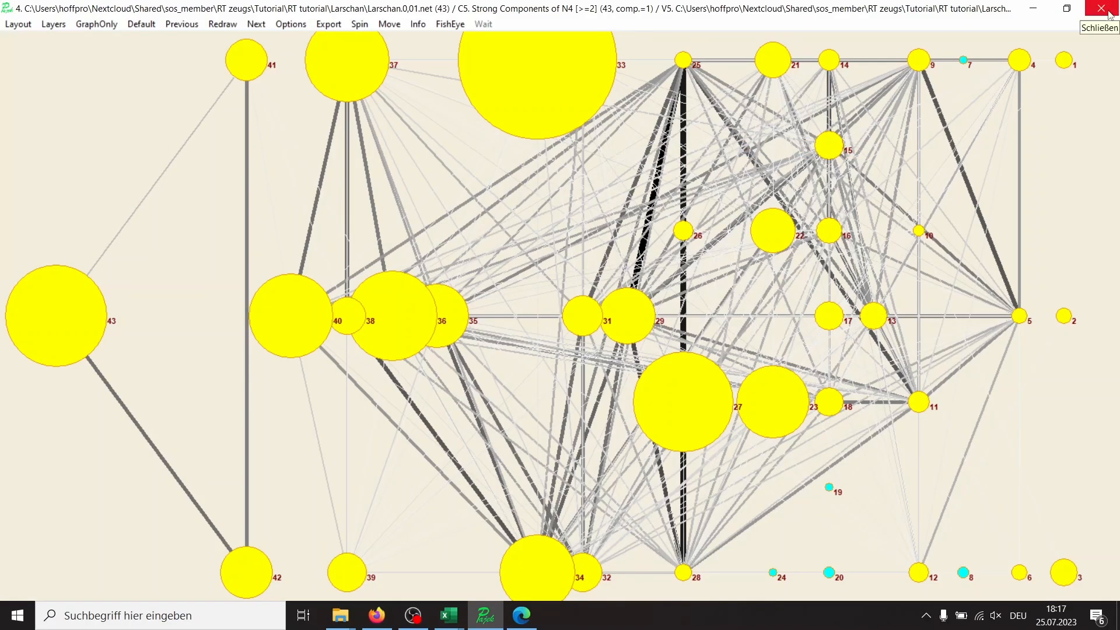
Close the drawing and save the Pajek project as Larschan.0,01.paj
click(1101, 9)
click(55, 68)
mouse_move(117, 186)
click(551, 203)
click(350, 185)
click(257, 500)
click(231, 499)
key(BackSpace)
text(1)
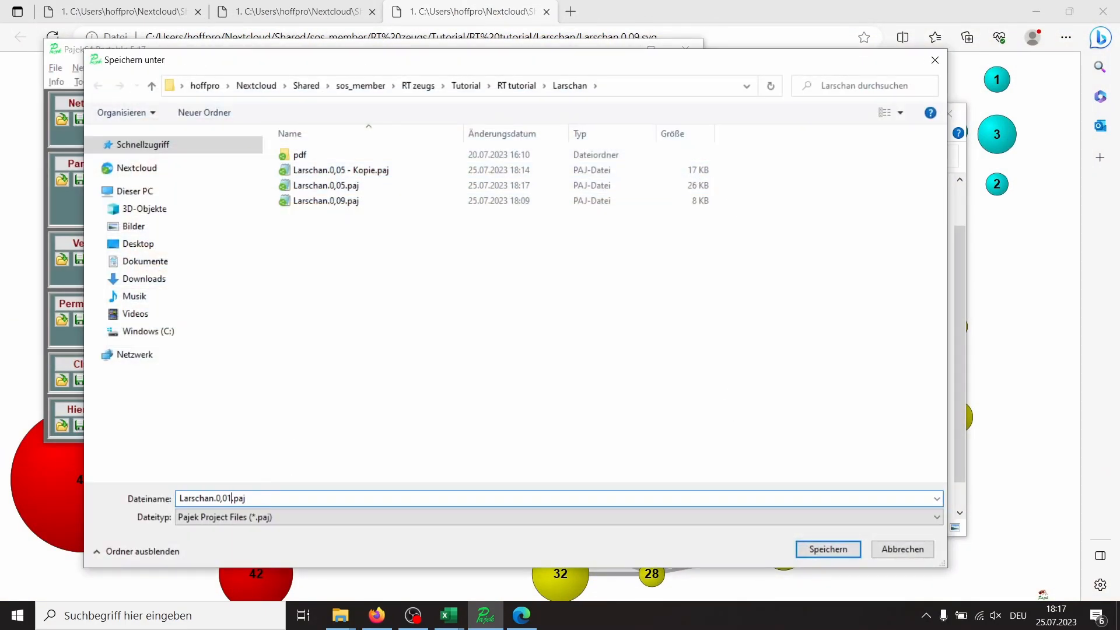
click(829, 549)
Make a backup copy of Larschan.0,01.paj in the Larschan folder and open the original in the text editor
click(822, 455)
click(428, 204)
key(ctrl+c)
key(ctrl+v)
double_click(427, 232)
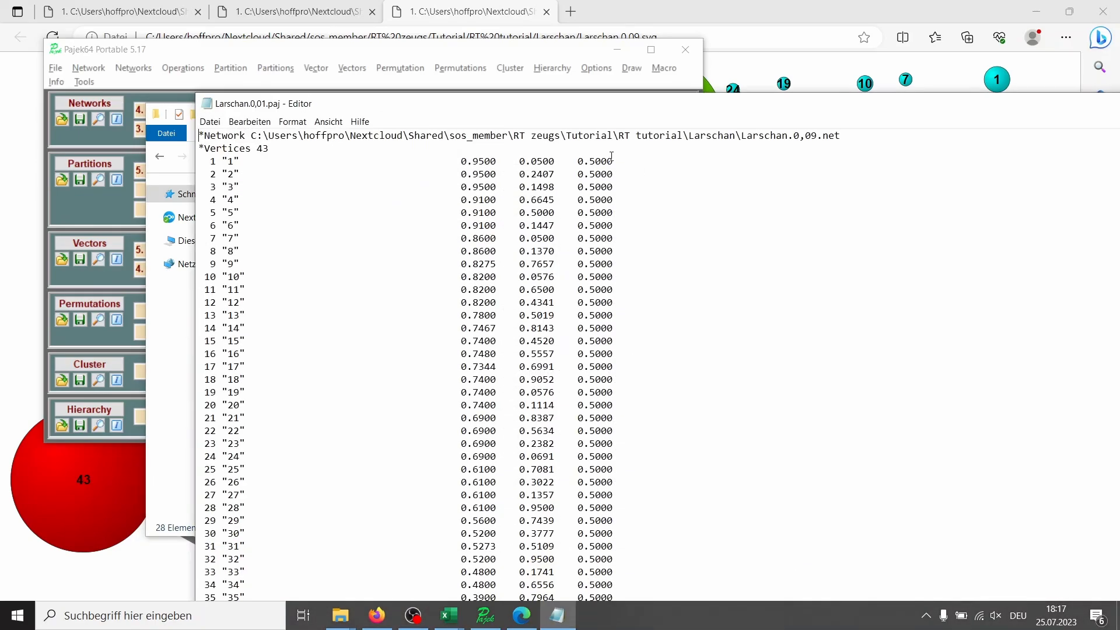
Delete the Larschan.0,09 and Larschan.0,05 network sections above the Larschan.0,01 network, keeping the adjusted Larschan.0,05 vertex rows on the clipboard
drag(201, 136, 576, 390)
key(Delete)
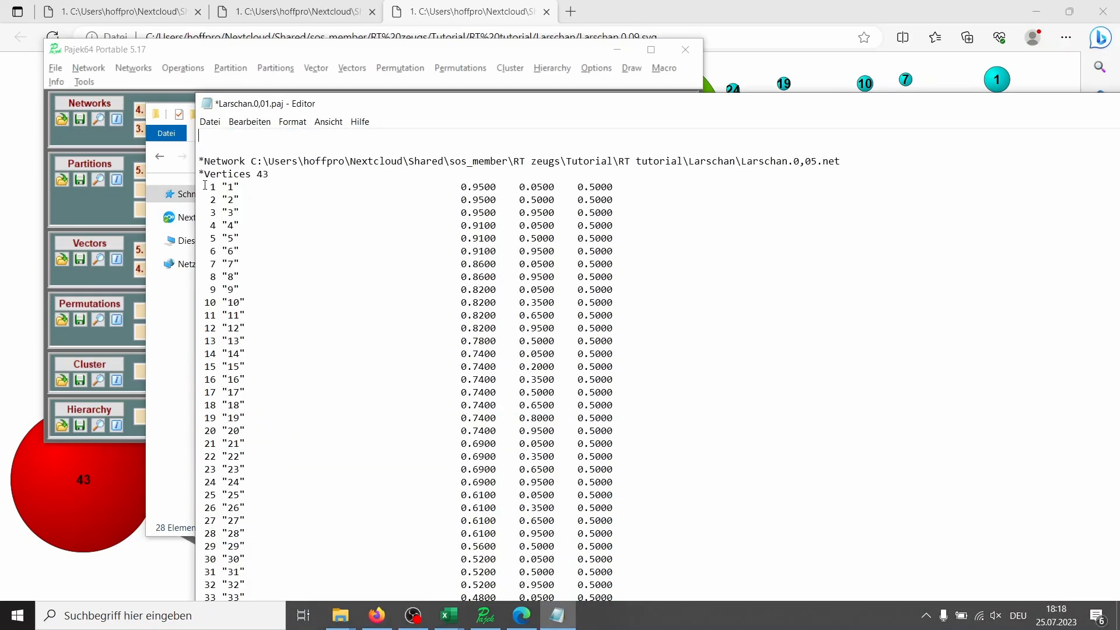
drag(206, 186, 627, 350)
key(Delete)
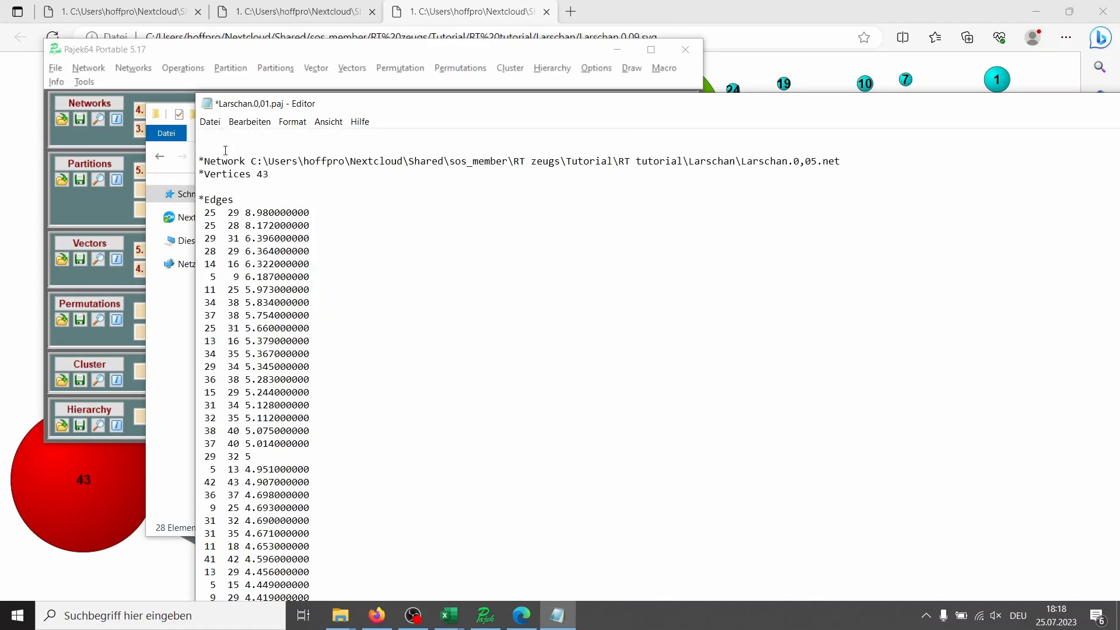
drag(225, 151, 629, 496)
key(Delete)
scroll(624, 490, up, 6)
key(Delete)
drag(201, 158, 334, 283)
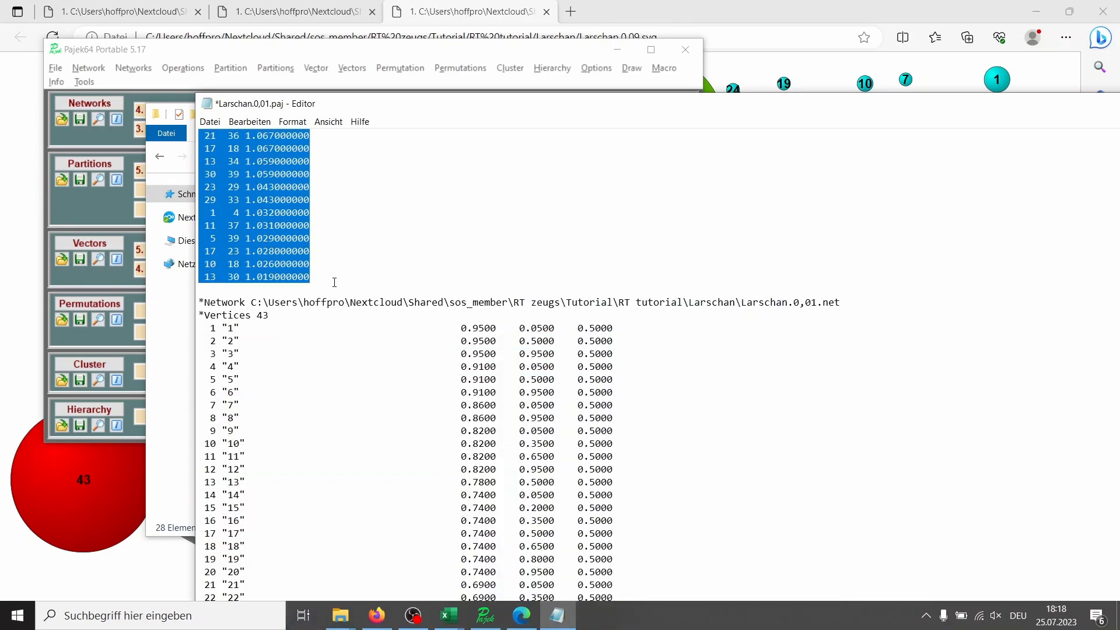
key(Delete)
Replace the 43 vertex rows of the Larschan.0,01 network with the adjusted Larschan.0,05 rows and remove the blank lines at the file's start
drag(200, 161, 660, 377)
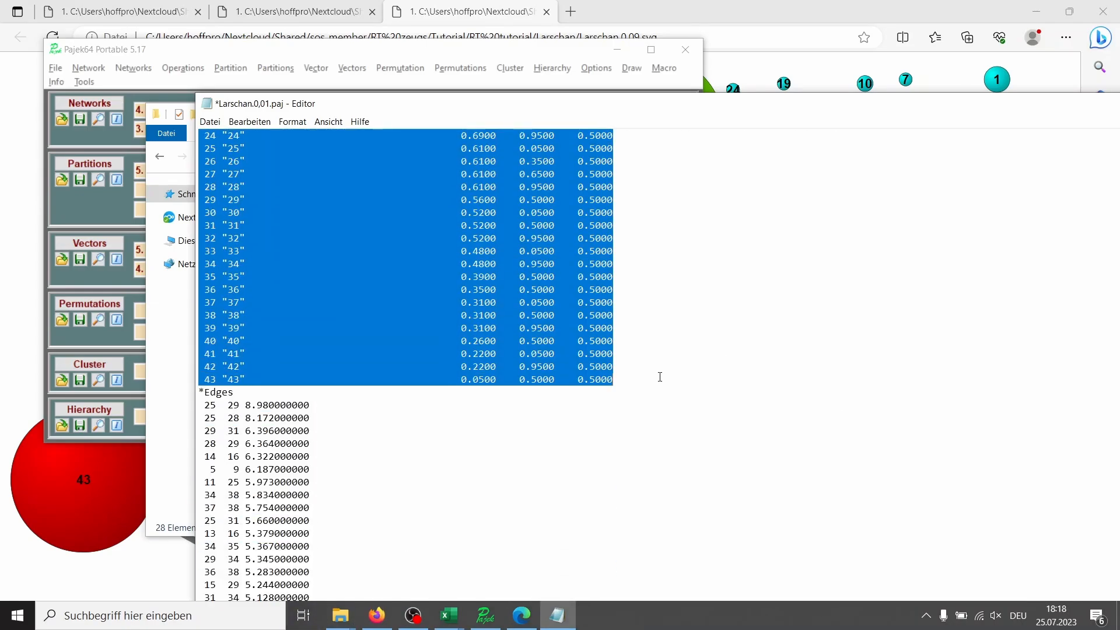
key(ctrl+v)
scroll(660, 377, up, 9)
click(240, 141)
key(Delete)
key(Delete)
Check the remaining project data below the vertex rows, save Larschan.0,01.paj and close the text editor
scroll(436, 369, down, 14)
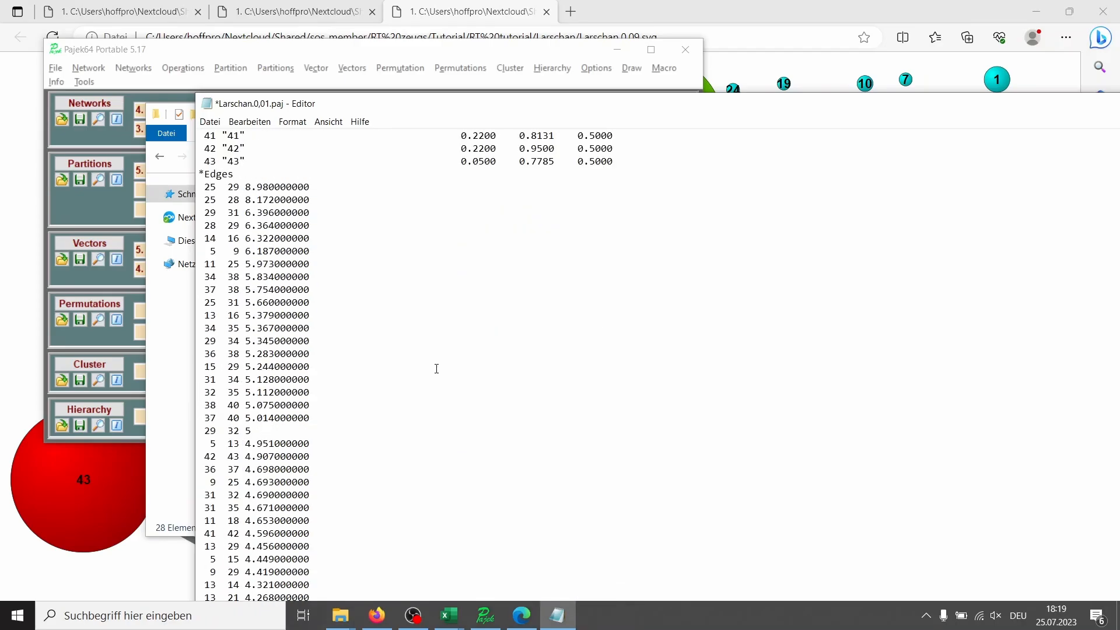
scroll(436, 369, down, 10)
key(ctrl+s)
key(alt+F4)
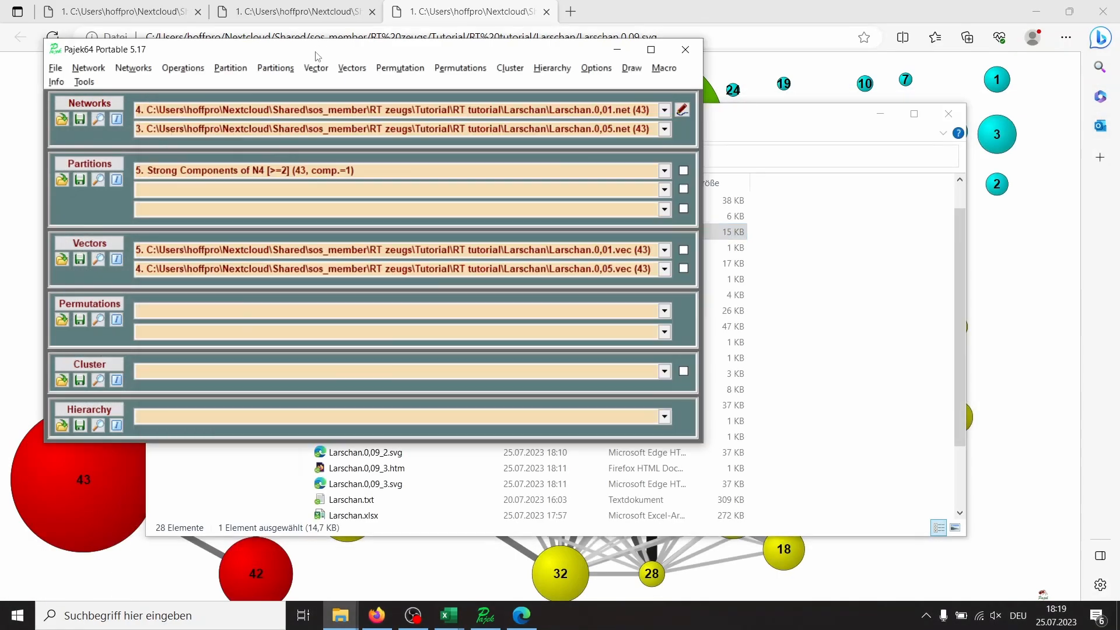
Read the edited project file Larschan.0,01.paj in Pajek and draw the network with its first partition and first vector
click(55, 67)
mouse_move(70, 185)
click(554, 185)
double_click(554, 186)
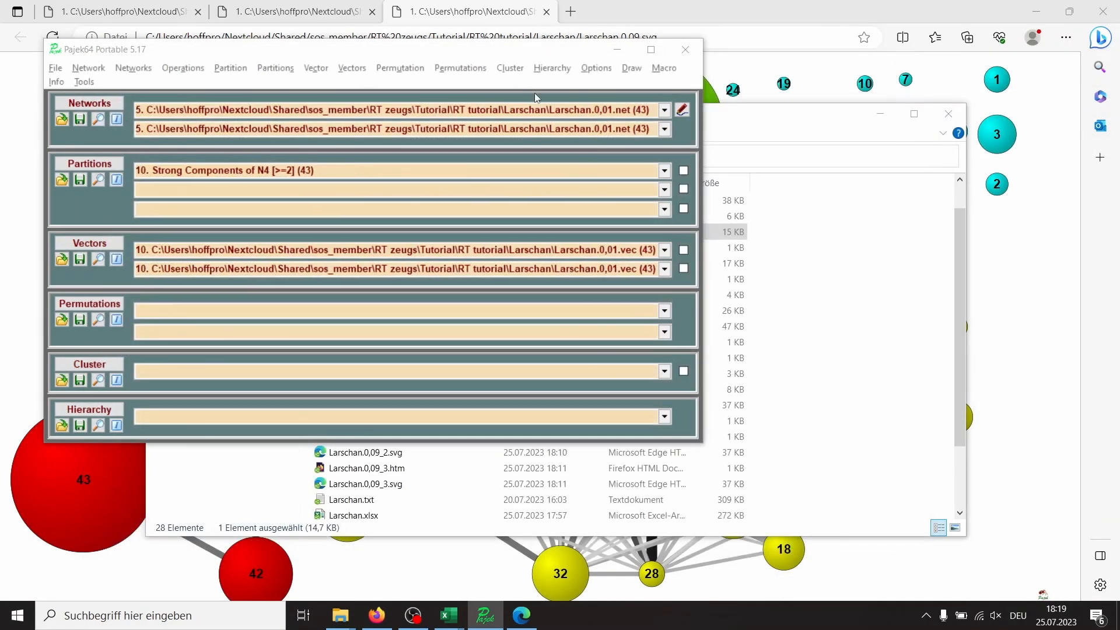
click(632, 67)
click(792, 145)
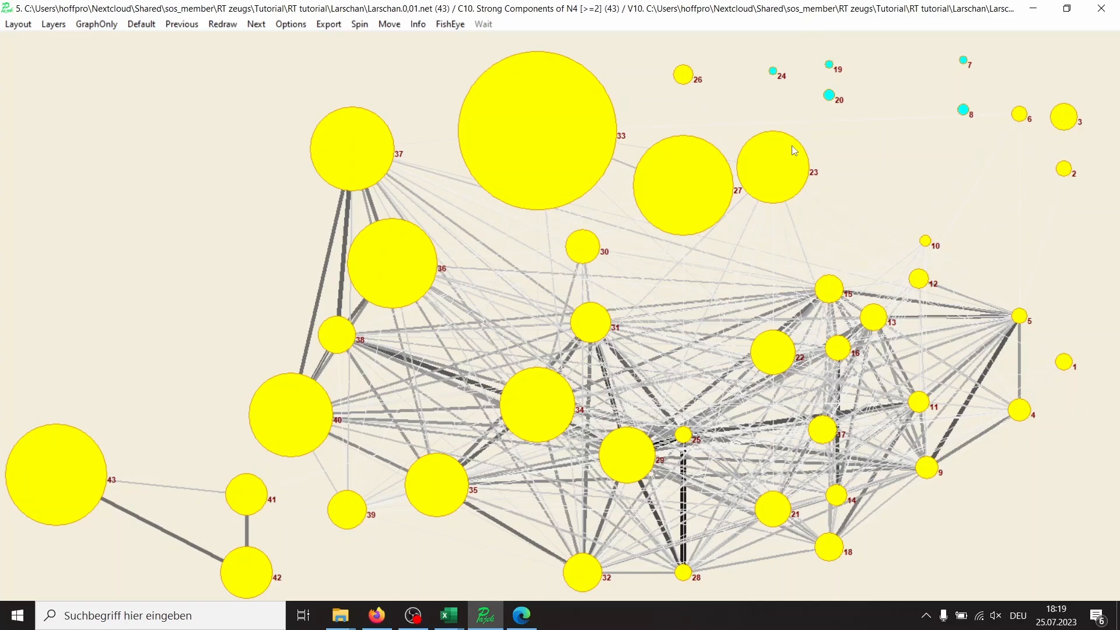
Export the network drawing as a general 2D SVG named Larschan.0,01 and close the drawing
click(325, 24)
click(250, 498)
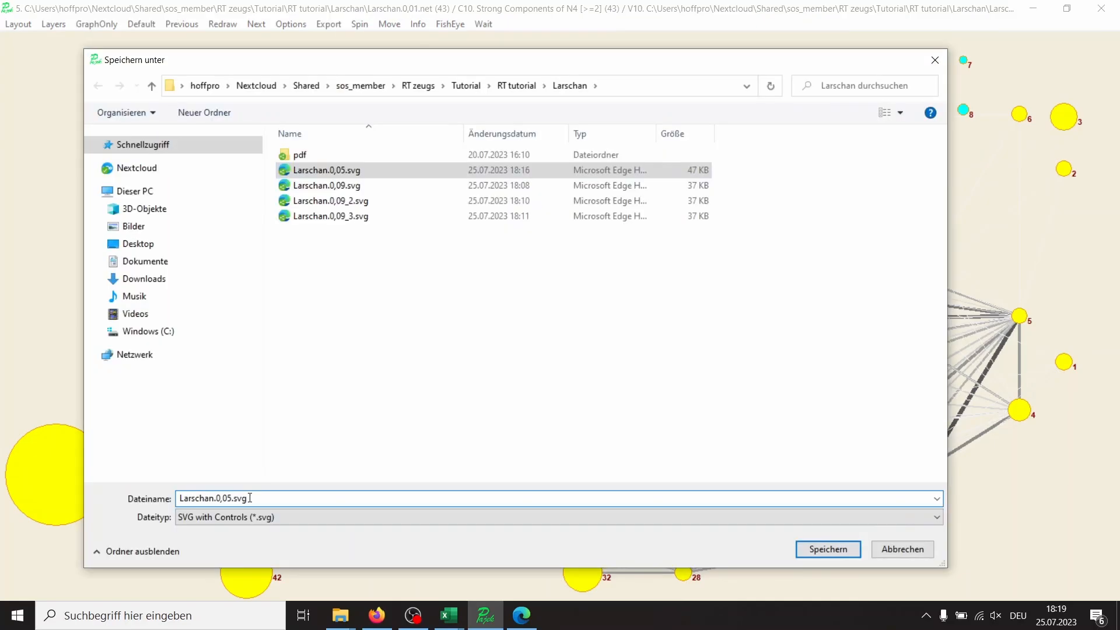
key(BackSpace)
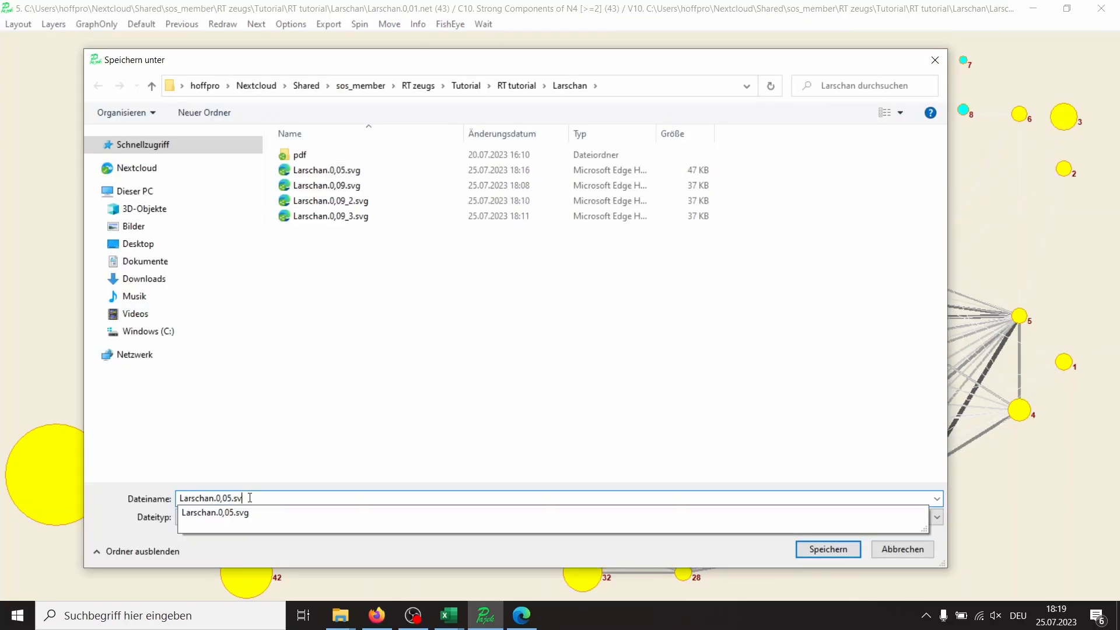
key(BackSpace)
key(BackSpace)
key(BackSpace)
key(BackSpace)
text(1)
click(464, 437)
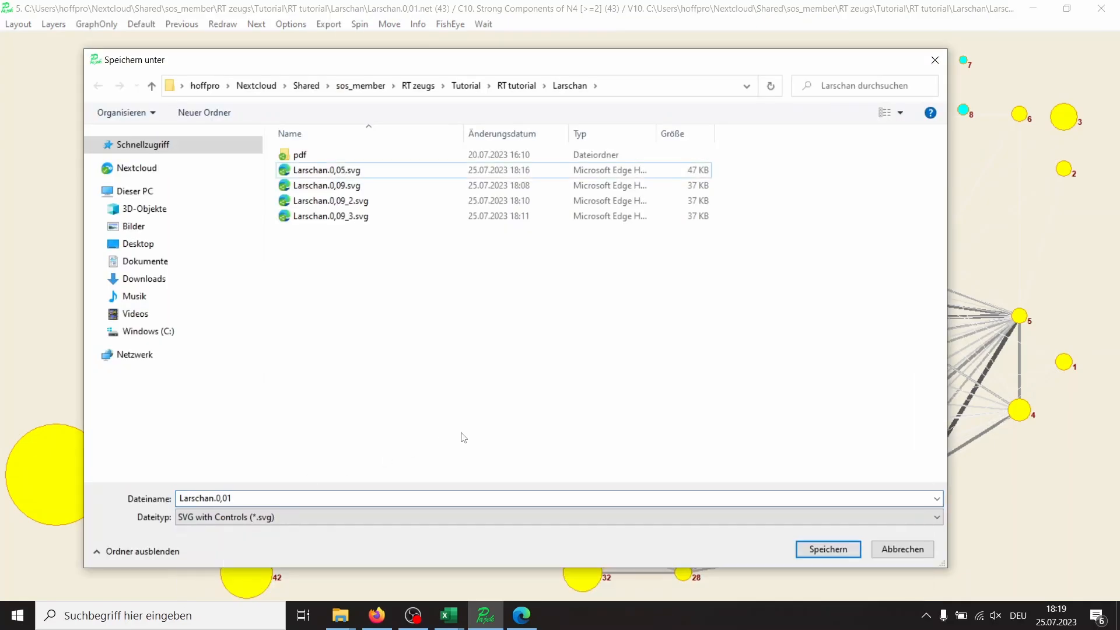
click(819, 547)
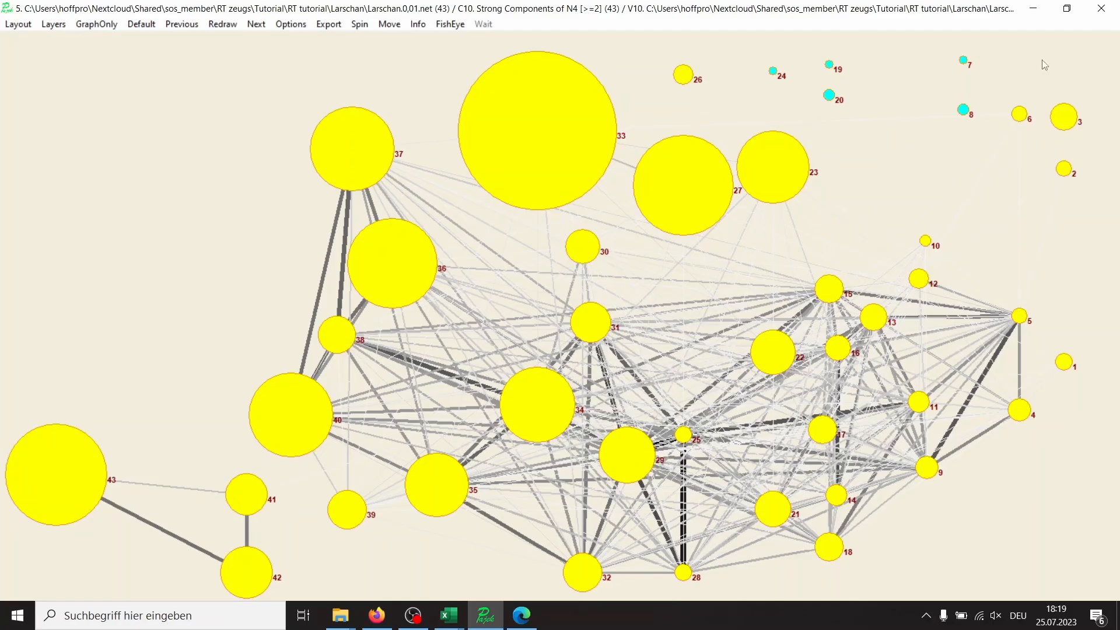
click(1102, 8)
Switch to the file explorer and open Larschan.0,01.svg and Larschan.0,05.svg in the browser
key(alt+Tab)
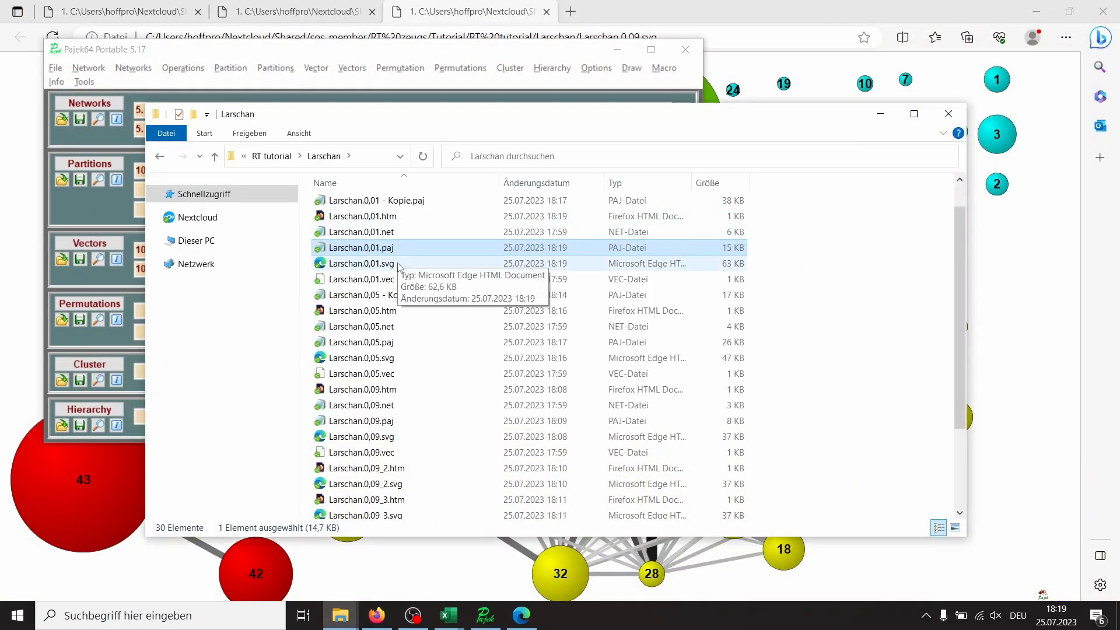
double_click(398, 266)
key(alt+Tab)
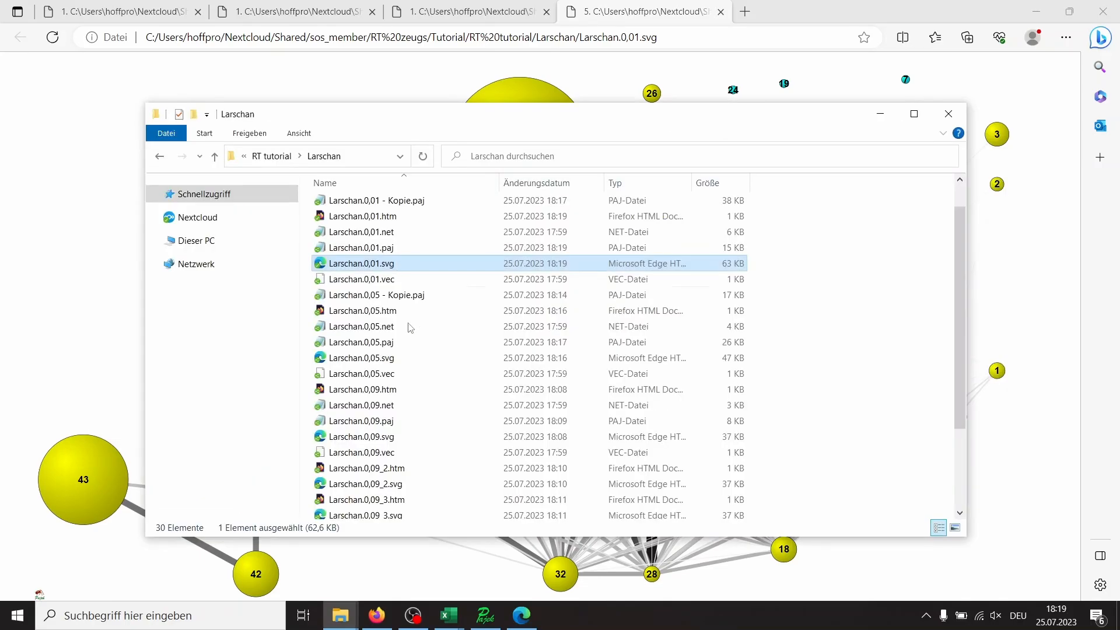
double_click(397, 358)
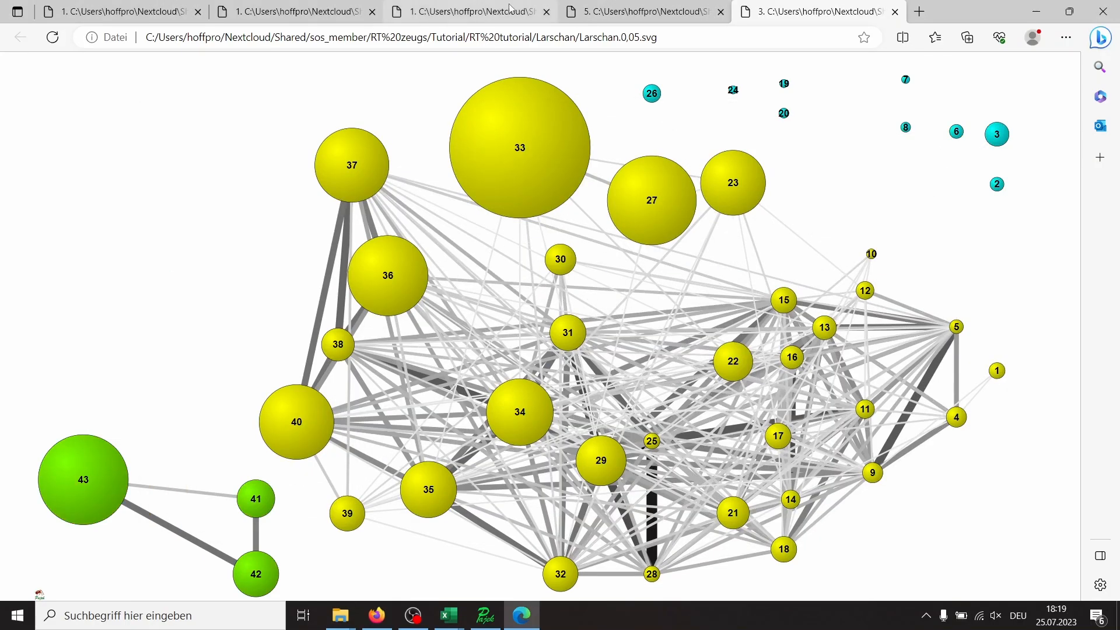
Close the surplus drawing tabs, including Larschan.0,09_2.svg, keeping Larschan.0,09_3.svg, Larschan.0,01.svg and Larschan.0,05.svg open
click(505, 8)
click(547, 12)
click(306, 8)
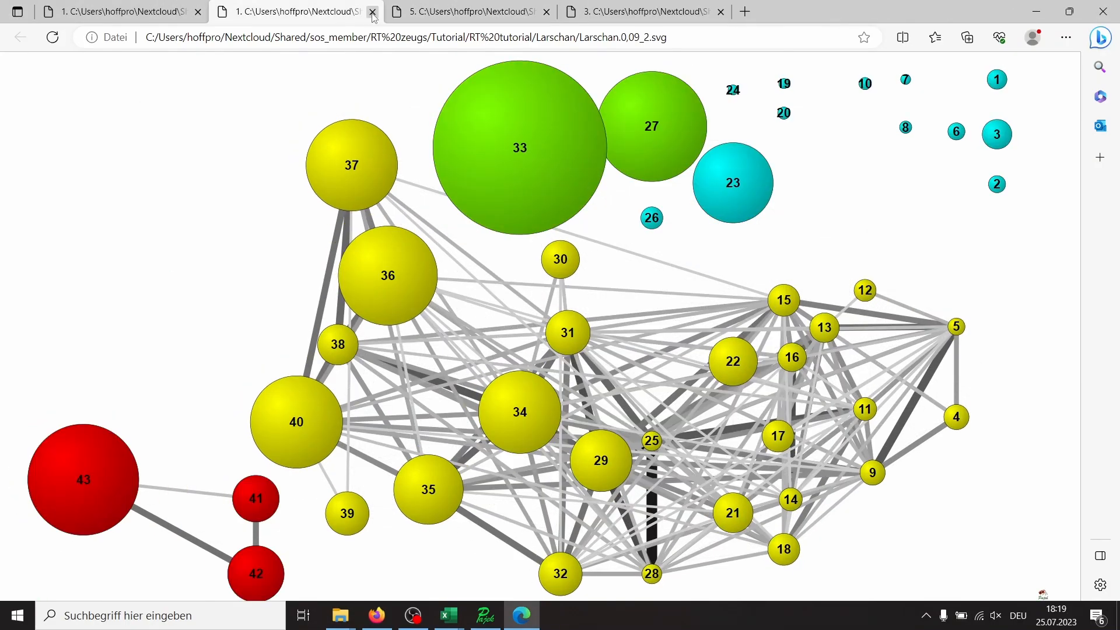
click(372, 12)
Compare the Larschan.0,01.svg and Larschan.0,05.svg drawings by switching between them repeatedly
click(450, 13)
click(340, 14)
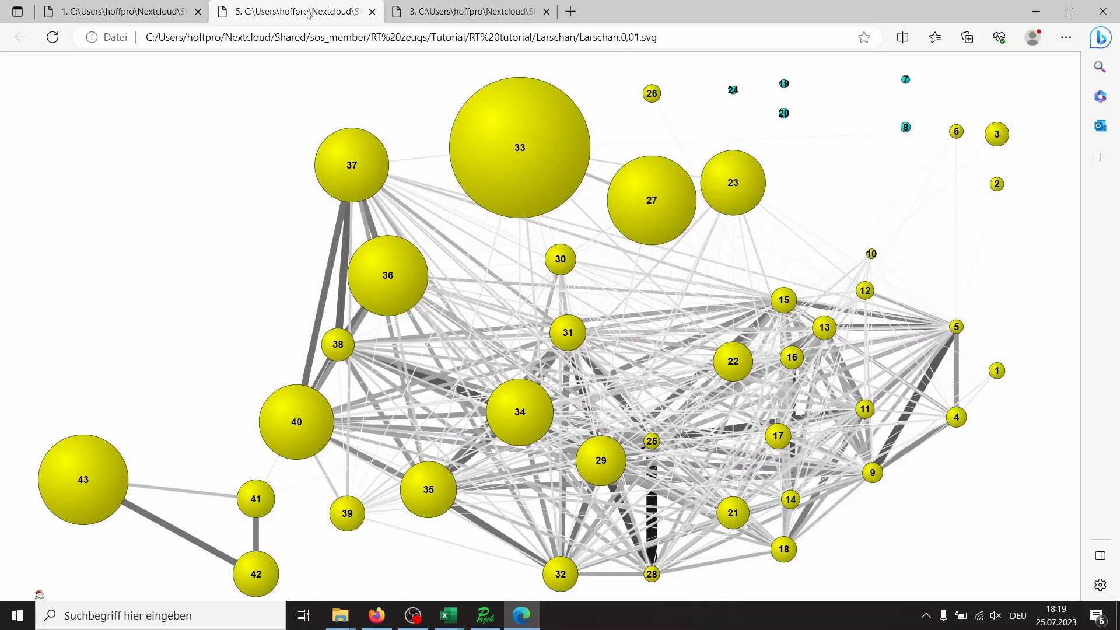
click(441, 18)
click(322, 16)
click(454, 19)
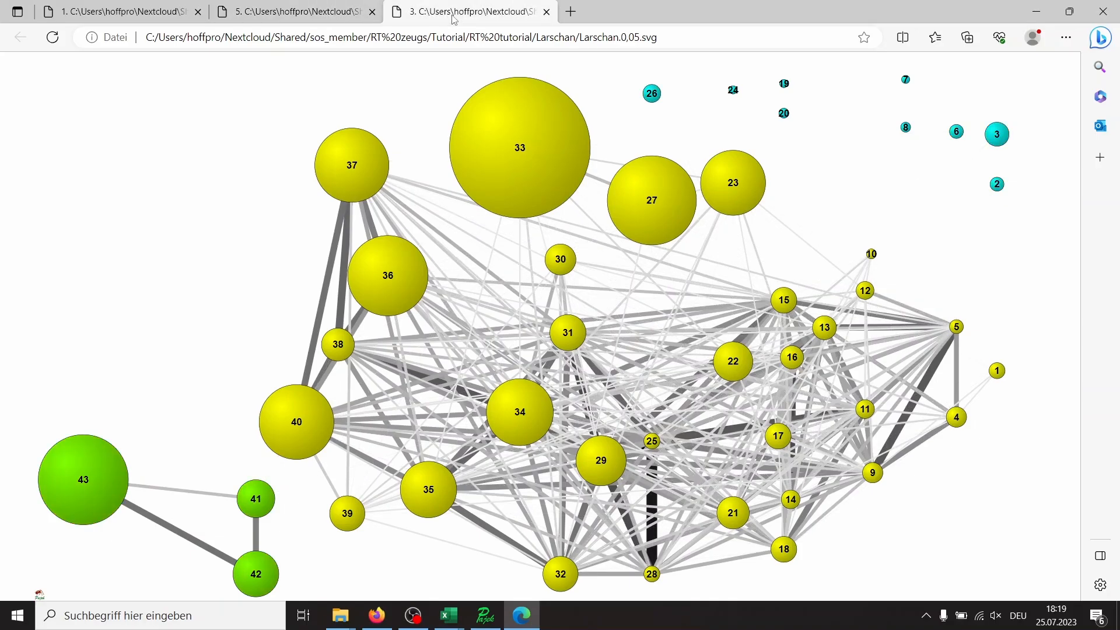
click(275, 22)
click(436, 17)
click(264, 26)
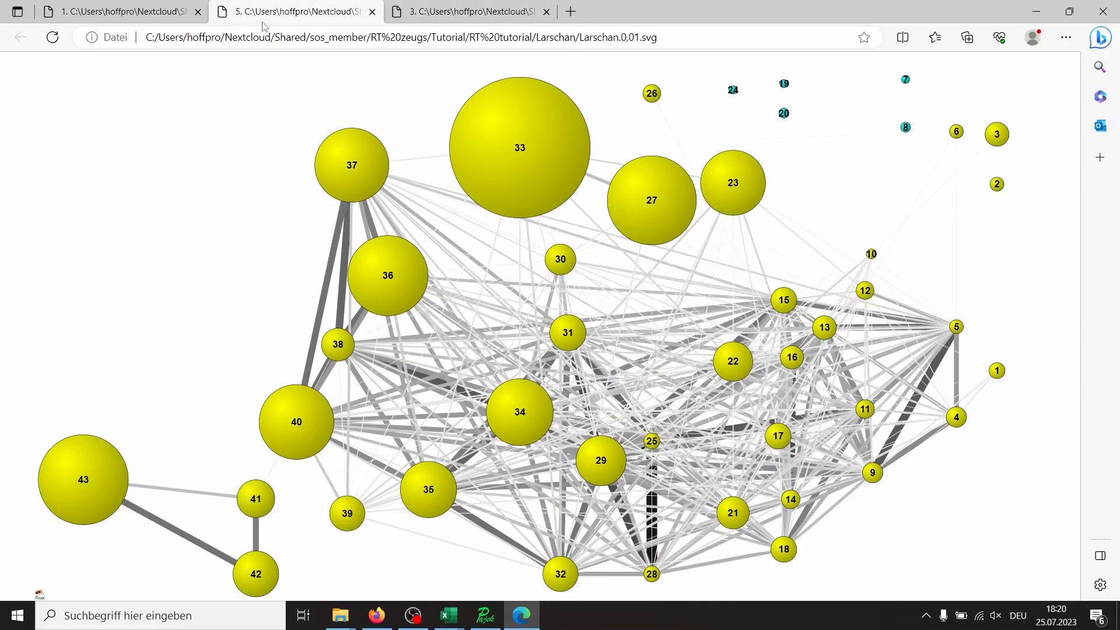
click(455, 20)
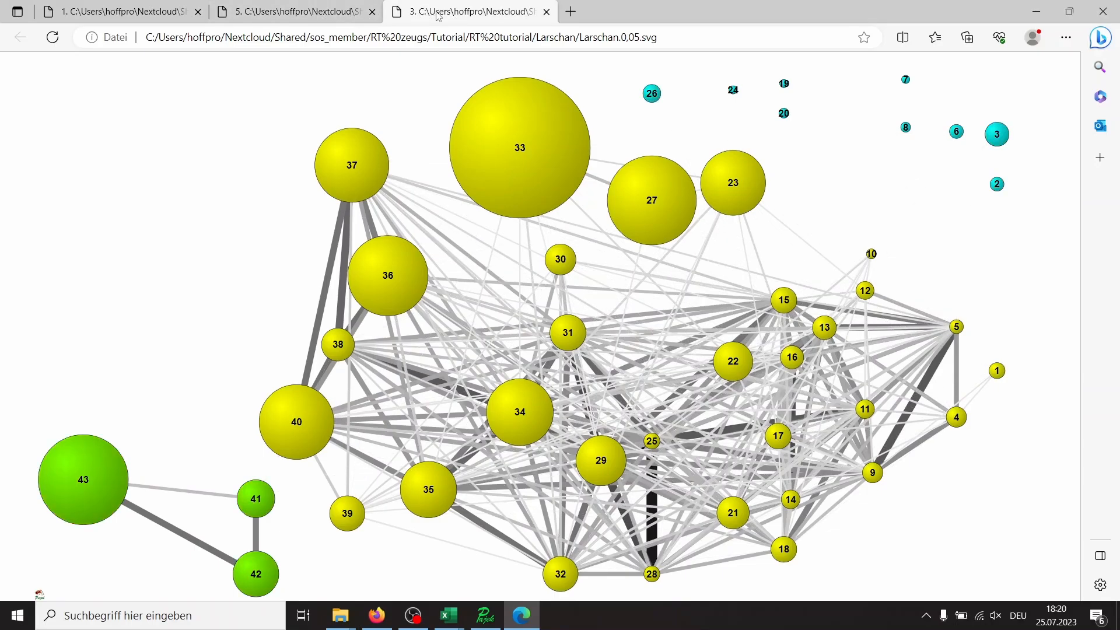
Reorder the open drawings so Larschan.0,01.svg comes first, Larschan.0,05.svg second and Larschan.0,09_3.svg last
drag(445, 15, 215, 25)
click(417, 20)
drag(418, 21, 268, 28)
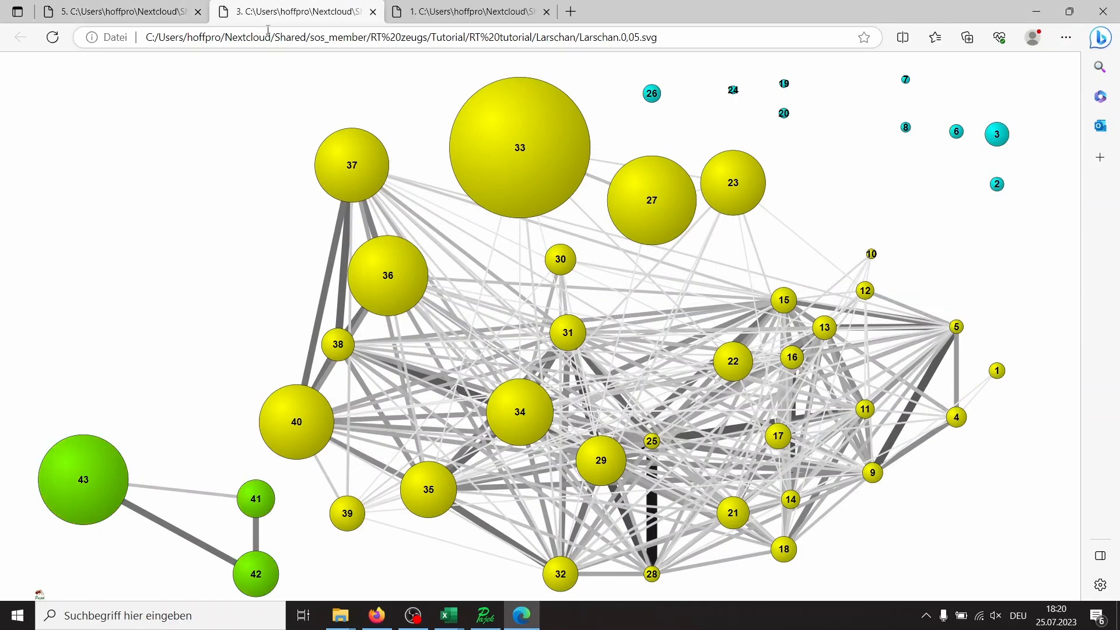
Compare the links and clusters across the 0,01, 0,05 and 0,09_3 cutoff drawings
click(470, 21)
click(130, 22)
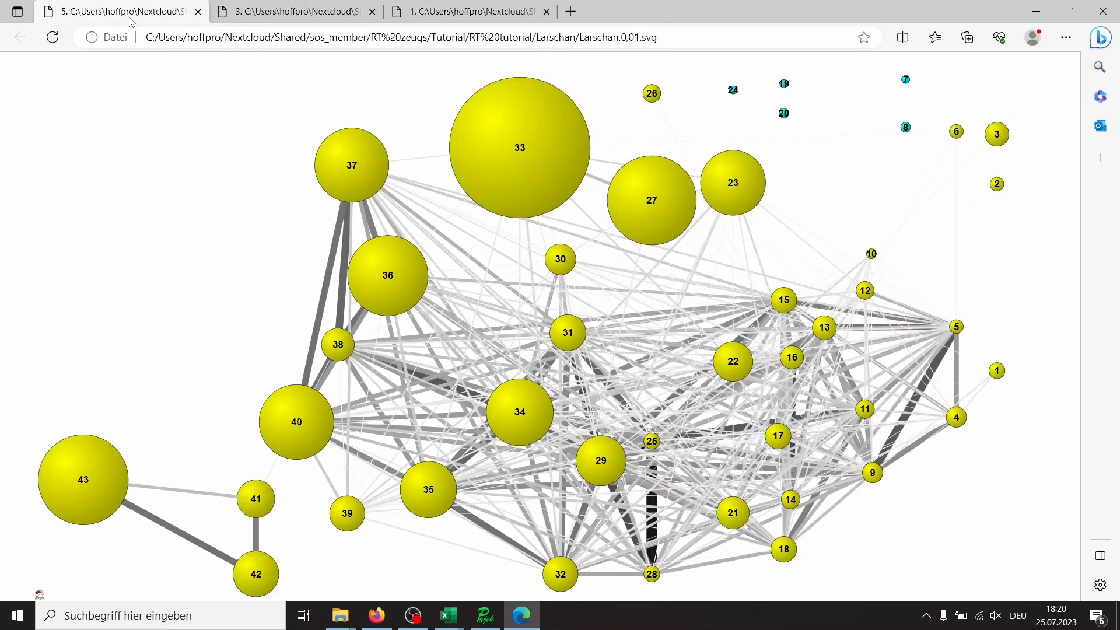
click(294, 16)
click(429, 19)
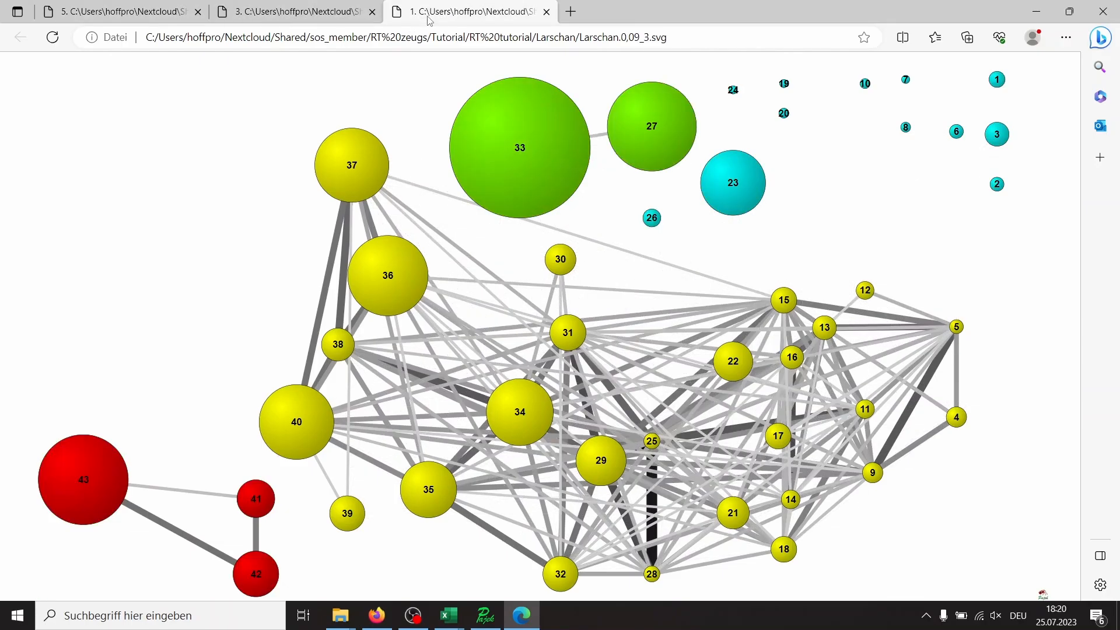
click(130, 13)
click(329, 12)
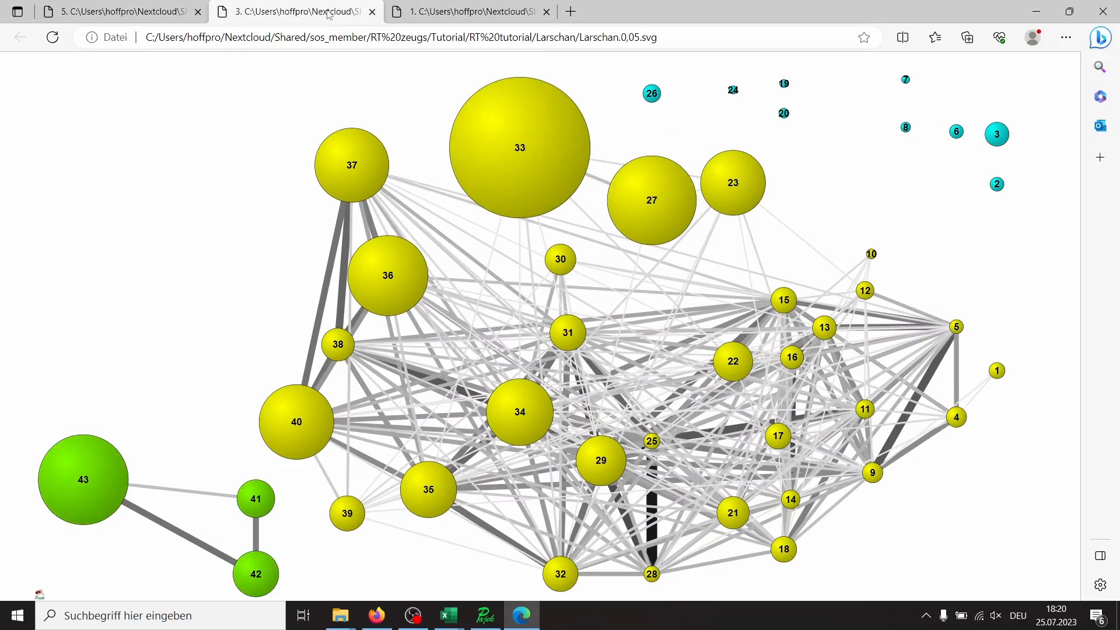
click(475, 14)
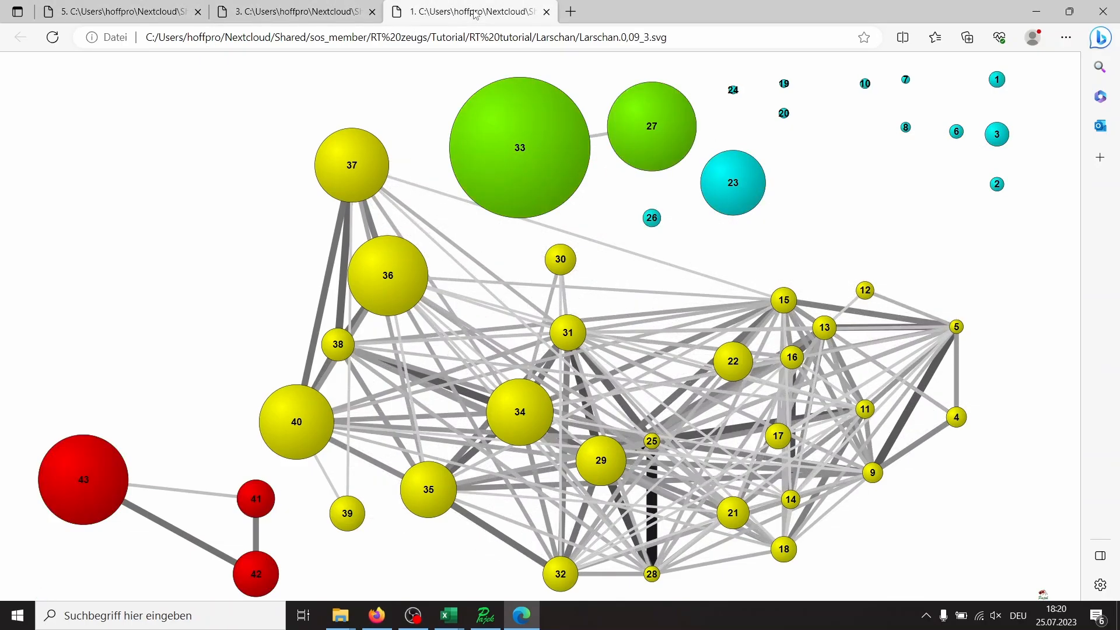
click(308, 13)
click(126, 12)
click(439, 16)
click(284, 13)
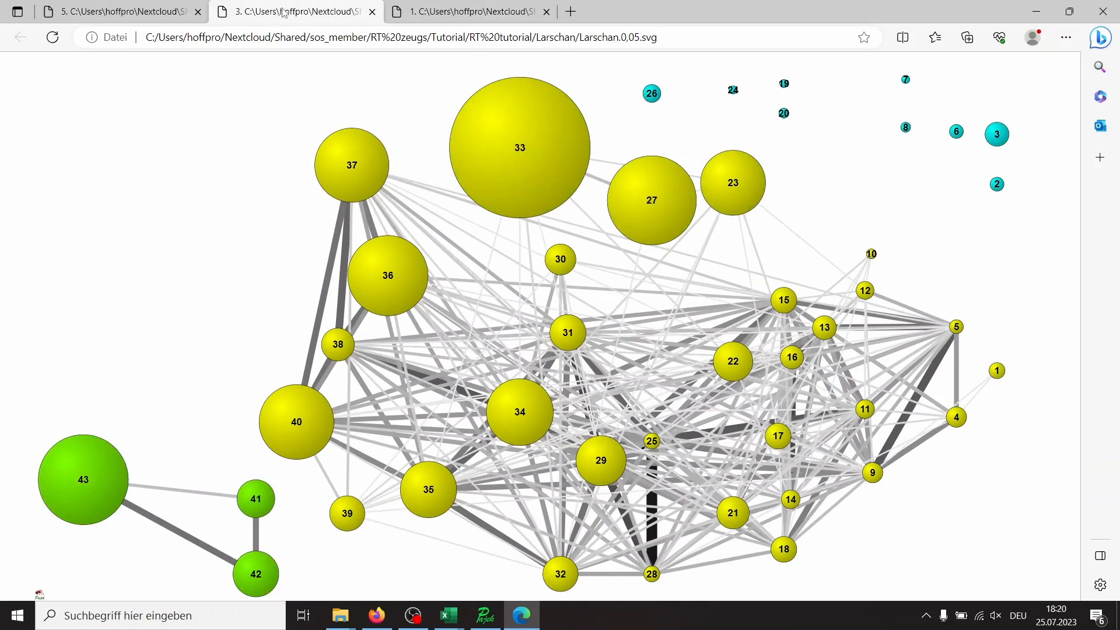
click(147, 12)
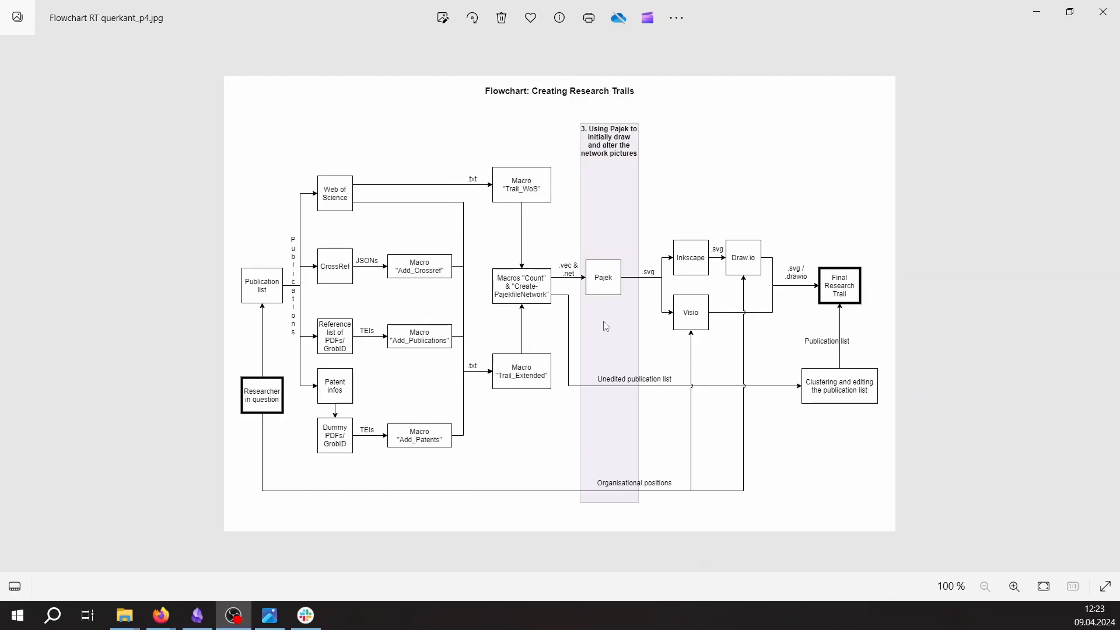
Advance the flowchart images to the stage on further refinement of the Research Trail using external programs
click(604, 321)
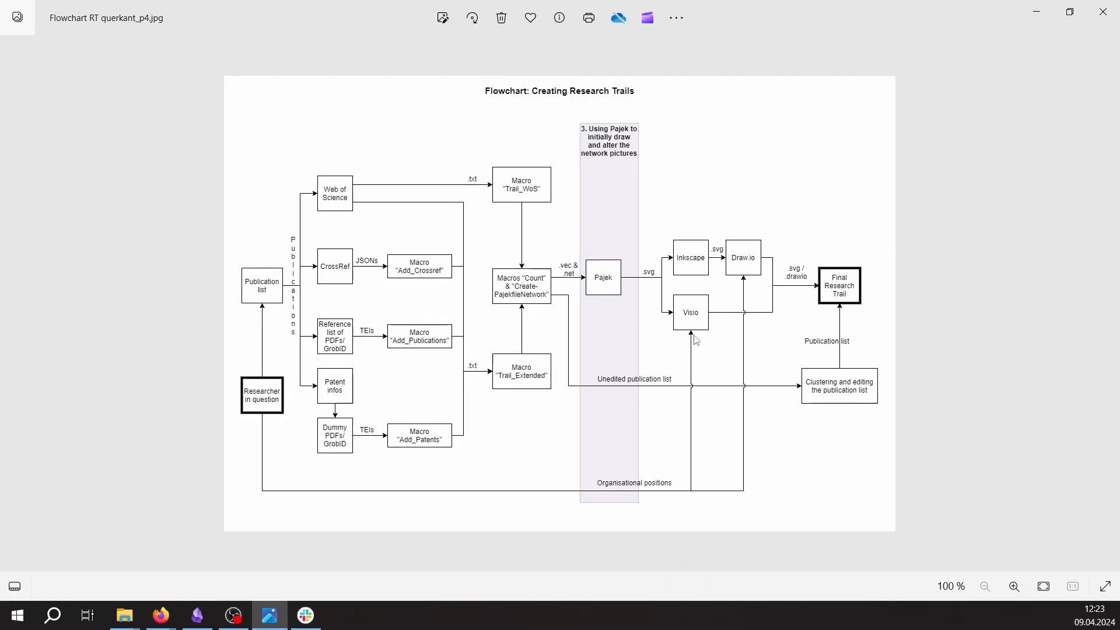
key(Right)
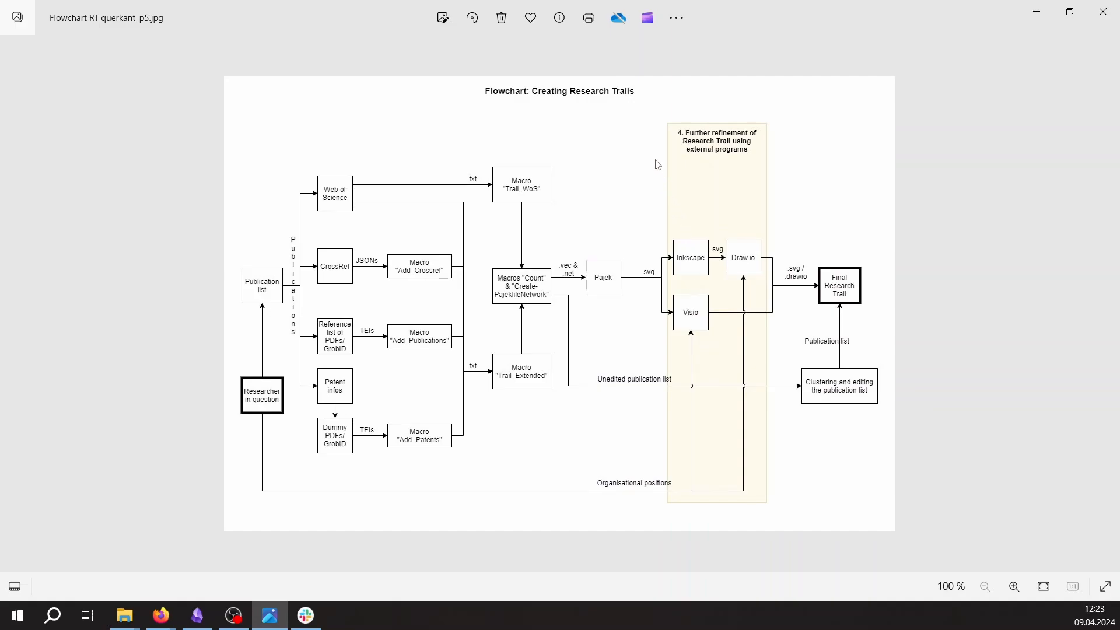
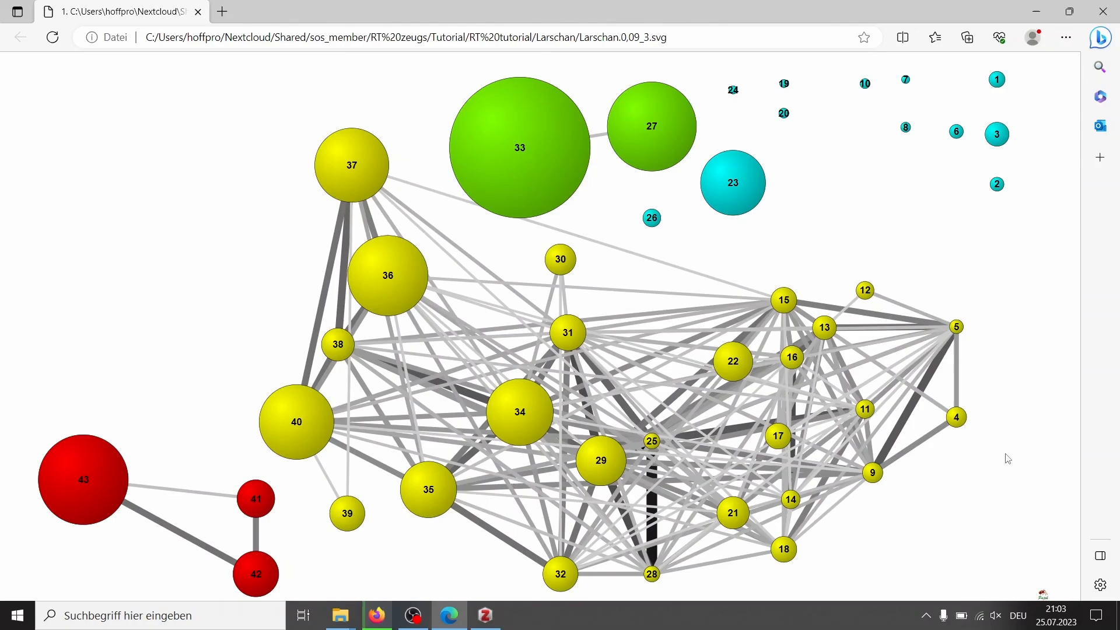
Switch to the Larschan folder in the file explorer, open RT_template_short.drawio in draw.io and maximize its window
key(alt+Tab)
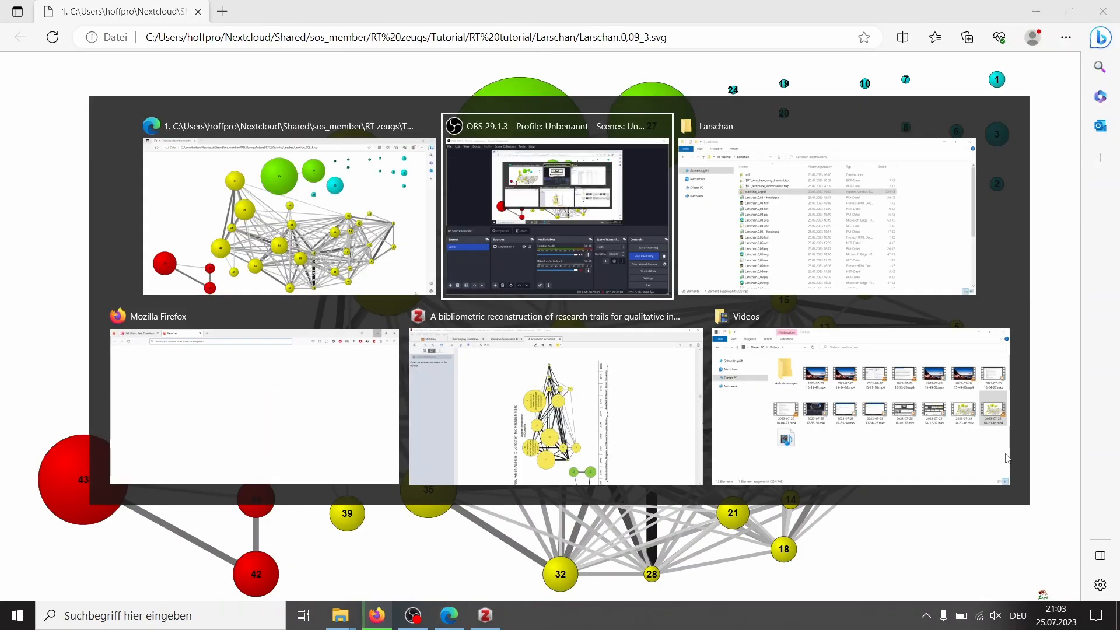
key(alt+Tab)
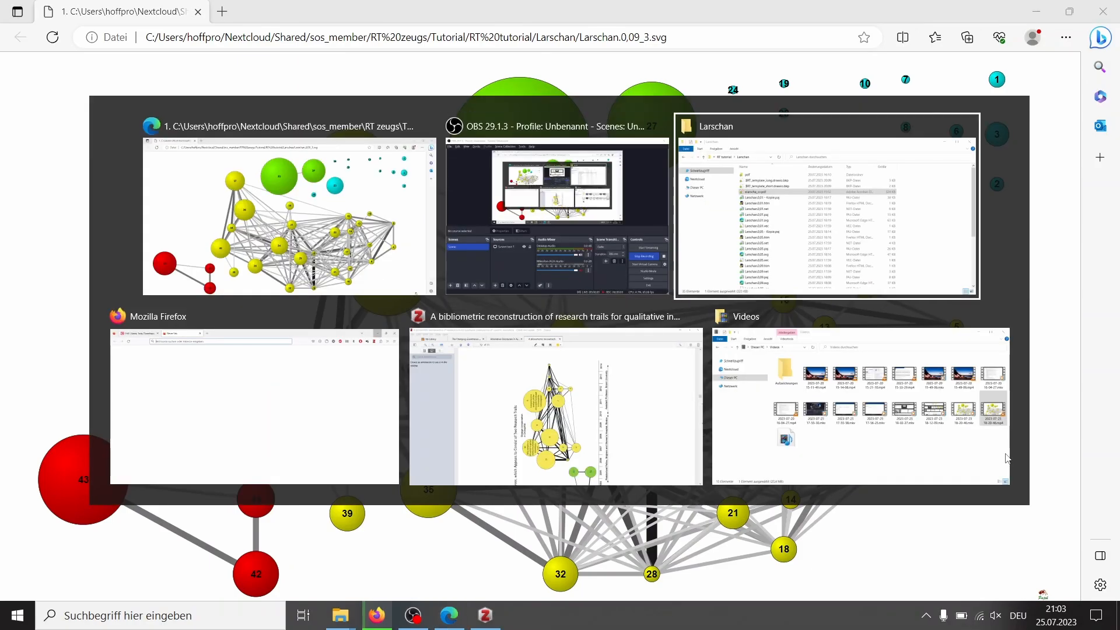
scroll(852, 388, down, 5)
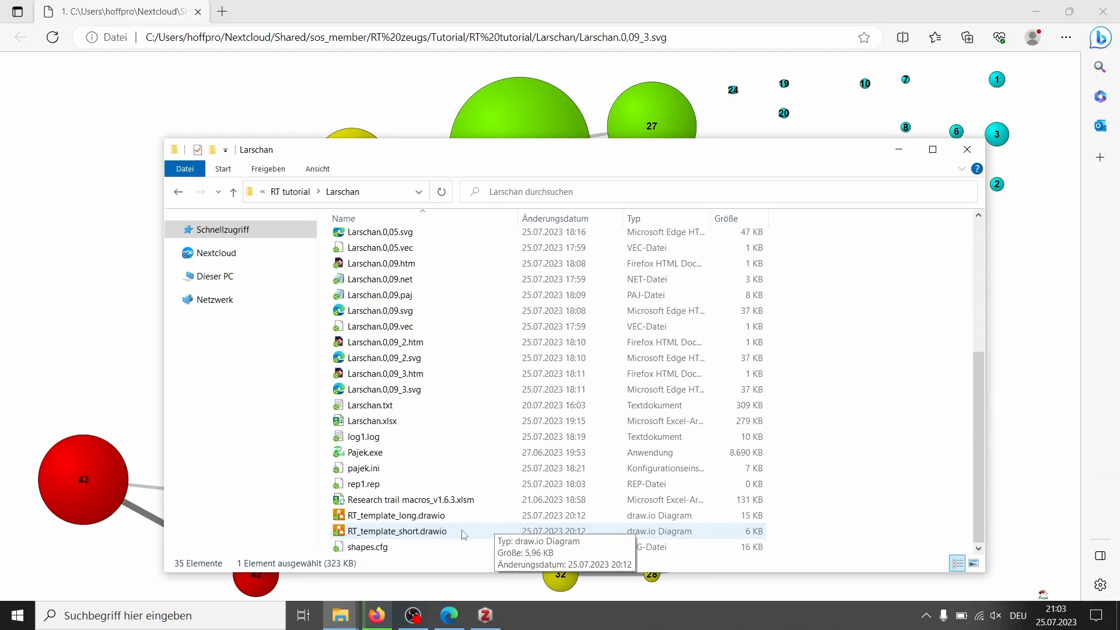
click(464, 534)
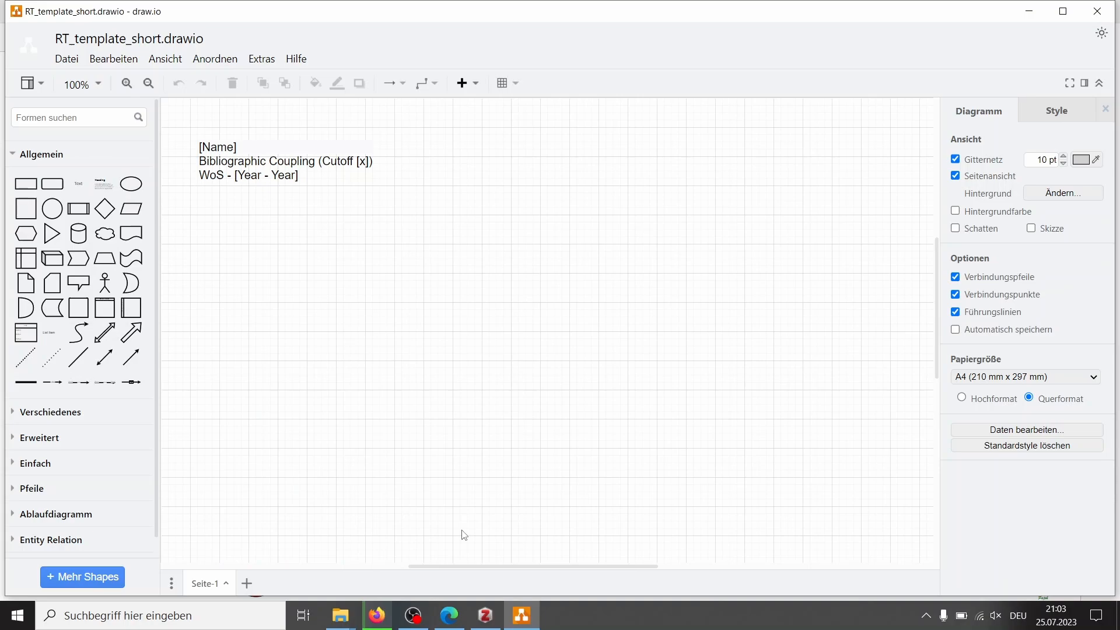
click(1063, 11)
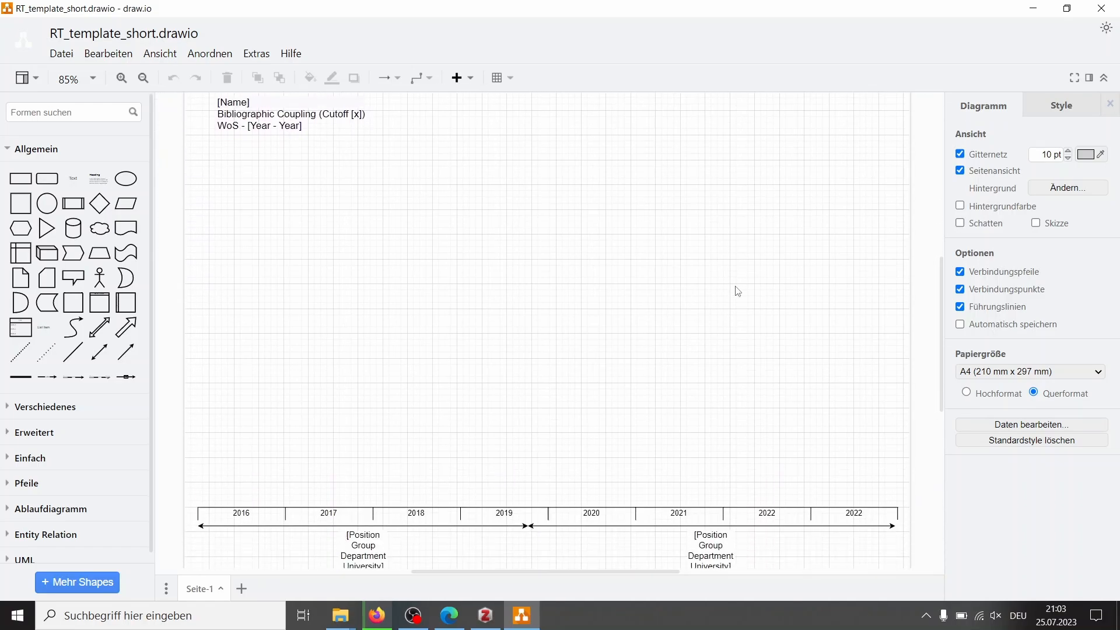
Open RT_template_long.drawio from the Larschan folder, look over its heading and timeline, and close it again
key(alt+Tab)
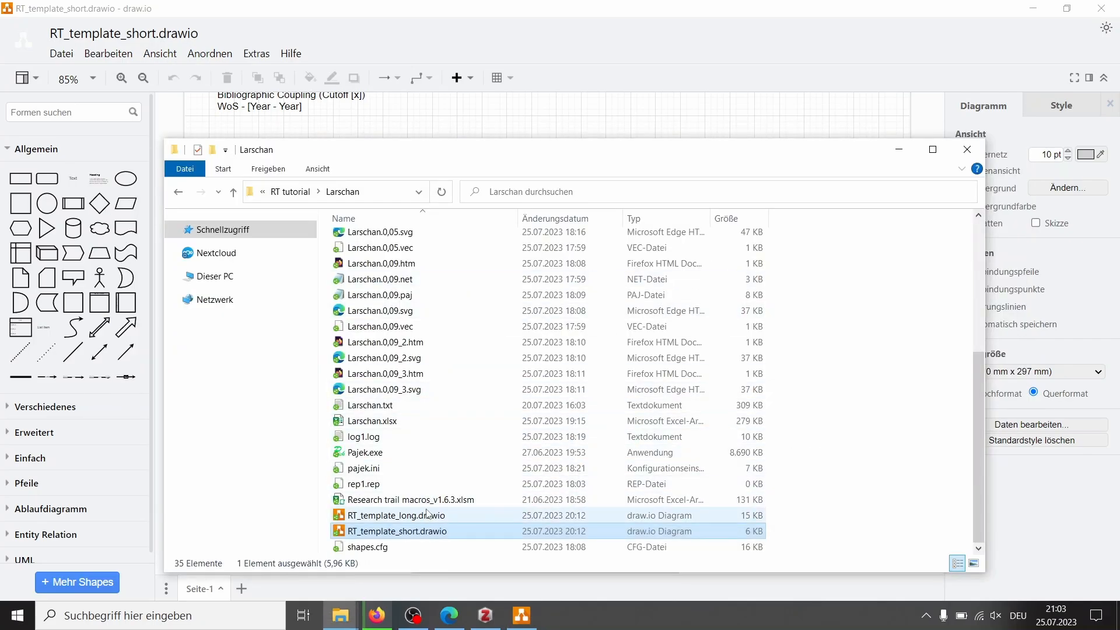
click(429, 516)
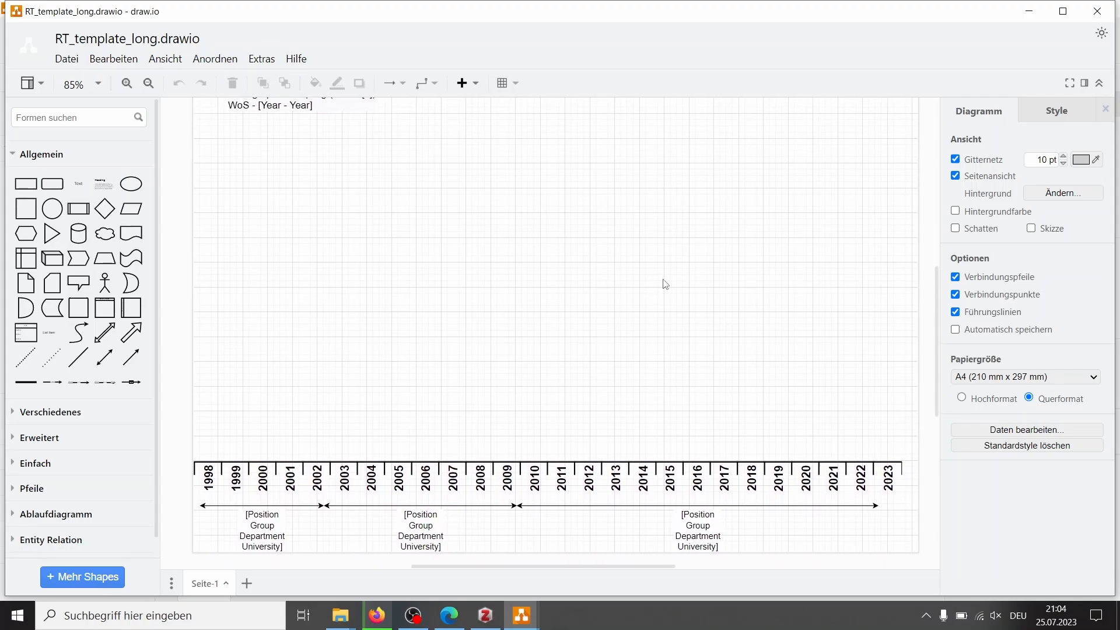
scroll(665, 285, up, 1)
scroll(666, 284, down, 2)
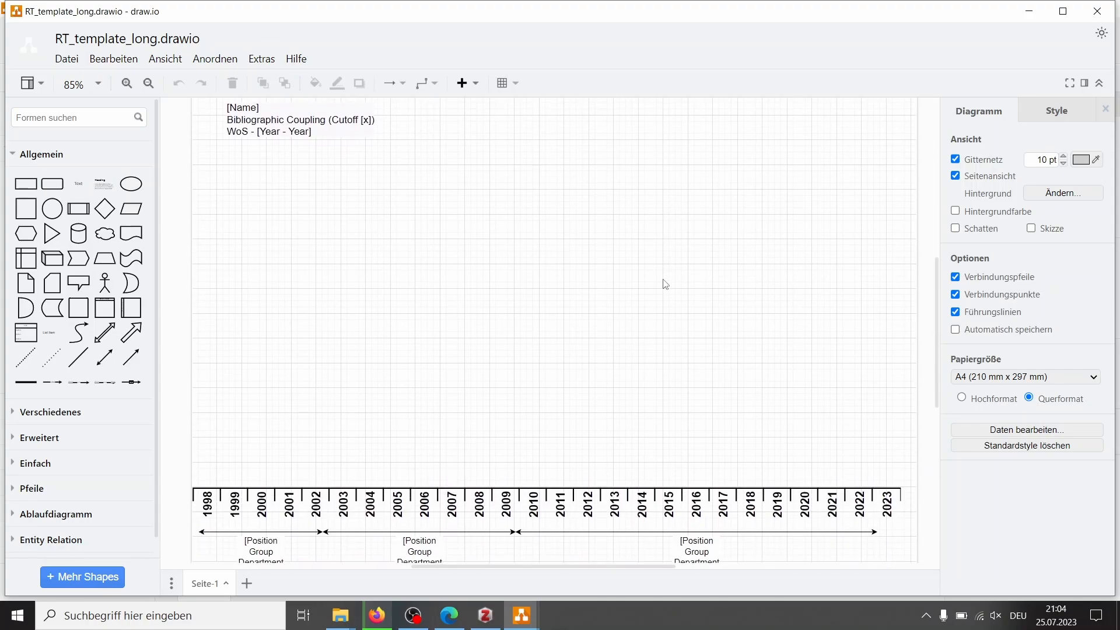
scroll(665, 285, up, 1)
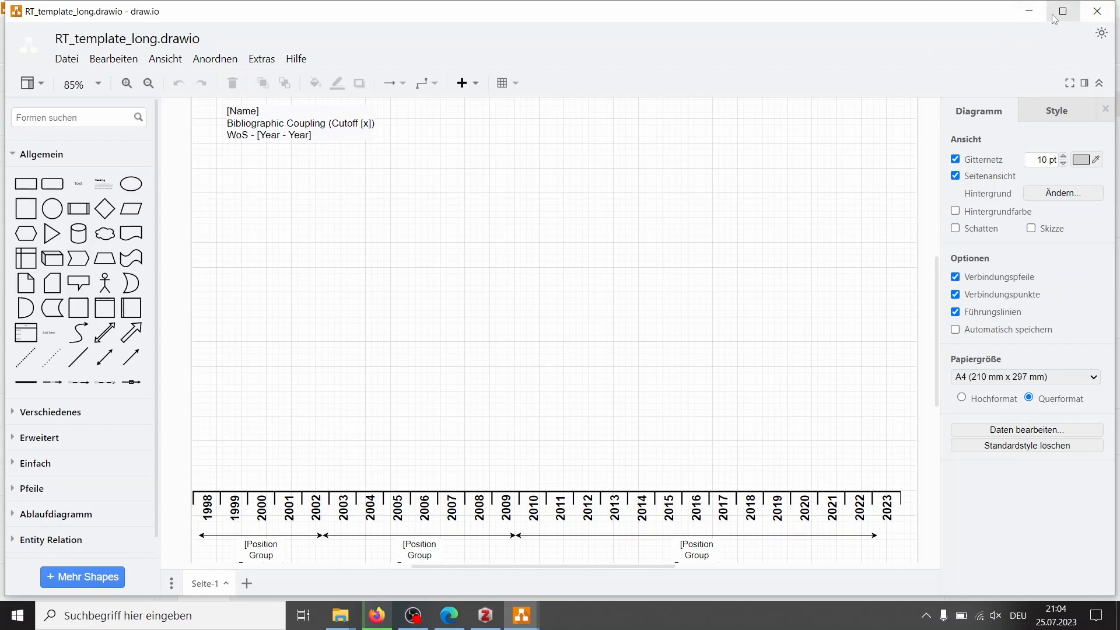
click(1099, 15)
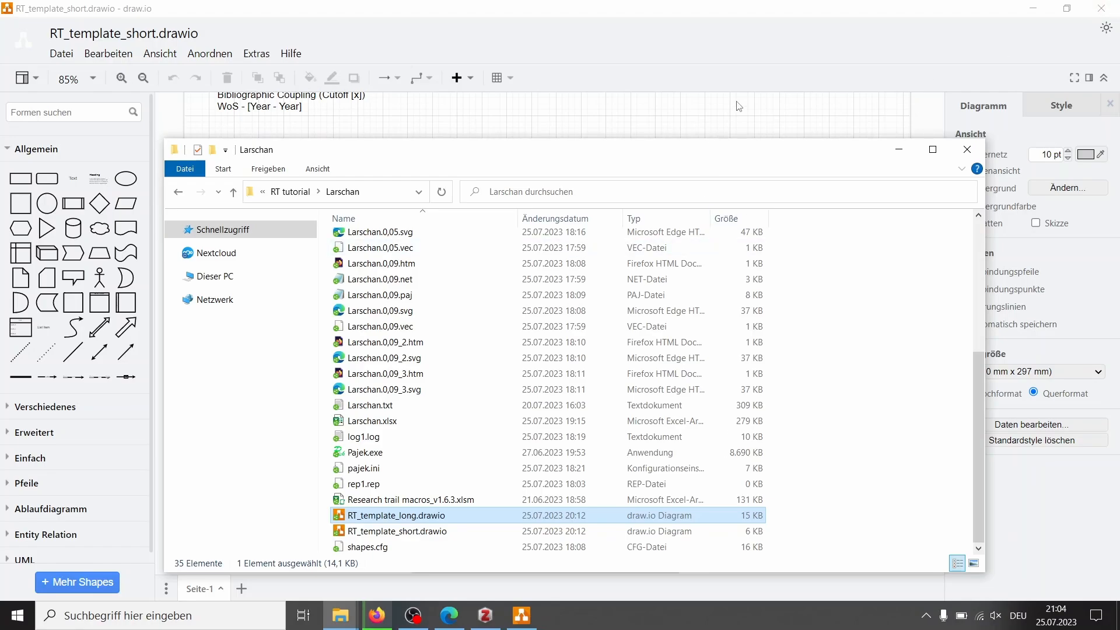
Copy Larschan.0,09_3.svg from the file explorer into the short template and place it above the timeline at the page's left edge
click(750, 93)
key(alt+Tab)
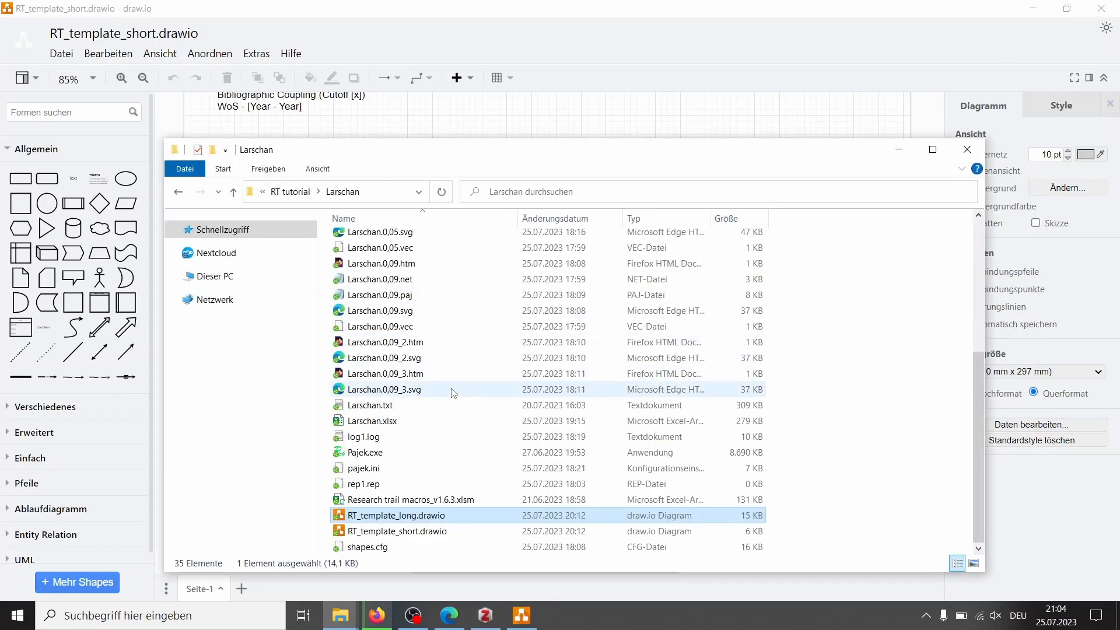
click(454, 393)
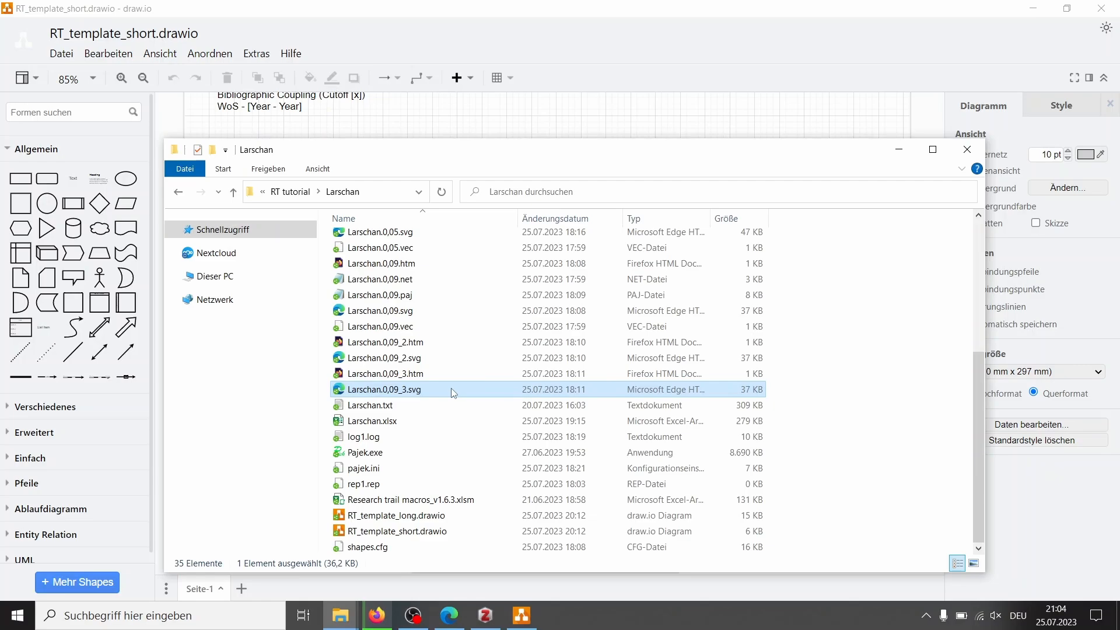
key(alt+Tab)
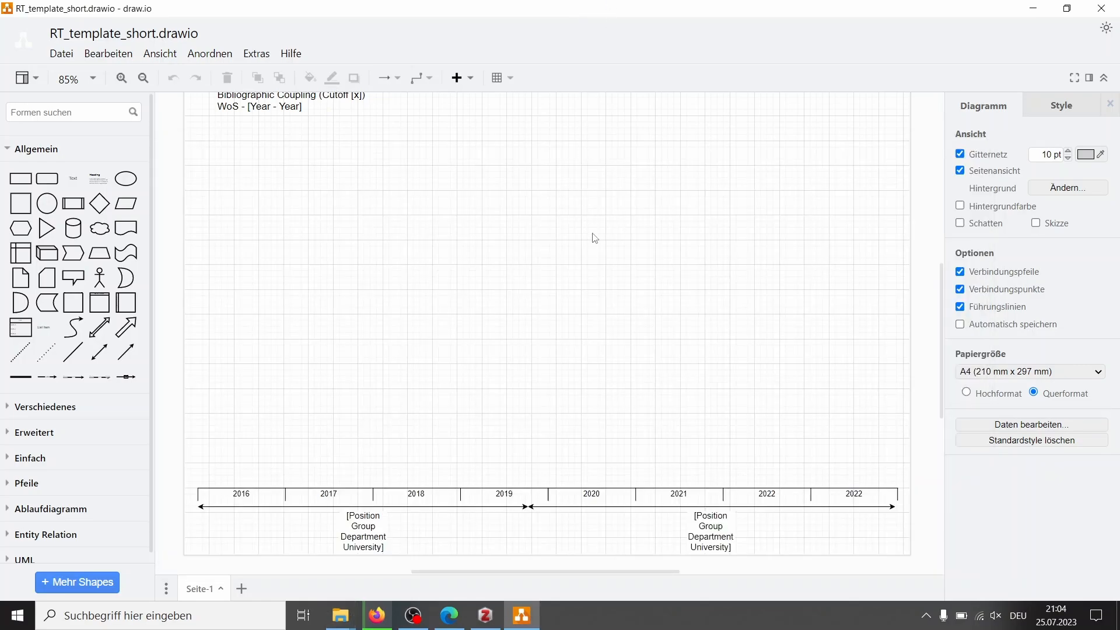
key(ctrl+v)
drag(675, 299, 290, 162)
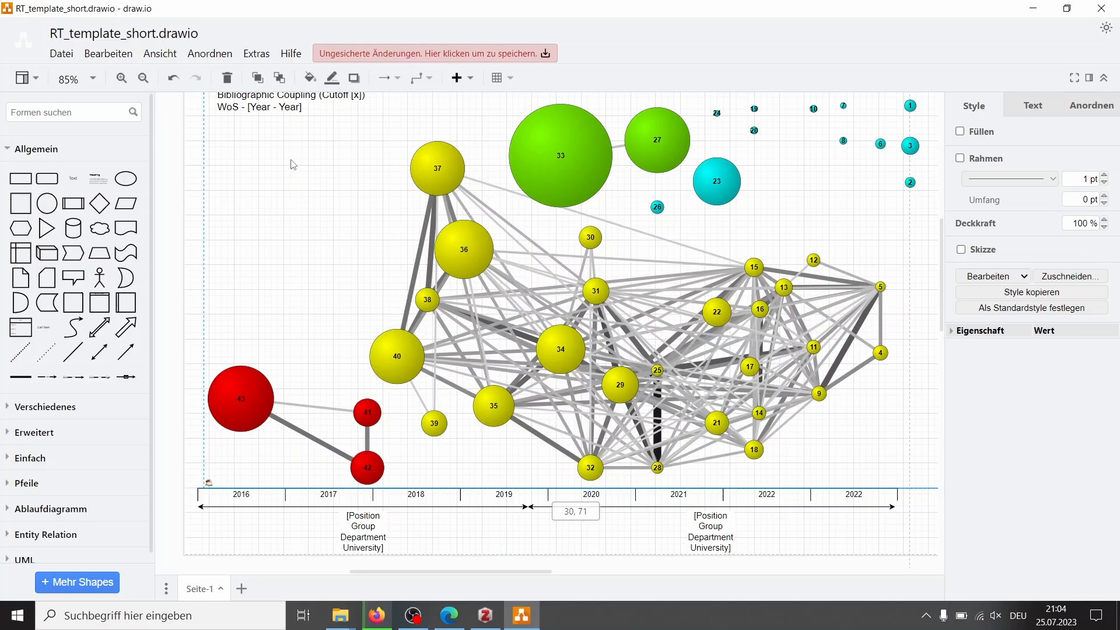
drag(290, 165, 271, 156)
Shrink the network drawing slightly to fit the template page and move it up a little above the timeline
scroll(360, 213, up, 3)
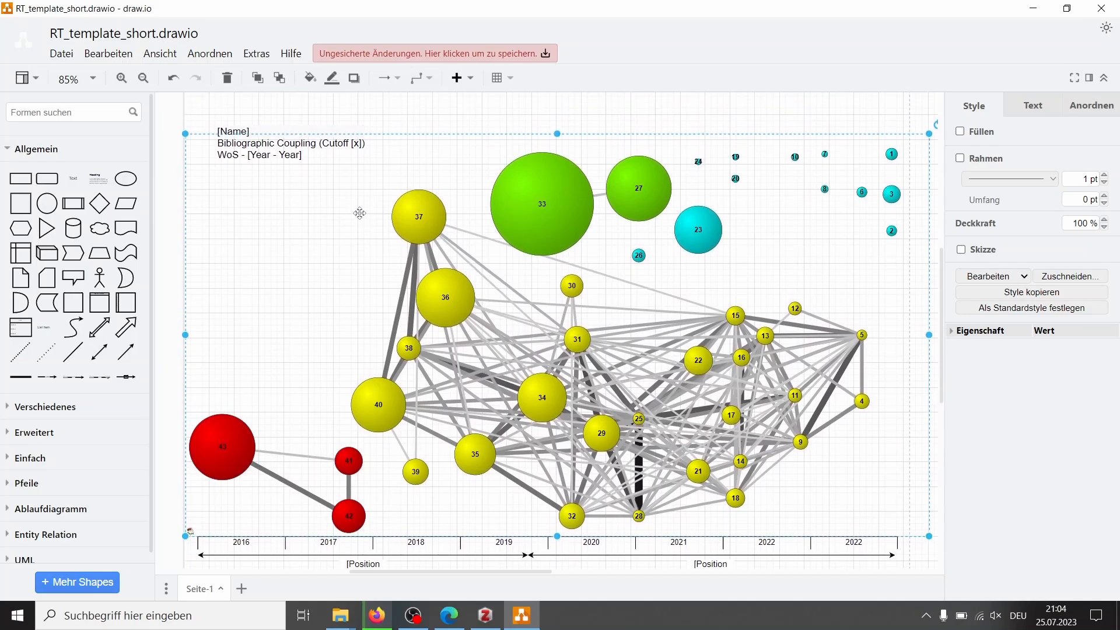
scroll(644, 199, down, 2)
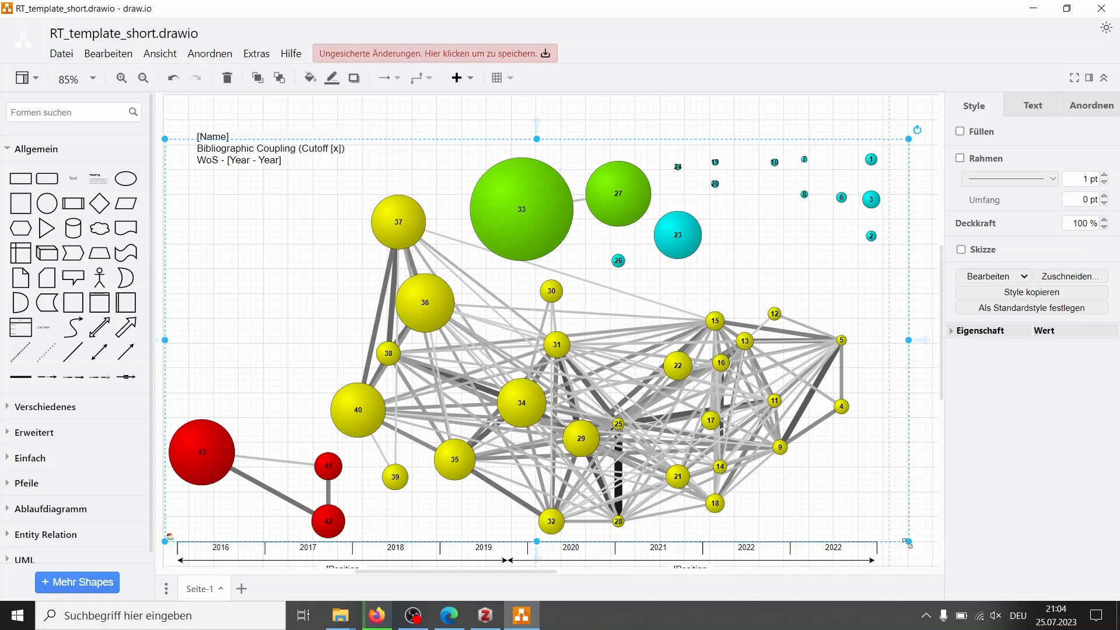
drag(908, 542, 889, 534)
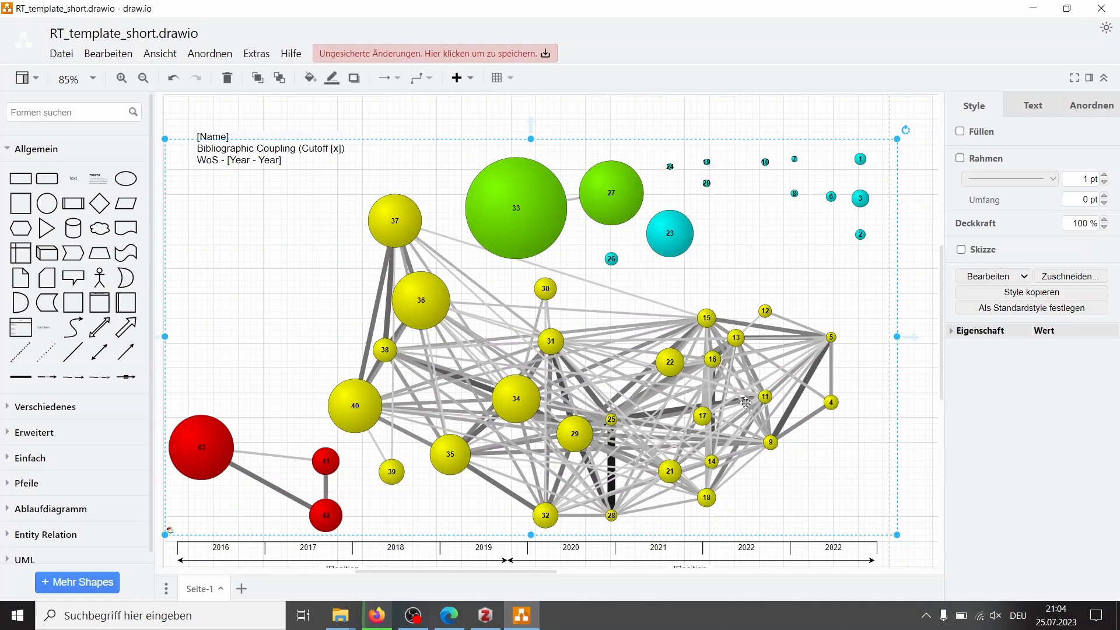
drag(745, 402, 746, 392)
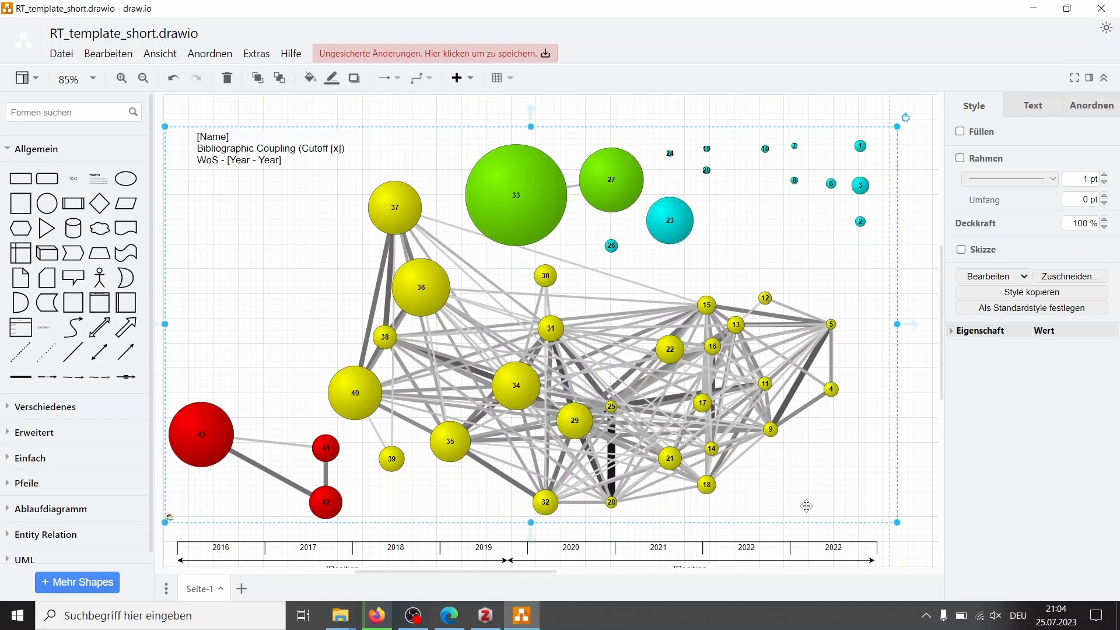
scroll(530, 545, down, 1)
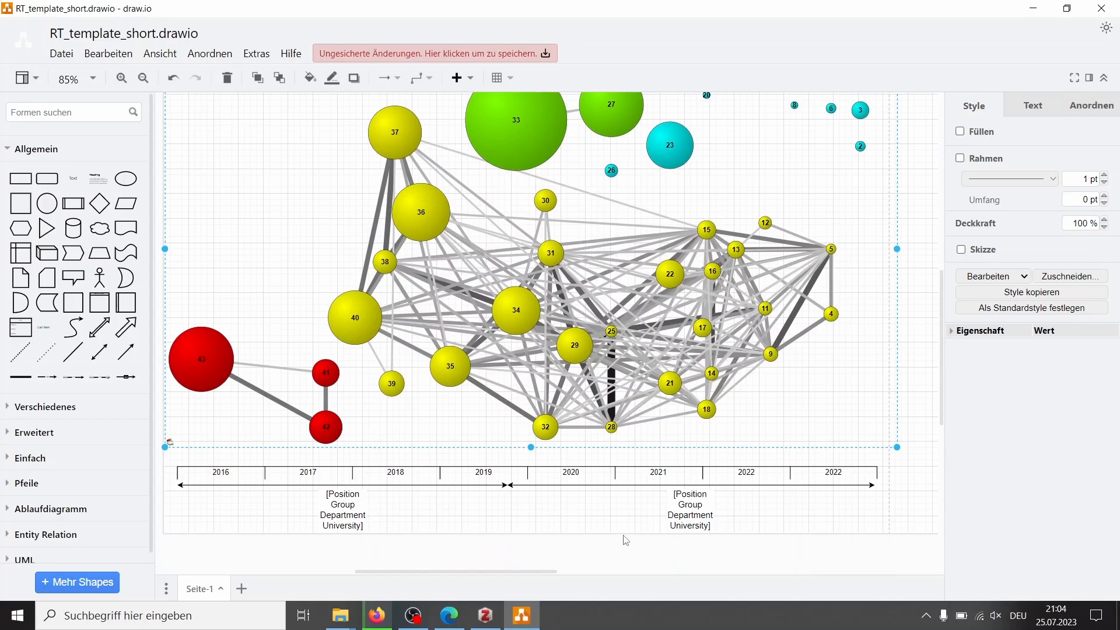
Switch back to the file explorer and open the workbook Larschan.xlsx in Excel
key(alt+Tab)
scroll(495, 365, up, 2)
double_click(393, 502)
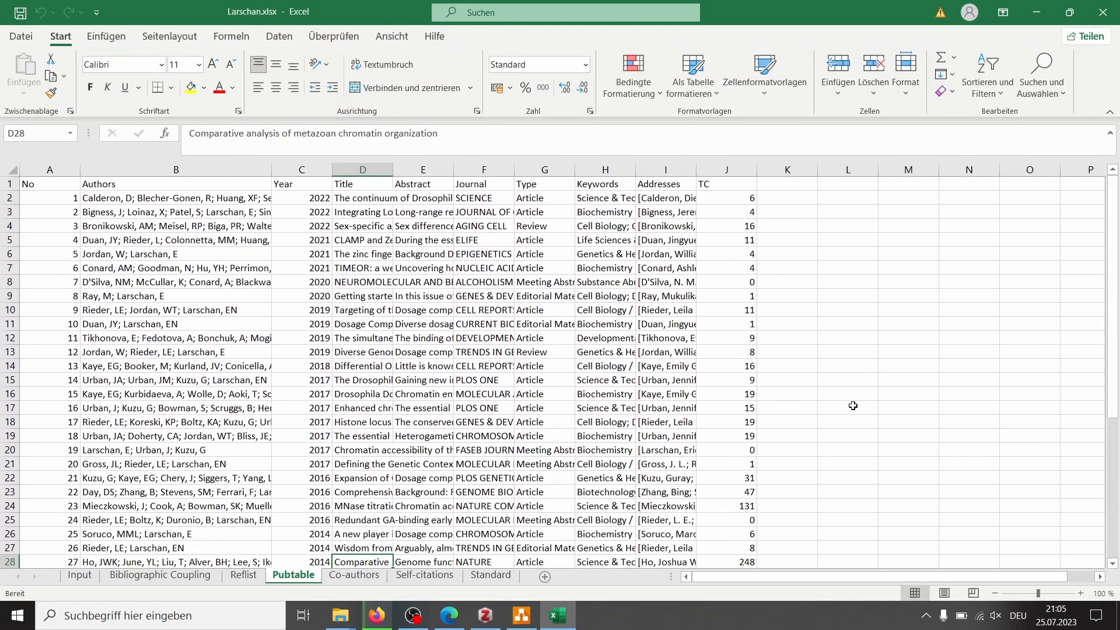
Switch back to the short template in draw.io and group all the timeline's year cells into one object
key(alt+Tab)
drag(906, 462, 166, 494)
click(1074, 111)
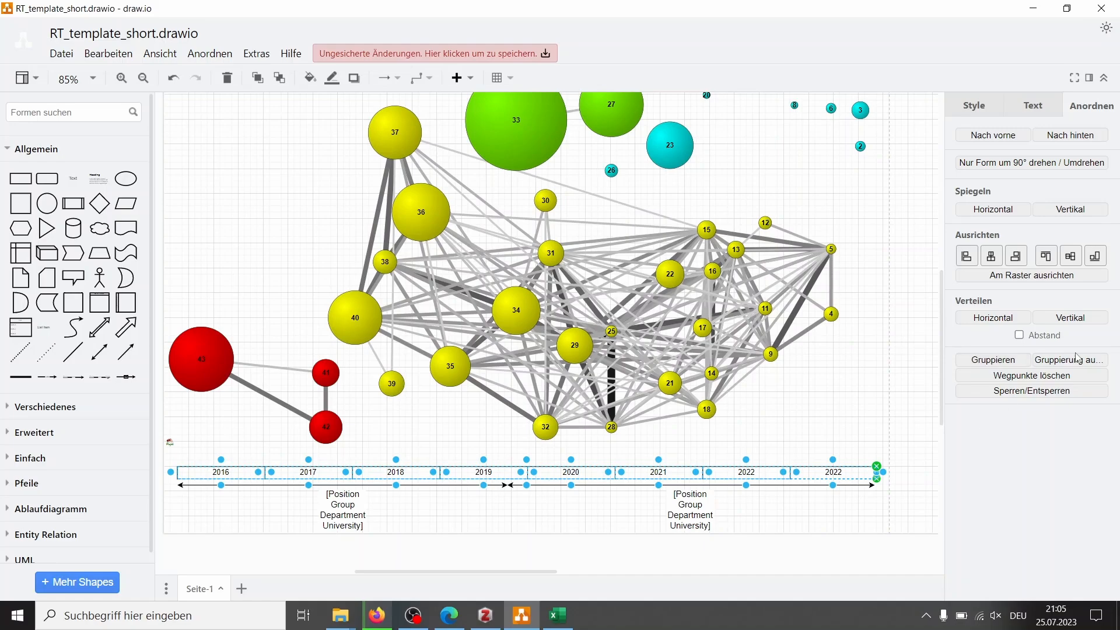
click(1019, 362)
scroll(213, 503, left, 1)
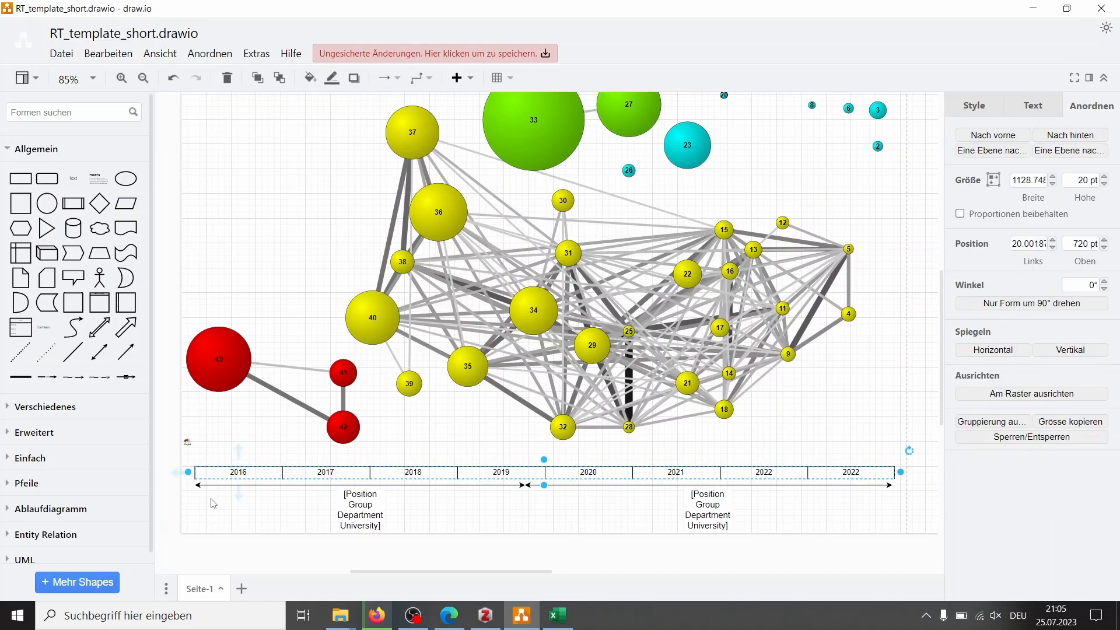
Narrow the timeline group from its start, duplicate it and attach the copy directly in front of the 2016 cell
click(403, 473)
click(424, 438)
click(435, 474)
drag(191, 472, 265, 479)
key(ctrl+c)
key(ctrl+v)
scroll(552, 511, up, 4)
click(577, 392)
click(723, 440)
drag(723, 440, 723, 442)
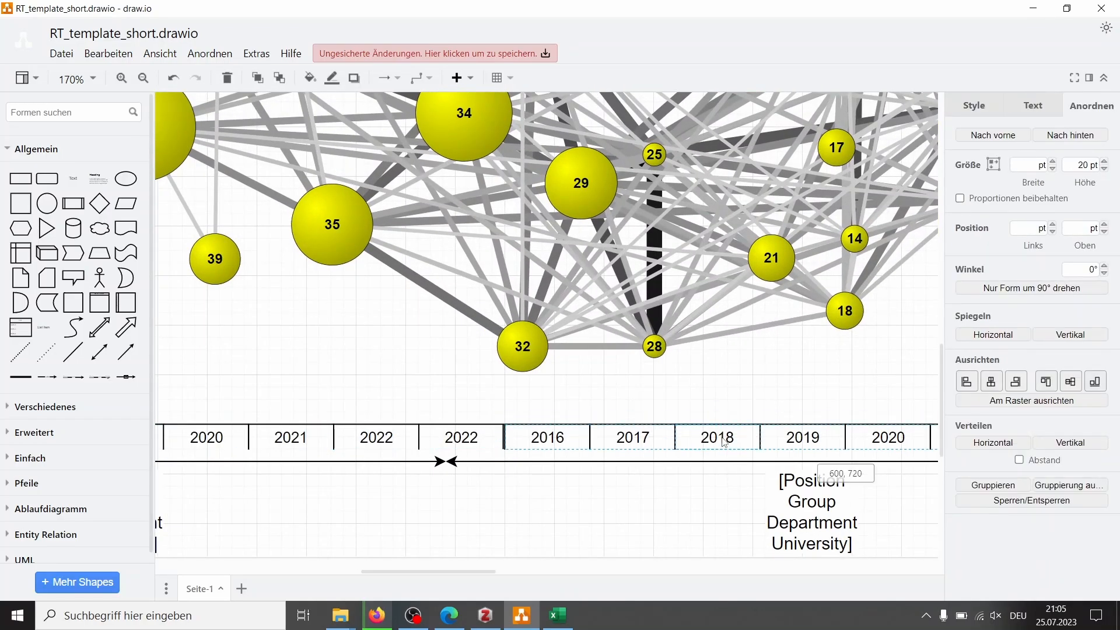
mouse_move(390, 437)
mouse_down()
mouse_move(402, 442)
mouse_move(392, 439)
mouse_up()
Relabel the three cells just before 2016, going backwards, as 2015, 2014 and 2013
click(425, 384)
click(460, 436)
click(457, 430)
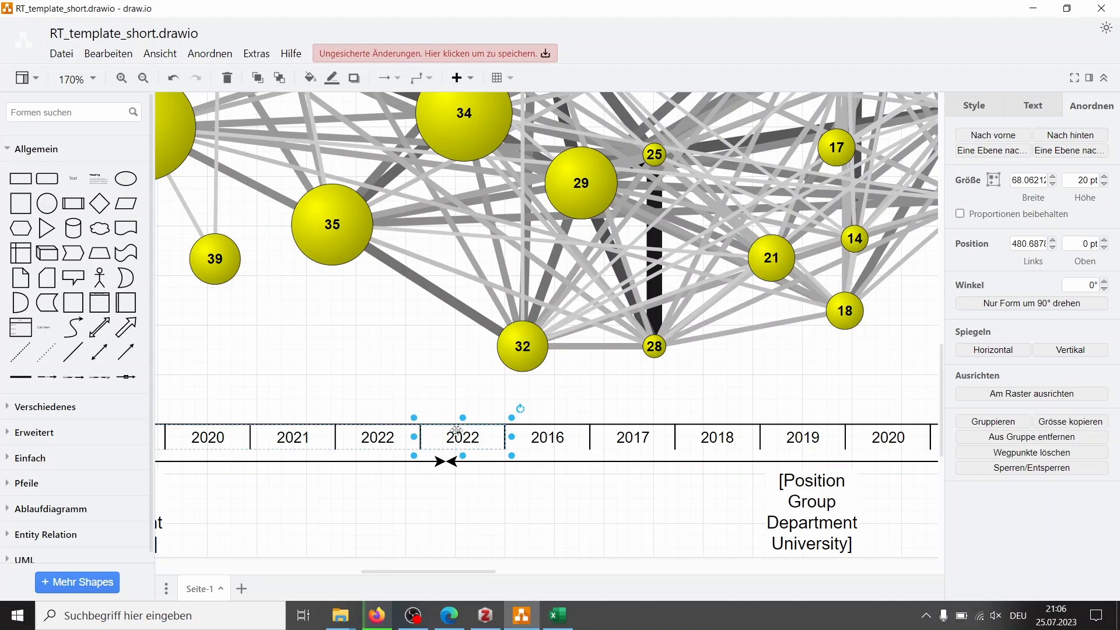
text(2015)
click(387, 438)
text(2014)
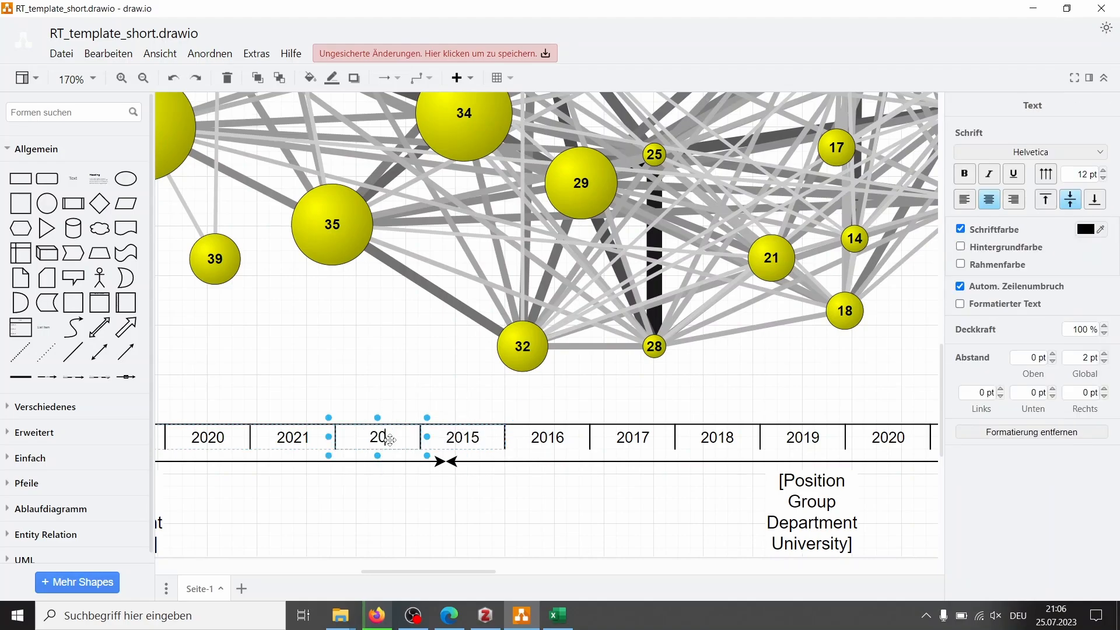
click(291, 439)
text(0013)
Relabel the five remaining cells of the copied section, going backwards from 2013, as 2012, 2011, 2010, 2009 and 2008
scroll(311, 347, left, 6)
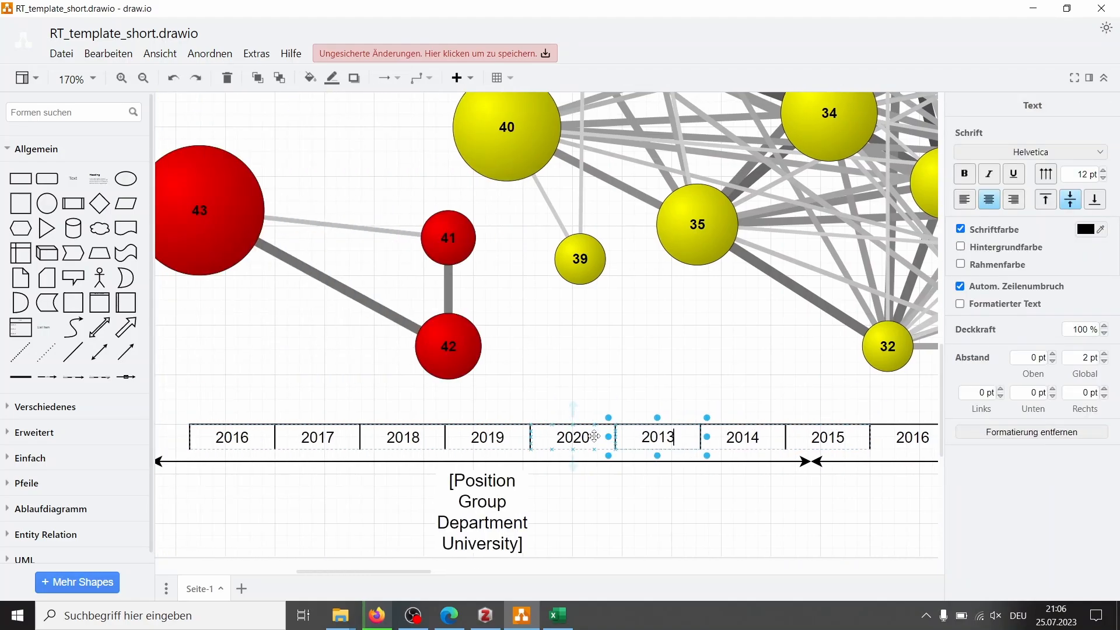
double_click(592, 433)
text(2012)
double_click(496, 433)
text(2011)
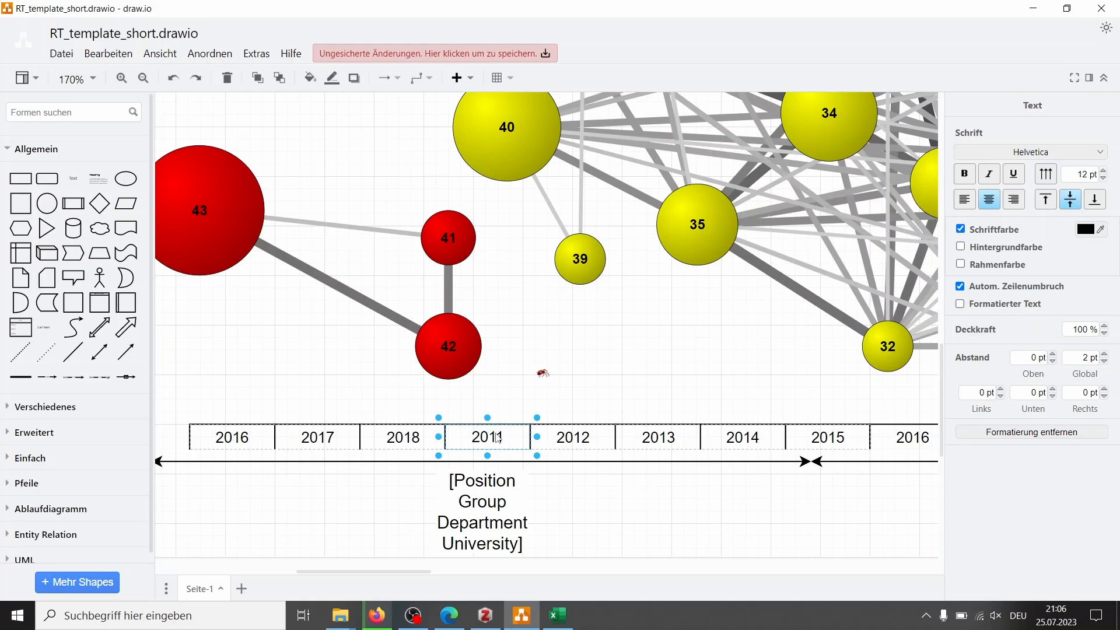
double_click(411, 437)
text(2010)
double_click(317, 437)
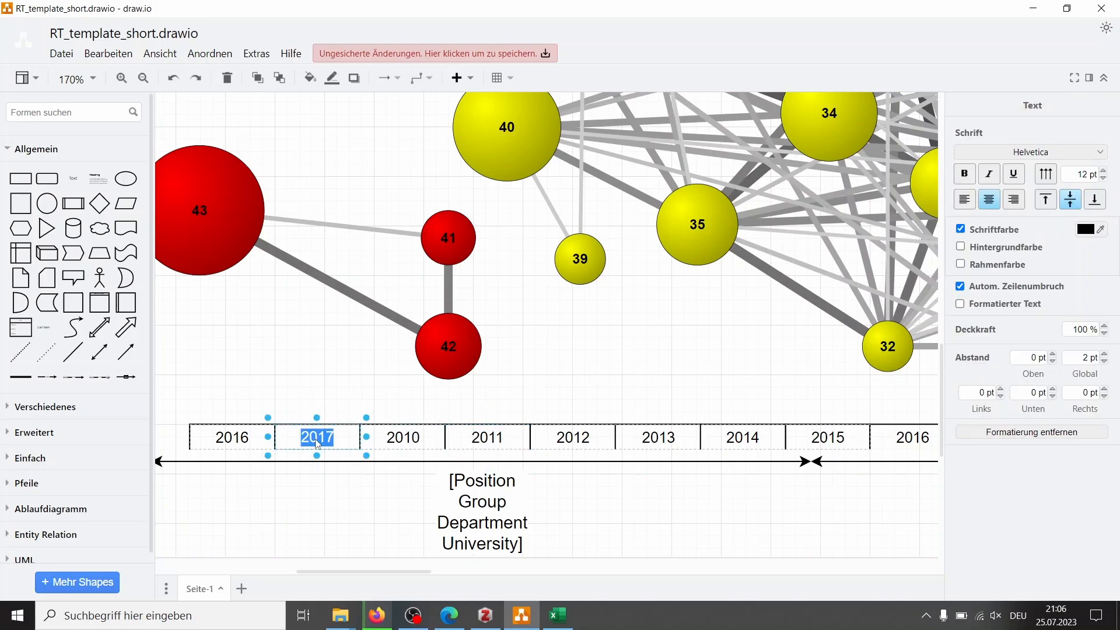
text(2009)
click(239, 441)
double_click(239, 442)
text(2008)
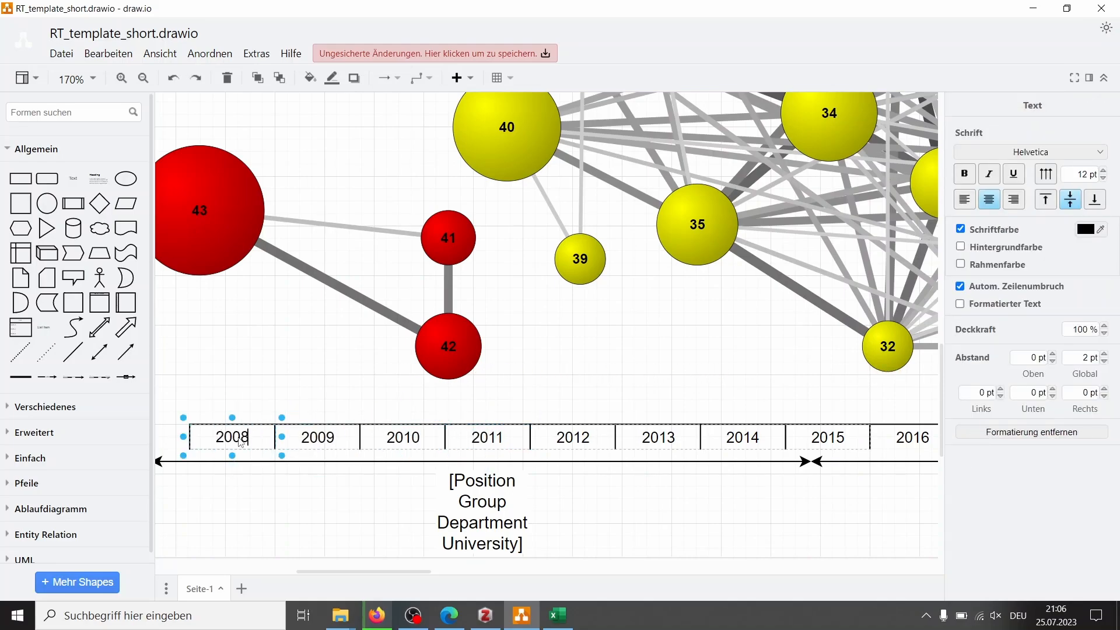
Select both timeline sections starting at 2008 and group them into a single timeline
click(675, 525)
scroll(675, 525, down, 4)
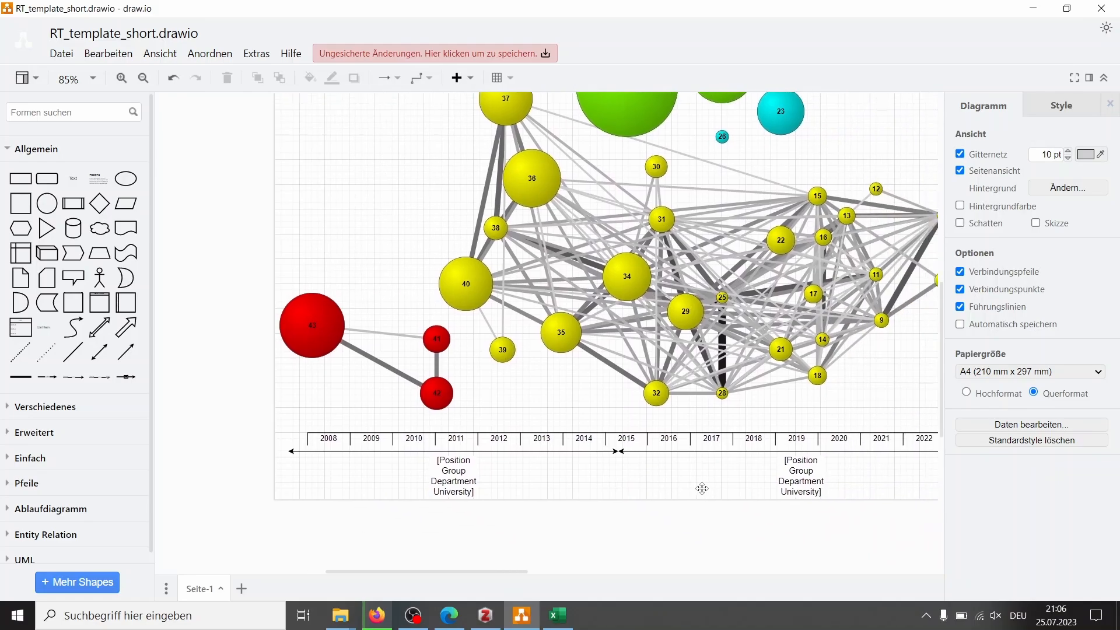
drag(173, 425, 795, 458)
scroll(716, 490, left, 4)
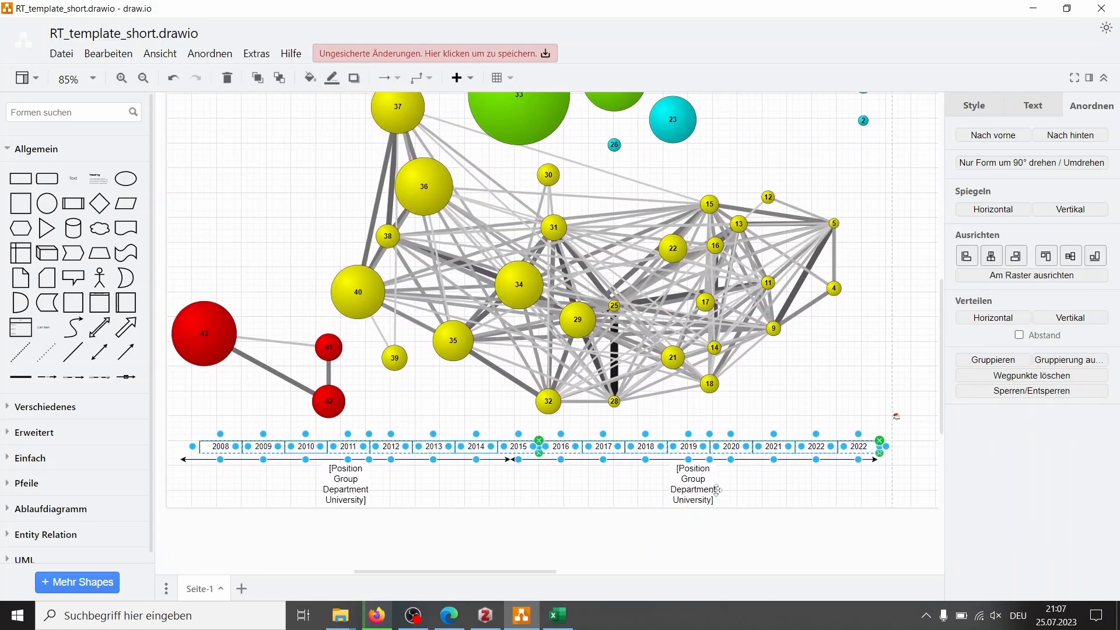
click(1007, 360)
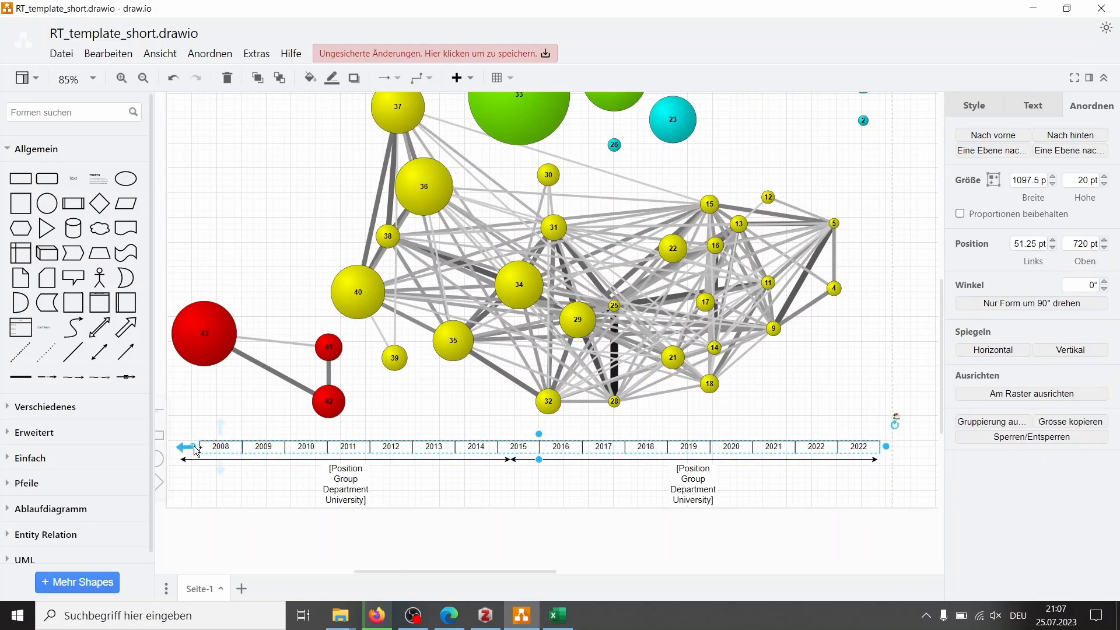
Narrow the grouped timeline from its start and attach a copied run of year cells in front of 2008
drag(192, 446, 592, 455)
drag(483, 454, 257, 453)
click(401, 488)
Relabel the three cells just before 2008, going backwards, as 2007, 2006 and 2005
scroll(400, 488, up, 5)
scroll(400, 488, left, 3)
double_click(653, 397)
text(200)
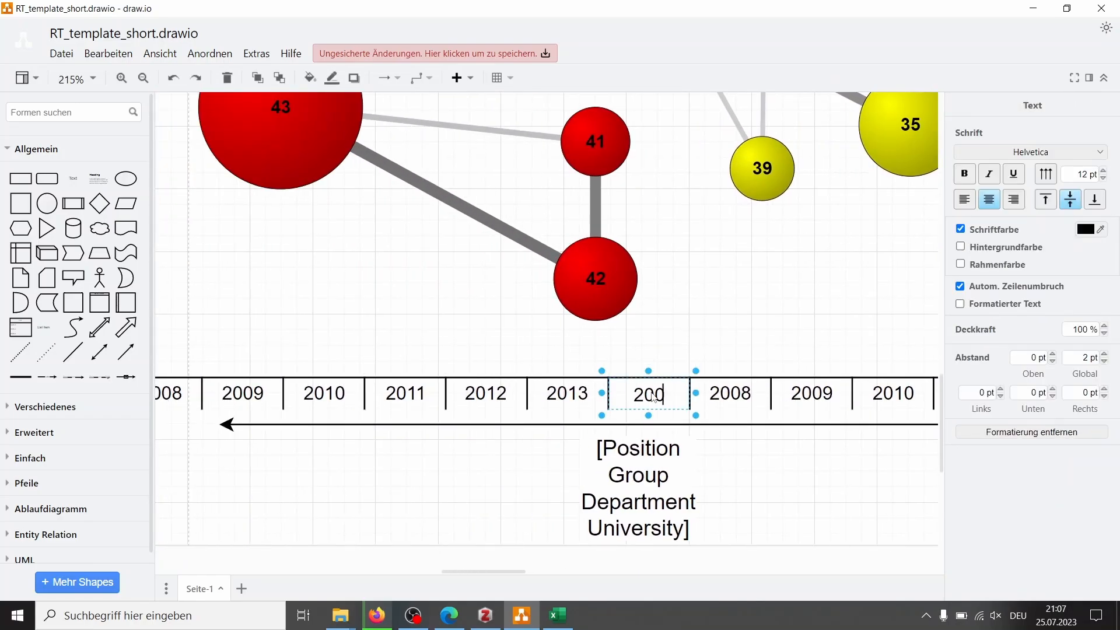
text(7)
click(567, 393)
text(2006)
click(486, 392)
text(2005)
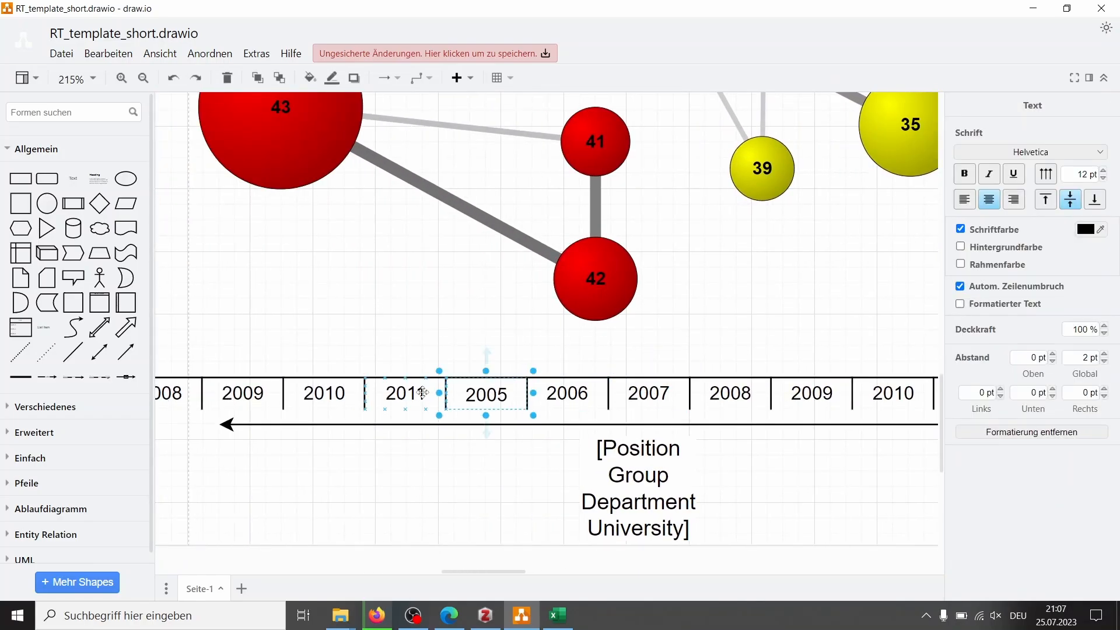
Relabel the four cells before 2005, going backwards, as 2004, 2003, 2002 and 2001
click(422, 392)
text(2004)
click(325, 392)
text(2003)
click(243, 392)
text(2002)
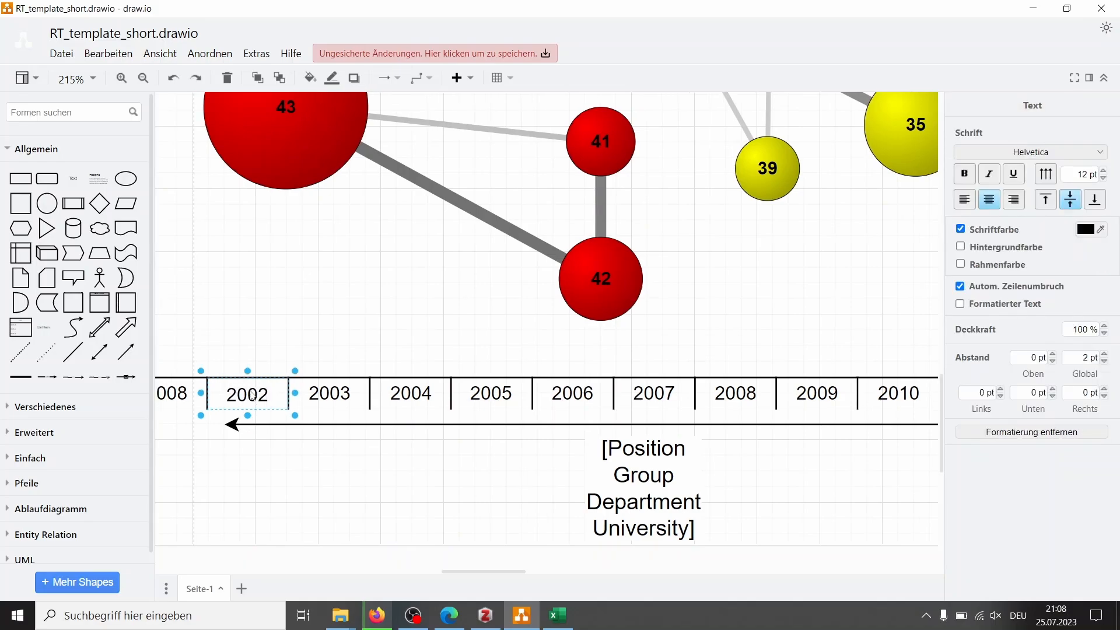
scroll(253, 396, left, 2)
click(301, 397)
text(2001)
Select the whole row of year cells from 2001 to 2022 and group it into one timeline
click(482, 472)
scroll(483, 471, down, 5)
click(482, 472)
scroll(483, 471, down, 1)
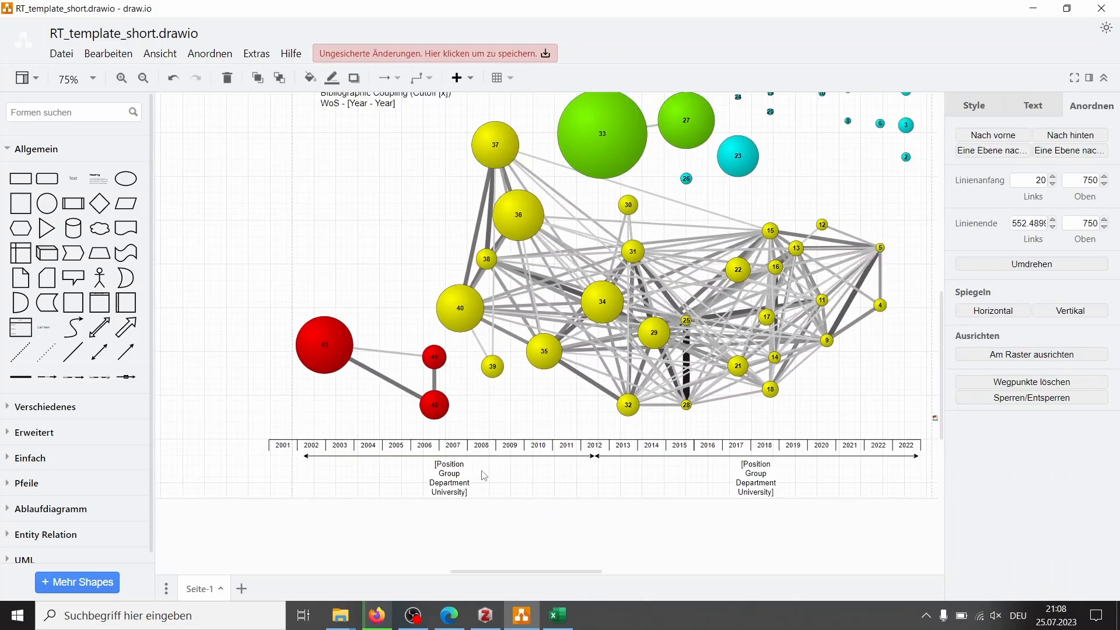
drag(242, 406, 919, 461)
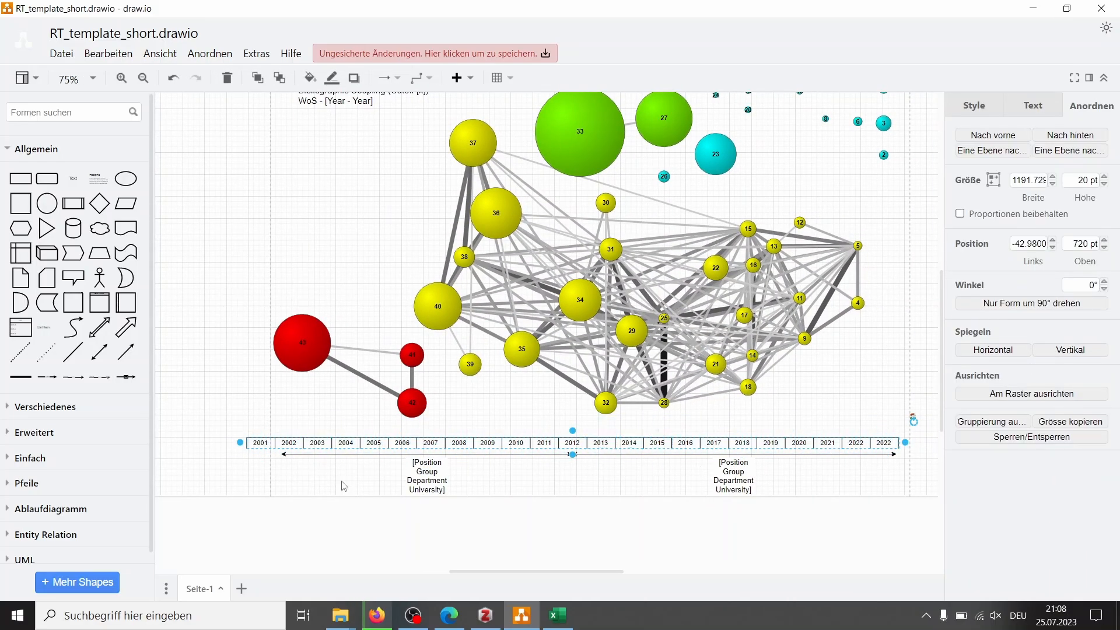
Resize the timeline group to start at 30 pt from the page's left edge and be 1120 pt wide
drag(239, 443, 281, 442)
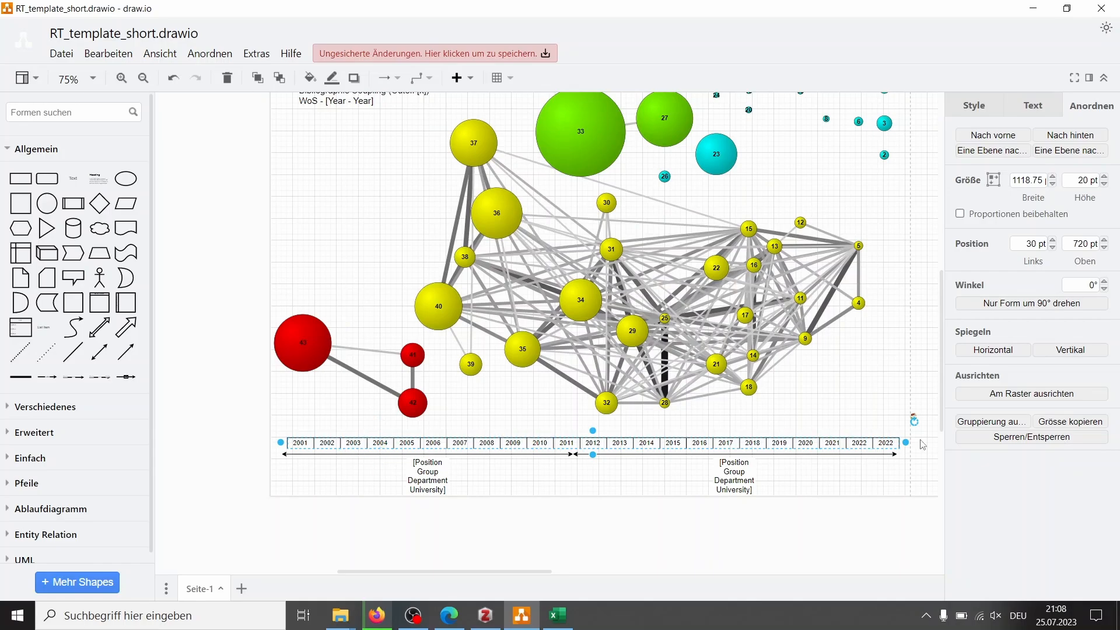
drag(906, 443, 912, 442)
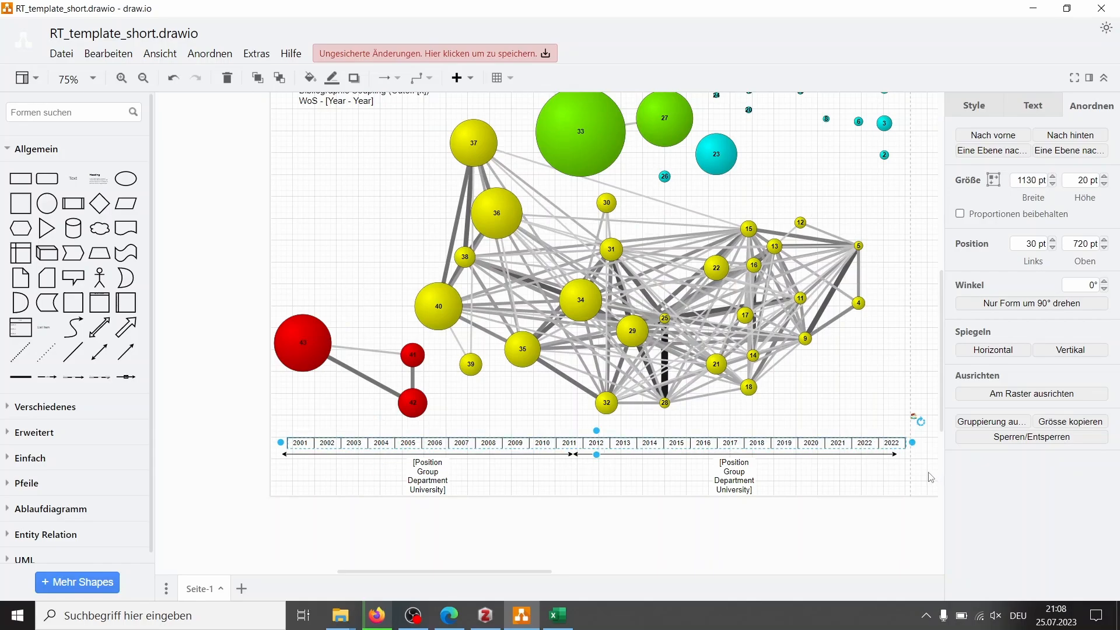
scroll(908, 452, up, 3)
scroll(902, 325, up, 2)
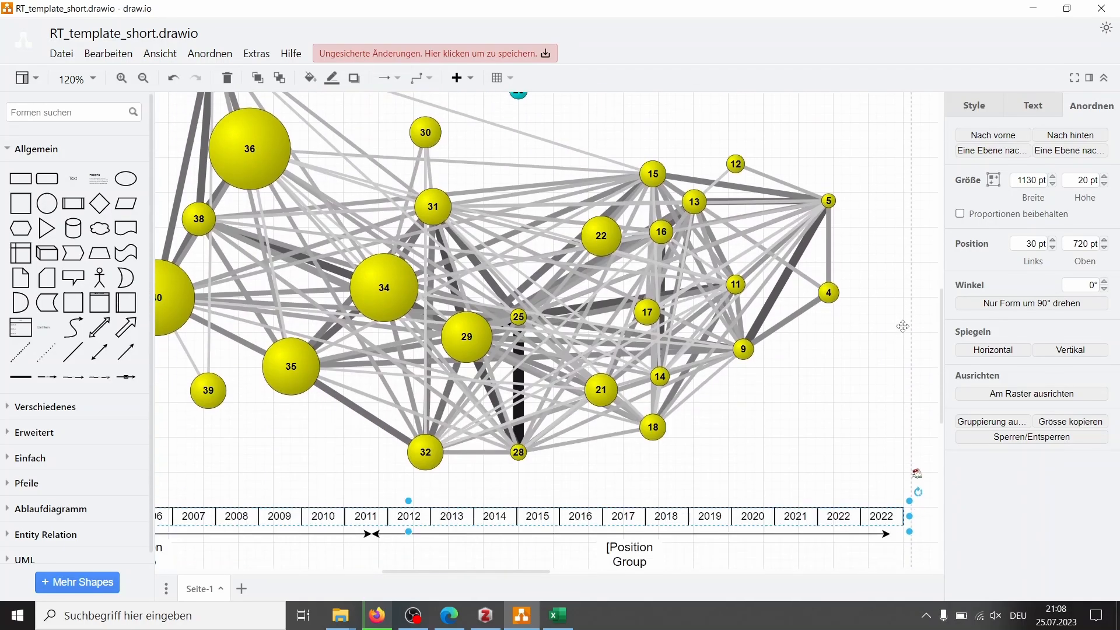
drag(910, 516, 902, 517)
scroll(881, 403, down, 2)
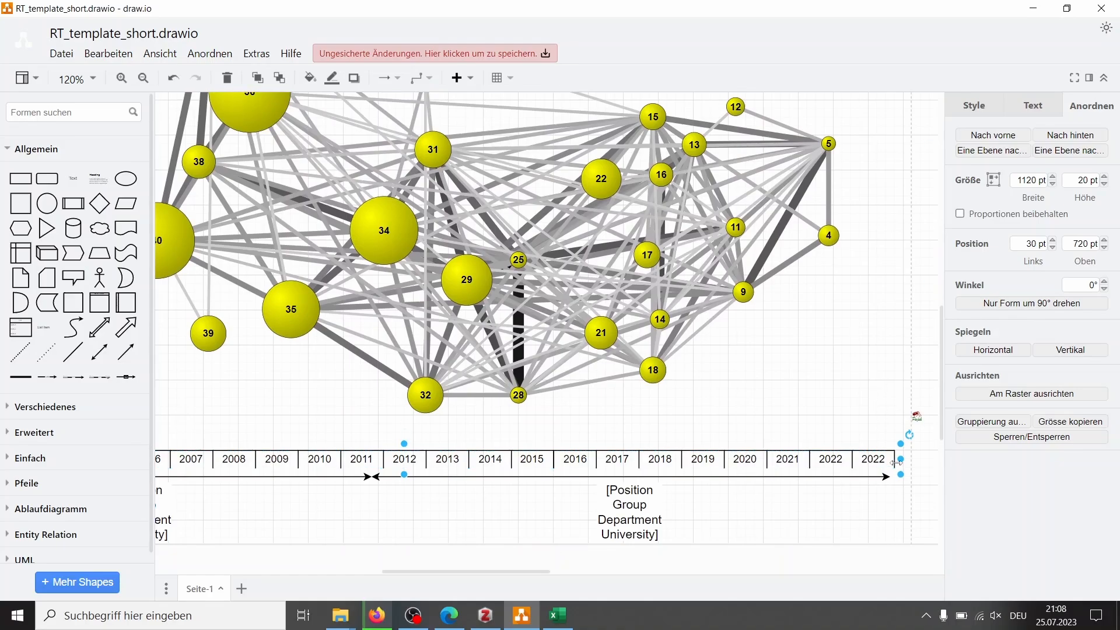
Ungroup the timeline and delete the duplicate last 2022 cell together with its leftover closing line
scroll(765, 399, left, 6)
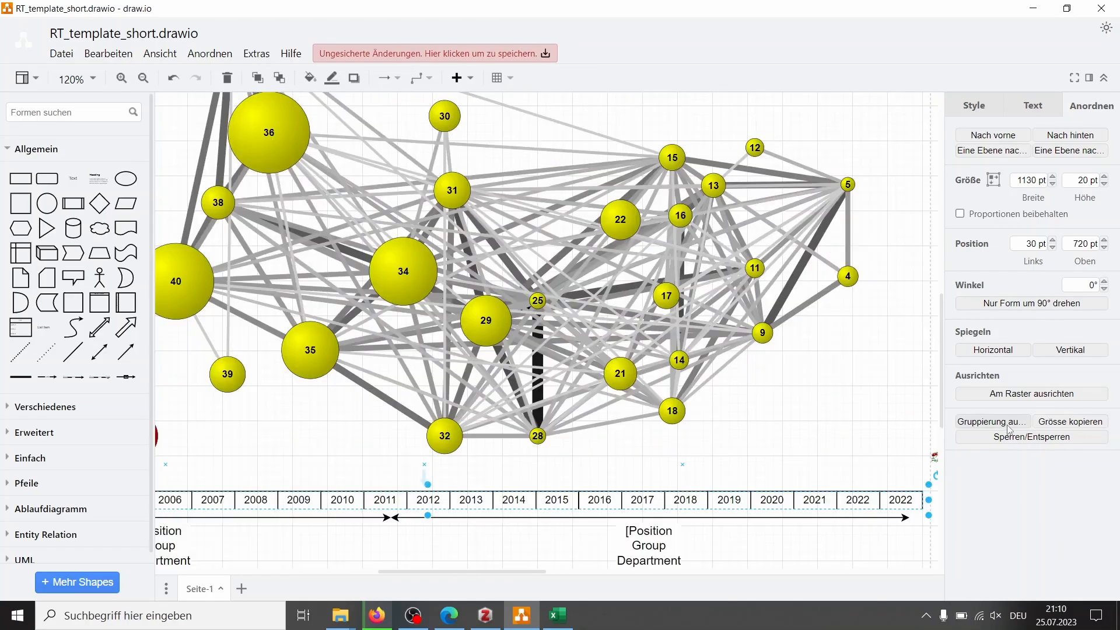
click(1007, 425)
click(880, 466)
click(896, 502)
key(Delete)
drag(905, 470, 930, 522)
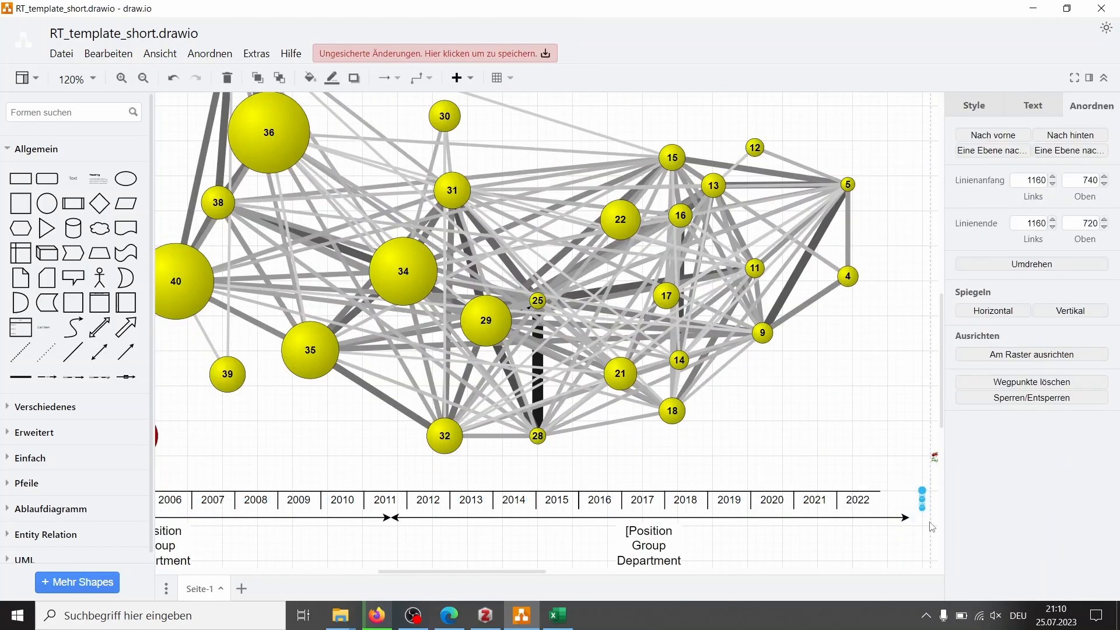
scroll(703, 476, left, 5)
scroll(702, 476, right, 5)
key(Delete)
Select the remaining year cells from 2001 to 2022 and group them again
scroll(703, 476, down, 3)
scroll(703, 476, up, 1)
drag(867, 473, 528, 507)
click(1018, 360)
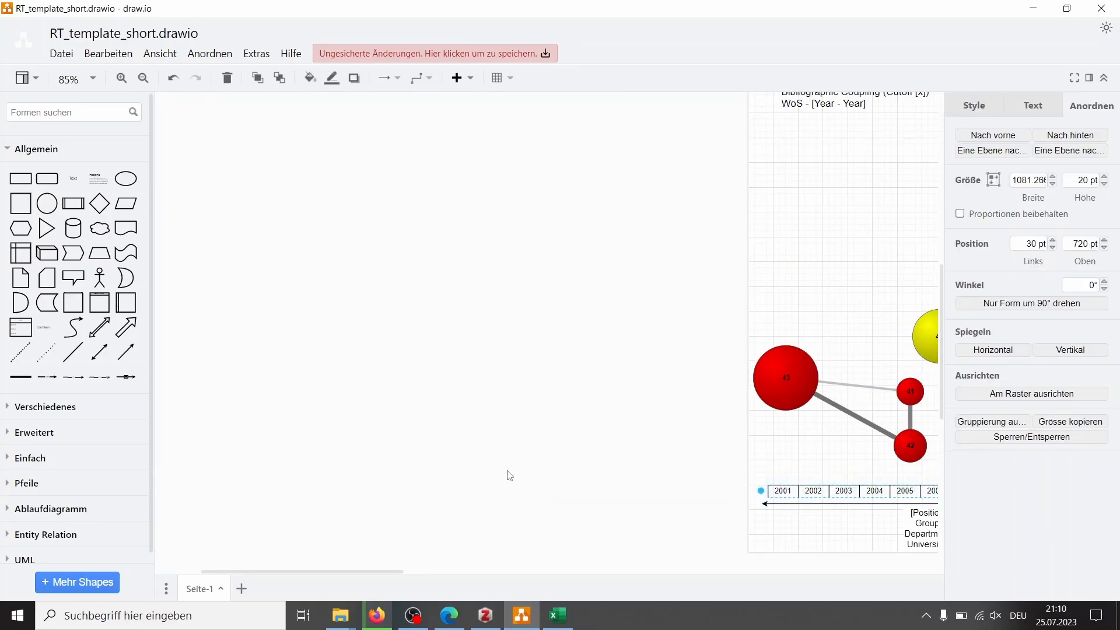
Stretch the regrouped timeline at its 2022 end to a width of 1120 pt
scroll(507, 473, right, 10)
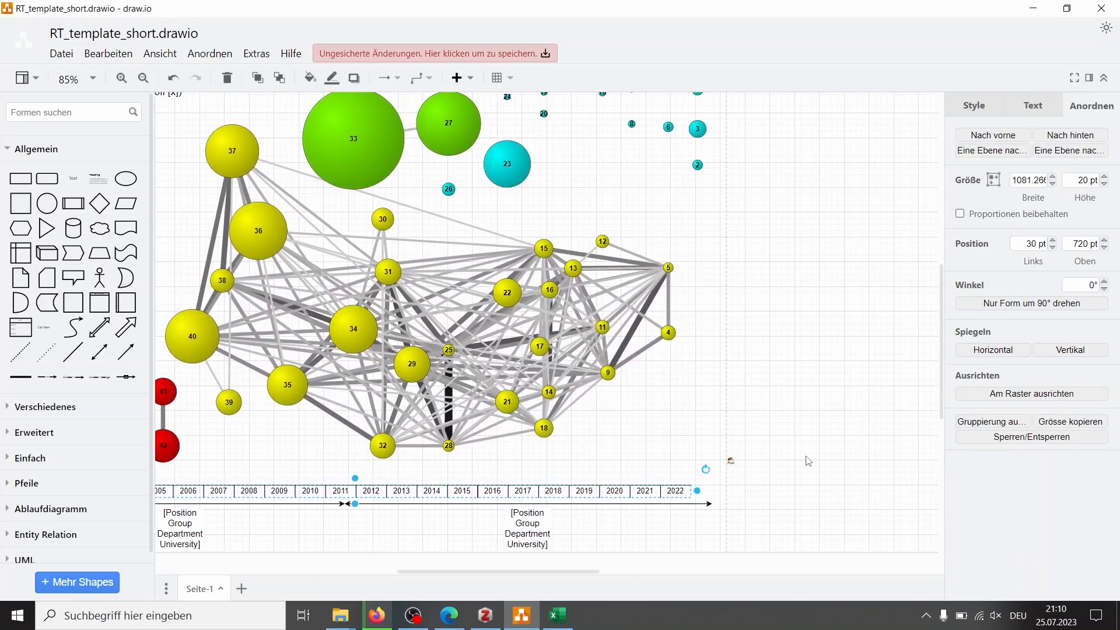
scroll(808, 461, up, 5)
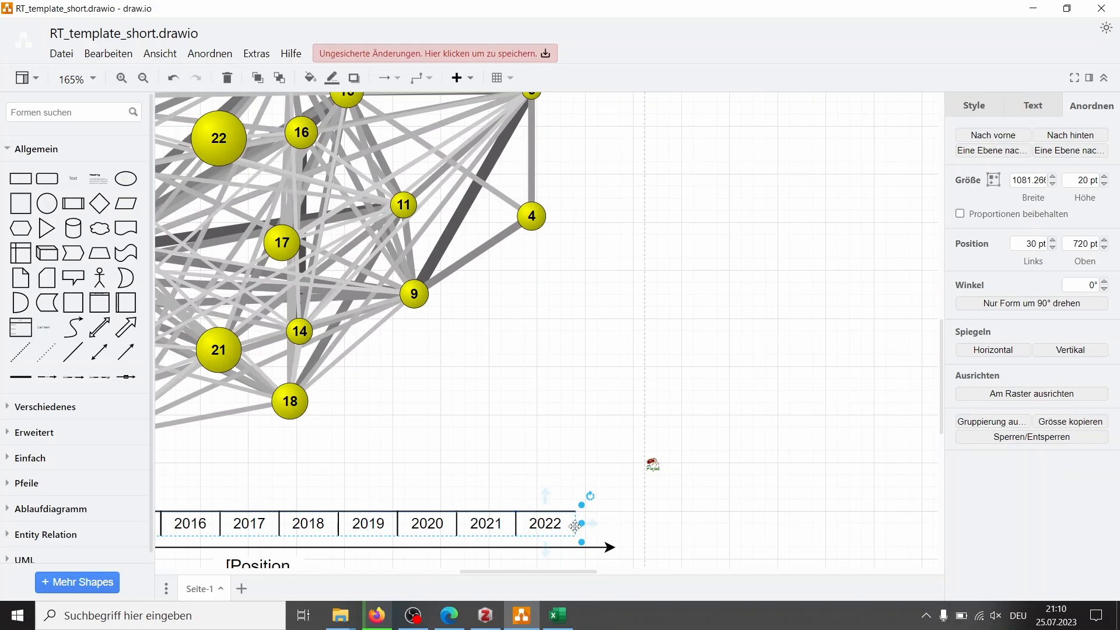
mouse_move(583, 530)
drag(624, 532, 628, 485)
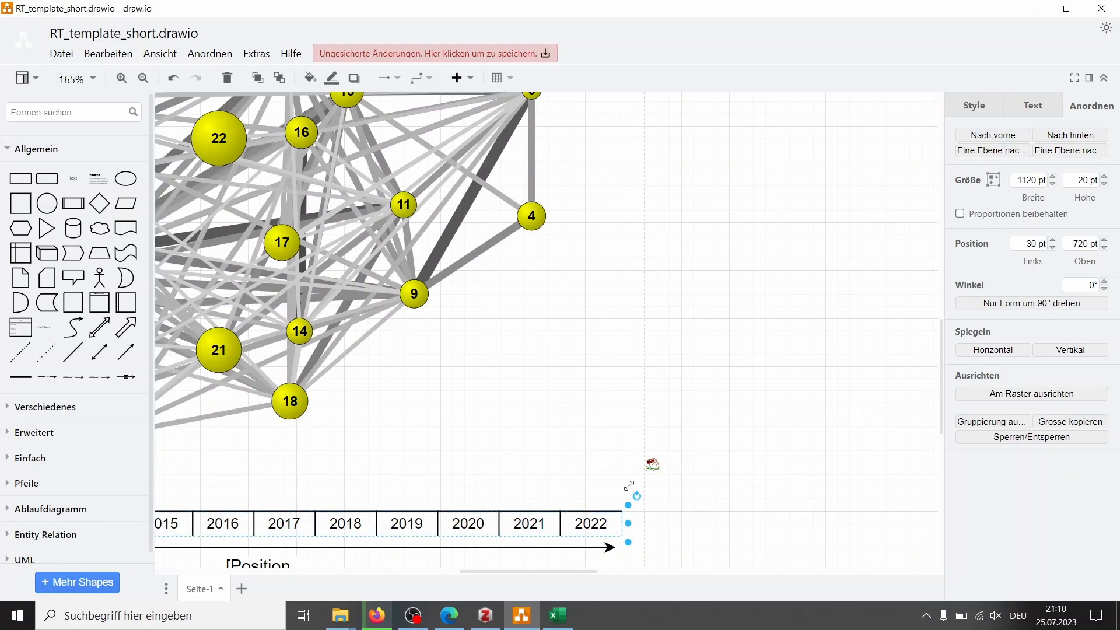
Examine how the network nodes line up with the years along the whole 2001 to 2022 timeline
scroll(620, 382, up, 6)
scroll(620, 382, down, 1)
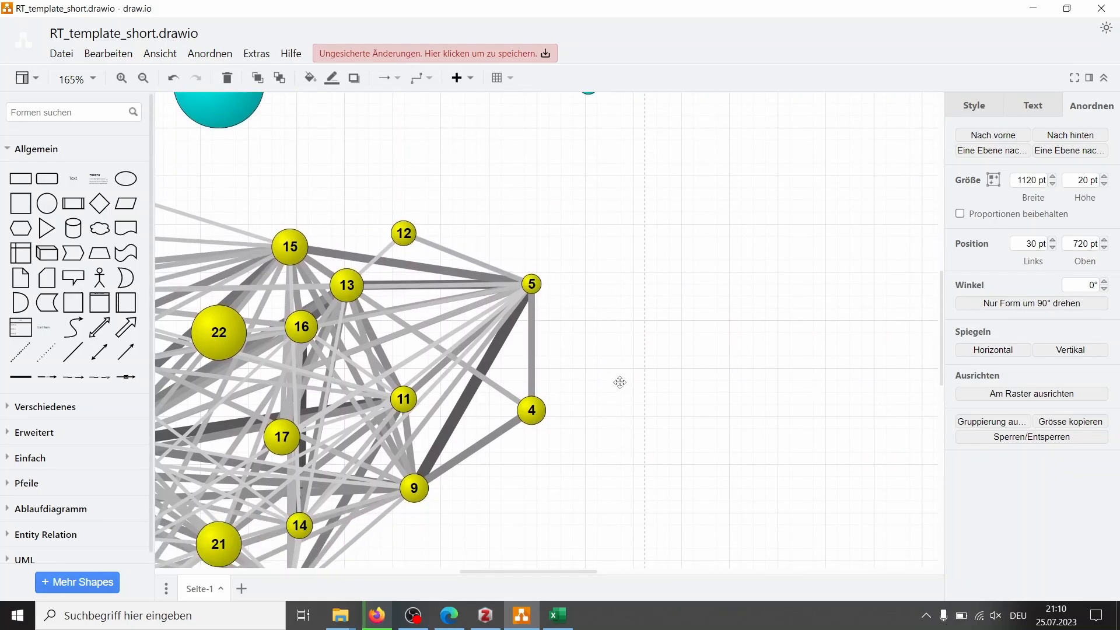
scroll(620, 383, down, 2)
scroll(620, 382, down, 2)
scroll(620, 383, down, 4)
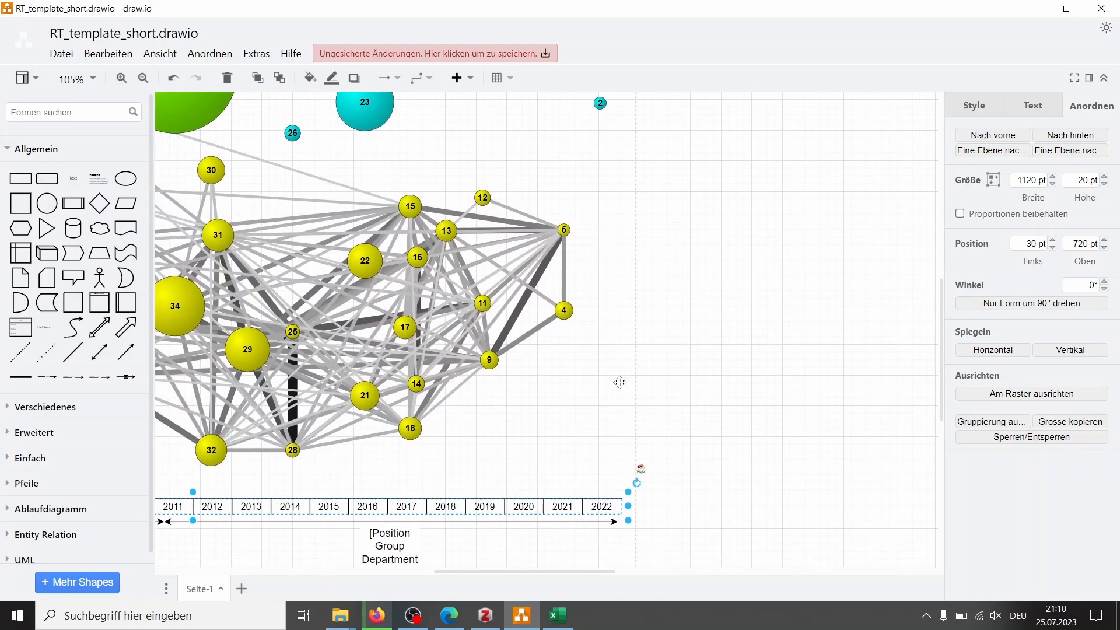
scroll(401, 421, left, 6)
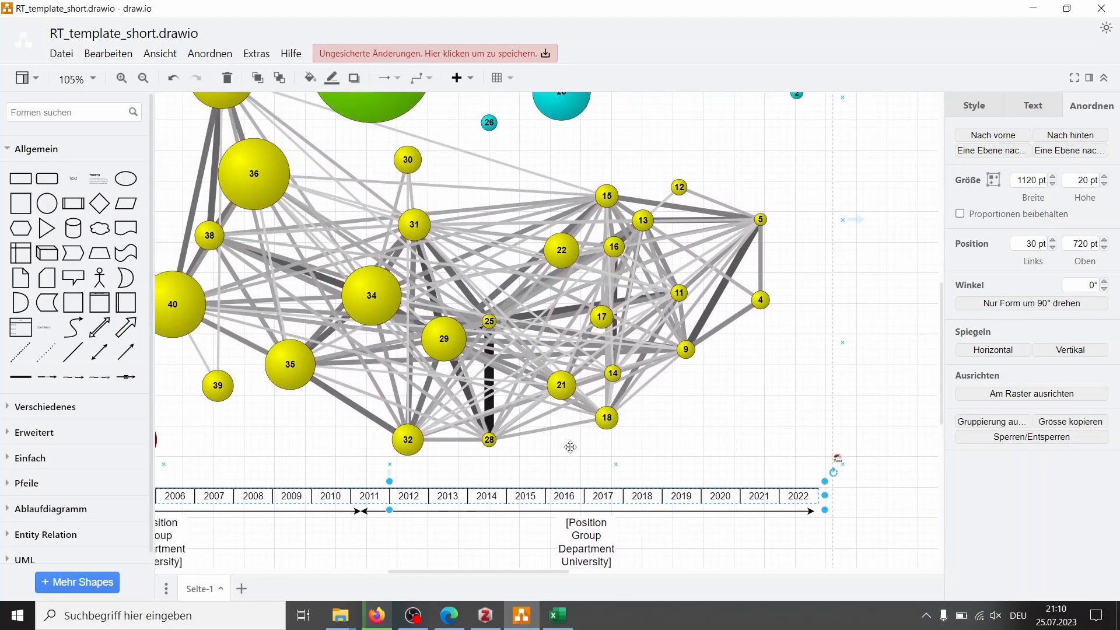
scroll(335, 446, left, 7)
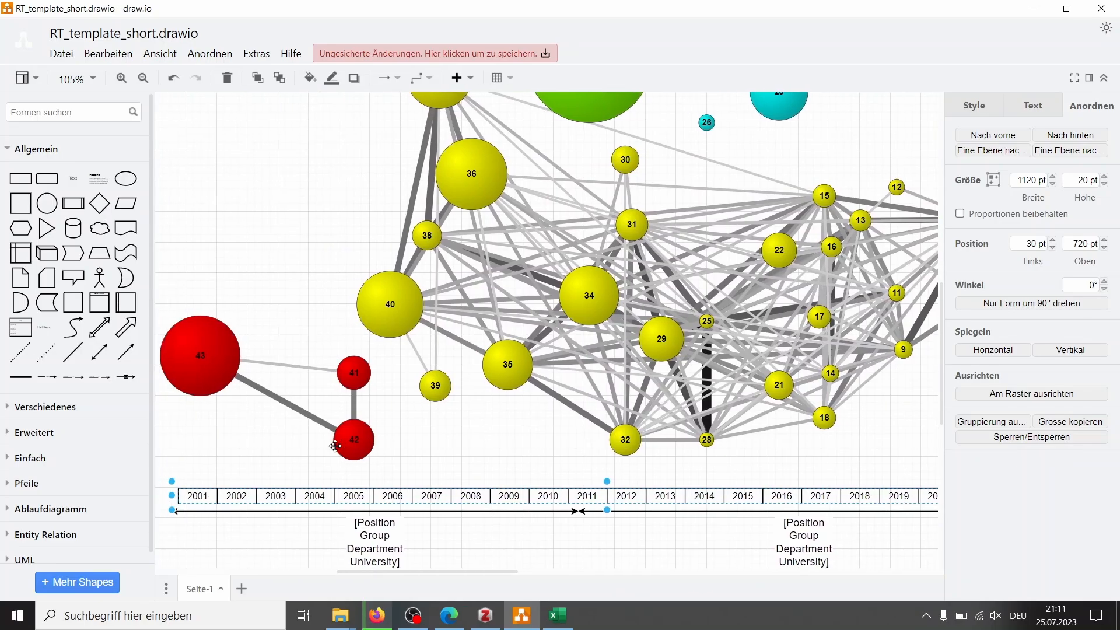
scroll(335, 445, down, 2)
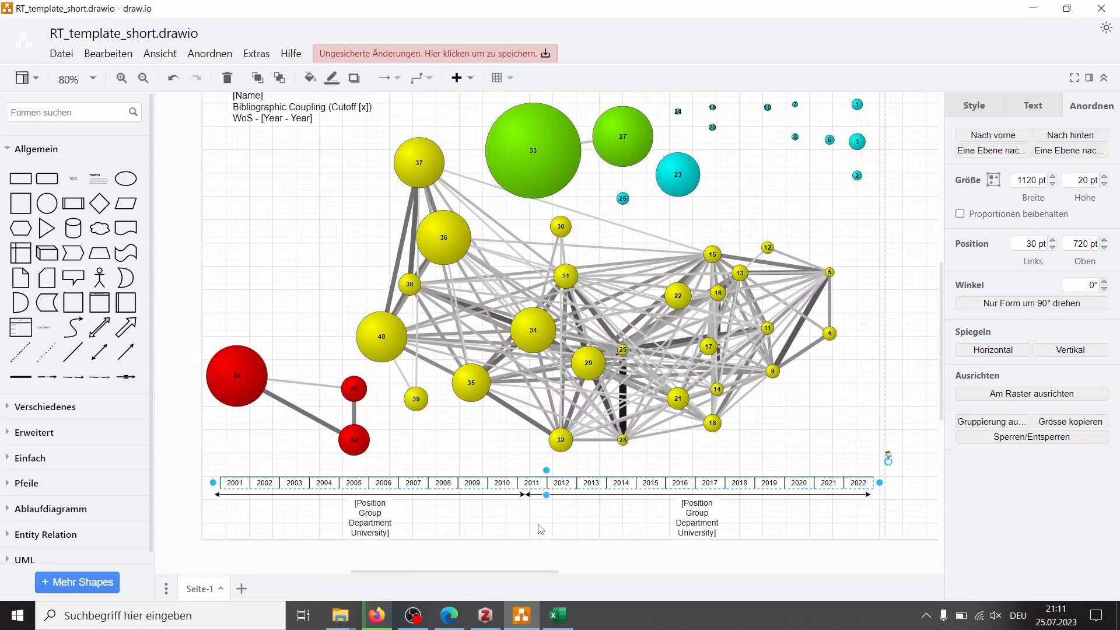
Save the diagram with the stretched 2001 to 2022 timeline
click(561, 530)
key(ctrl+s)
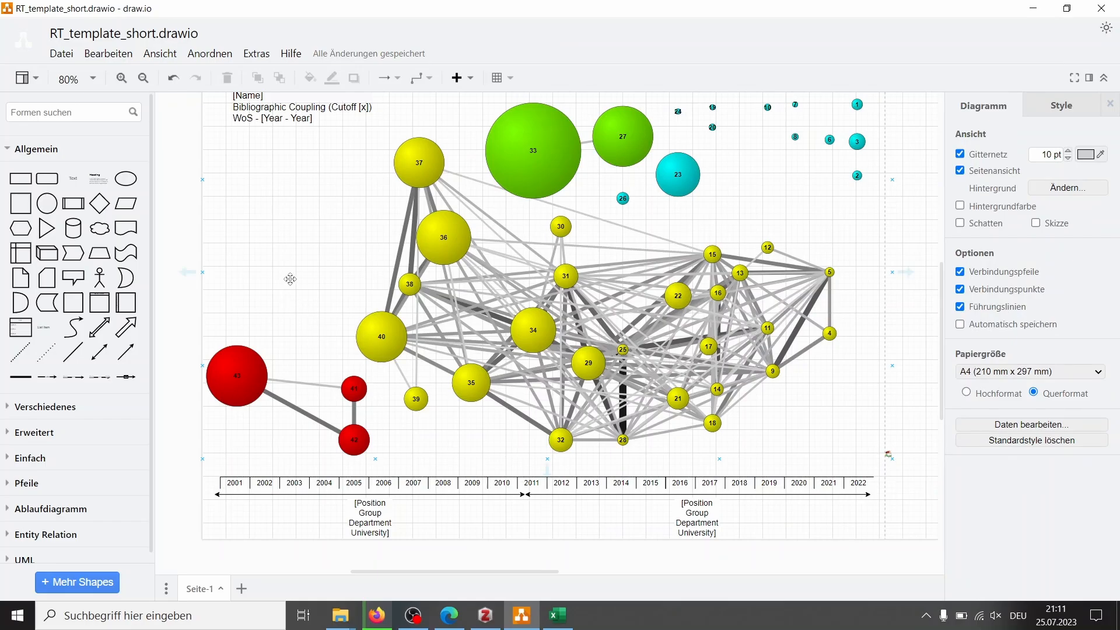
scroll(290, 279, up, 2)
scroll(290, 279, down, 1)
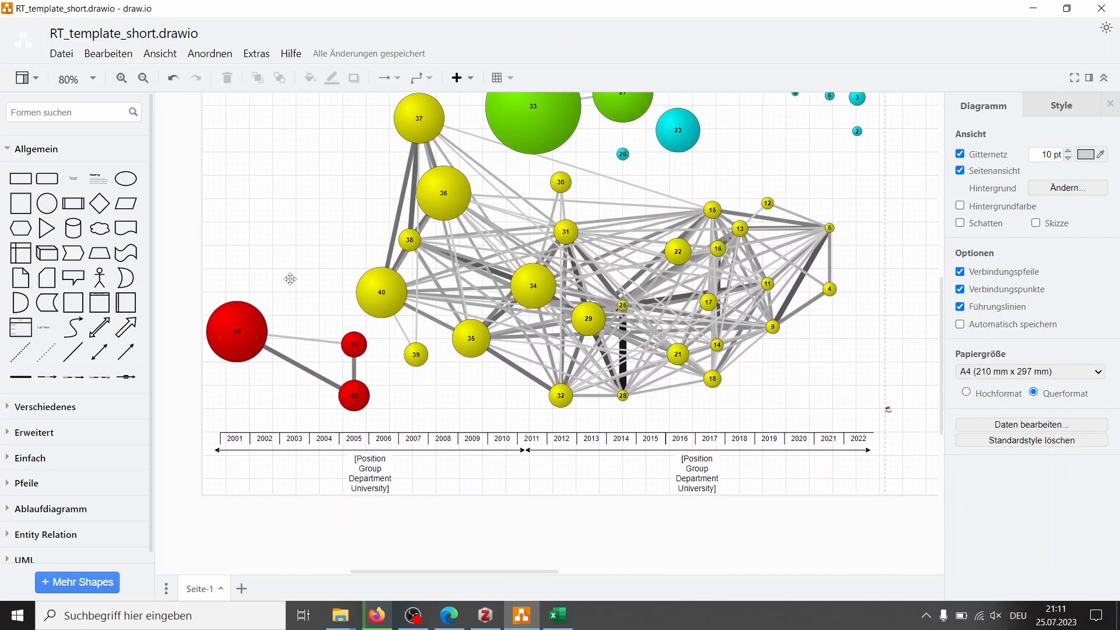
key(alt+Tab)
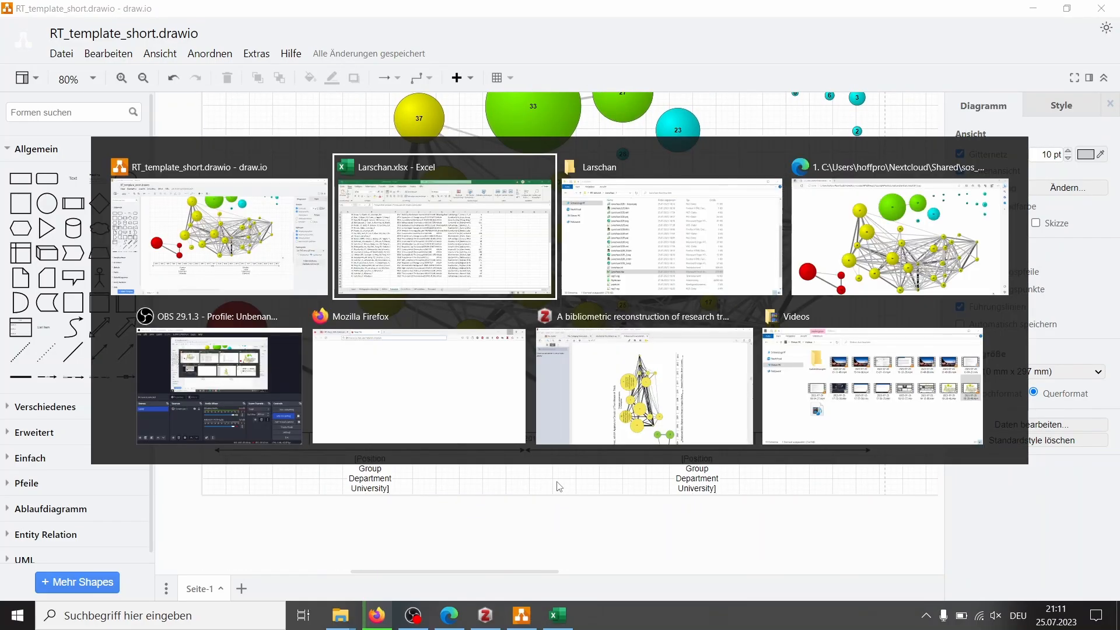
key(alt+Tab)
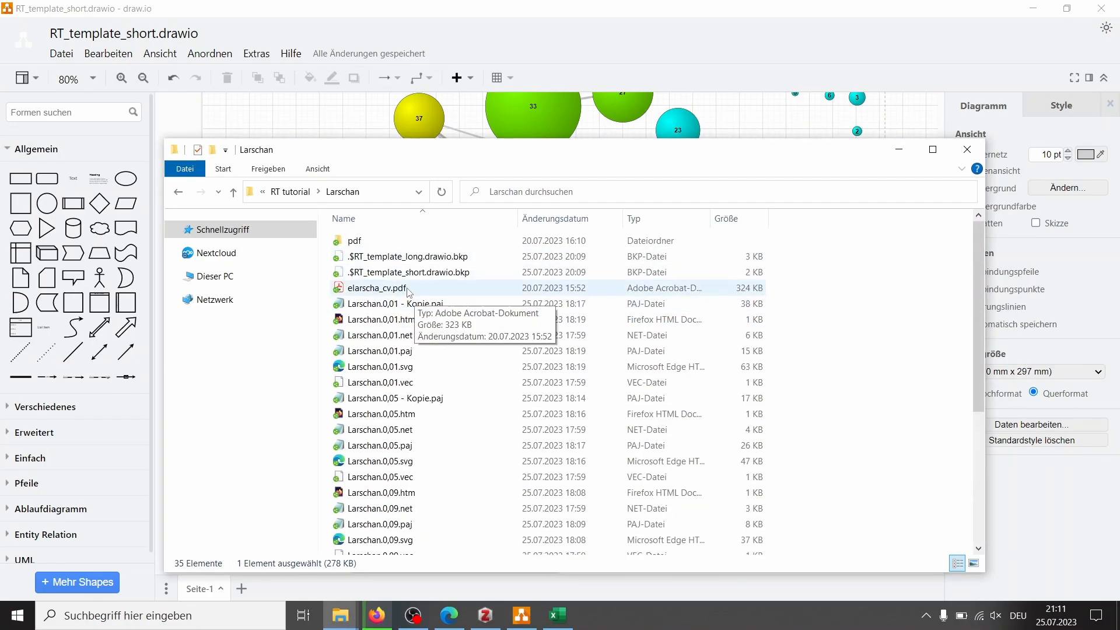
click(407, 289)
double_click(407, 289)
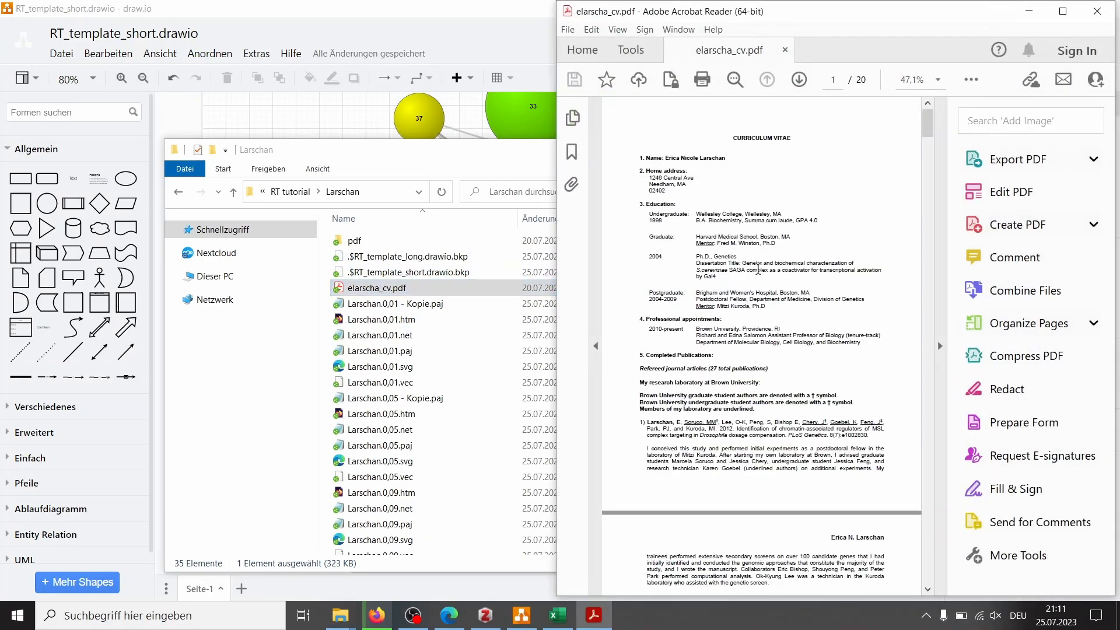
click(593, 265)
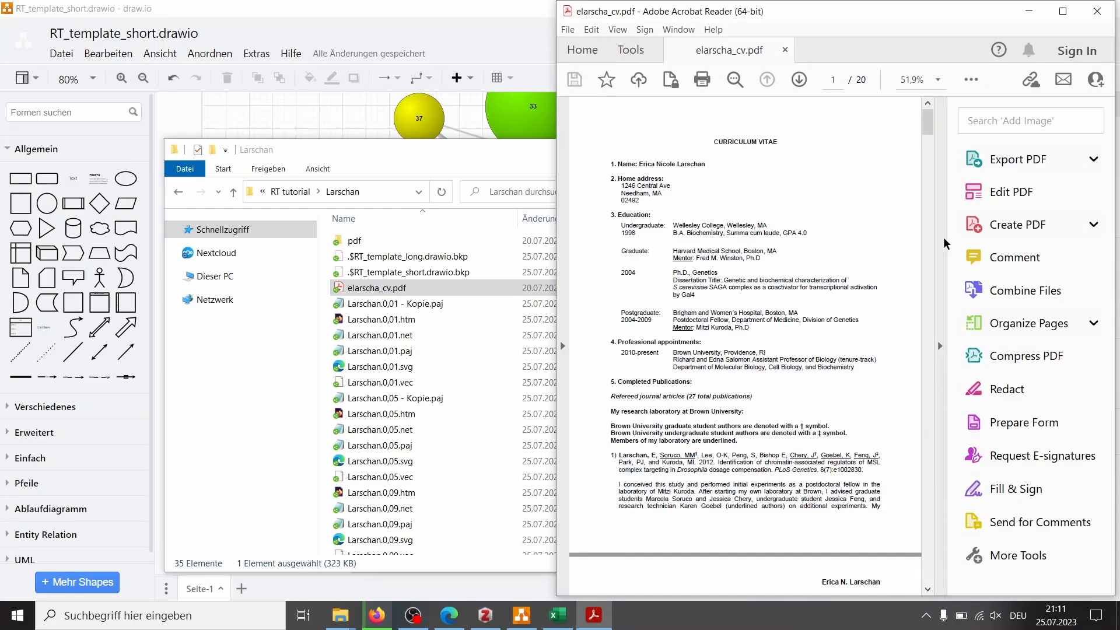
click(945, 240)
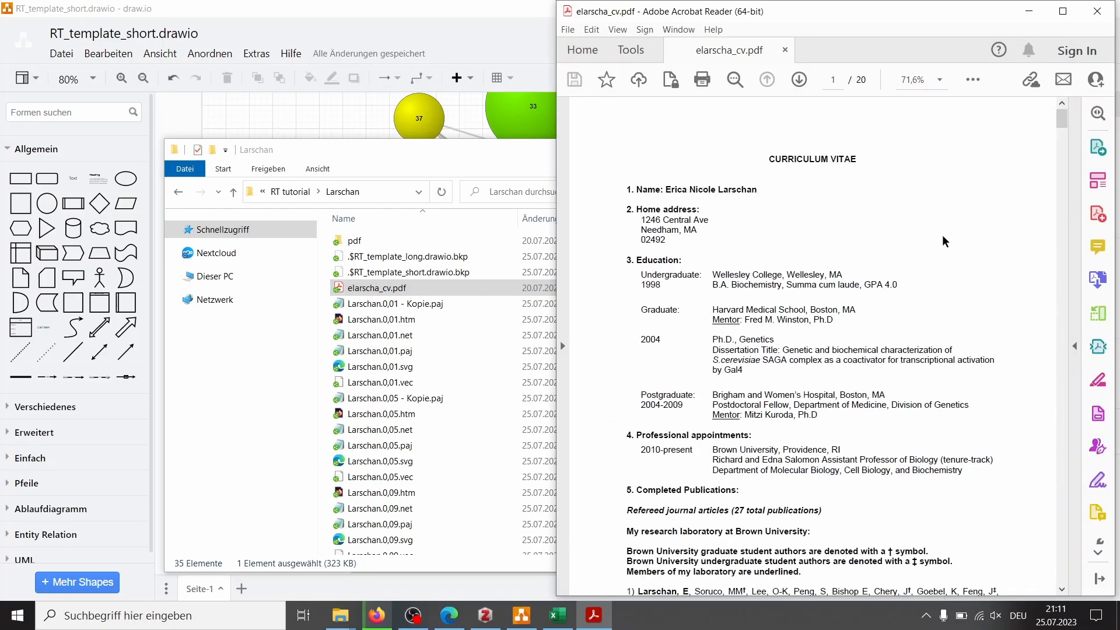
click(1096, 578)
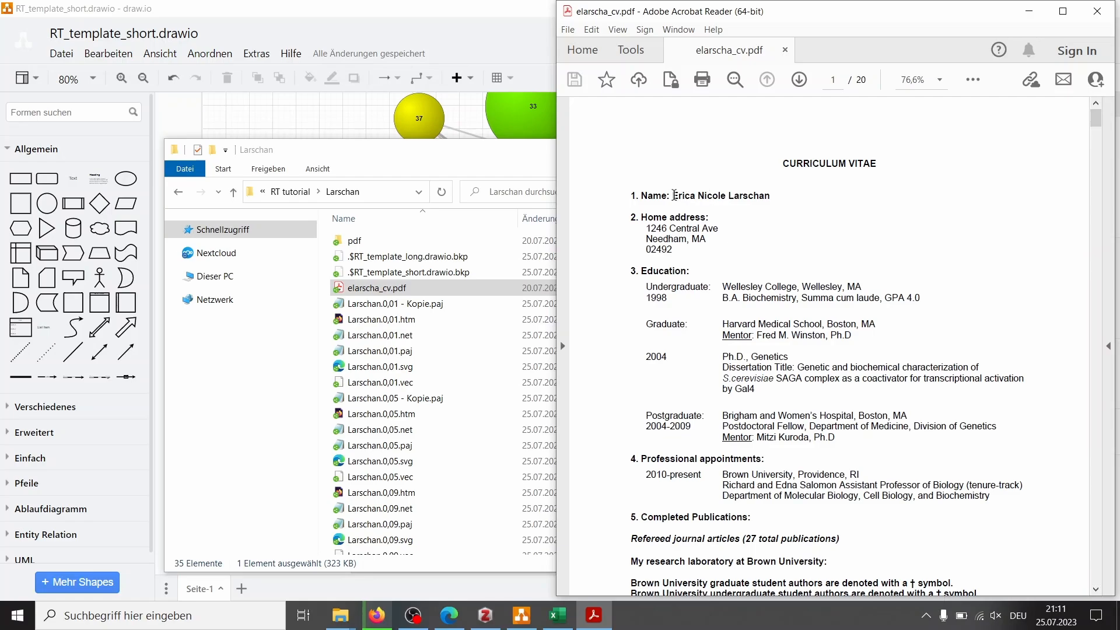
Copy the researcher's full name from the CV and replace the [Name] placeholder in the draw.io title block with it
drag(674, 195, 775, 194)
key(ctrl+c)
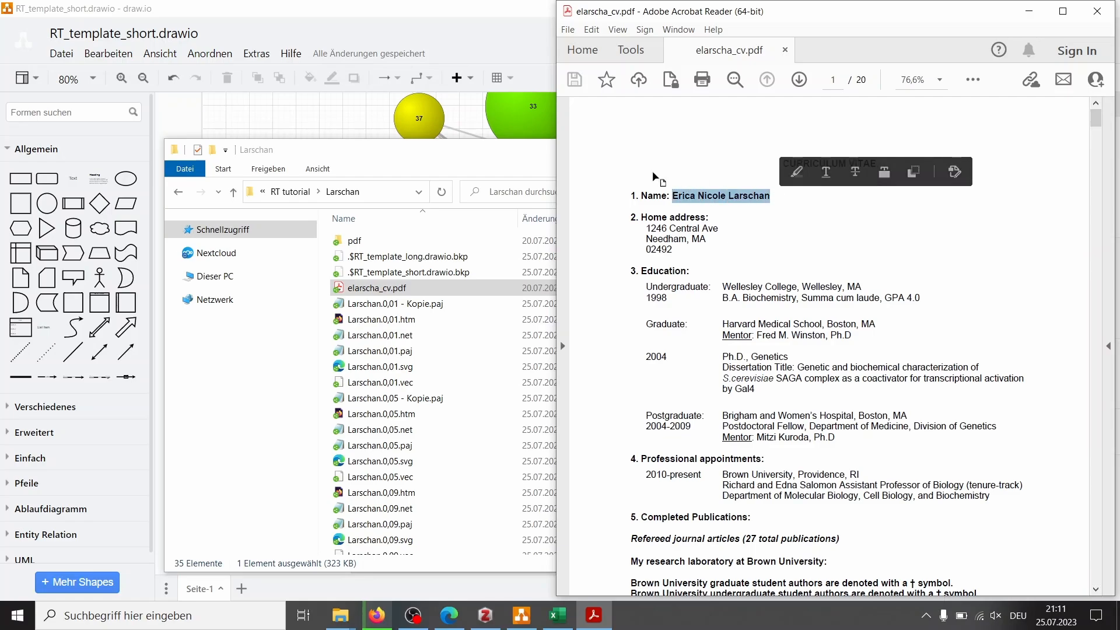
click(407, 33)
scroll(332, 218, up, 4)
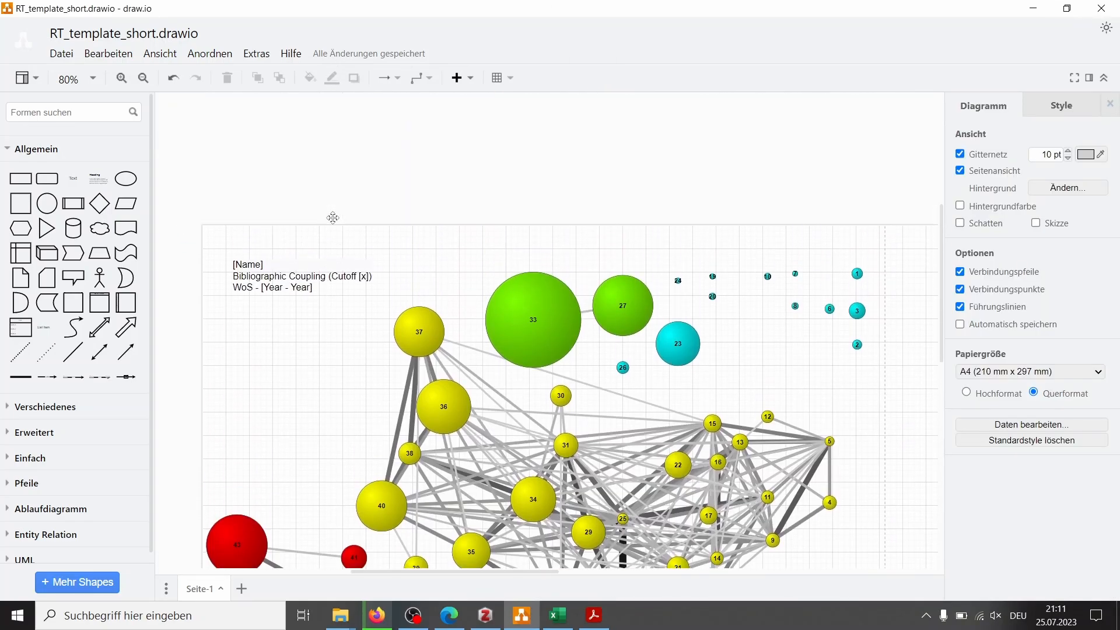
click(267, 286)
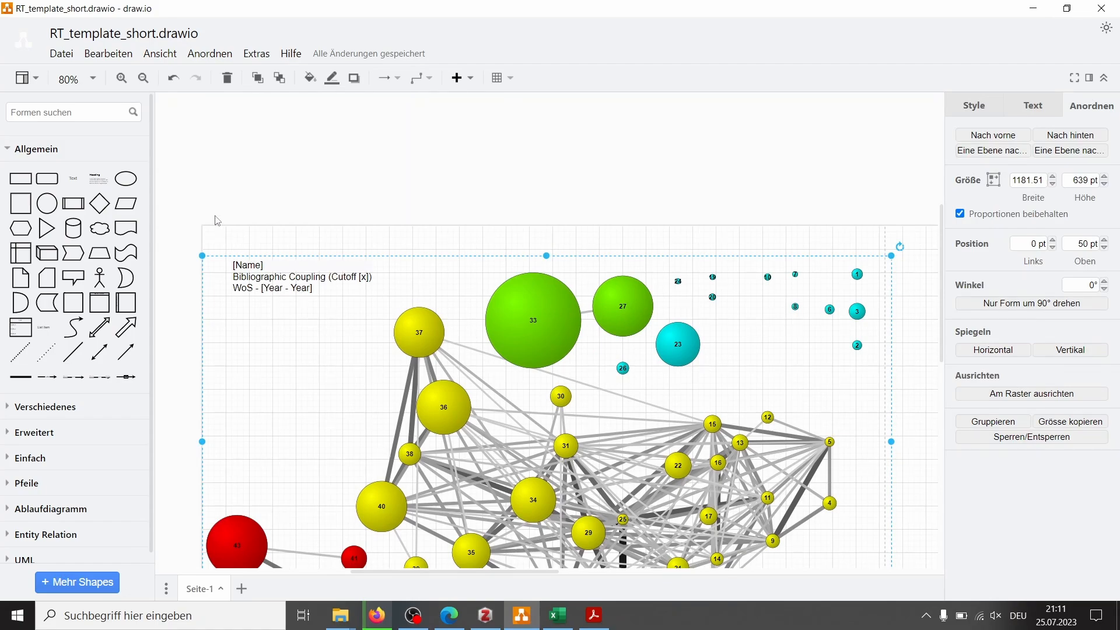
drag(211, 215, 397, 330)
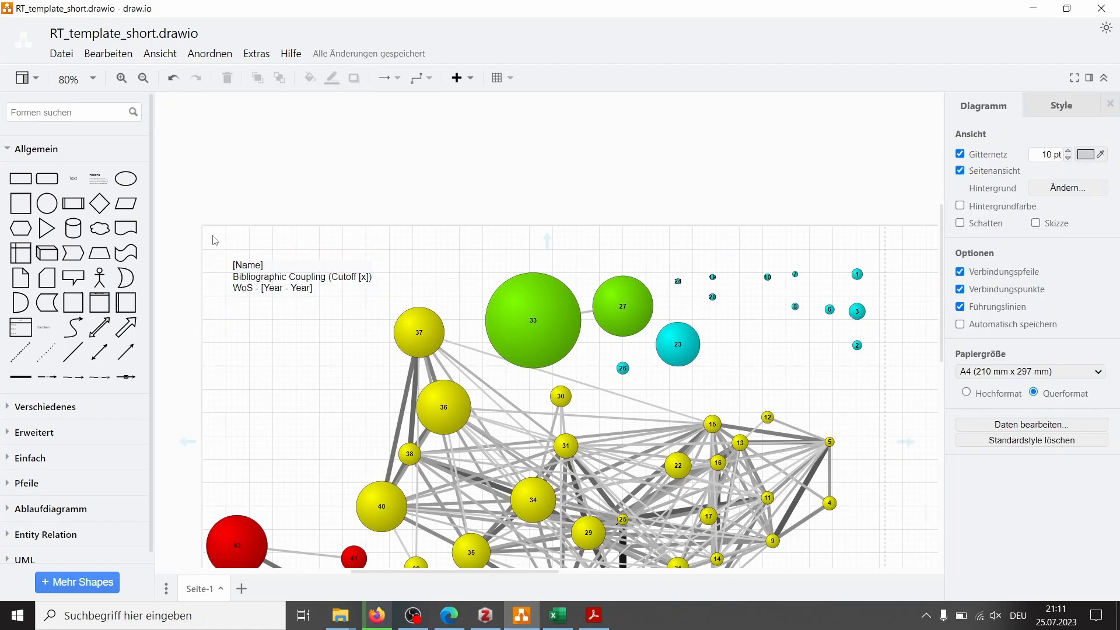
drag(195, 226, 437, 338)
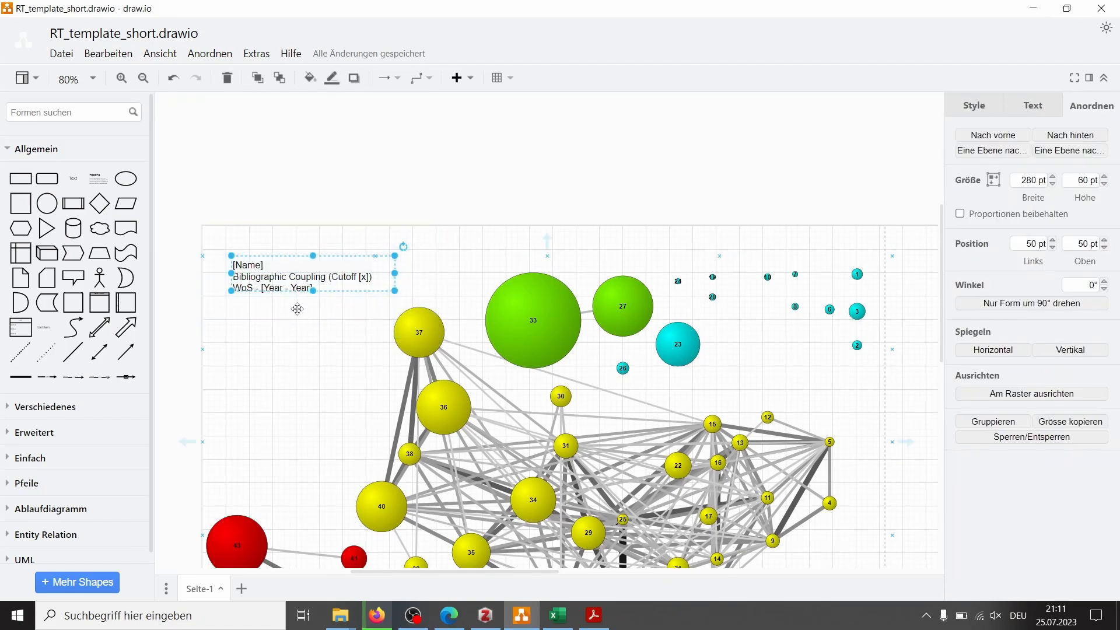
key(F2)
key(Left)
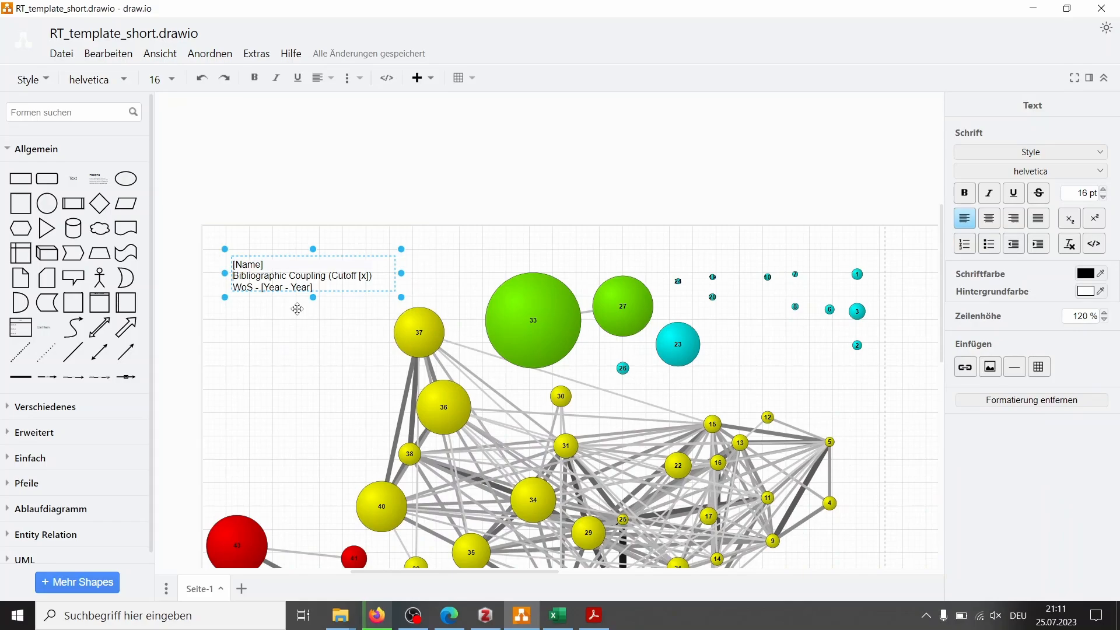
key(shift+Right)
key(shift+Right)
key(shift+Right)
key(shift+Right)
key(shift+Right)
key(shift+Right)
key(ctrl+v)
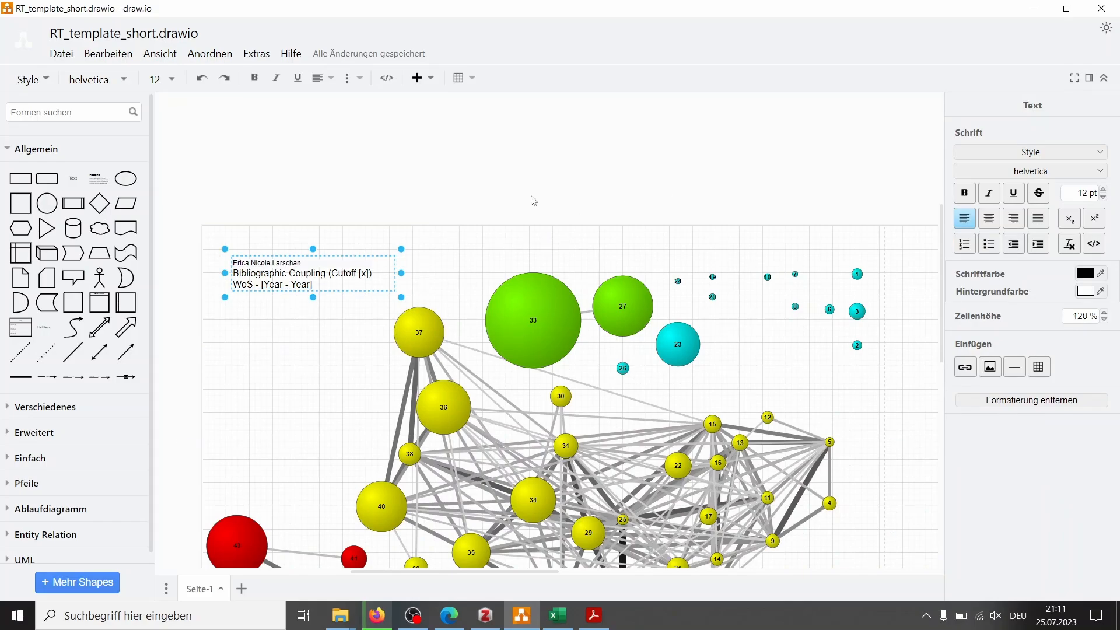
Set the font size of the pasted name line in the title block to 16 pt
key(shift+End)
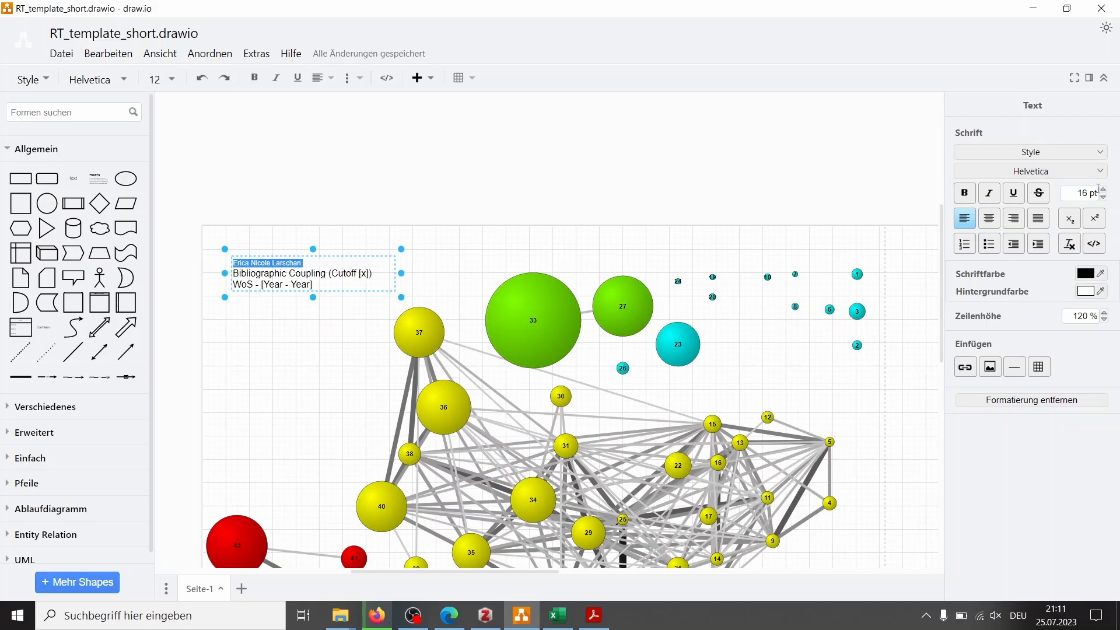
click(1102, 191)
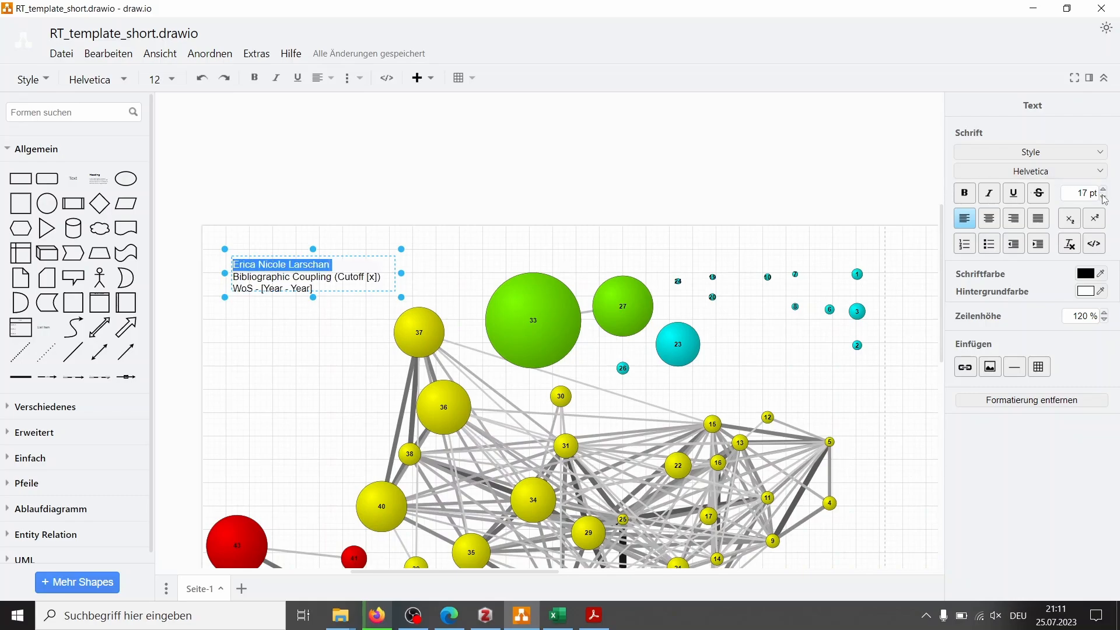
click(1103, 198)
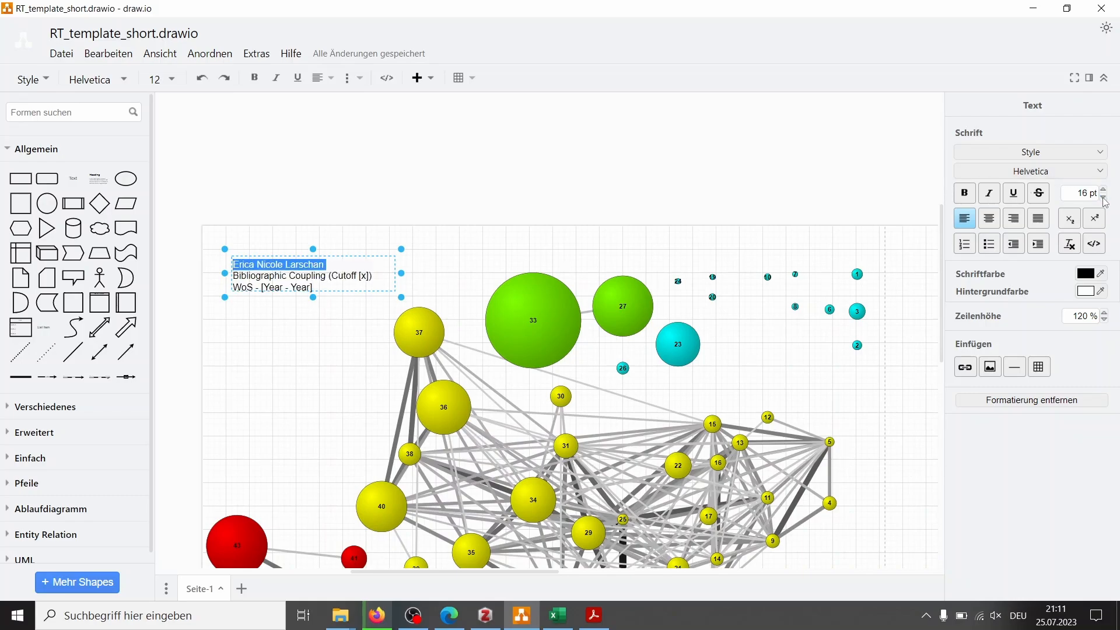
Set the cutoff in the title block to 0,09 and replace the WoS year range placeholder with 2001-2022
click(328, 279)
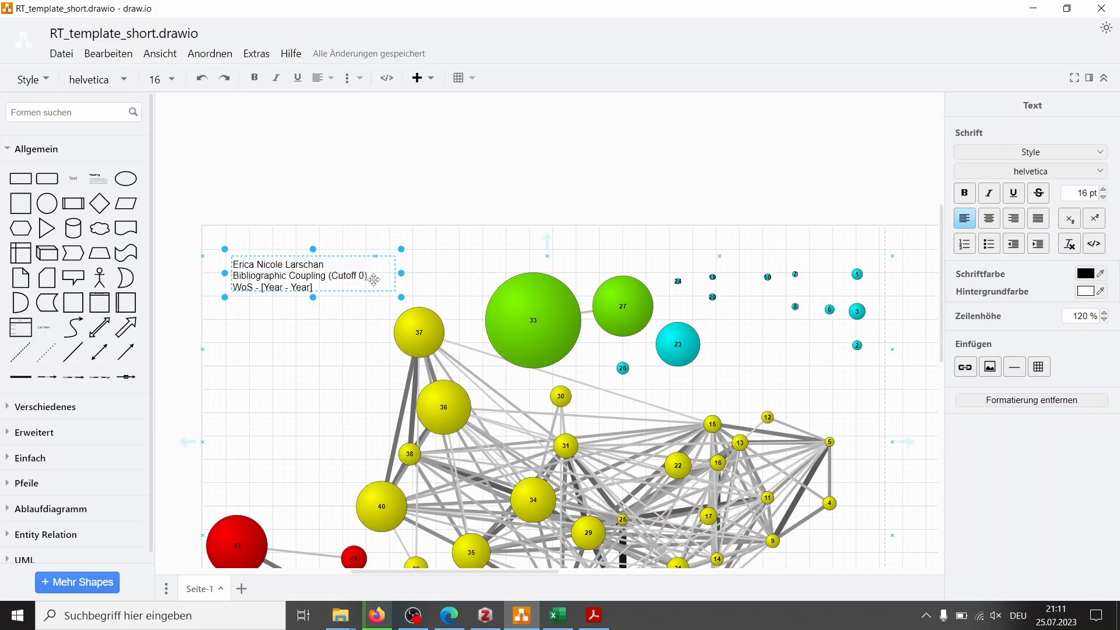
text(,09)
drag(312, 288, 258, 288)
text(2001-2022)
click(374, 189)
scroll(413, 167, down, 5)
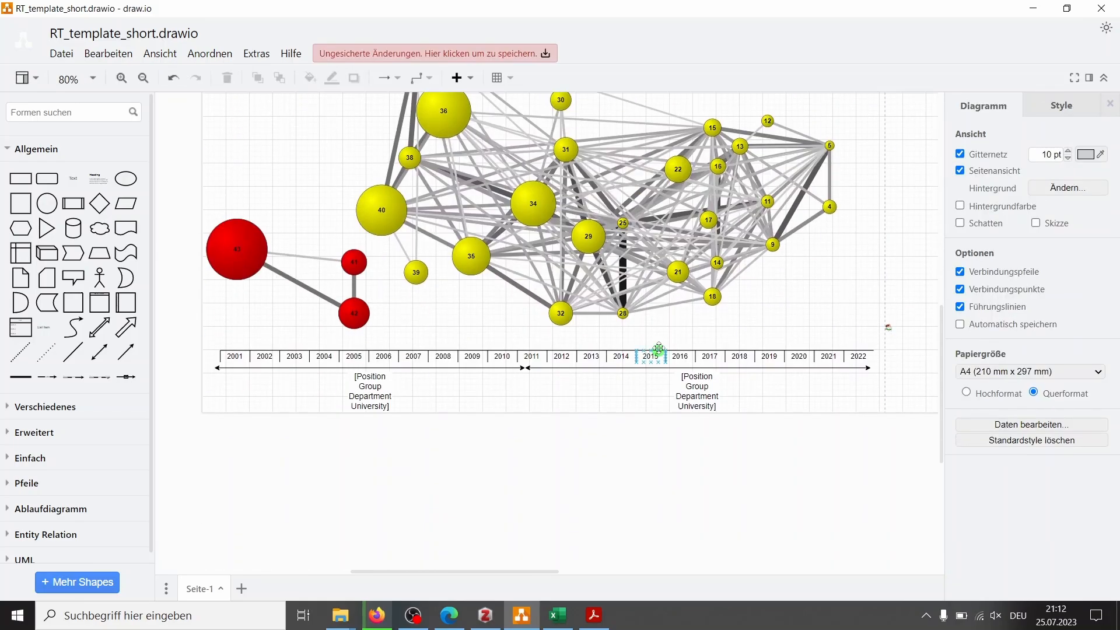
Check the education and appointment dates in the CV, and shorten the first position arrow below the timeline to end at 510 pt, under 2010
key(alt+Tab)
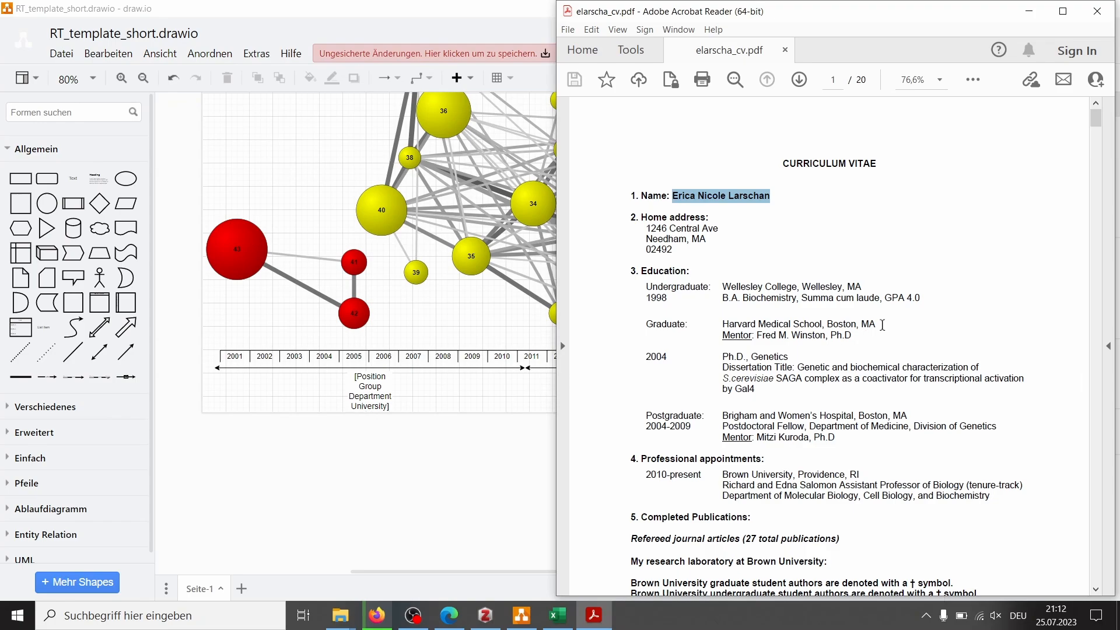
scroll(882, 325, down, 2)
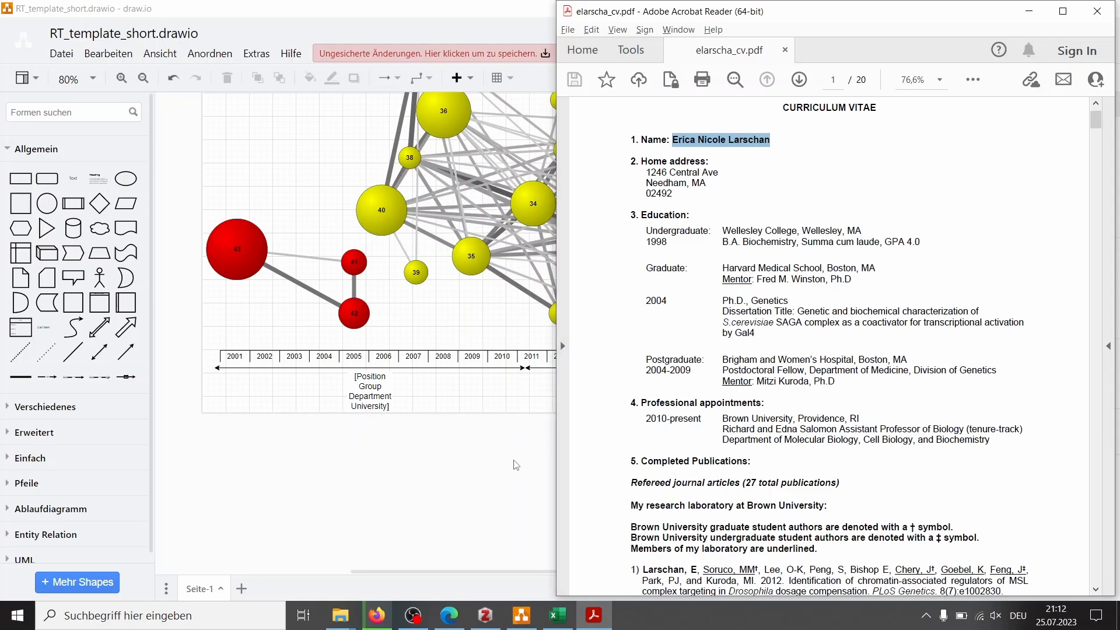
click(603, 414)
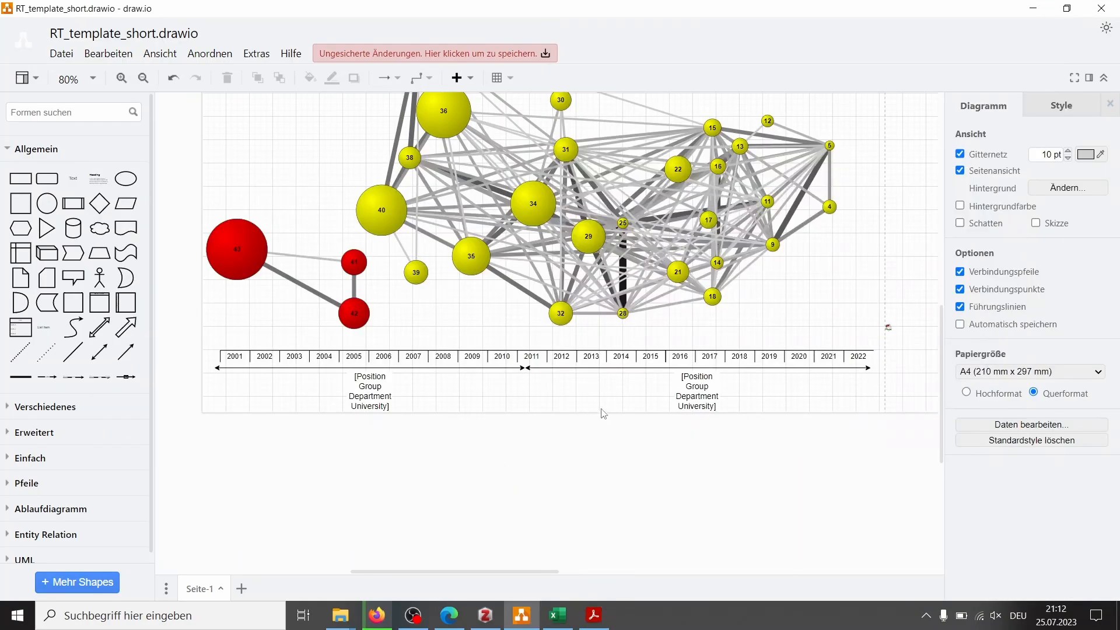
click(518, 368)
mouse_move(519, 368)
mouse_down()
mouse_move(431, 367)
mouse_move(500, 369)
mouse_up()
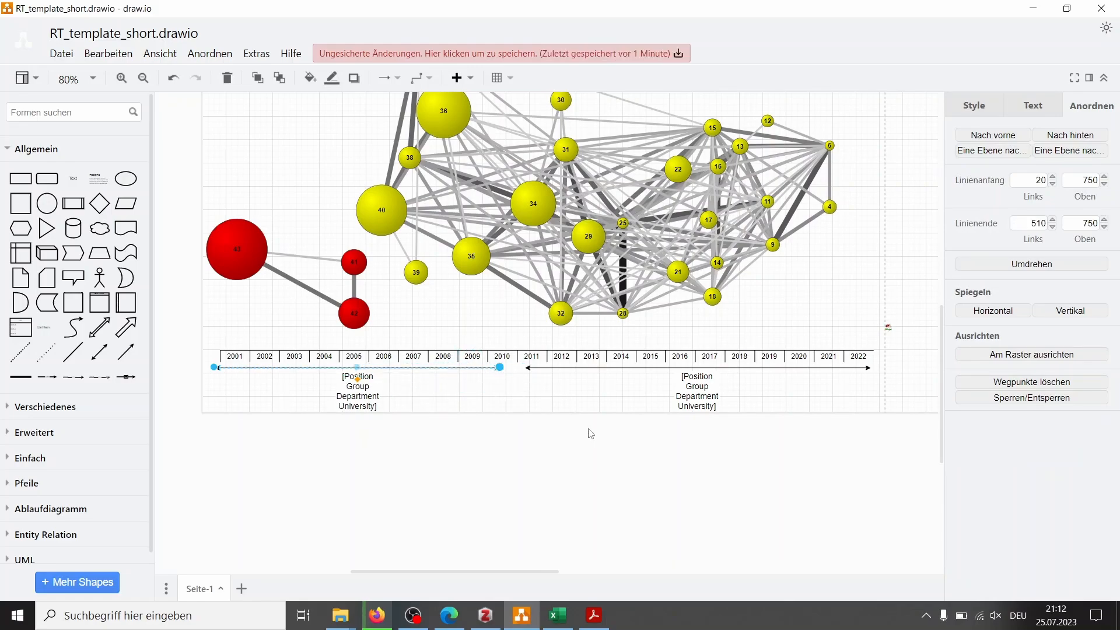
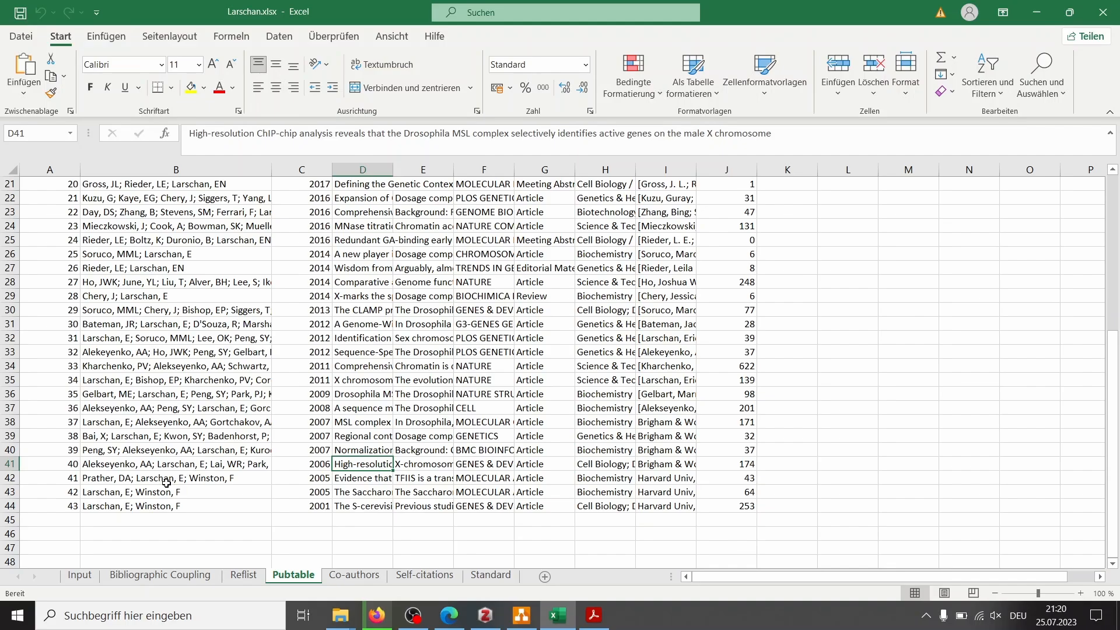
Review the author lists of publications 36 to 43 in the Pubtable sheet of Larschan.xlsx against the network nodes
click(173, 484)
key(alt+Tab)
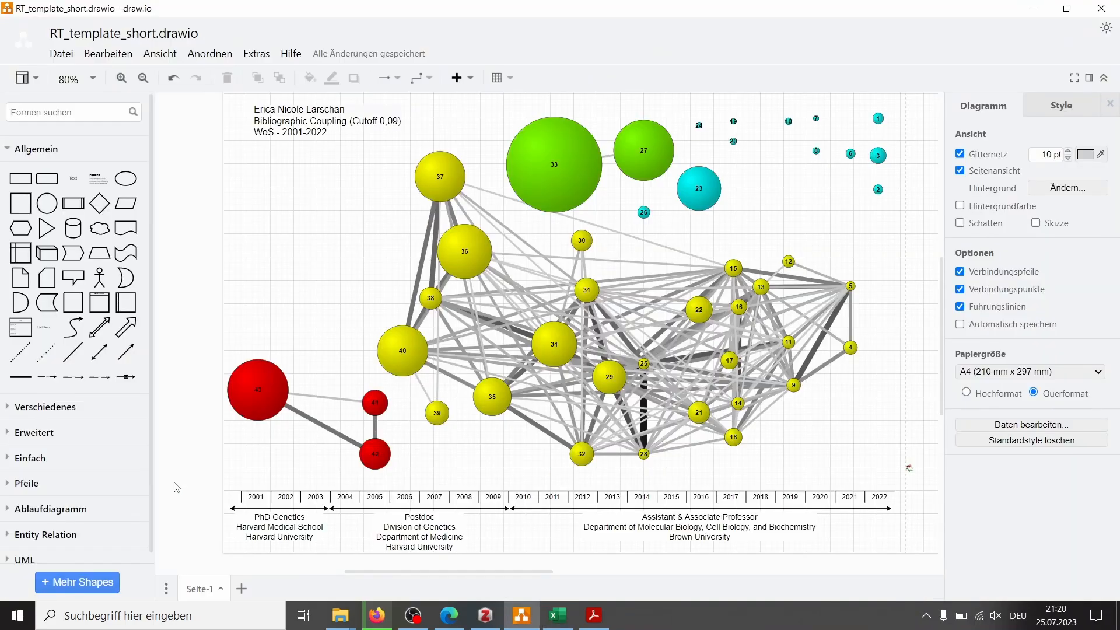
key(alt+Tab)
key(Down)
key(Down)
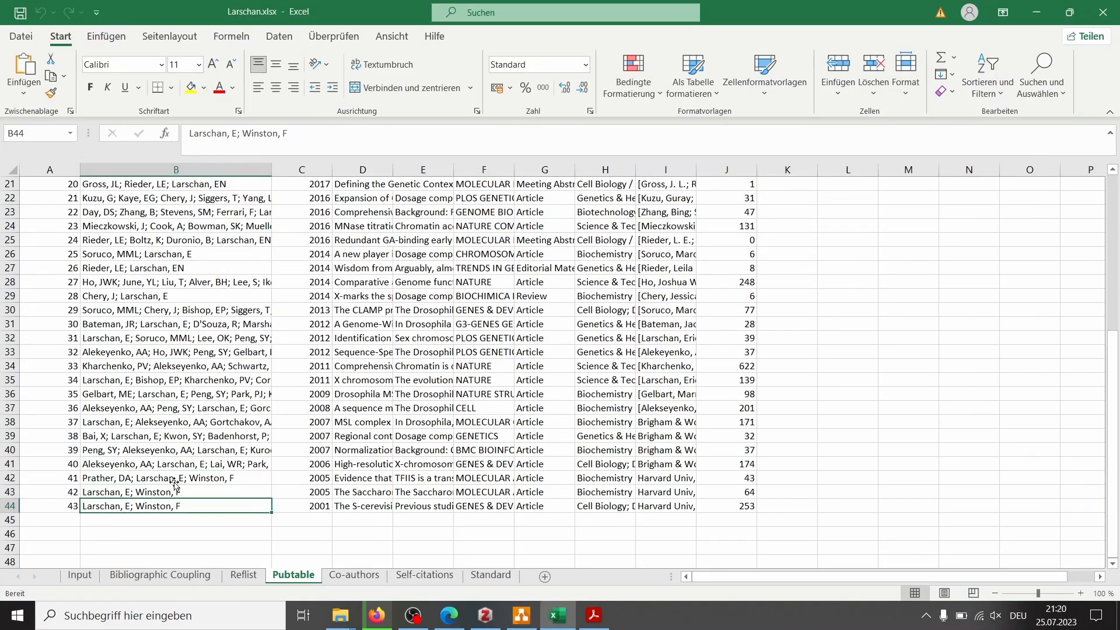
key(Up)
key(Up)
key(Up)
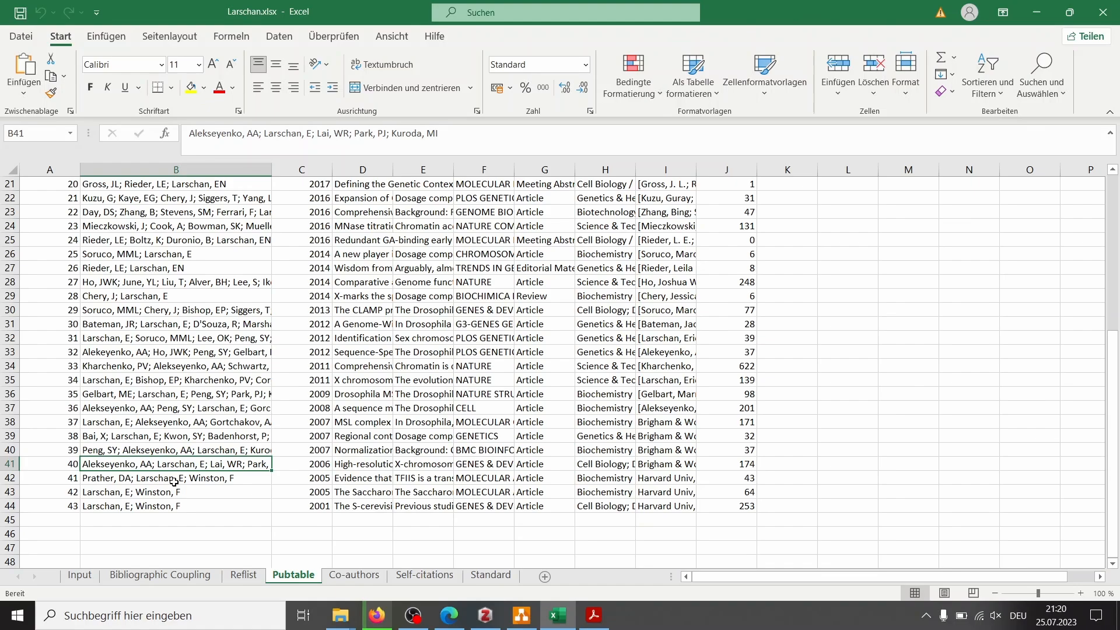
key(Up)
key(Up)
key(Up)
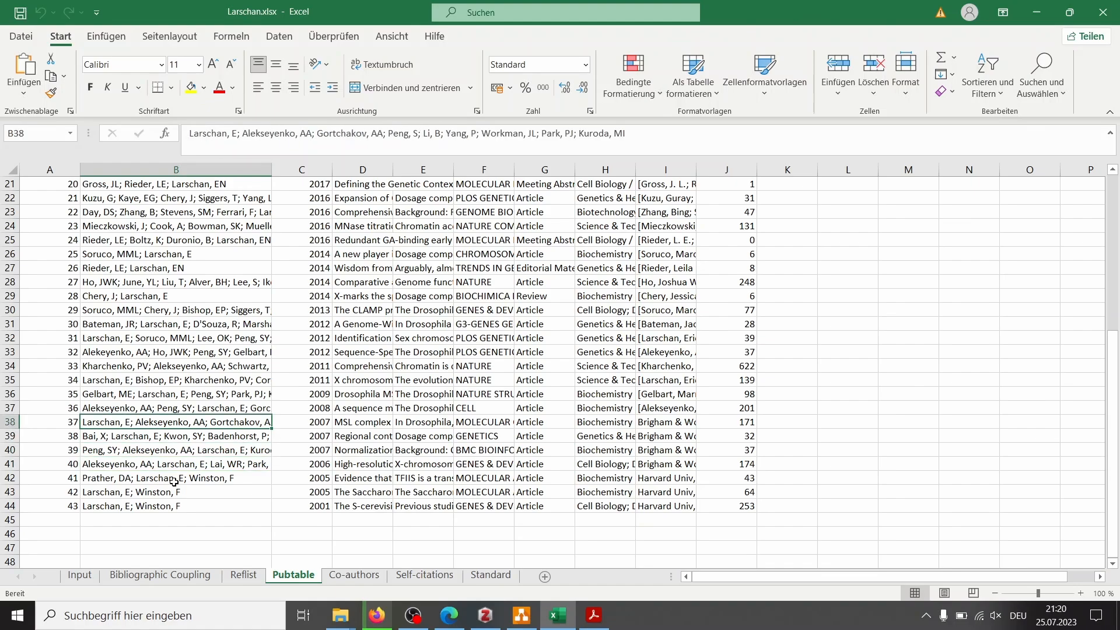
key(Up)
key(Down)
key(Down)
key(Down)
key(Down)
key(Down)
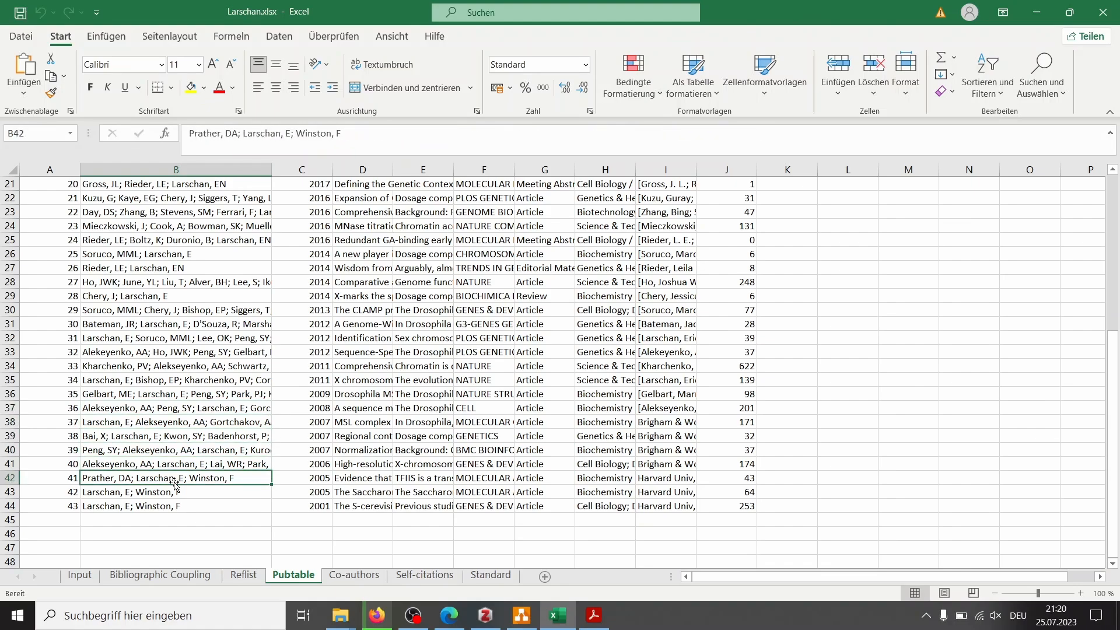
key(Down)
key(Up)
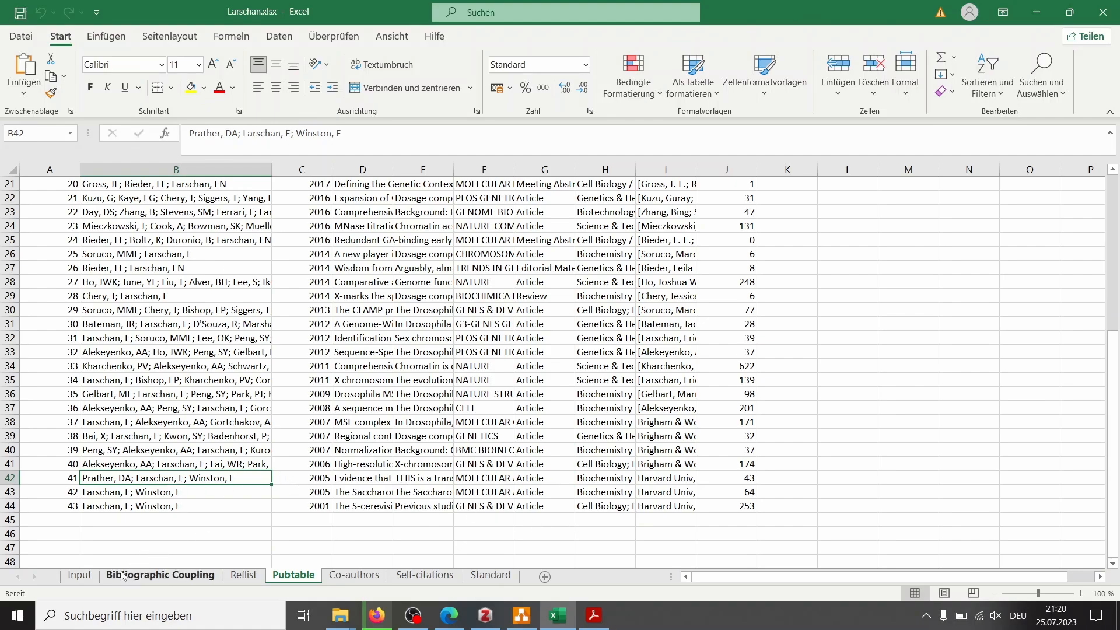
Read the full titles of publications 41 to 43 in the Pubtable sheet, enlarging the formula bar for long text
click(366, 483)
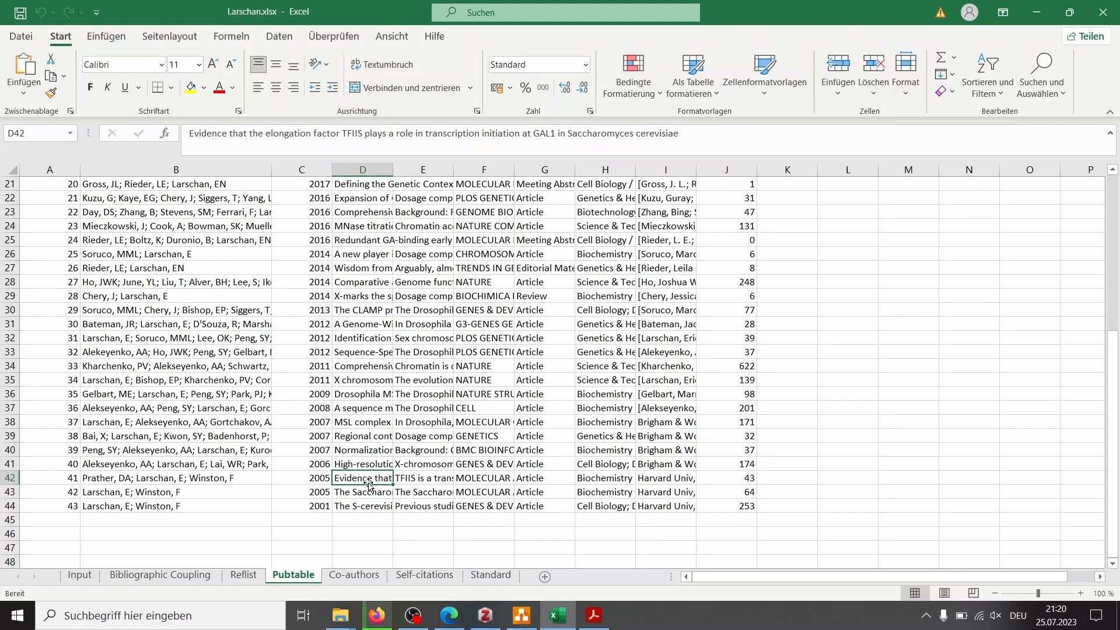
key(Down)
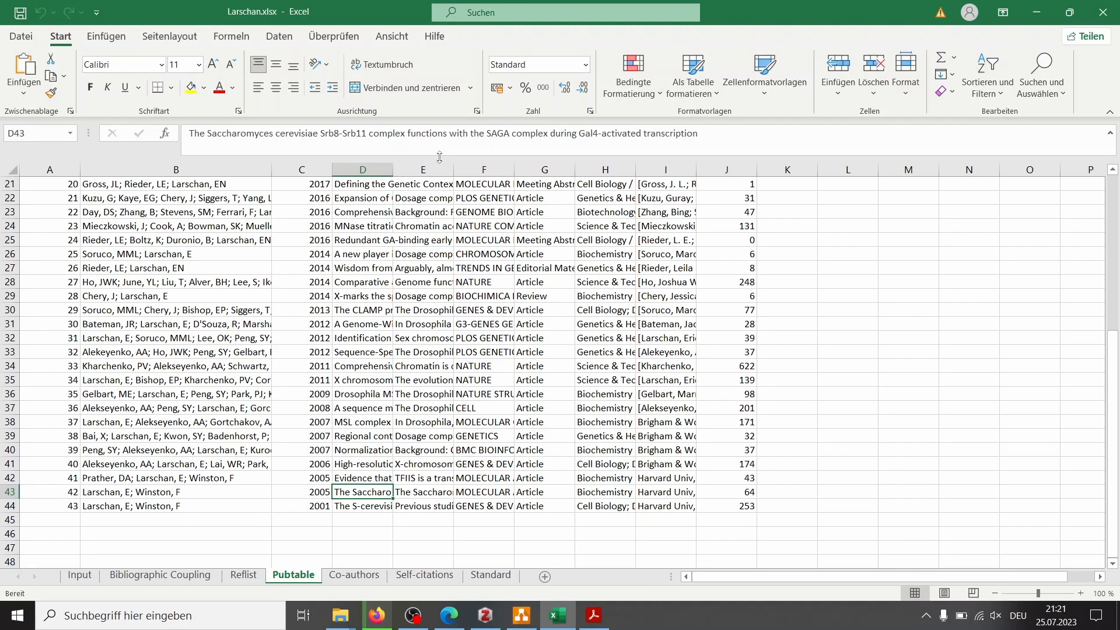
drag(441, 163, 429, 200)
key(Down)
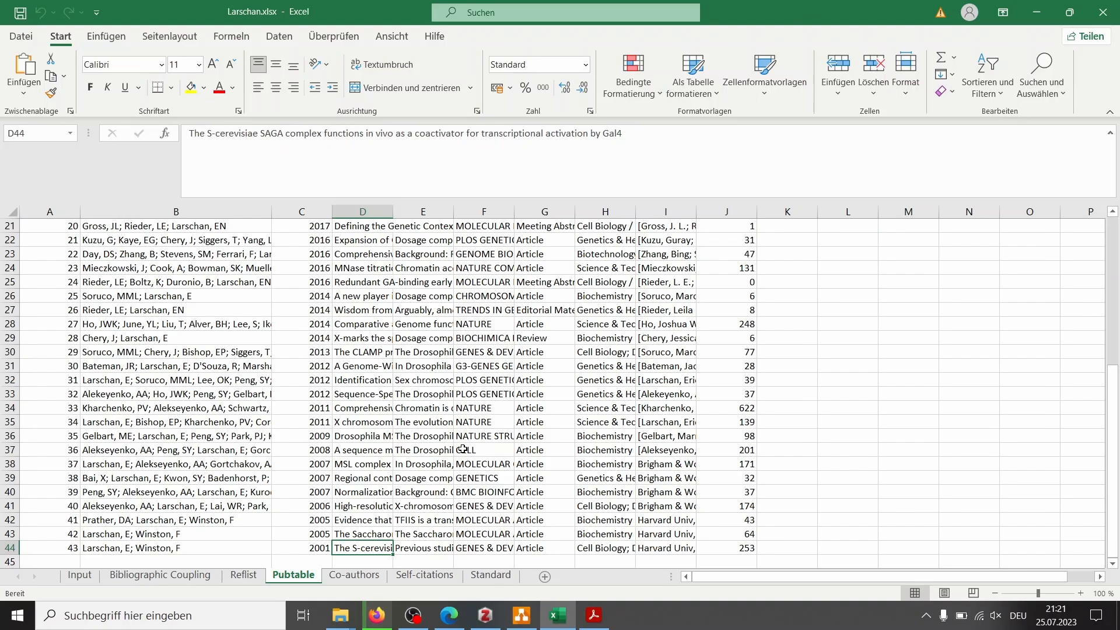
key(Up)
key(Up)
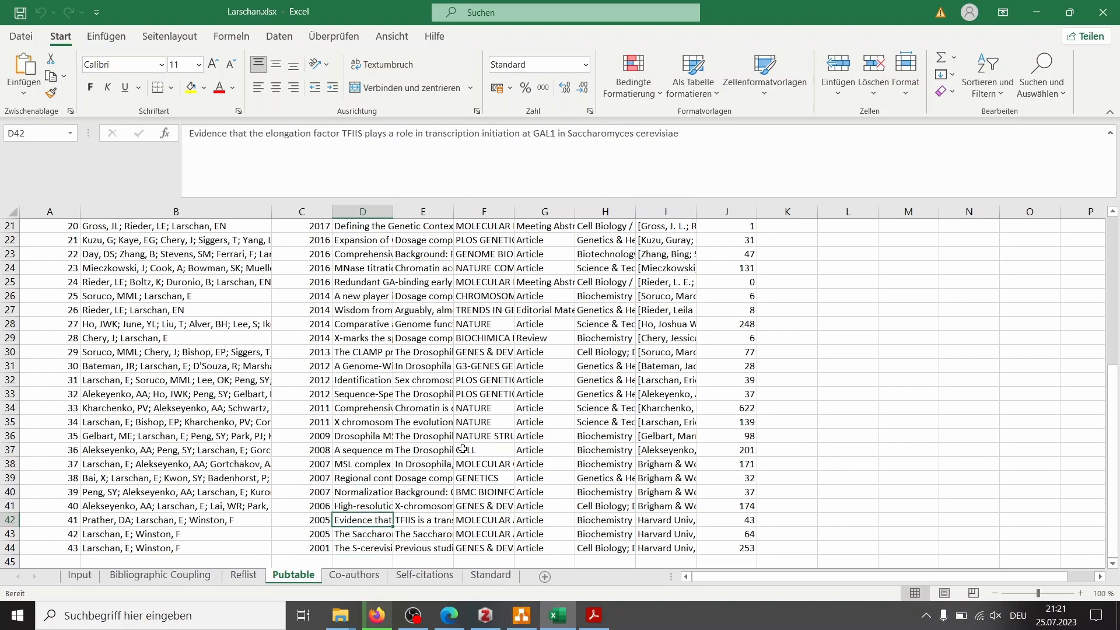
Read the abstracts of publications 41 to 43 in the Pubtable sheet and mark the word Saccharomyces in the last one
key(Right)
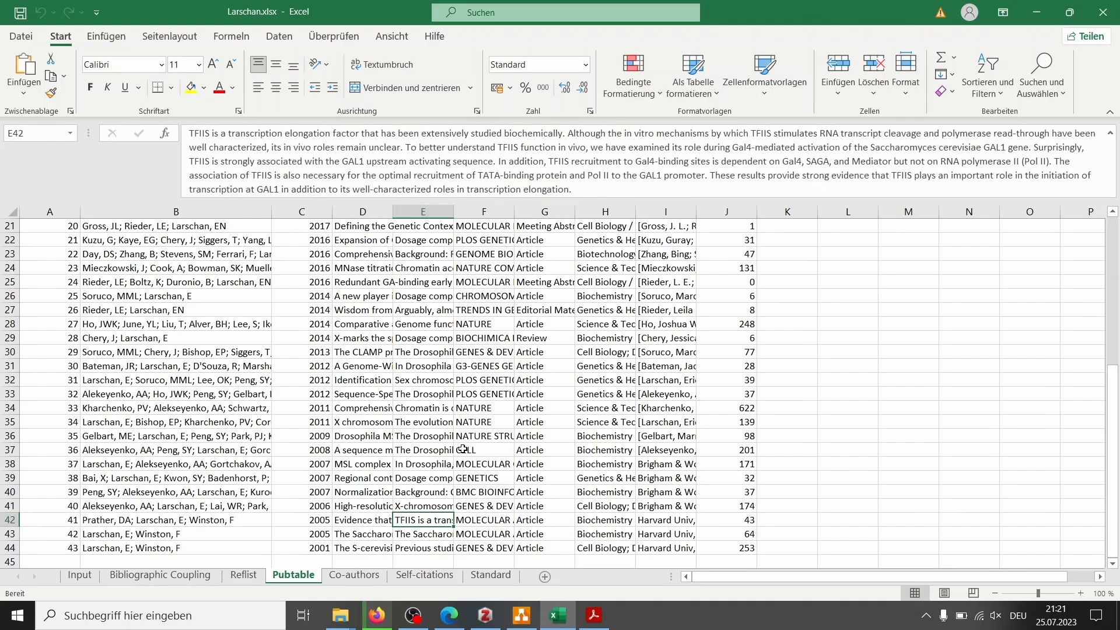
key(Down)
key(Down)
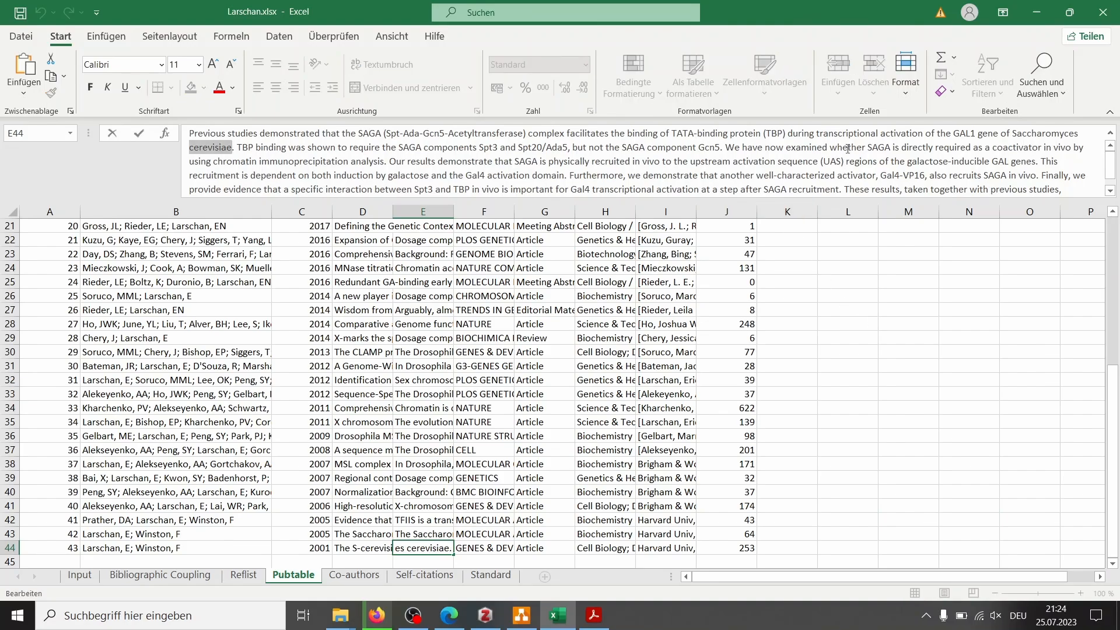
click(918, 135)
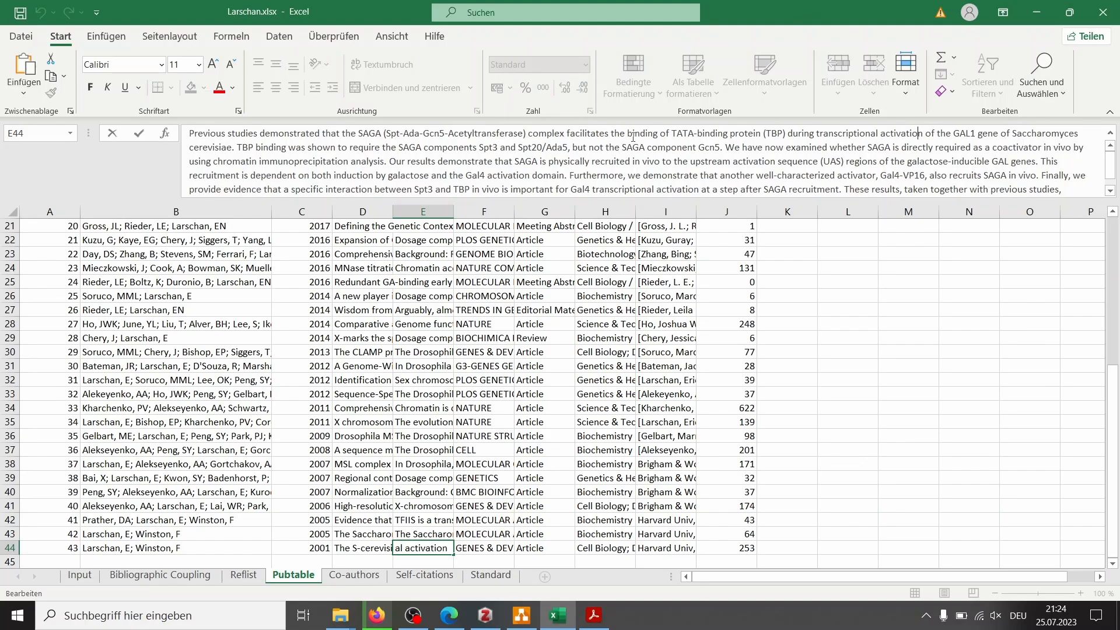
double_click(1034, 133)
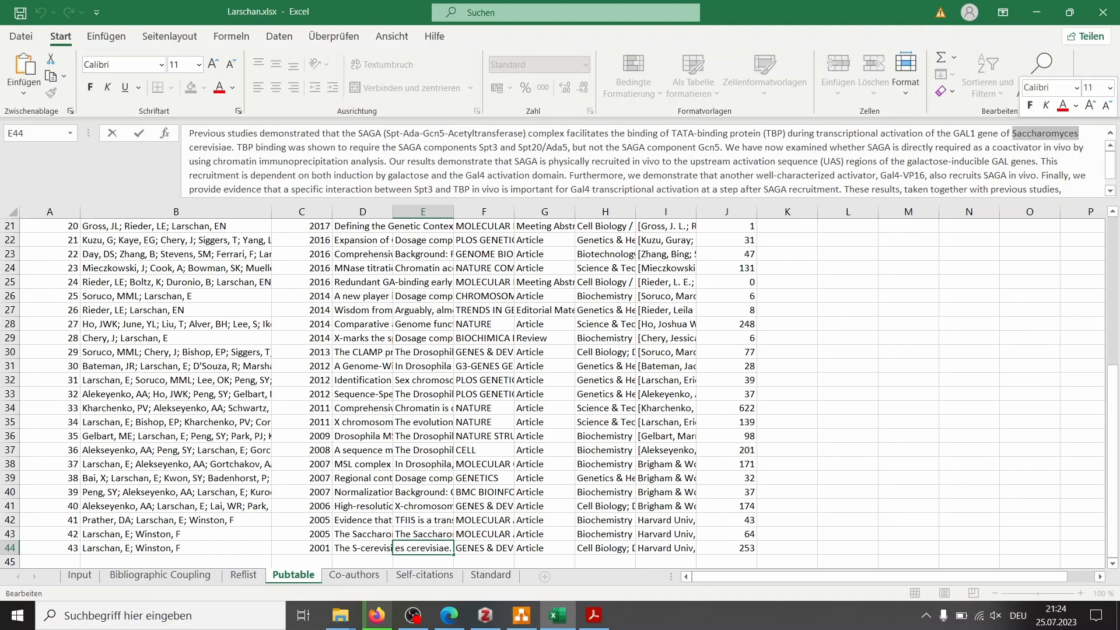
Switch to Firefox and look up Saccharomyces on Wikipedia, following through to the Saccharomyces cerevisiae article
key(alt+Tab)
key(alt+Tab)
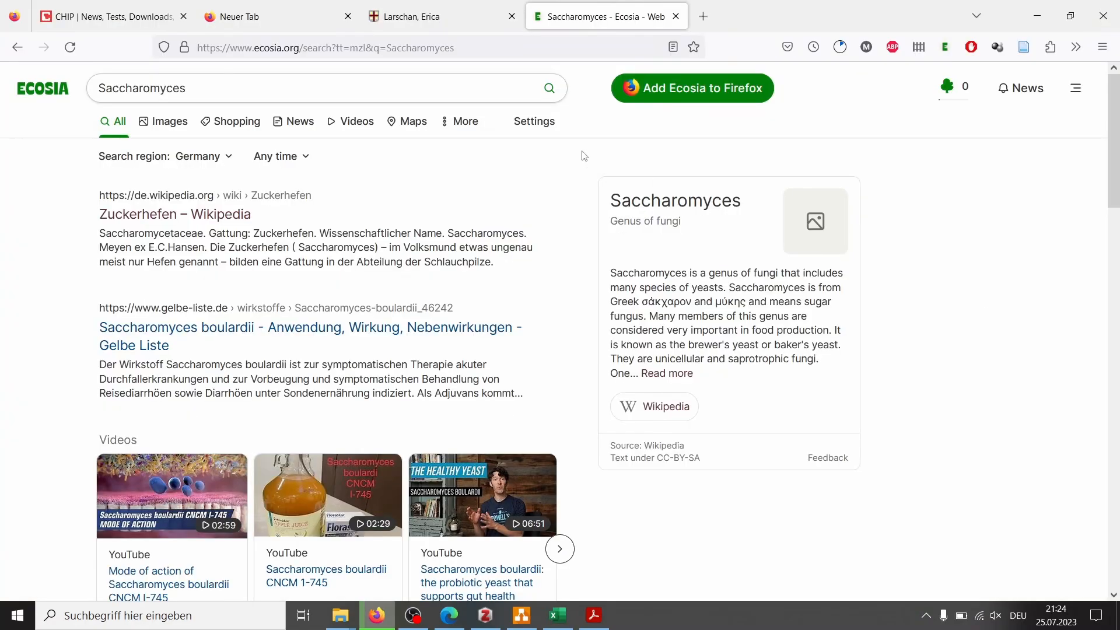
click(420, 95)
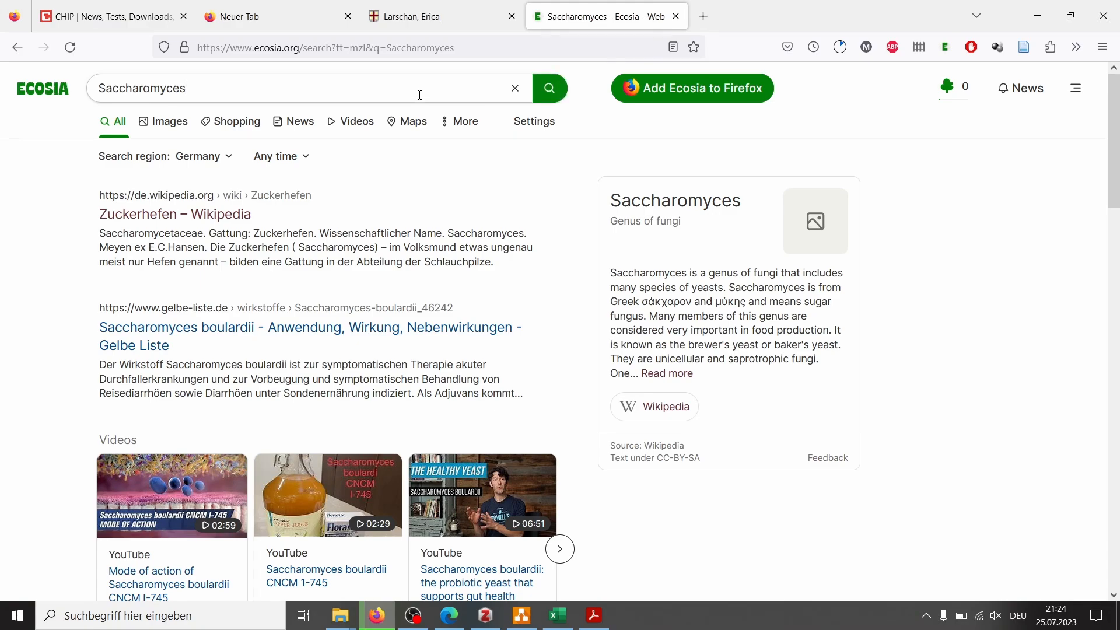
click(577, 308)
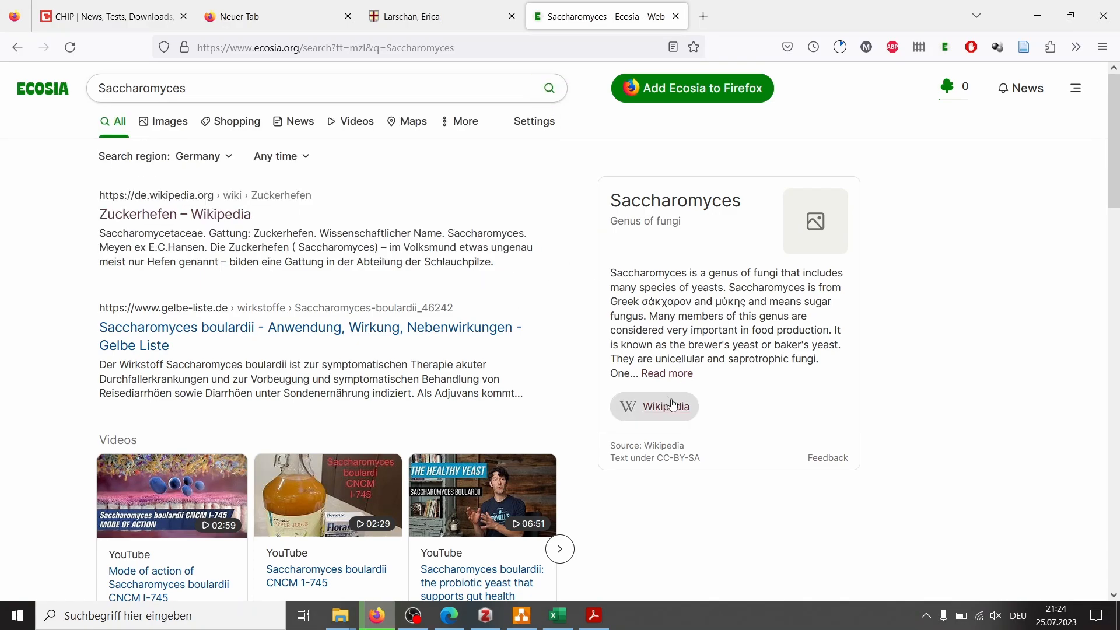
middle_click(669, 380)
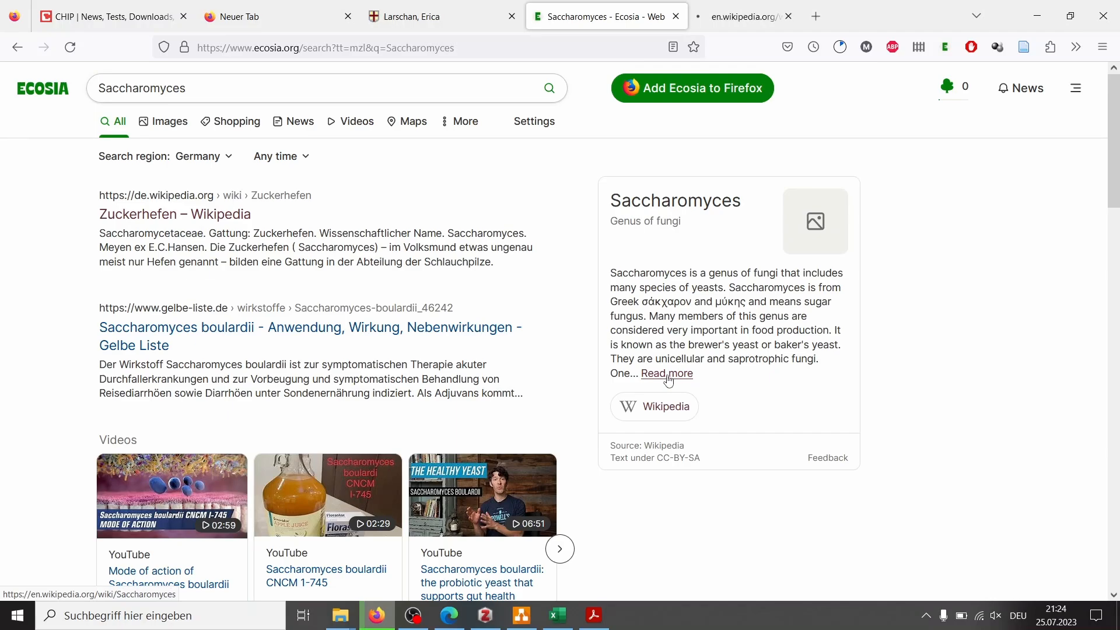
click(771, 16)
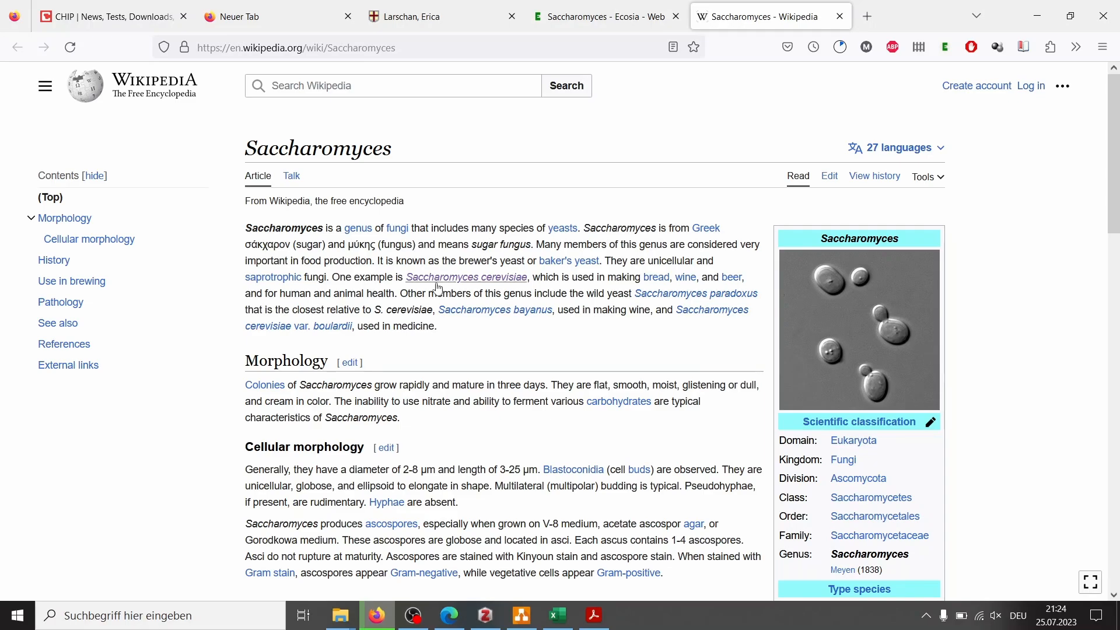
click(470, 281)
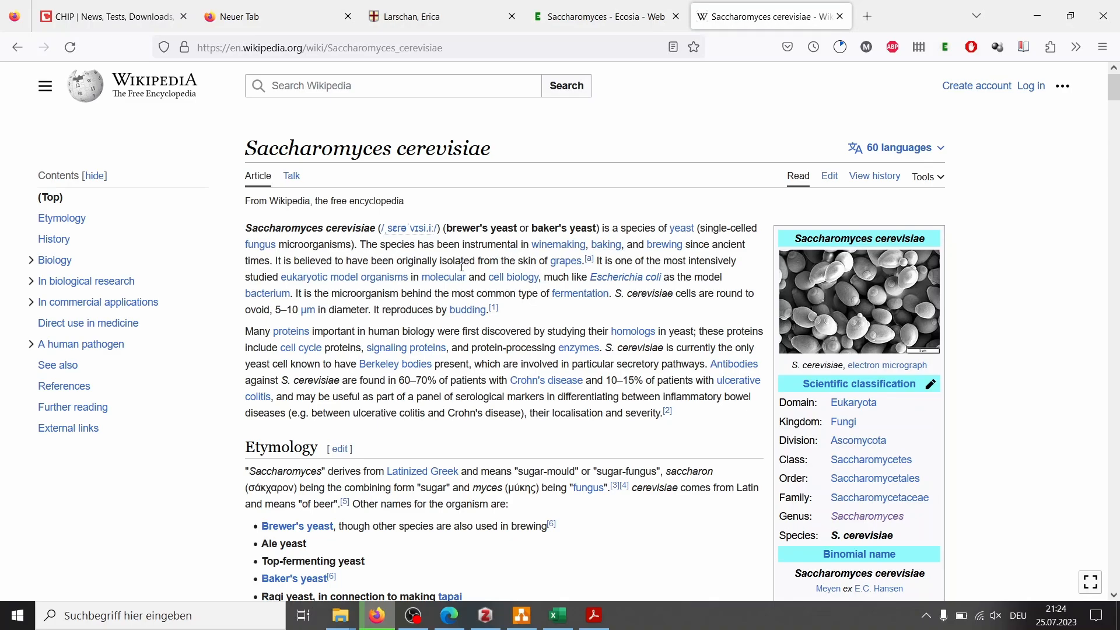
Switch back to draw.io, add a new layer to the research trail diagram and name it Topics
key(alt+Tab)
key(Tab)
key(Tab)
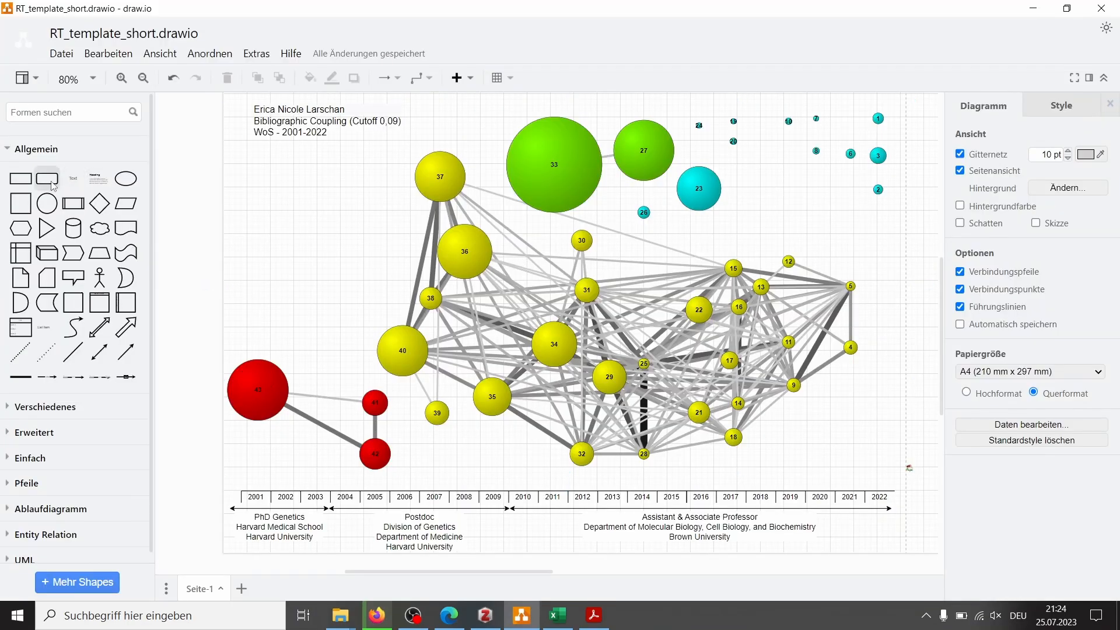
mouse_move(53, 182)
click(160, 53)
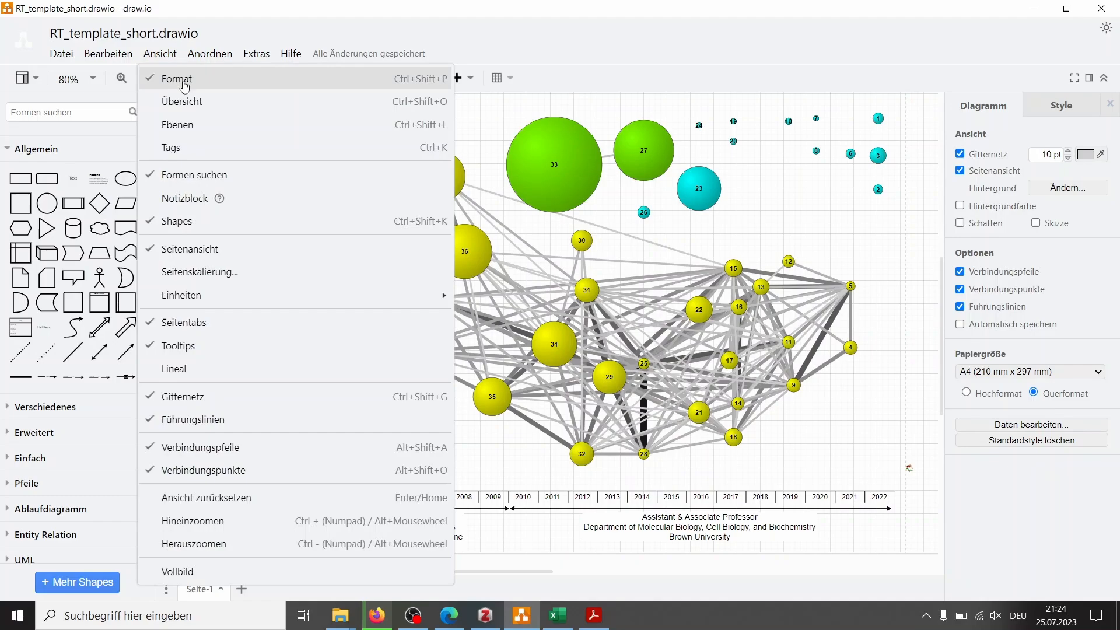
click(269, 125)
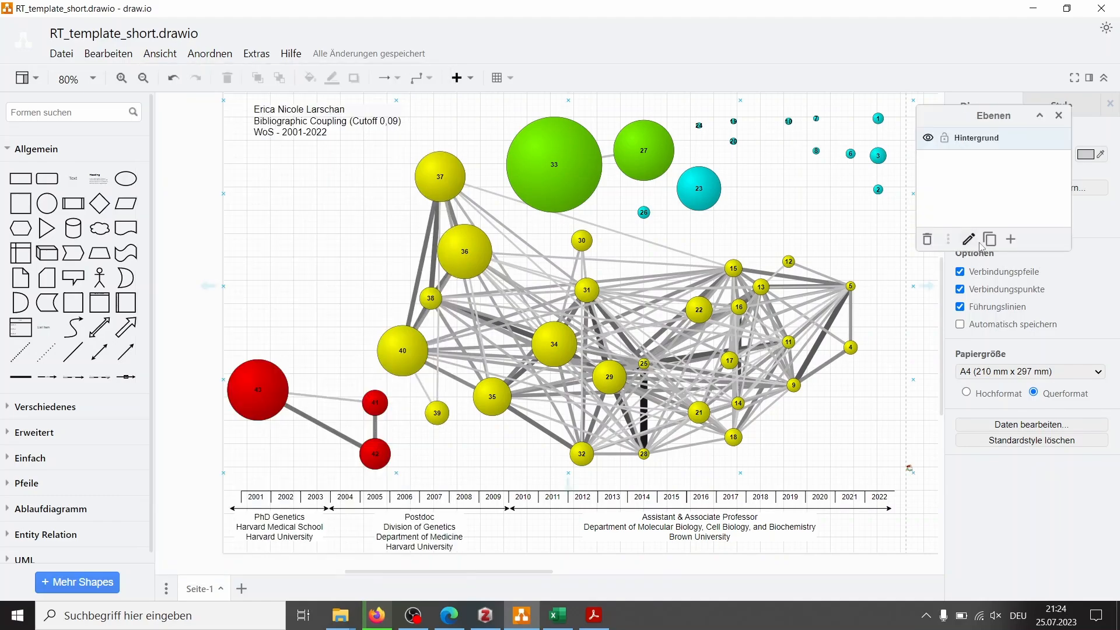
click(1010, 240)
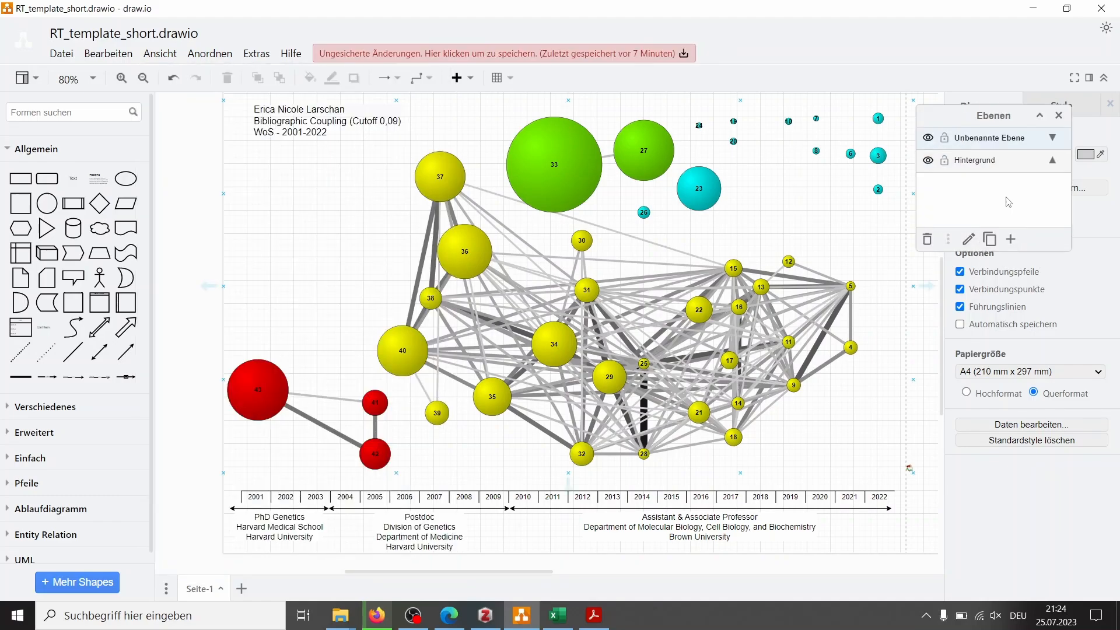
double_click(993, 138)
text(Topic)
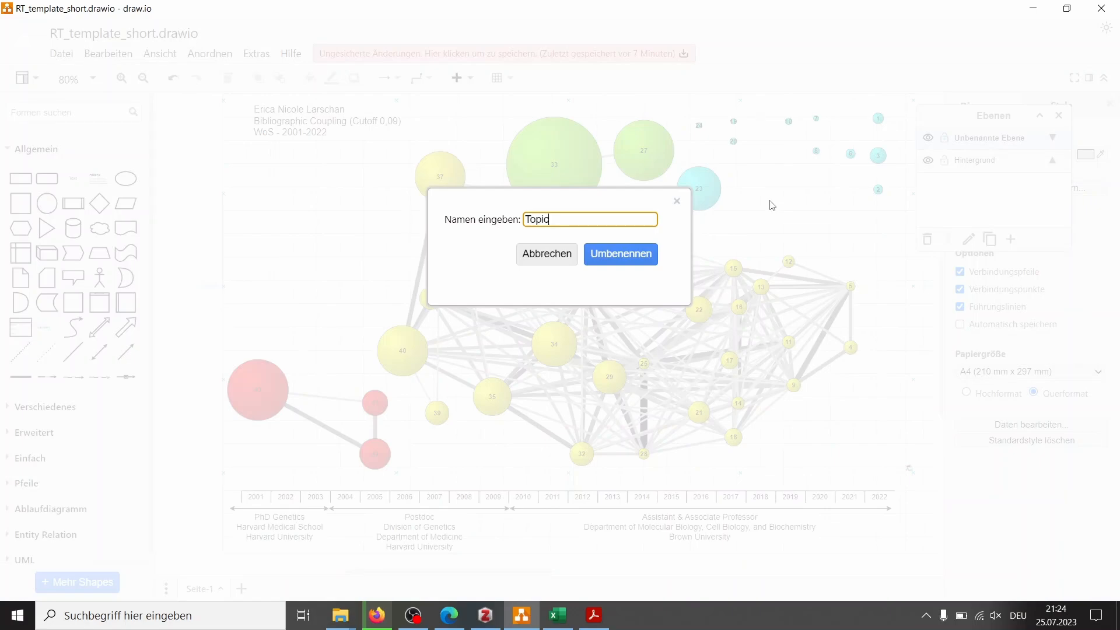
text(s)
click(633, 258)
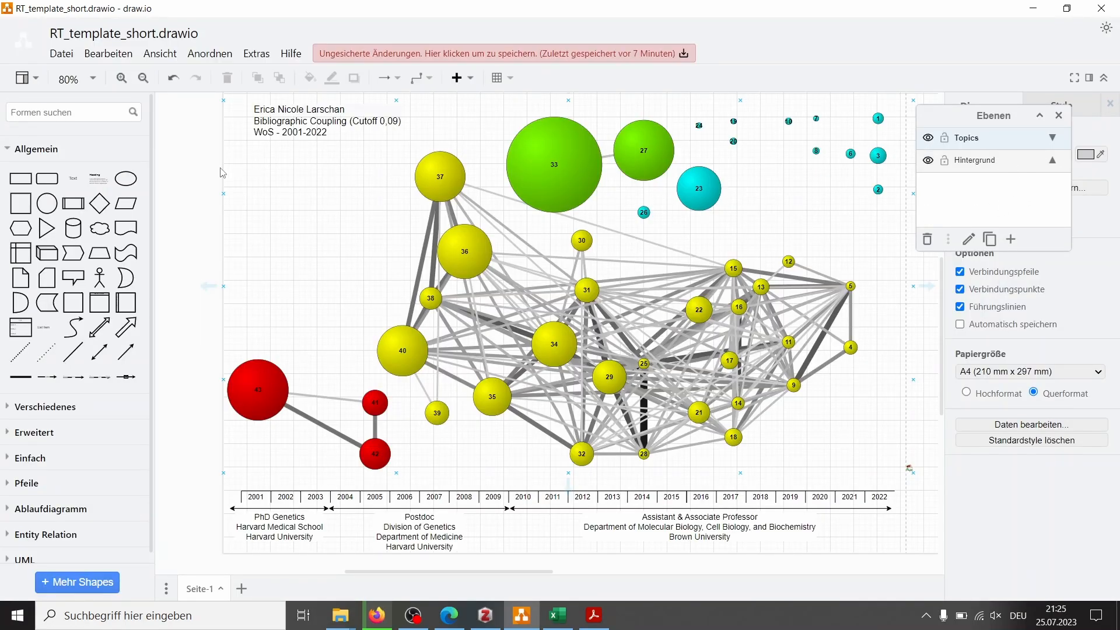
Place a 120 by 60 pt rounded rectangle above the largest red node on the Topics layer and apply the light red style
mouse_move(52, 186)
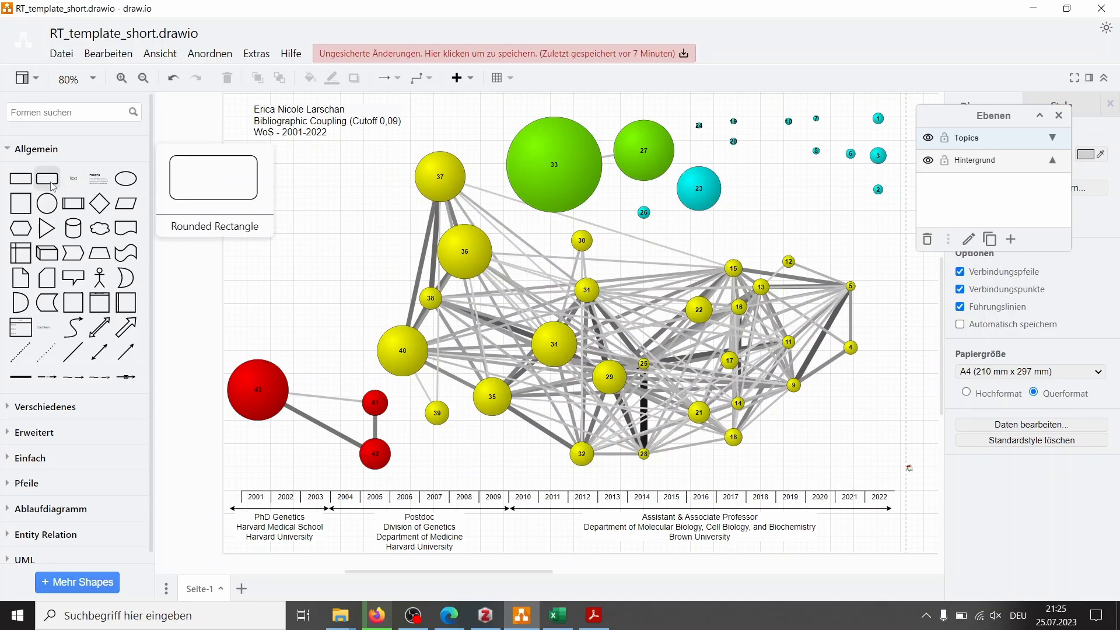
drag(52, 185, 288, 269)
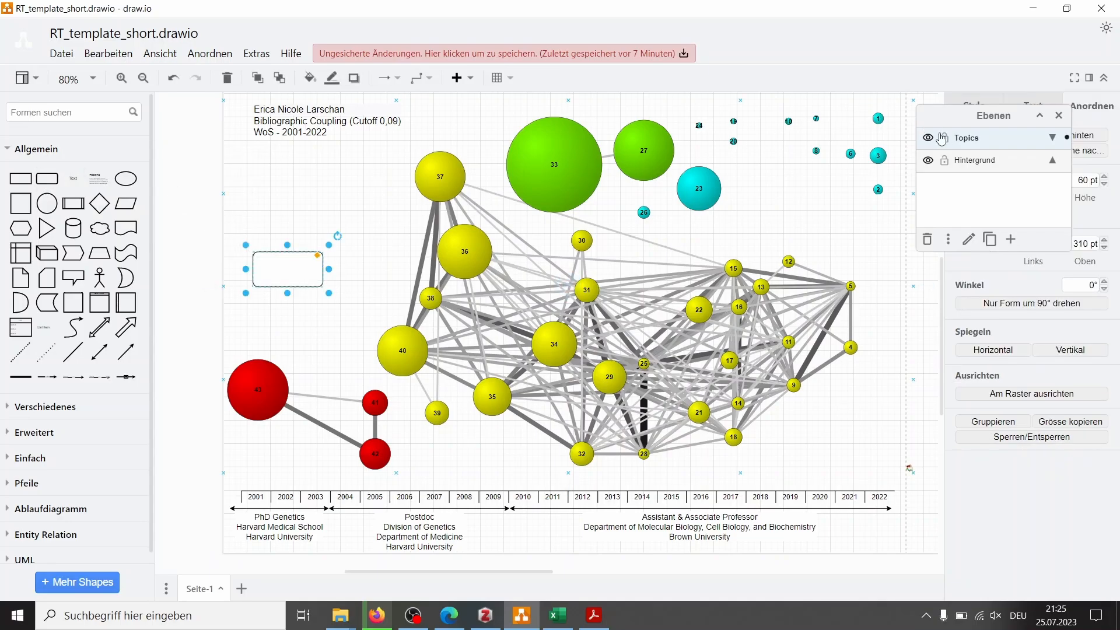
drag(962, 122, 804, 45)
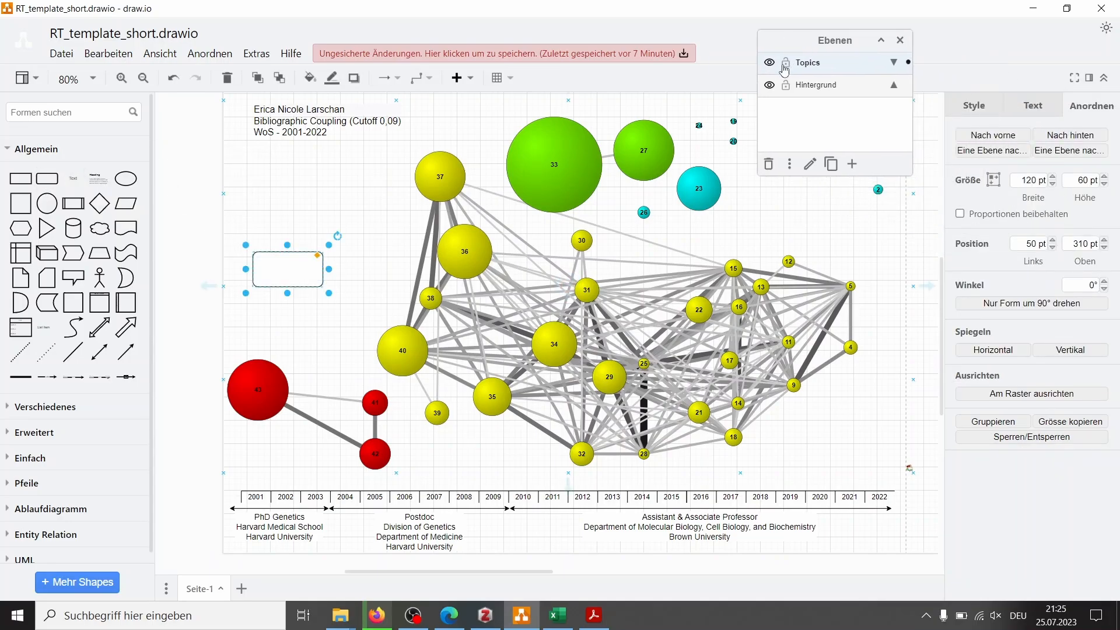
click(974, 108)
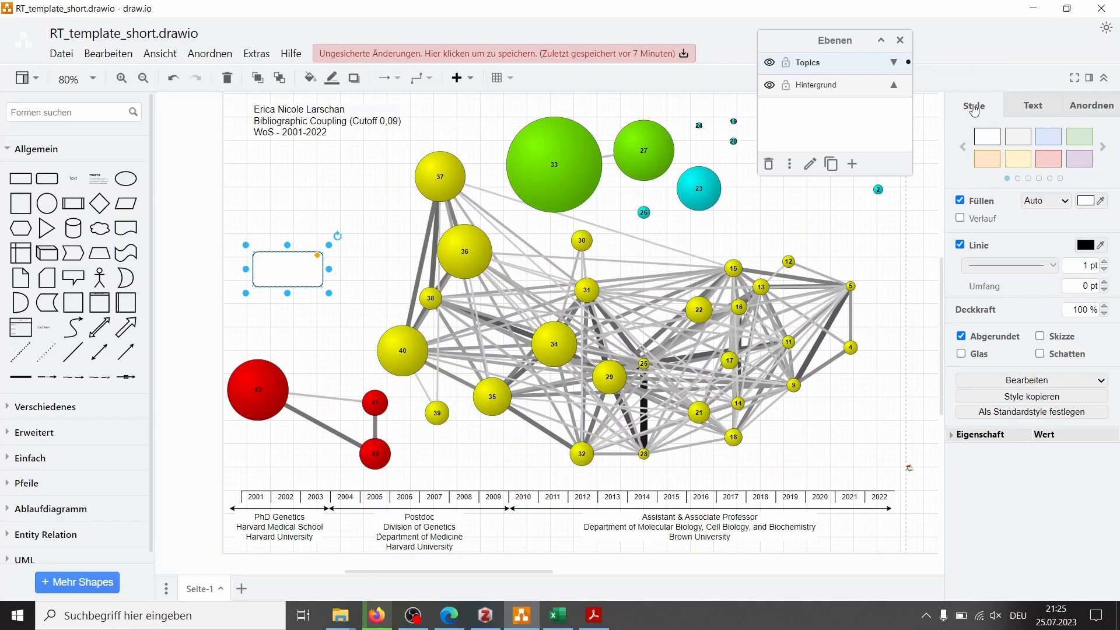
click(1055, 159)
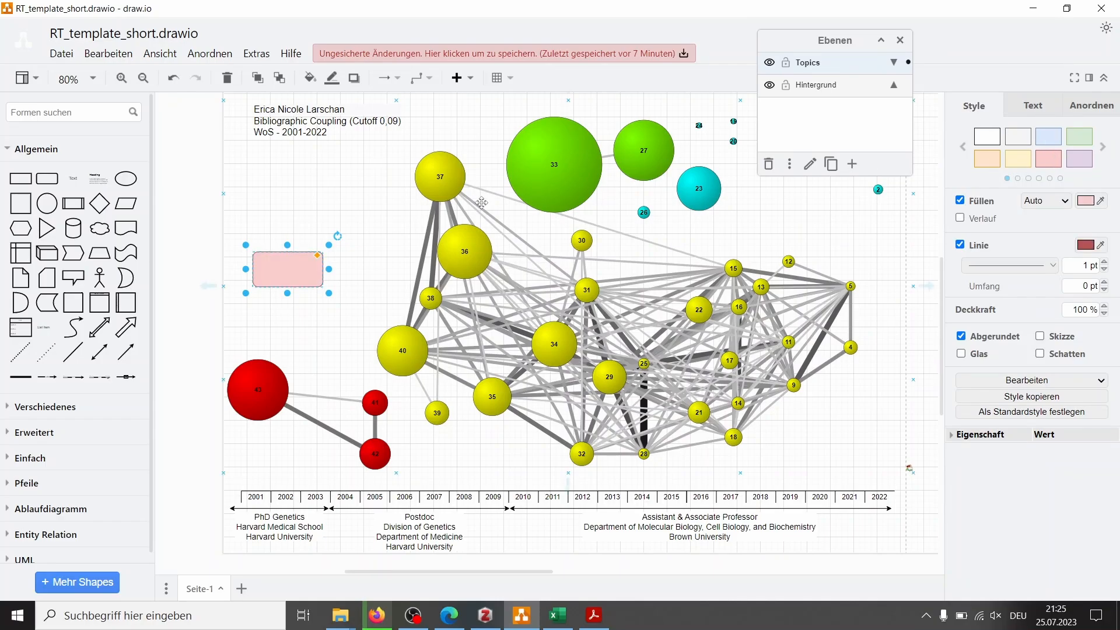
Label the light red rectangle "I: ?? in baker's yeast"
double_click(274, 267)
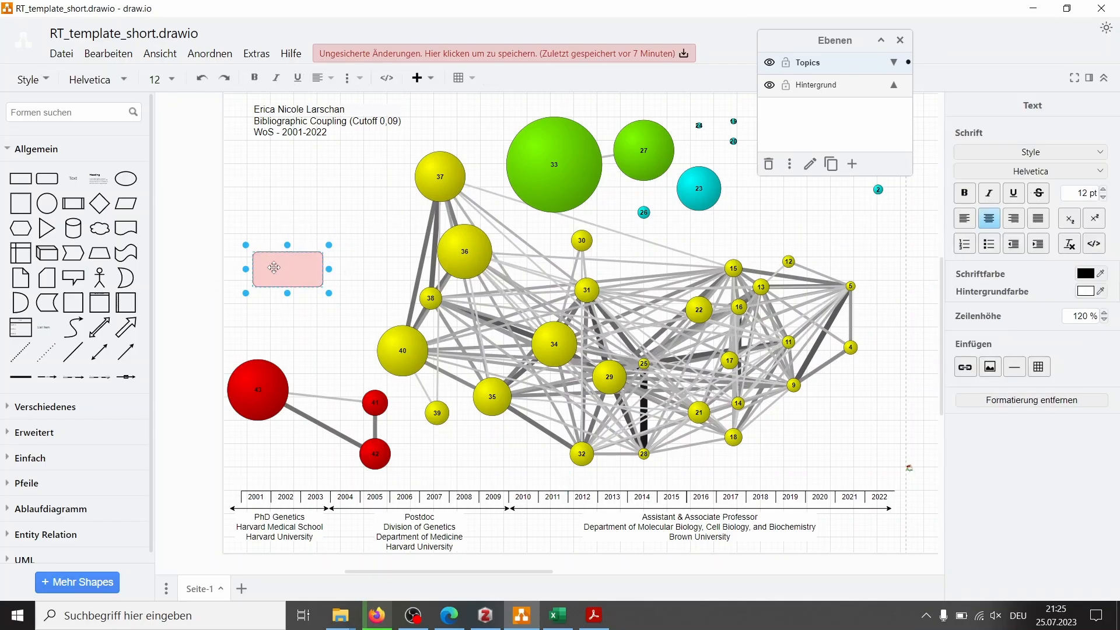
text(I: ?? in baker's yeast)
key(BackSpace)
key(BackSpace)
text(ast)
Check the abstract of publication 43 in Excel and replace the ?? in the draw.io topic label with SAGA complex
key(alt+Tab)
key(alt+Tab)
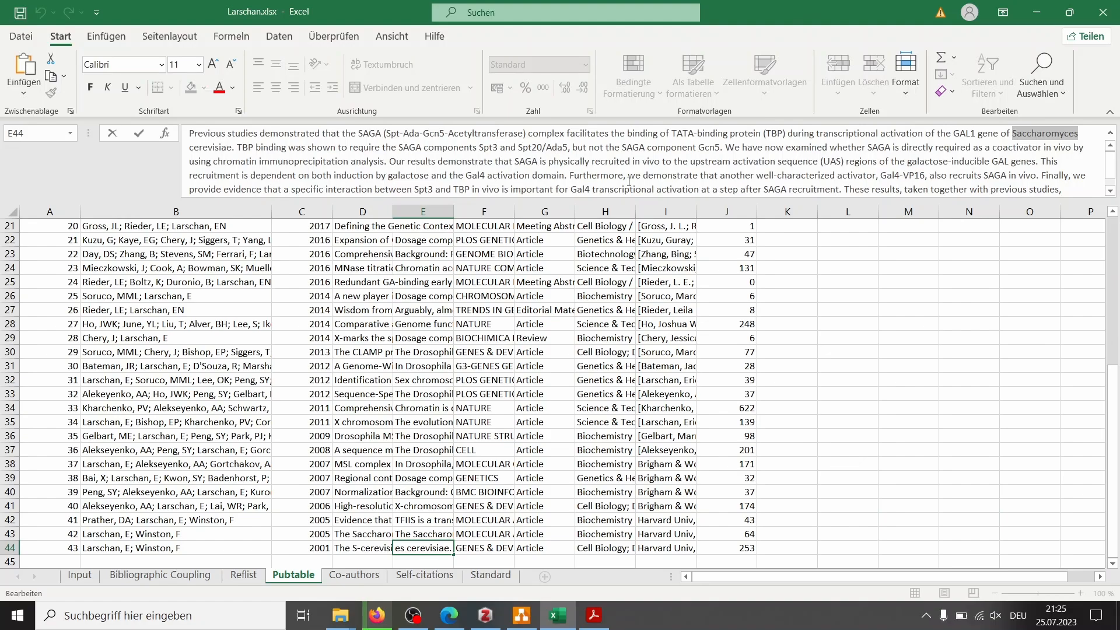
click(628, 181)
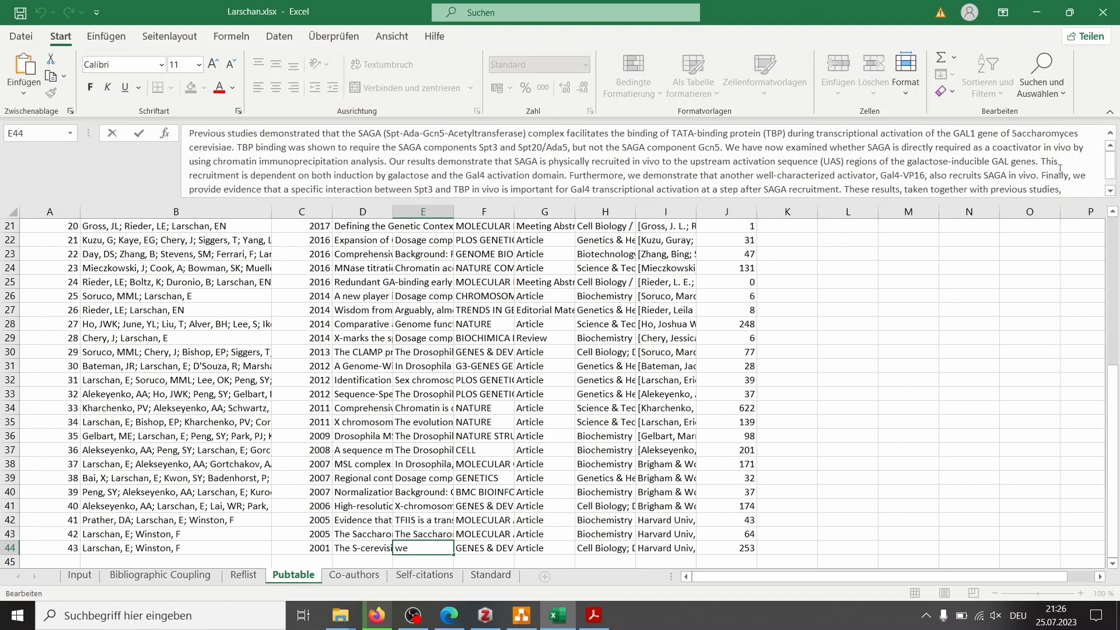
scroll(1060, 169, down, 1)
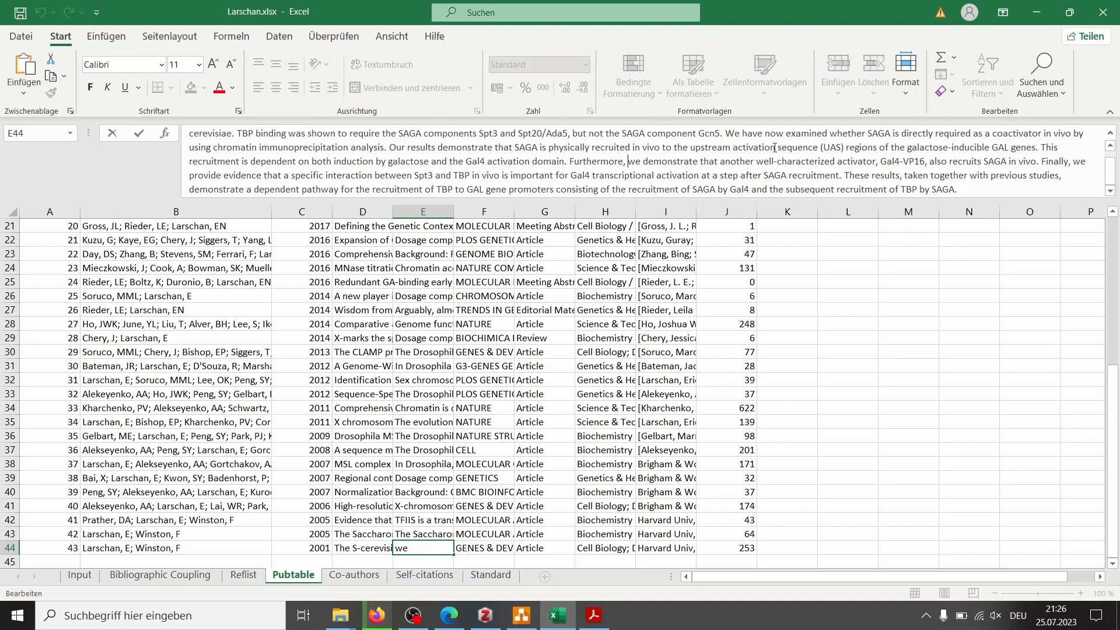
key(alt+Tab)
click(266, 266)
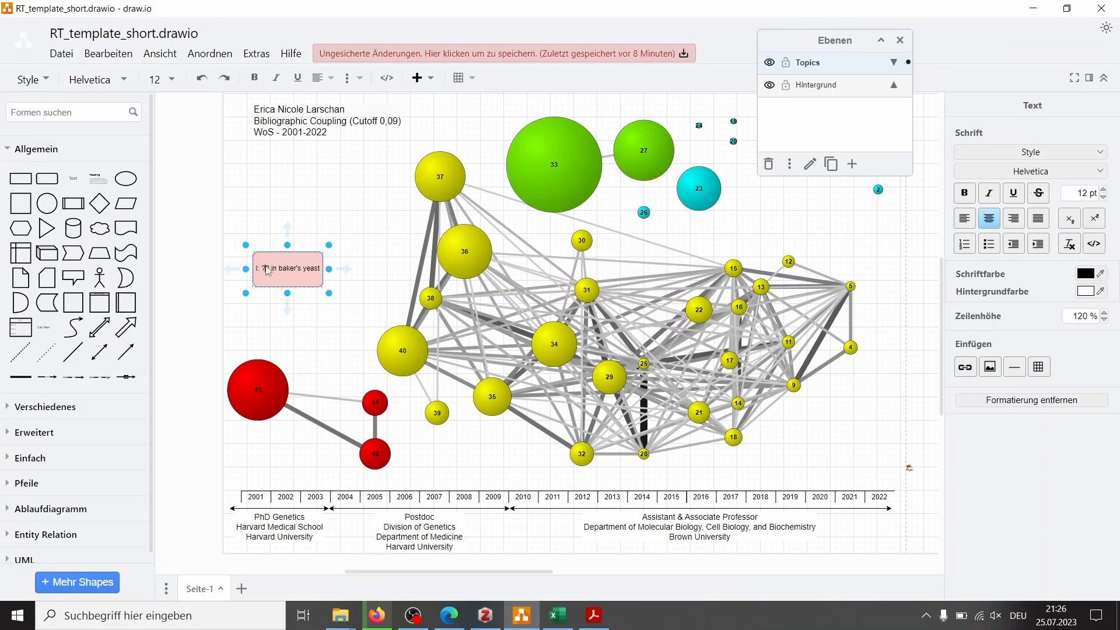
text(SAGA complex)
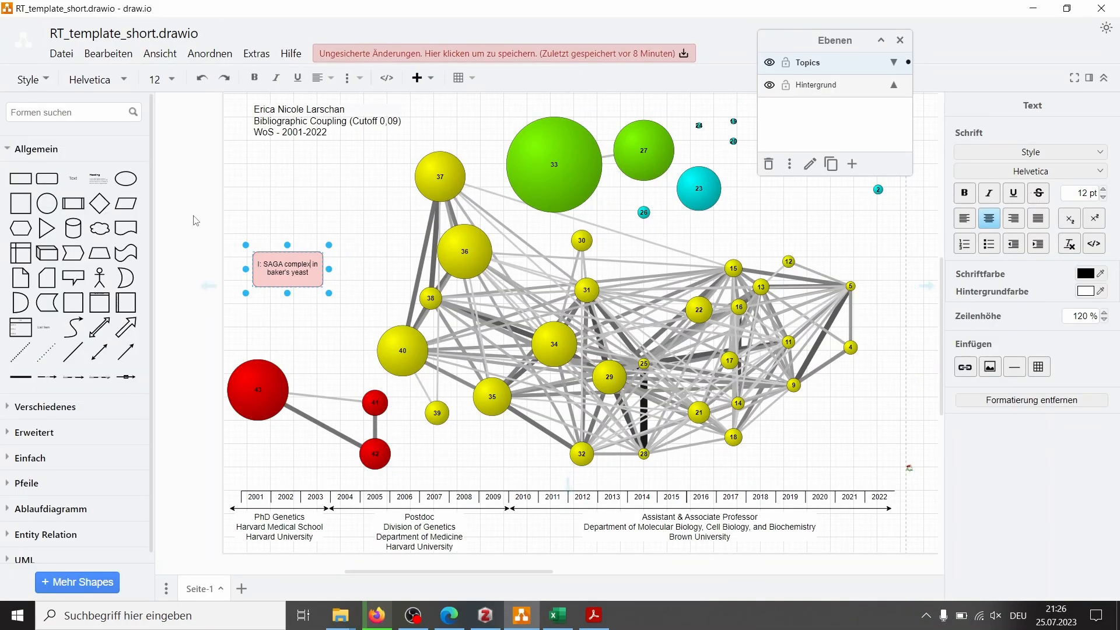
Turn off automatic word wrap for the topic label and insert a line break before "in baker's yeast"
key(Escape)
click(1032, 105)
click(978, 339)
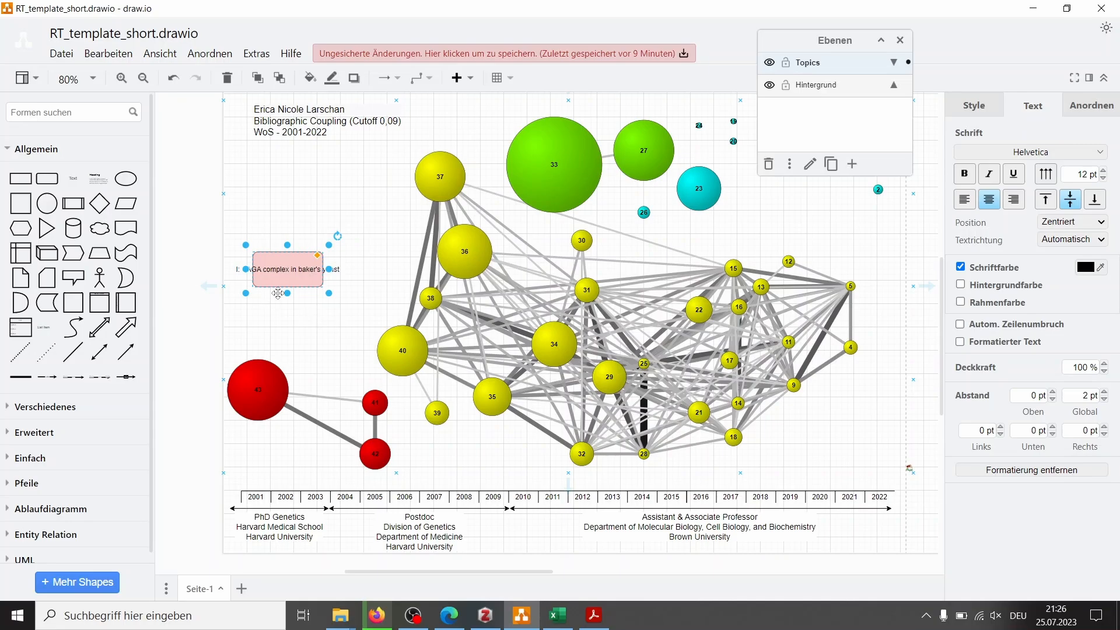
double_click(291, 277)
click(292, 270)
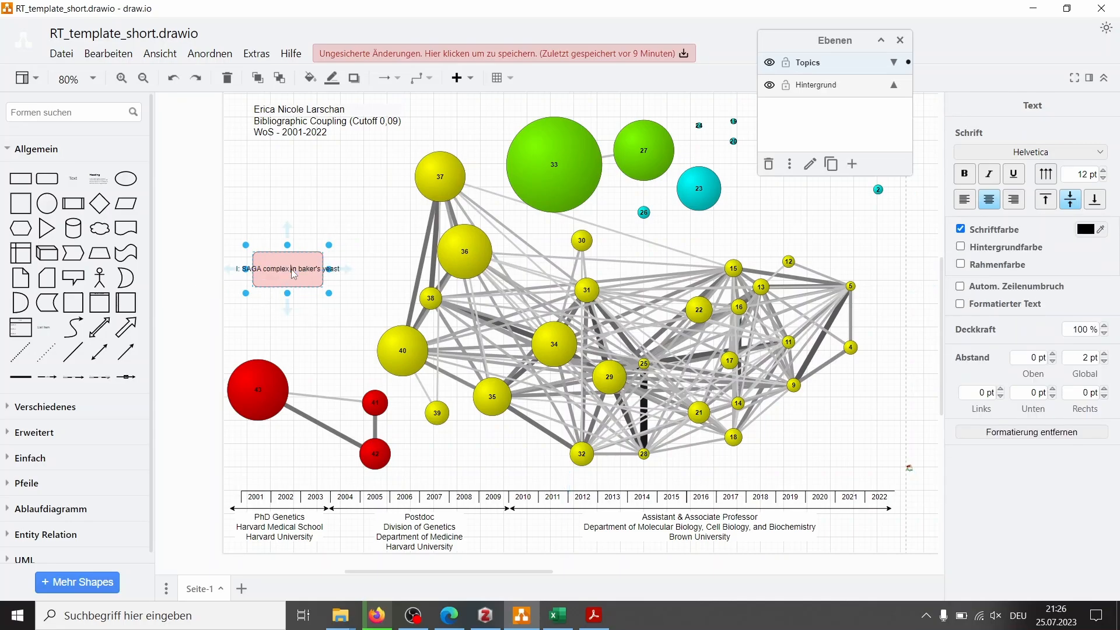
key(BackSpace)
key(Return)
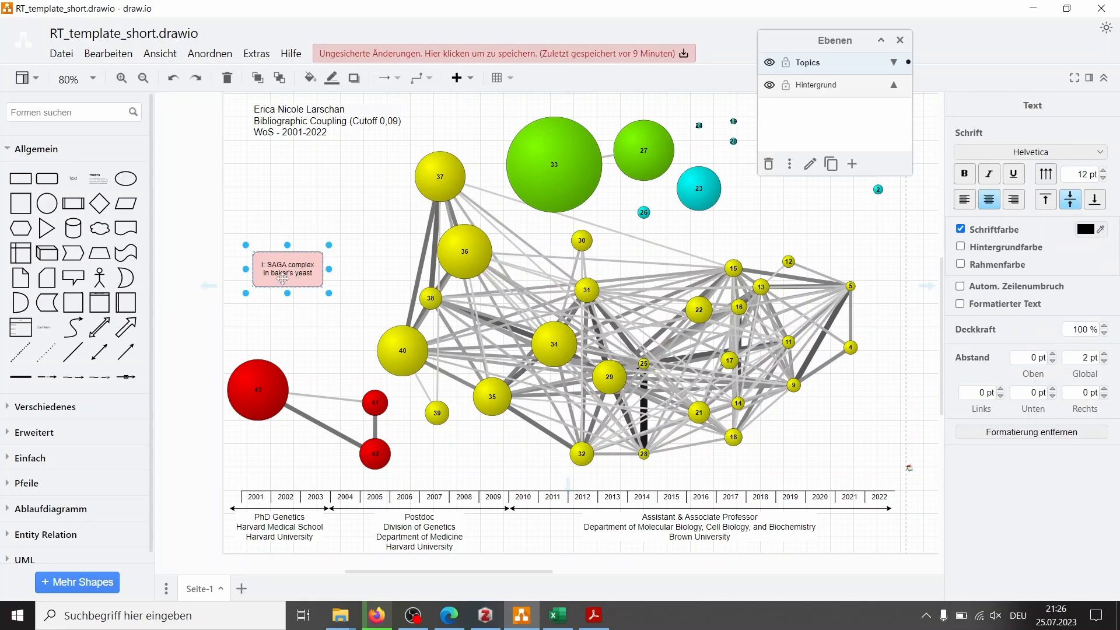
Move the topic label down into the gap between node 40 and the red cluster of nodes 41 to 43
click(214, 314)
click(267, 268)
drag(294, 328, 328, 410)
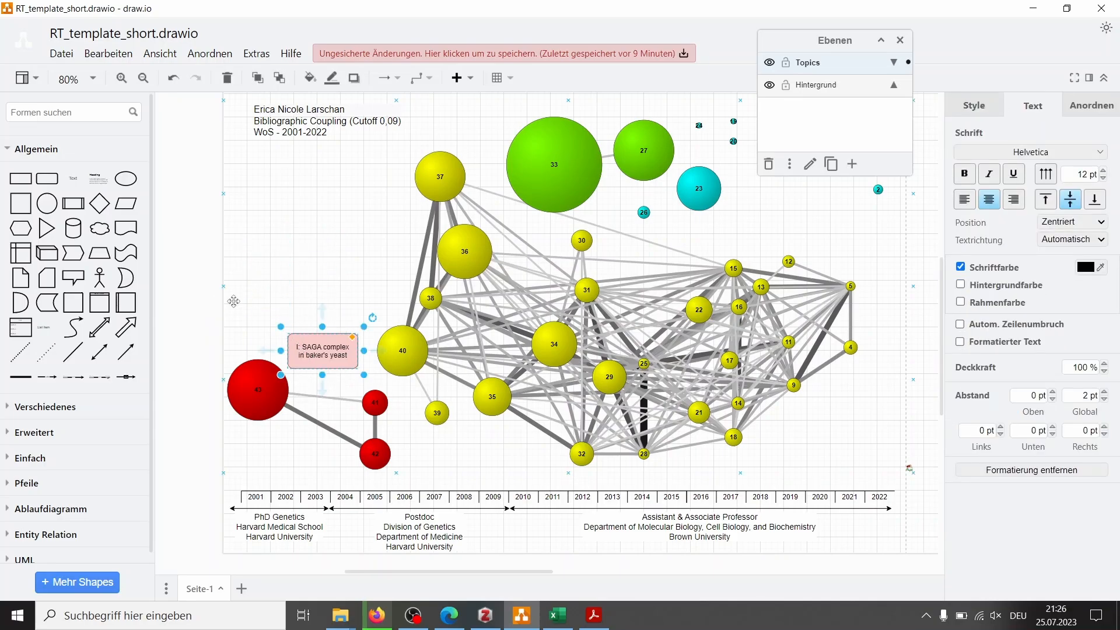
Check the topic label against the abstracts of publications 42 and 41 in Excel, and return to the draw.io diagram
key(alt+Tab)
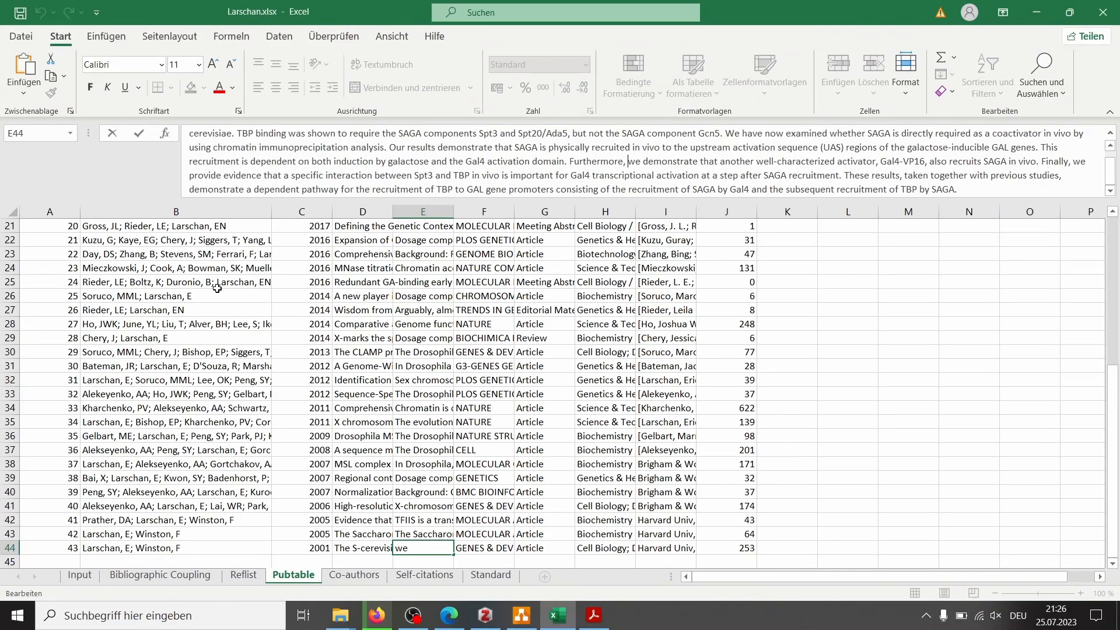
click(417, 534)
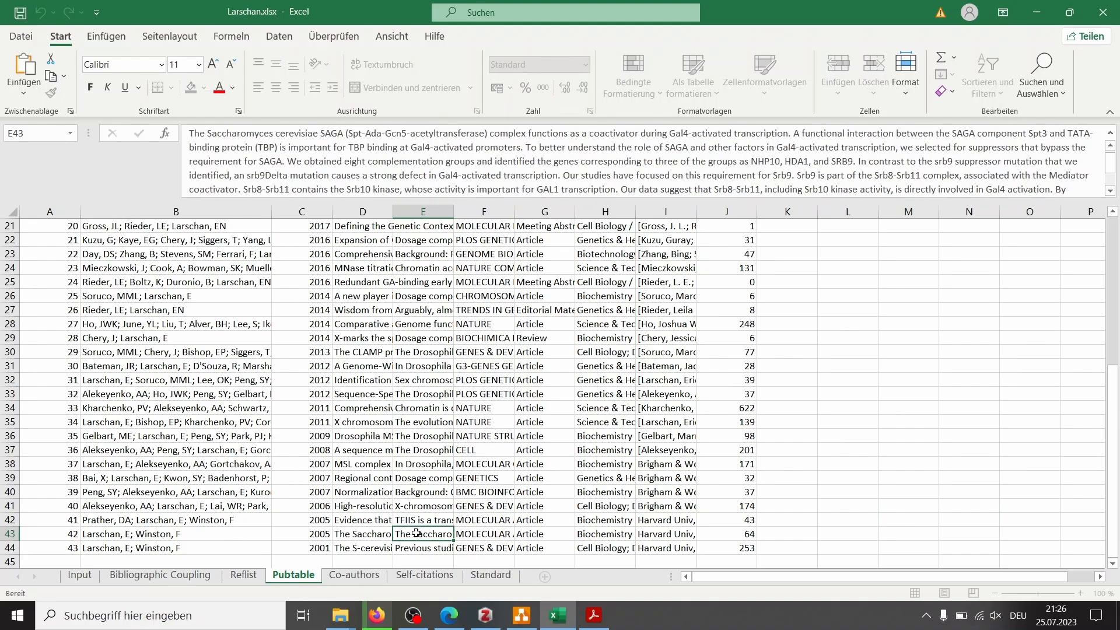
key(Up)
key(F2)
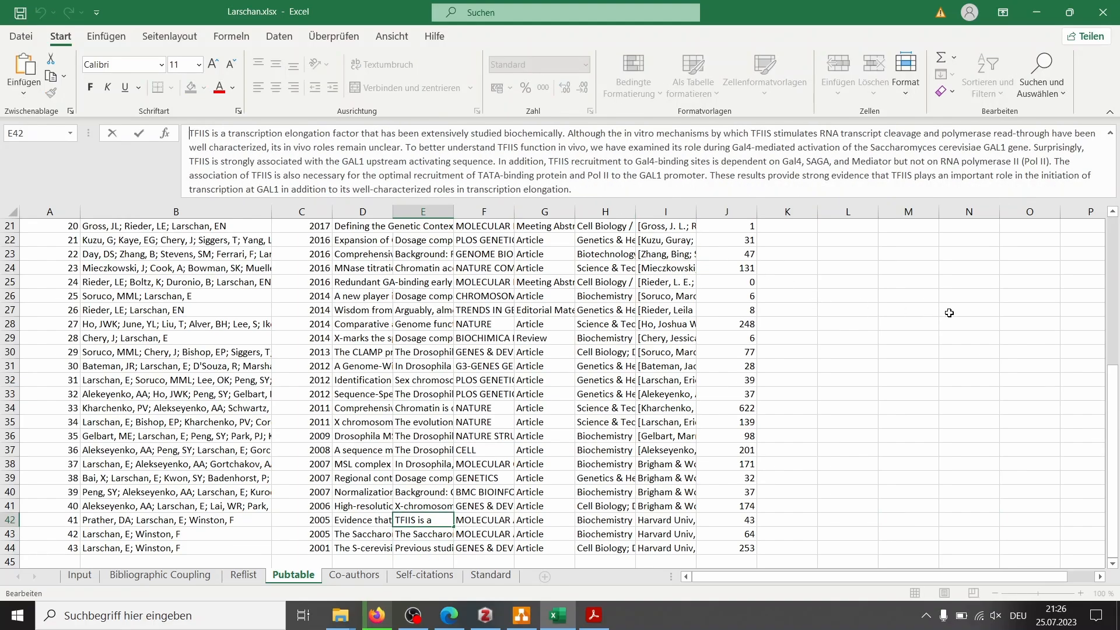
key(alt+Tab)
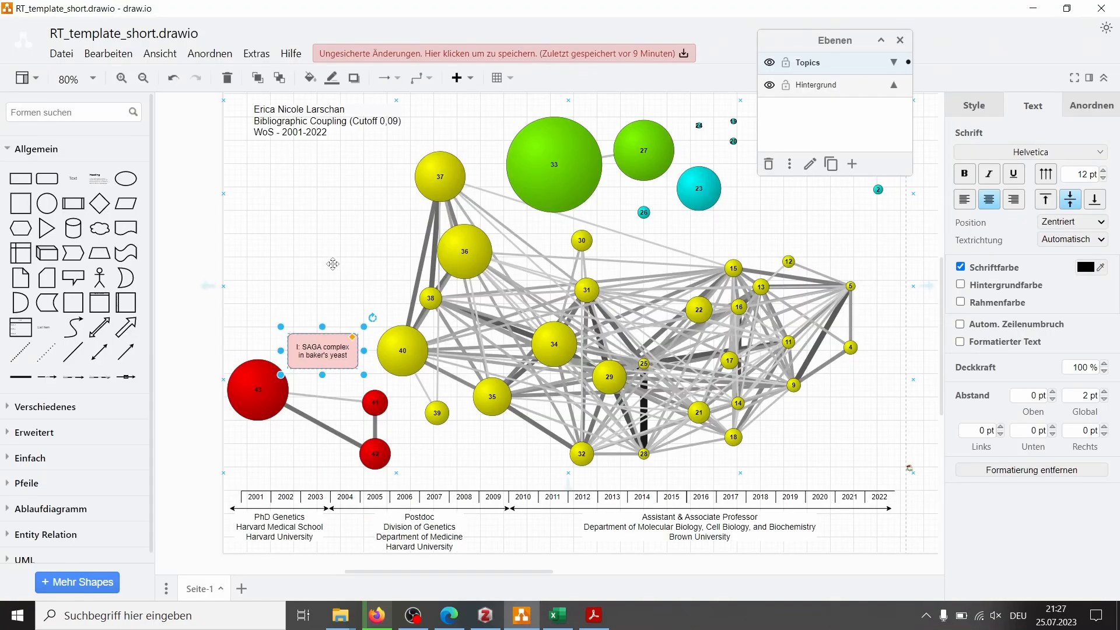
Deselect the topic label, switch to Excel, and examine the titles of publications 41 and 40 and the abstract of publication 40
click(362, 248)
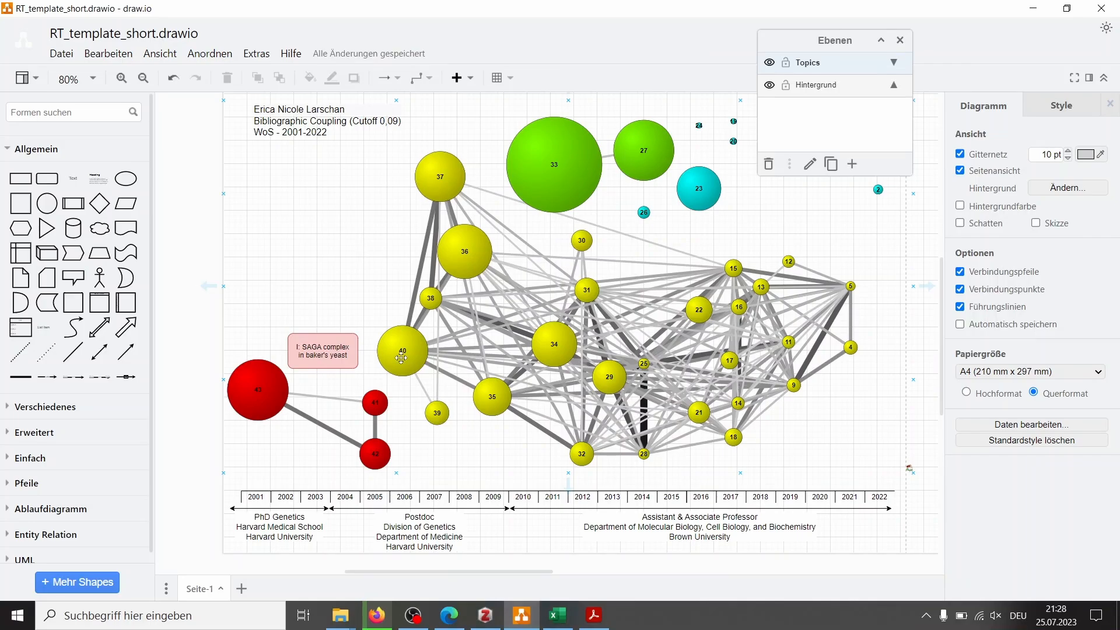
key(alt+Tab)
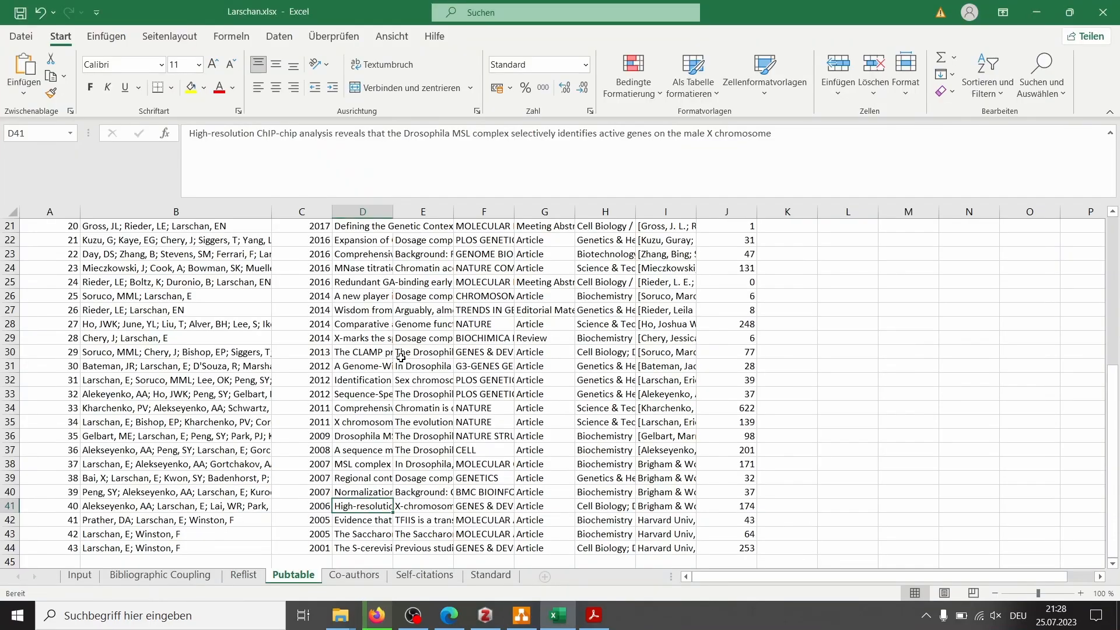
click(301, 521)
key(Right)
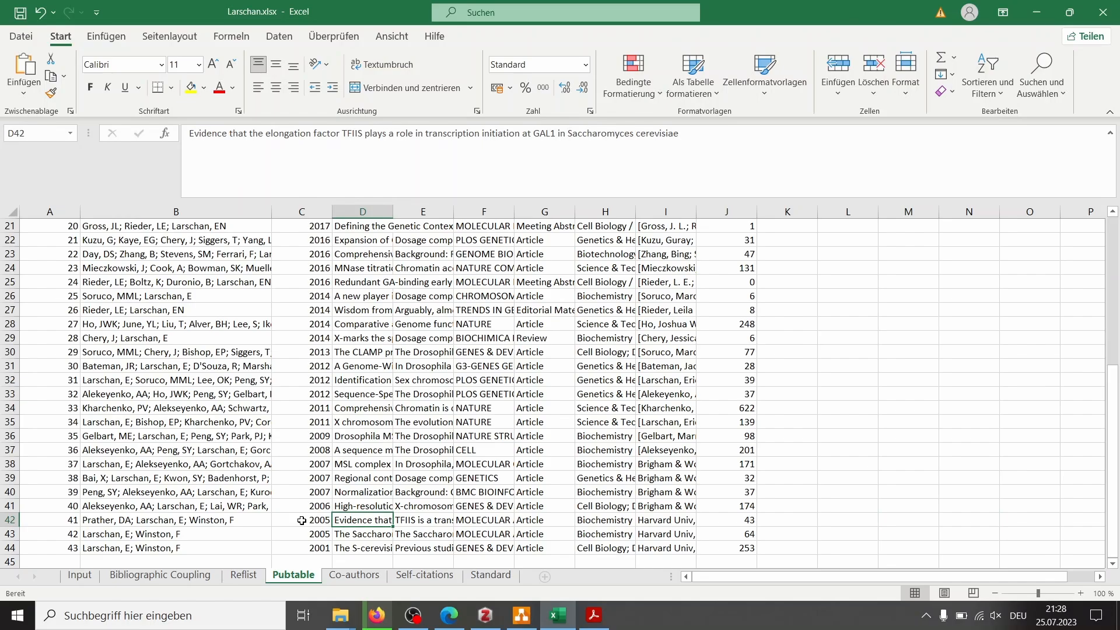
key(Up)
key(Left)
key(Left)
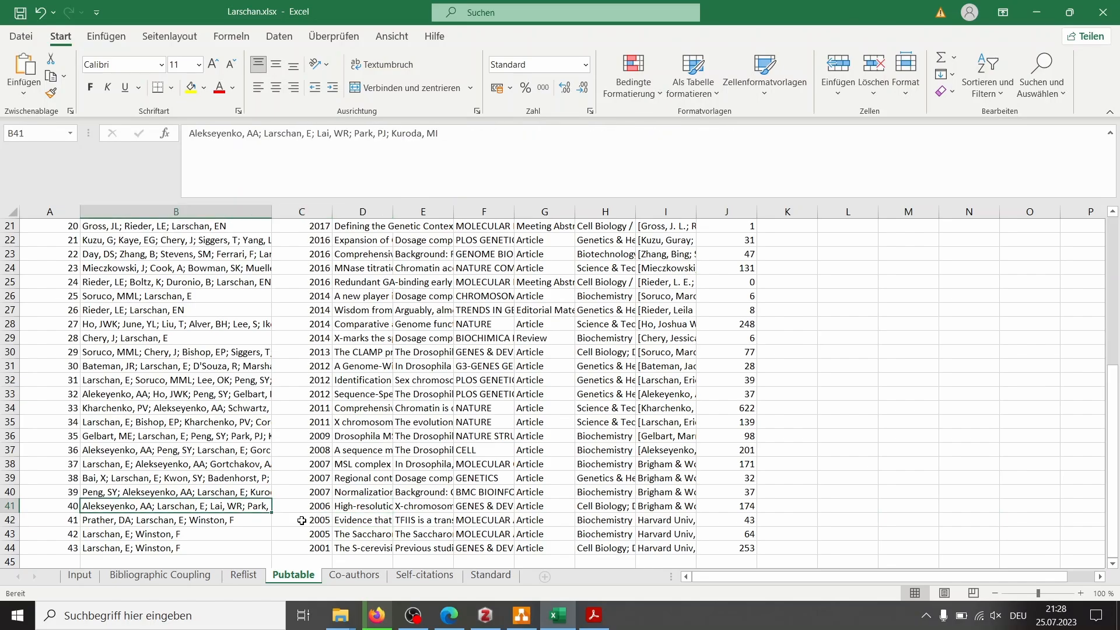
key(Right)
key(Right)
key(Down)
key(Down)
key(Left)
key(Left)
key(Up)
key(Up)
key(Right)
key(Right)
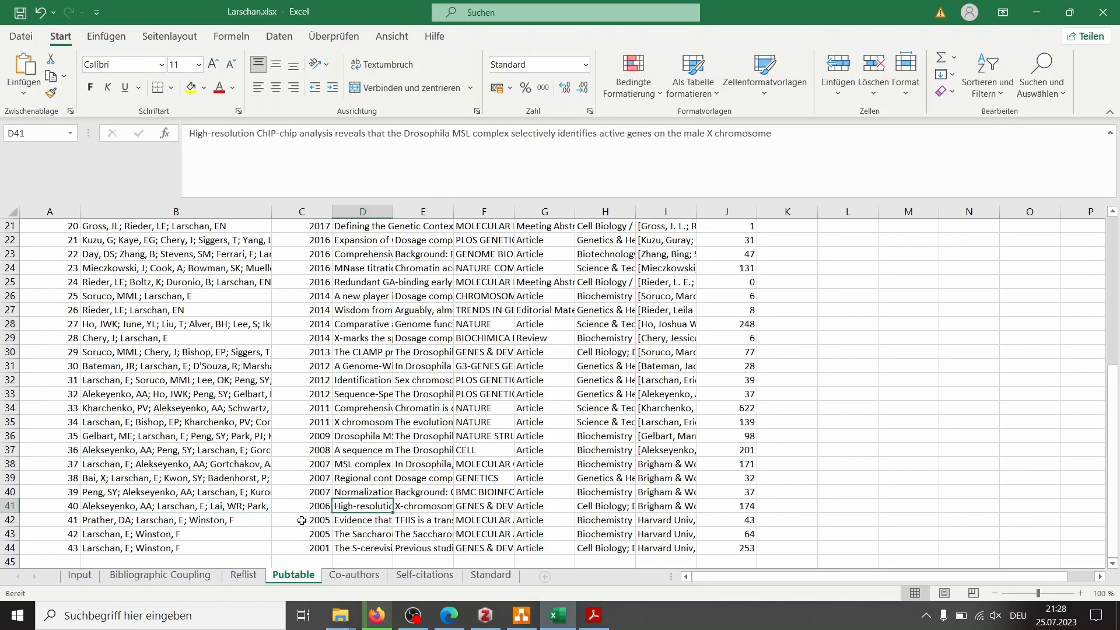
key(Right)
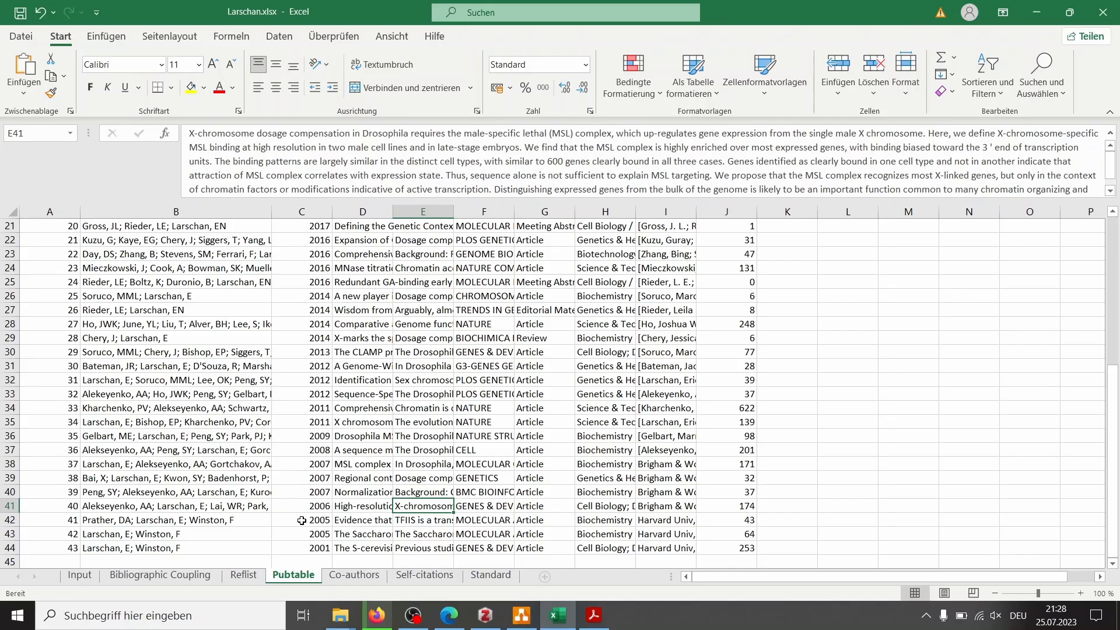
Switch to Firefox and look up Drosophila on Wikipedia
click(376, 615)
click(352, 85)
text(Drosophila)
key(Return)
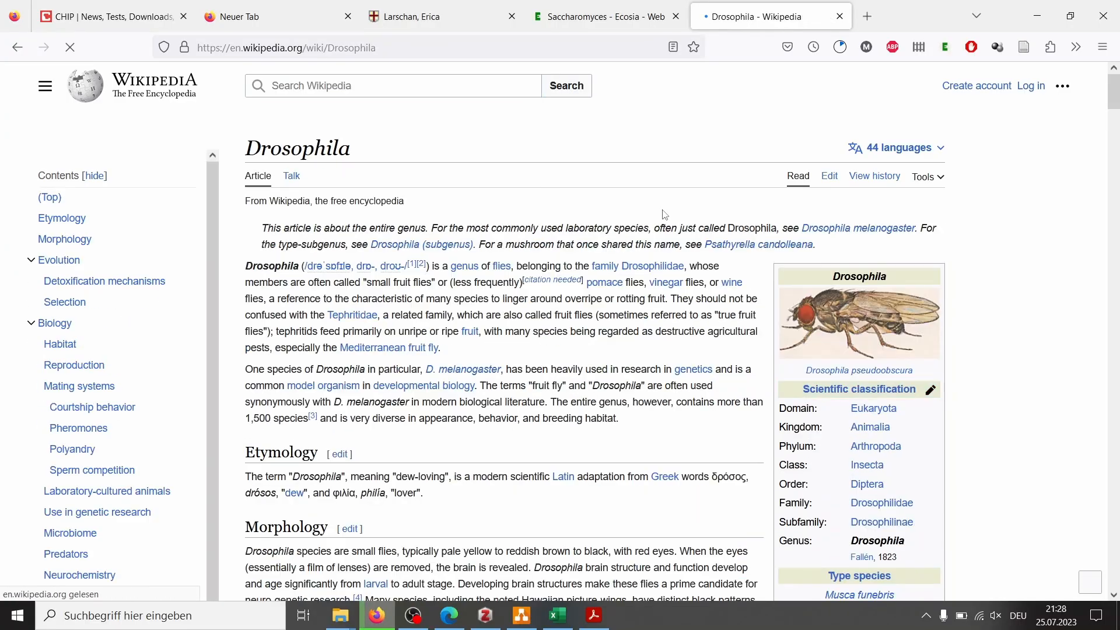
Return to Excel and read through the abstracts of publications 39 to 34 for a common topic of the yellow cluster
key(alt+Tab)
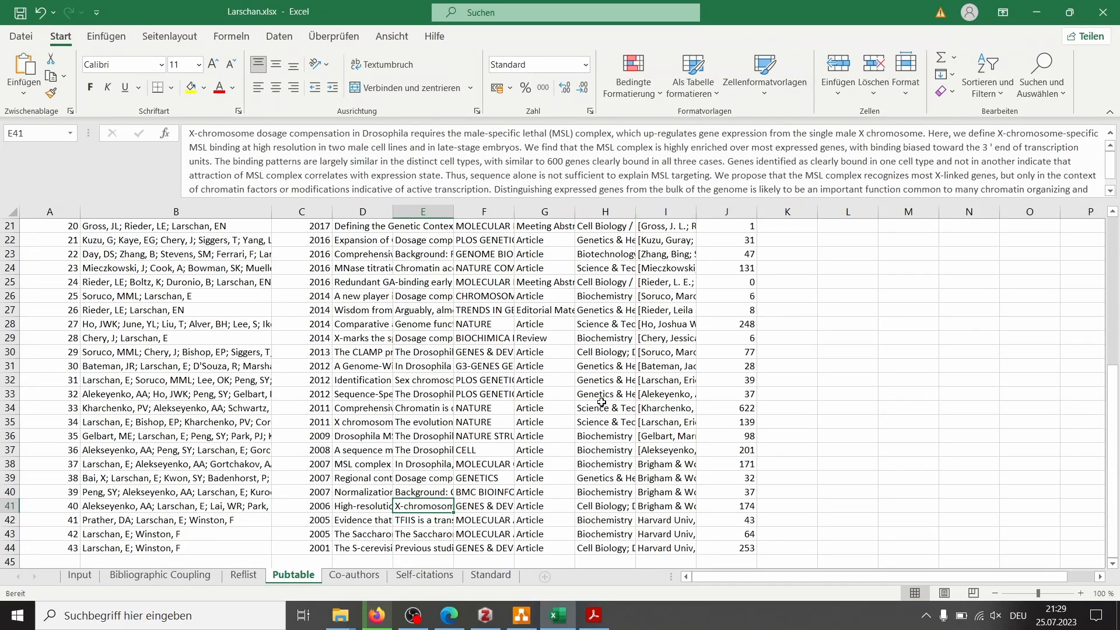
key(Up)
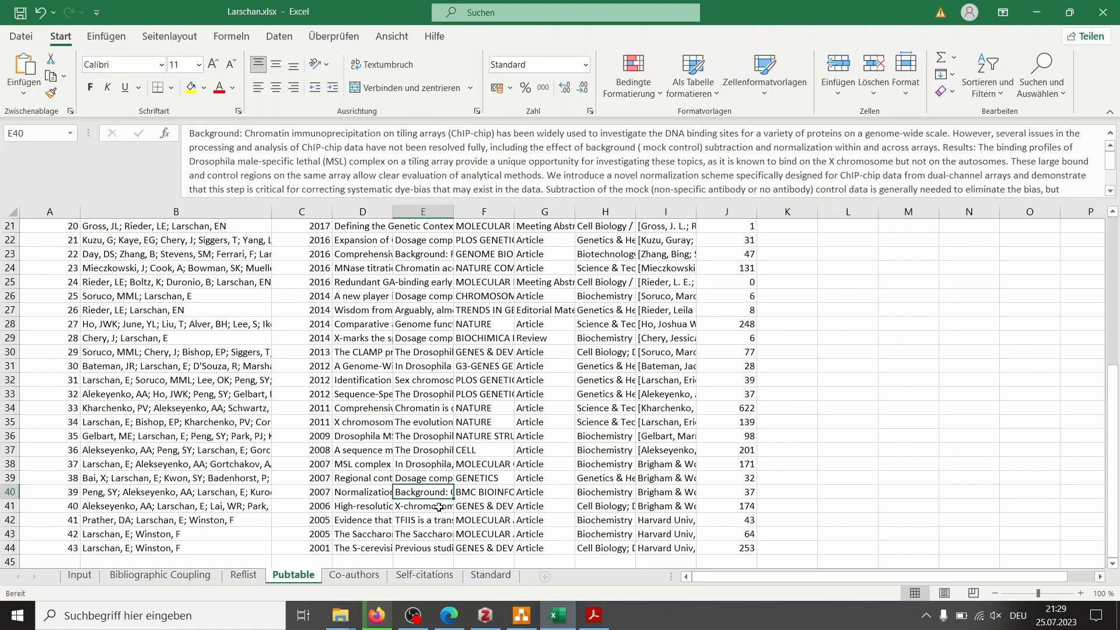
key(Up)
key(Up)
key(Up)
key(Up)
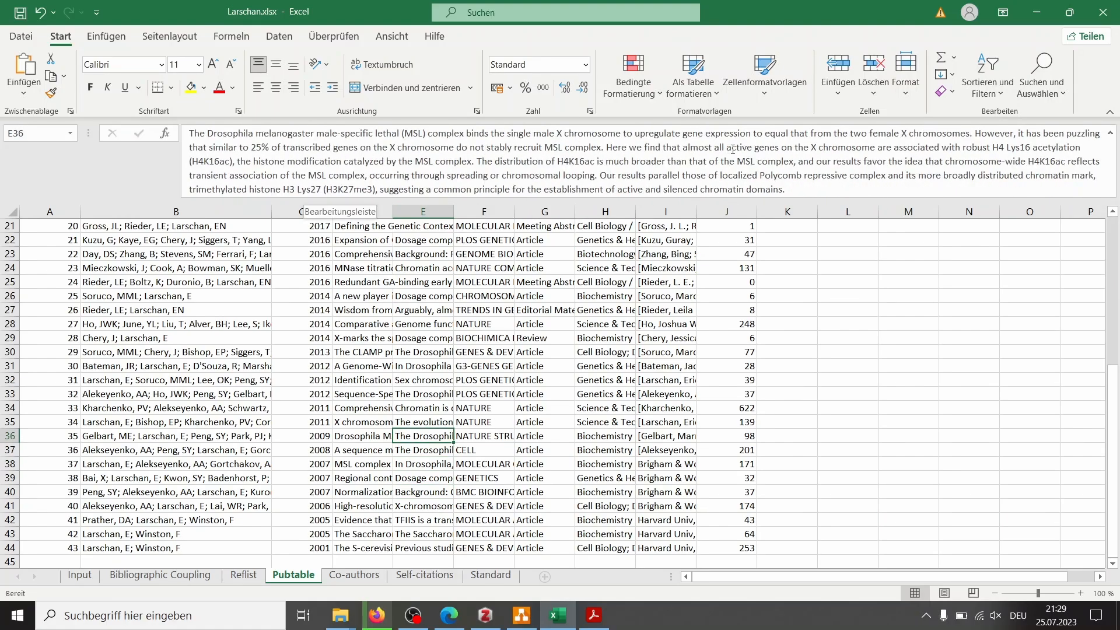
key(Up)
Switch to draw.io, place a copy of the SAGA complex topic label beside yellow node 36, and renumber the copy II
key(alt+Tab)
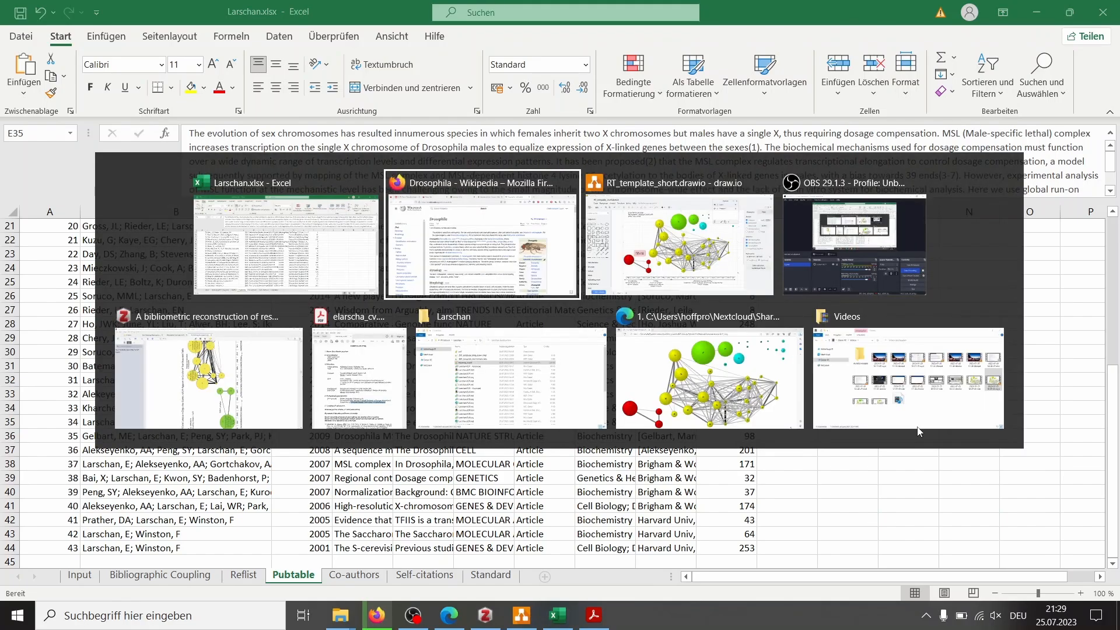
key(alt+Tab)
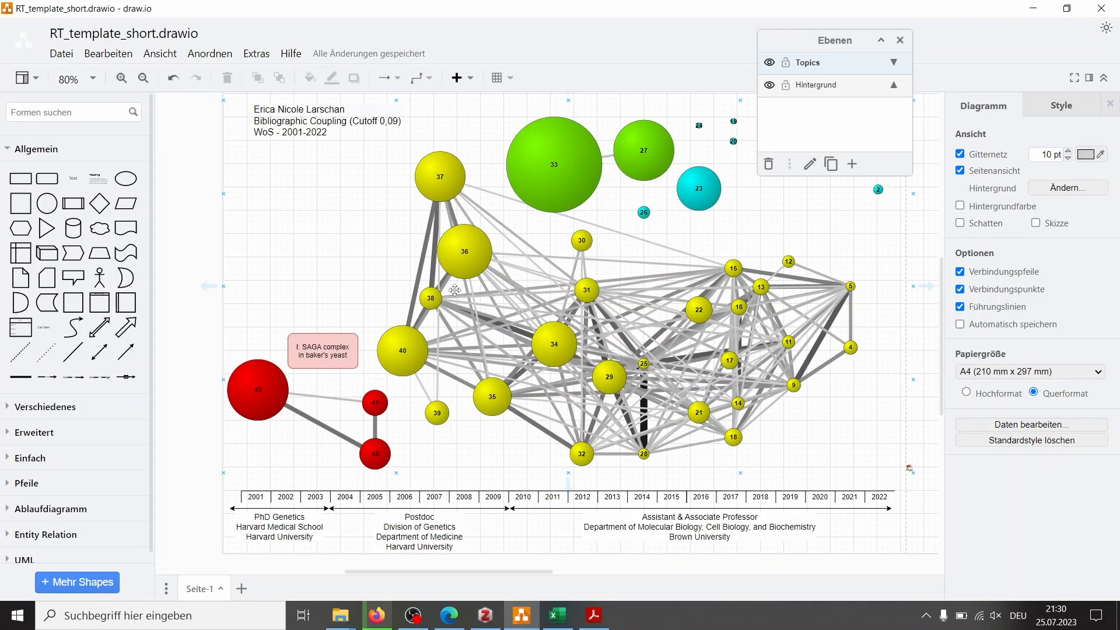
click(319, 350)
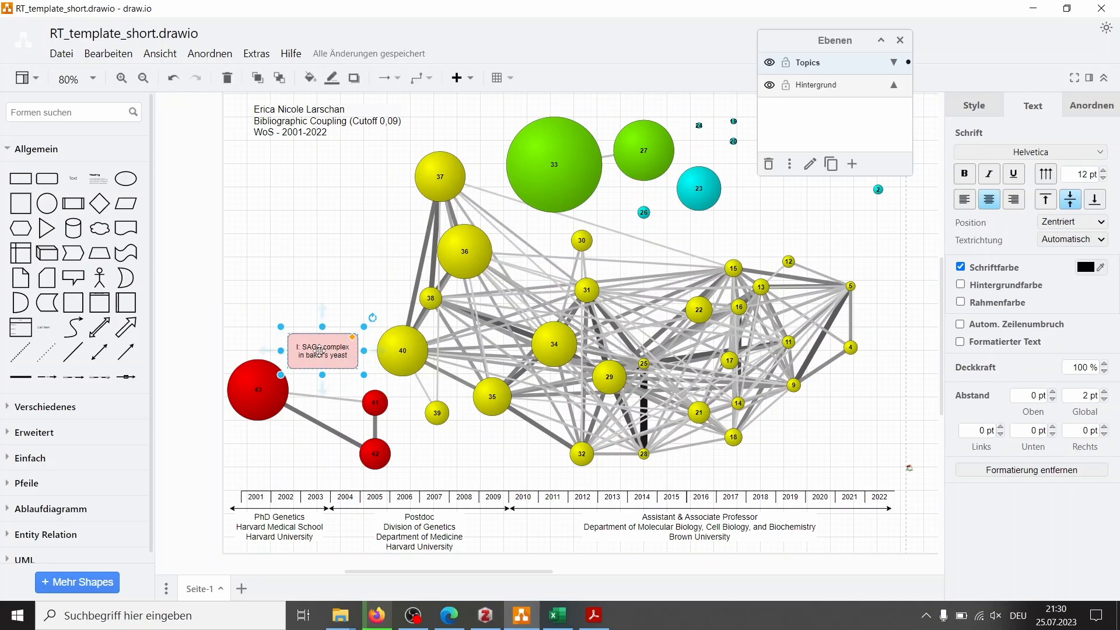
drag(319, 350, 363, 249)
double_click(363, 249)
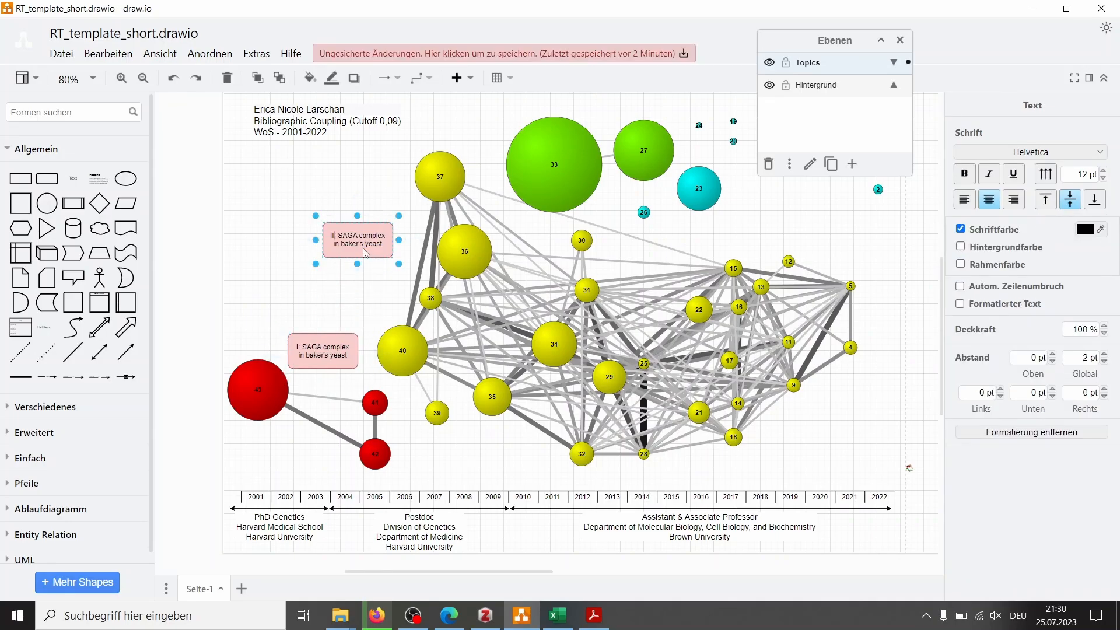